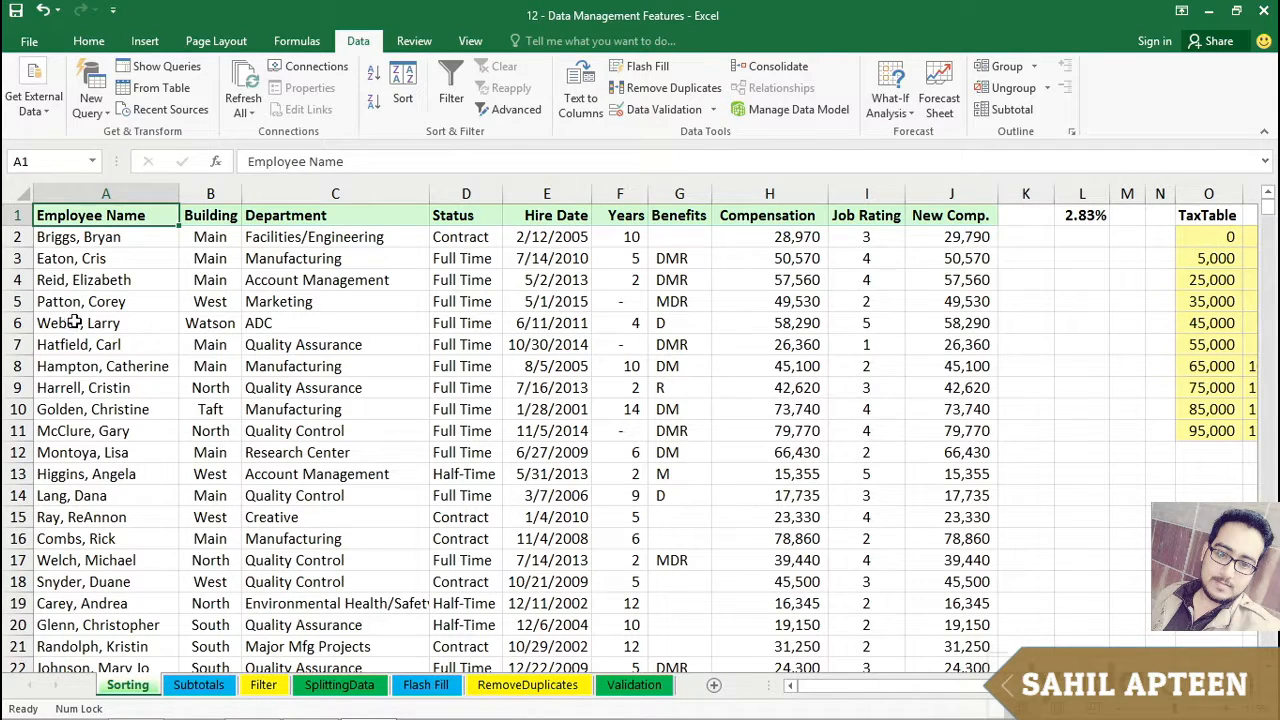
- Highlight the complete employee record in row 6, from column A through column J
{"action": "left_click_drag", "start_coordinate": [76, 320], "coordinate": [930, 321]}
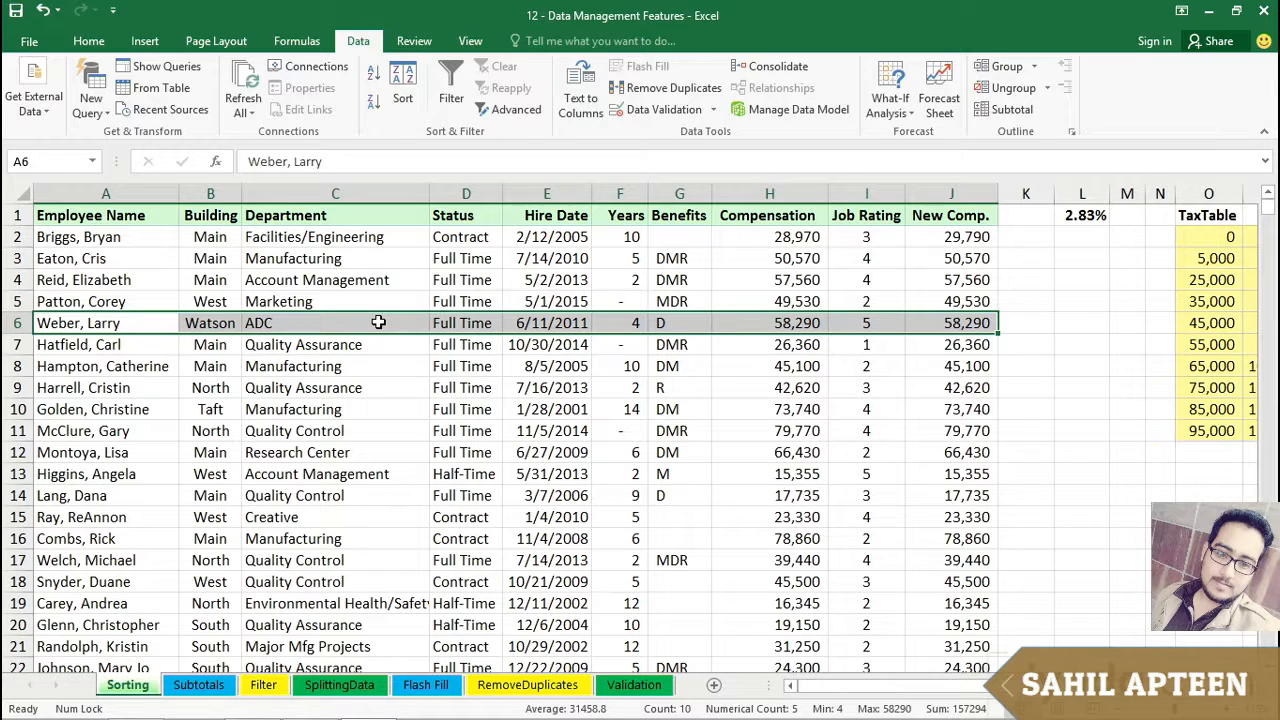
{"action": "left_click", "coordinate": [401, 369]}
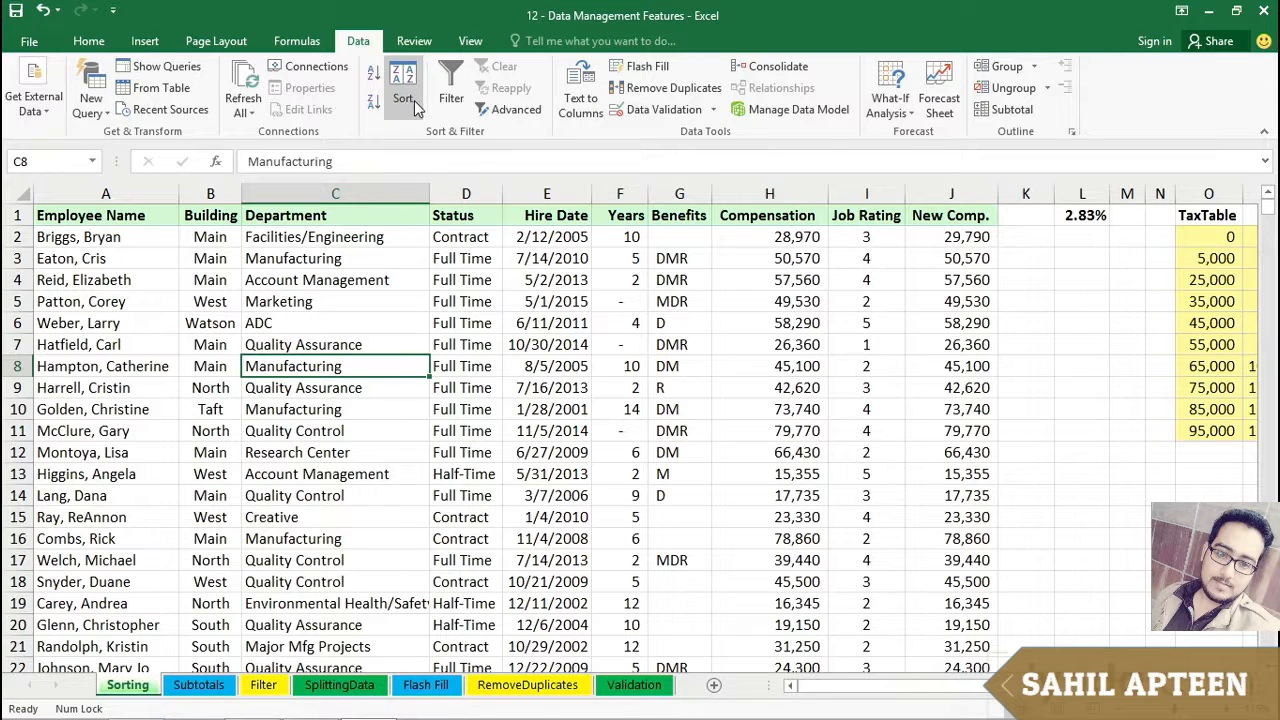
{"action": "left_click", "coordinate": [89, 42]}
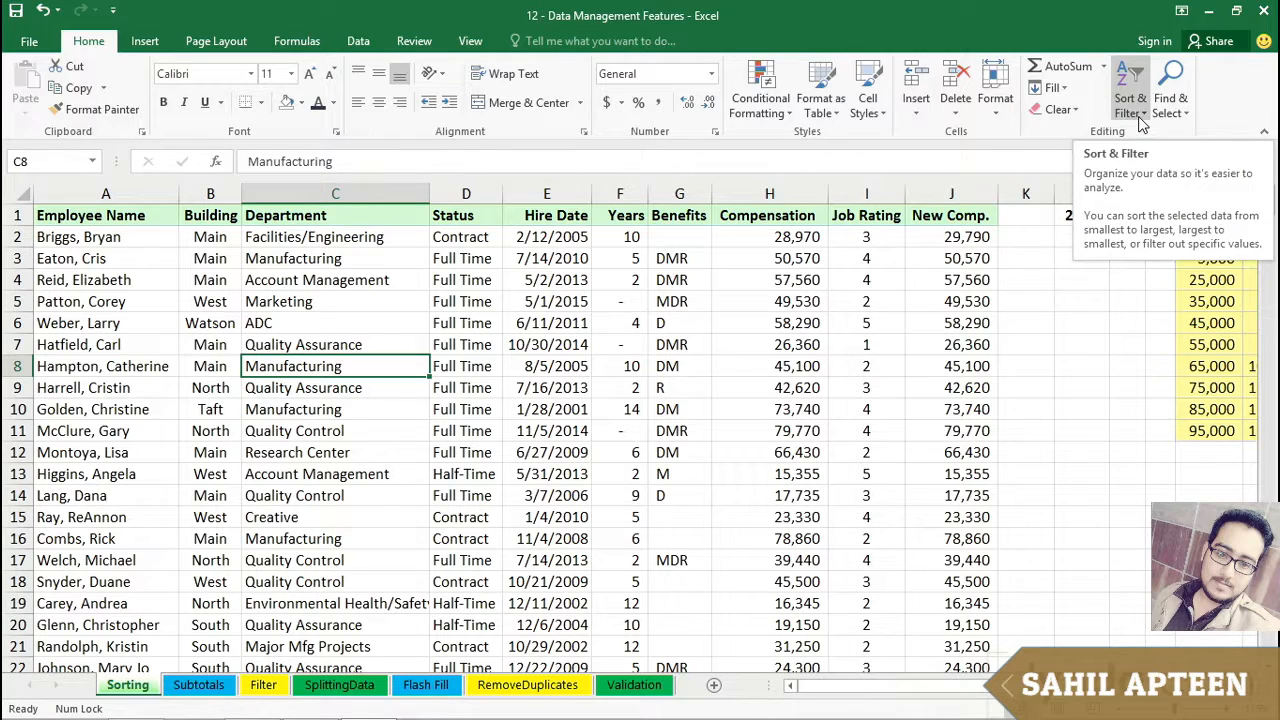
{"action": "left_click", "coordinate": [527, 323]}
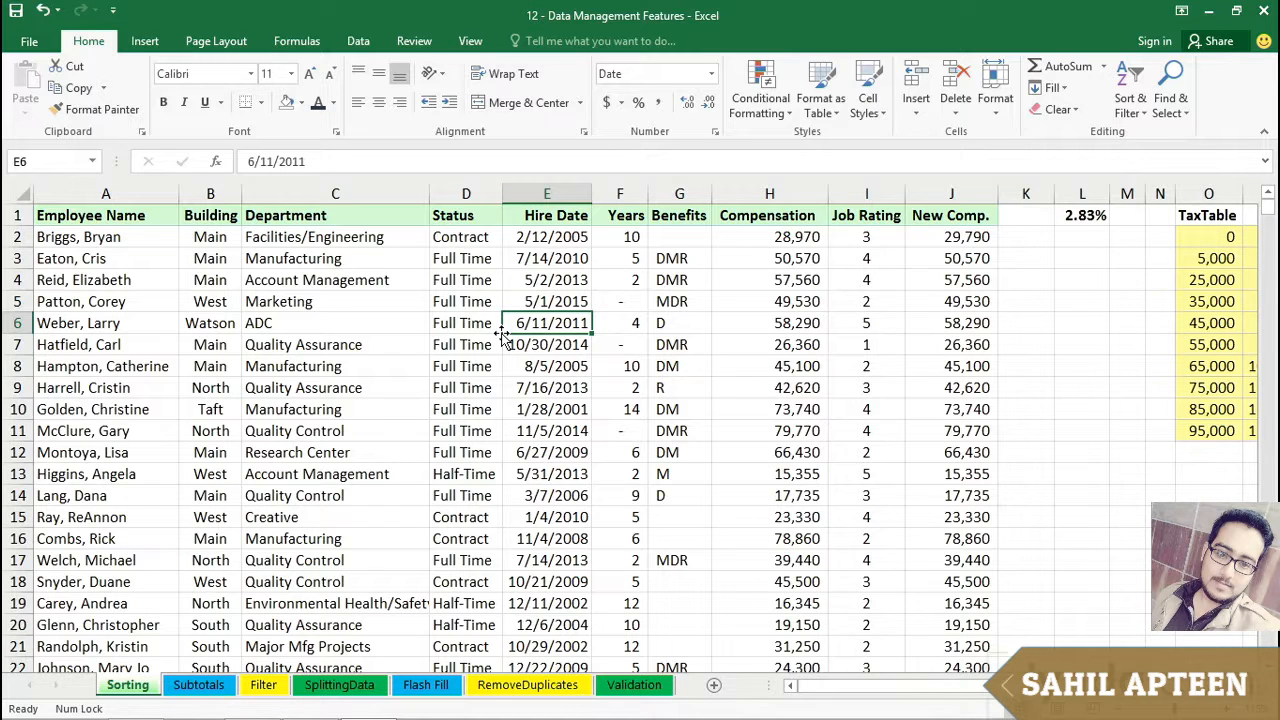
- Look through the employee records further down the Sorting sheet and return to the header row
{"action": "scroll", "coordinate": [505, 338], "scroll_direction": "down", "scroll_amount": 7}
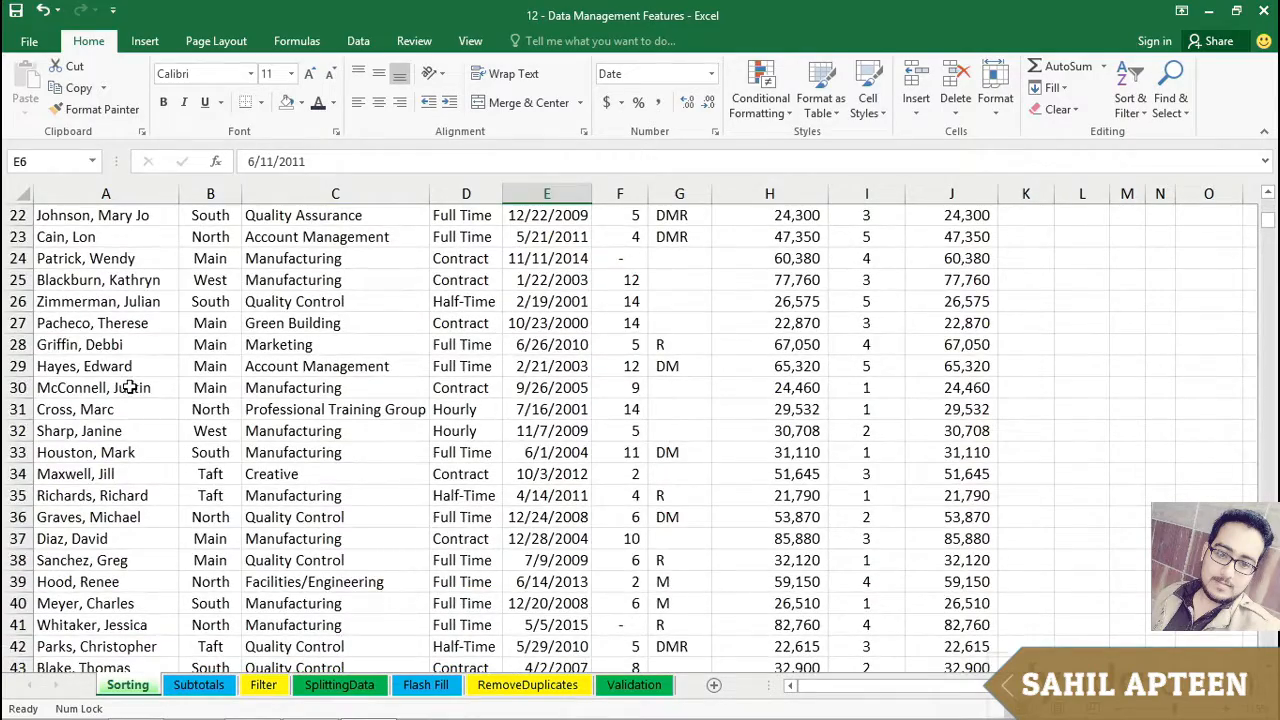
{"action": "scroll", "coordinate": [610, 425], "scroll_direction": "down", "scroll_amount": 7}
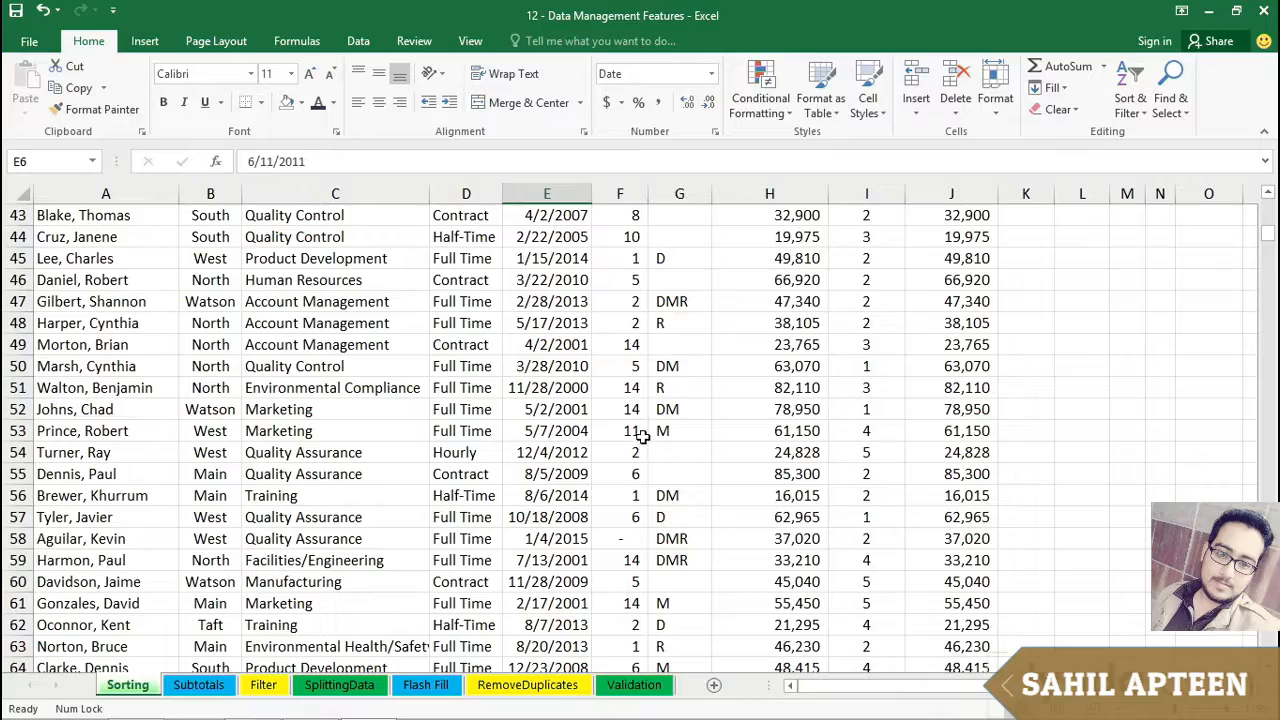
{"action": "scroll", "coordinate": [641, 441], "scroll_direction": "down", "scroll_amount": 8}
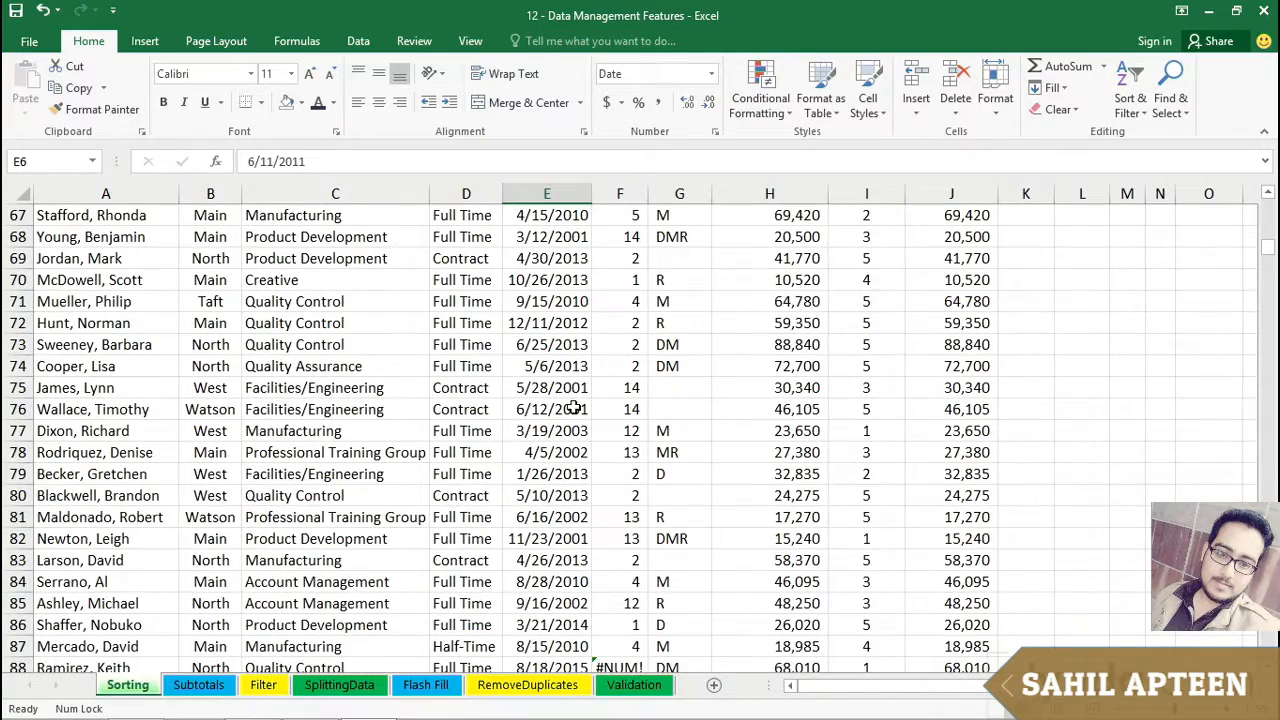
{"action": "scroll", "coordinate": [575, 408], "scroll_direction": "up", "scroll_amount": 8}
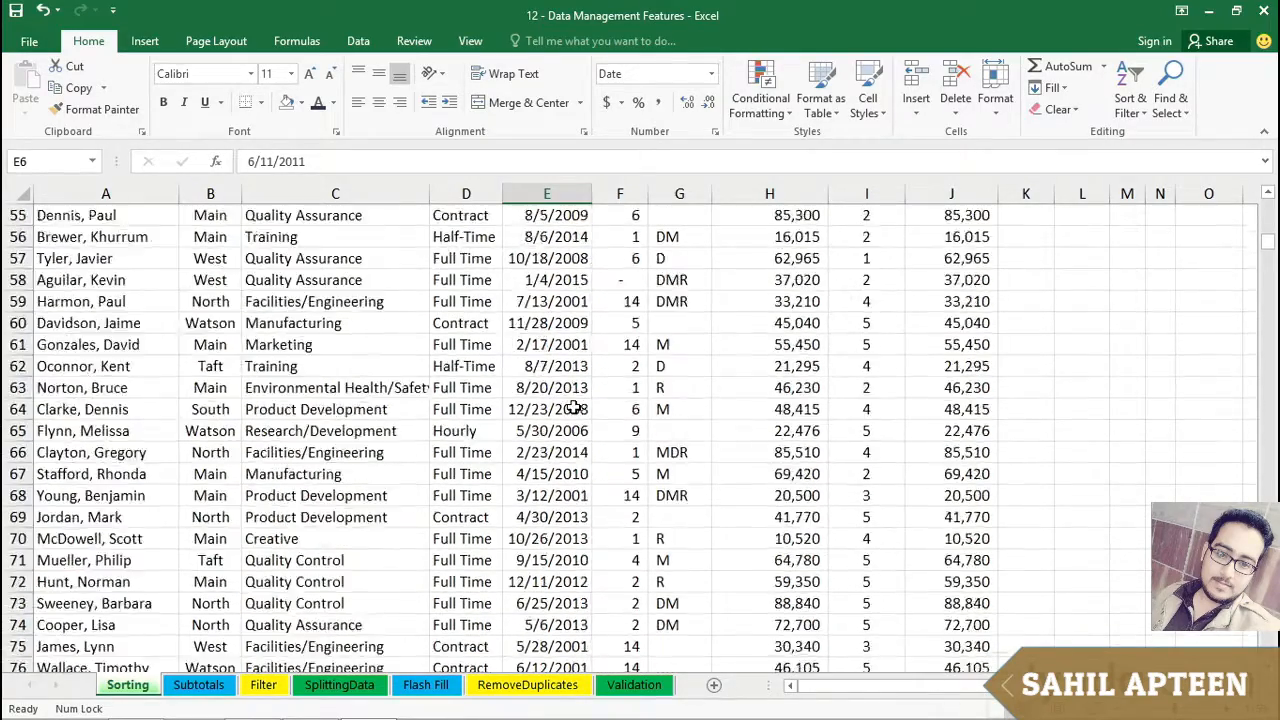
{"action": "scroll", "coordinate": [575, 408], "scroll_direction": "up", "scroll_amount": 9}
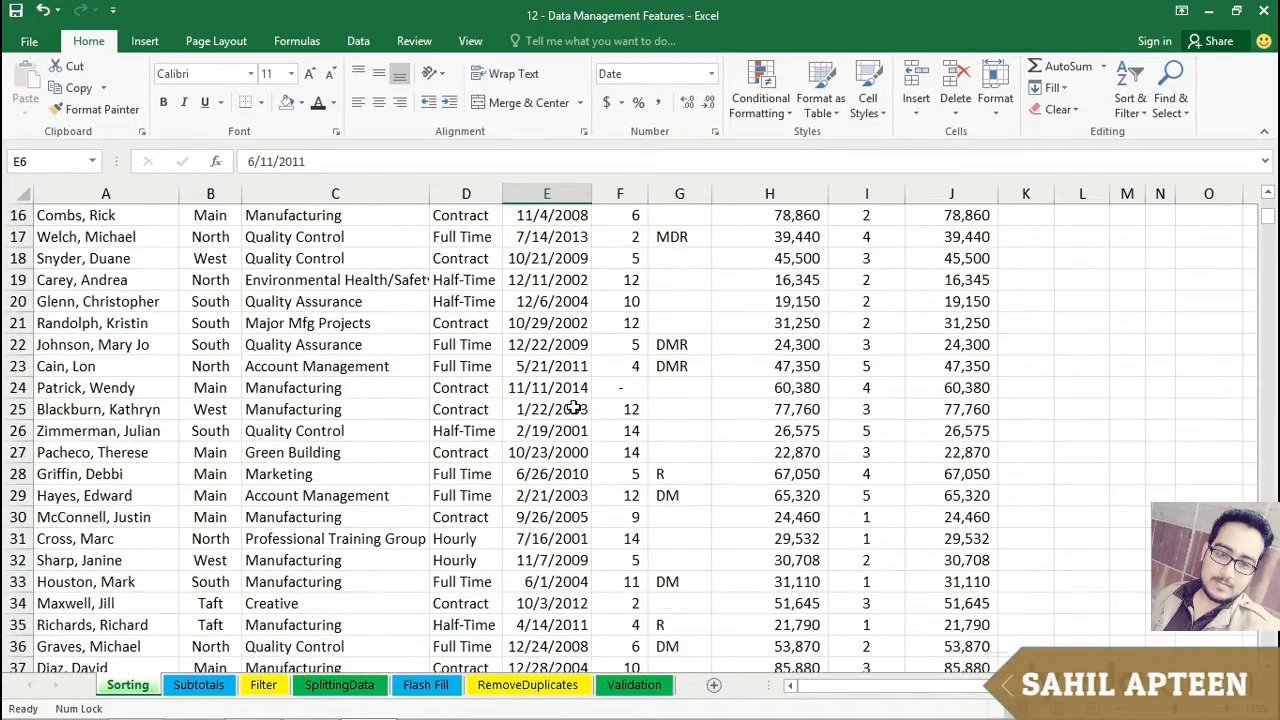
{"action": "scroll", "coordinate": [575, 408], "scroll_direction": "up", "scroll_amount": 5}
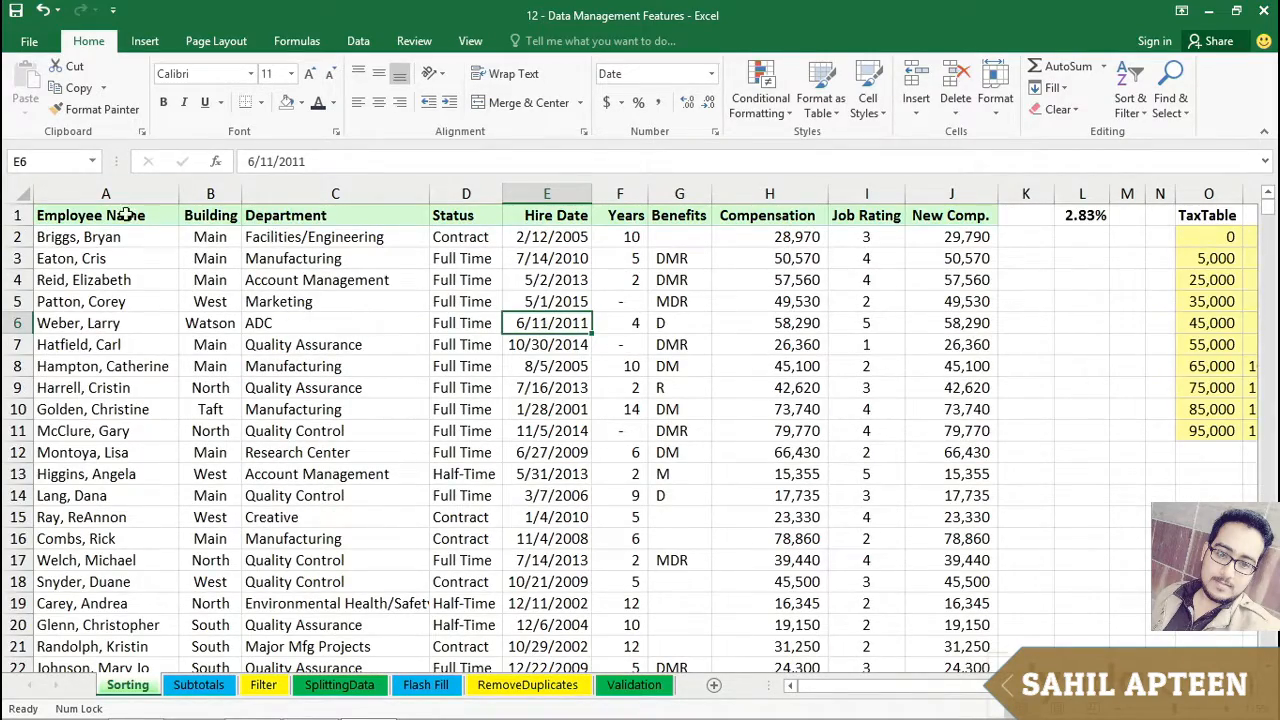
- Try to select the employee list by hand, starting from the Employee Name header and extending down through the records
{"action": "left_click_drag", "start_coordinate": [126, 214], "coordinate": [913, 479]}
{"action": "left_click", "coordinate": [547, 323]}
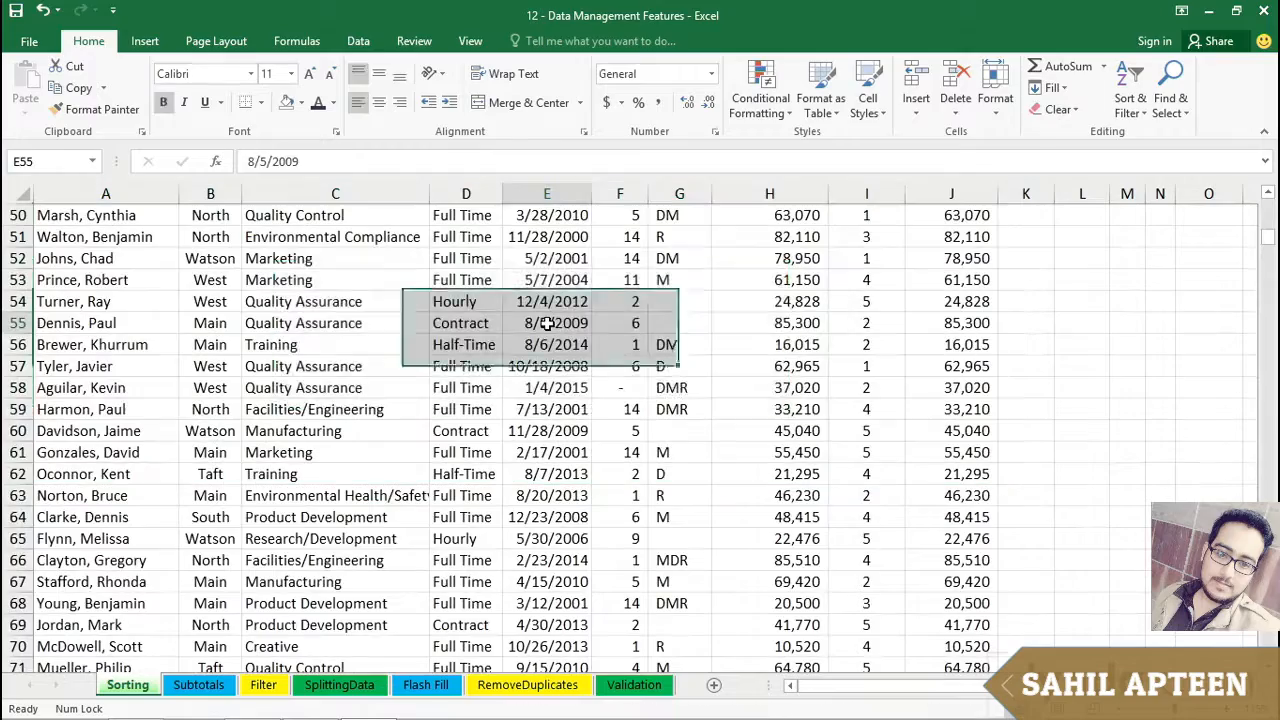
{"action": "scroll", "coordinate": [667, 334], "scroll_direction": "up", "scroll_amount": 8}
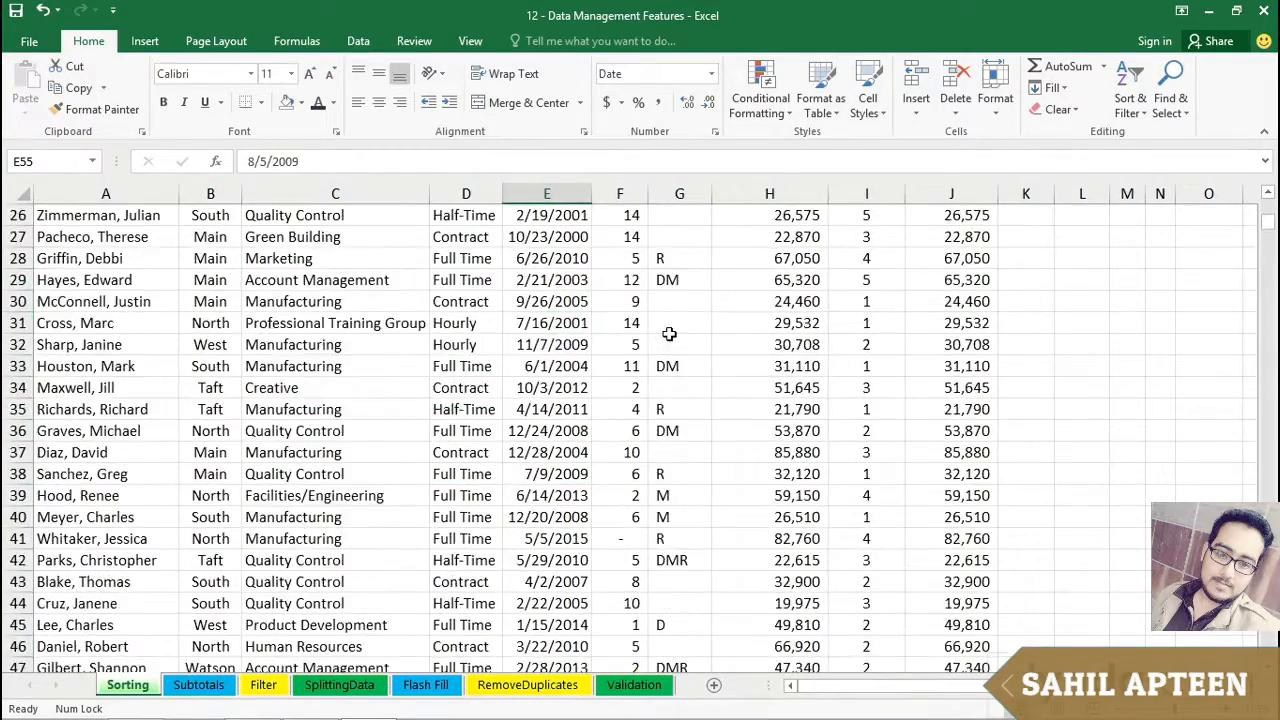
{"action": "scroll", "coordinate": [669, 334], "scroll_direction": "up", "scroll_amount": 8}
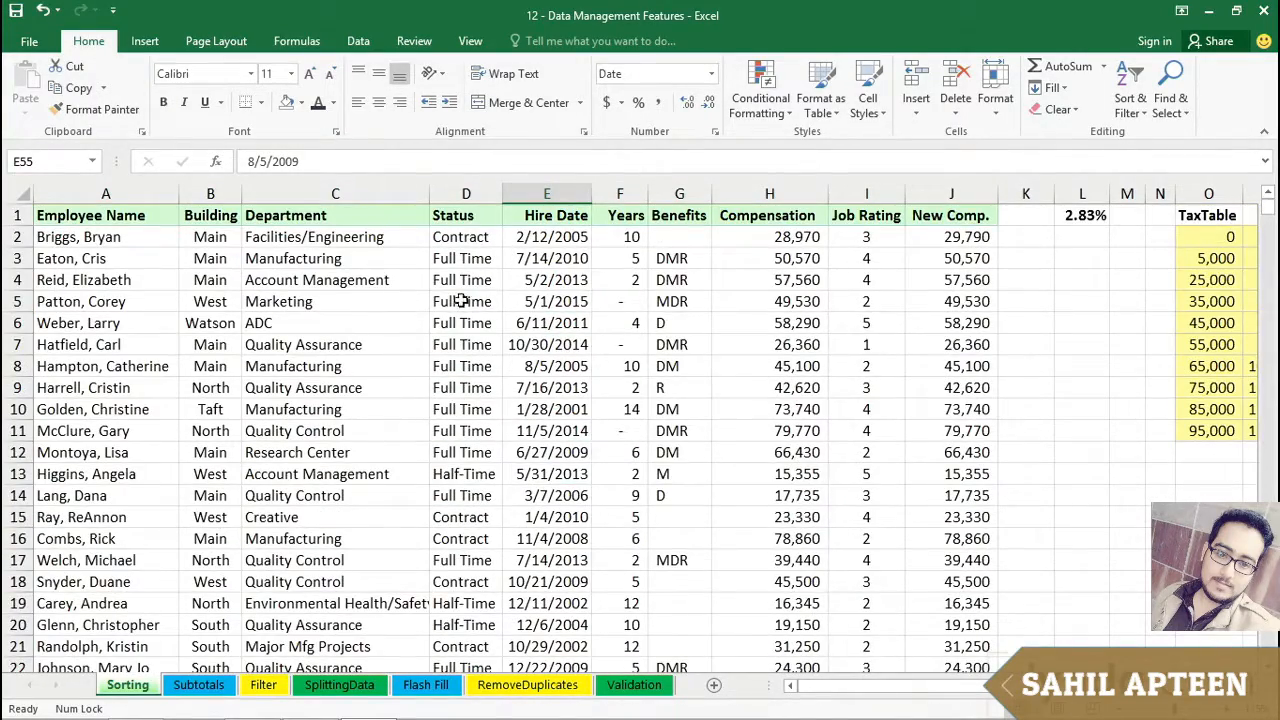
- Select the entire contiguous employee list, including its headers, starting from cell C4 in the Department column
{"action": "left_click", "coordinate": [383, 281]}
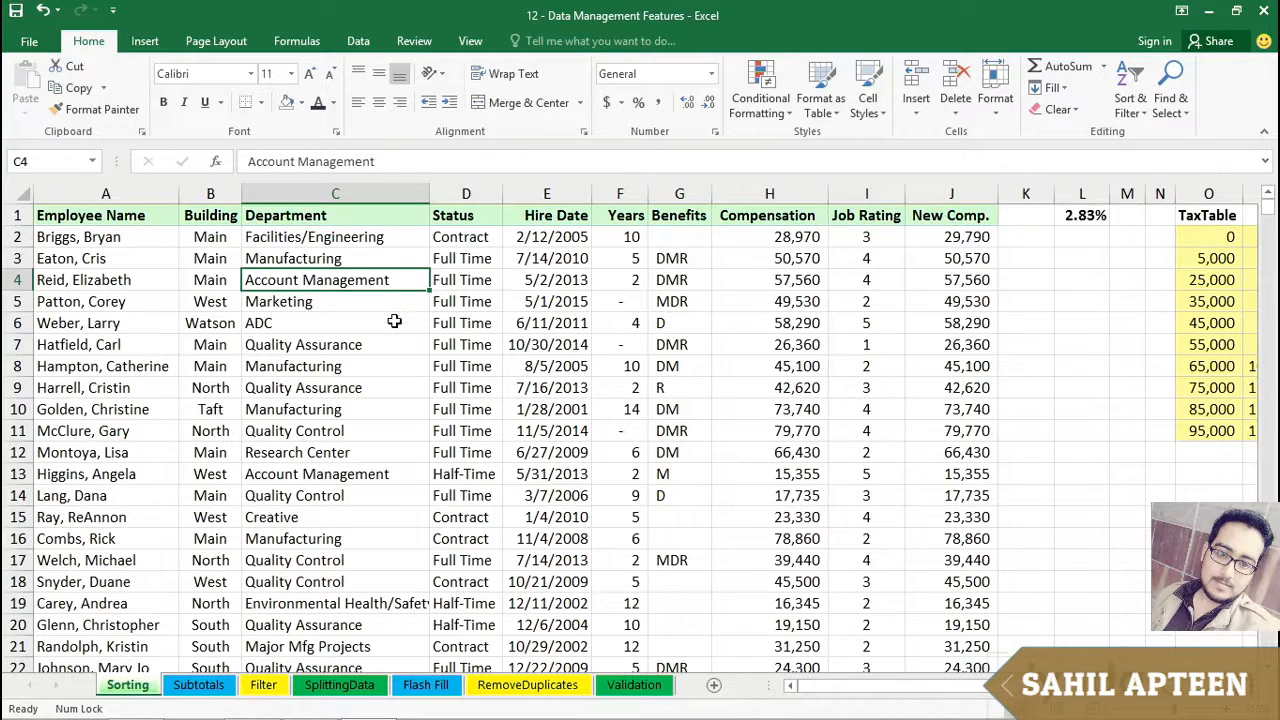
{"action": "key", "text": "Down"}
{"action": "key", "text": "Down"}
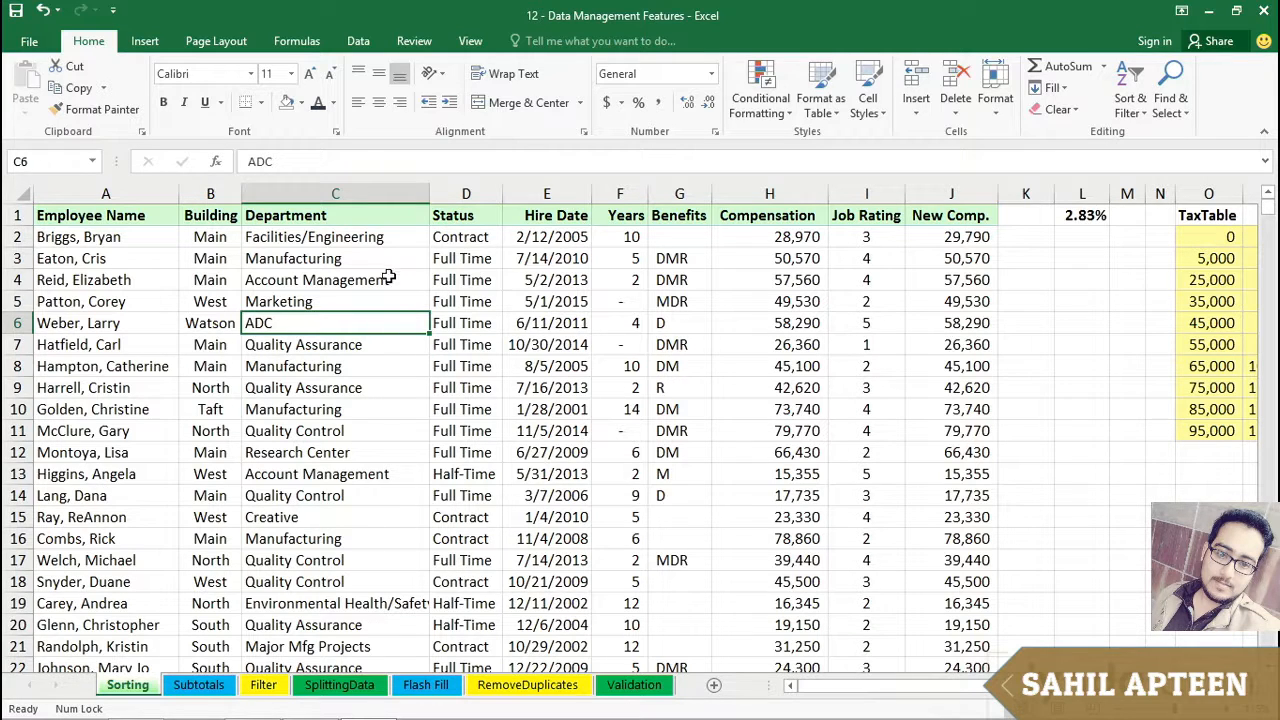
{"action": "key", "text": "Up"}
{"action": "key", "text": "Up"}
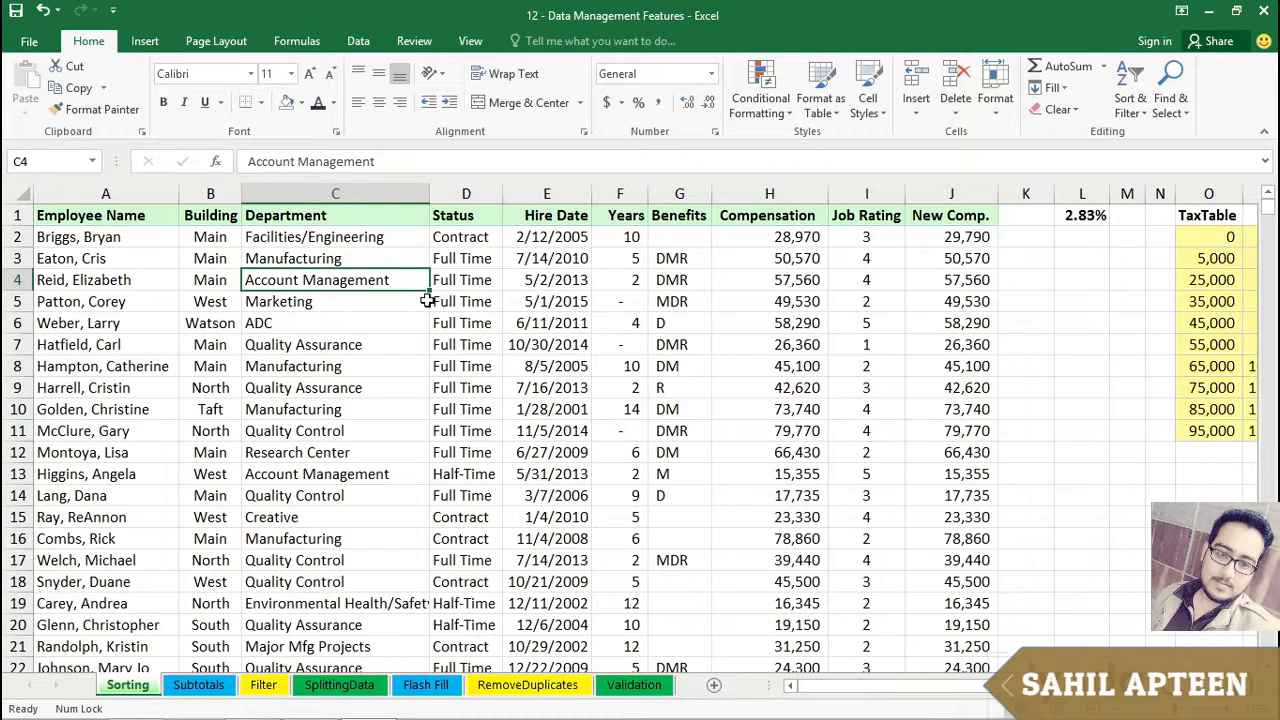
{"action": "key", "text": "ctrl+a"}
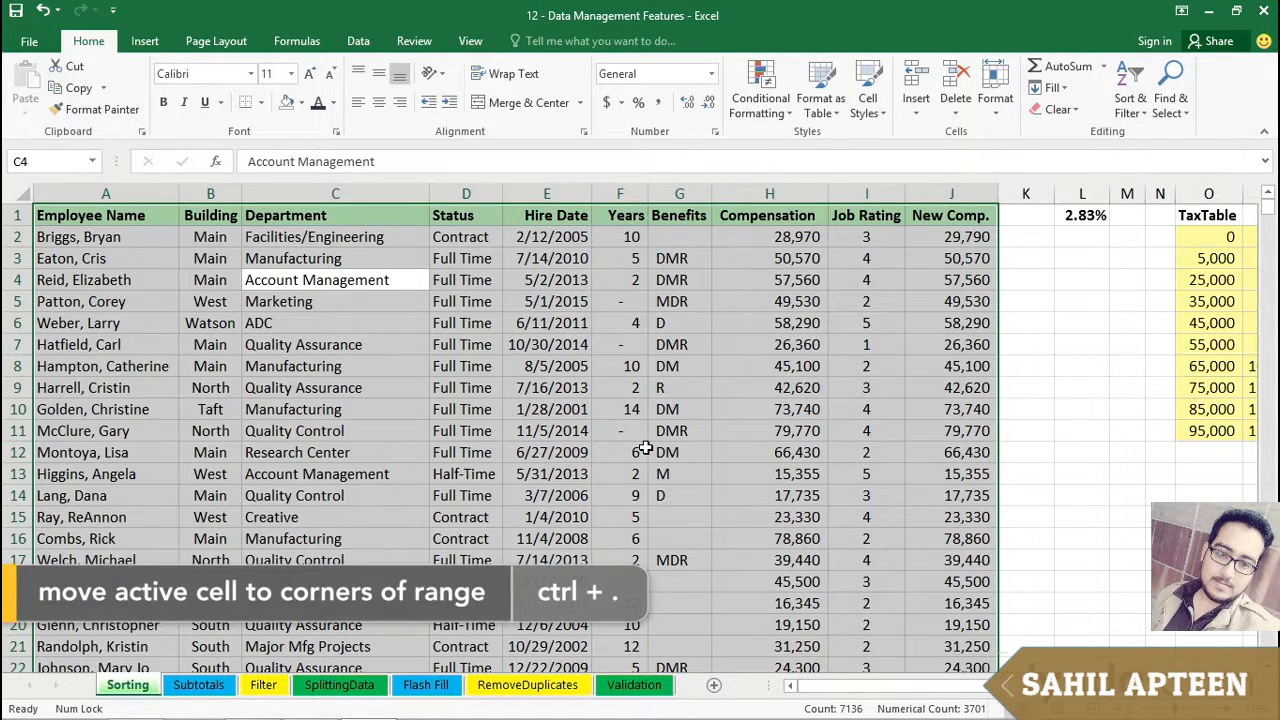
- Move the active cell around the corners of the selected employee list to check its extent, and clear the selection
{"action": "key", "text": "ctrl+period"}
{"action": "key", "text": "ctrl+period"}
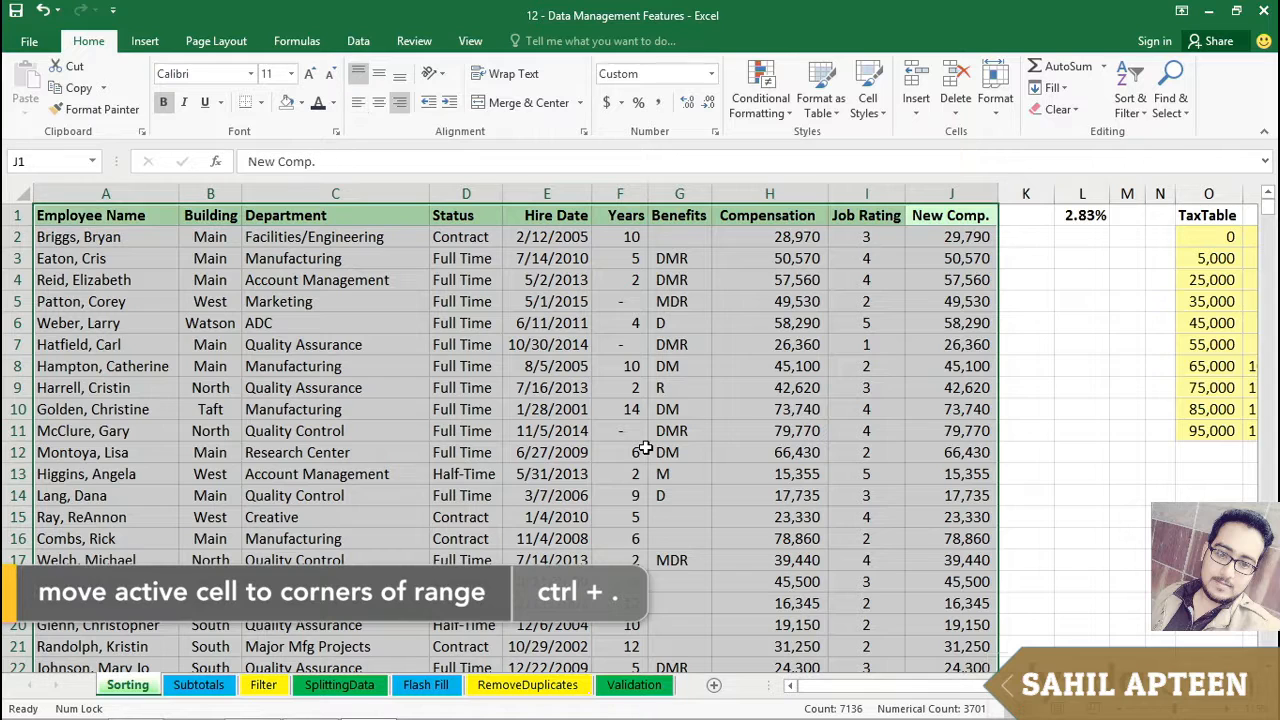
{"action": "key", "text": "ctrl+period"}
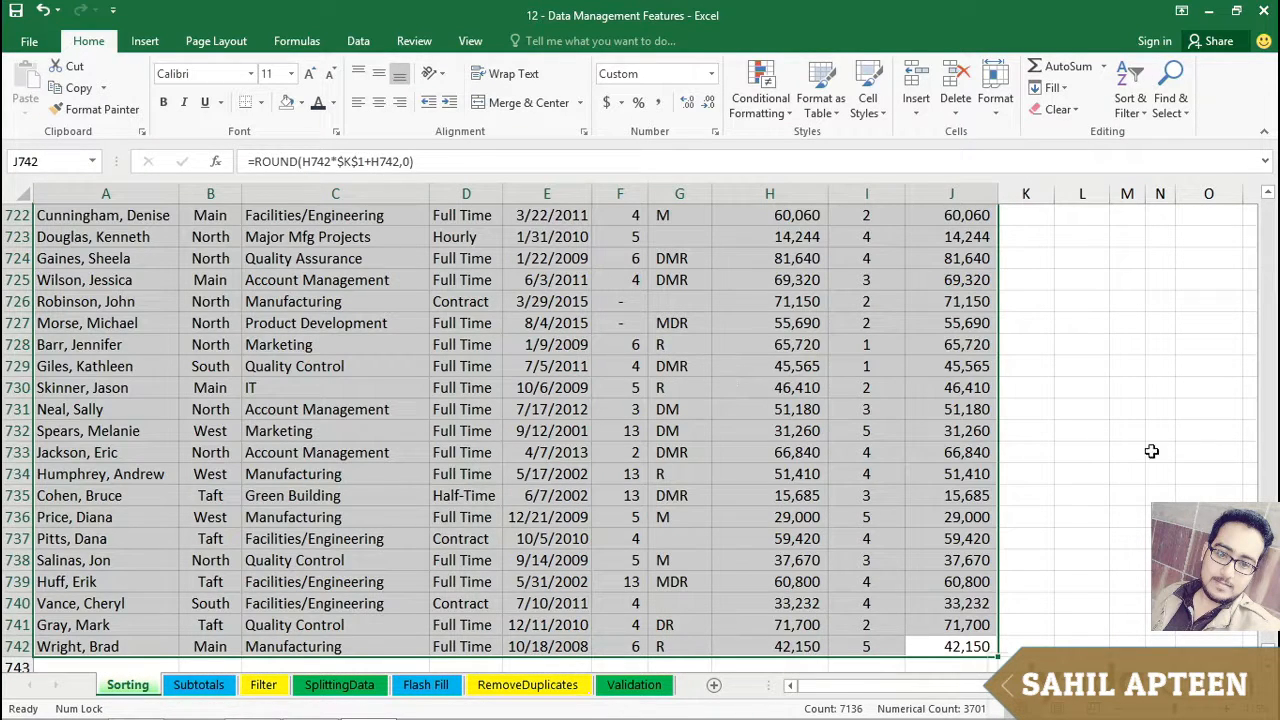
{"action": "scroll", "coordinate": [1118, 469], "scroll_direction": "down", "scroll_amount": 4}
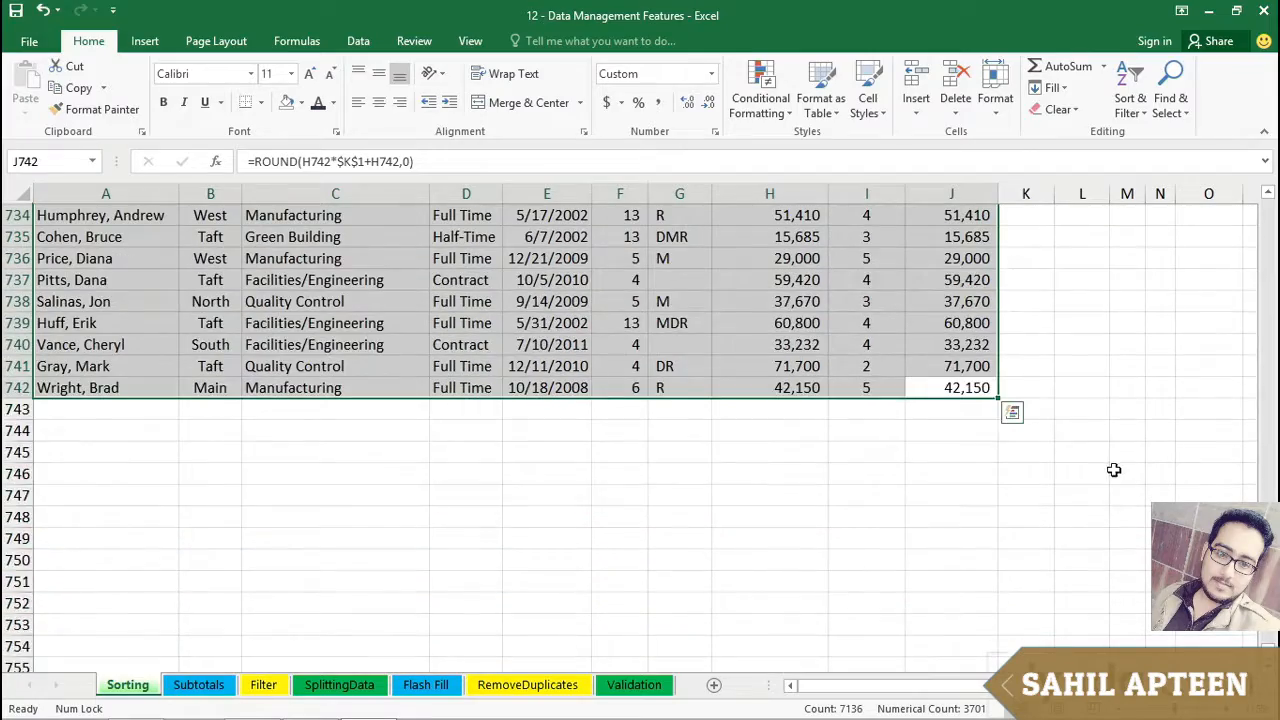
{"action": "scroll", "coordinate": [1131, 518], "scroll_direction": "up", "scroll_amount": 8}
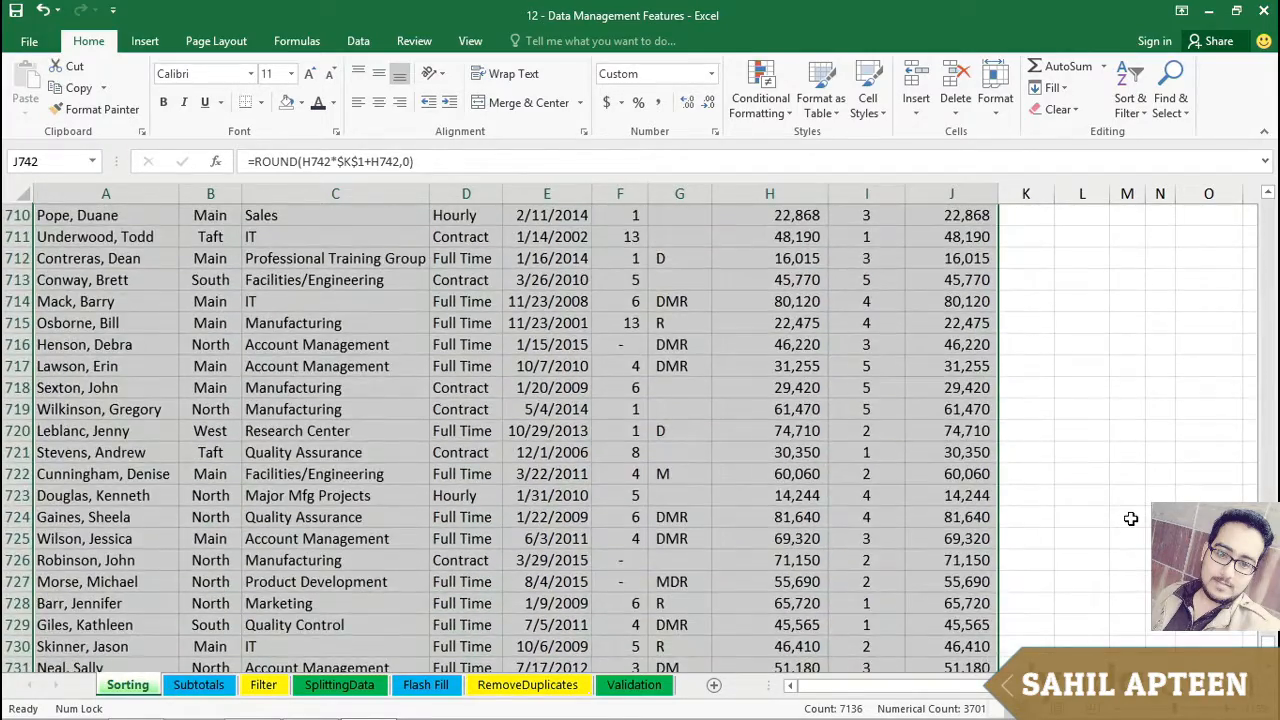
{"action": "scroll", "coordinate": [1131, 518], "scroll_direction": "up", "scroll_amount": 4}
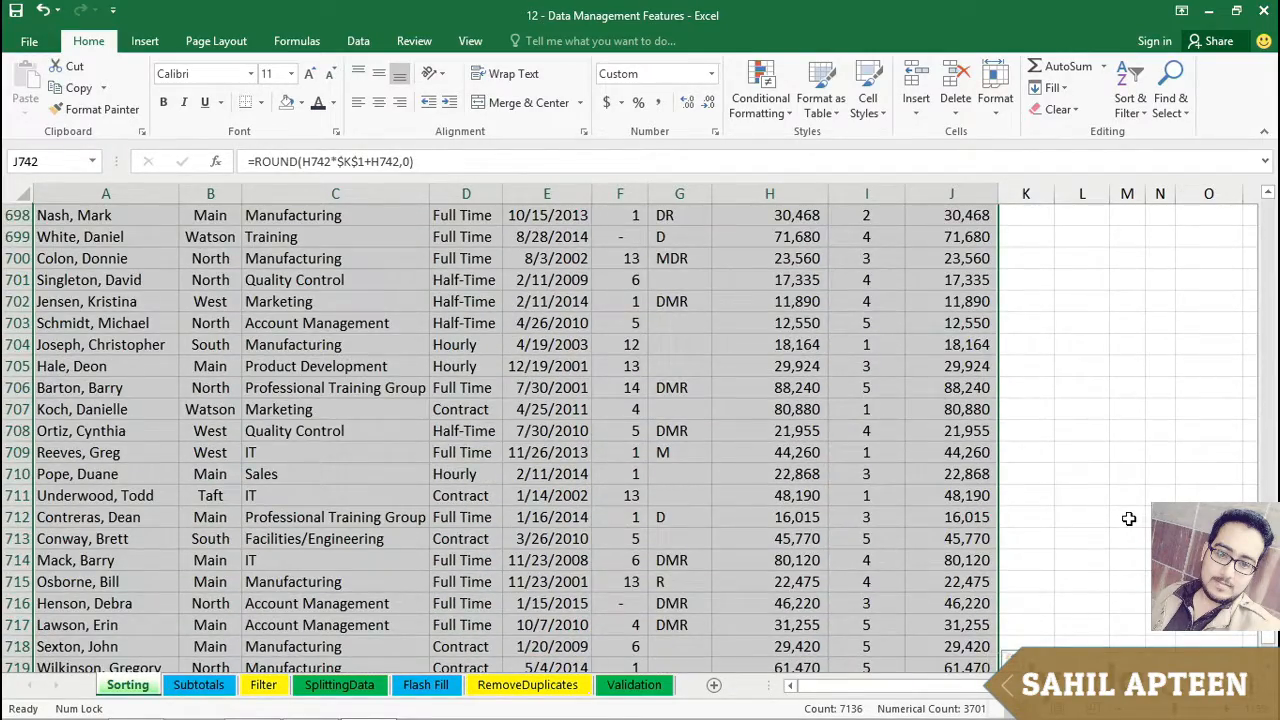
{"action": "key", "text": "ctrl+period"}
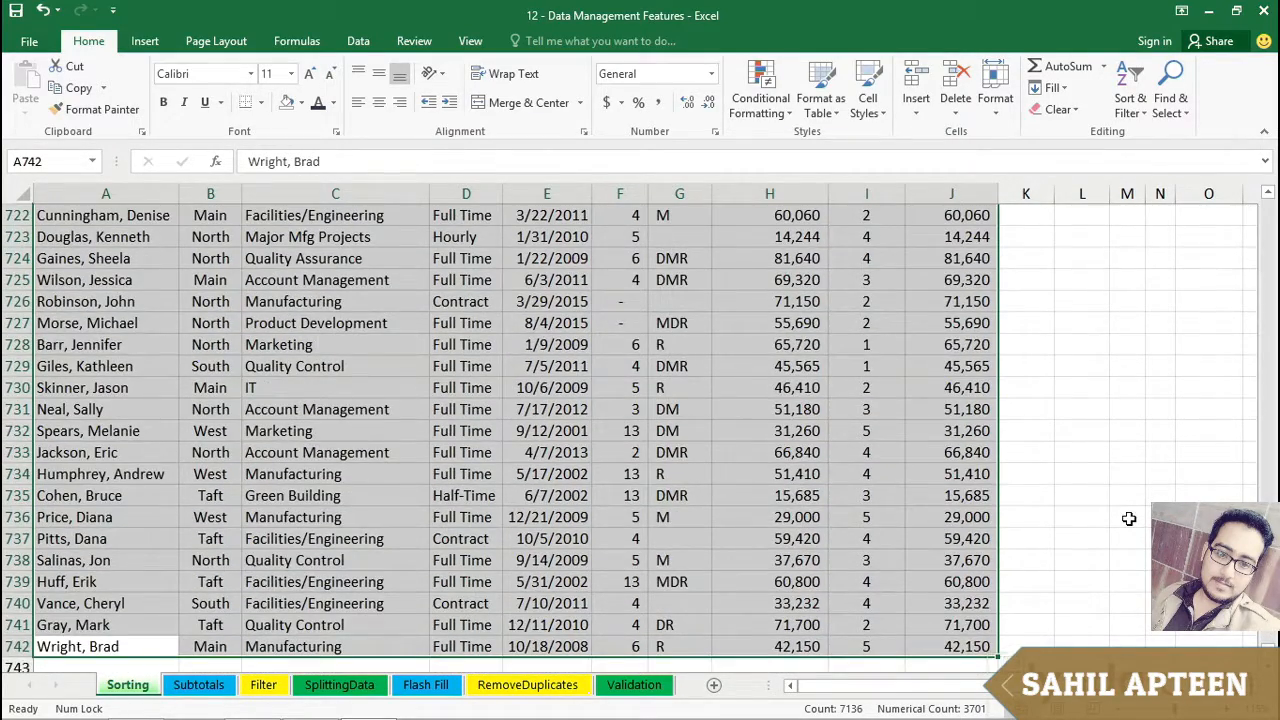
{"action": "key", "text": "ctrl+period"}
{"action": "left_click", "coordinate": [362, 329]}
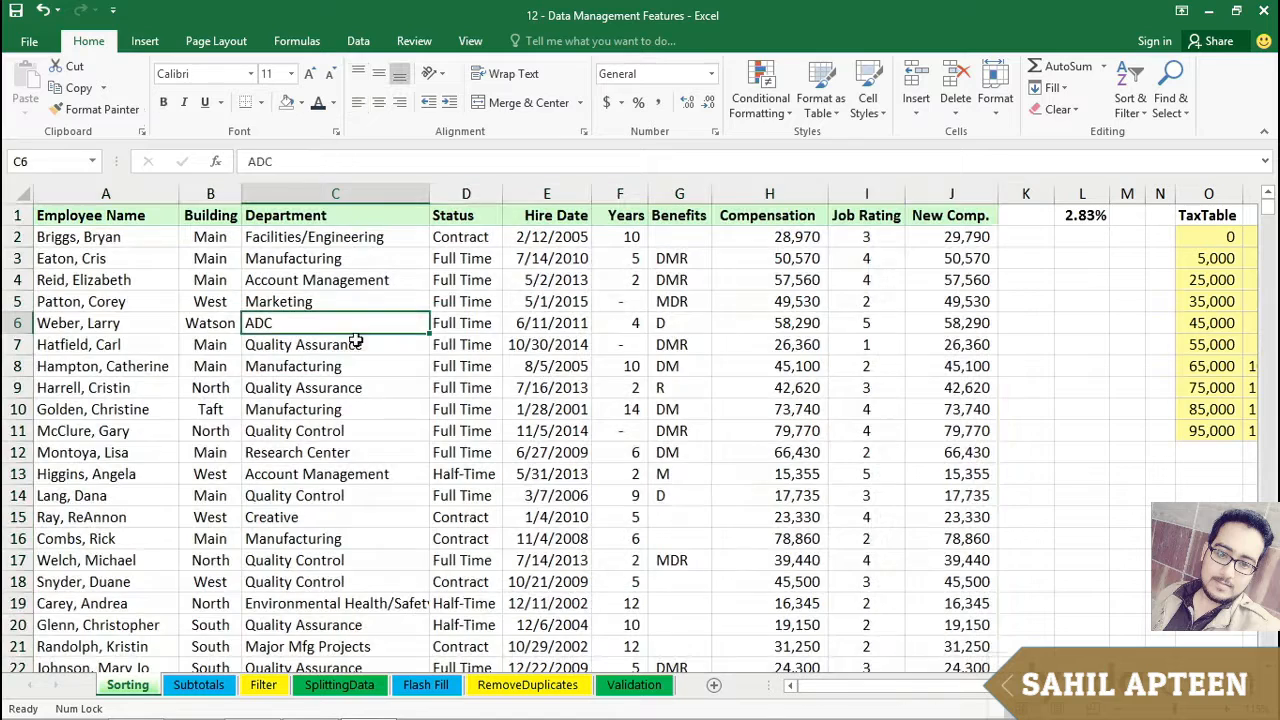
{"action": "left_click", "coordinate": [315, 430]}
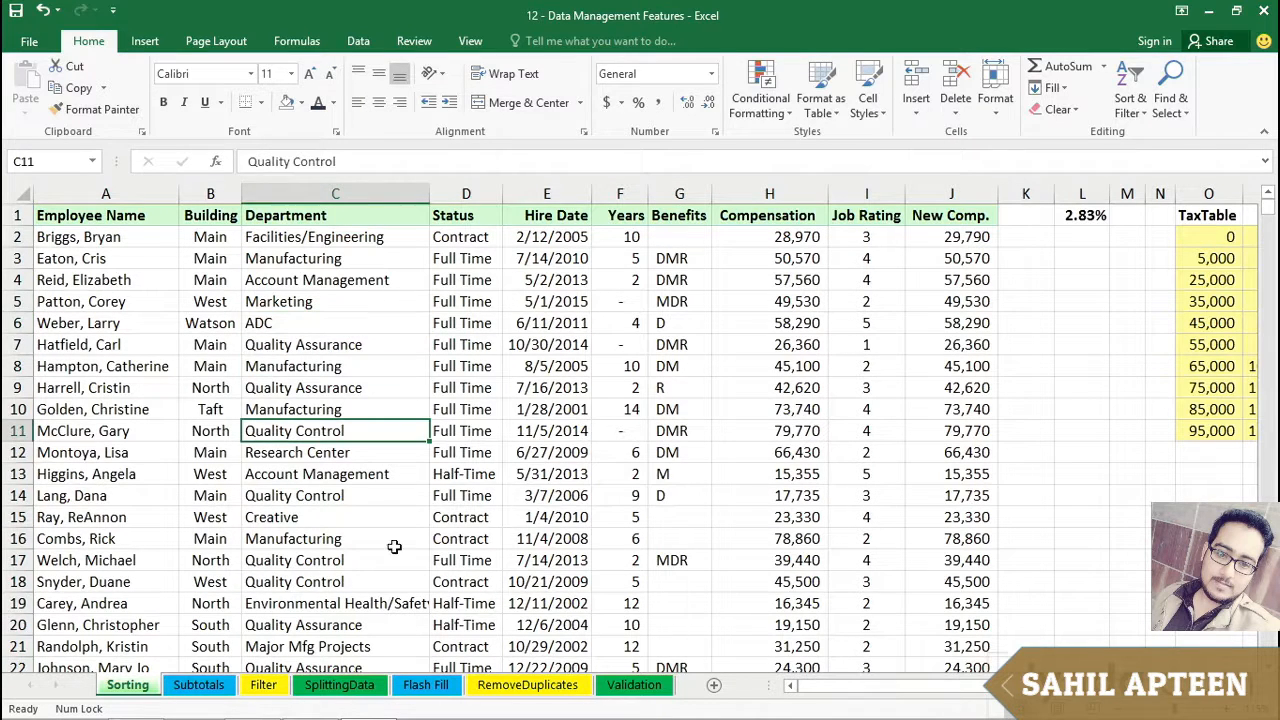
{"action": "left_click", "coordinate": [510, 535]}
{"action": "left_click", "coordinate": [396, 401]}
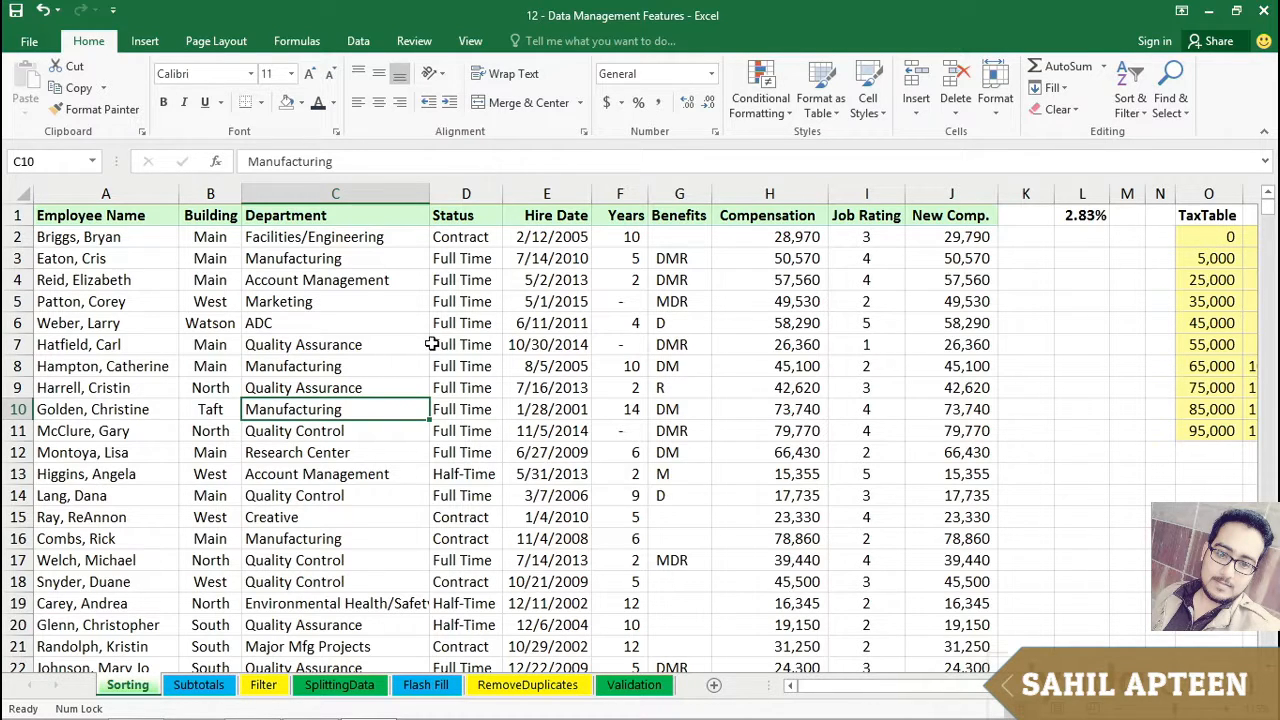
- Highlight the list's header cells from Employee Name to New Comp. and release the selection
{"action": "left_click_drag", "start_coordinate": [112, 215], "coordinate": [928, 214]}
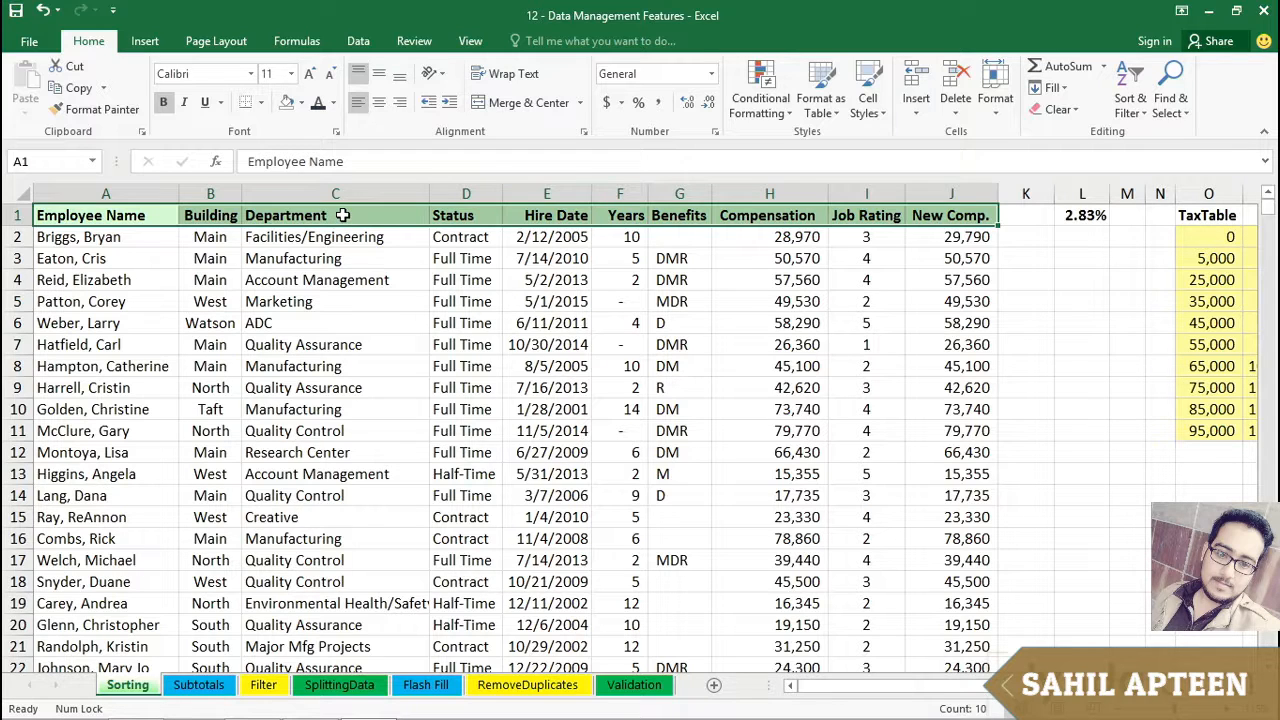
{"action": "left_click", "coordinate": [330, 301]}
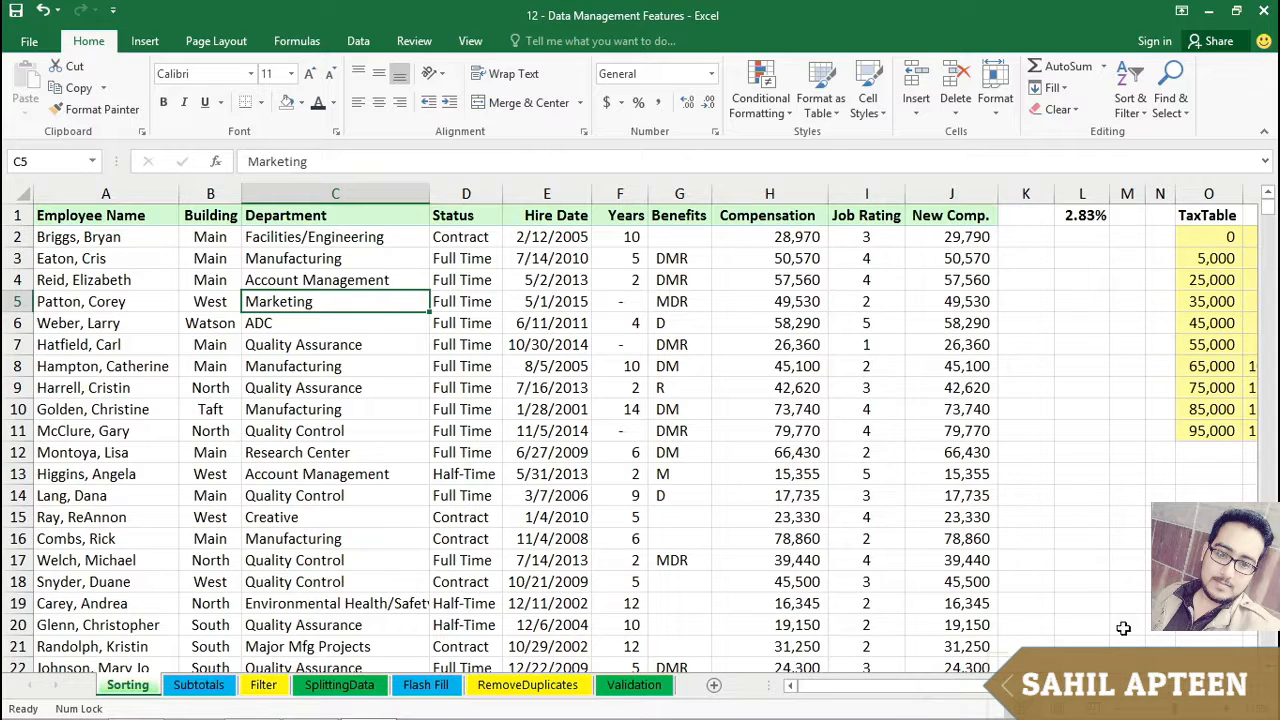
- Examine the blank column K that separates the employee list from the percentage cell and the TaxTable
{"action": "left_click_drag", "start_coordinate": [1030, 686], "coordinate": [1059, 686]}
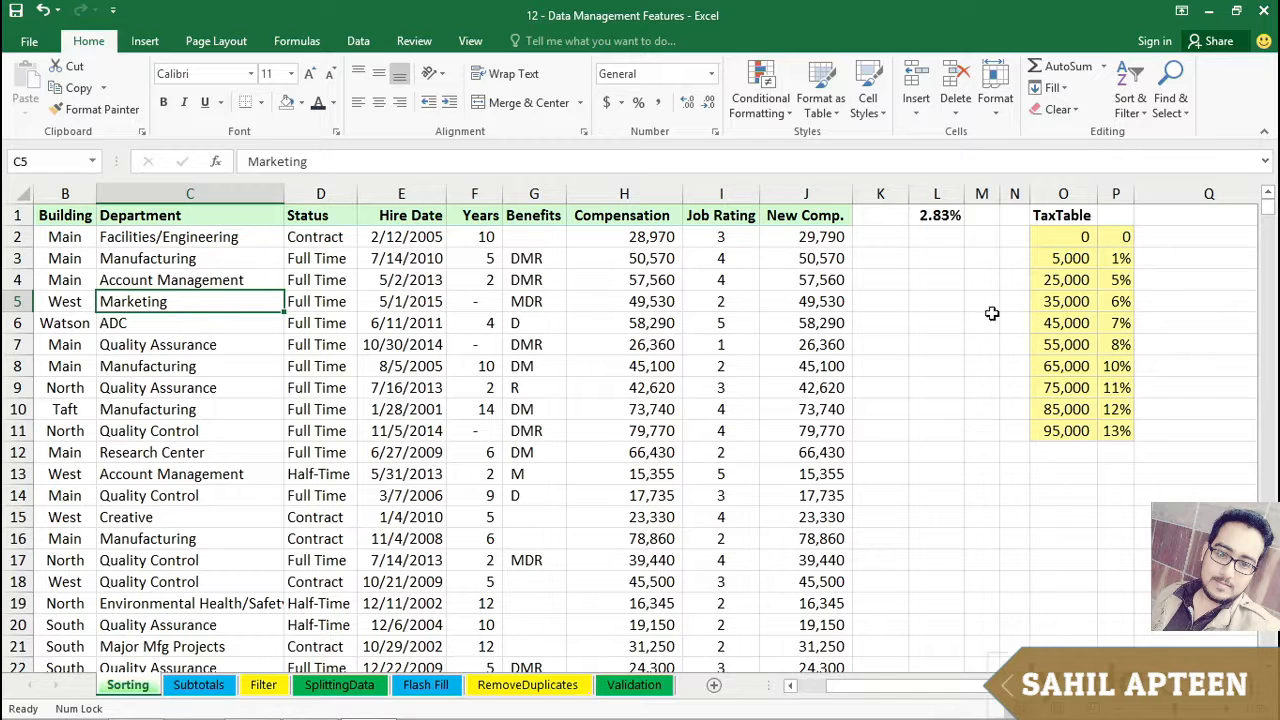
{"action": "left_click", "coordinate": [880, 192]}
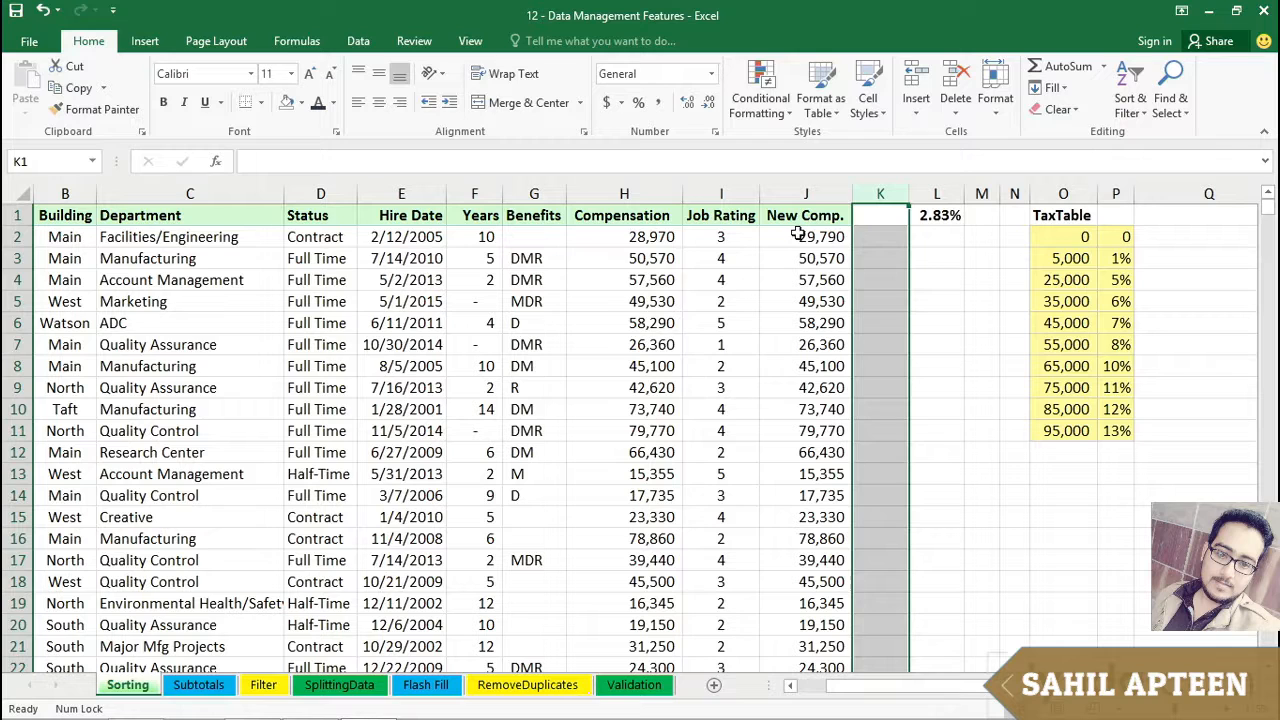
{"action": "left_click", "coordinate": [405, 283]}
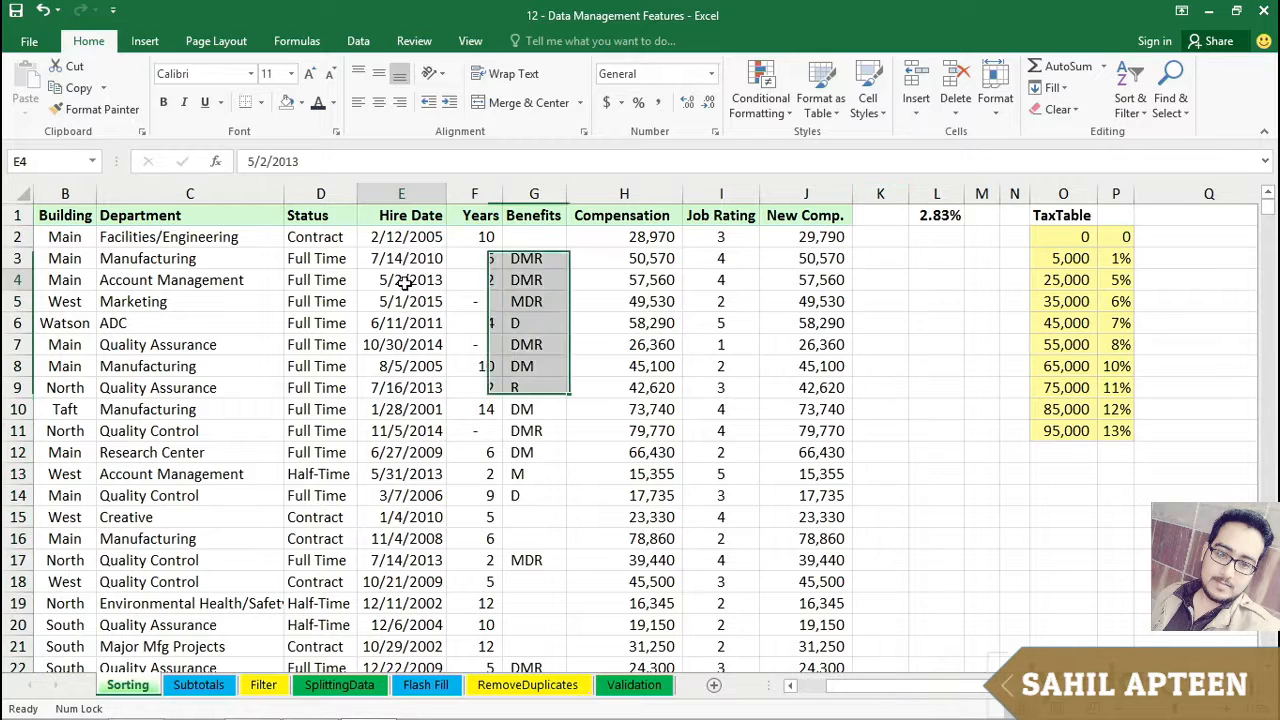
{"action": "left_click_drag", "start_coordinate": [1050, 686], "coordinate": [1020, 686]}
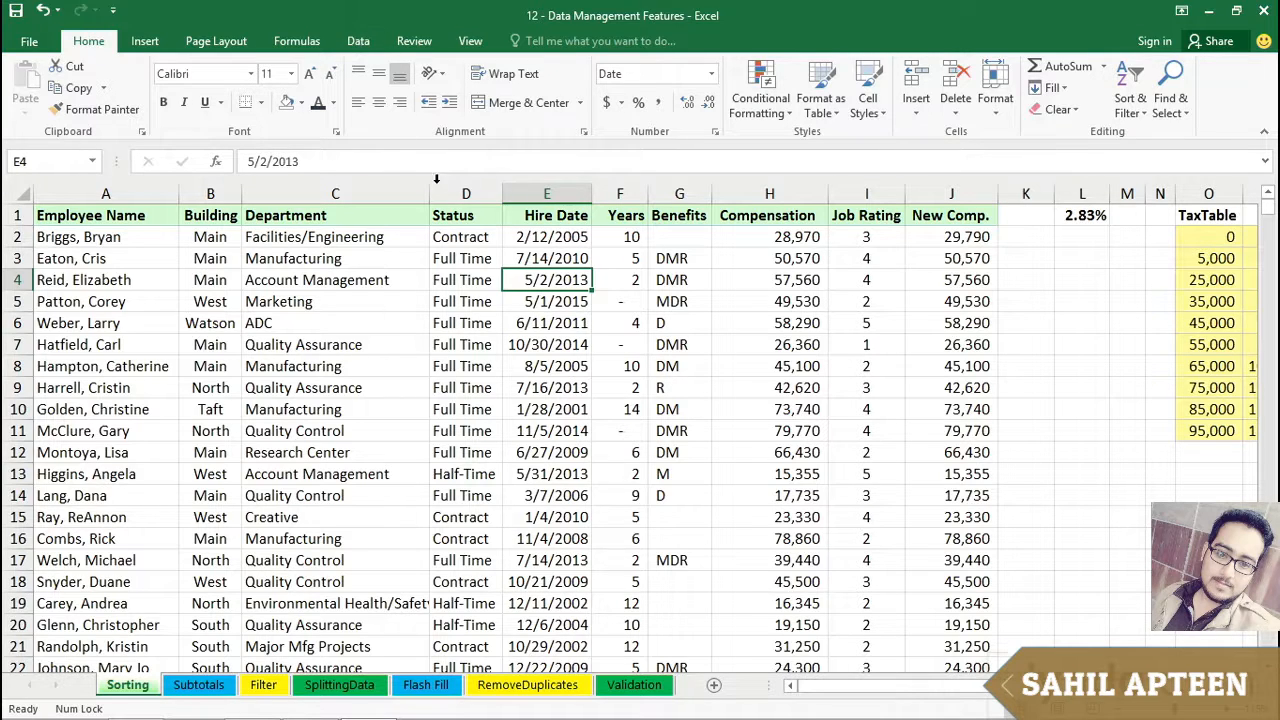
- Open a custom sort for the employee list from cell C4 and move the dialog clear of the data
{"action": "left_click", "coordinate": [411, 280]}
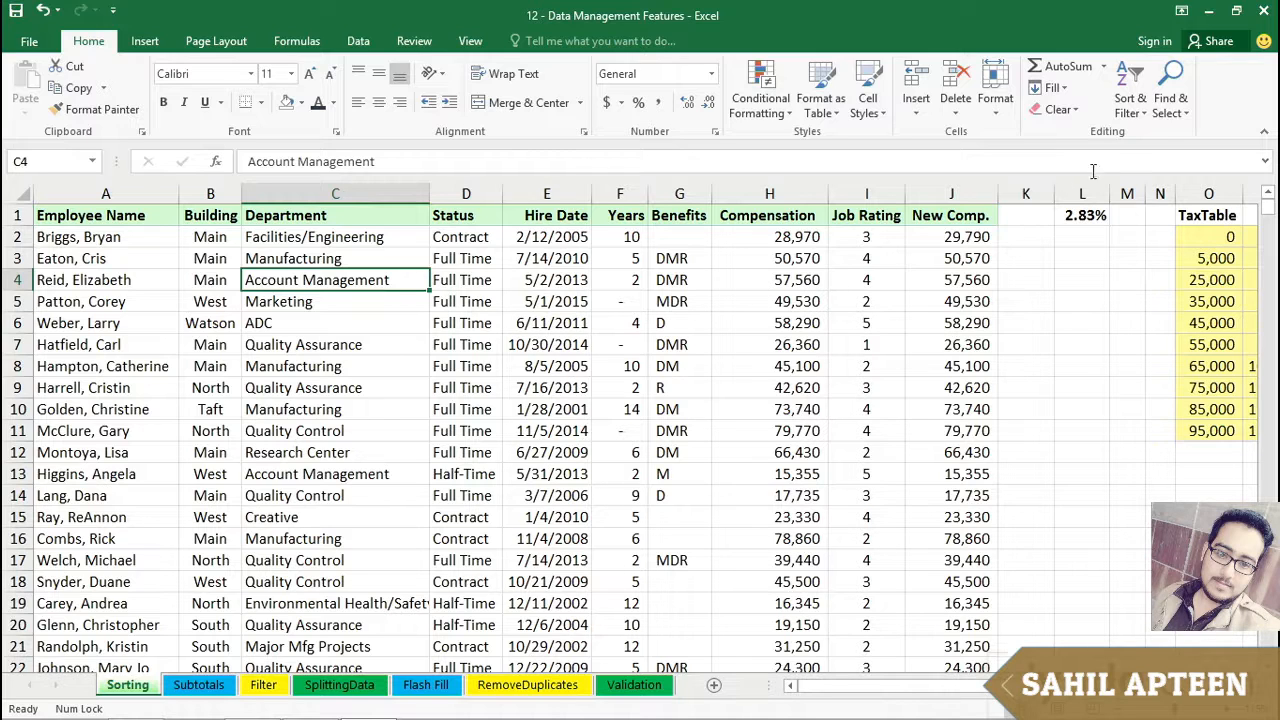
{"action": "left_click", "coordinate": [1133, 110]}
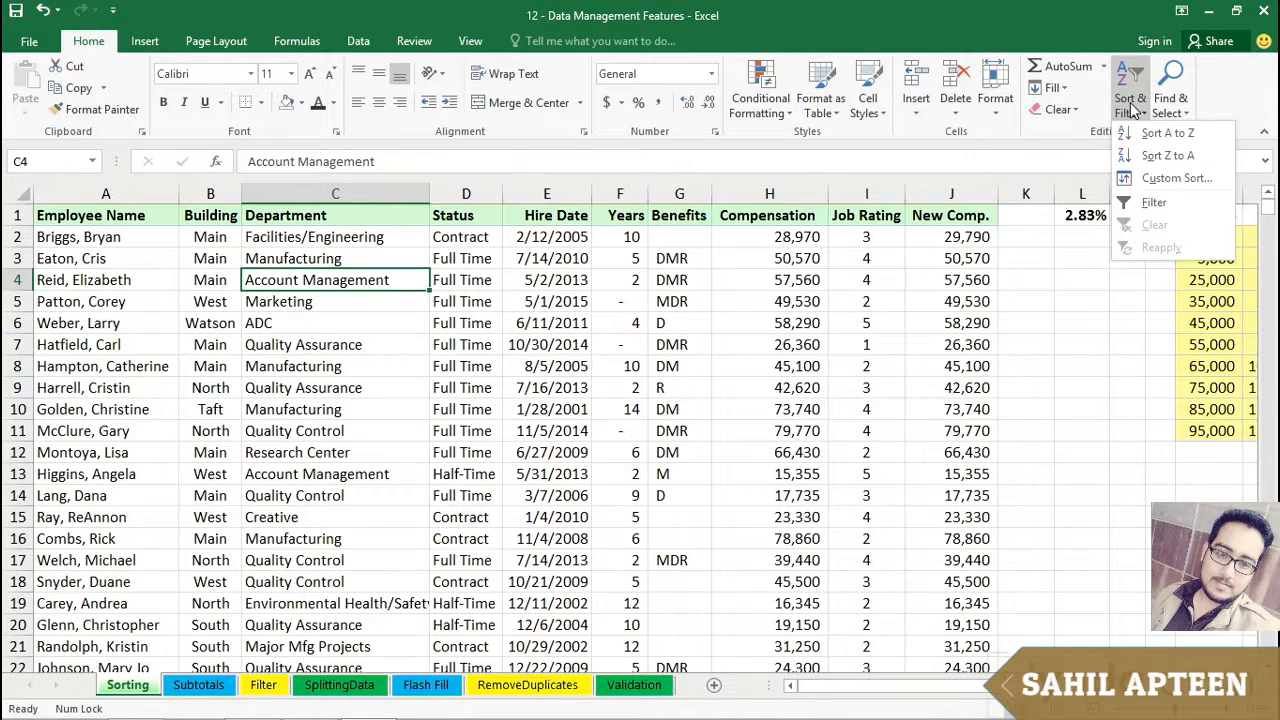
{"action": "left_click", "coordinate": [1157, 180]}
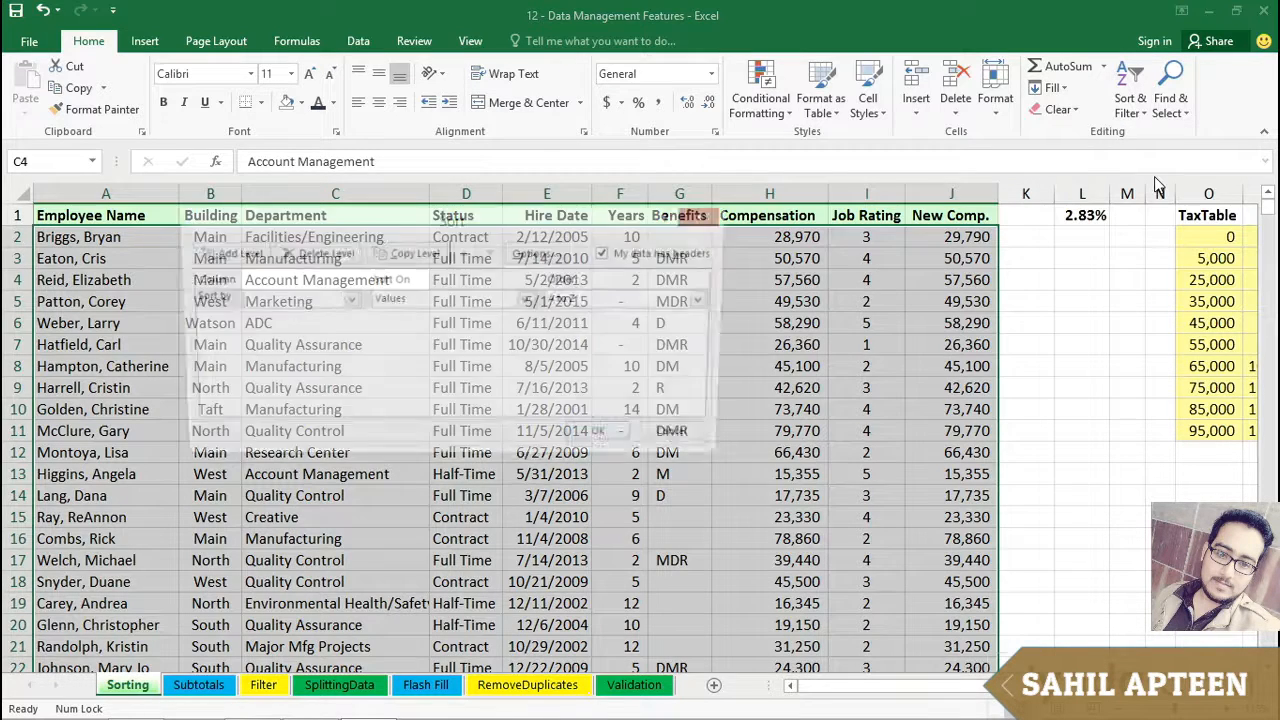
{"action": "left_click_drag", "start_coordinate": [558, 227], "coordinate": [733, 303]}
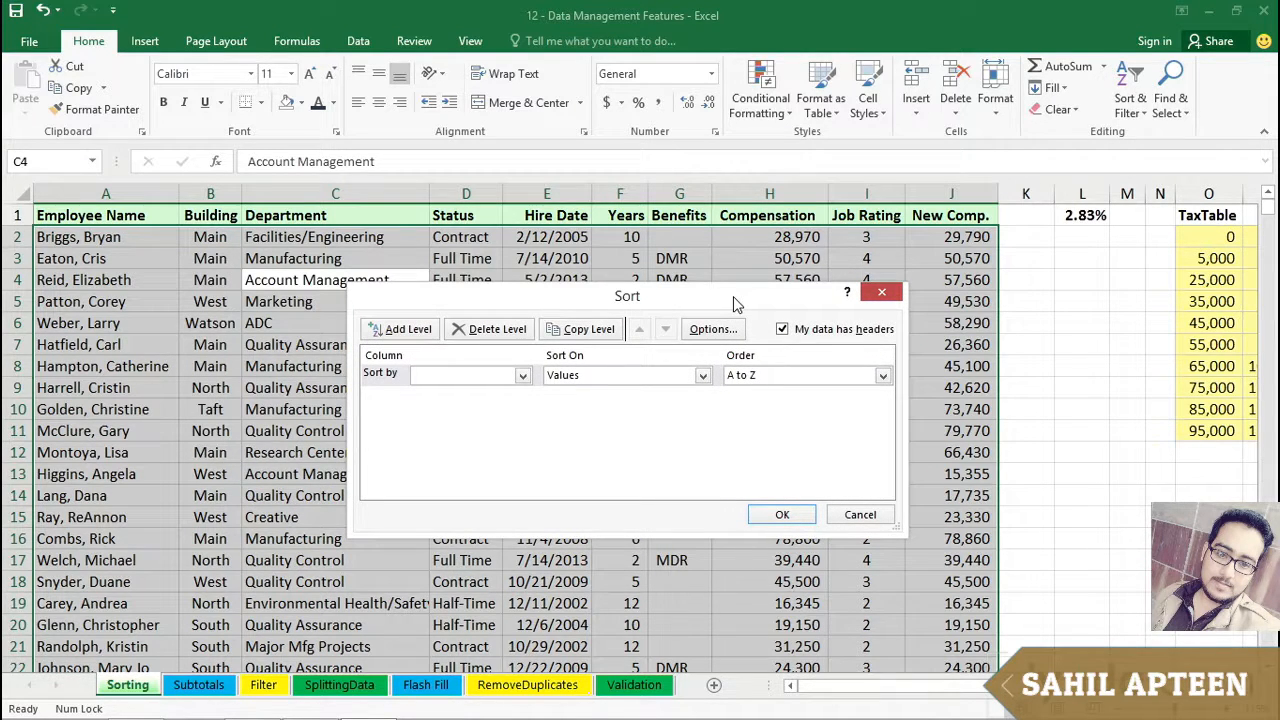
{"action": "left_click_drag", "start_coordinate": [733, 298], "coordinate": [813, 356]}
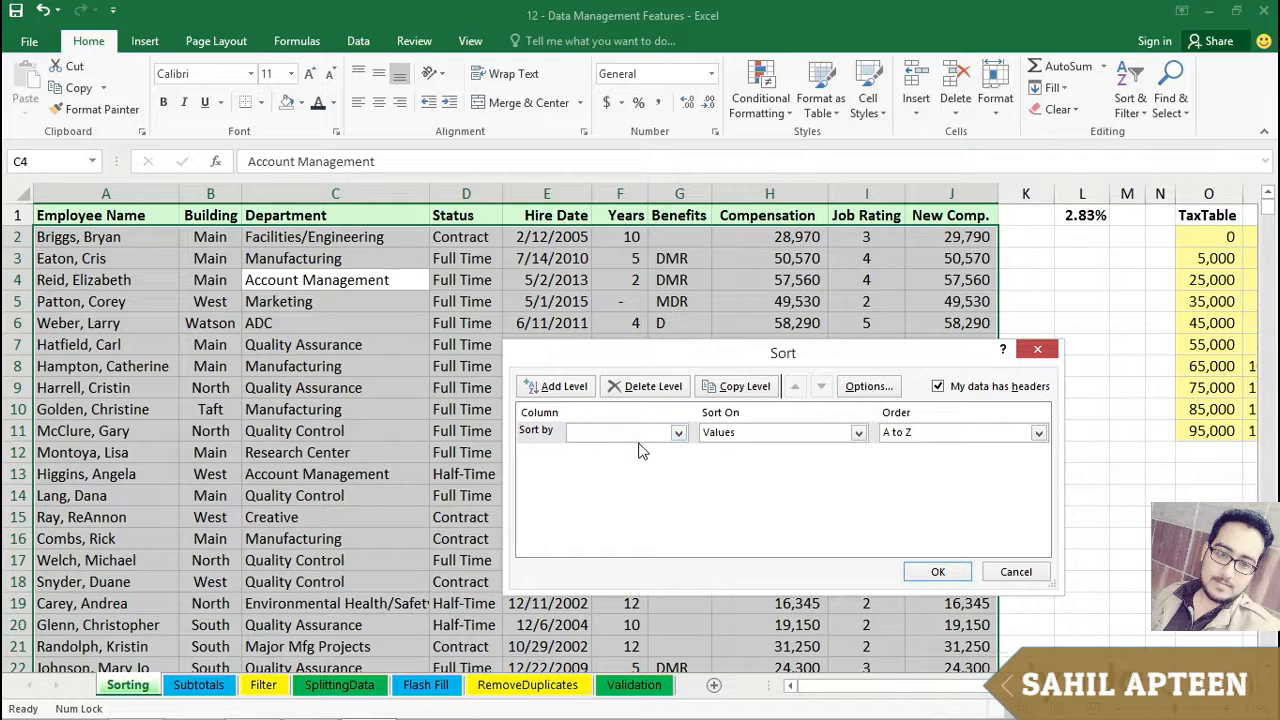
- Add a second sort level and set the levels to sort by Department, then by Status
{"action": "left_click", "coordinate": [566, 393]}
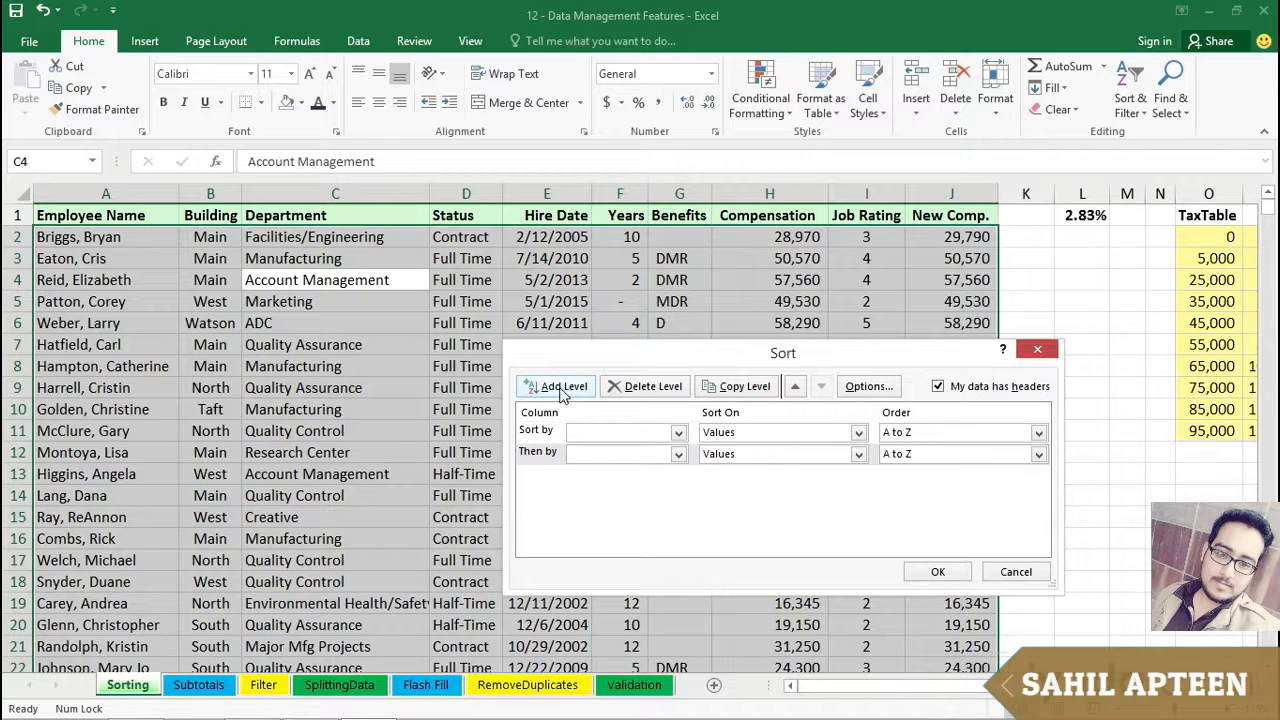
{"action": "left_click", "coordinate": [575, 437]}
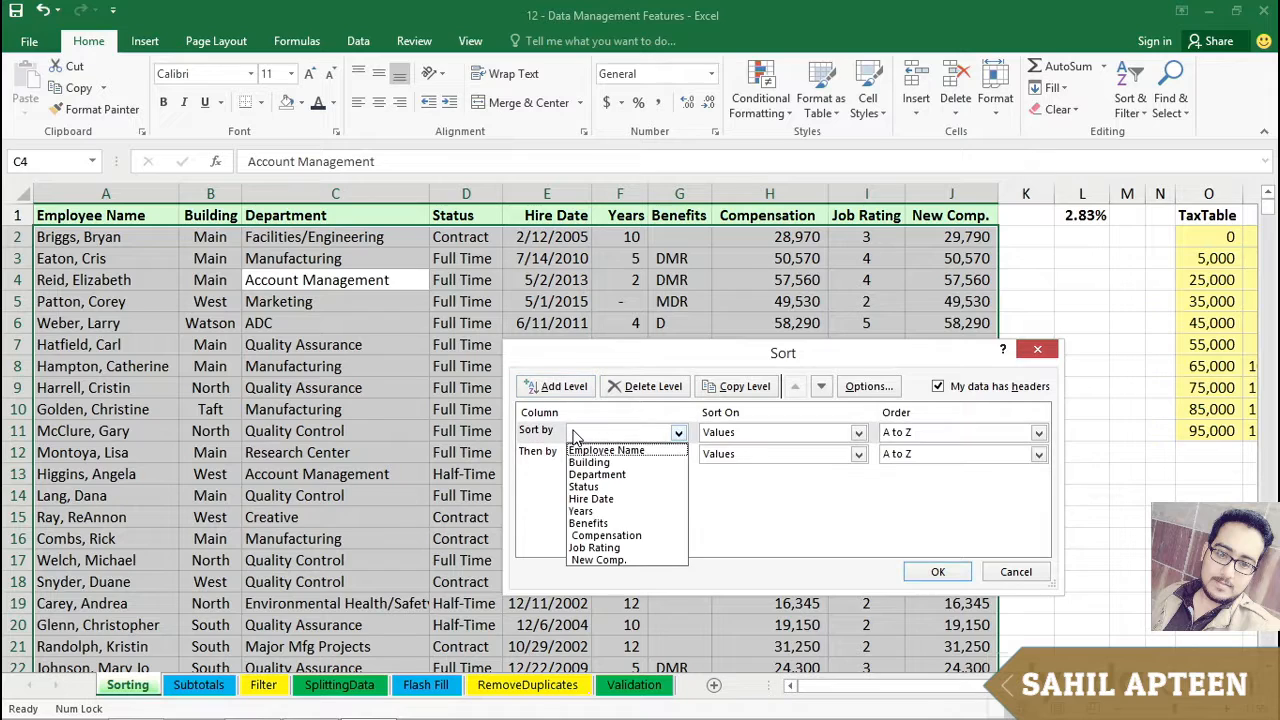
{"action": "left_click", "coordinate": [612, 478]}
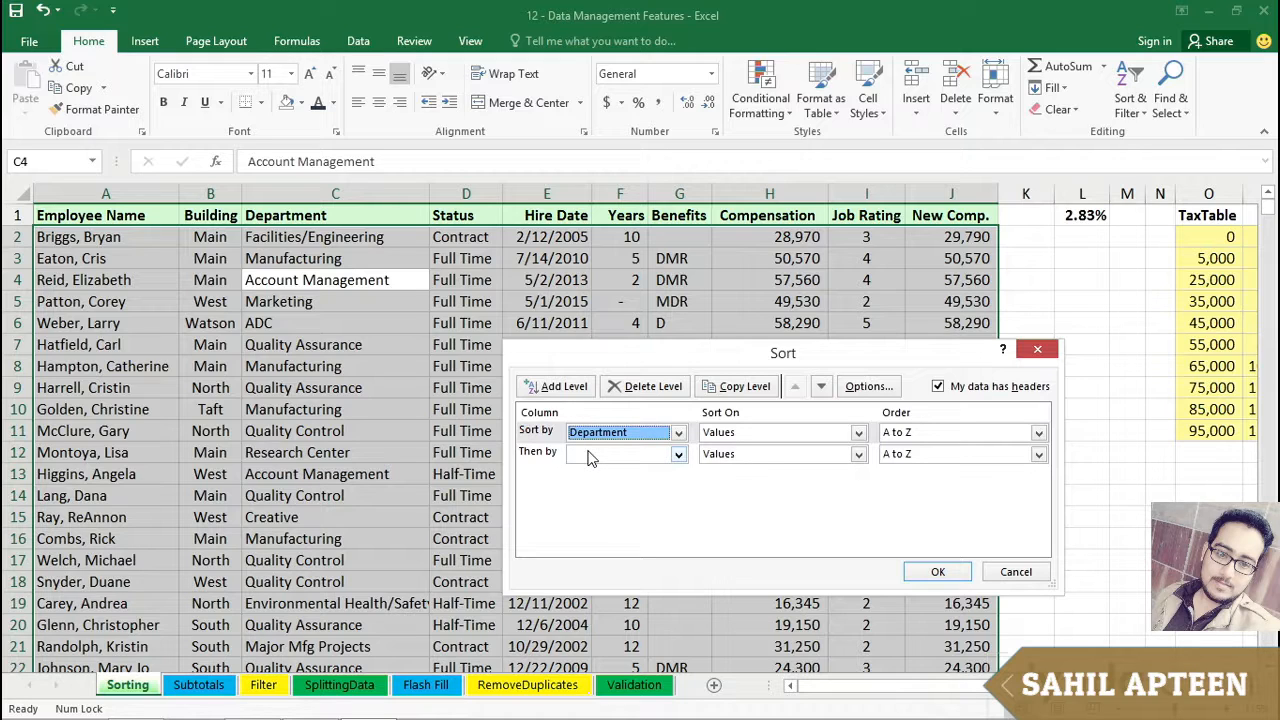
{"action": "left_click", "coordinate": [677, 457]}
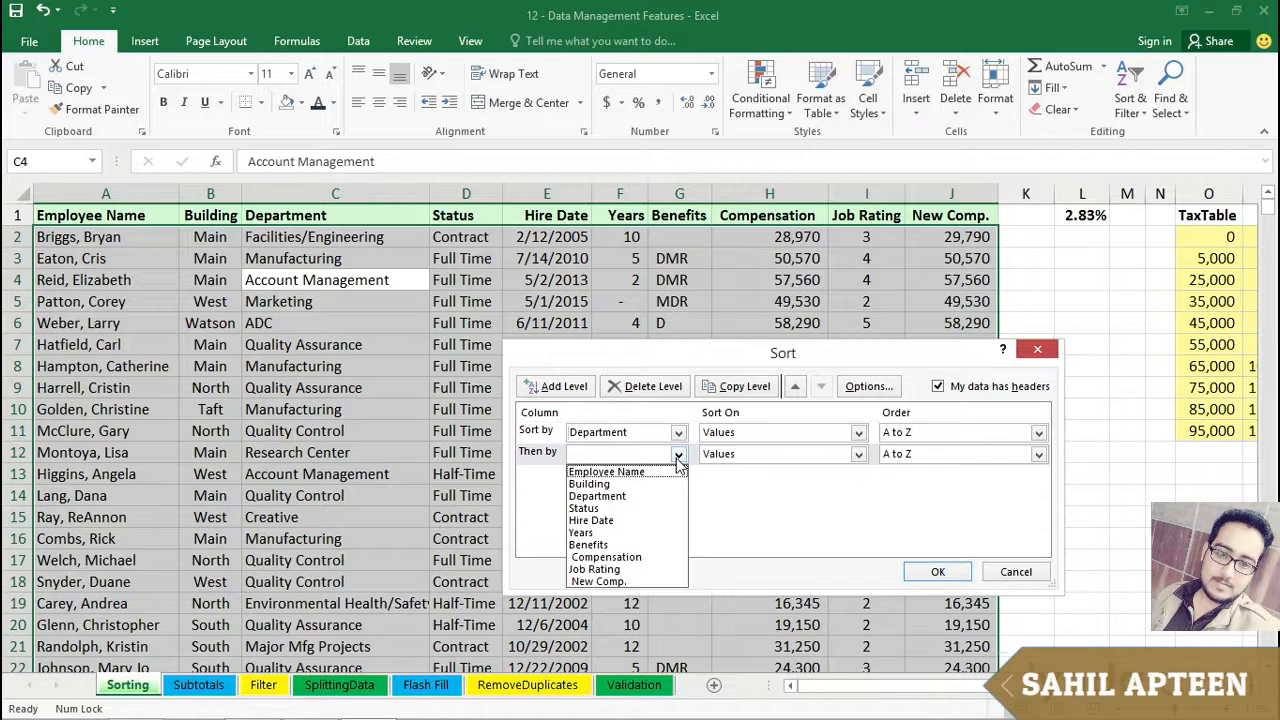
{"action": "left_click", "coordinate": [592, 509]}
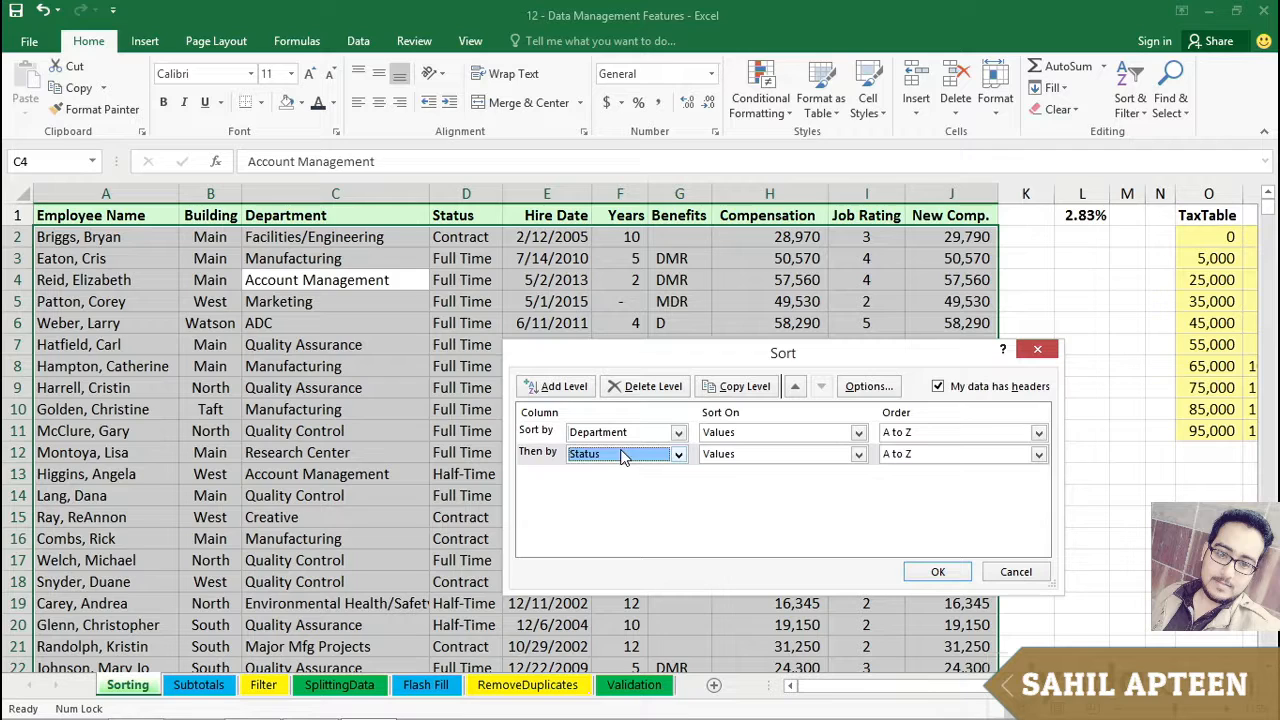
- Add a third sort level on Years, ordered Largest to Smallest
{"action": "left_click", "coordinate": [561, 387]}
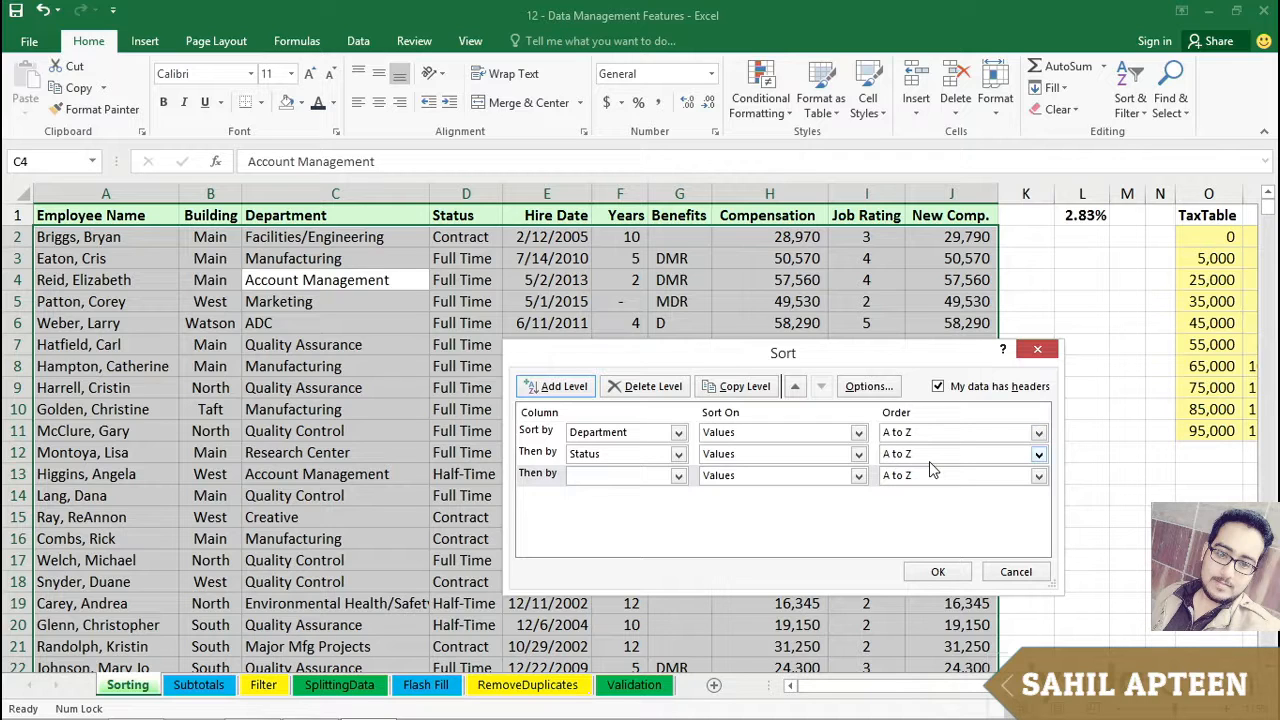
{"action": "left_click", "coordinate": [678, 478]}
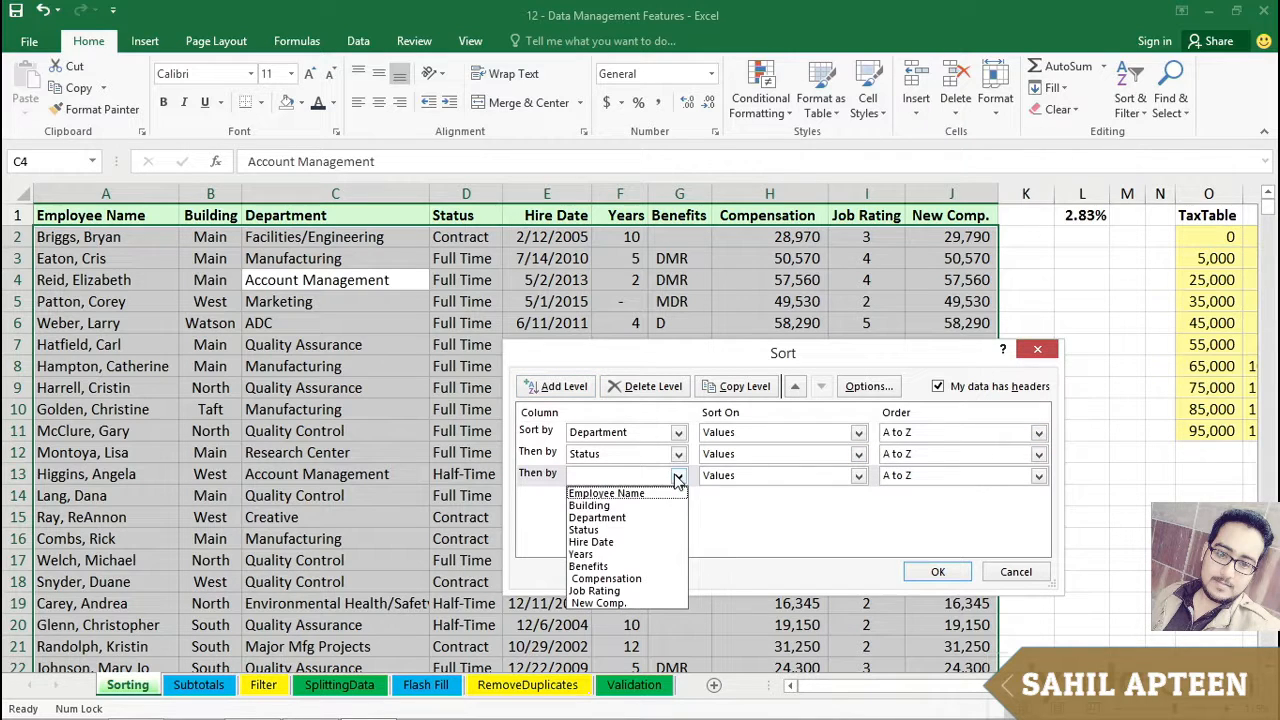
{"action": "left_click", "coordinate": [583, 554]}
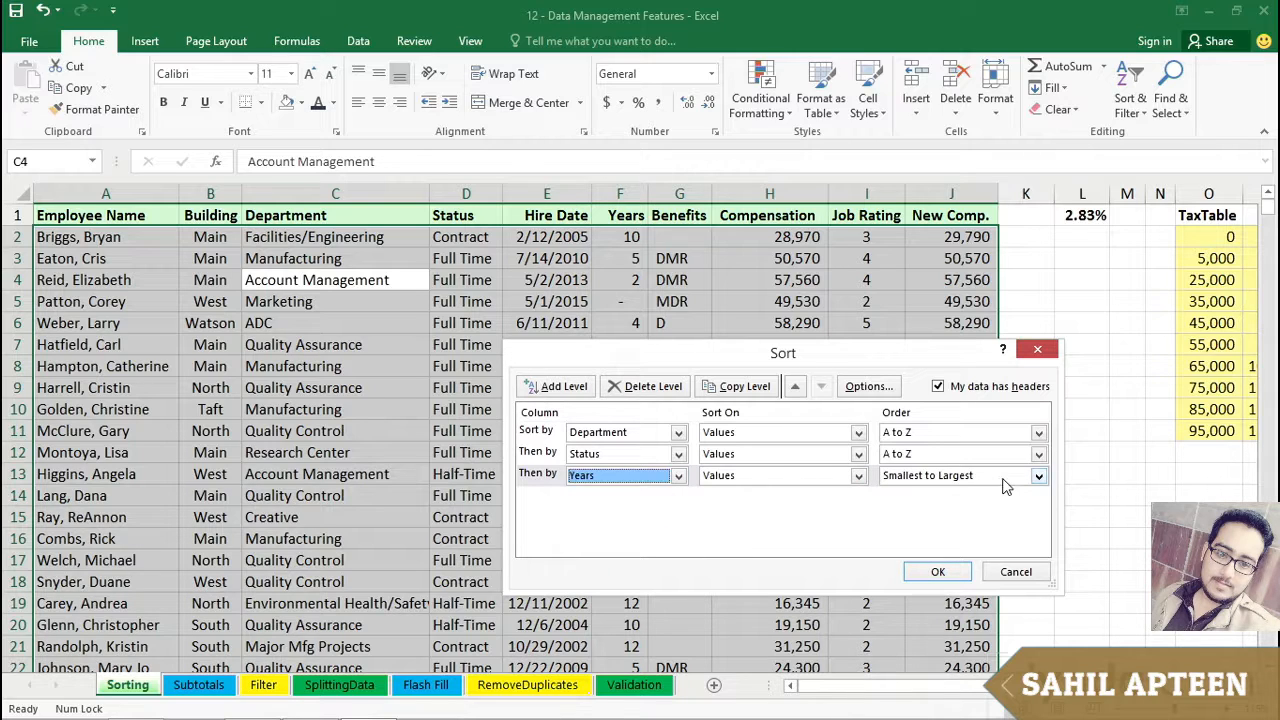
{"action": "left_click", "coordinate": [1037, 478]}
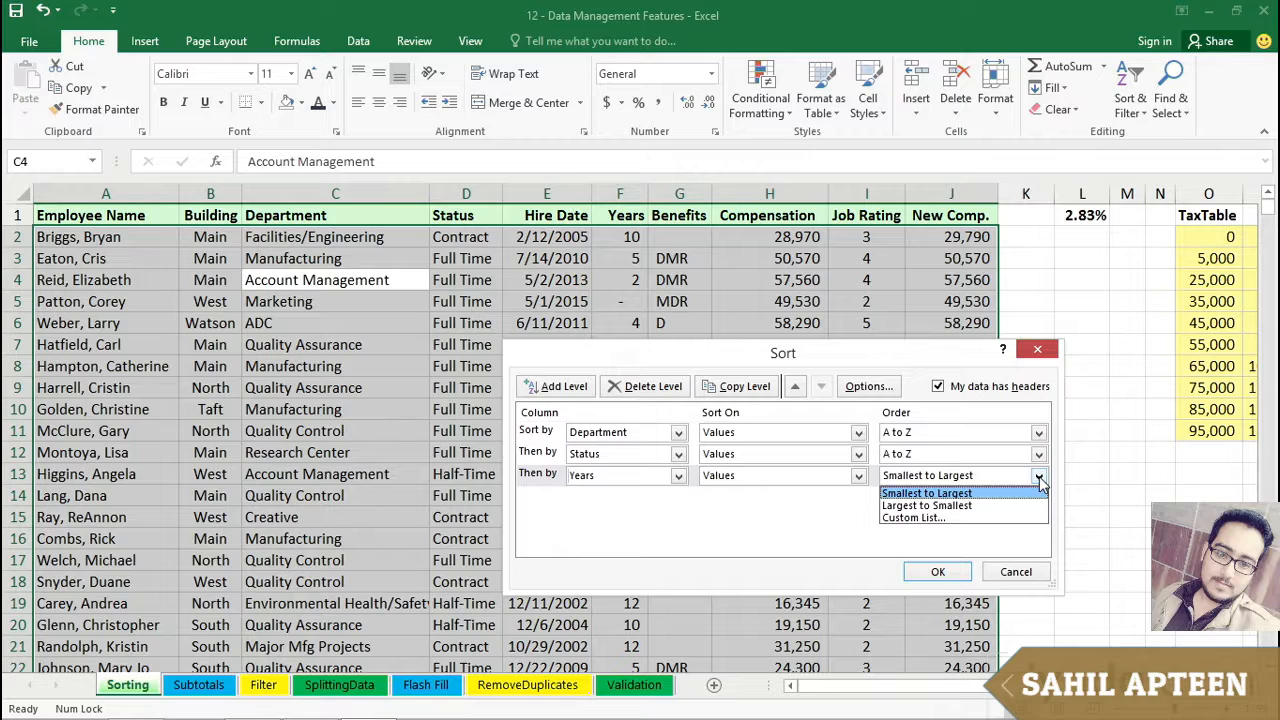
{"action": "left_click", "coordinate": [962, 506]}
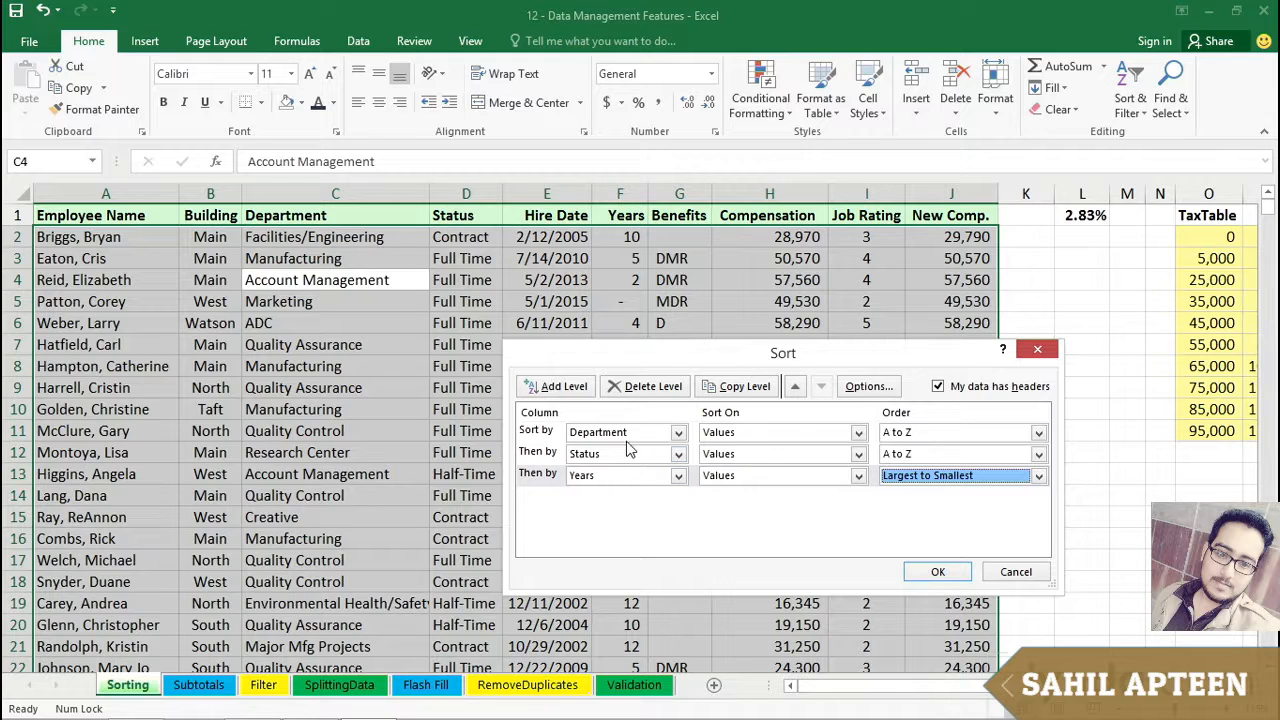
- Add a fourth sort level on Employee Name
{"action": "left_click", "coordinate": [553, 390]}
{"action": "left_click", "coordinate": [553, 390]}
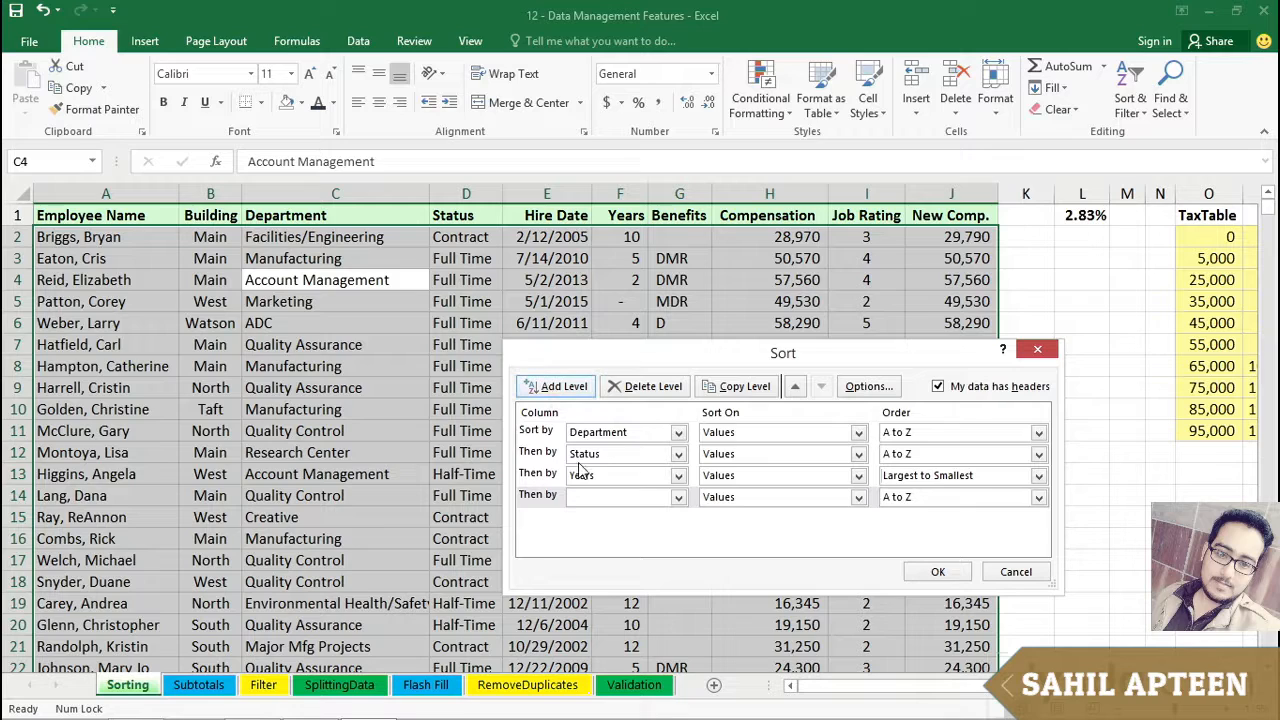
{"action": "left_click", "coordinate": [679, 498]}
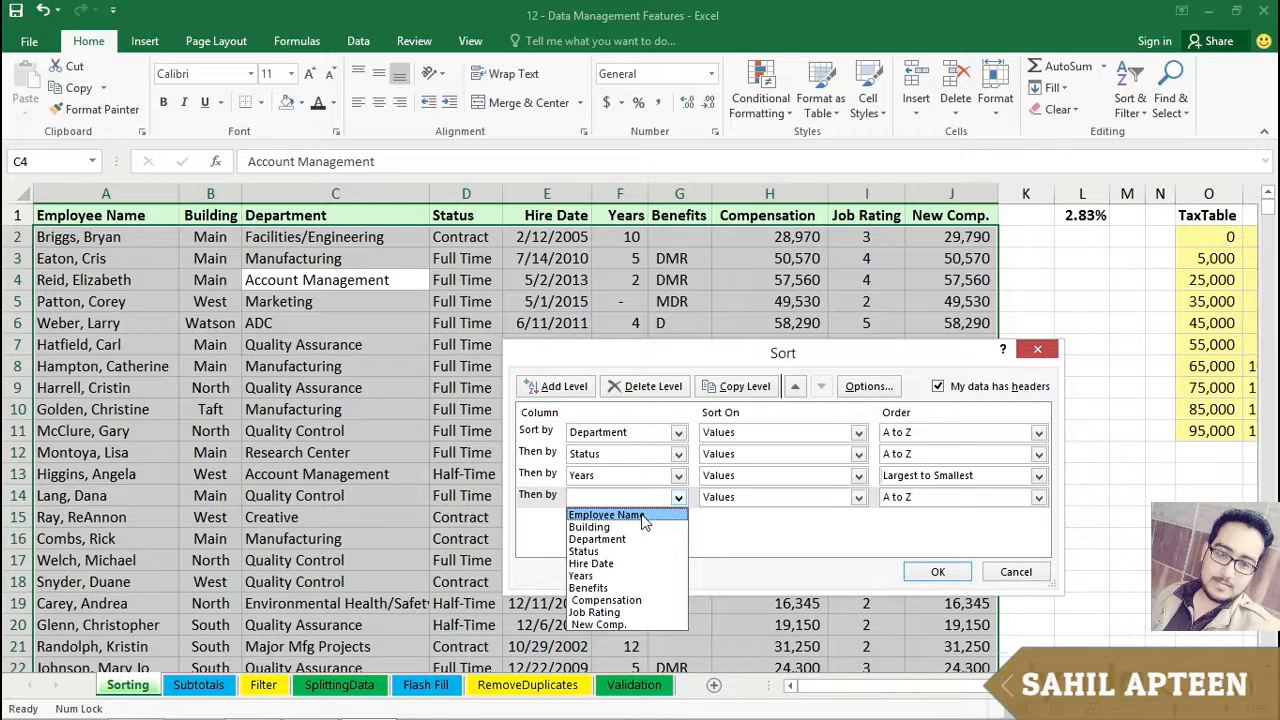
{"action": "left_click", "coordinate": [643, 516]}
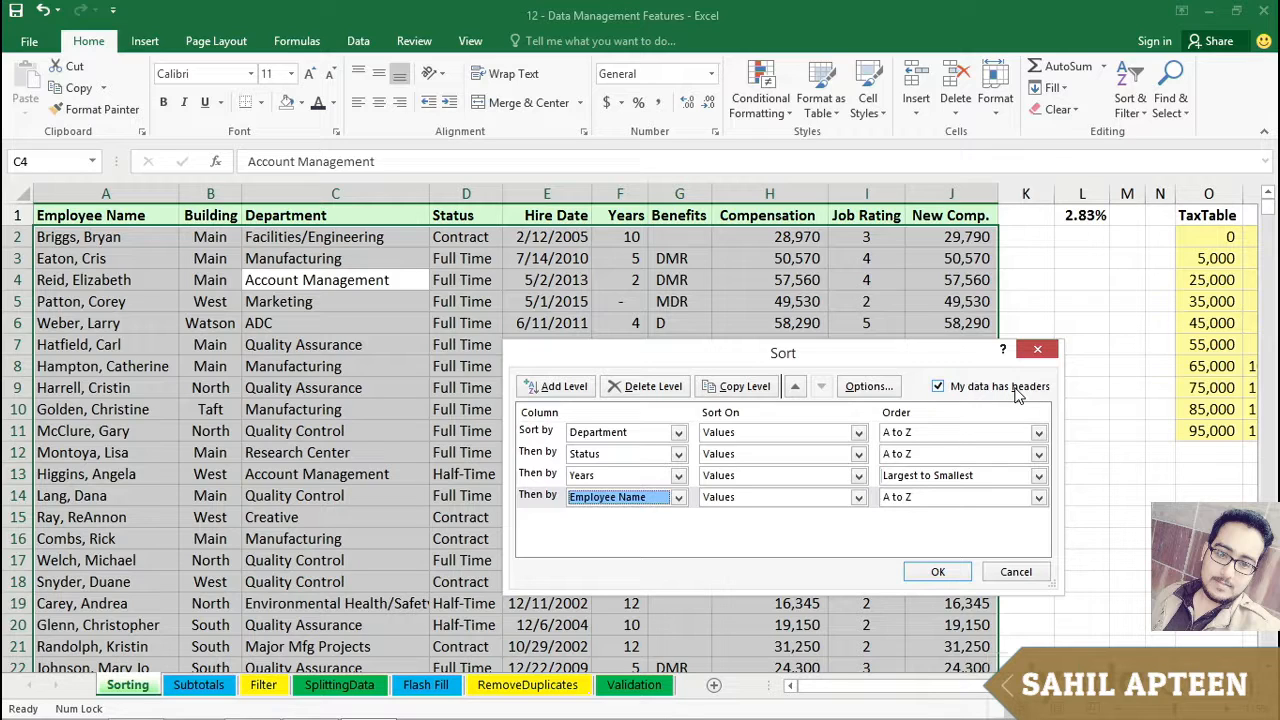
- Turn the data-has-headers option off and on again, and apply the four-level sort
{"action": "left_click", "coordinate": [937, 387]}
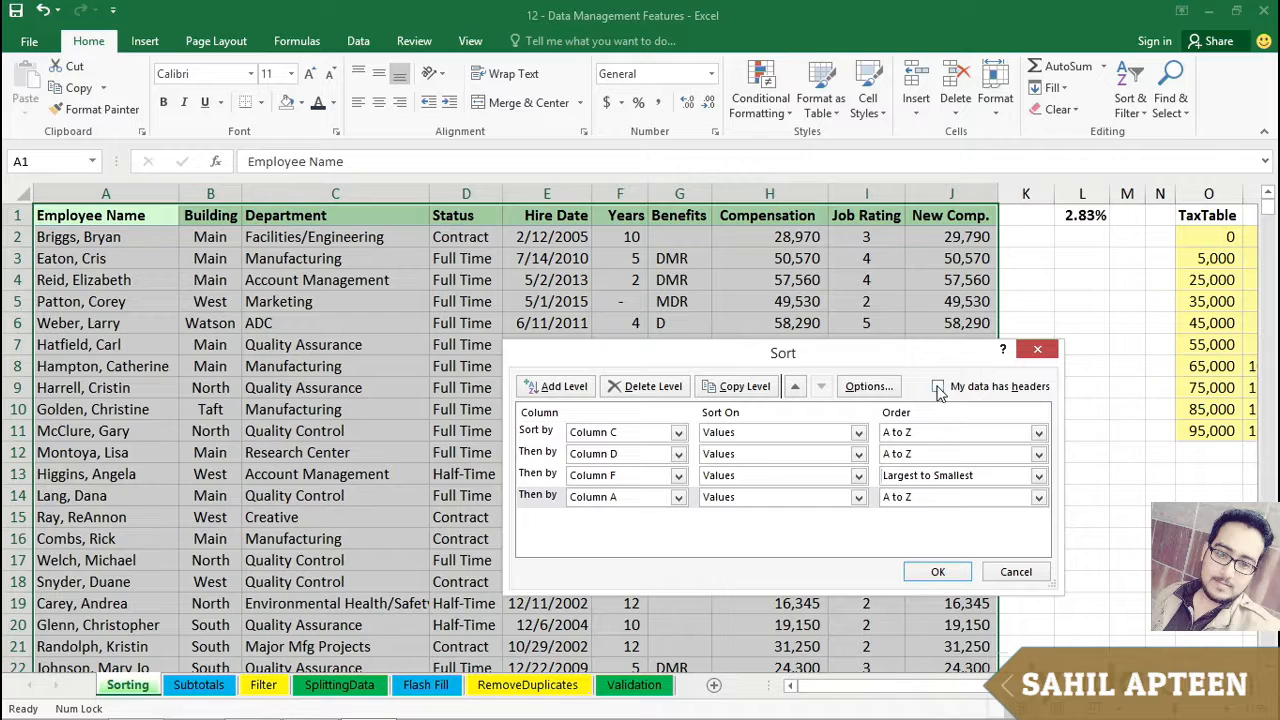
{"action": "left_click", "coordinate": [938, 387]}
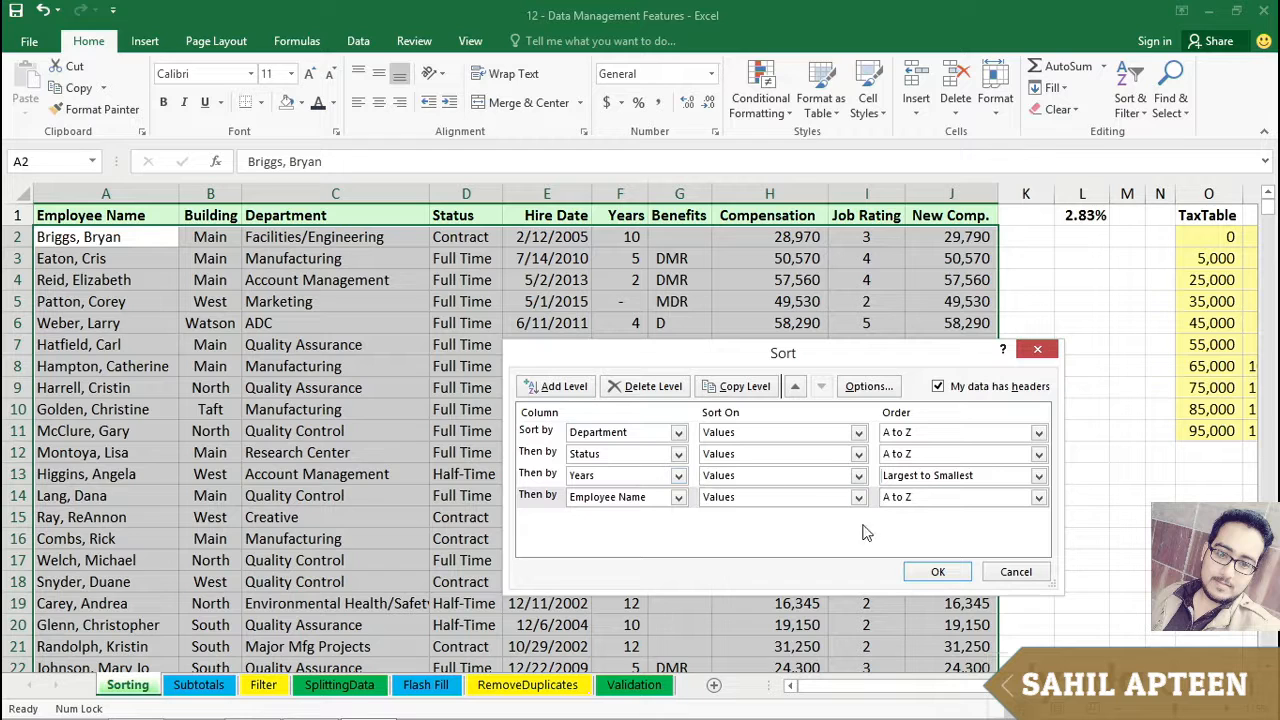
{"action": "left_click", "coordinate": [935, 571]}
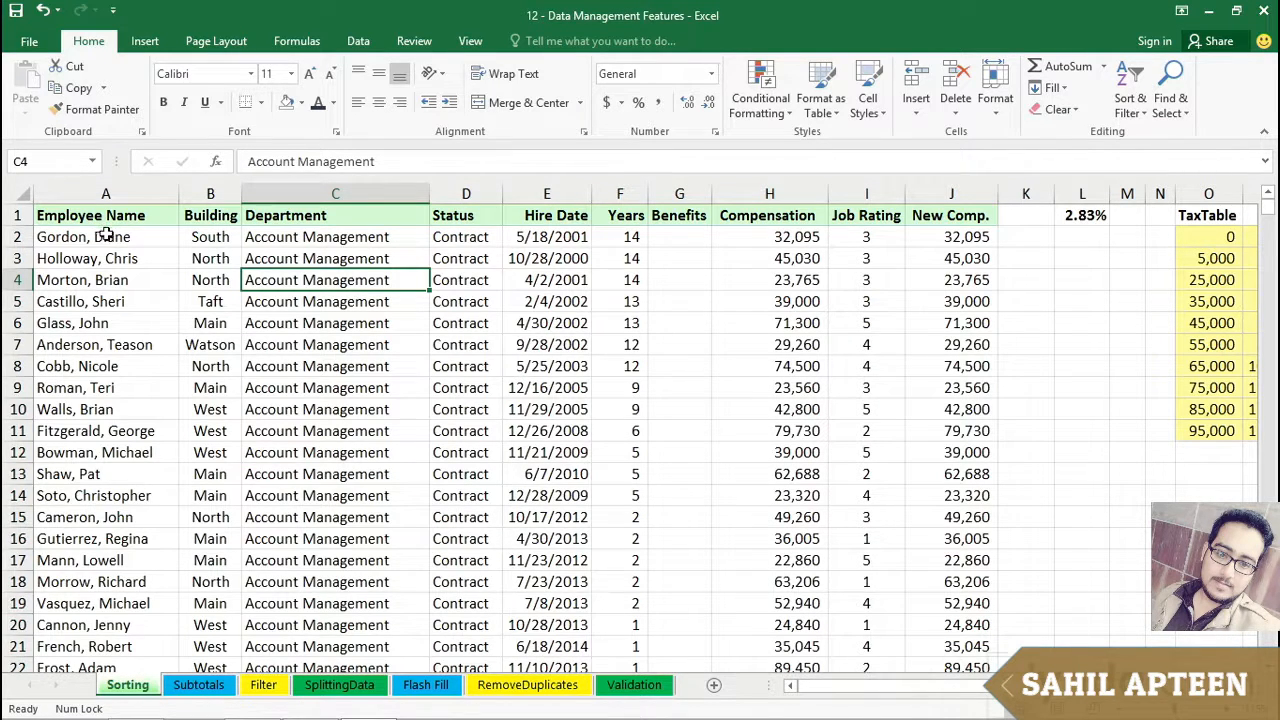
- Highlight the Status cells D2:D89 of the Account Management department and examine how the rows are grouped by status and years
{"action": "left_click", "coordinate": [462, 246]}
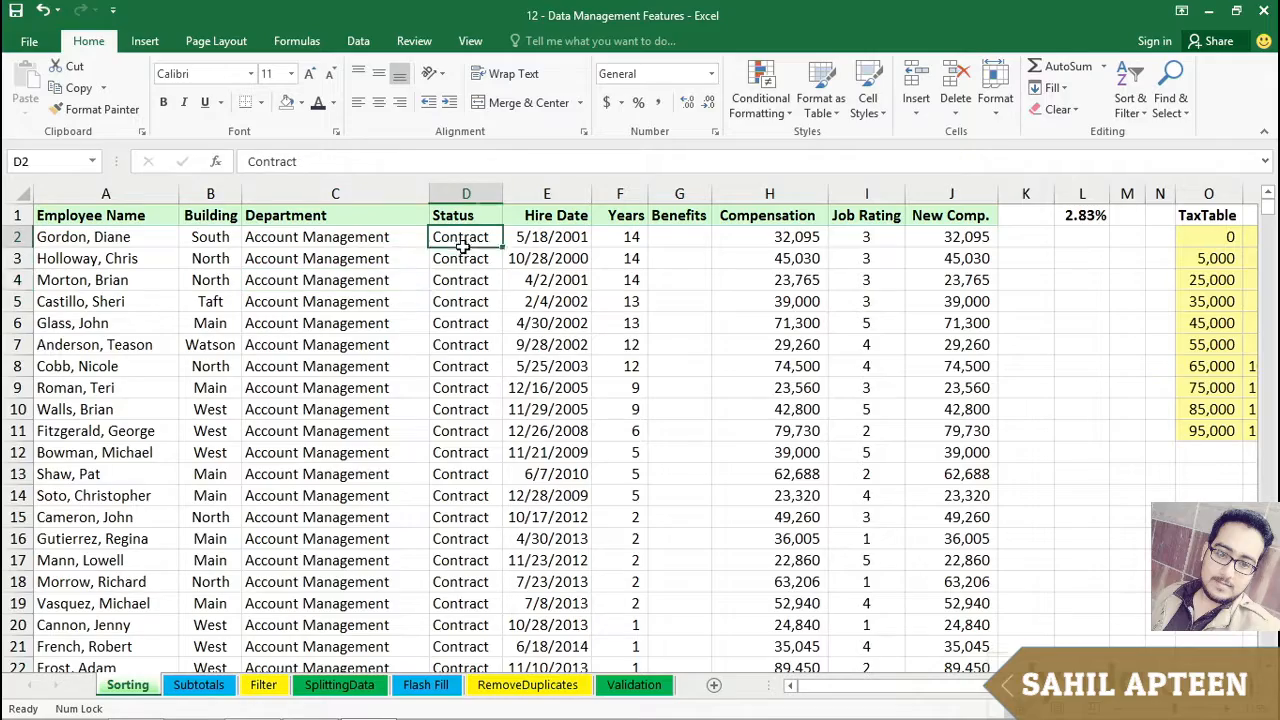
{"action": "left_click_drag", "start_coordinate": [462, 246], "coordinate": [481, 331]}
{"action": "scroll", "coordinate": [684, 362], "scroll_direction": "up", "scroll_amount": 3}
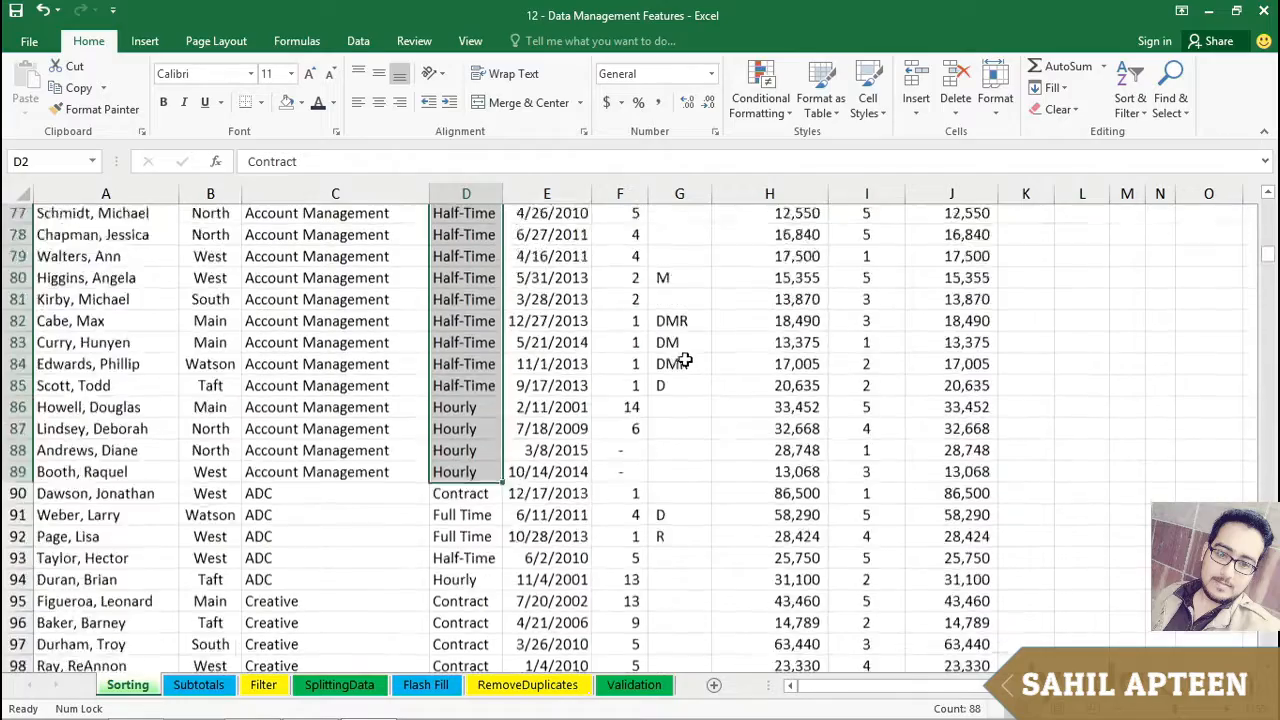
{"action": "scroll", "coordinate": [684, 362], "scroll_direction": "up", "scroll_amount": 10}
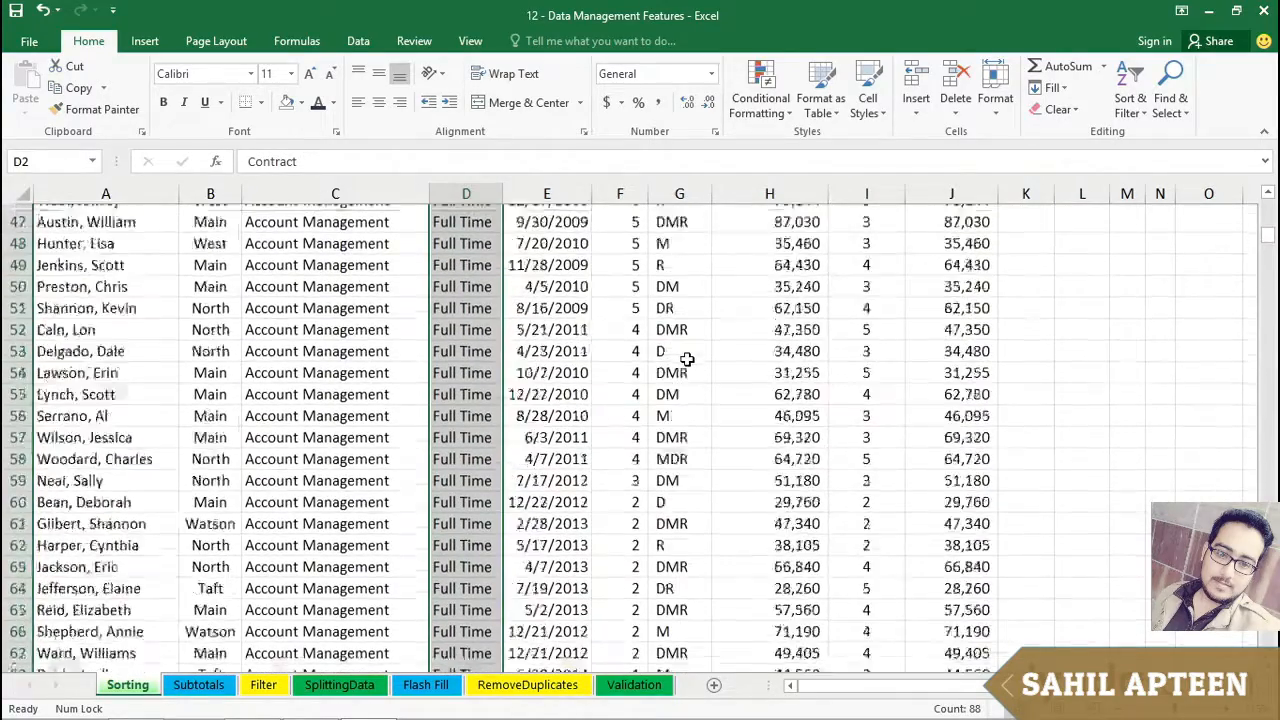
{"action": "scroll", "coordinate": [687, 358], "scroll_direction": "up", "scroll_amount": 7}
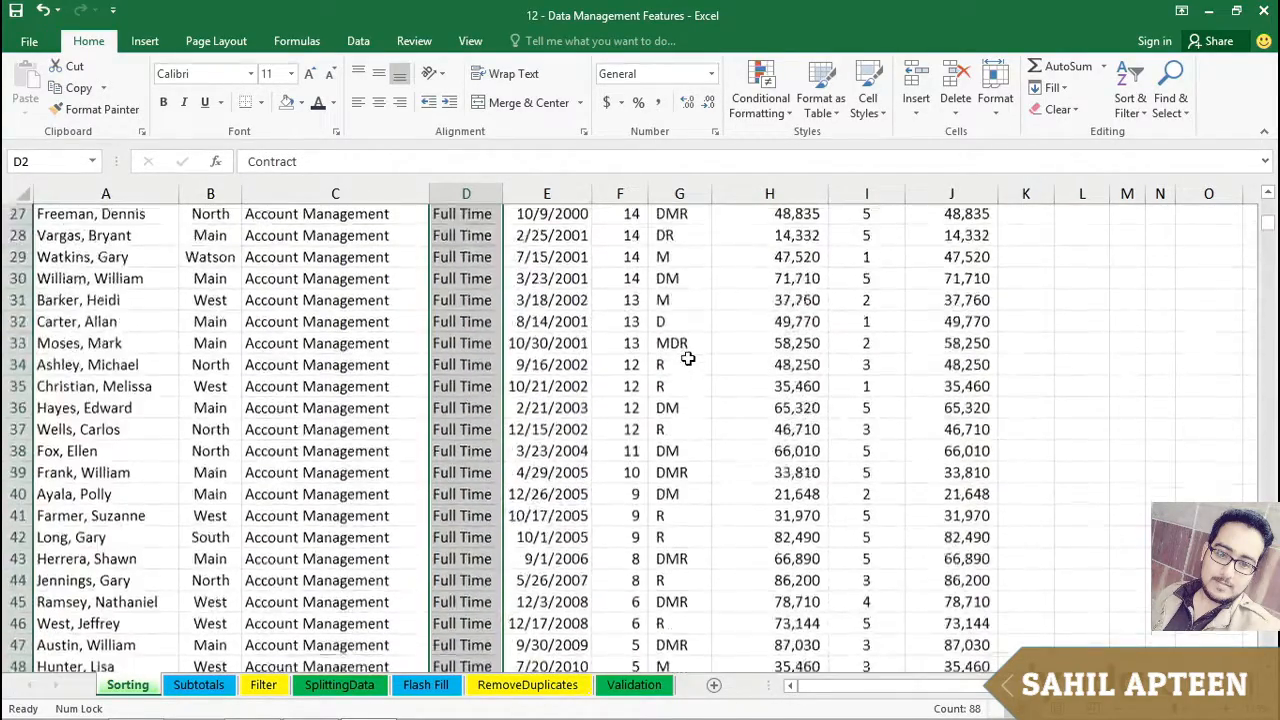
{"action": "scroll", "coordinate": [687, 358], "scroll_direction": "up", "scroll_amount": 3}
{"action": "scroll", "coordinate": [687, 358], "scroll_direction": "down", "scroll_amount": 1}
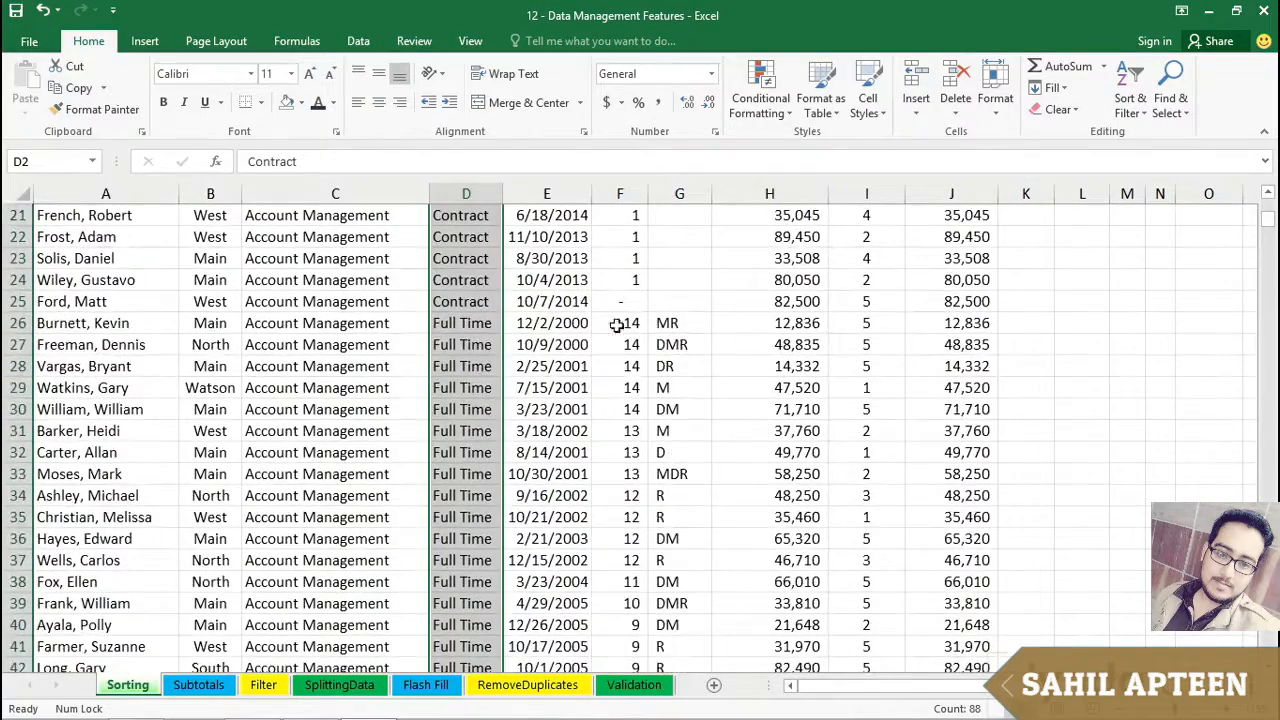
{"action": "scroll", "coordinate": [668, 343], "scroll_direction": "up", "scroll_amount": 7}
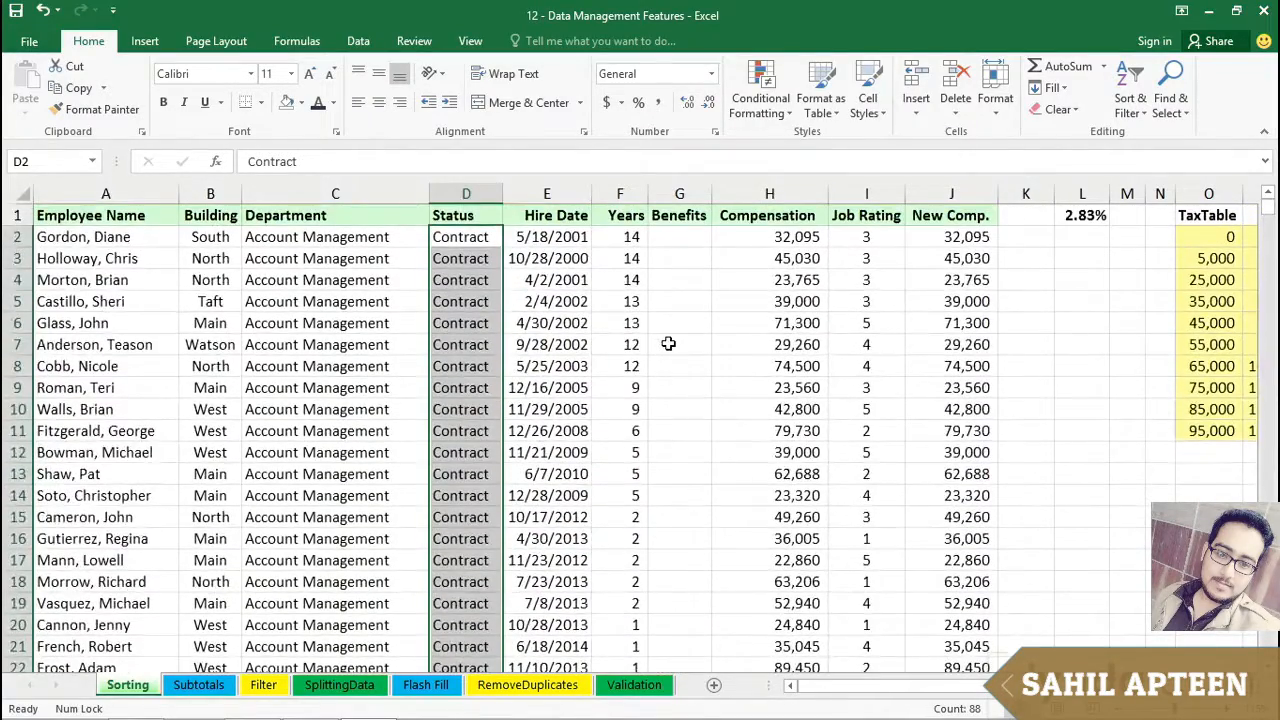
- Highlight the first full-time employees in A26:F29 to examine the name order within equal years, and release the selection
{"action": "scroll", "coordinate": [668, 343], "scroll_direction": "down", "scroll_amount": 7}
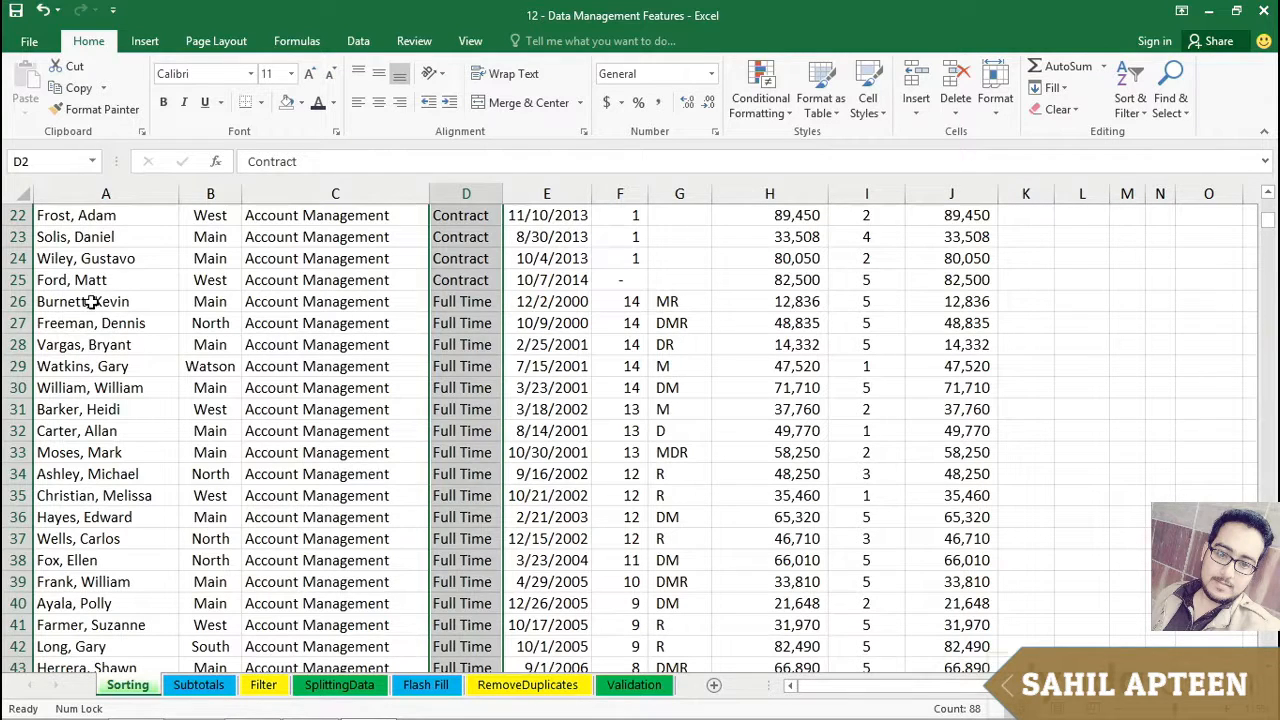
{"action": "left_click_drag", "start_coordinate": [92, 301], "coordinate": [565, 301]}
{"action": "left_click_drag", "start_coordinate": [615, 354], "coordinate": [622, 366]}
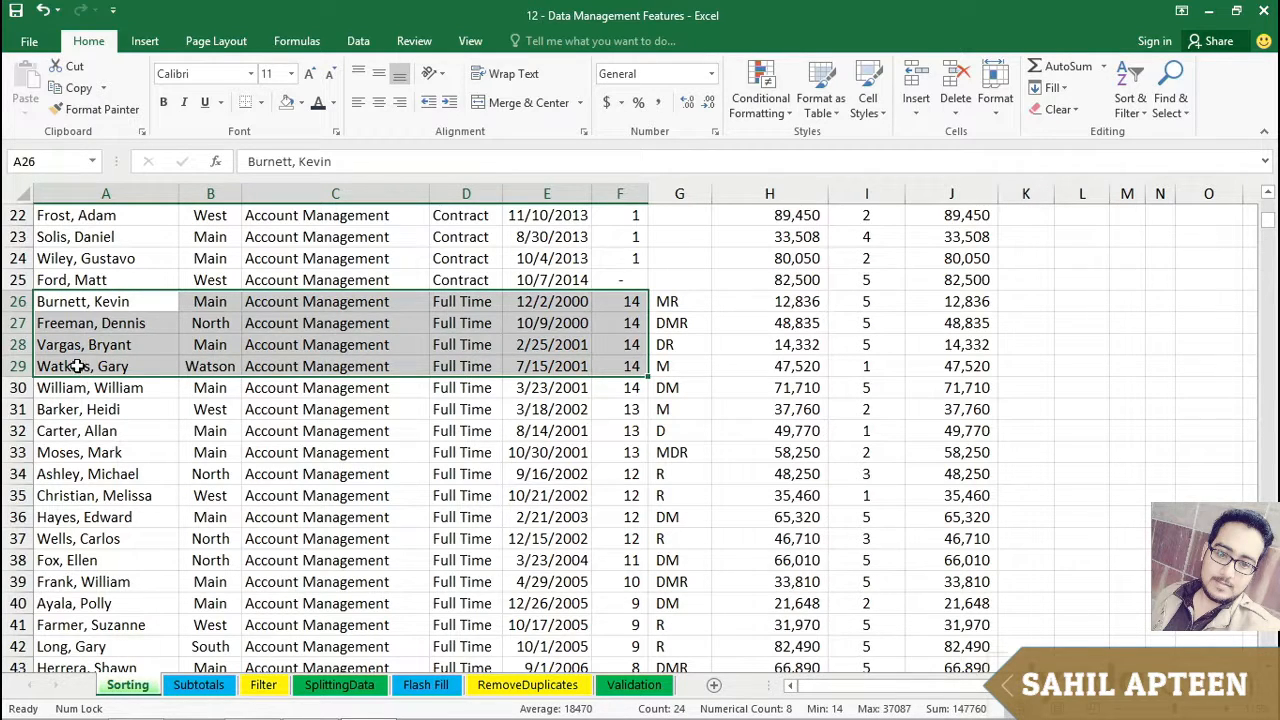
{"action": "left_click", "coordinate": [462, 410]}
{"action": "scroll", "coordinate": [465, 400], "scroll_direction": "up", "scroll_amount": 7}
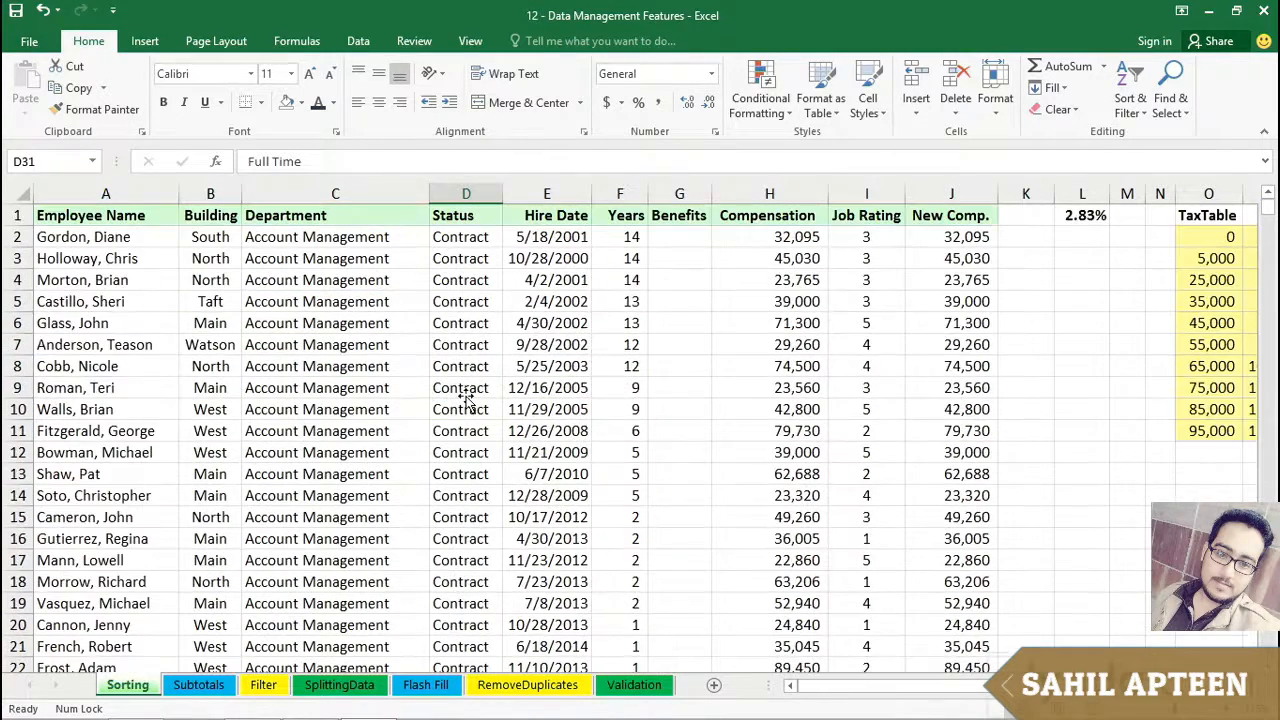
- Reopen the Sort dialog through the data tools to review its levels, and close it without sorting again
{"action": "left_click", "coordinate": [1127, 80]}
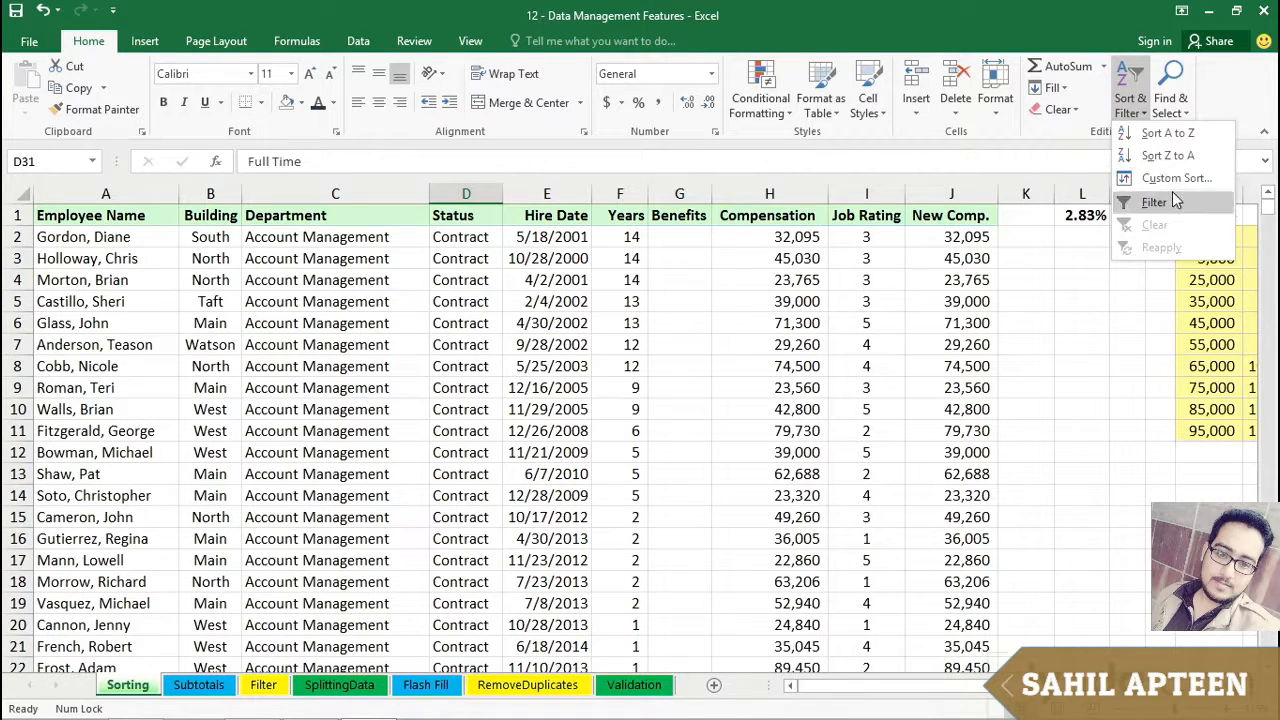
{"action": "left_click", "coordinate": [996, 40]}
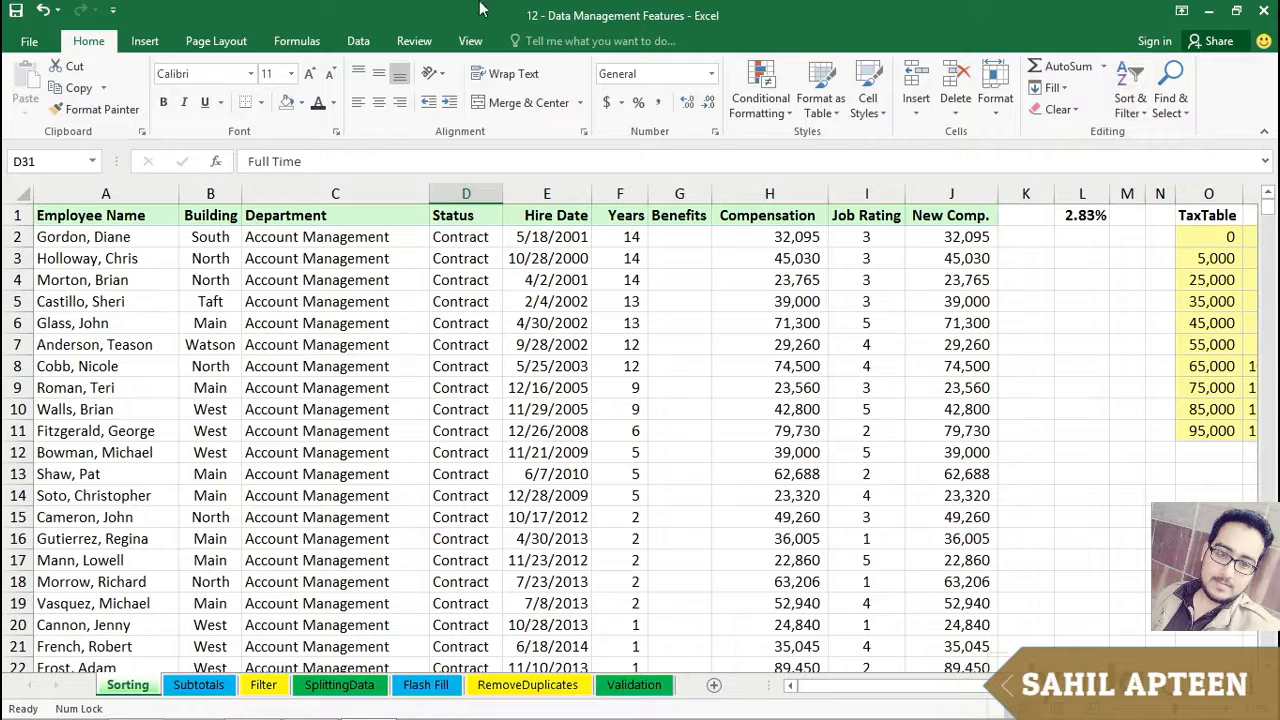
{"action": "left_click", "coordinate": [357, 41]}
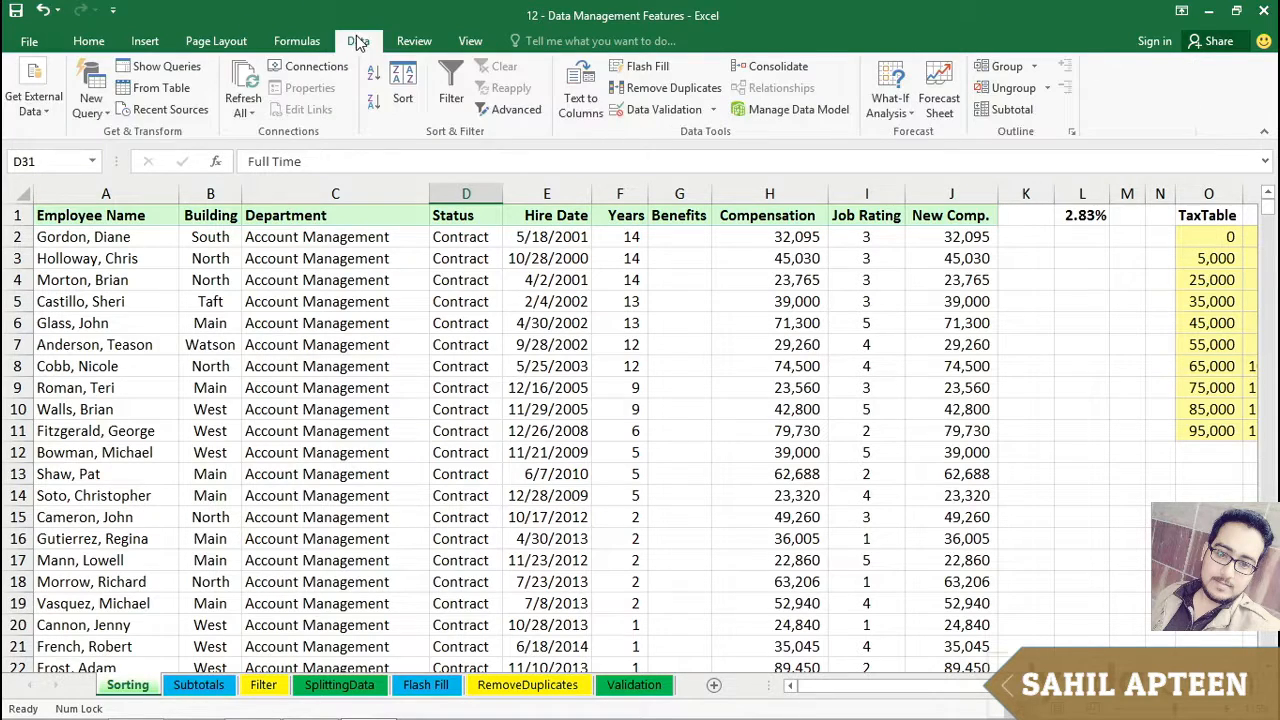
{"action": "left_click", "coordinate": [403, 85]}
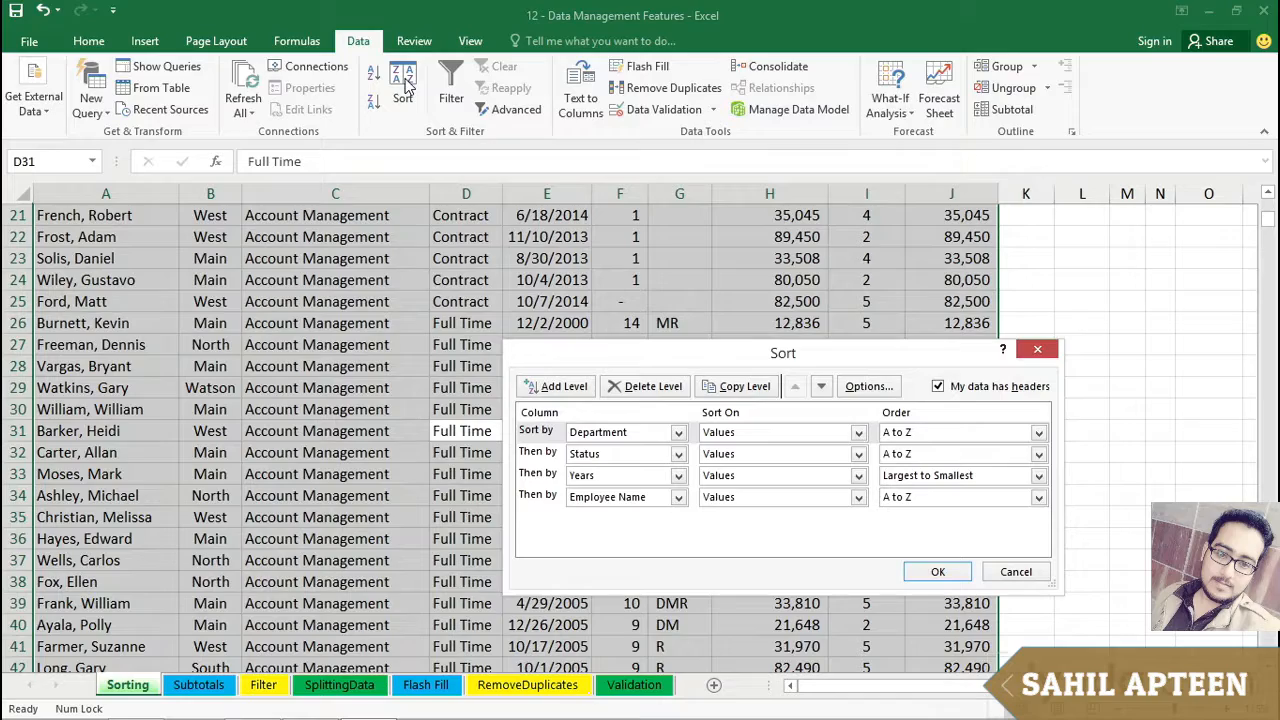
{"action": "left_click", "coordinate": [1032, 352]}
{"action": "left_click", "coordinate": [368, 303]}
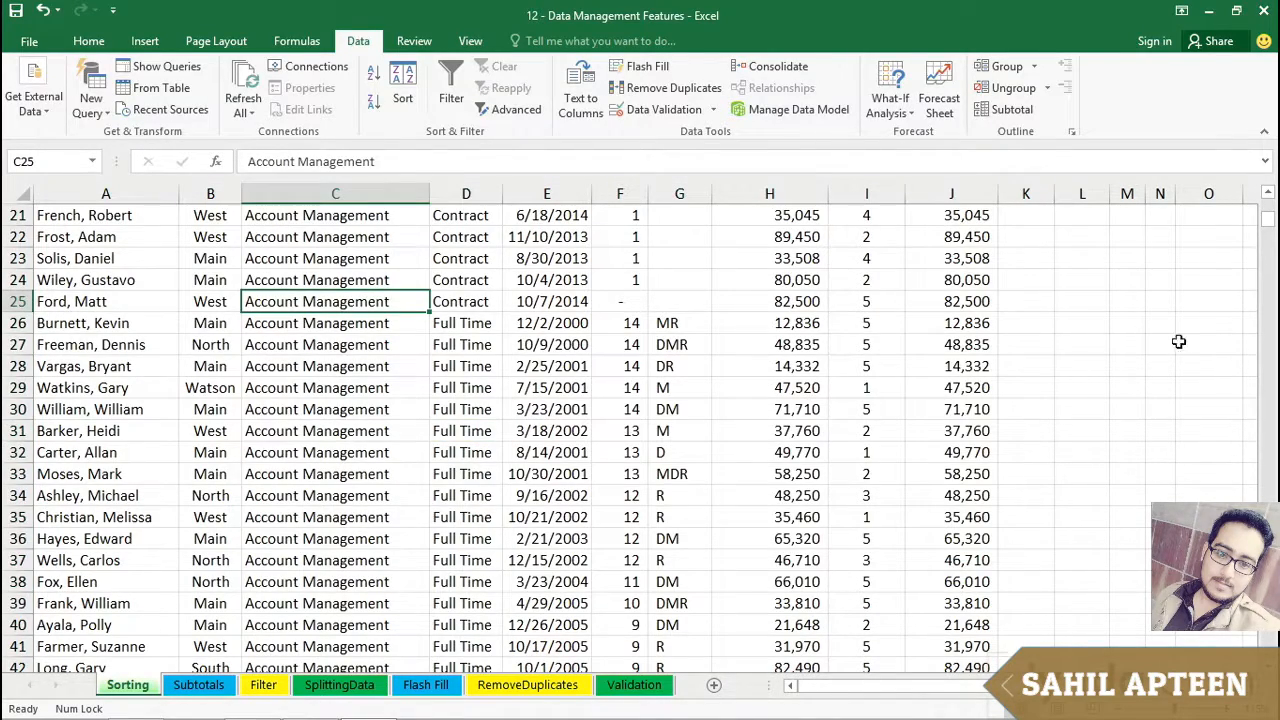
- Return to the start of the list and highlight the whole Employee Name column, releasing the selection again
{"action": "scroll", "coordinate": [1219, 220], "scroll_direction": "up", "scroll_amount": 7}
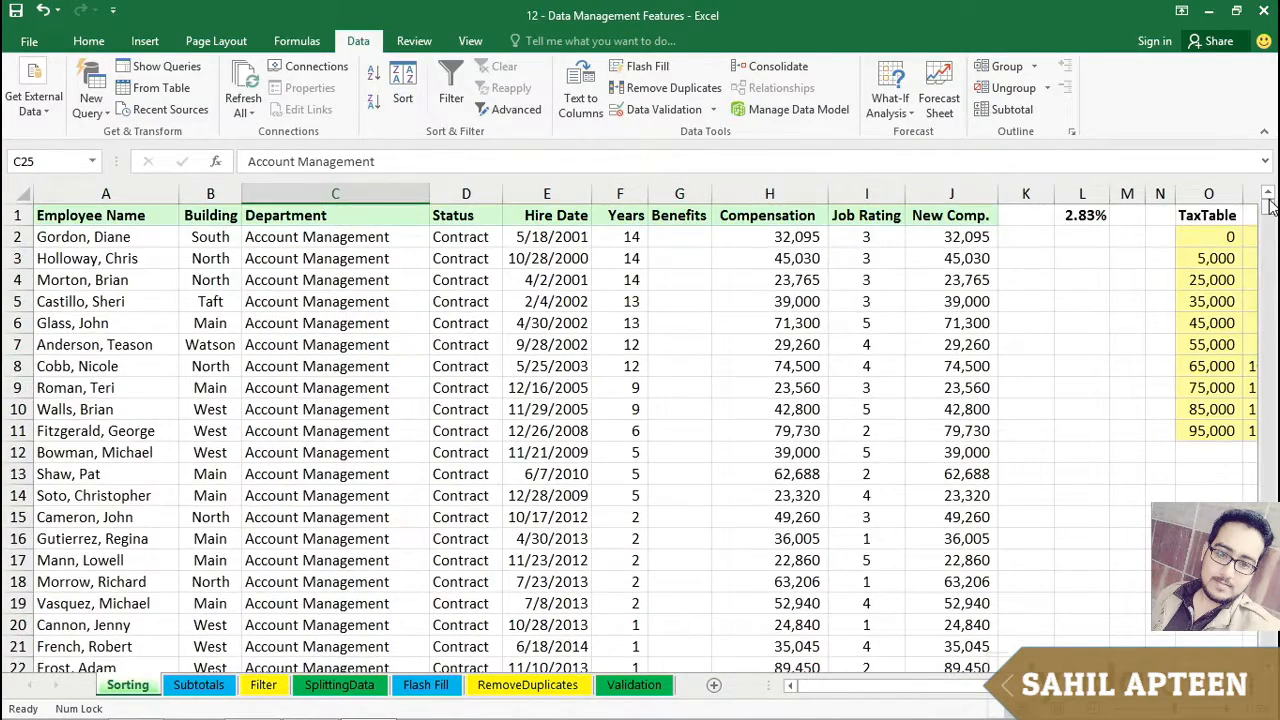
{"action": "left_click", "coordinate": [355, 345]}
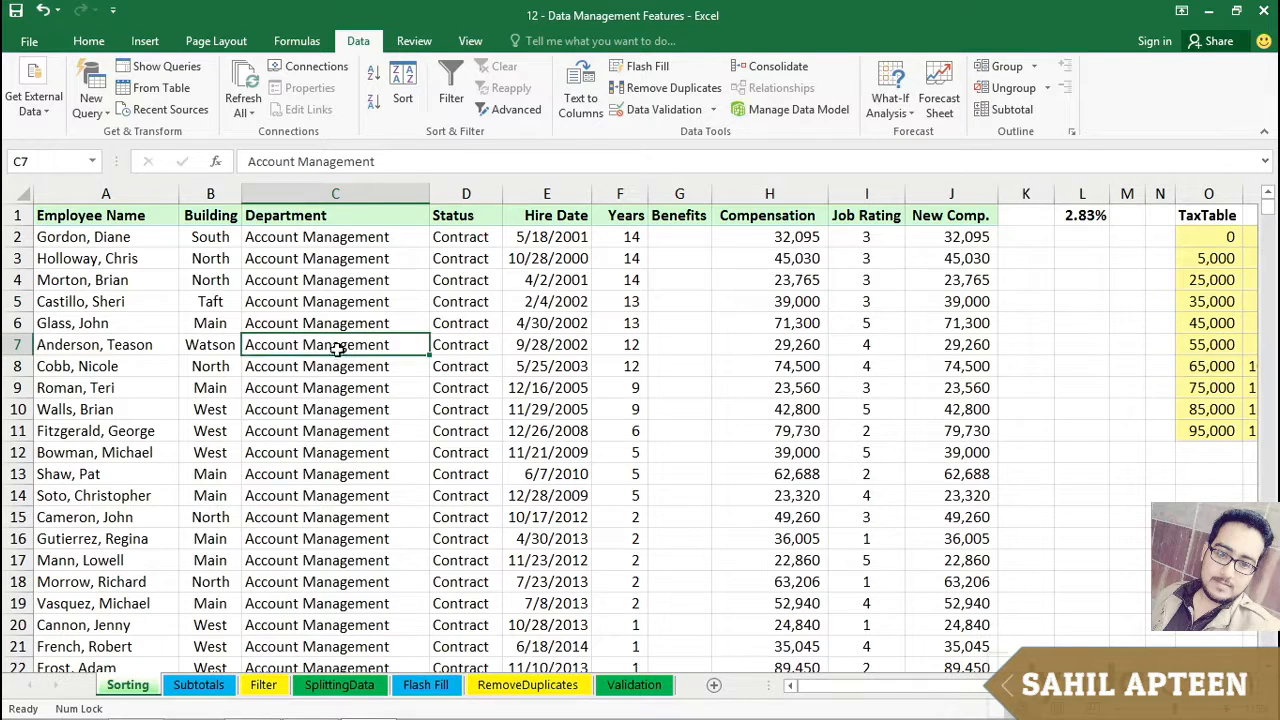
{"action": "left_click", "coordinate": [145, 281]}
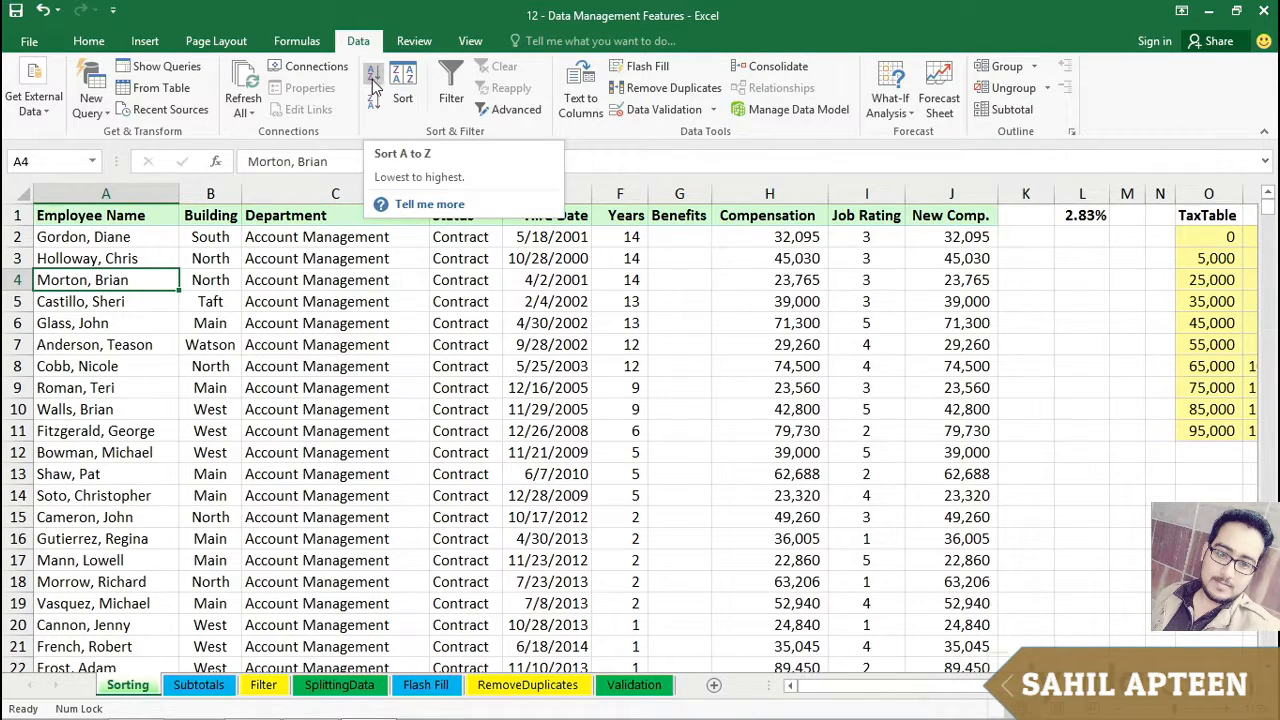
{"action": "left_click", "coordinate": [150, 193]}
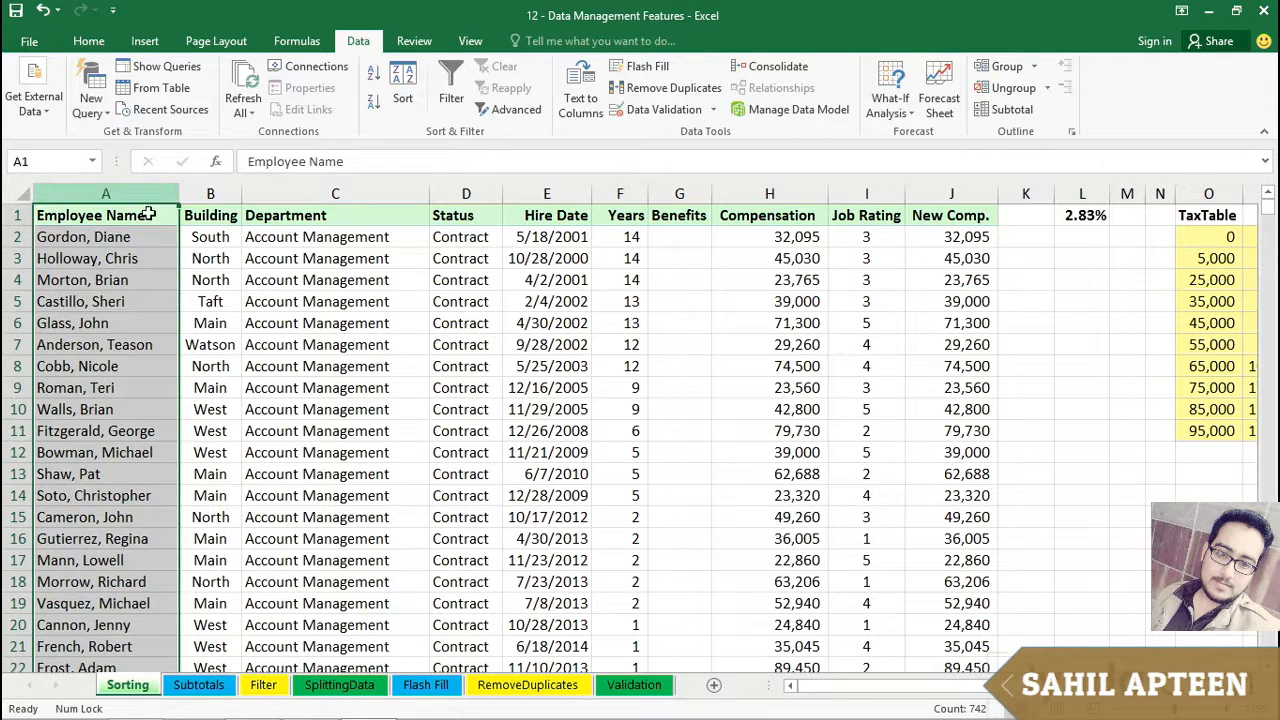
{"action": "left_click", "coordinate": [398, 470]}
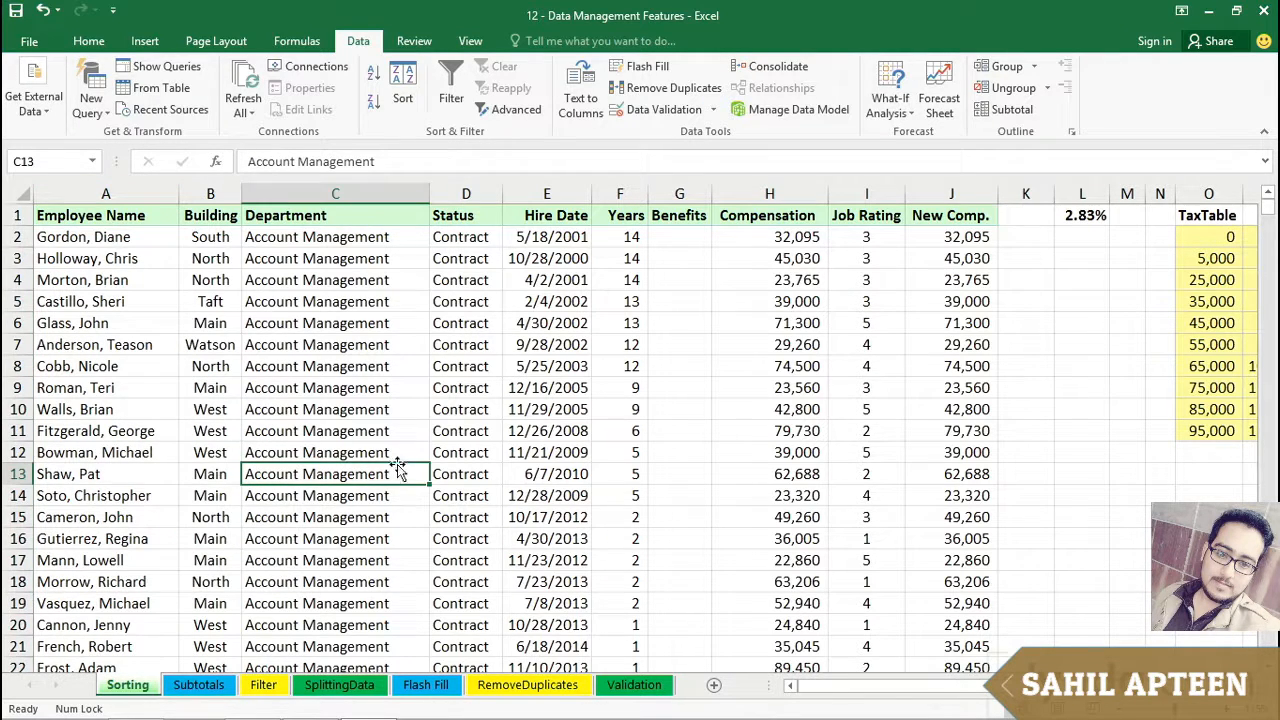
{"action": "left_click", "coordinate": [131, 190]}
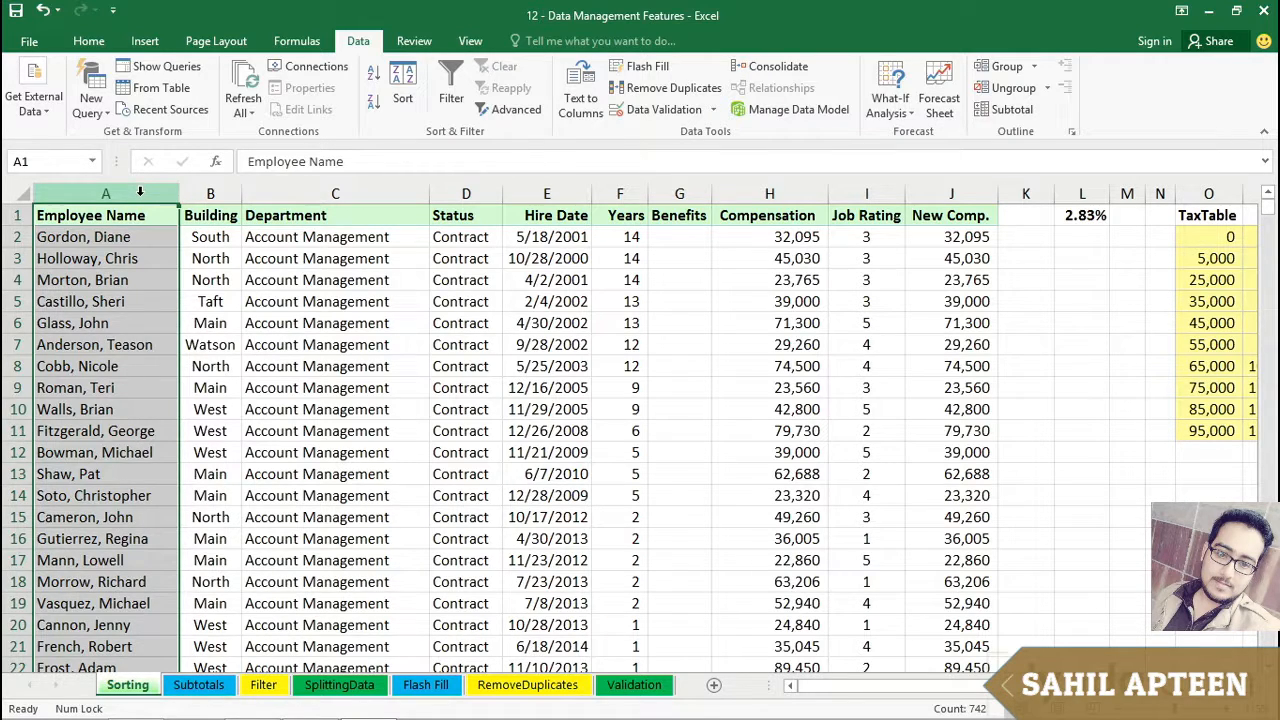
{"action": "left_click", "coordinate": [143, 215]}
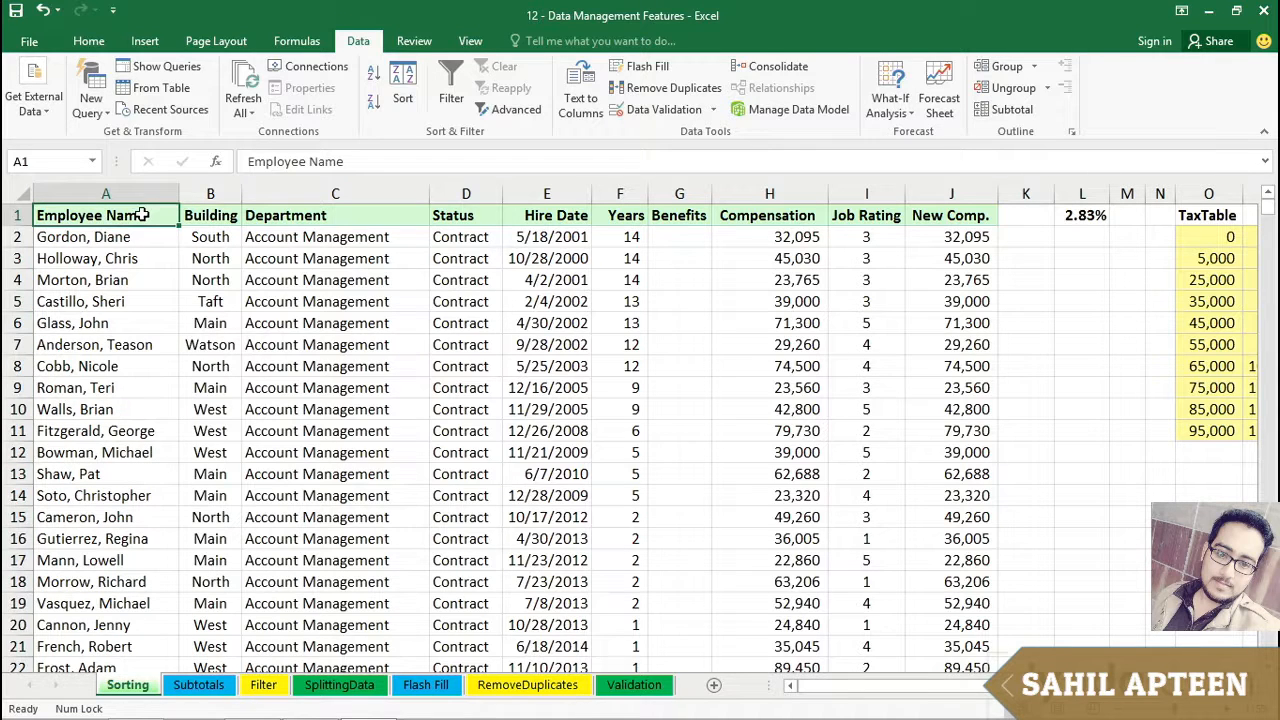
- Sort the employee list by Employee Name from A to Z, starting from a single cell in that column
{"action": "left_click", "coordinate": [143, 256]}
{"action": "left_click", "coordinate": [145, 301]}
{"action": "left_click", "coordinate": [160, 344]}
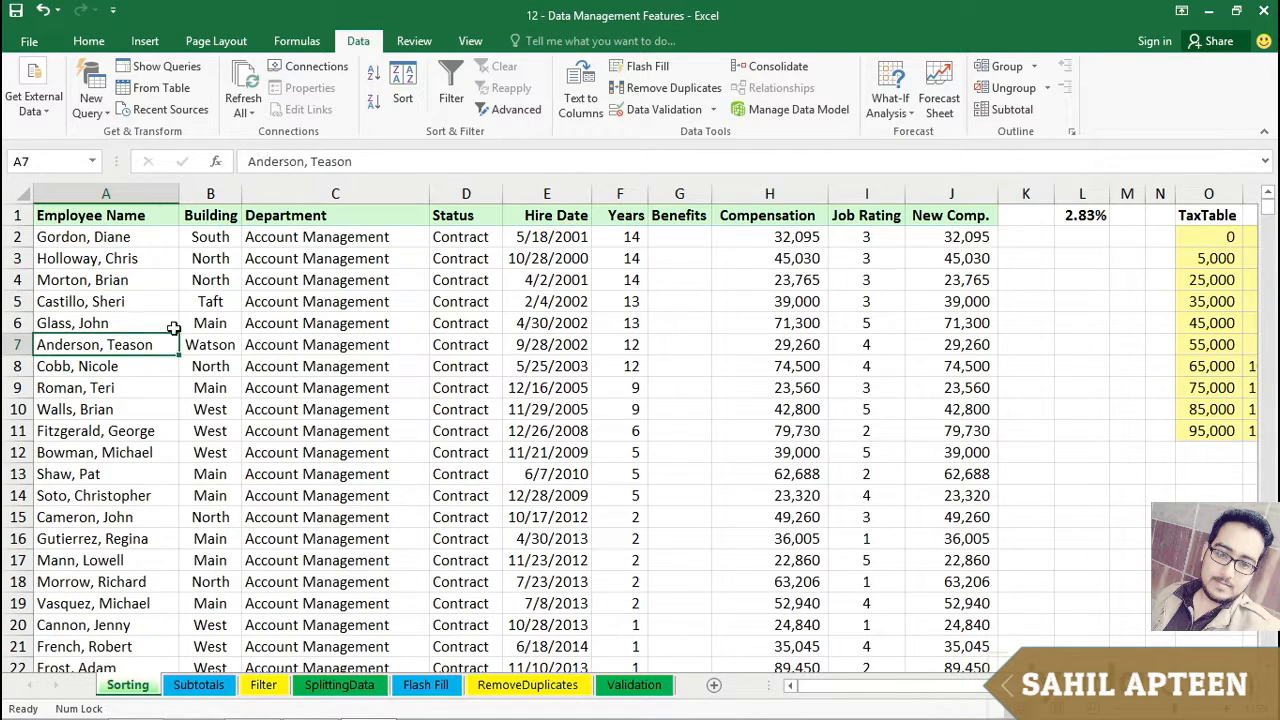
{"action": "left_click", "coordinate": [371, 78]}
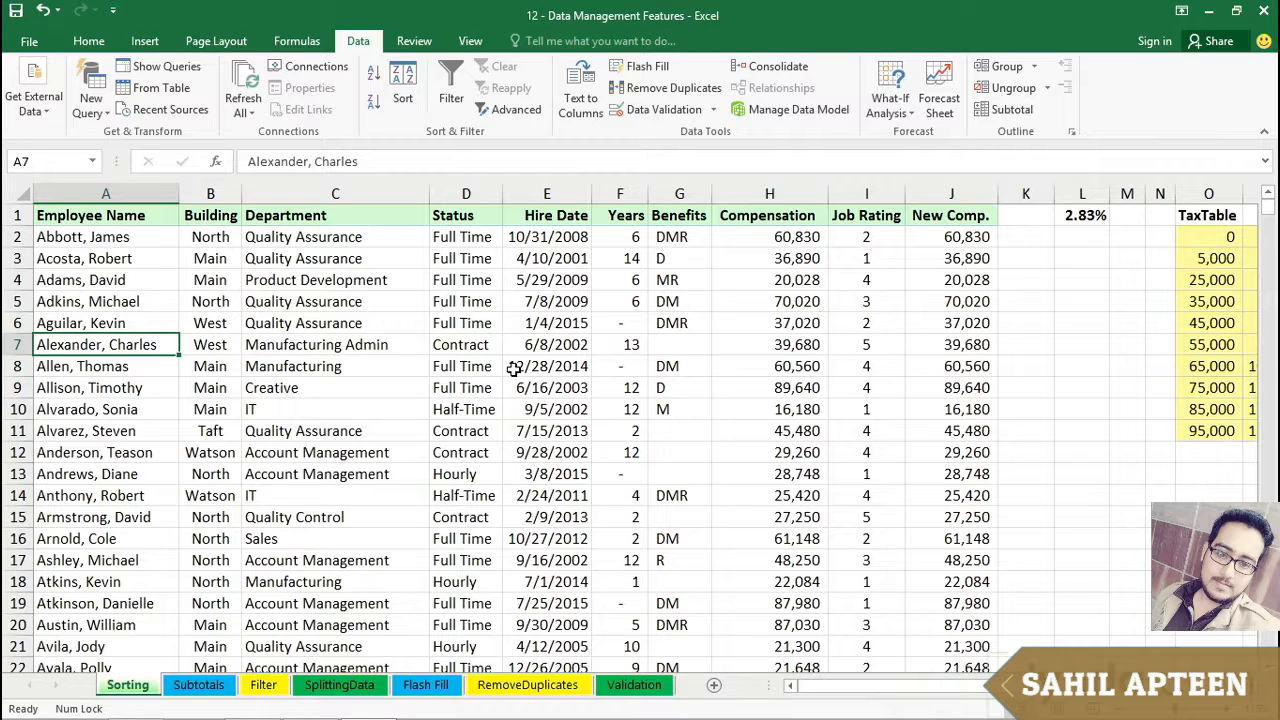
- Sort the list by Department from A to Z and highlight the names in A2:A18 to check their order
{"action": "left_click", "coordinate": [360, 281]}
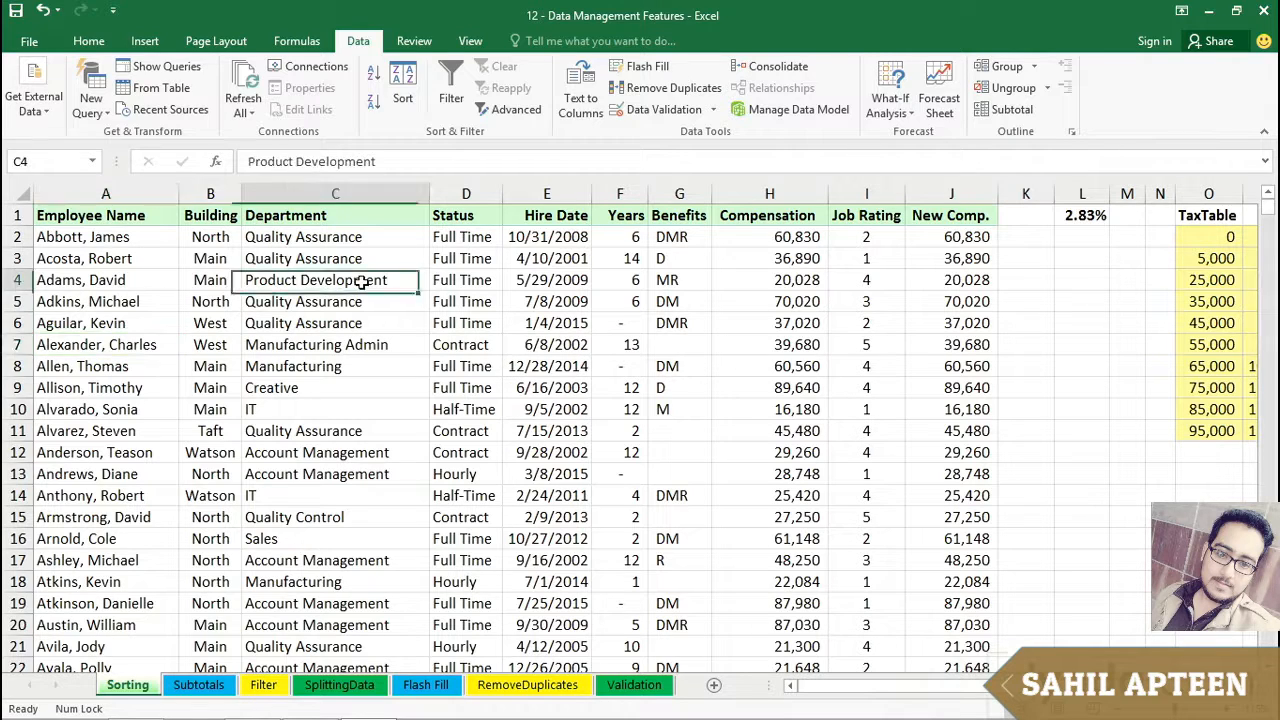
{"action": "left_click", "coordinate": [373, 78]}
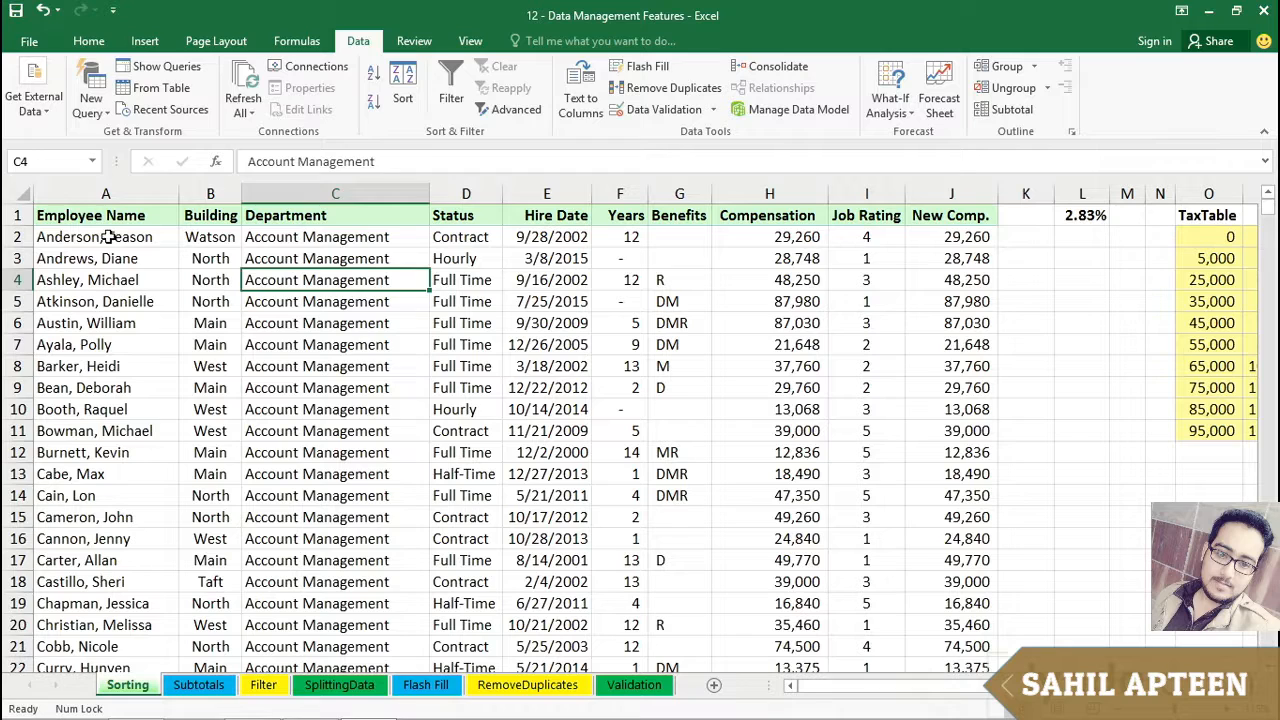
{"action": "left_click_drag", "start_coordinate": [108, 237], "coordinate": [103, 575]}
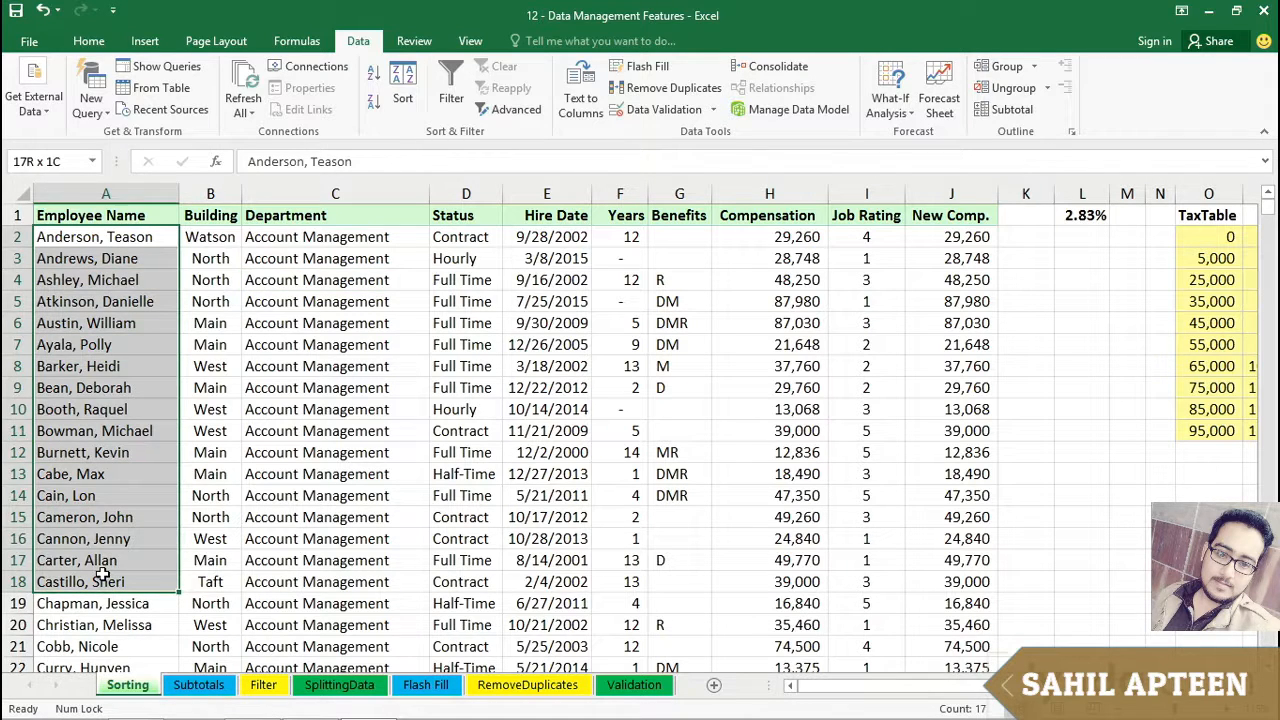
{"action": "left_click", "coordinate": [143, 258]}
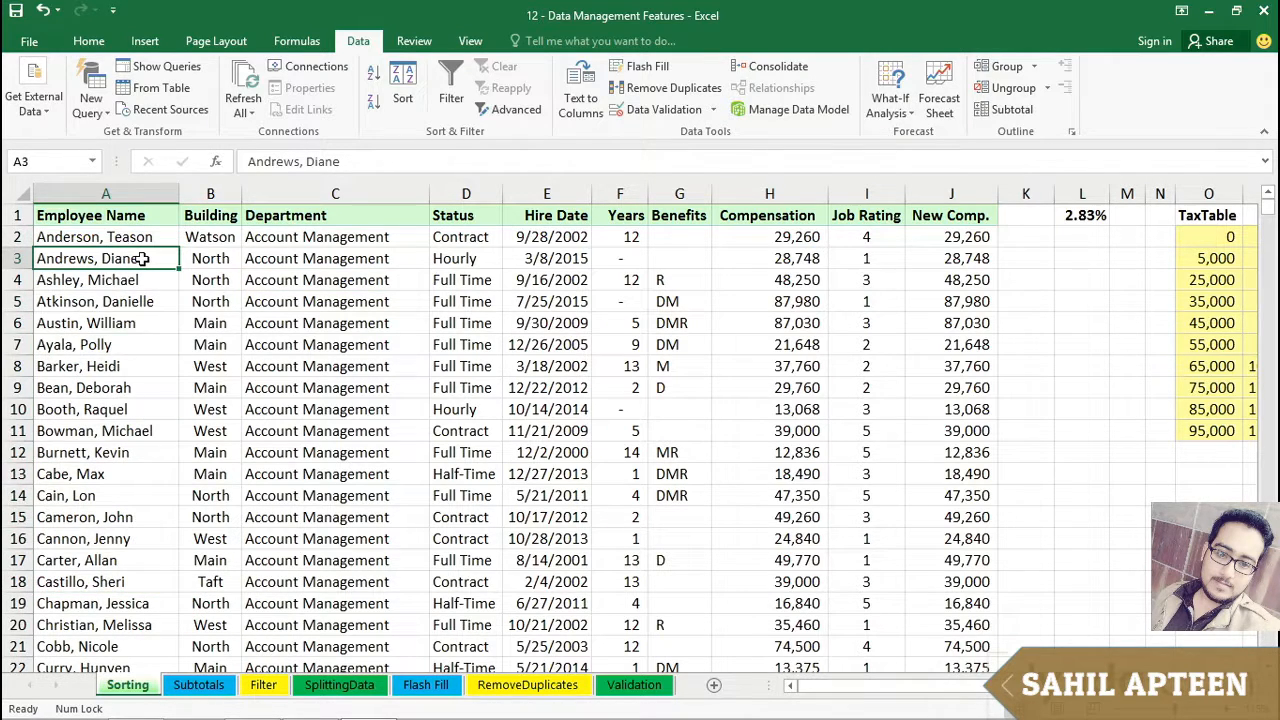
- Sort the employee list by Status from A to Z, starting from a single Status cell
{"action": "left_click", "coordinate": [362, 280]}
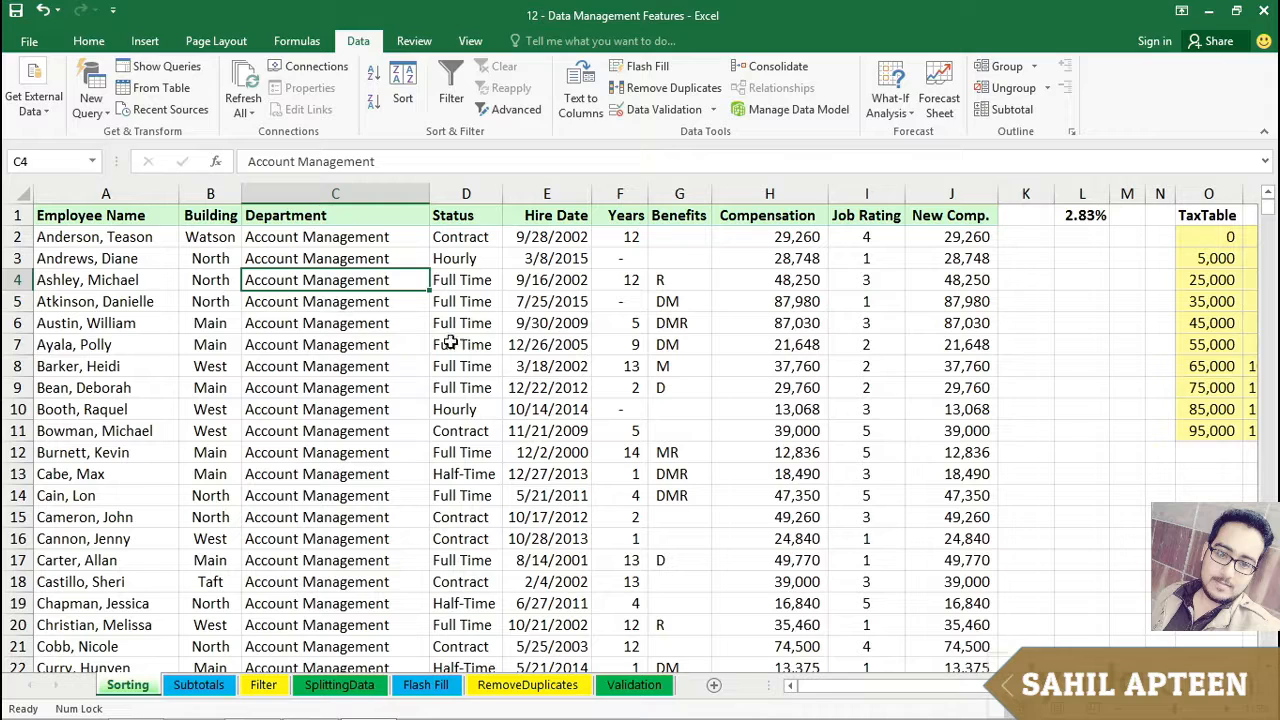
{"action": "left_click", "coordinate": [469, 282]}
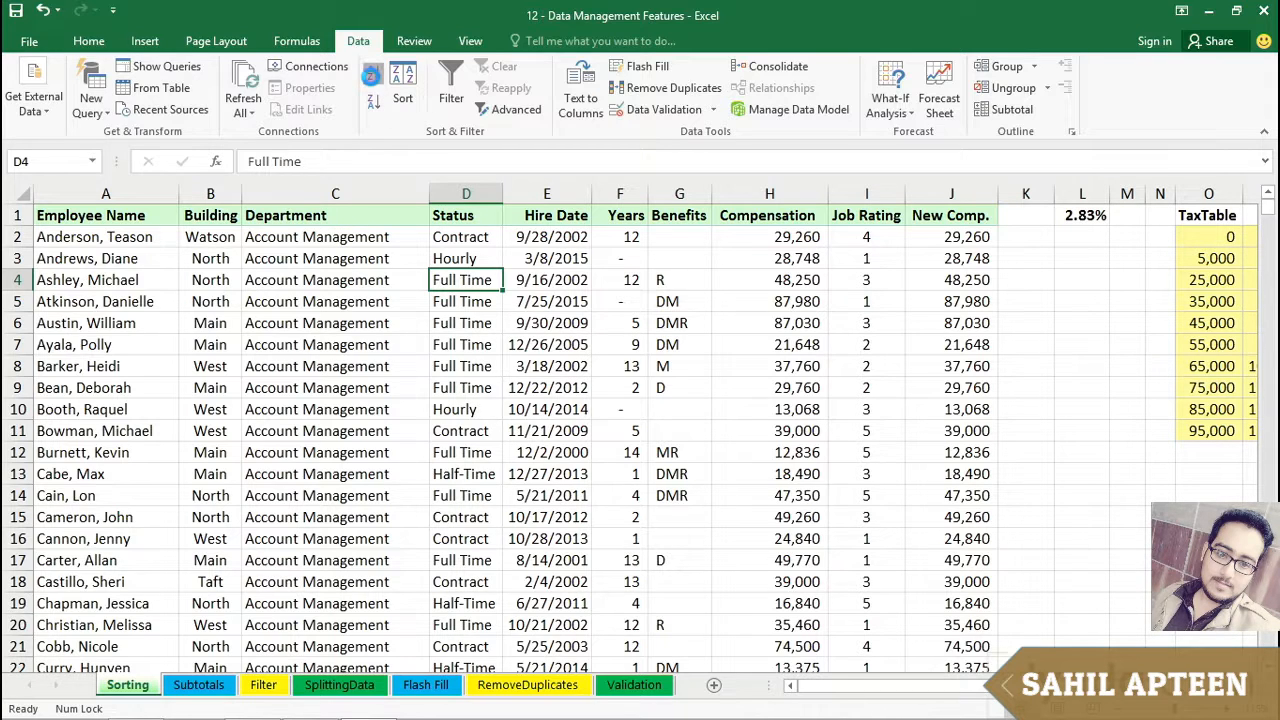
{"action": "left_click", "coordinate": [371, 76]}
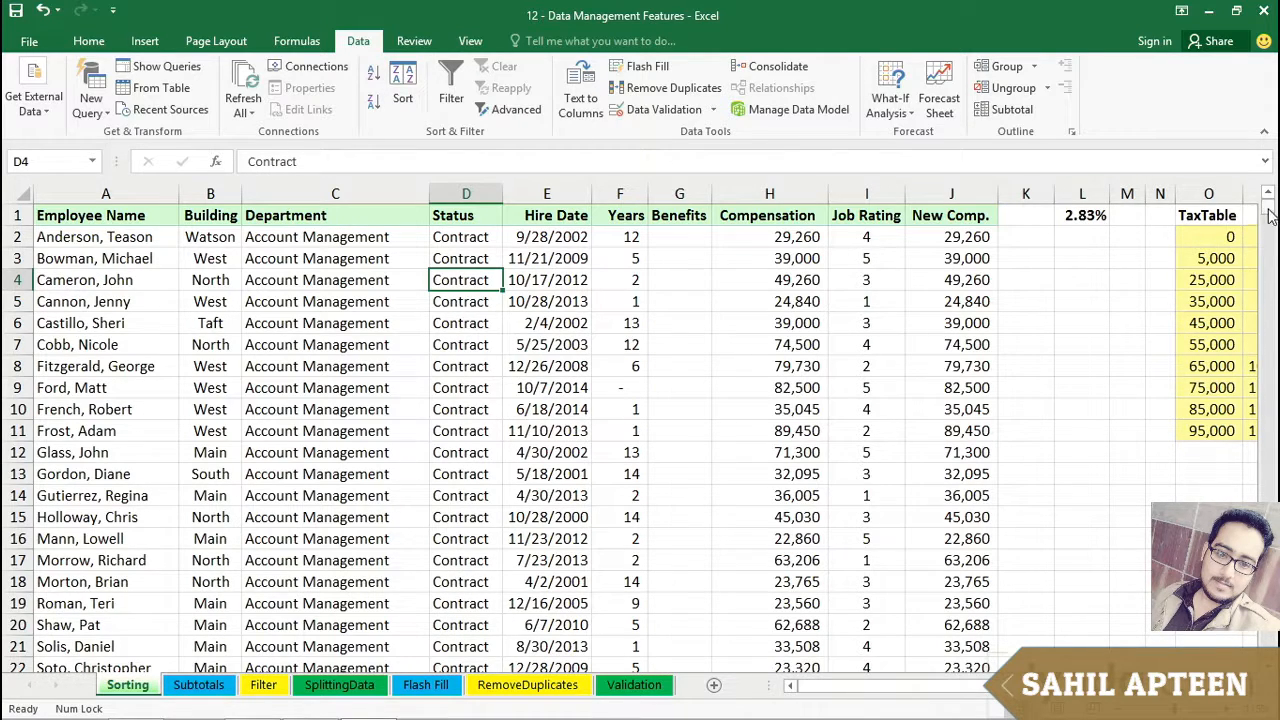
- Highlight the Manufacturing contract rows in A70:D83 to examine the name order within the department, and return to the list's start
{"action": "left_click_drag", "start_coordinate": [1270, 215], "coordinate": [1255, 250]}
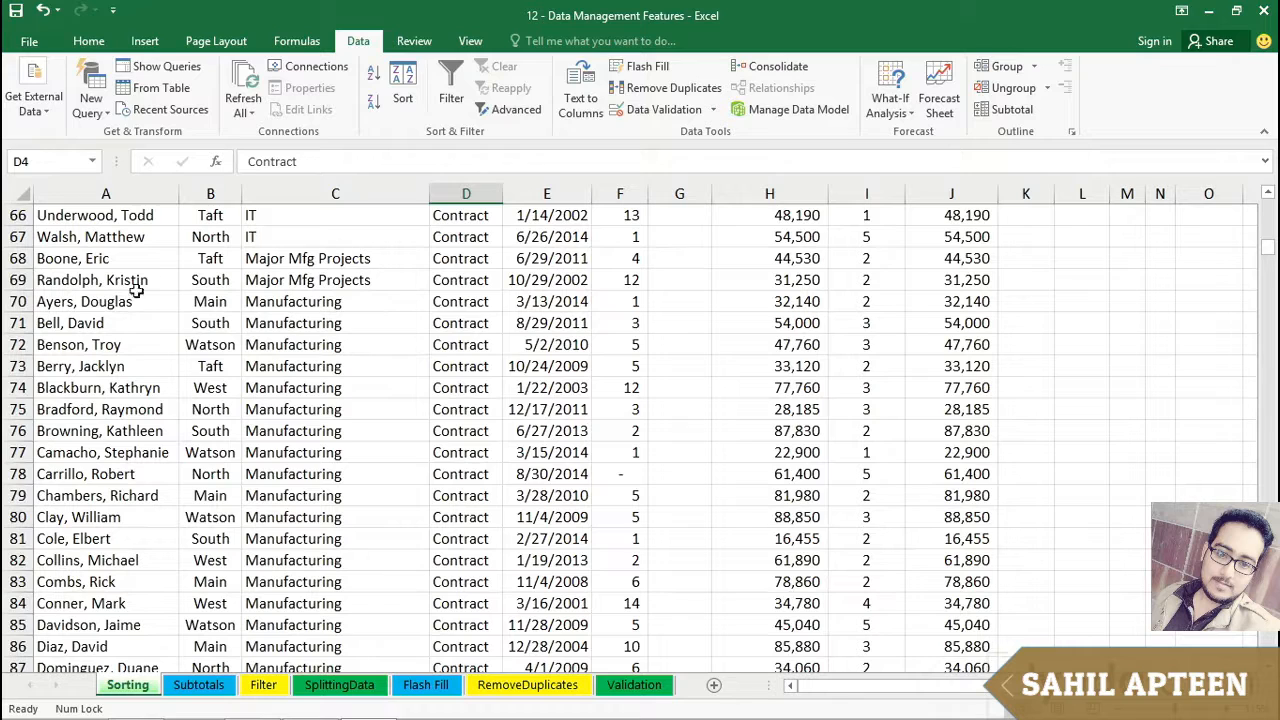
{"action": "left_click_drag", "start_coordinate": [105, 302], "coordinate": [462, 592]}
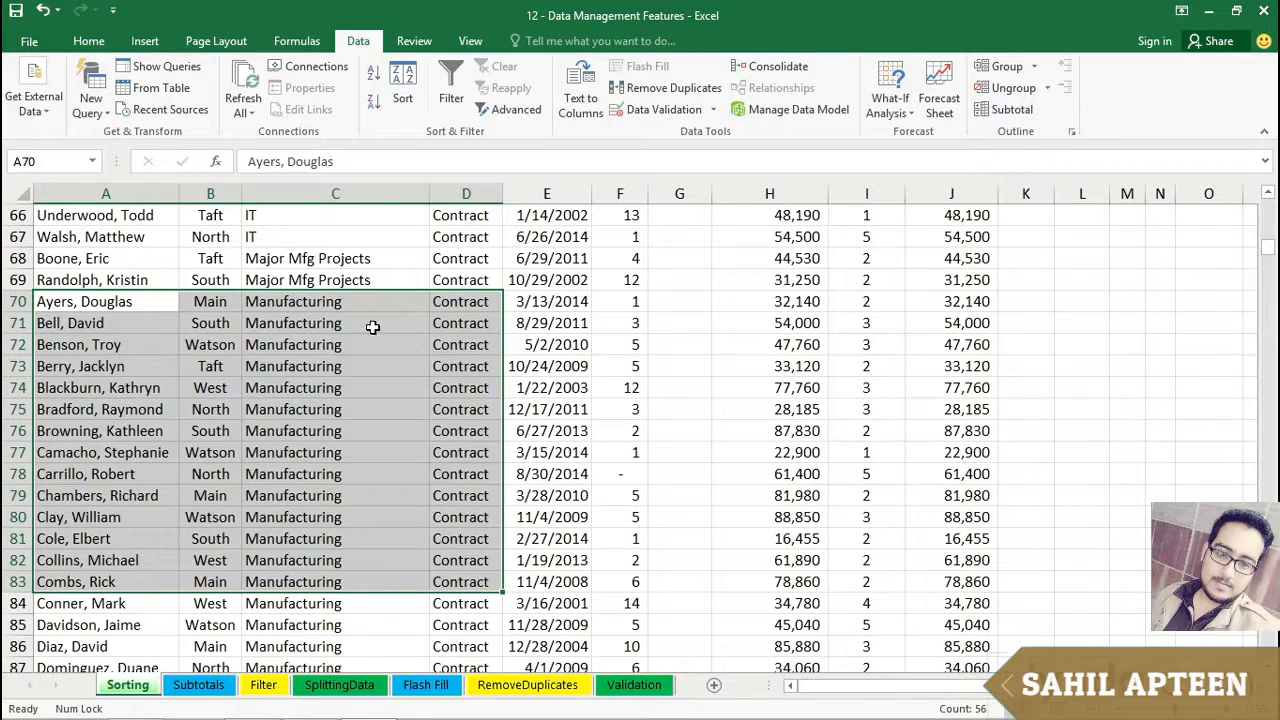
{"action": "left_click", "coordinate": [316, 325]}
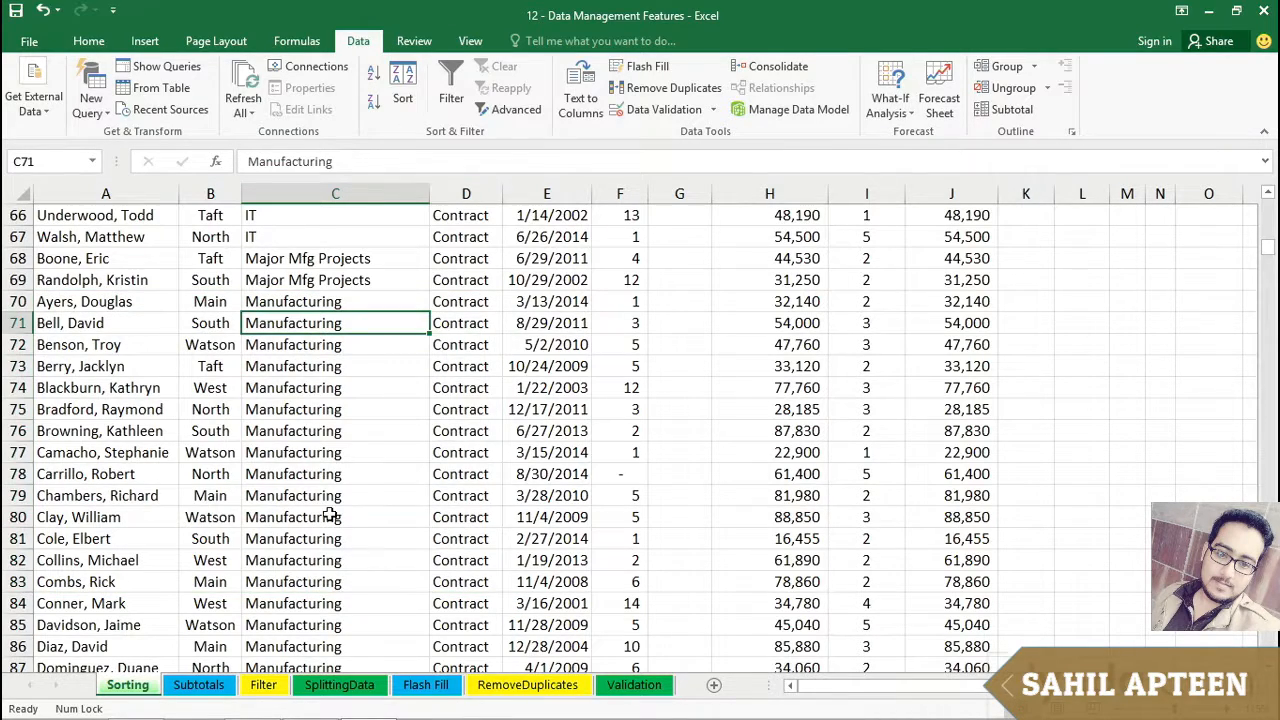
{"action": "scroll", "coordinate": [335, 500], "scroll_direction": "up", "scroll_amount": 19}
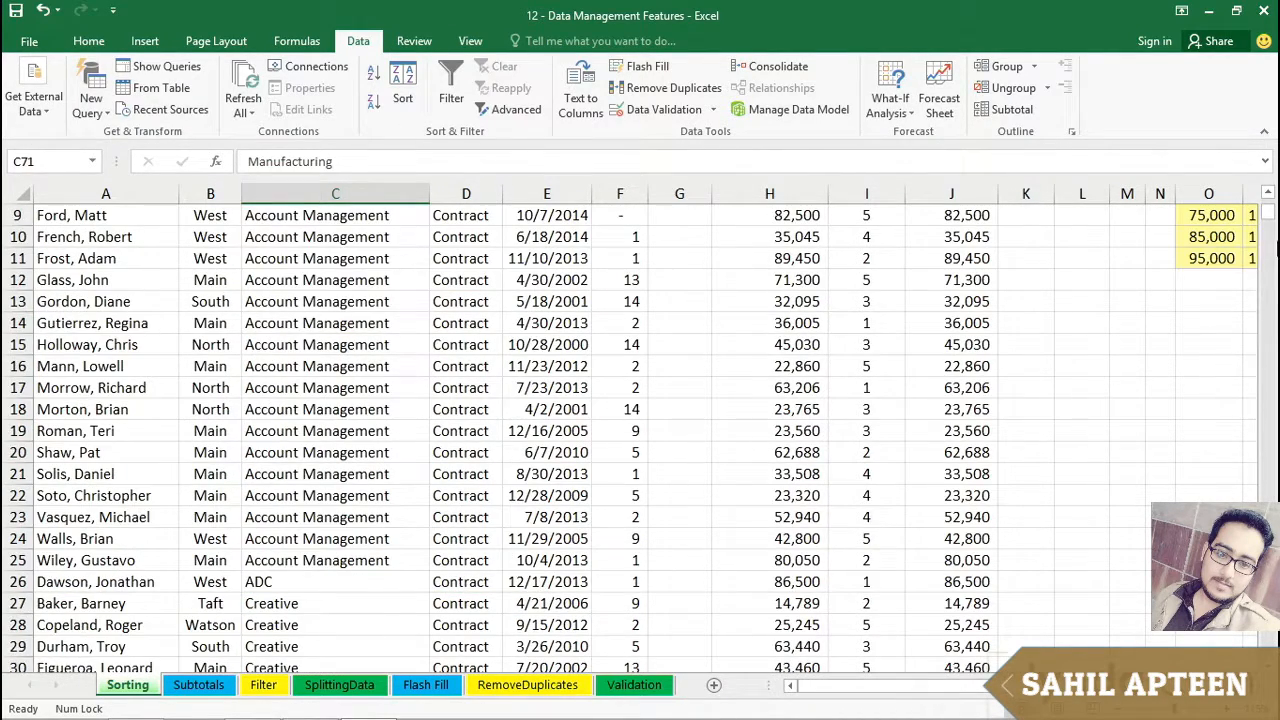
{"action": "left_click_drag", "start_coordinate": [1268, 222], "coordinate": [1267, 208]}
{"action": "left_click", "coordinate": [360, 279]}
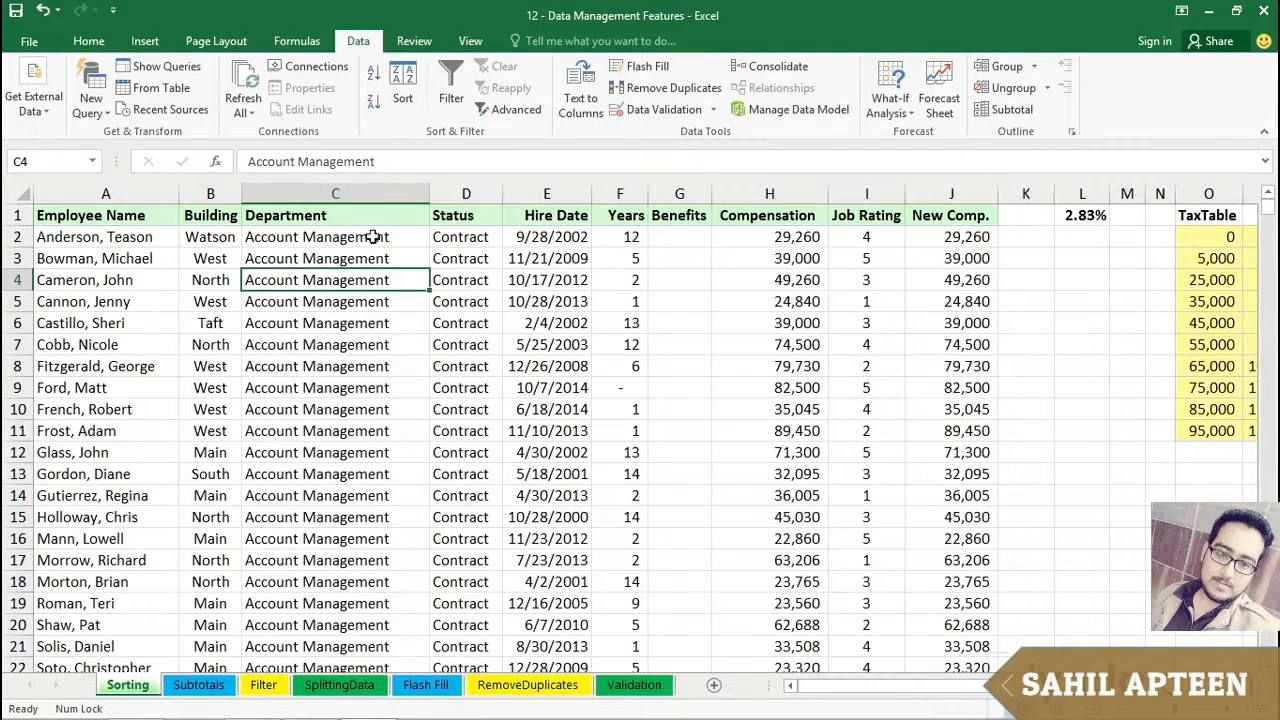
- Open the Sort dialog to review its levels and orientation options, and close it without sorting
{"action": "left_click", "coordinate": [374, 340]}
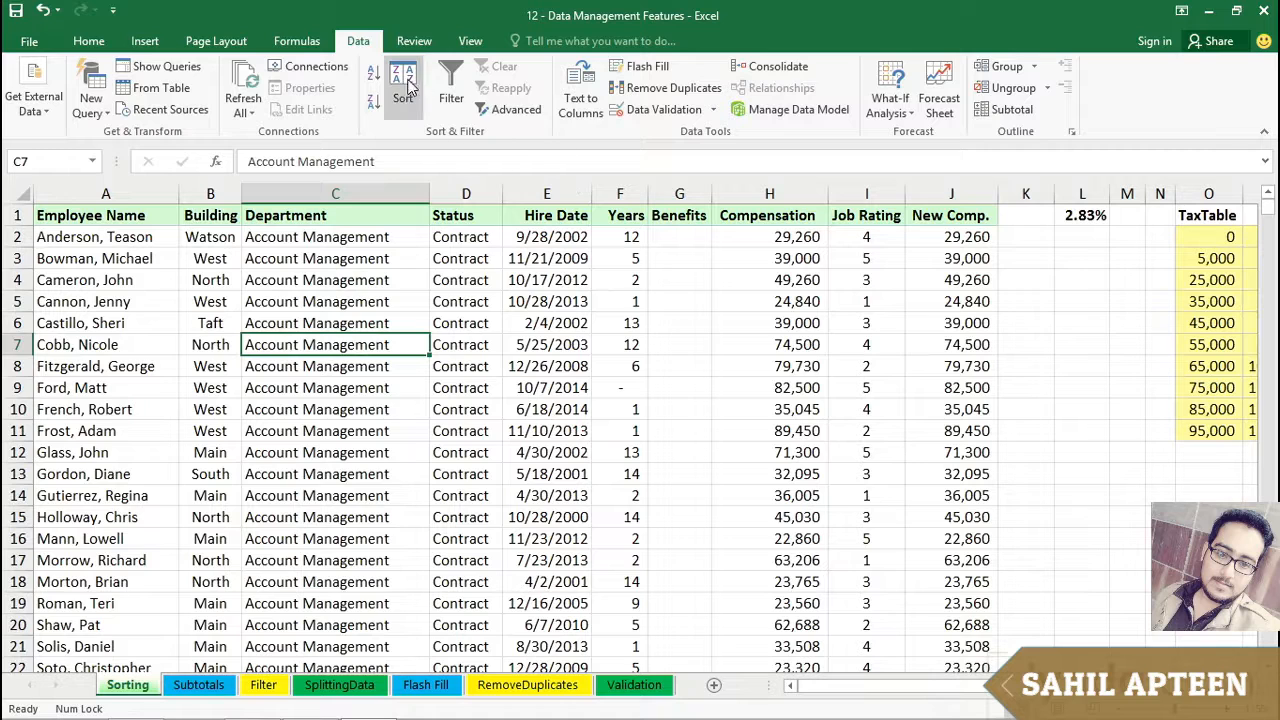
{"action": "left_click", "coordinate": [402, 88]}
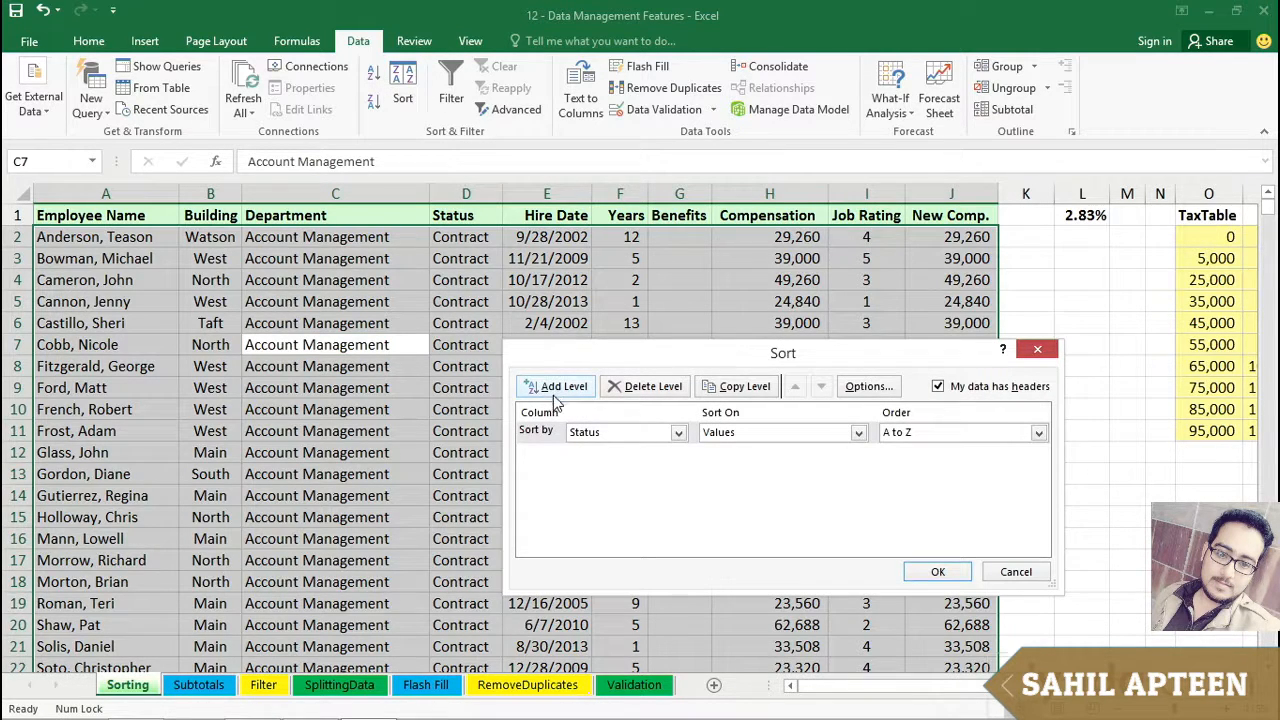
{"action": "left_click", "coordinate": [868, 387]}
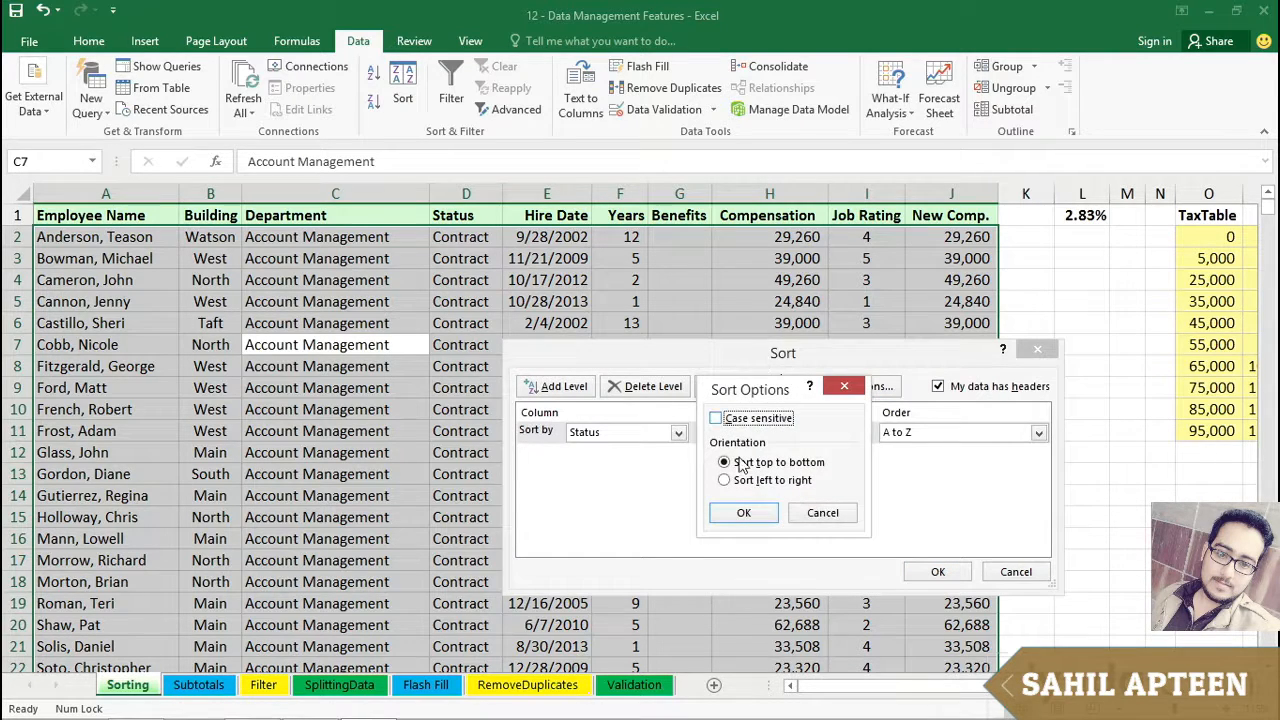
{"action": "left_click", "coordinate": [819, 514]}
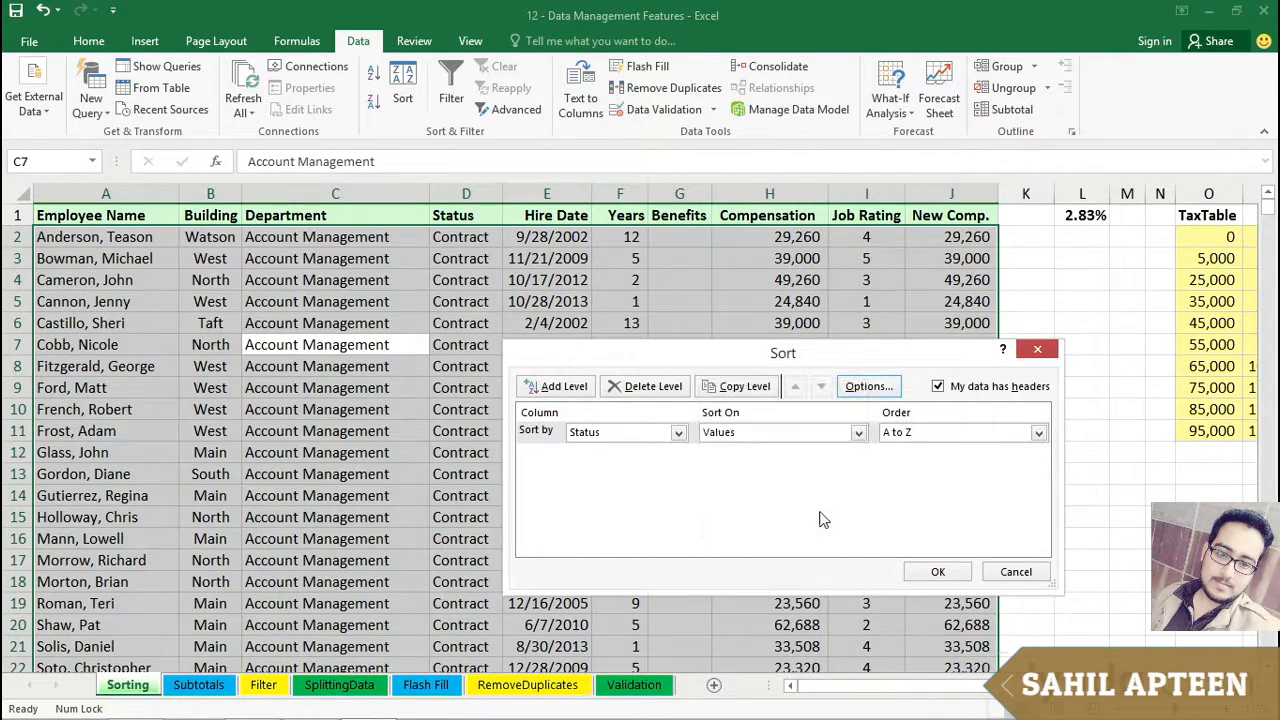
{"action": "left_click", "coordinate": [1008, 572]}
{"action": "left_click", "coordinate": [521, 429]}
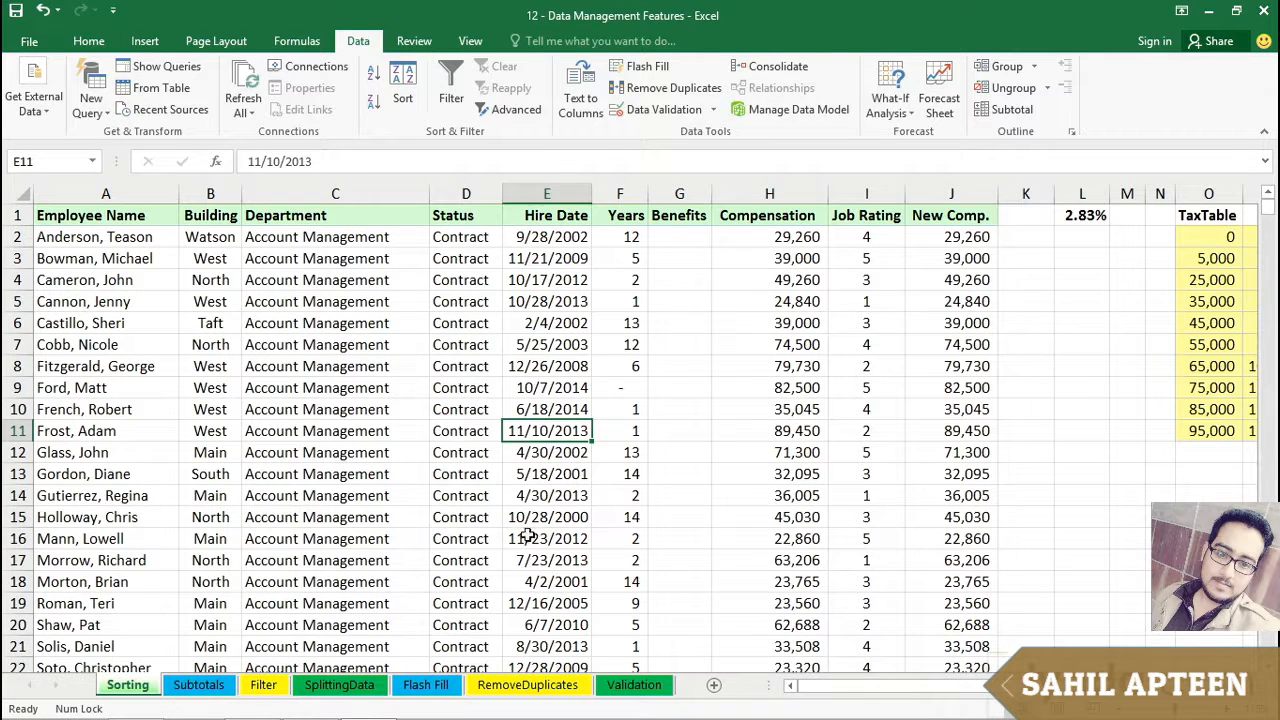
{"action": "left_click", "coordinate": [375, 428]}
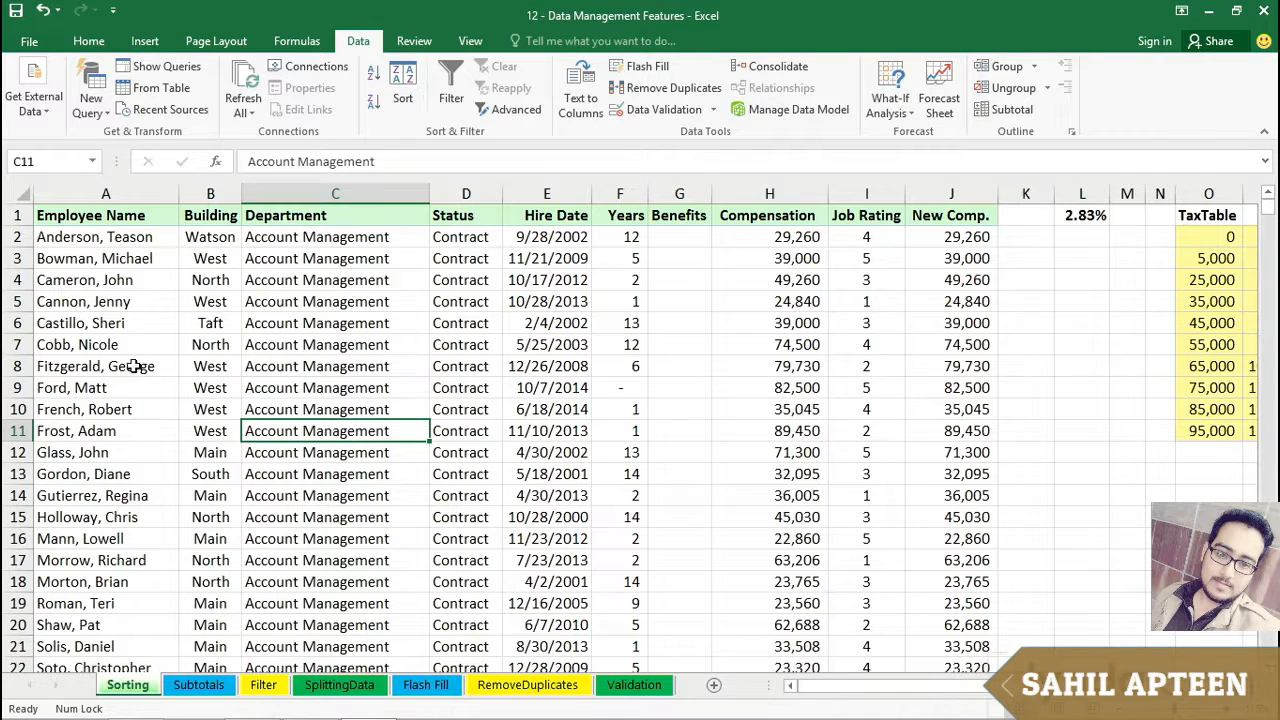
{"action": "left_click", "coordinate": [148, 301]}
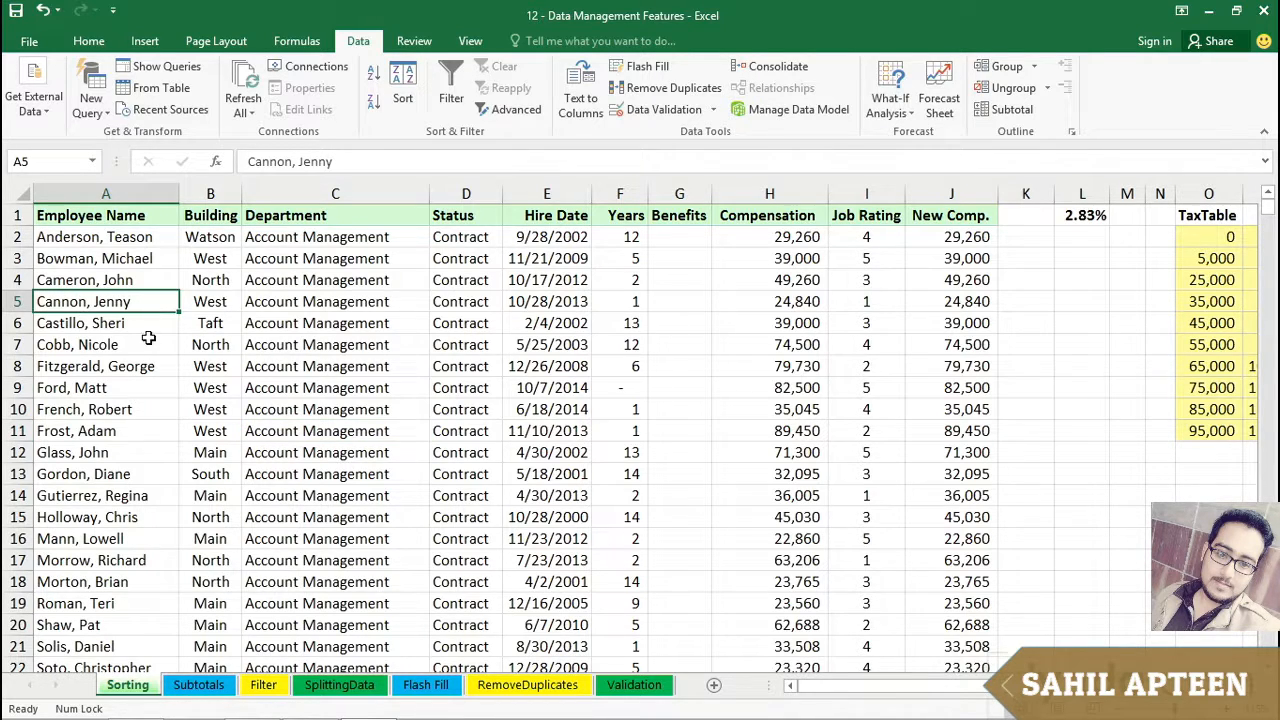
{"action": "left_click", "coordinate": [148, 327]}
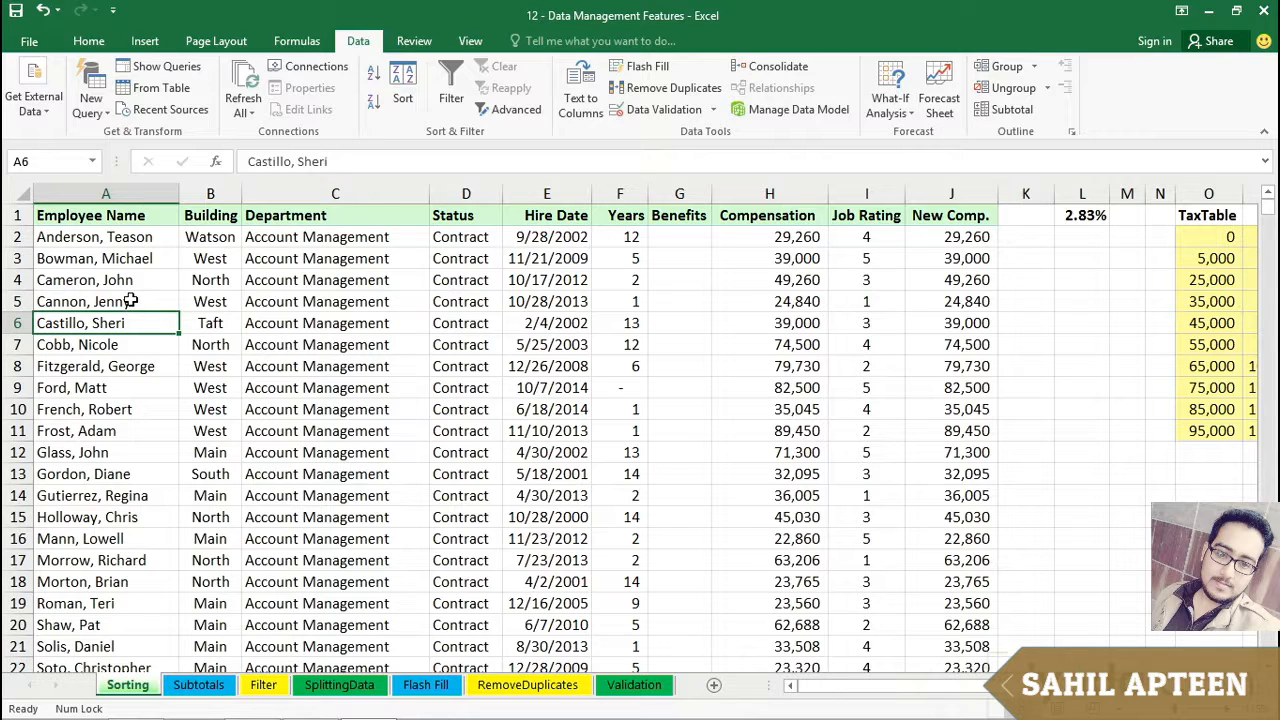
{"action": "left_click", "coordinate": [131, 301]}
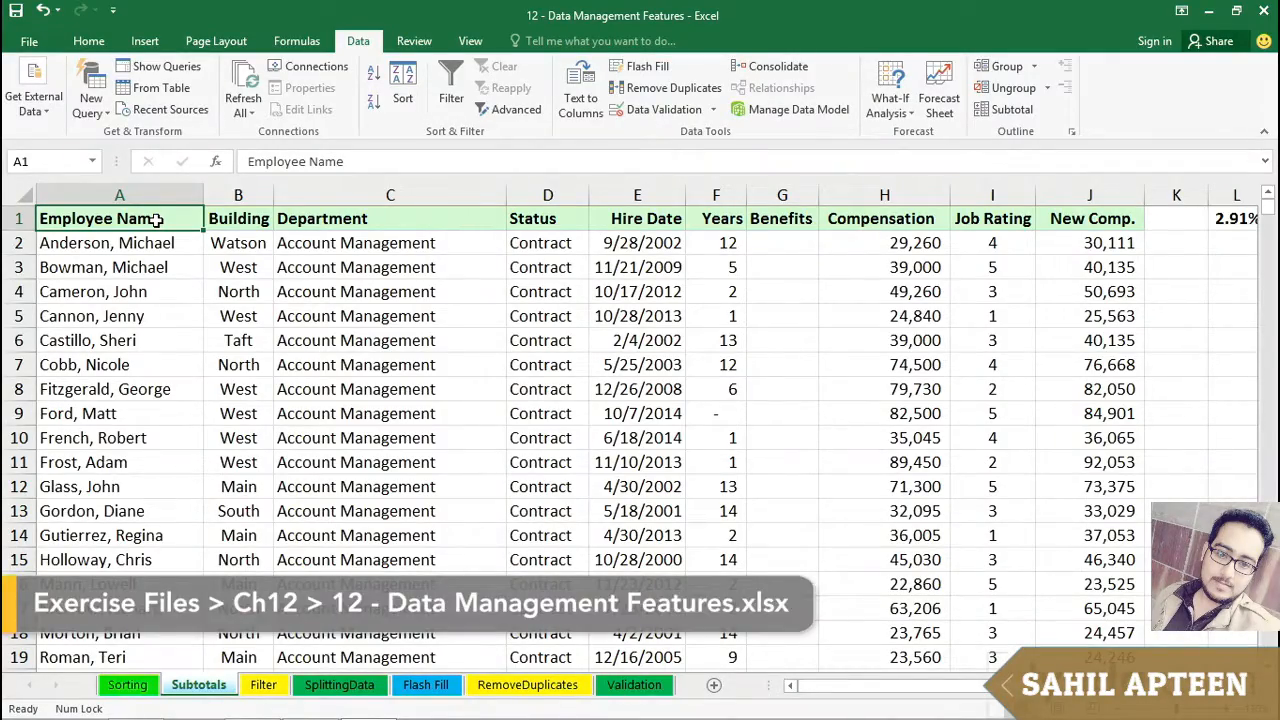
- Examine how the employee rows on the Subtotals sheet are ordered by department, status and name
{"action": "scroll", "coordinate": [445, 416], "scroll_direction": "down", "scroll_amount": 6}
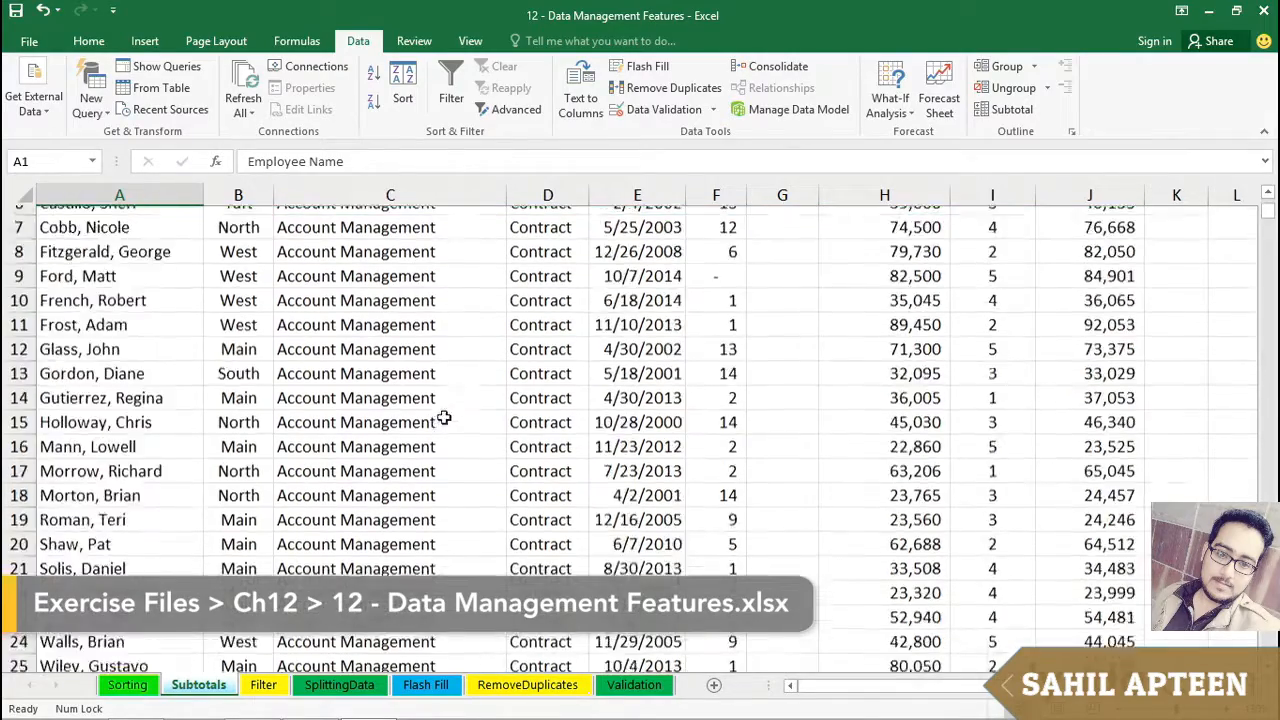
{"action": "scroll", "coordinate": [440, 418], "scroll_direction": "up", "scroll_amount": 6}
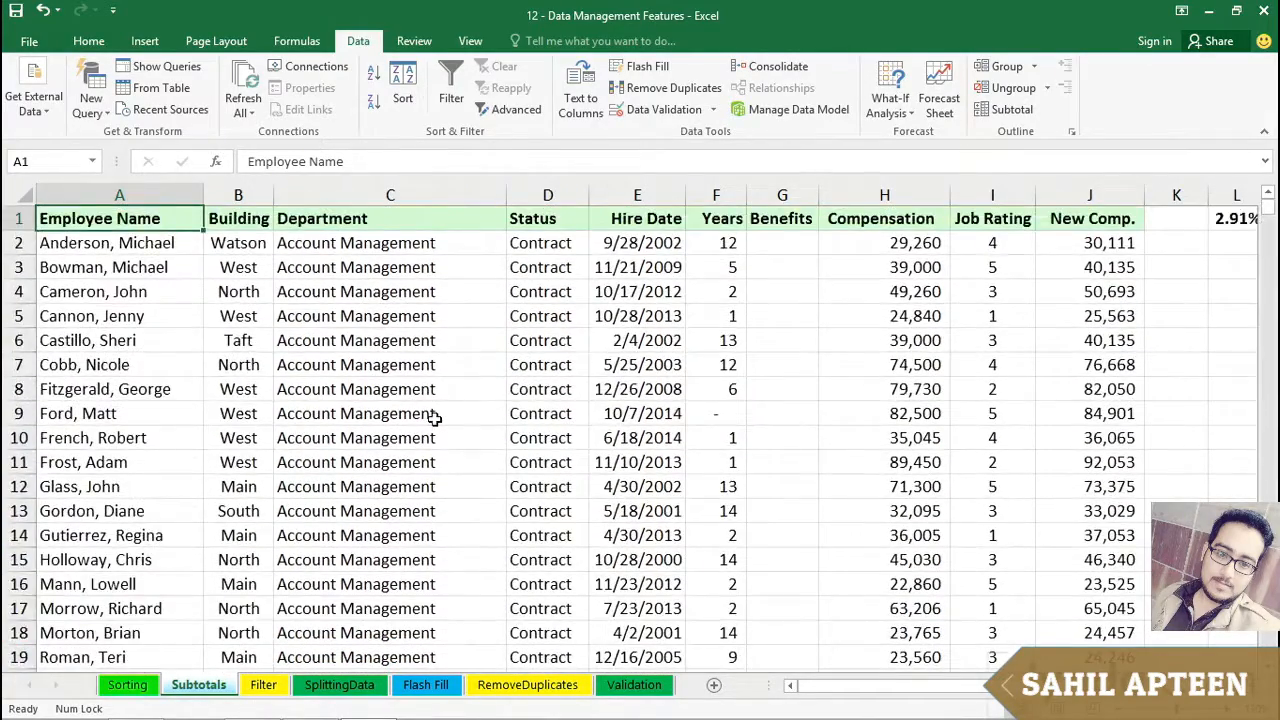
{"action": "scroll", "coordinate": [430, 420], "scroll_direction": "down", "scroll_amount": 3}
{"action": "scroll", "coordinate": [432, 500], "scroll_direction": "down", "scroll_amount": 12}
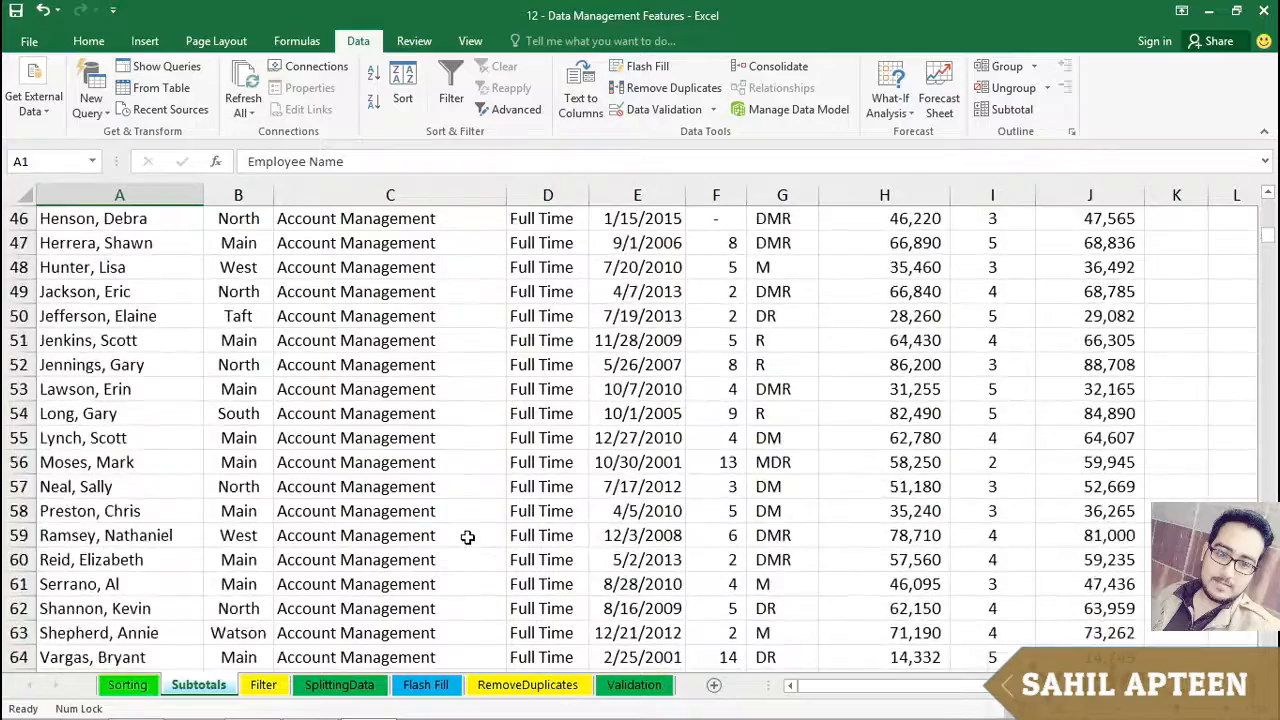
{"action": "scroll", "coordinate": [467, 535], "scroll_direction": "up", "scroll_amount": 4}
{"action": "scroll", "coordinate": [467, 535], "scroll_direction": "up", "scroll_amount": 11}
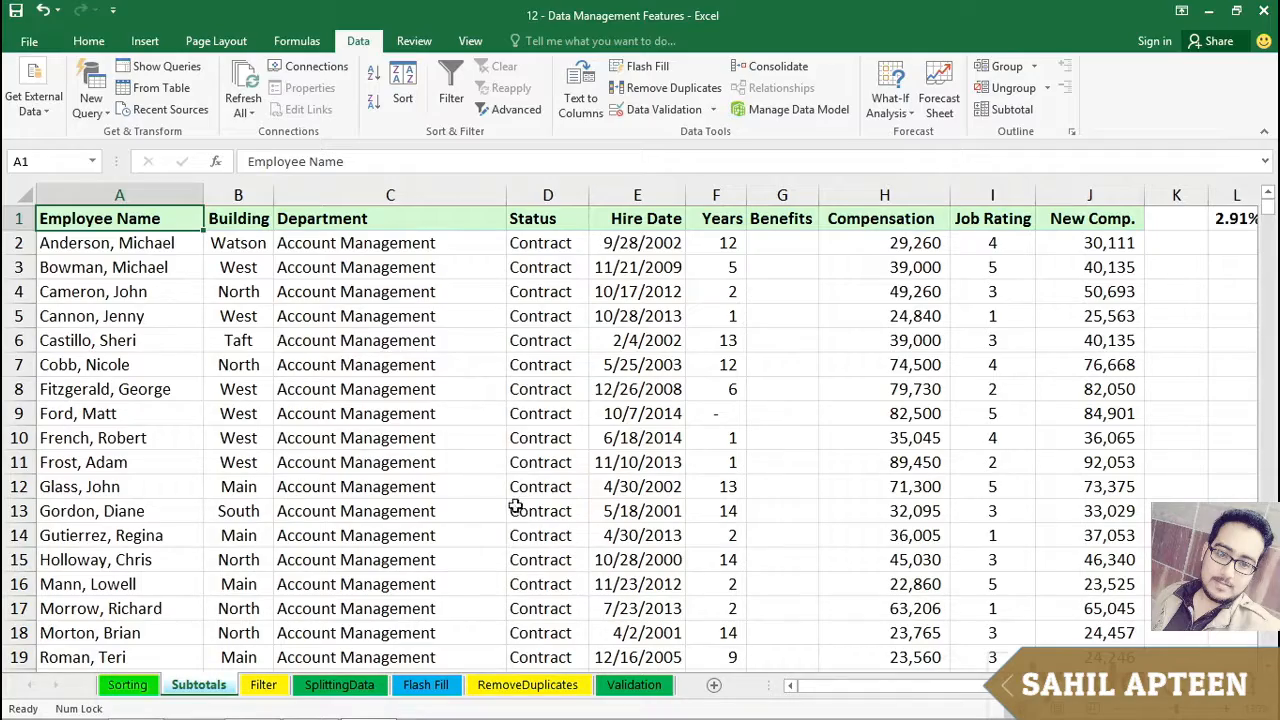
{"action": "scroll", "coordinate": [385, 497], "scroll_direction": "down", "scroll_amount": 13}
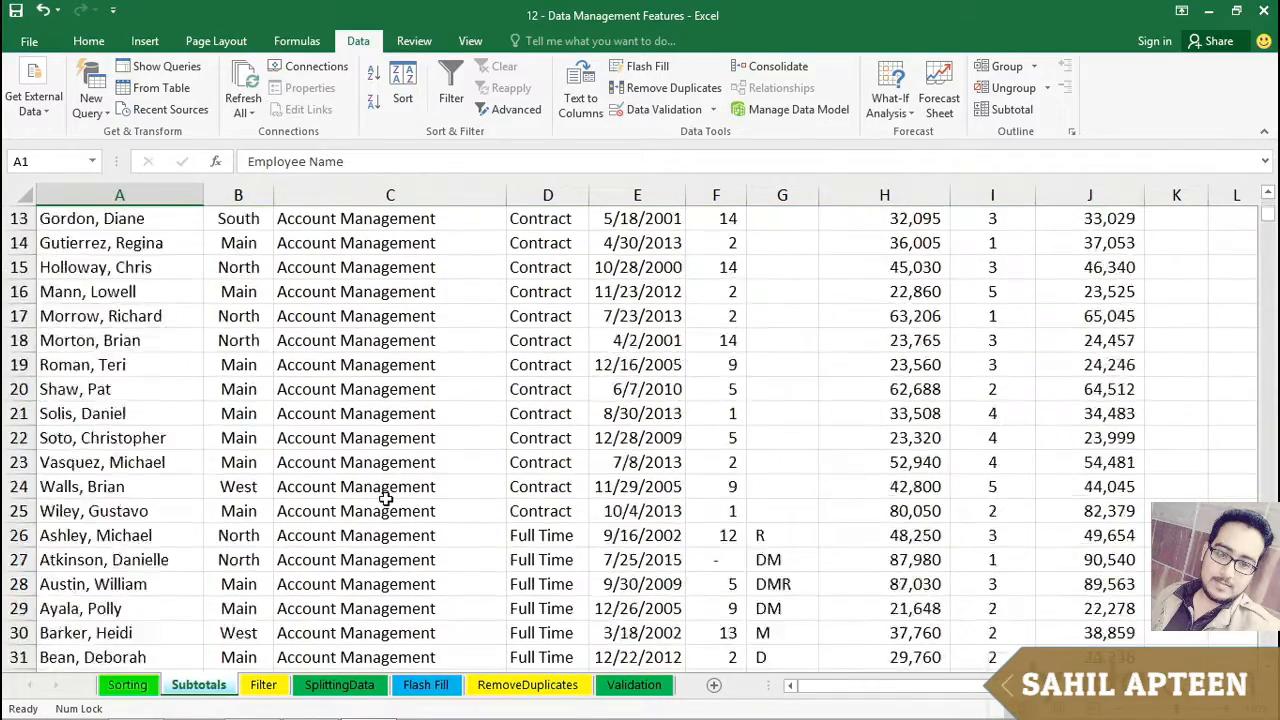
- Look through the department groups from Account Management to Facilities/Engineering and return to the start of the list
{"action": "scroll", "coordinate": [401, 527], "scroll_direction": "down", "scroll_amount": 20}
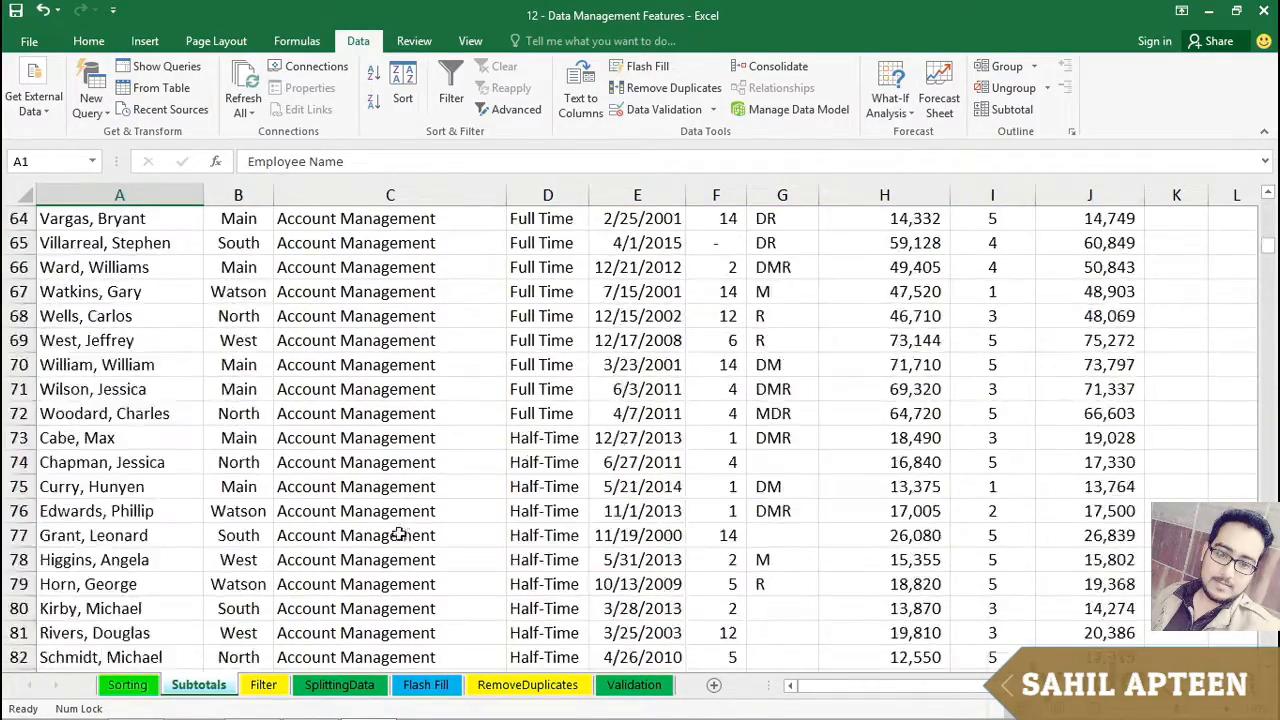
{"action": "scroll", "coordinate": [399, 563], "scroll_direction": "down", "scroll_amount": 18}
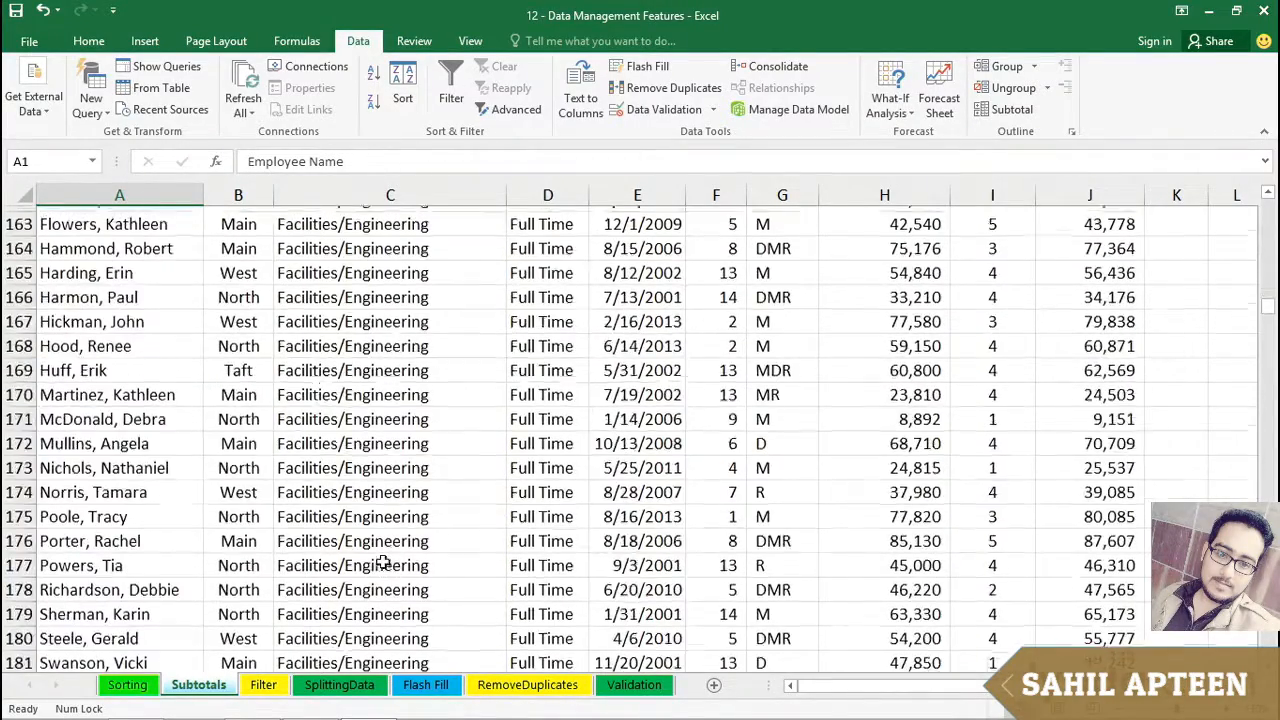
{"action": "scroll", "coordinate": [390, 562], "scroll_direction": "up", "scroll_amount": 20}
{"action": "scroll", "coordinate": [383, 560], "scroll_direction": "up", "scroll_amount": 20}
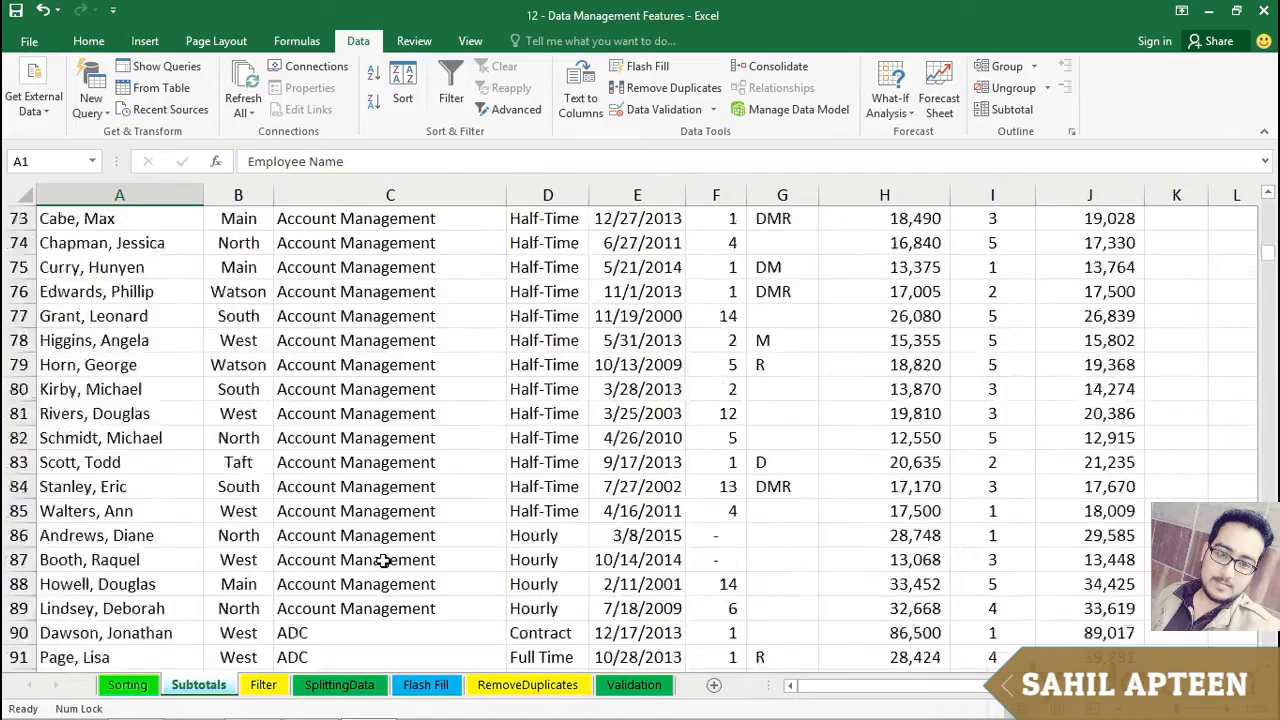
{"action": "scroll", "coordinate": [383, 560], "scroll_direction": "up", "scroll_amount": 7}
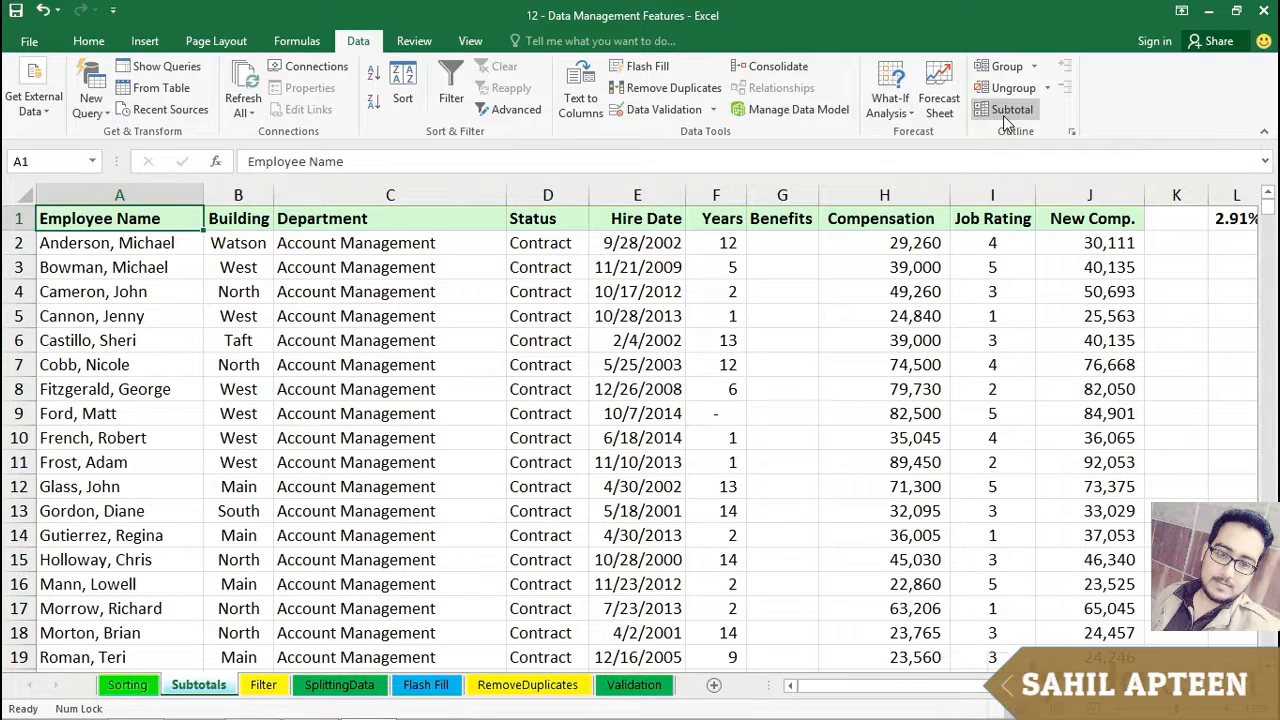
- Start a Subtotal from a single cell in the employee list and set it to group at each change in Department
{"action": "left_click", "coordinate": [468, 291]}
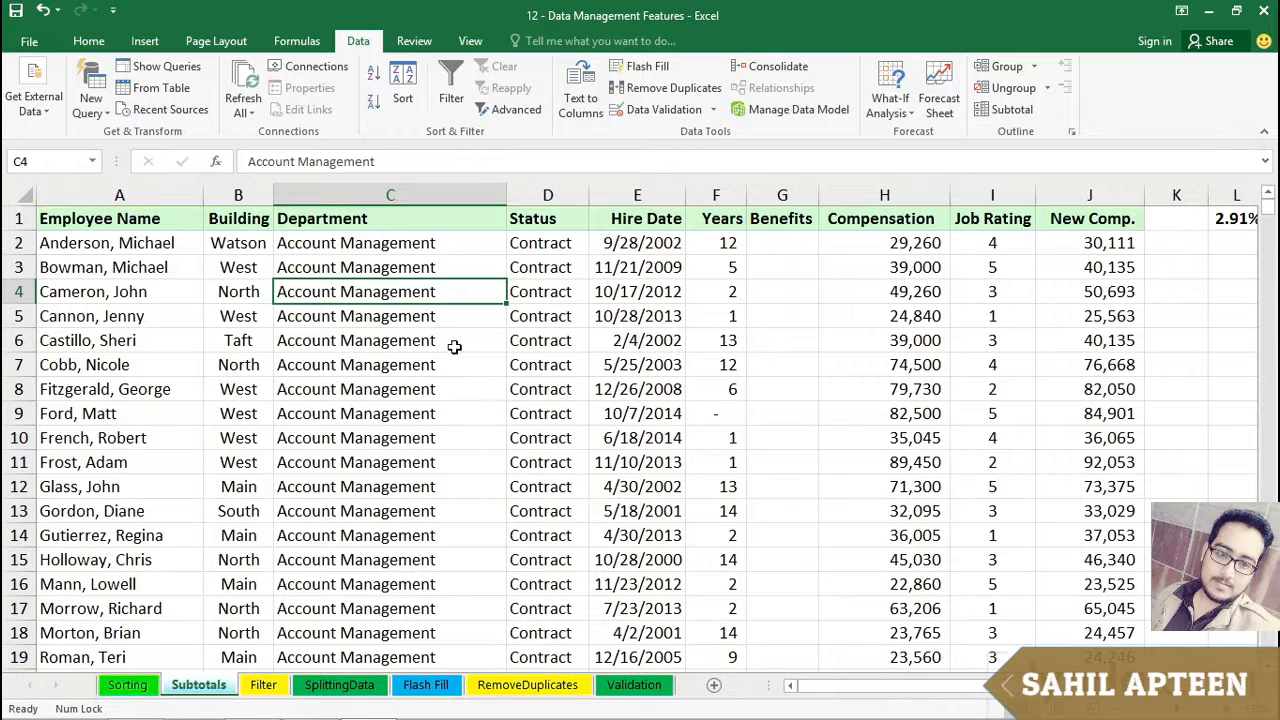
{"action": "key", "text": "Down"}
{"action": "key", "text": "Down"}
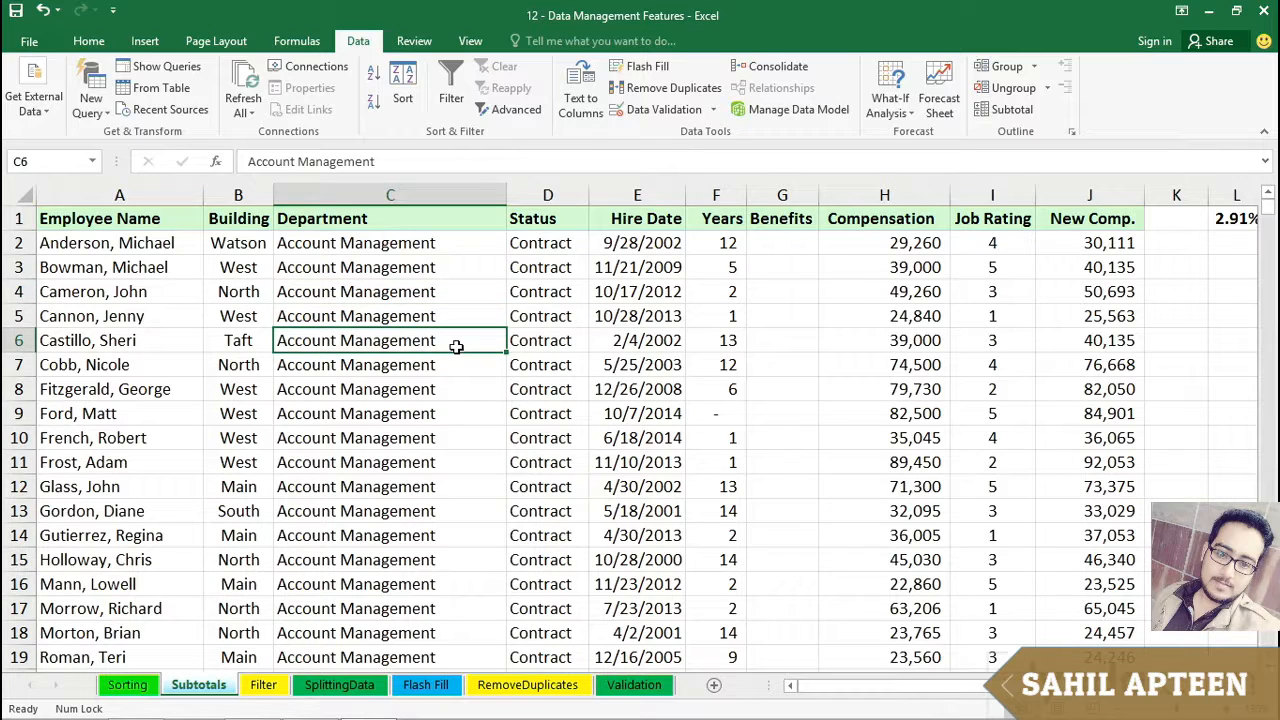
{"action": "left_click", "coordinate": [515, 310]}
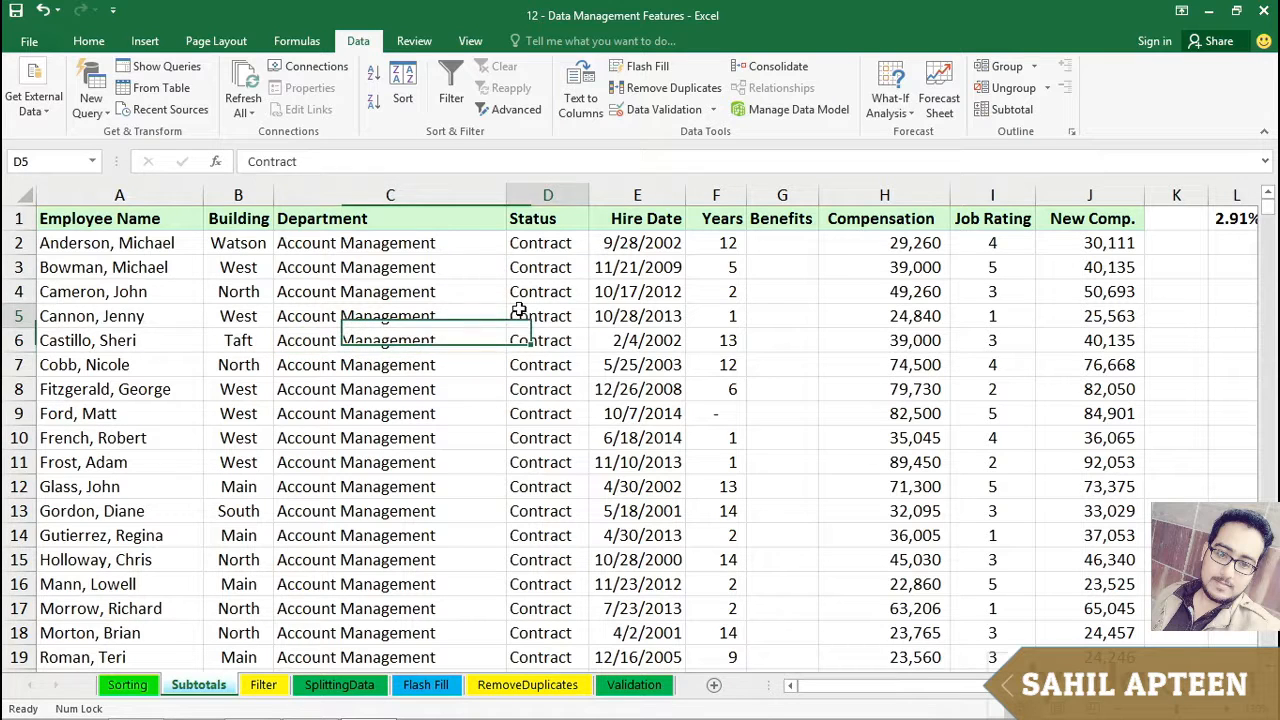
{"action": "left_click", "coordinate": [1012, 110]}
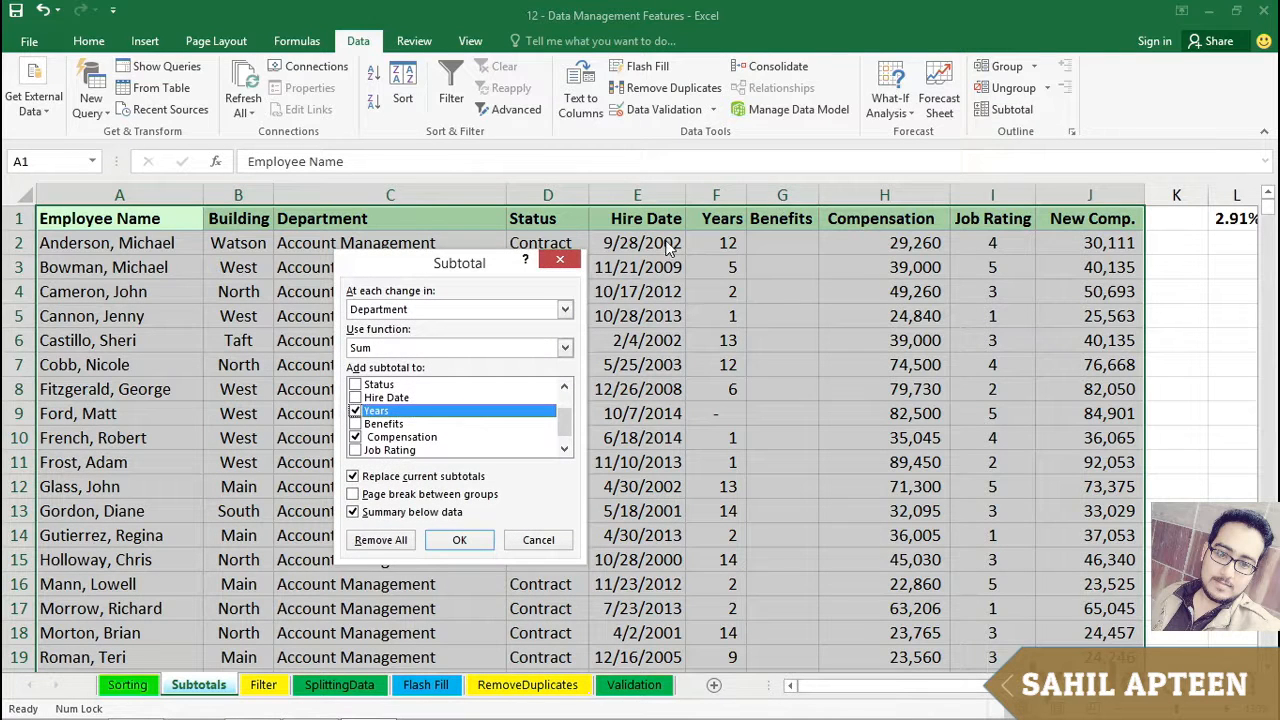
{"action": "left_click", "coordinate": [566, 312]}
{"action": "left_click", "coordinate": [438, 326]}
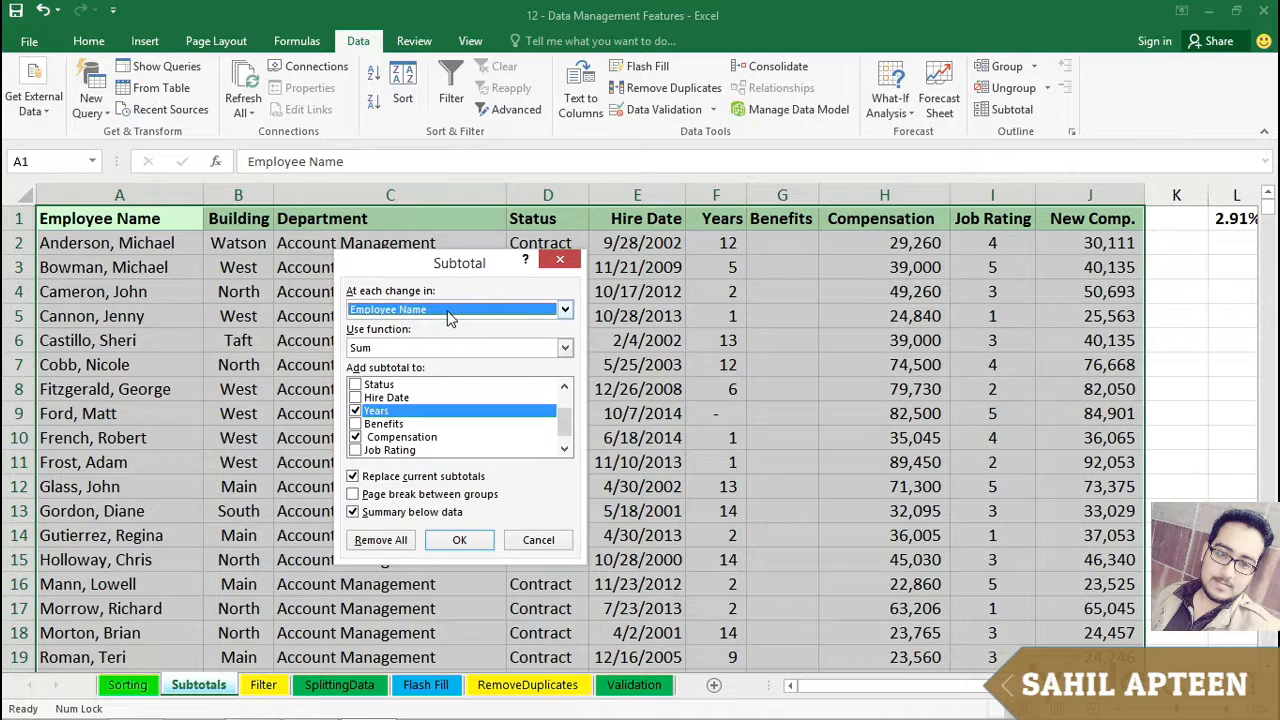
{"action": "left_click", "coordinate": [565, 312]}
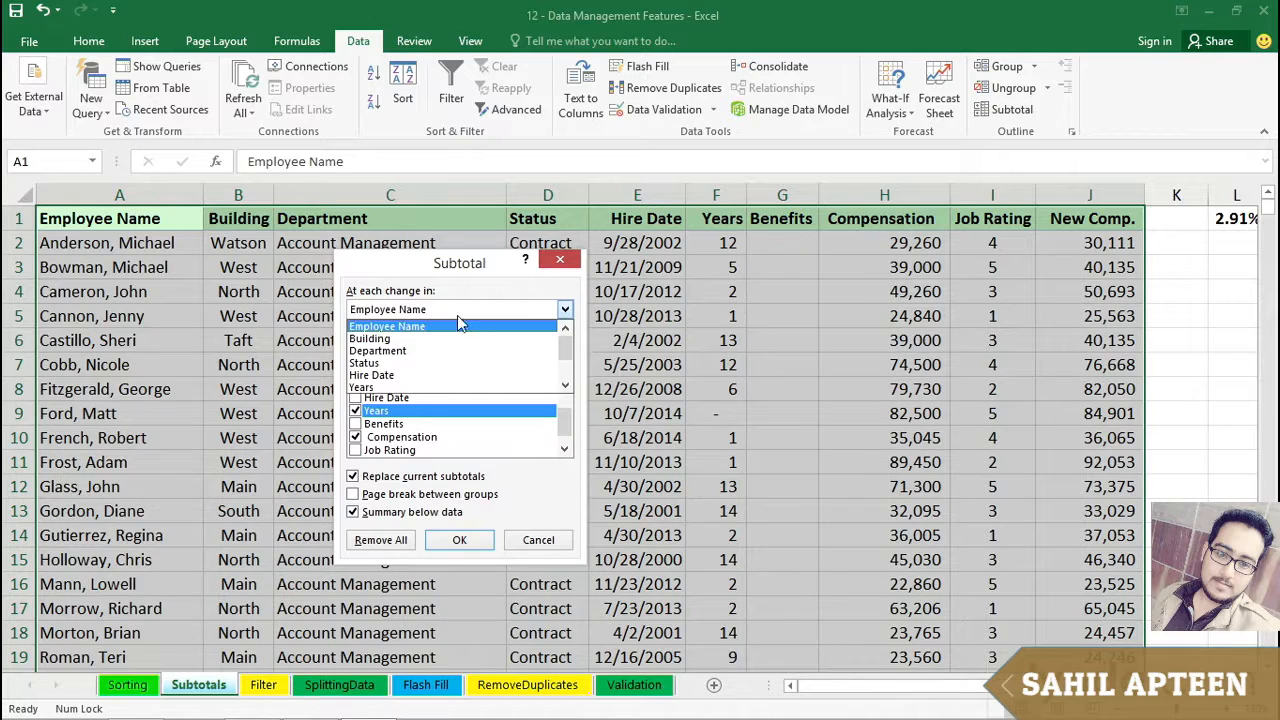
{"action": "left_click", "coordinate": [402, 350]}
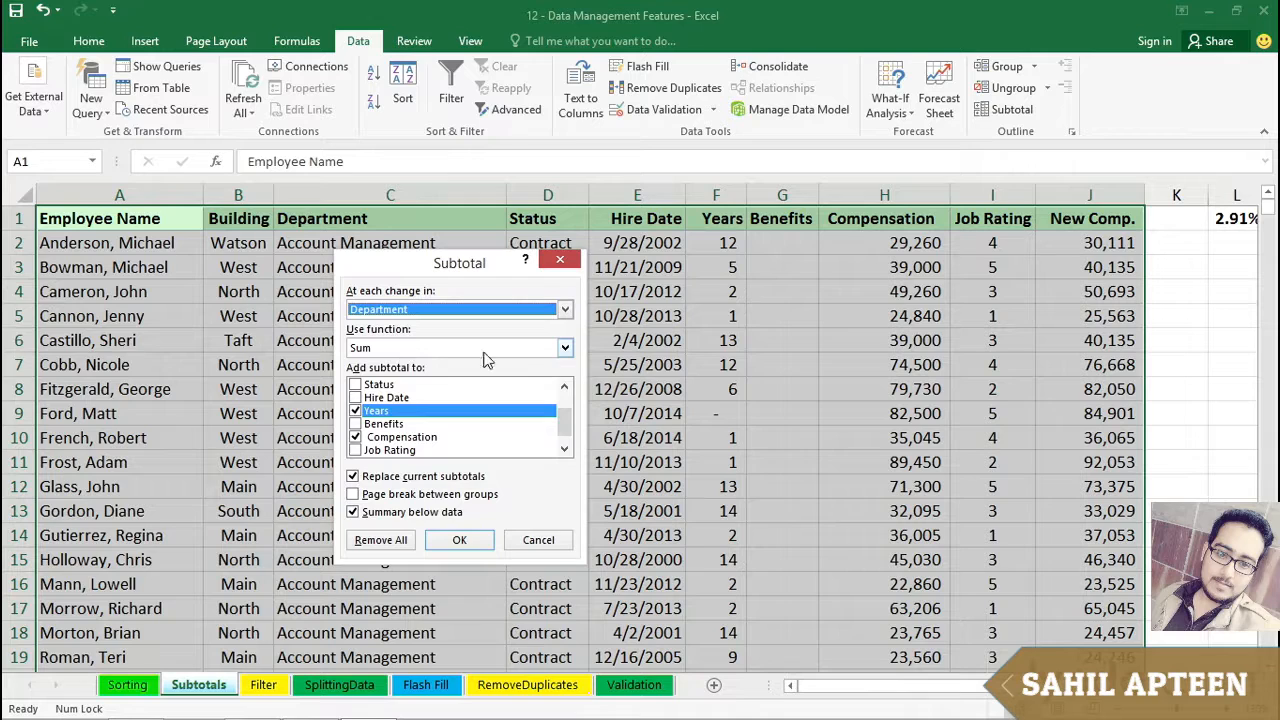
- Use the Sum function for Years, Compensation and New Comp., and apply the subtotals with the summary below the data
{"action": "left_click", "coordinate": [564, 348]}
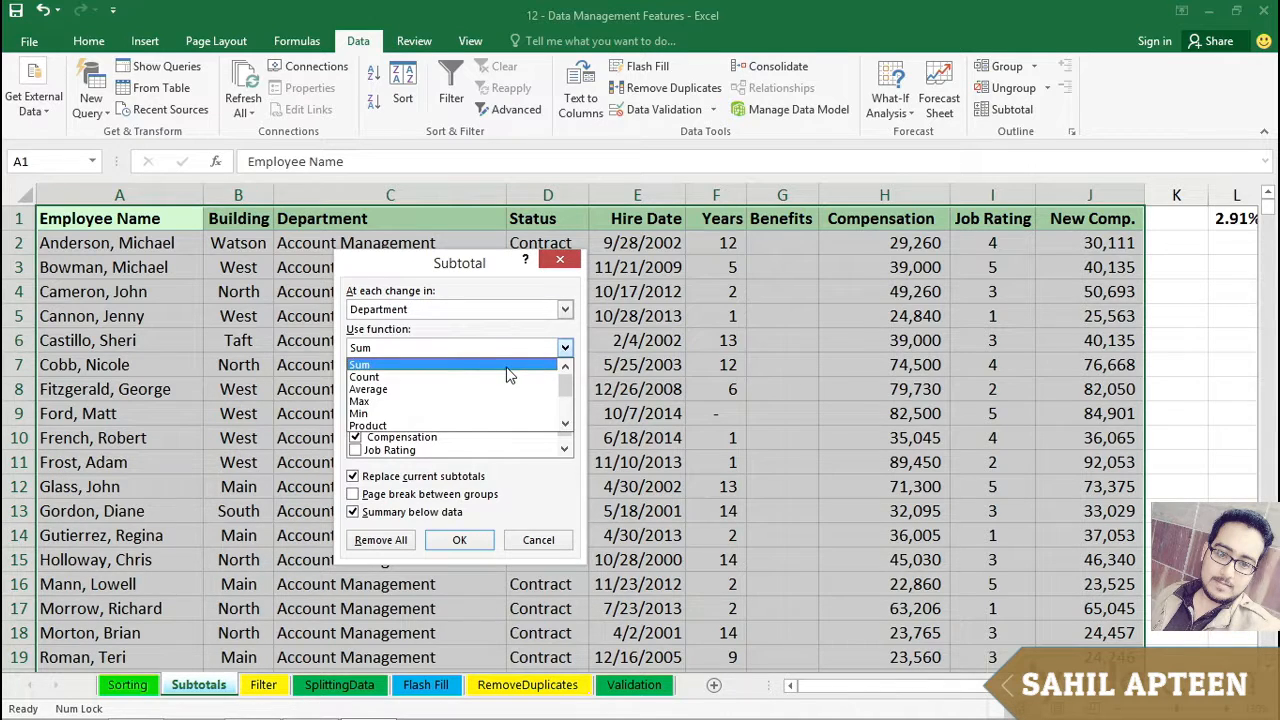
{"action": "left_click", "coordinate": [395, 352]}
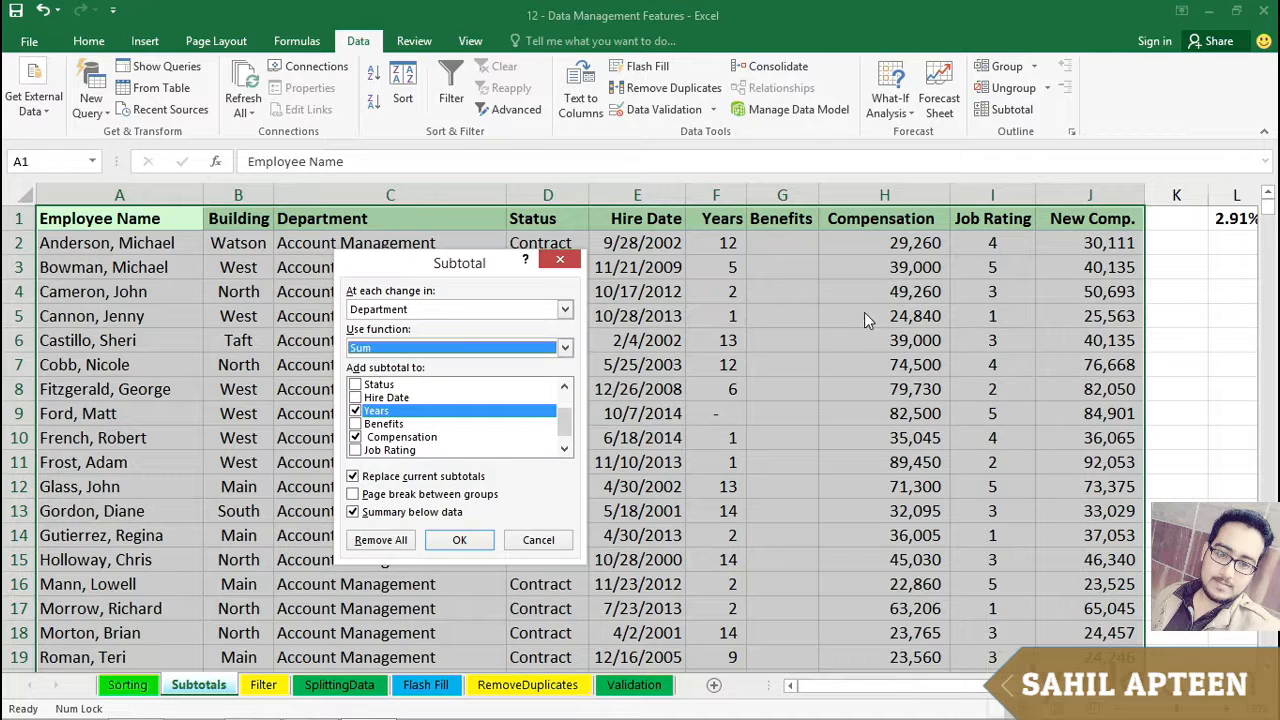
{"action": "left_click", "coordinate": [563, 450]}
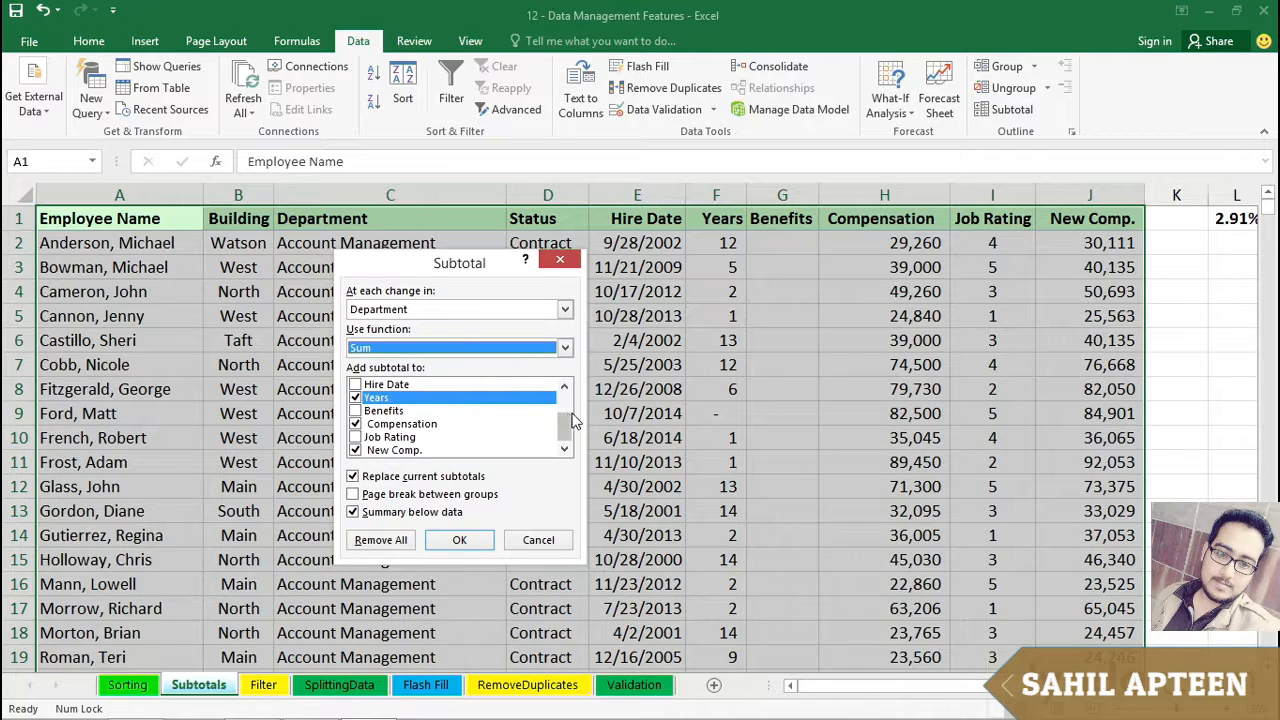
{"action": "mouse_move", "coordinate": [566, 427]}
{"action": "left_mouse_down"}
{"action": "mouse_move", "coordinate": [566, 400]}
{"action": "mouse_move", "coordinate": [566, 422]}
{"action": "left_mouse_up"}
{"action": "left_click", "coordinate": [455, 542]}
- Inspect the Years, Compensation and New Comp. subtotal formulas in the Account Management Total row
{"action": "scroll", "coordinate": [714, 426], "scroll_direction": "down", "scroll_amount": 7}
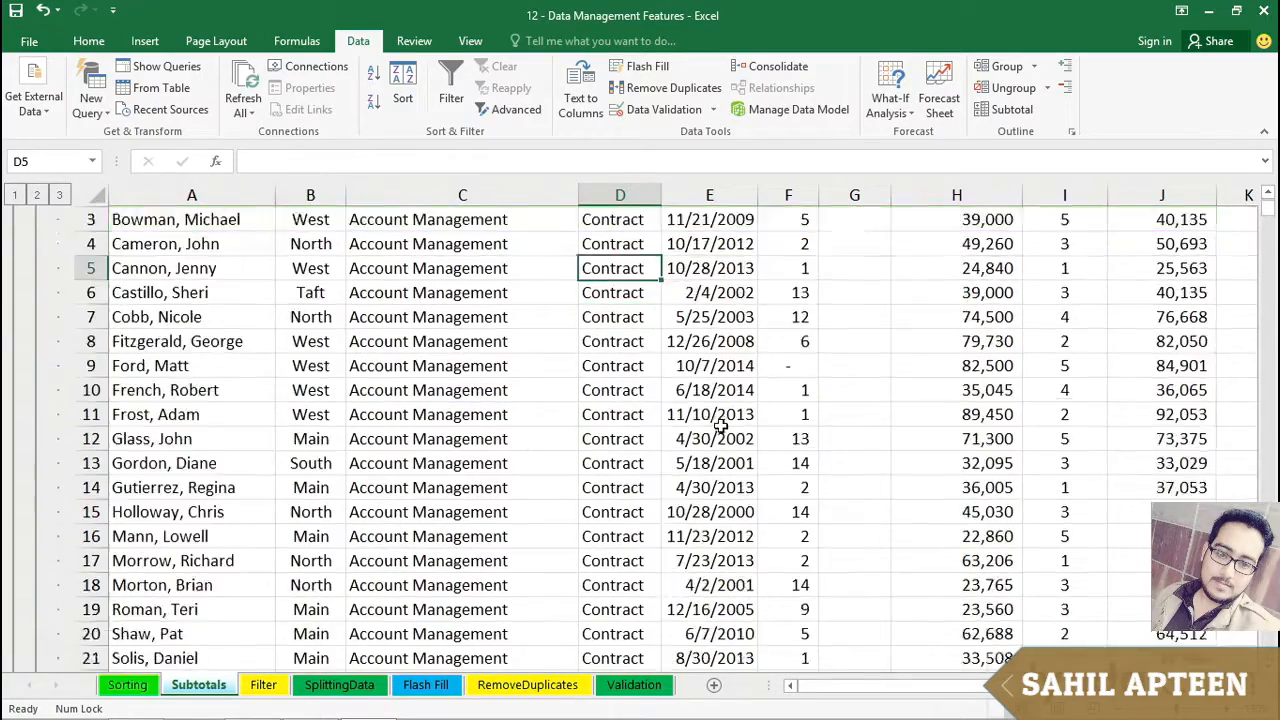
{"action": "scroll", "coordinate": [718, 424], "scroll_direction": "down", "scroll_amount": 20}
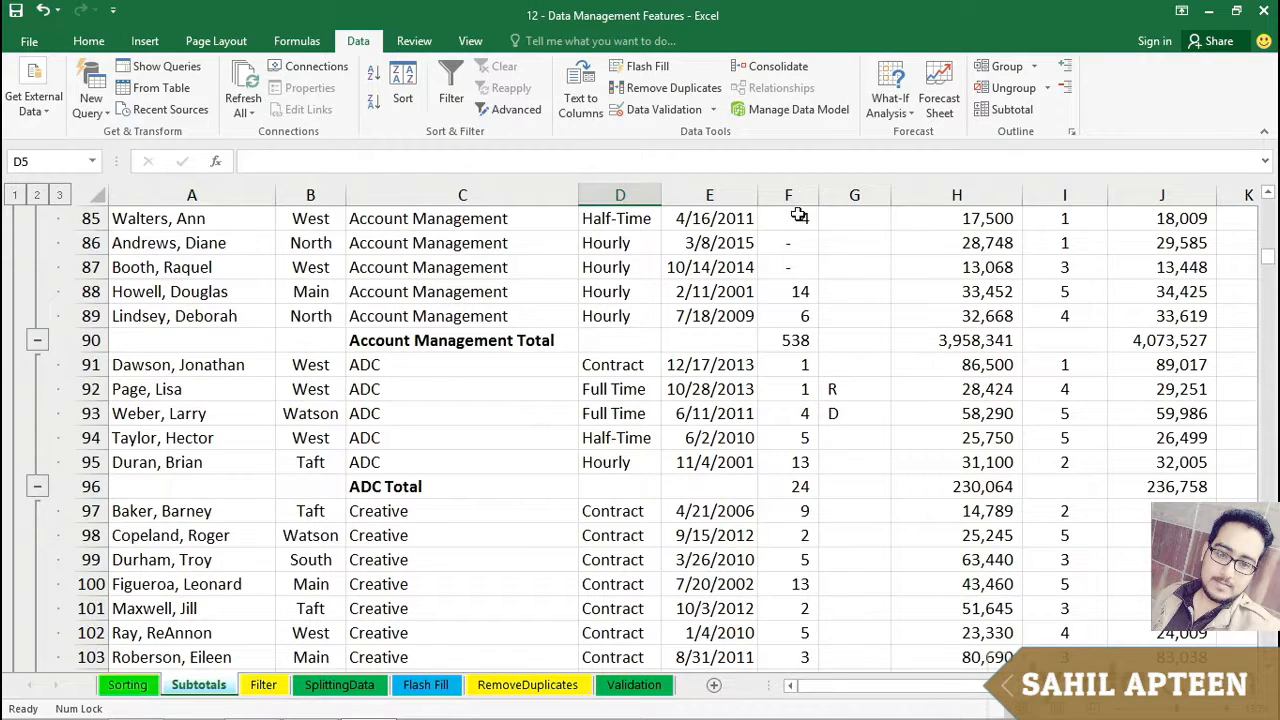
{"action": "left_click", "coordinate": [779, 340]}
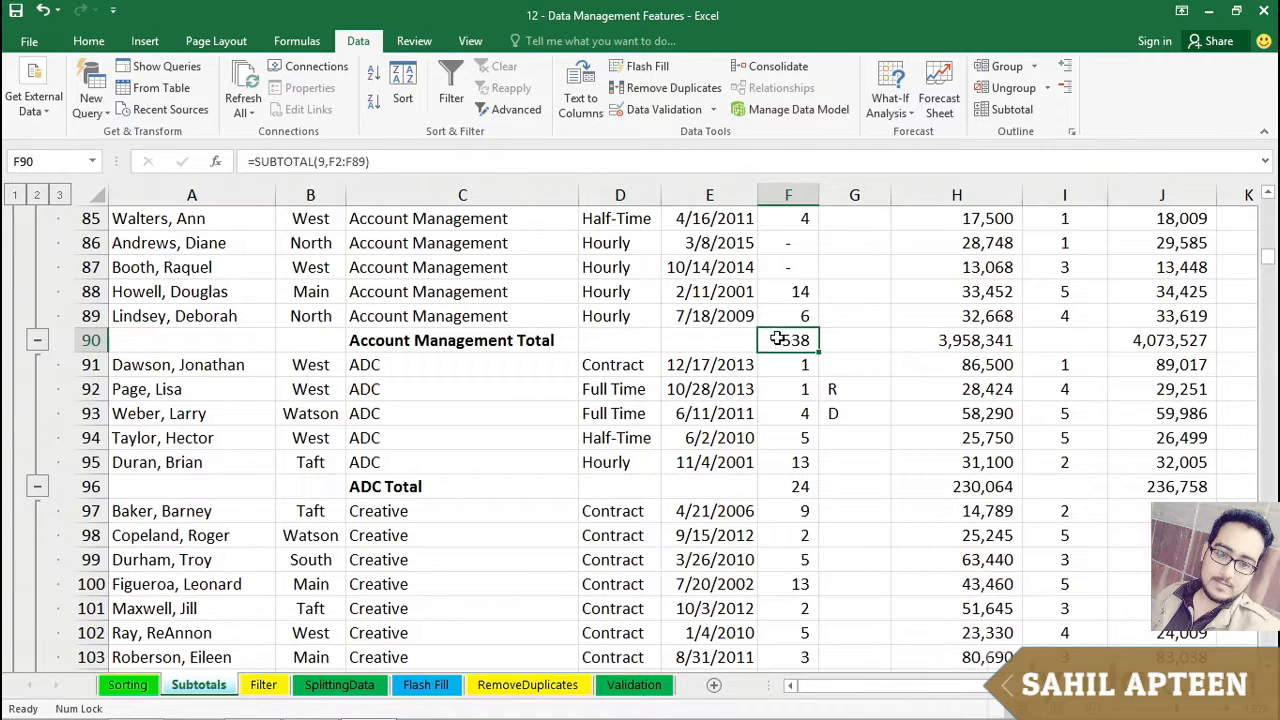
{"action": "left_click", "coordinate": [960, 341]}
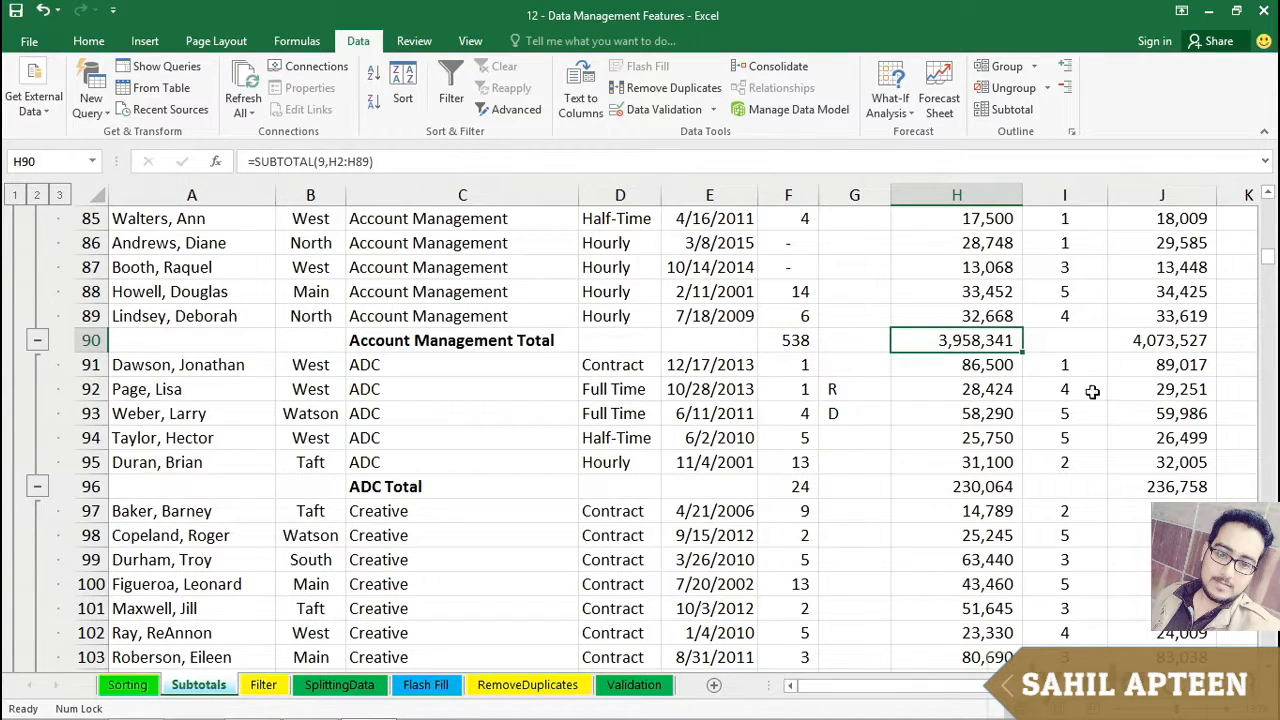
{"action": "left_click", "coordinate": [1145, 342]}
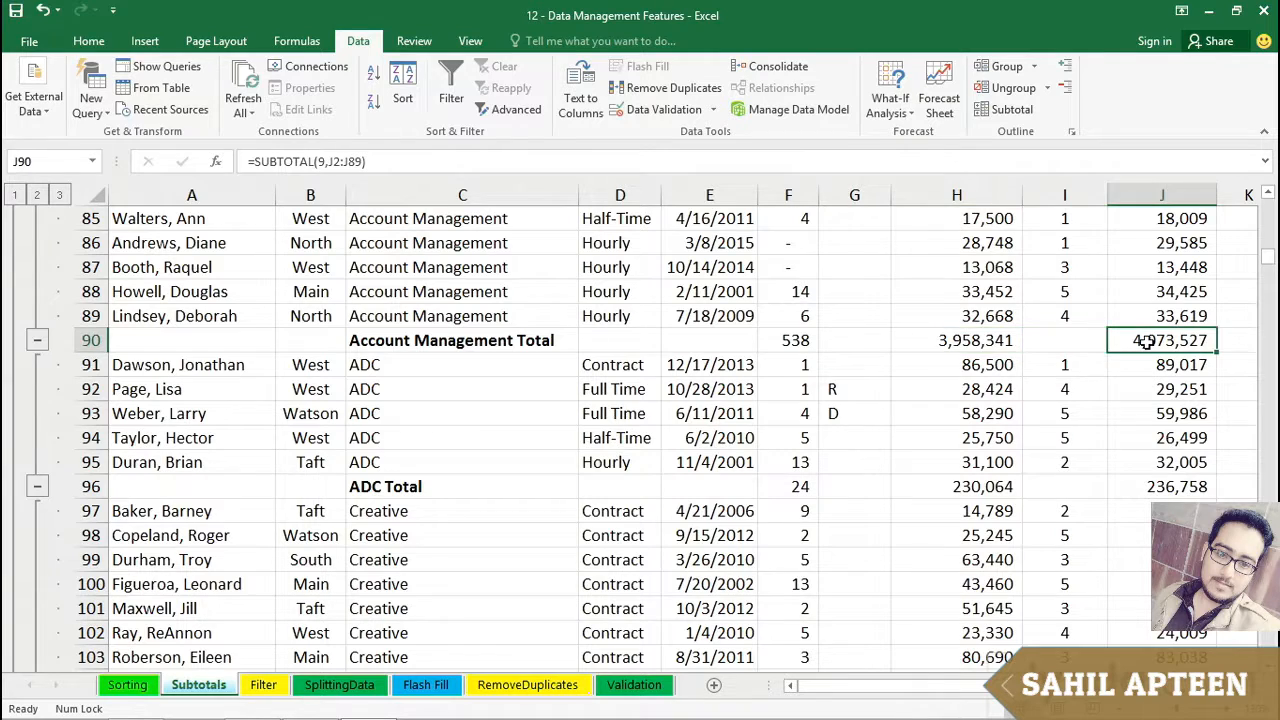
{"action": "left_click", "coordinate": [992, 340]}
{"action": "left_click", "coordinate": [776, 340]}
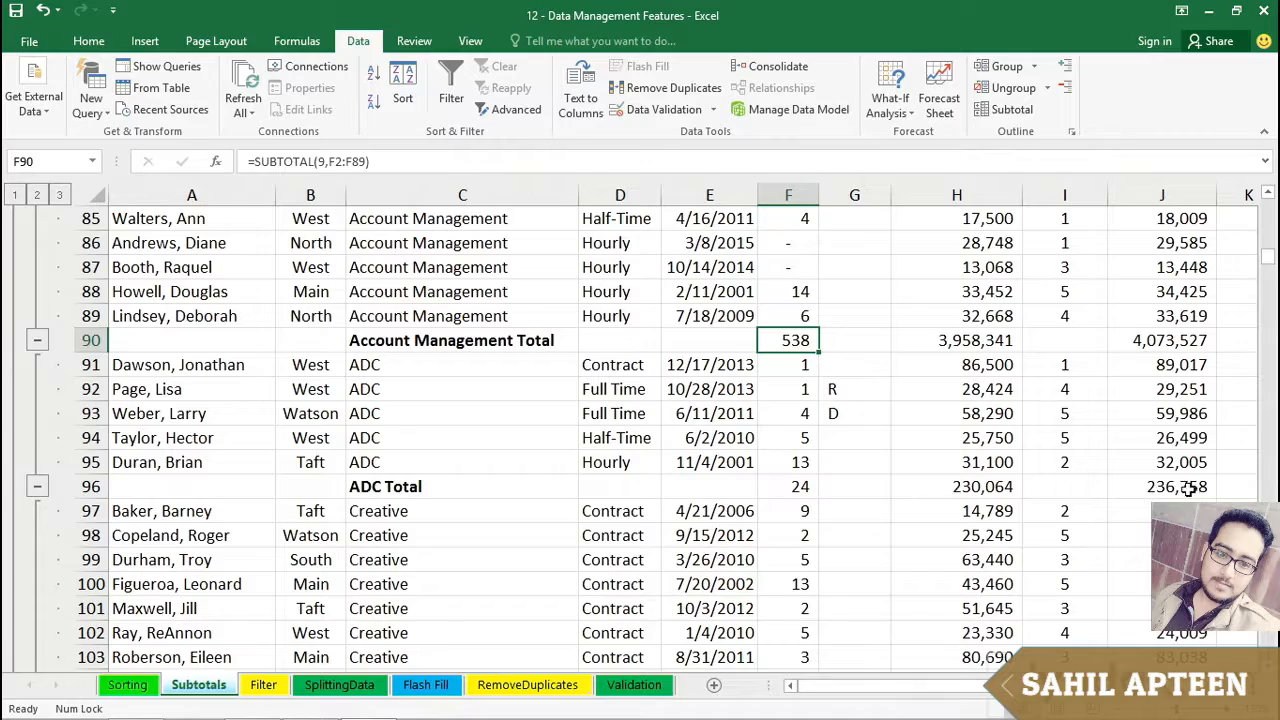
- Look through the total rows of the departments down to Environmental Health/Safety and return to the top of the list
{"action": "scroll", "coordinate": [465, 478], "scroll_direction": "down", "scroll_amount": 4}
{"action": "scroll", "coordinate": [465, 478], "scroll_direction": "down", "scroll_amount": 9}
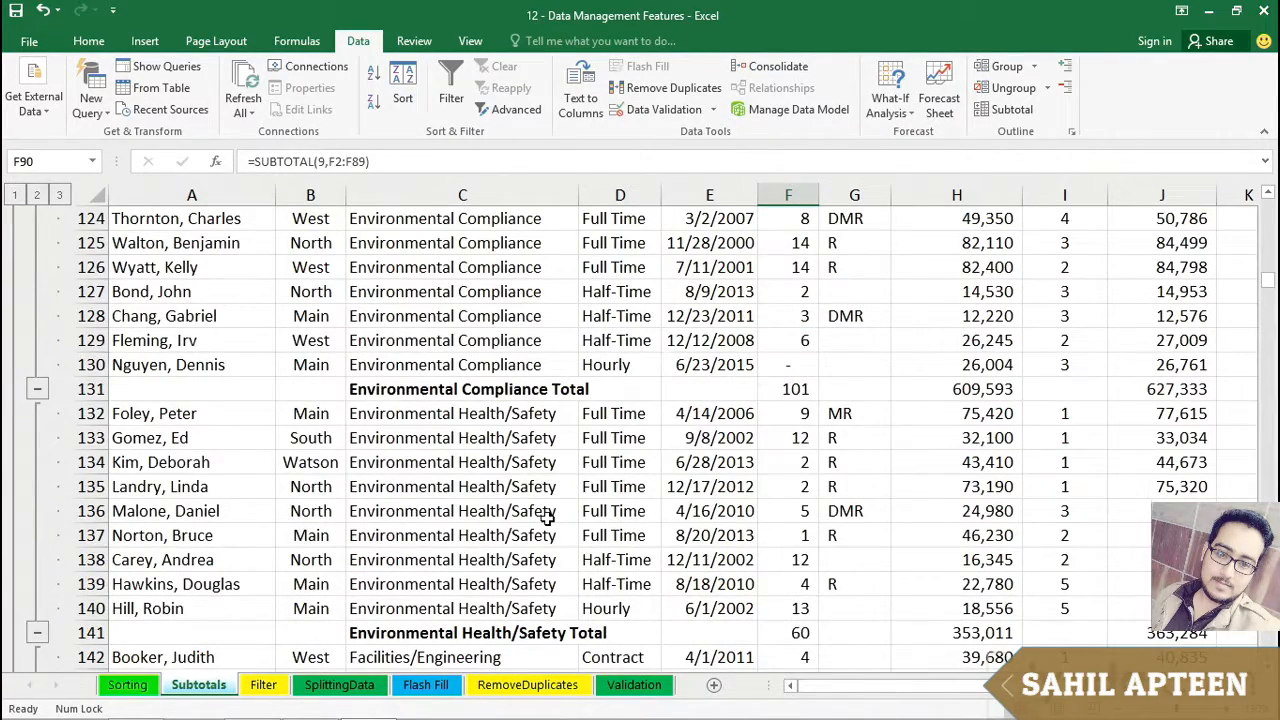
{"action": "scroll", "coordinate": [547, 518], "scroll_direction": "up", "scroll_amount": 9}
{"action": "scroll", "coordinate": [547, 518], "scroll_direction": "up", "scroll_amount": 20}
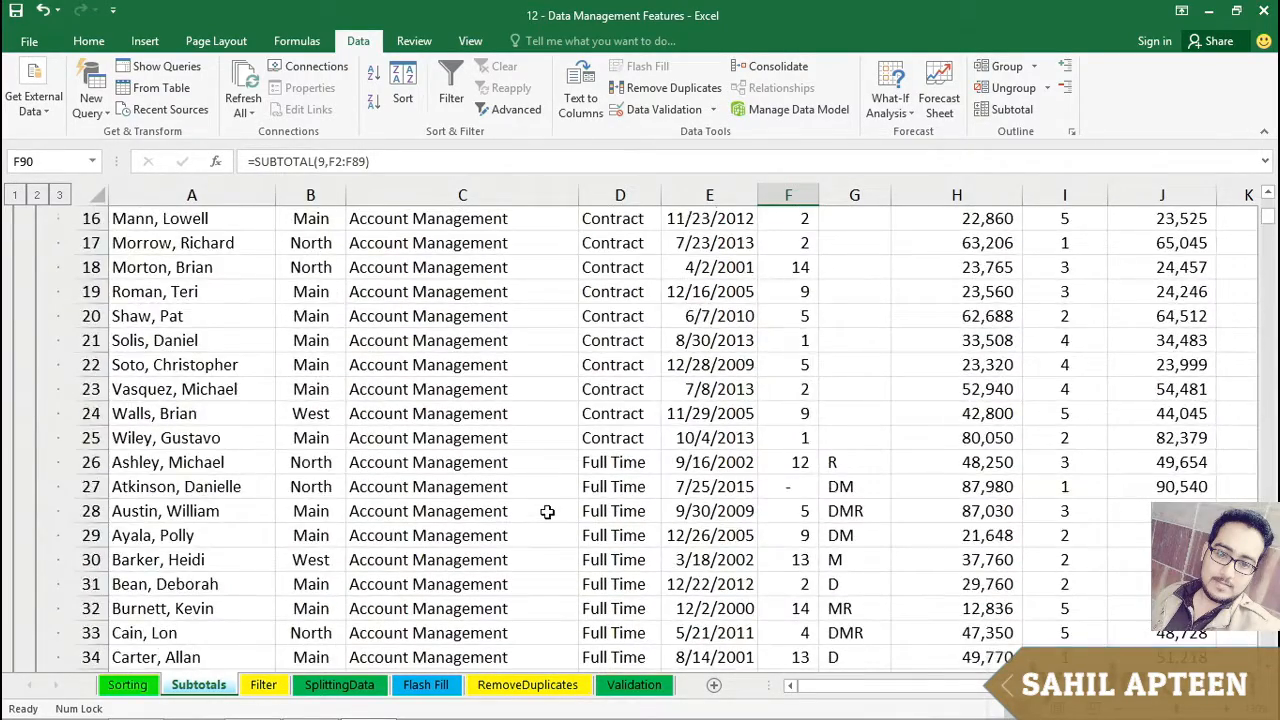
{"action": "scroll", "coordinate": [547, 511], "scroll_direction": "up", "scroll_amount": 5}
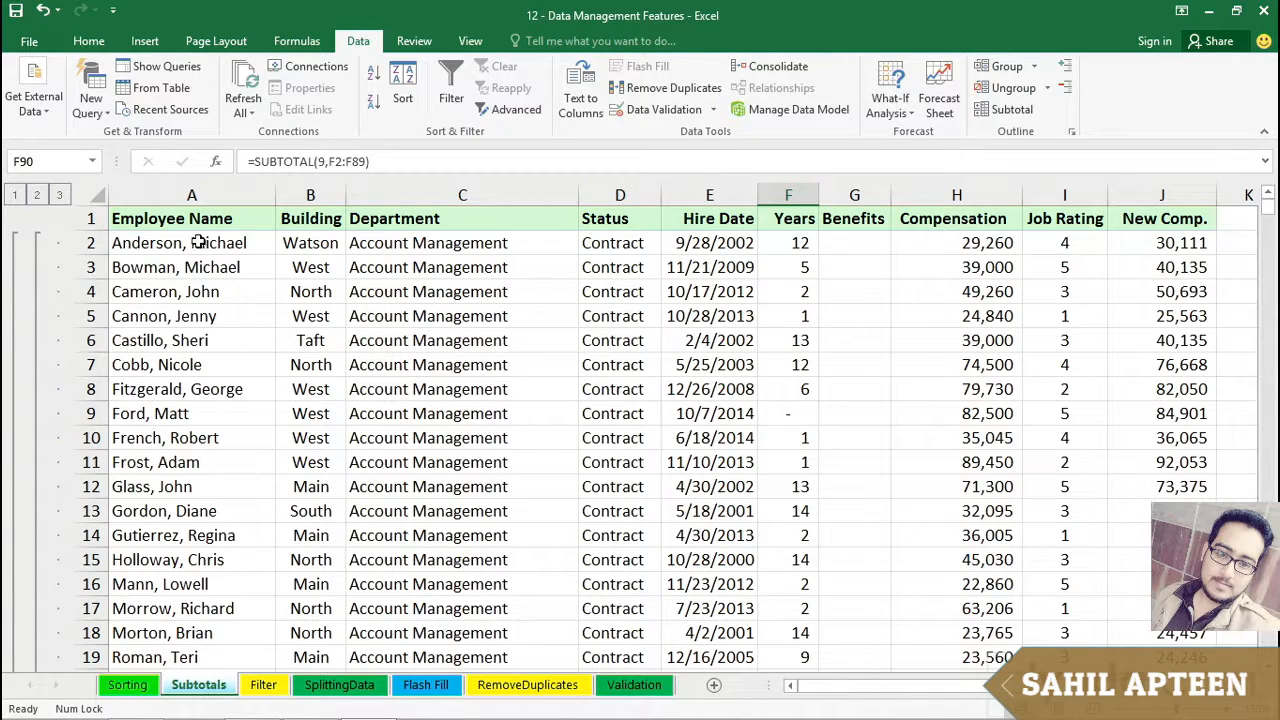
- Switch the outline between department totals, grand total only and full detail, finishing with only the department totals shown
{"action": "left_click", "coordinate": [37, 195]}
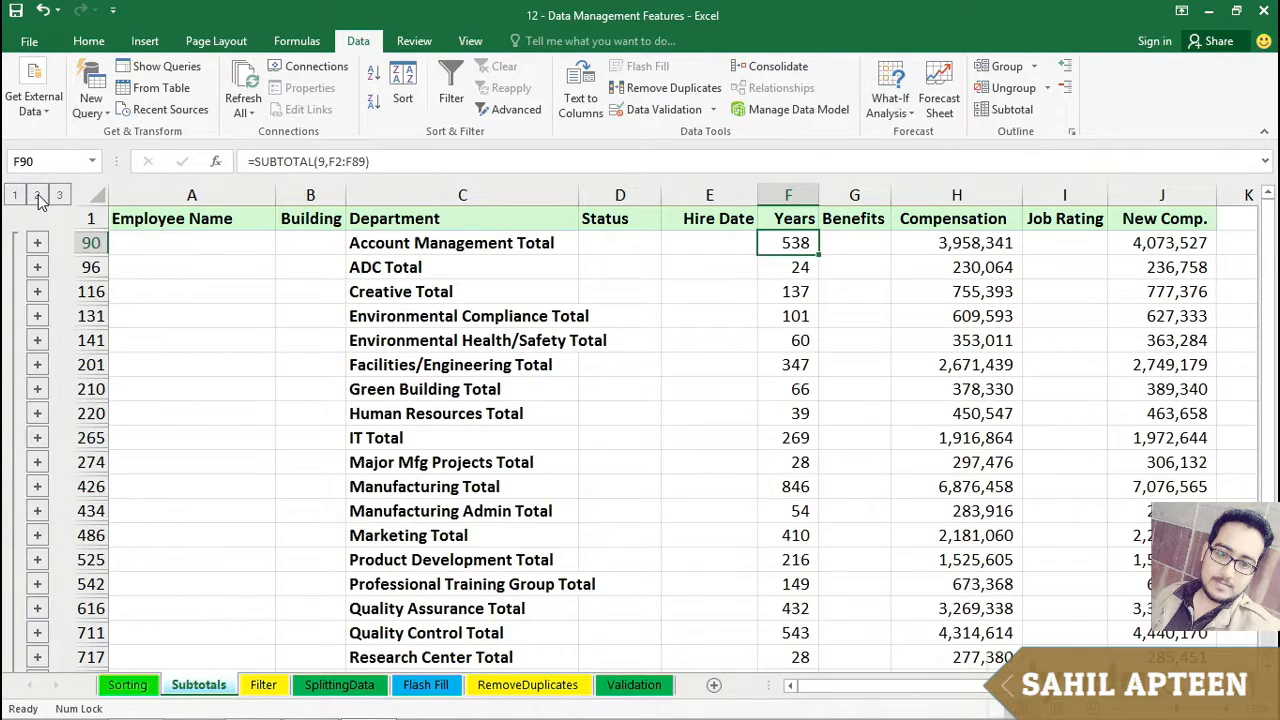
{"action": "scroll", "coordinate": [524, 437], "scroll_direction": "down", "scroll_amount": 3}
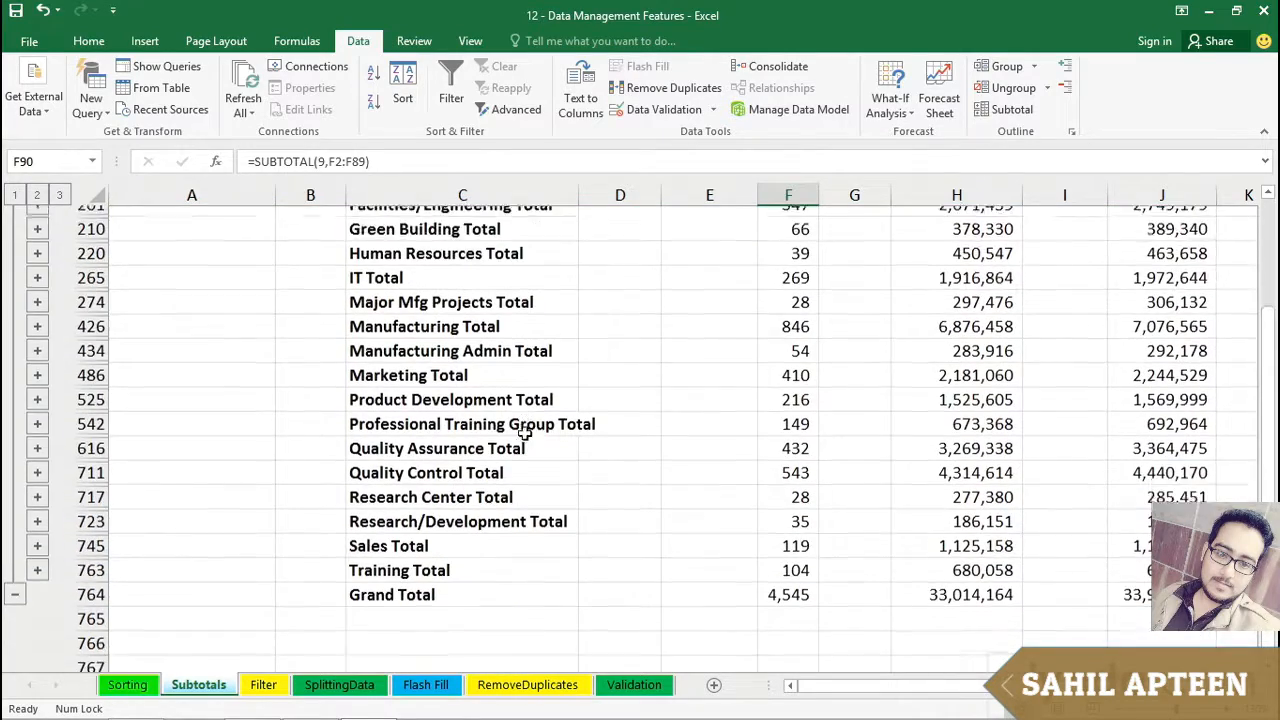
{"action": "scroll", "coordinate": [522, 430], "scroll_direction": "up", "scroll_amount": 3}
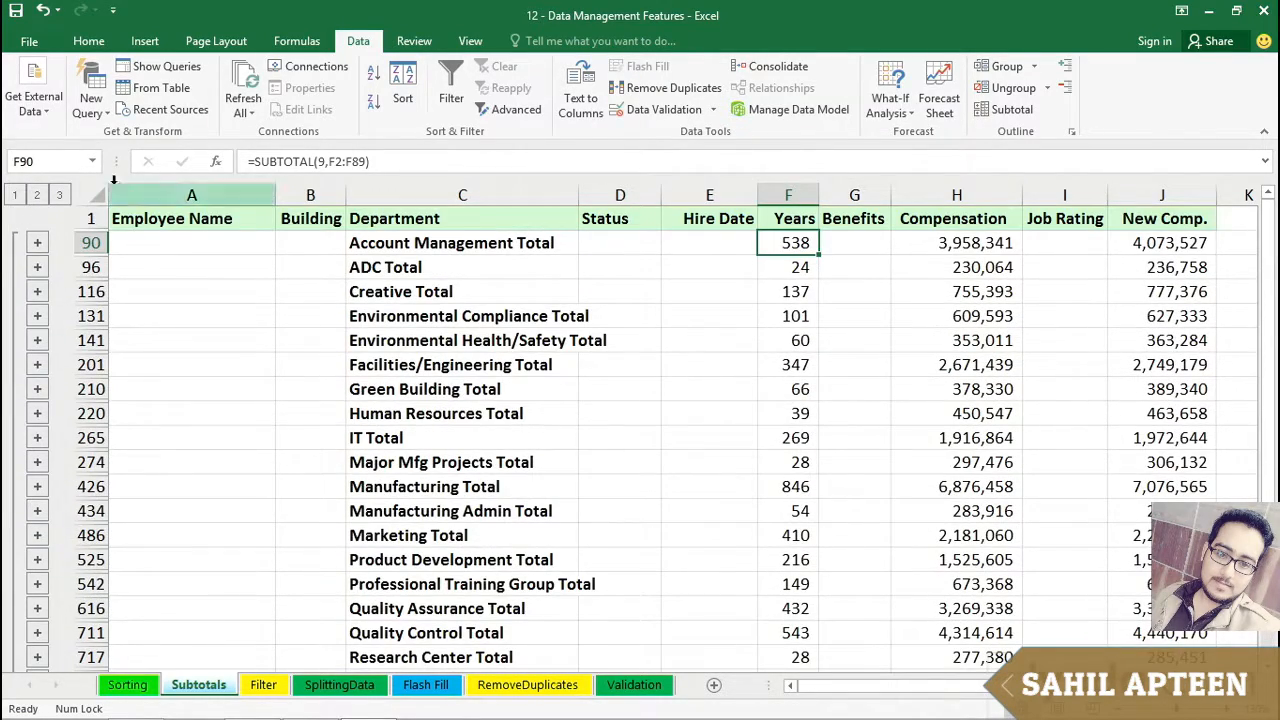
{"action": "left_click", "coordinate": [14, 194]}
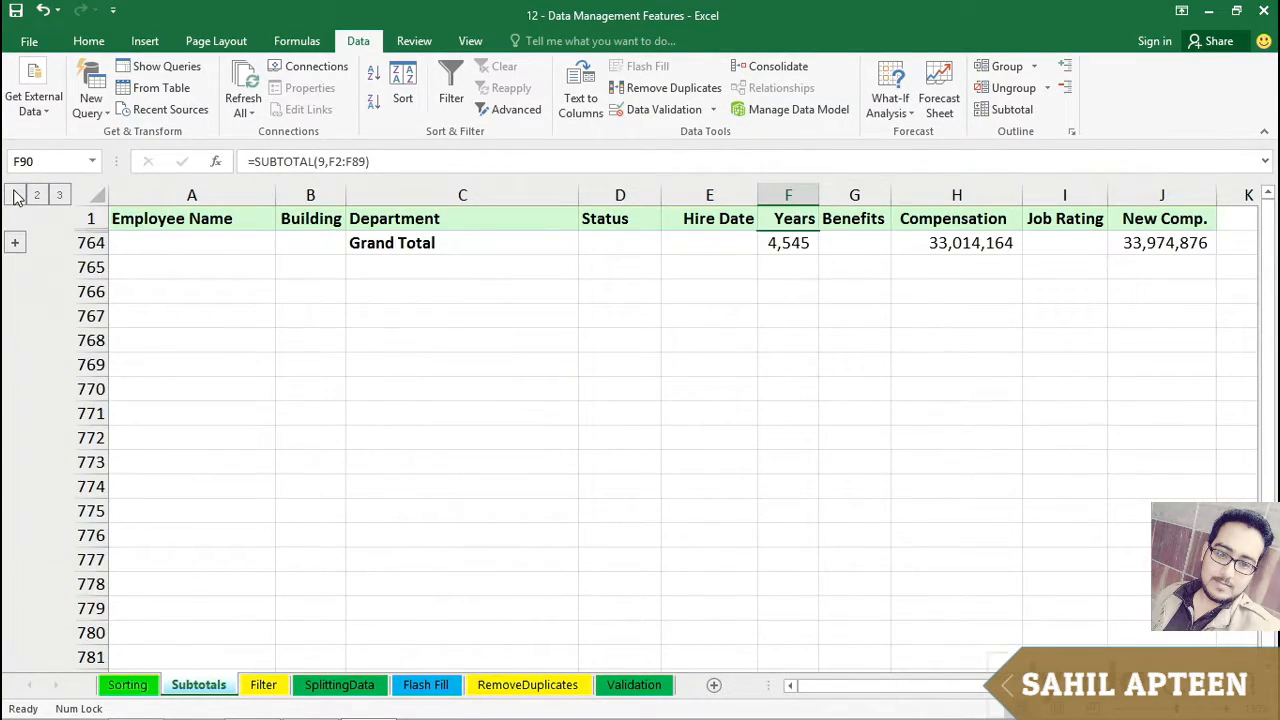
{"action": "left_click", "coordinate": [37, 195]}
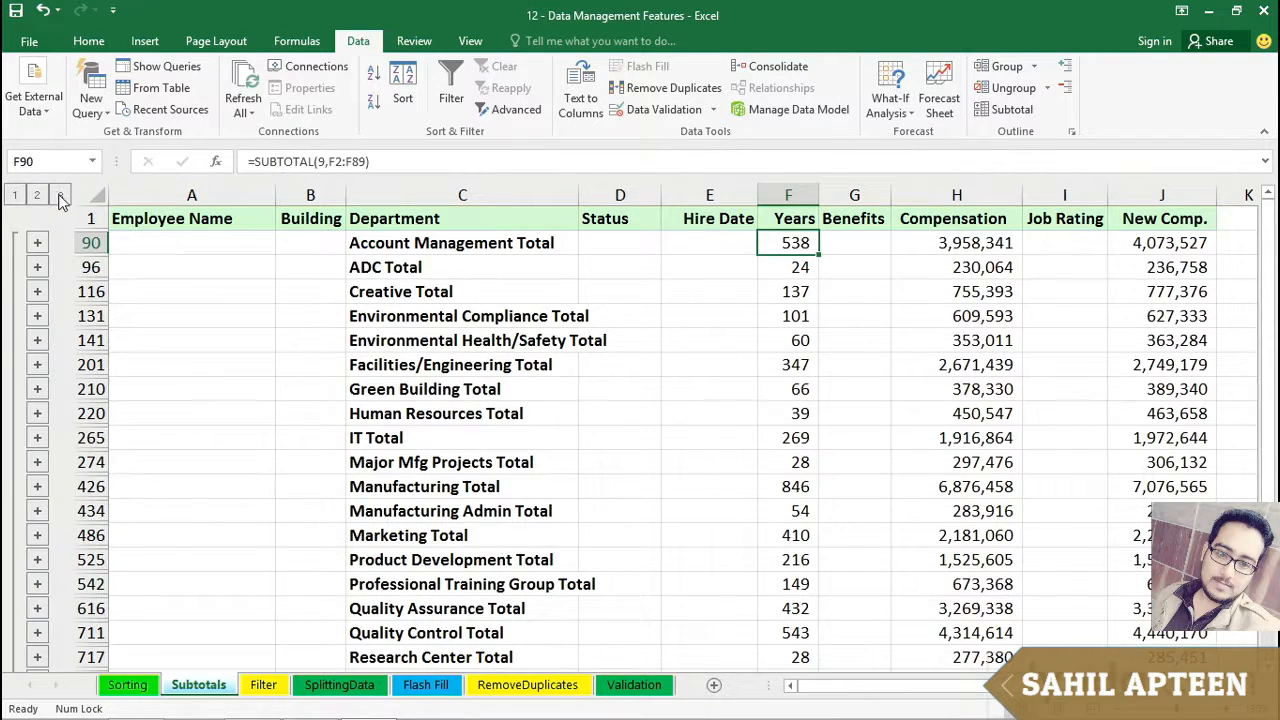
{"action": "left_click", "coordinate": [59, 195]}
{"action": "left_click", "coordinate": [37, 195]}
- Expand the Environmental Compliance group to view its employee rows, and collapse it again
{"action": "left_click", "coordinate": [37, 316]}
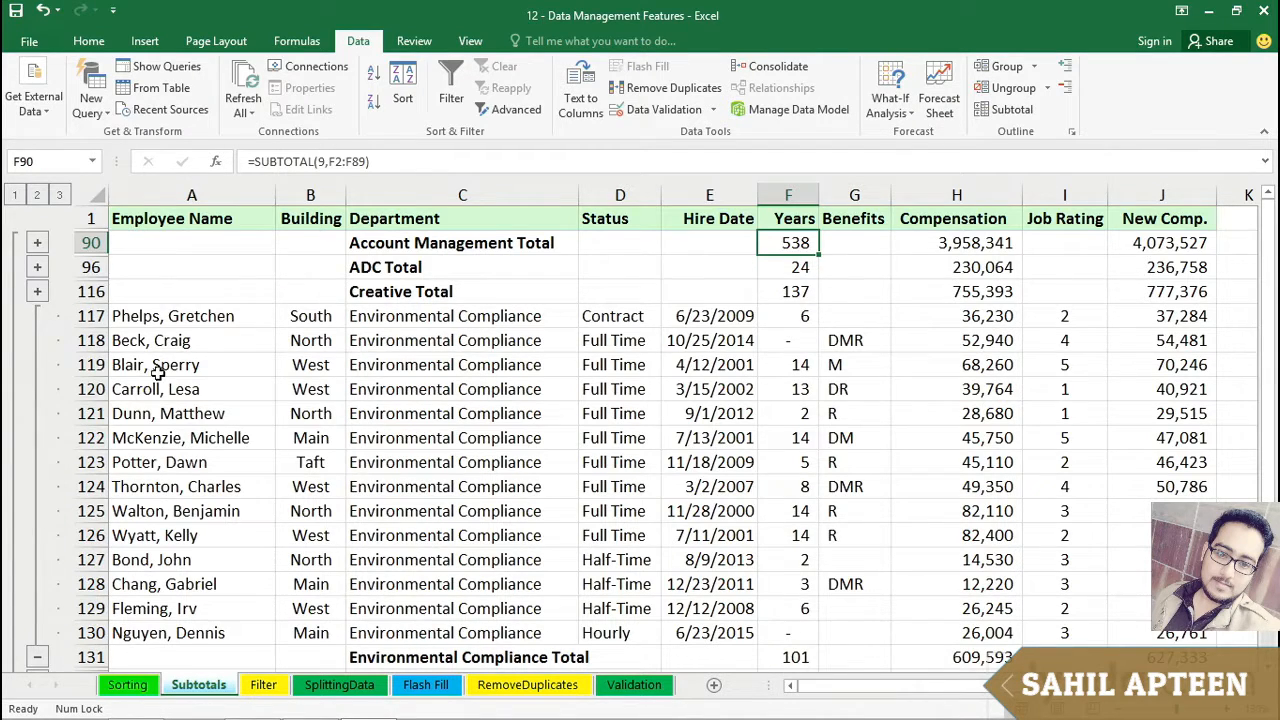
{"action": "scroll", "coordinate": [155, 370], "scroll_direction": "down", "scroll_amount": 3}
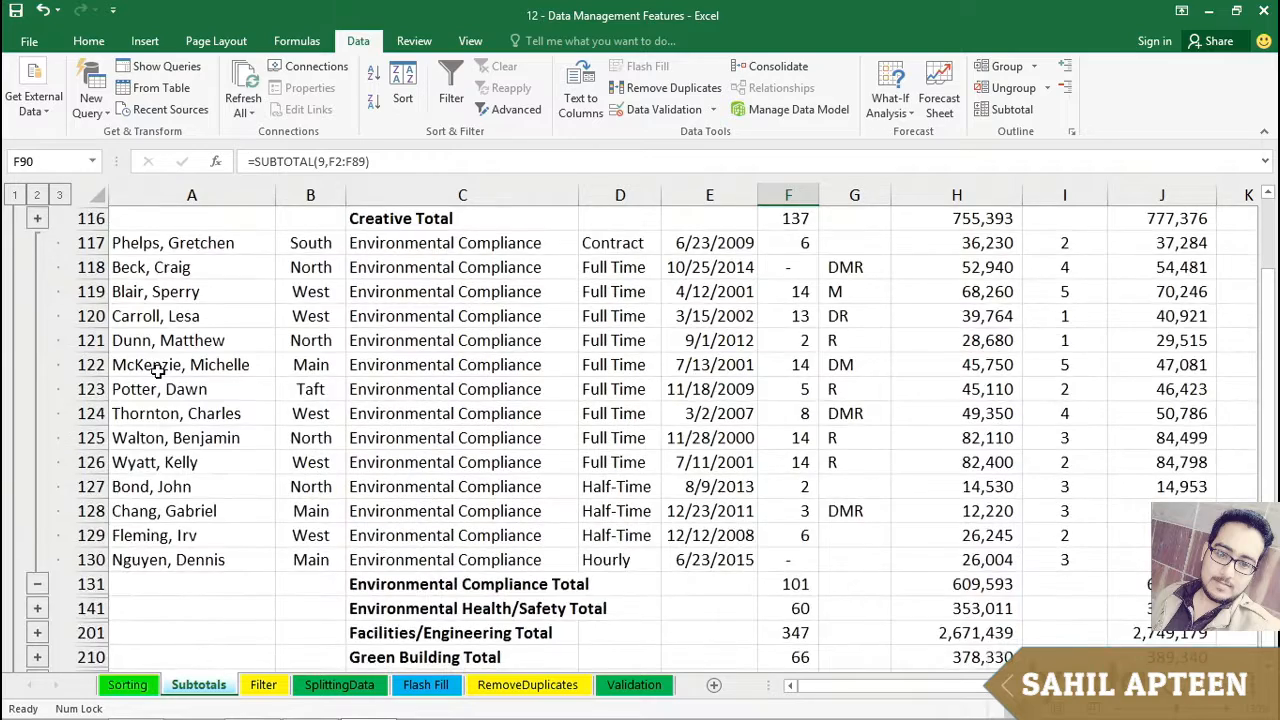
{"action": "scroll", "coordinate": [155, 370], "scroll_direction": "down", "scroll_amount": 1}
{"action": "scroll", "coordinate": [155, 370], "scroll_direction": "up", "scroll_amount": 1}
{"action": "left_click", "coordinate": [38, 584]}
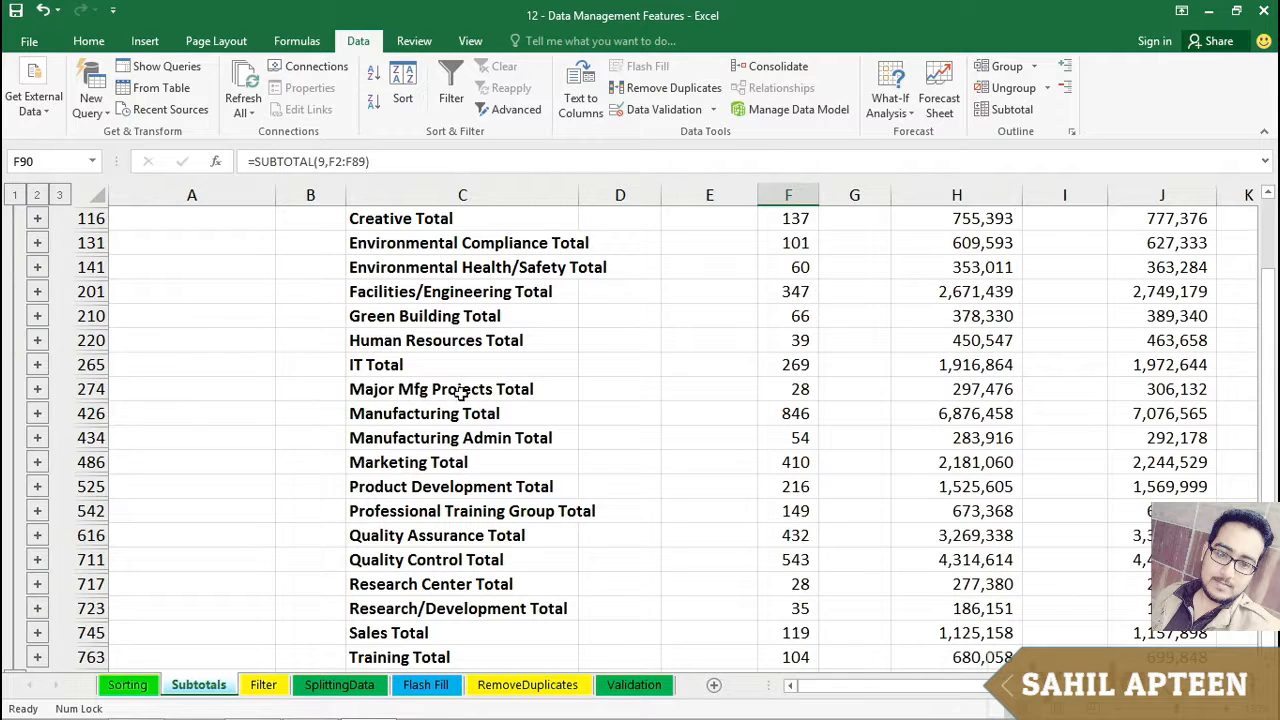
- Widen the Department column so the longest department total labels fit inside it
{"action": "left_click", "coordinate": [474, 340]}
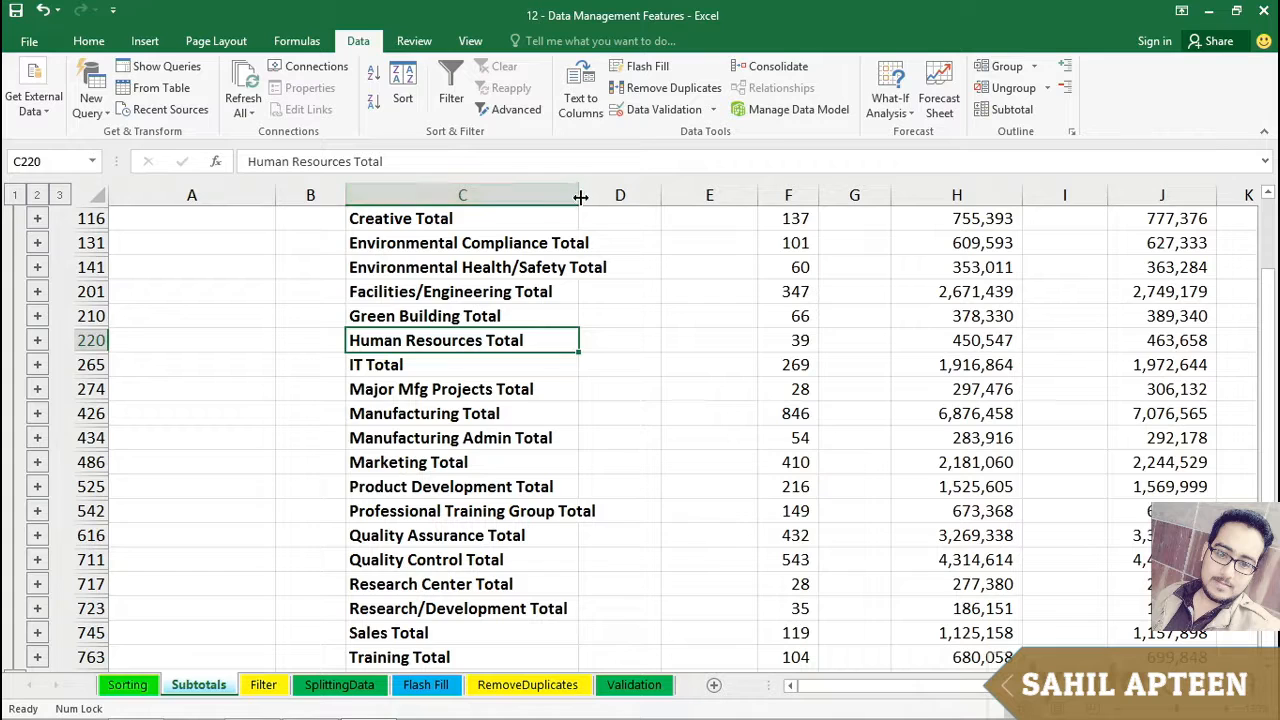
{"action": "left_click_drag", "start_coordinate": [578, 194], "coordinate": [614, 194]}
{"action": "left_click", "coordinate": [540, 242]}
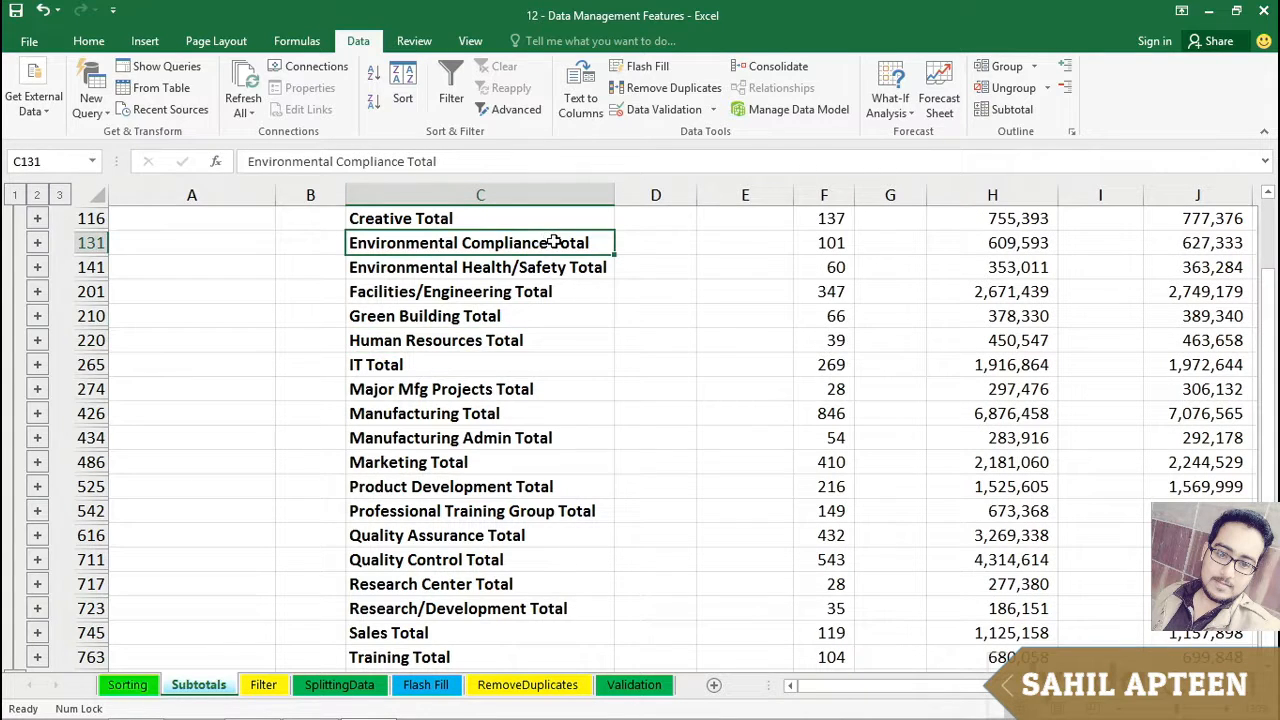
{"action": "scroll", "coordinate": [545, 242], "scroll_direction": "up", "scroll_amount": 1}
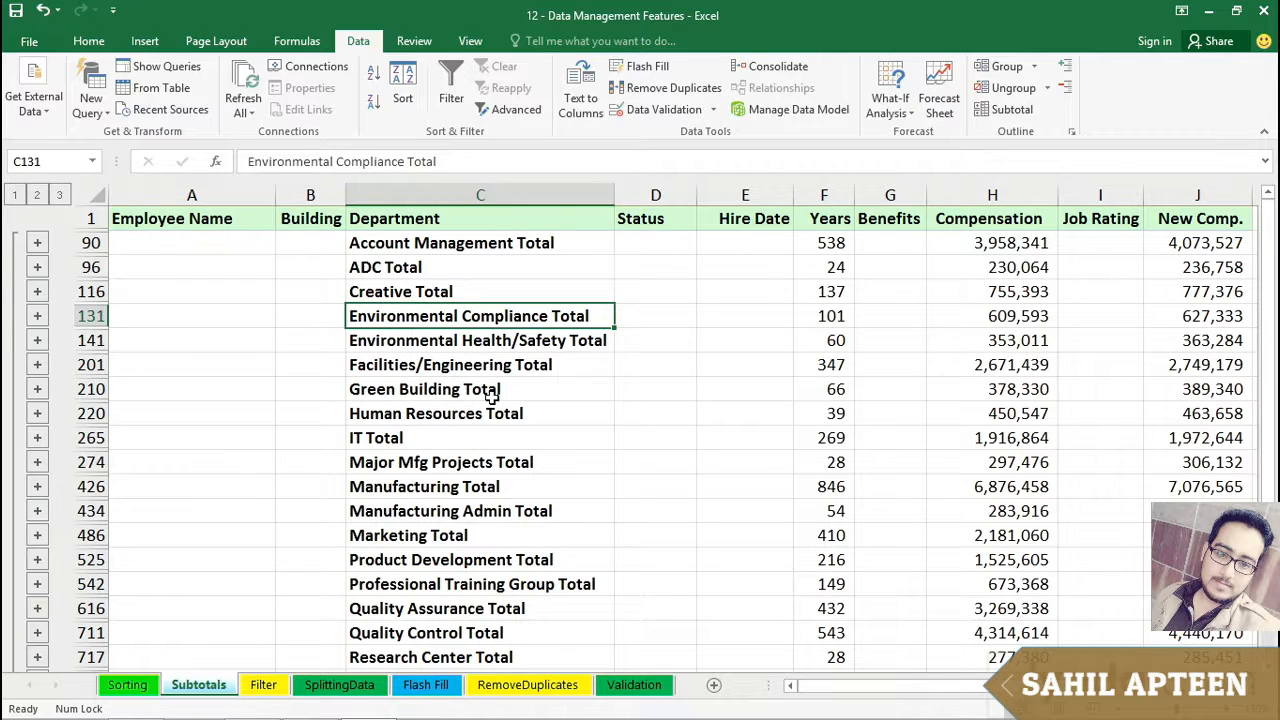
- Add Sum subtotals at each change in Status without replacing the current subtotals, and fit the Status column to its total labels
{"action": "left_click", "coordinate": [1008, 118]}
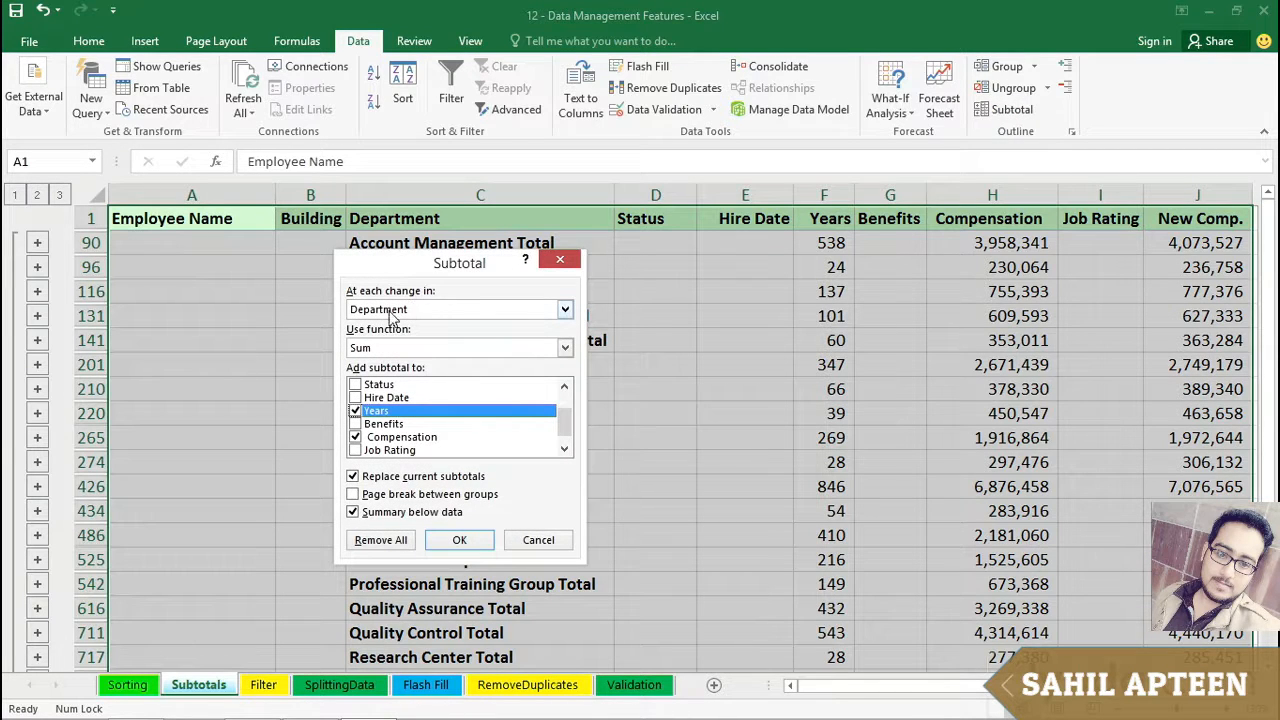
{"action": "left_click", "coordinate": [564, 311]}
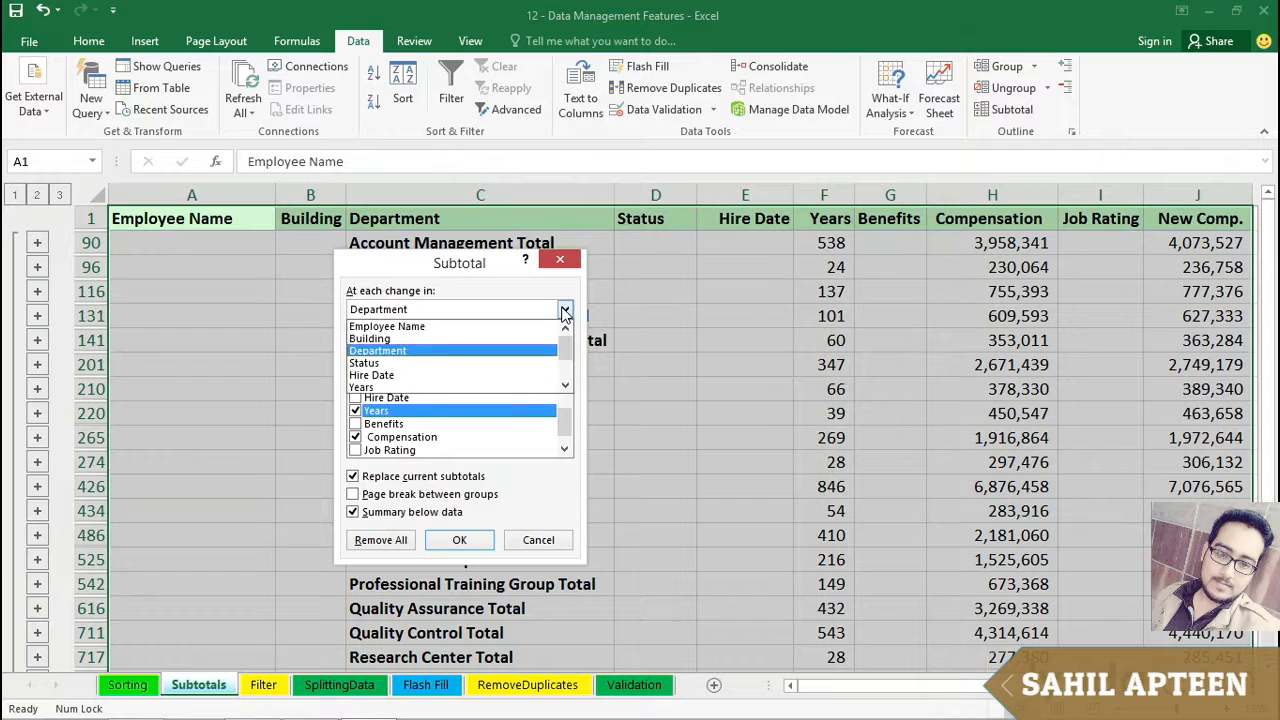
{"action": "left_click", "coordinate": [408, 363]}
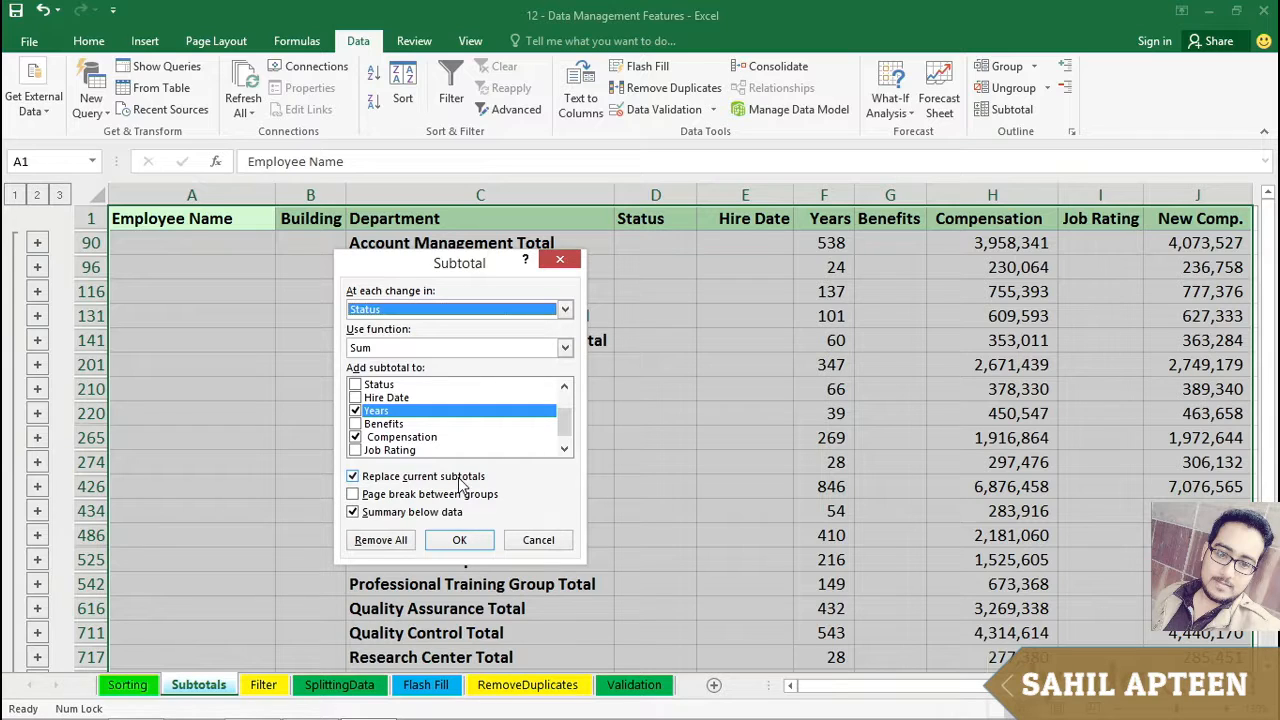
{"action": "left_click", "coordinate": [354, 478]}
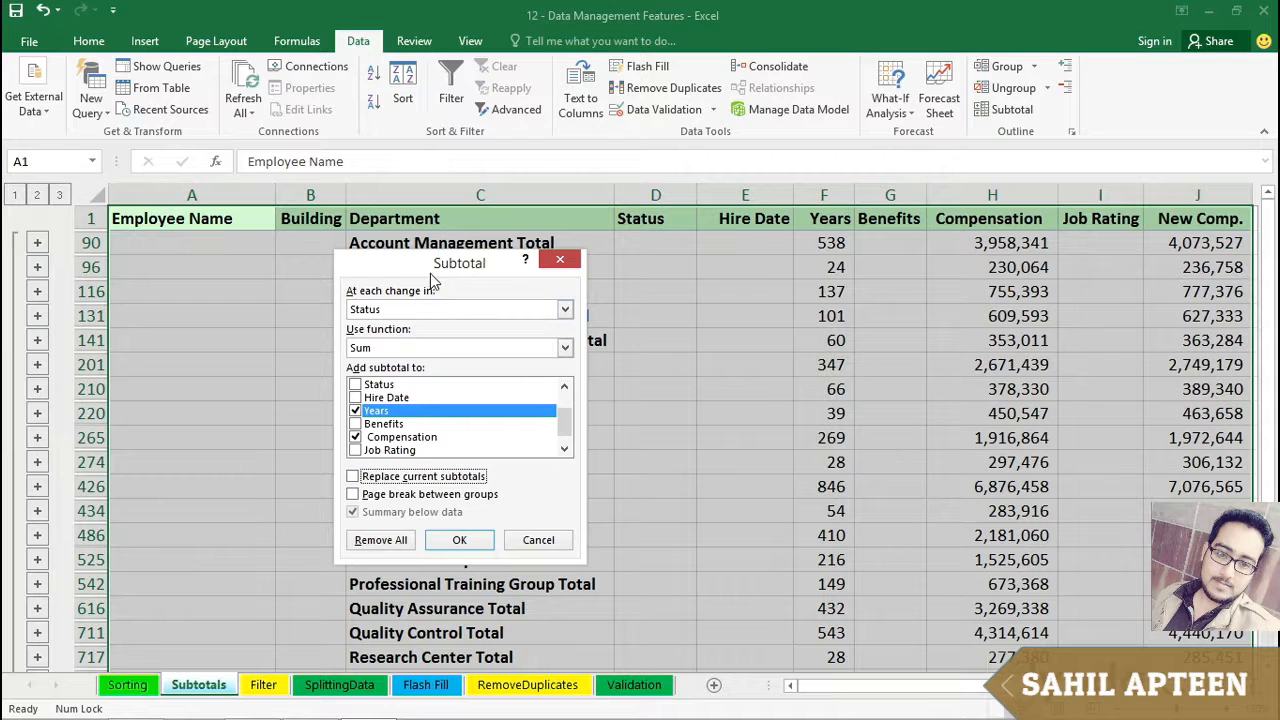
{"action": "left_click_drag", "start_coordinate": [433, 280], "coordinate": [800, 278]}
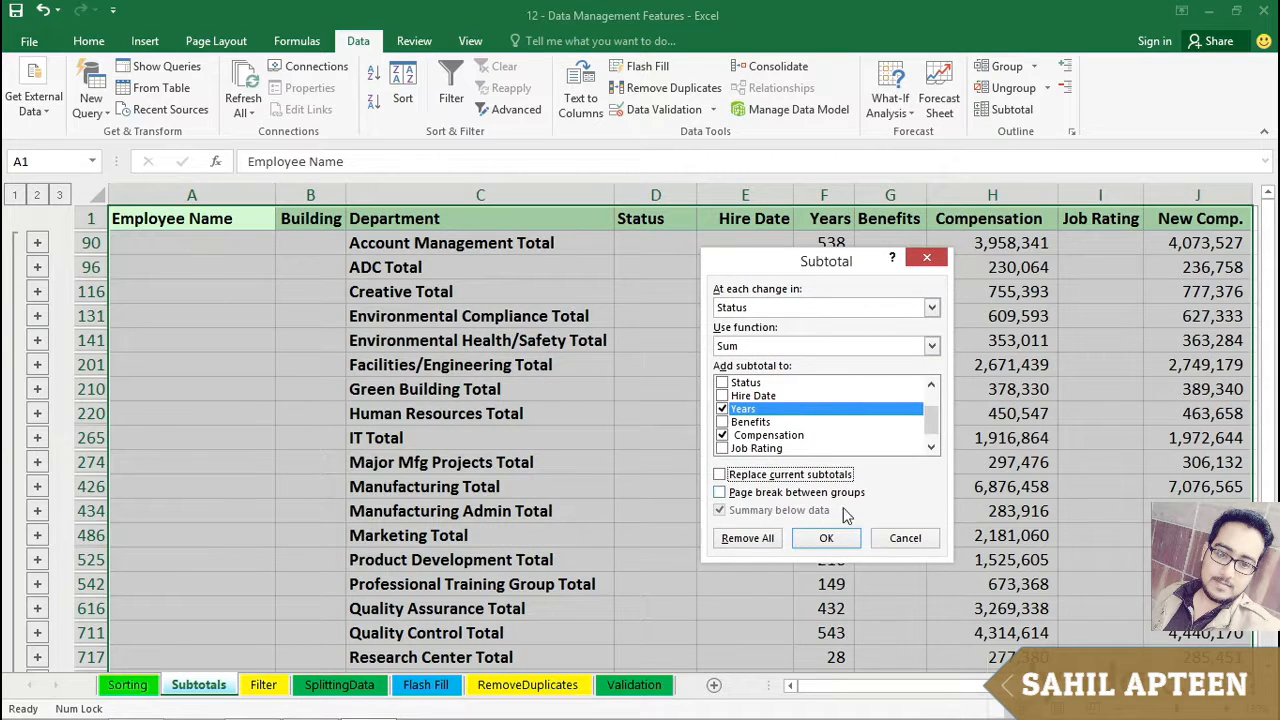
{"action": "left_click", "coordinate": [826, 540]}
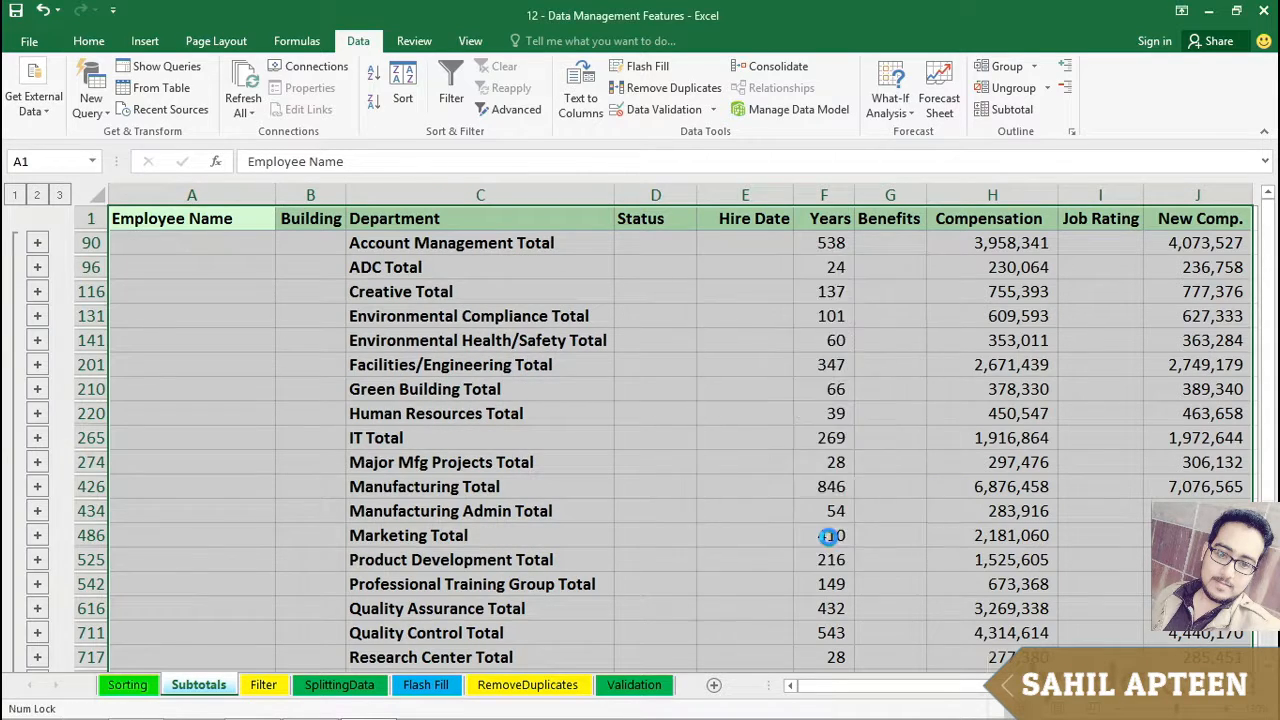
{"action": "left_click", "coordinate": [832, 507]}
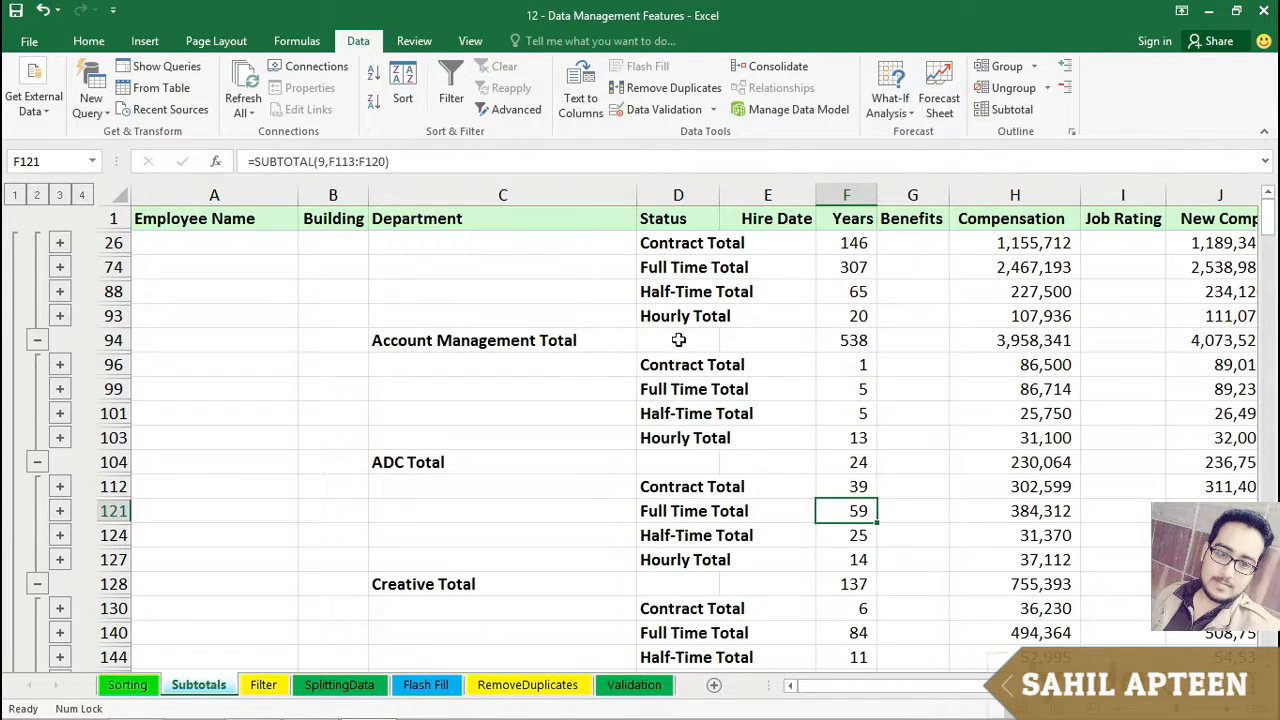
{"action": "double_click", "coordinate": [719, 195]}
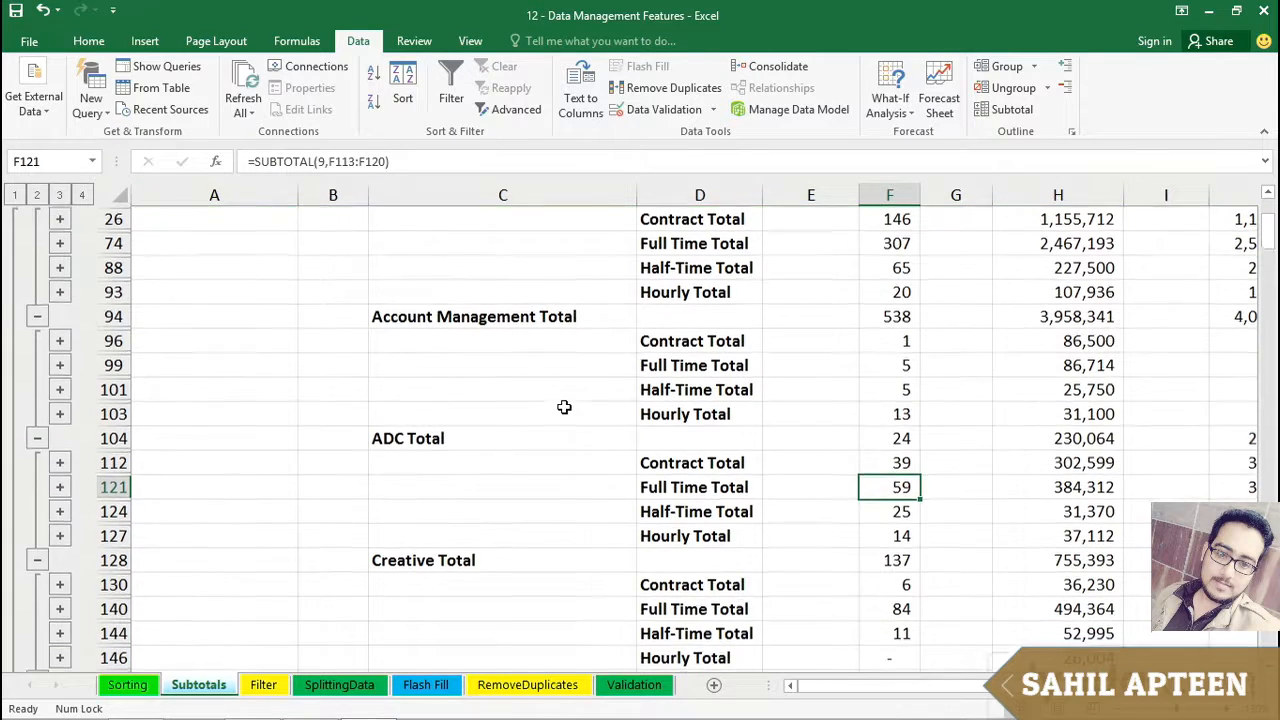
- Look through the status totals within each department, highlighting those of Environmental Health/Safety and Human Resources
{"action": "scroll", "coordinate": [567, 410], "scroll_direction": "down", "scroll_amount": 3}
{"action": "scroll", "coordinate": [564, 407], "scroll_direction": "down", "scroll_amount": 1}
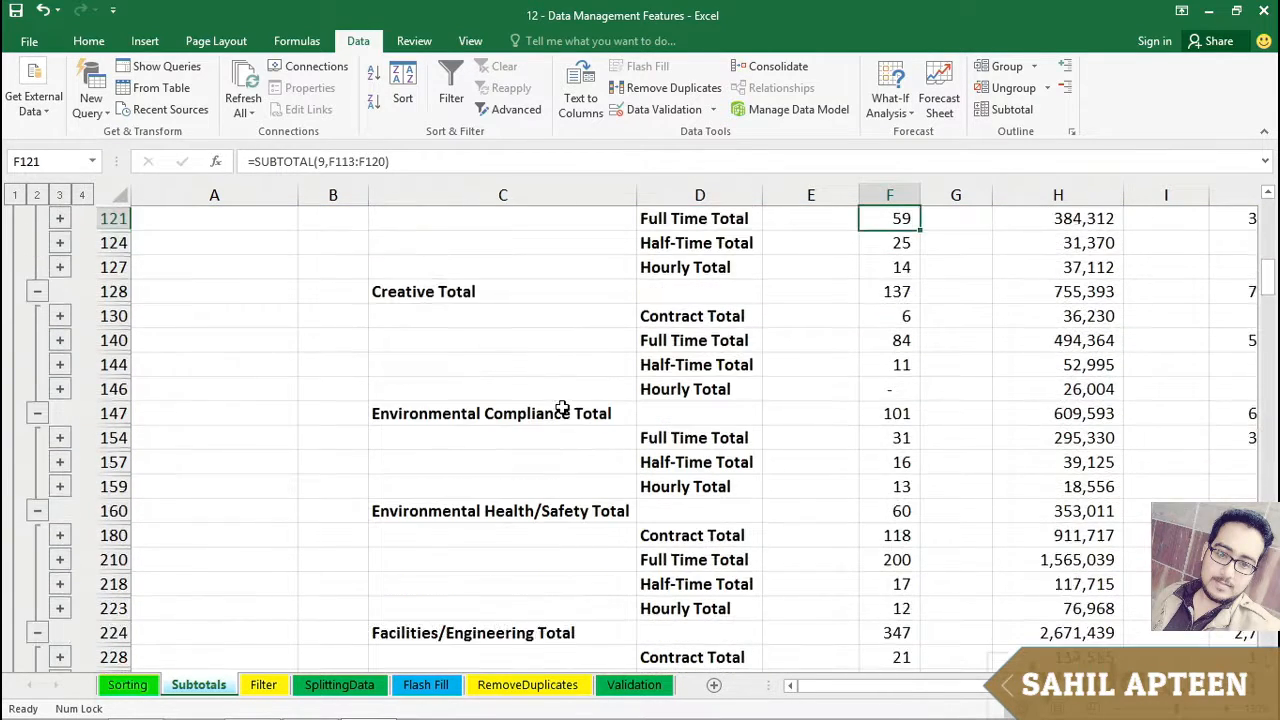
{"action": "left_click_drag", "start_coordinate": [687, 437], "coordinate": [686, 486]}
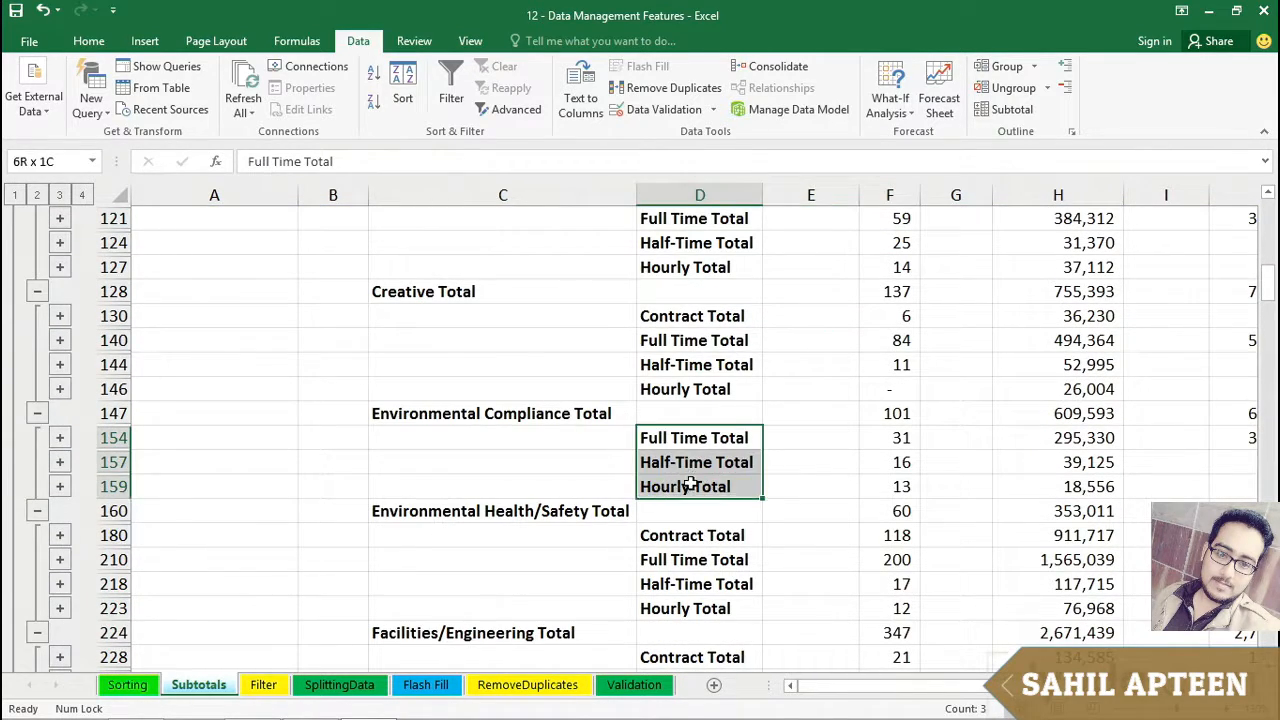
{"action": "scroll", "coordinate": [831, 457], "scroll_direction": "down", "scroll_amount": 3}
{"action": "scroll", "coordinate": [838, 452], "scroll_direction": "down", "scroll_amount": 2}
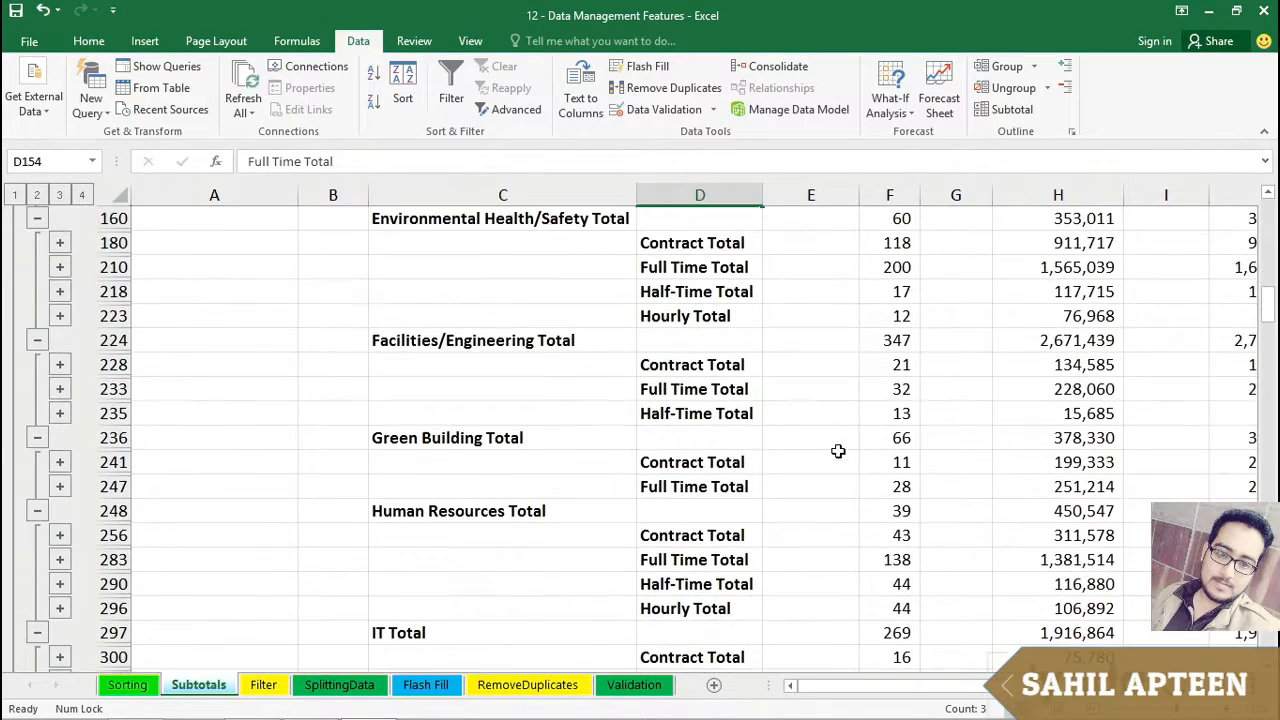
{"action": "left_click_drag", "start_coordinate": [665, 437], "coordinate": [712, 457]}
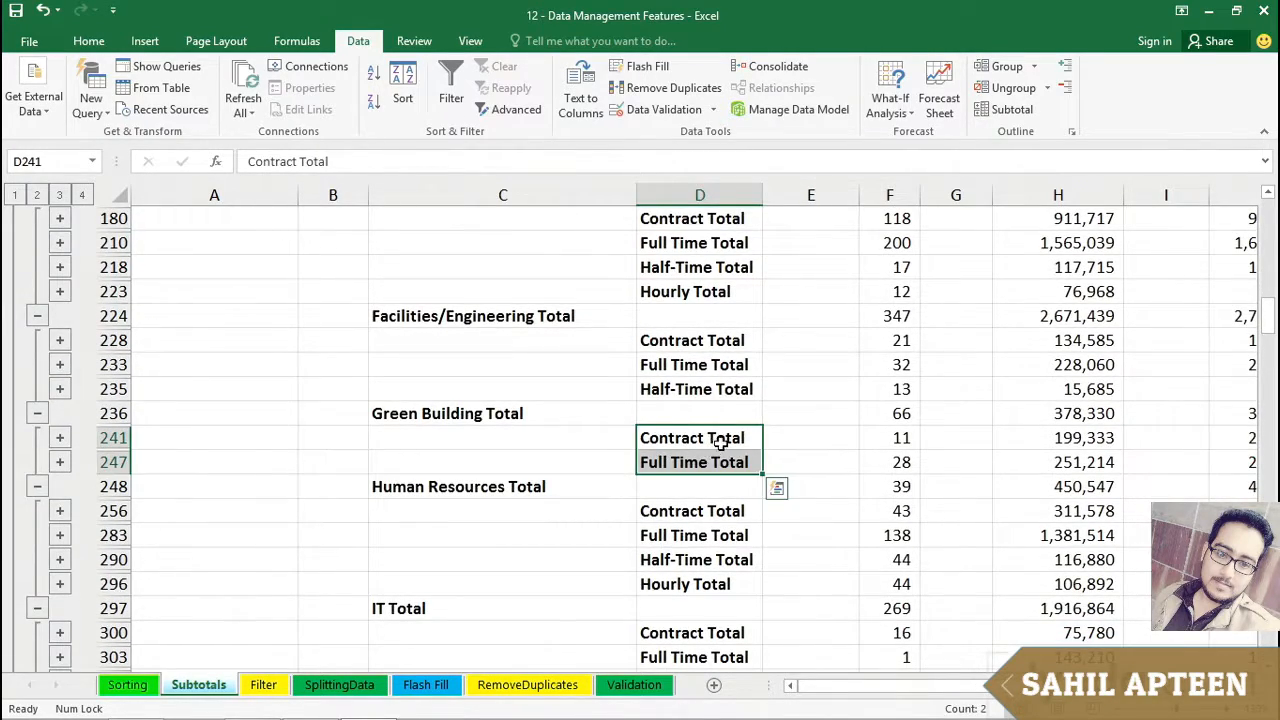
{"action": "scroll", "coordinate": [714, 440], "scroll_direction": "up", "scroll_amount": 3}
{"action": "scroll", "coordinate": [714, 430], "scroll_direction": "up", "scroll_amount": 5}
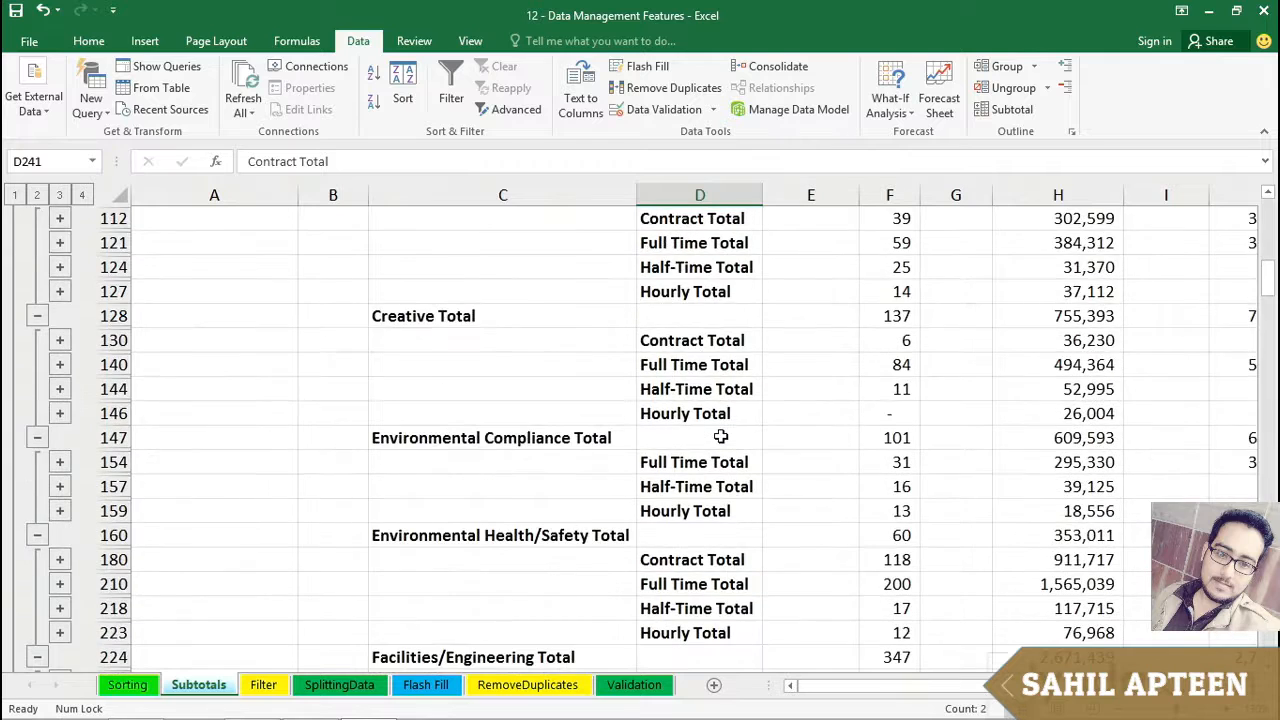
- Show the outline in full detail and examine the status totals and the department total row of Account Management
{"action": "left_click", "coordinate": [82, 196]}
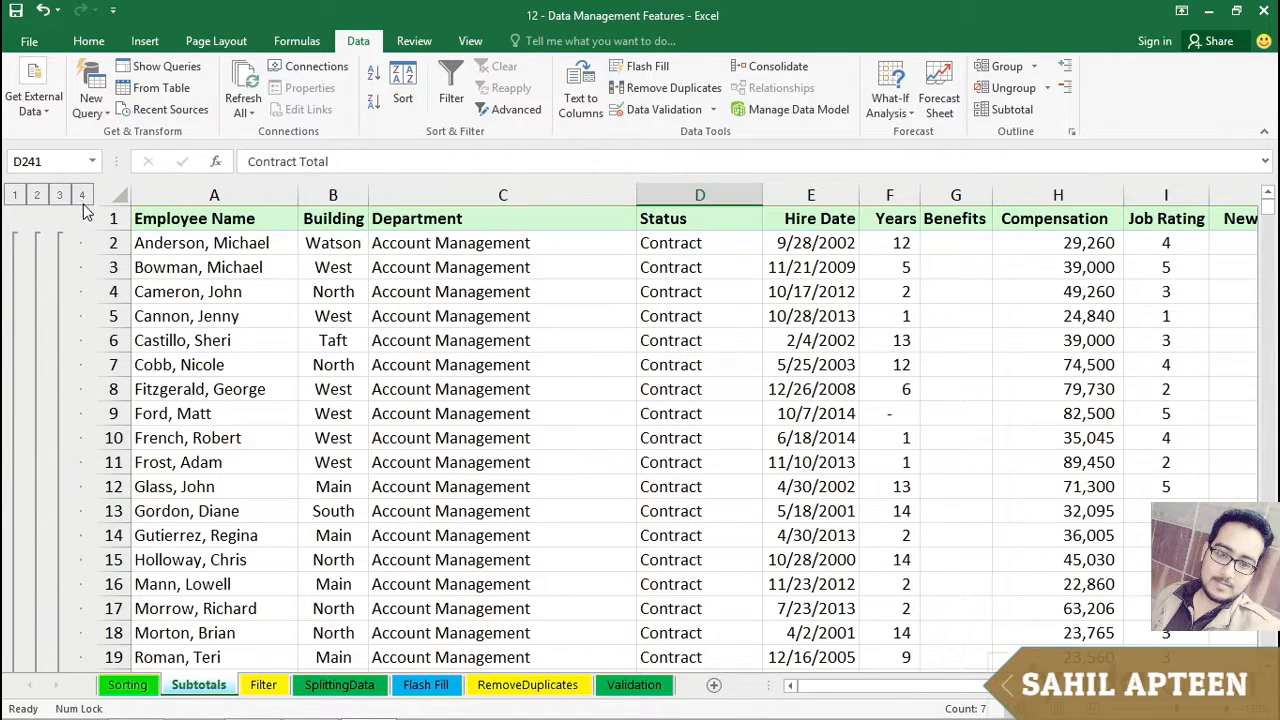
{"action": "scroll", "coordinate": [680, 386], "scroll_direction": "down", "scroll_amount": 6}
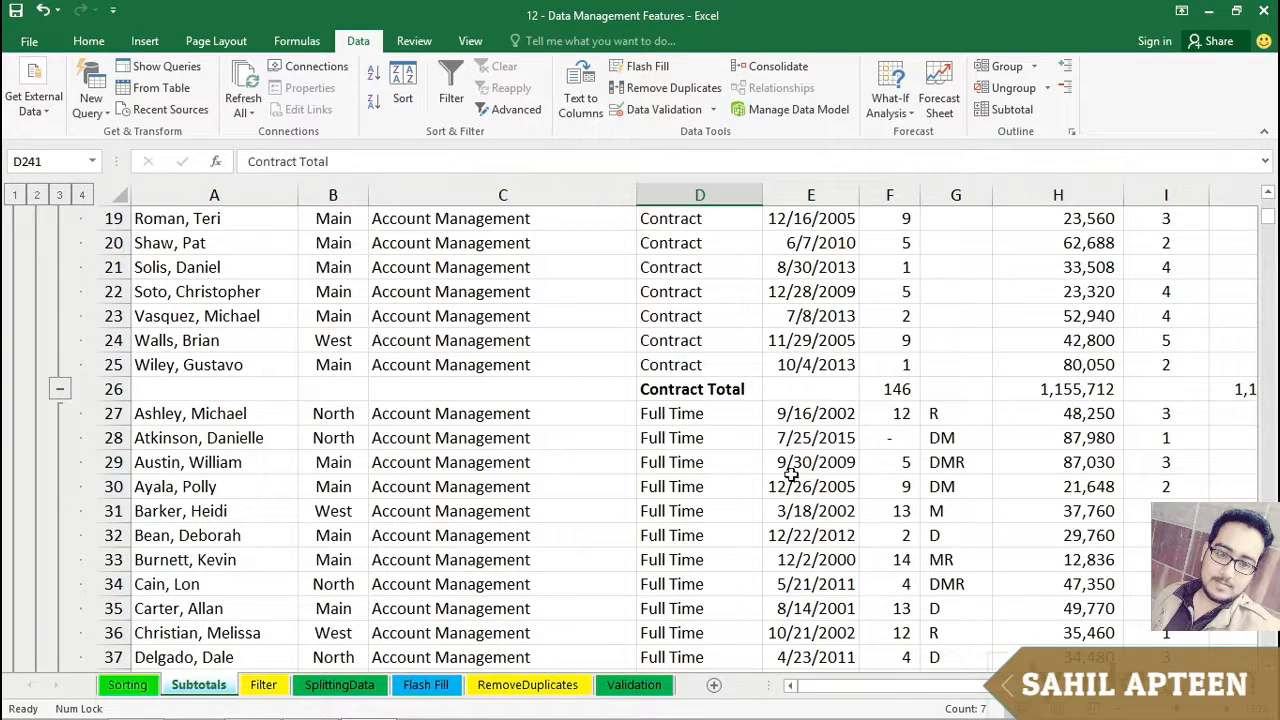
{"action": "left_click", "coordinate": [670, 389]}
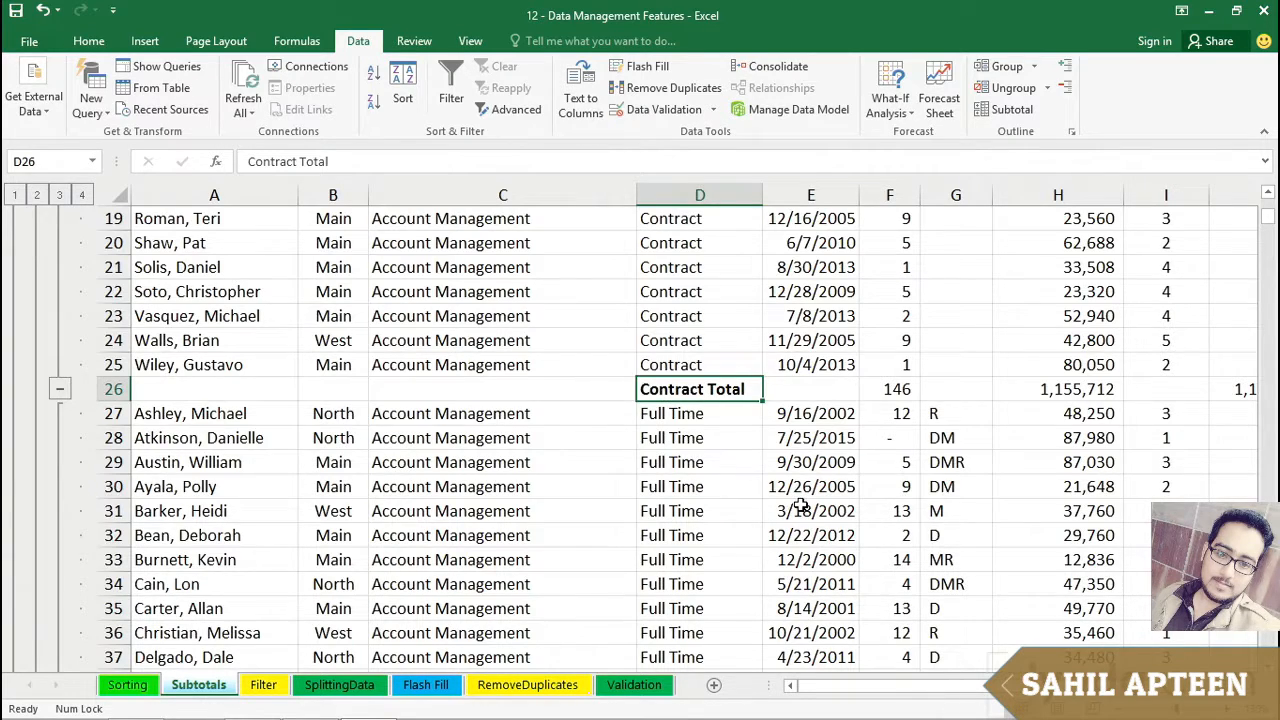
{"action": "scroll", "coordinate": [800, 505], "scroll_direction": "up", "scroll_amount": 6}
{"action": "scroll", "coordinate": [800, 505], "scroll_direction": "down", "scroll_amount": 7}
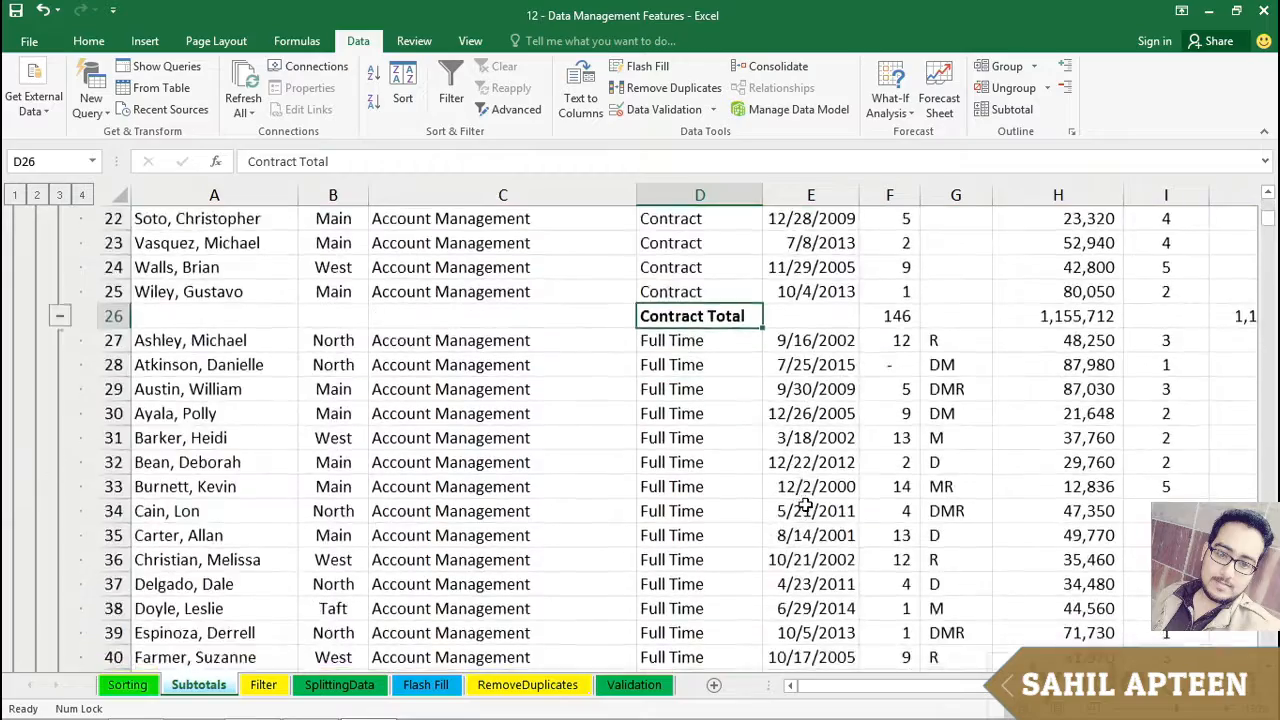
{"action": "scroll", "coordinate": [803, 505], "scroll_direction": "down", "scroll_amount": 20}
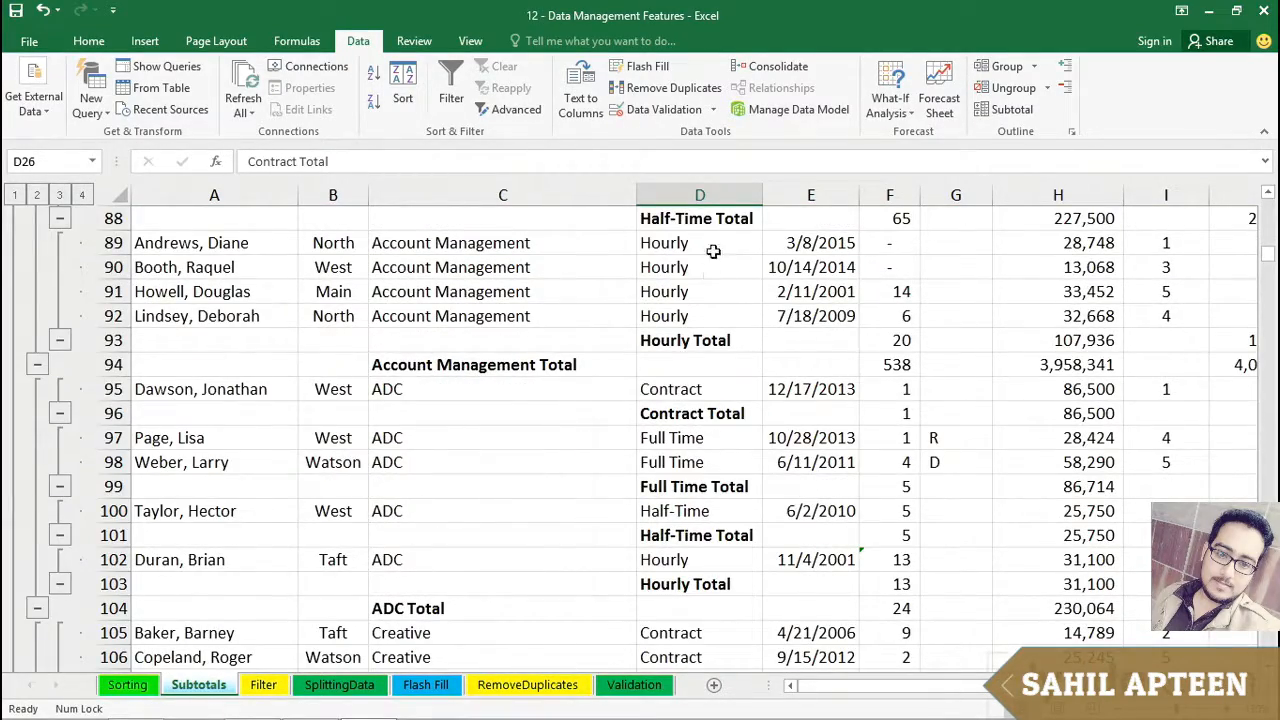
{"action": "scroll", "coordinate": [692, 260], "scroll_direction": "up", "scroll_amount": 1}
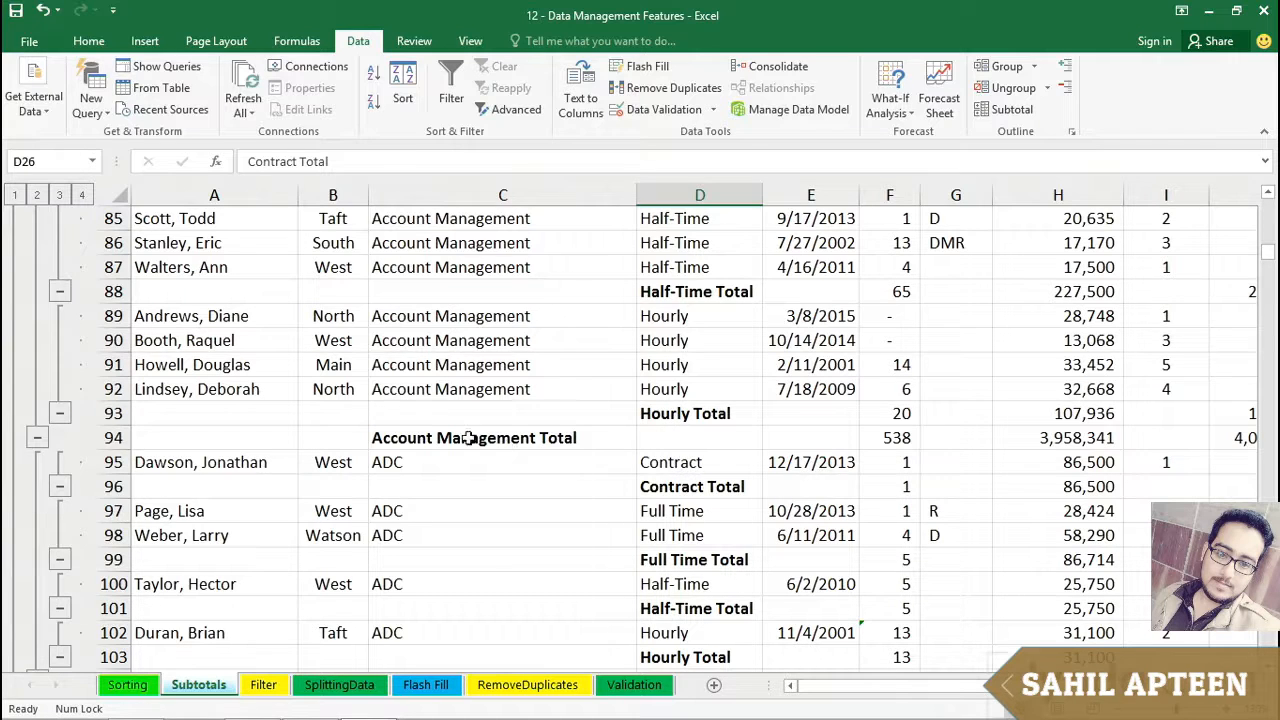
{"action": "left_click", "coordinate": [442, 438]}
{"action": "left_click_drag", "start_coordinate": [442, 438], "coordinate": [1248, 445]}
{"action": "left_click", "coordinate": [535, 448]}
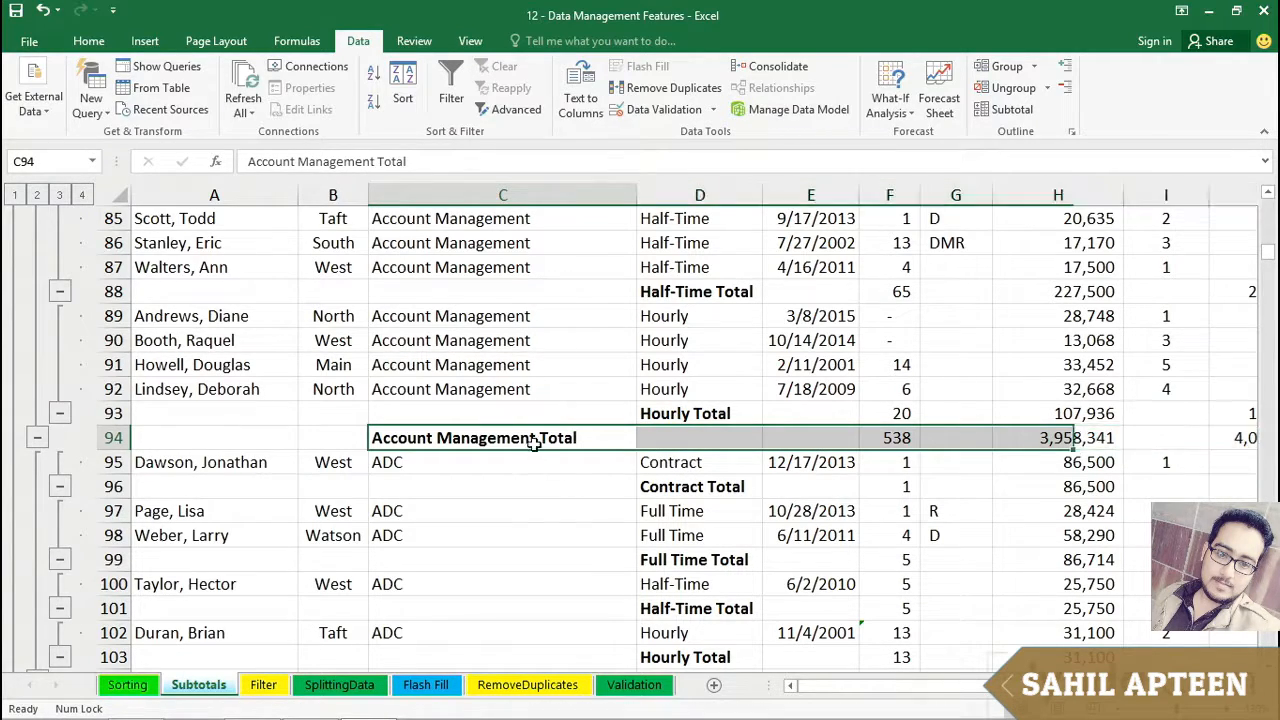
- Examine the ADC and Creative employee rows, and return to the Half-Time and Full Time rows of Account Management
{"action": "scroll", "coordinate": [540, 443], "scroll_direction": "down", "scroll_amount": 6}
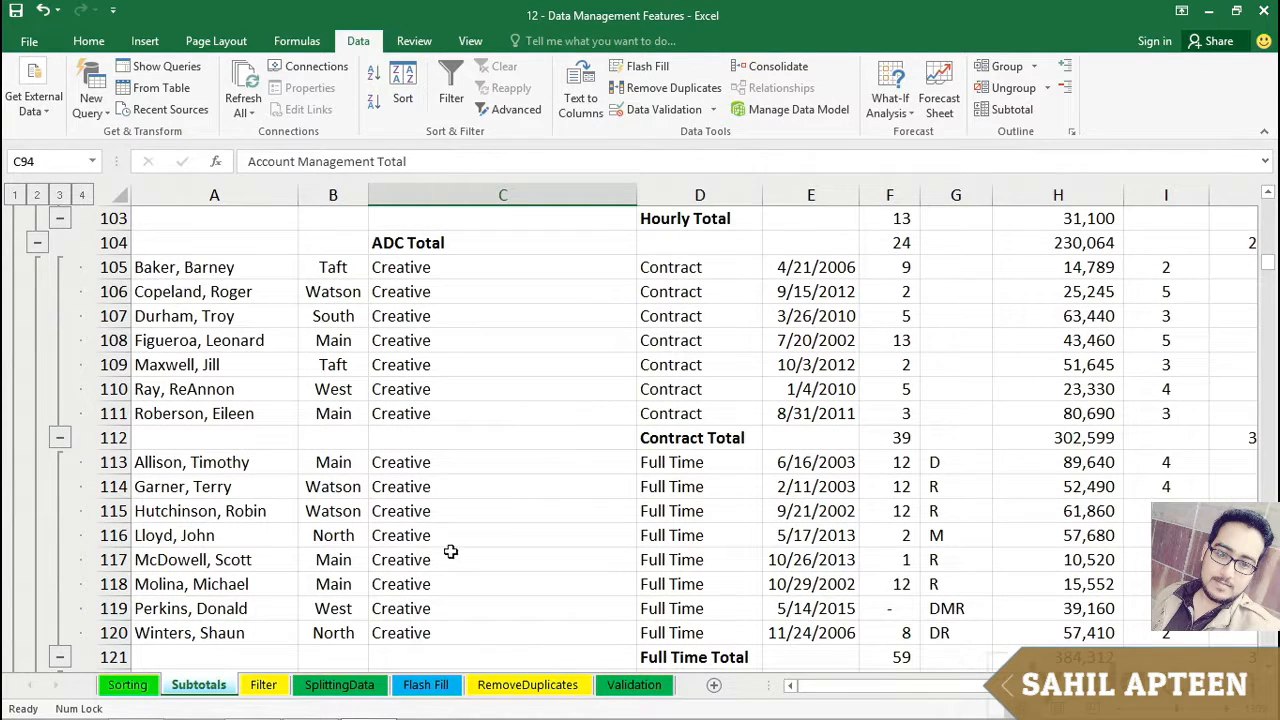
{"action": "left_click", "coordinate": [390, 532]}
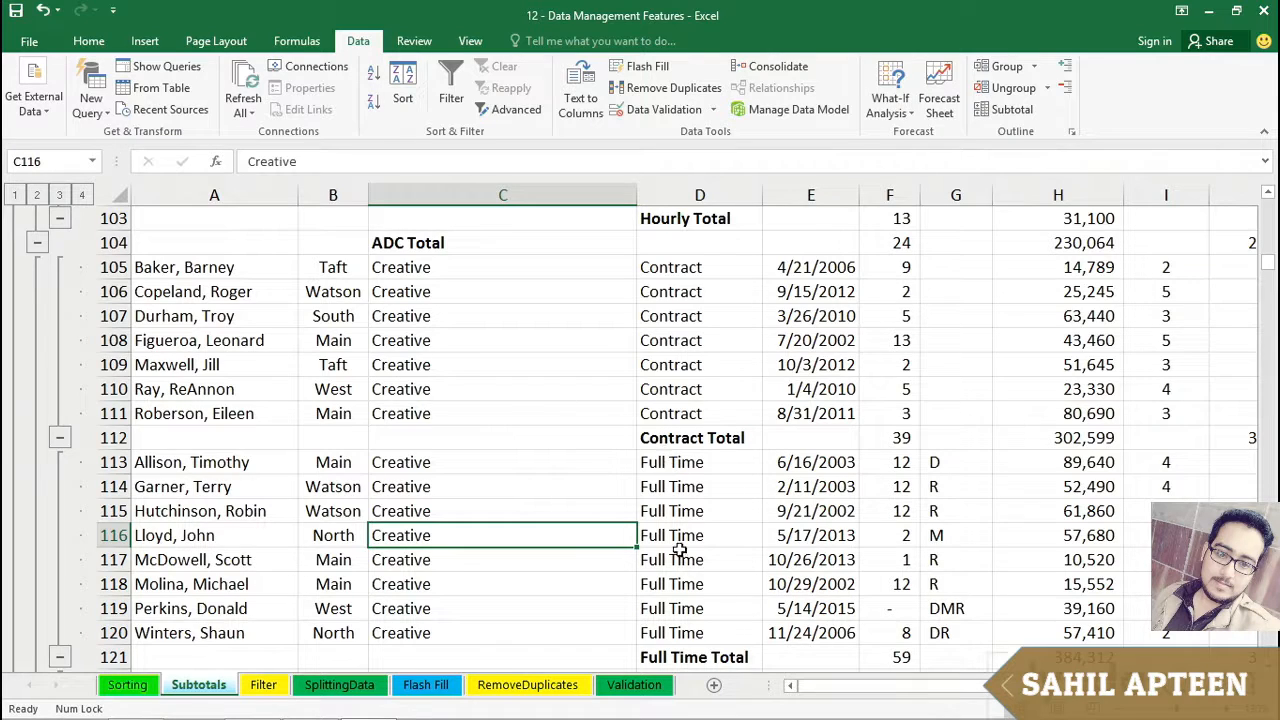
{"action": "scroll", "coordinate": [680, 614], "scroll_direction": "up", "scroll_amount": 3}
{"action": "scroll", "coordinate": [682, 603], "scroll_direction": "up", "scroll_amount": 4}
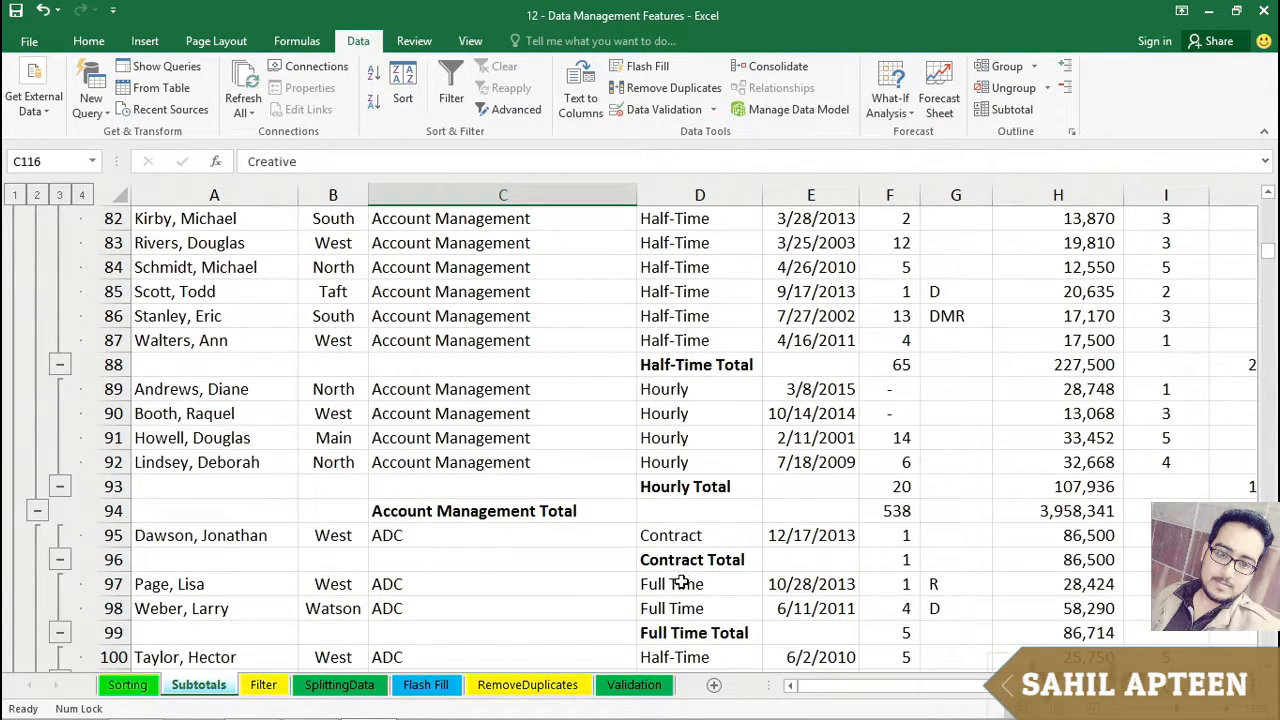
{"action": "scroll", "coordinate": [680, 582], "scroll_direction": "up", "scroll_amount": 4}
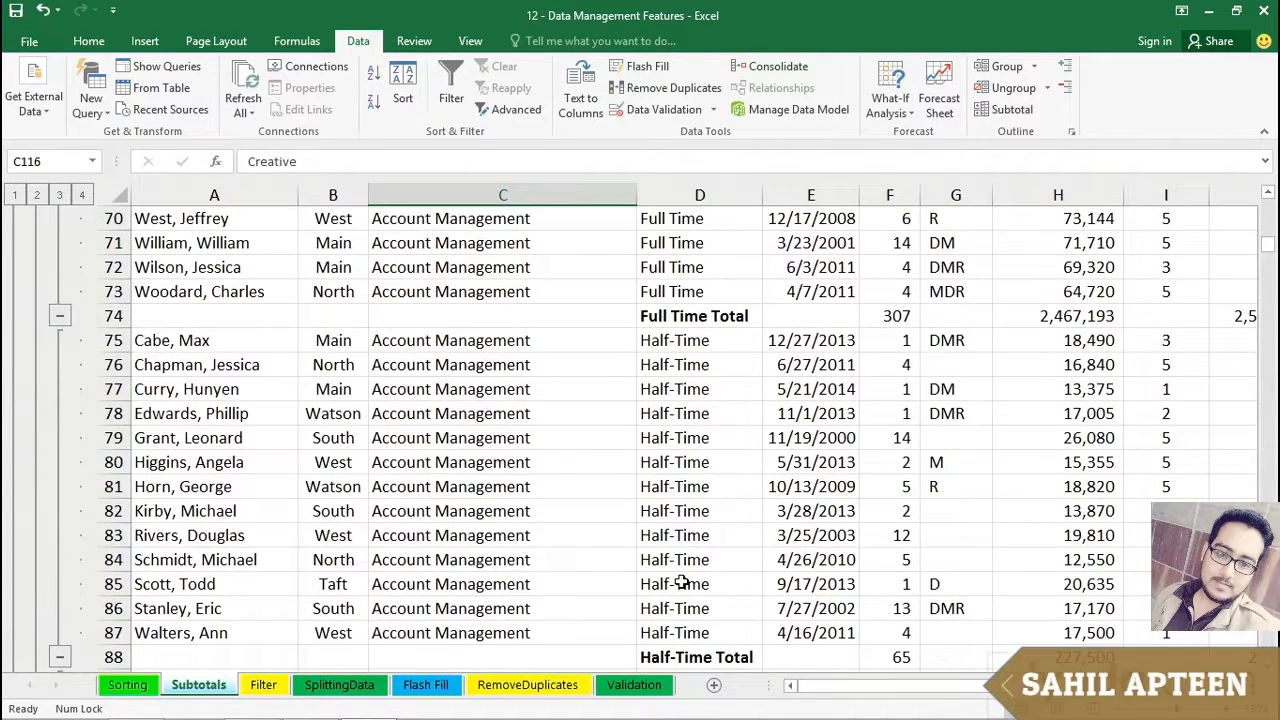
{"action": "left_click", "coordinate": [692, 480]}
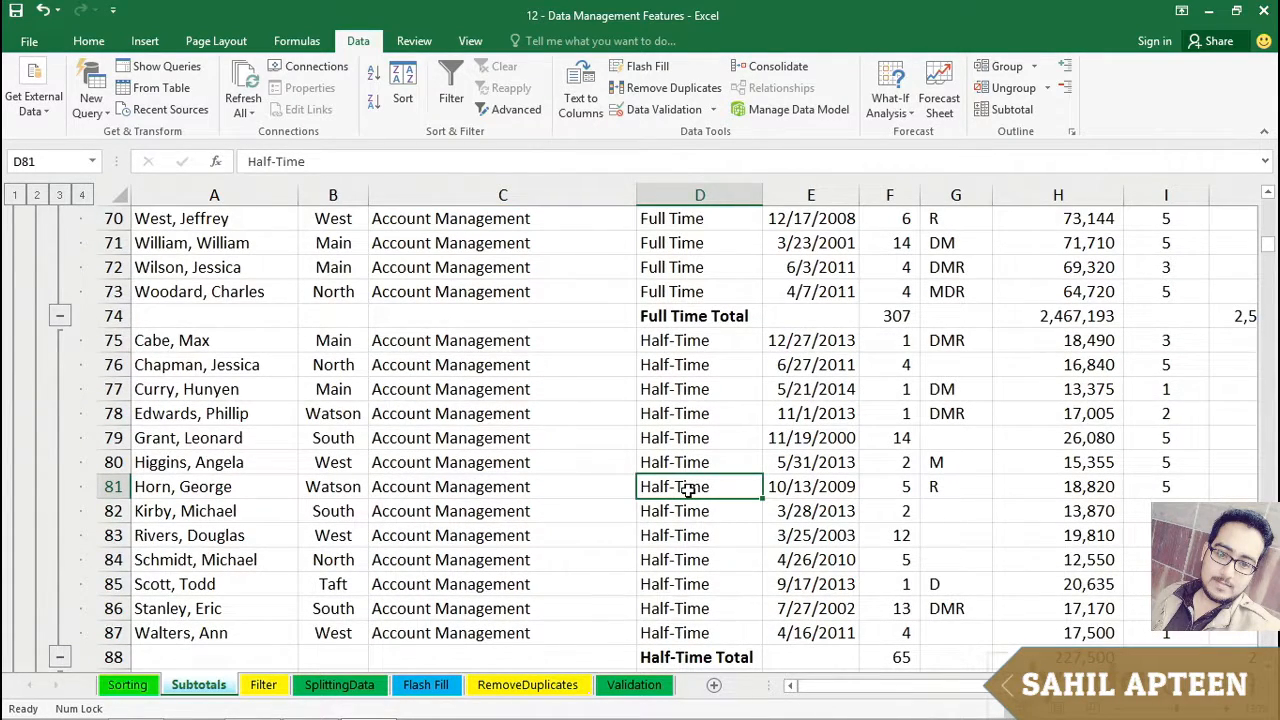
{"action": "left_click", "coordinate": [505, 443]}
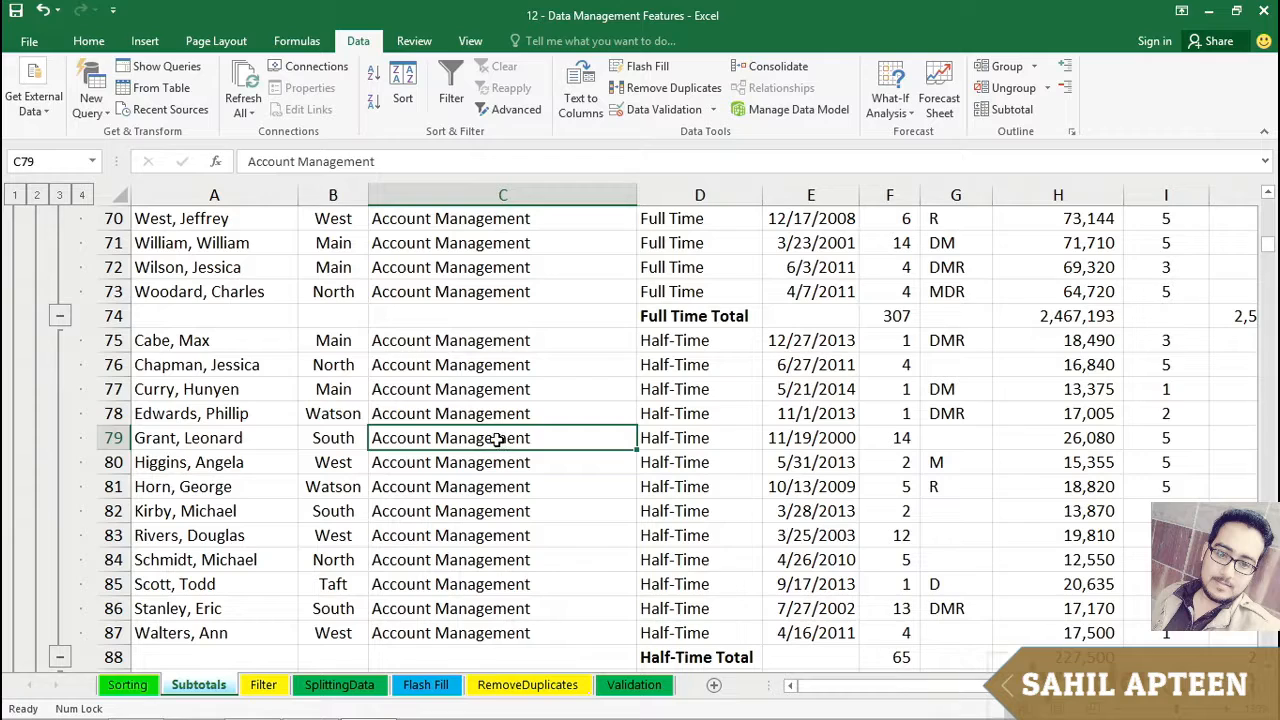
{"action": "scroll", "coordinate": [490, 455], "scroll_direction": "down", "scroll_amount": 2}
{"action": "scroll", "coordinate": [486, 468], "scroll_direction": "up", "scroll_amount": 8}
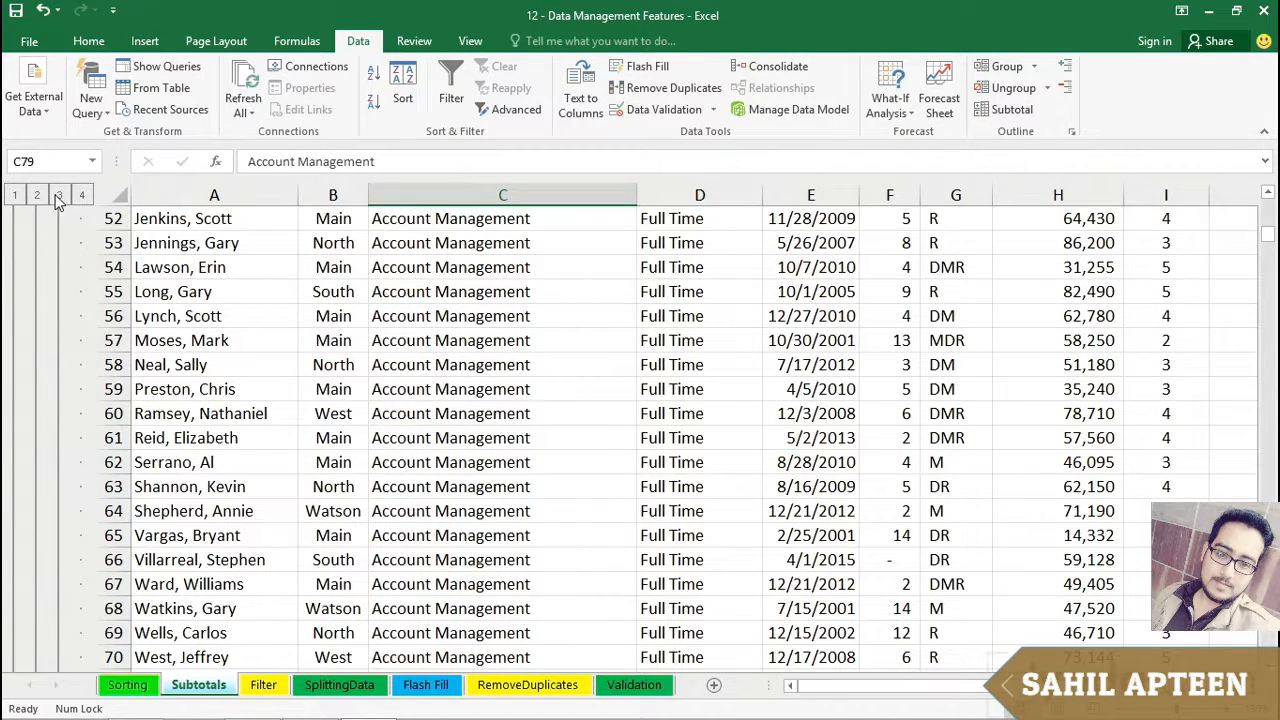
- Collapse the outline to status and department totals to look through them, finishing with only the department totals and grand total shown
{"action": "left_click", "coordinate": [58, 196]}
{"action": "scroll", "coordinate": [348, 396], "scroll_direction": "down", "scroll_amount": 1}
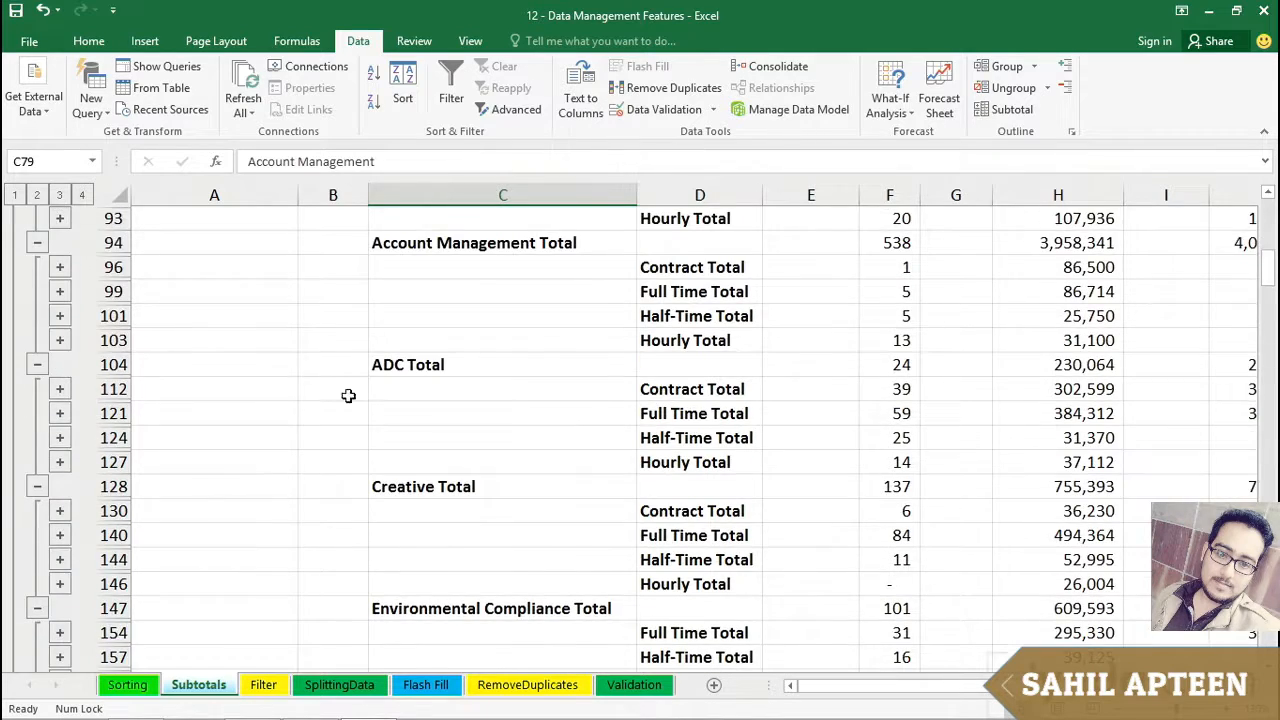
{"action": "scroll", "coordinate": [348, 396], "scroll_direction": "down", "scroll_amount": 5}
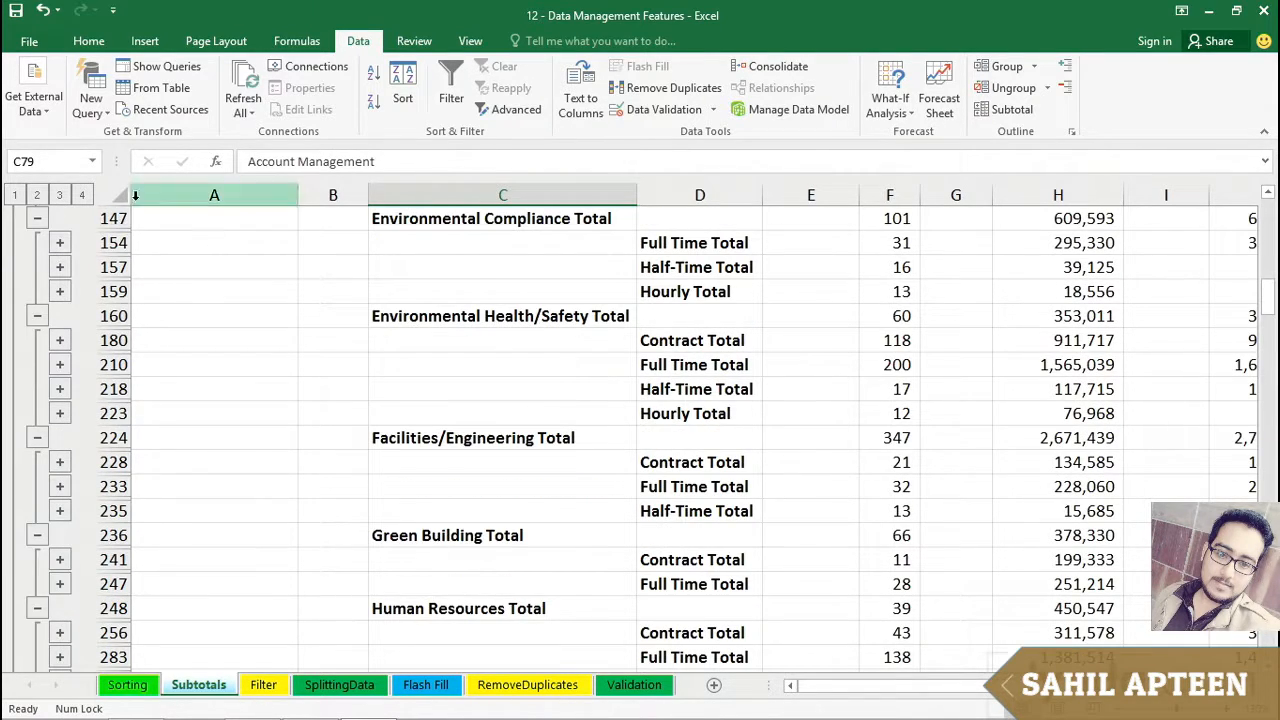
{"action": "scroll", "coordinate": [166, 414], "scroll_direction": "down", "scroll_amount": 2}
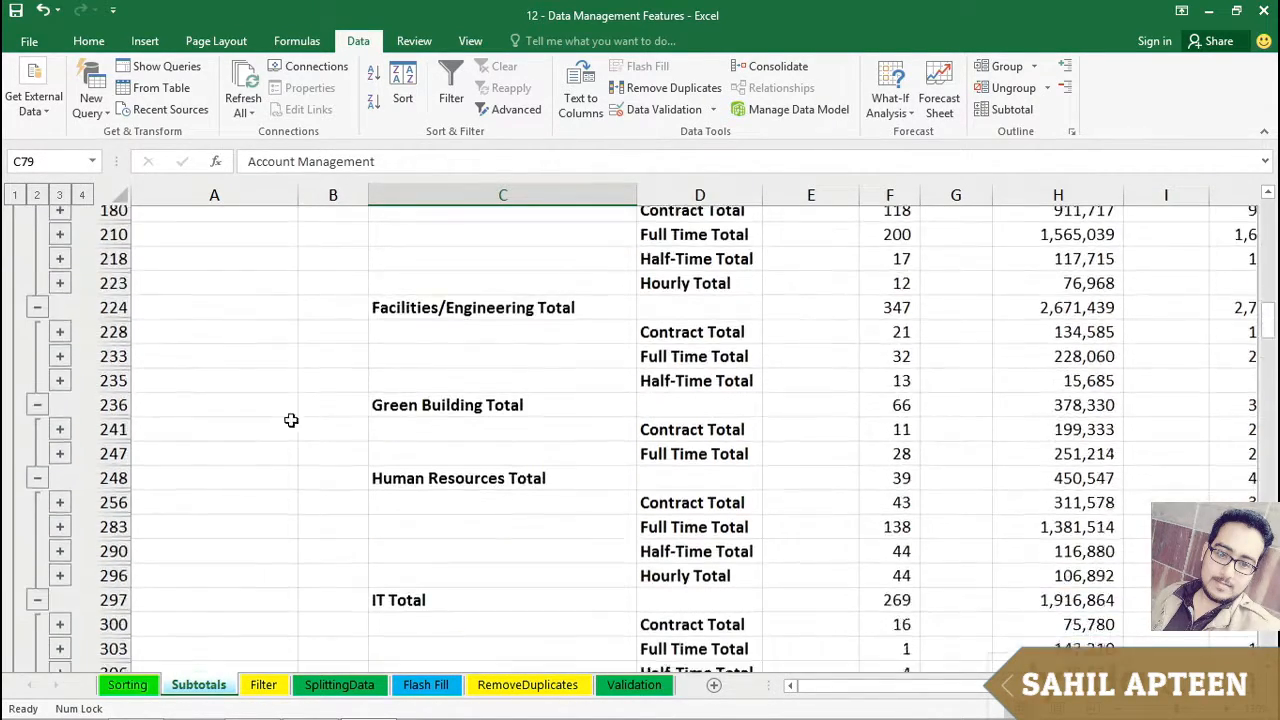
{"action": "scroll", "coordinate": [291, 420], "scroll_direction": "down", "scroll_amount": 3}
{"action": "scroll", "coordinate": [1143, 606], "scroll_direction": "down", "scroll_amount": 3}
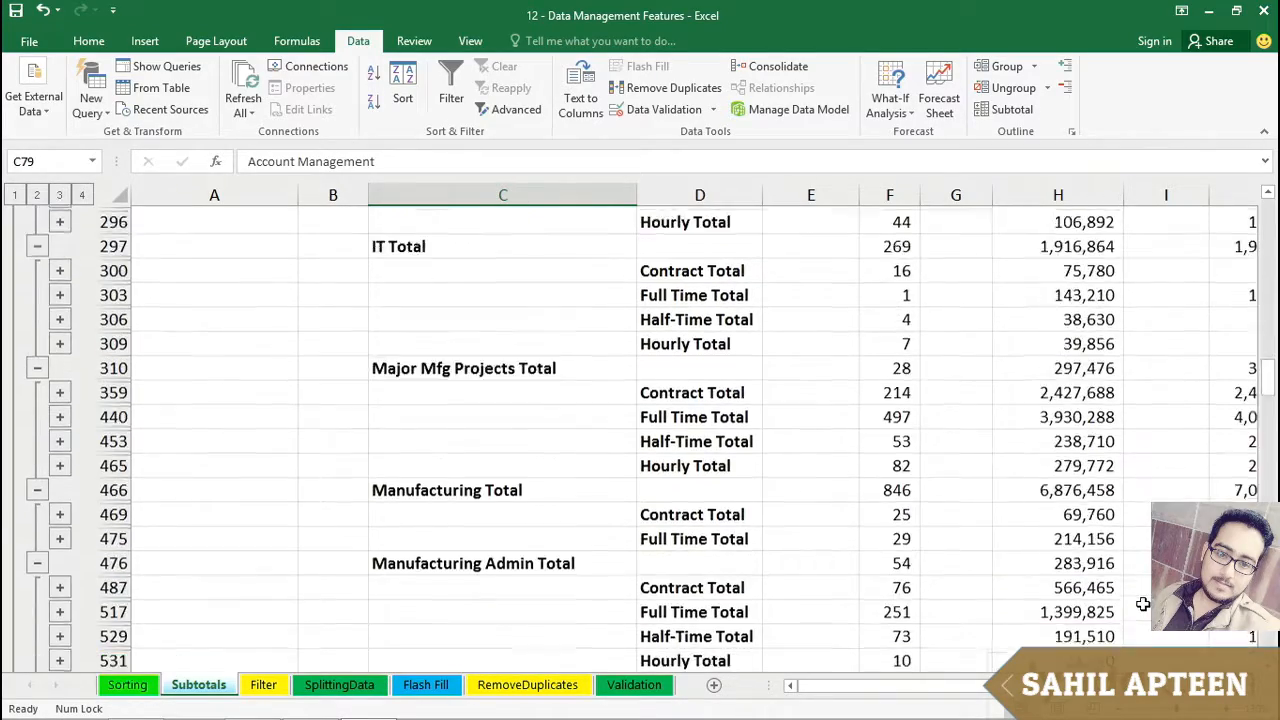
{"action": "scroll", "coordinate": [1143, 606], "scroll_direction": "down", "scroll_amount": 5}
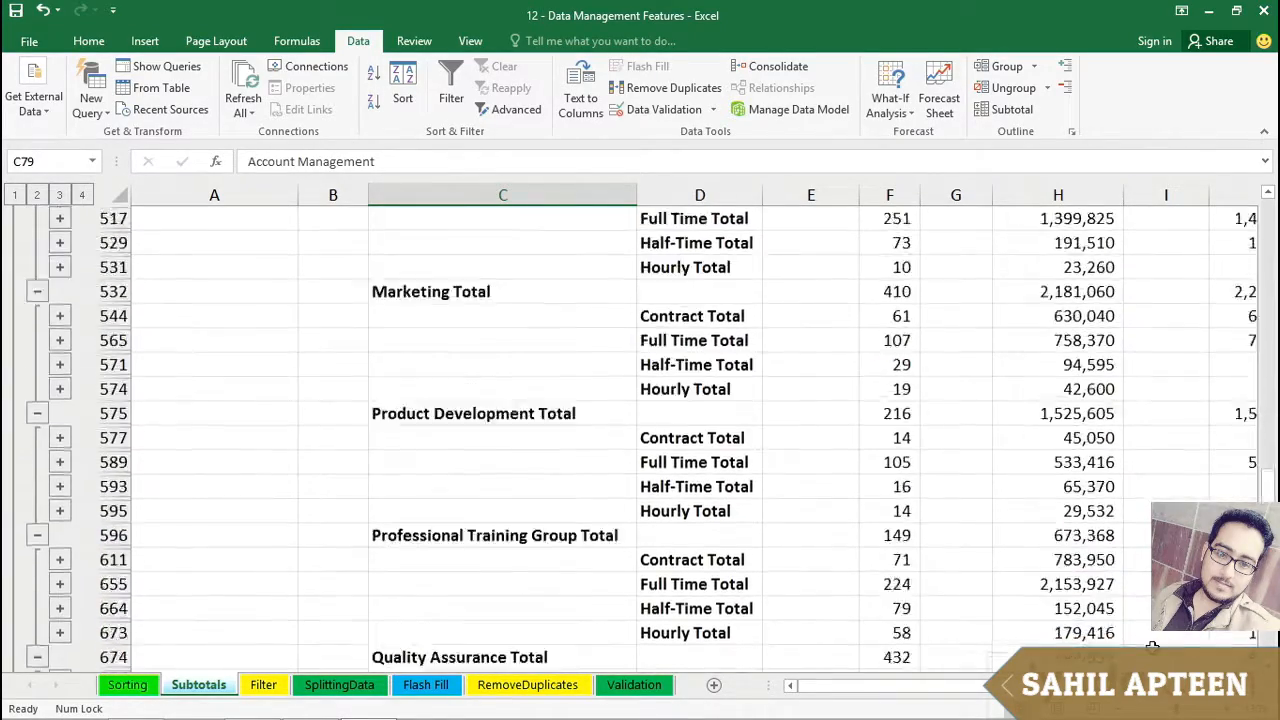
{"action": "scroll", "coordinate": [1152, 645], "scroll_direction": "down", "scroll_amount": 2}
{"action": "scroll", "coordinate": [1148, 635], "scroll_direction": "up", "scroll_amount": 7}
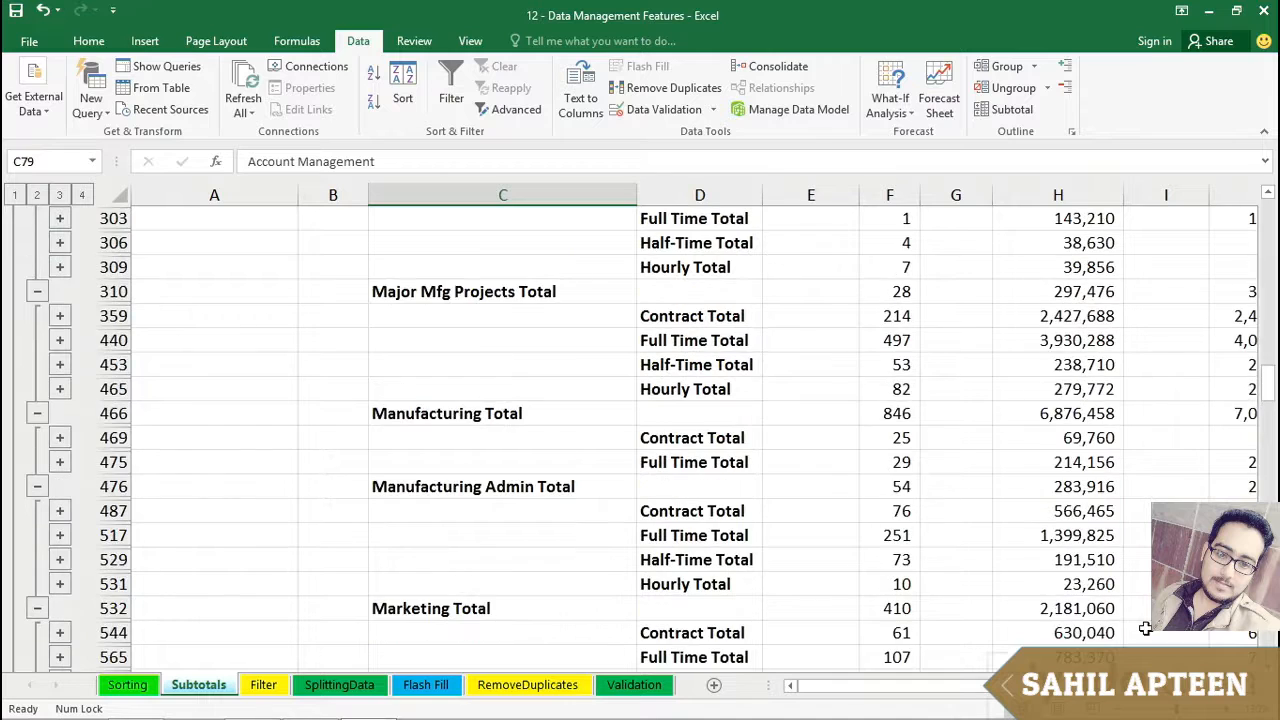
{"action": "scroll", "coordinate": [1145, 628], "scroll_direction": "up", "scroll_amount": 6}
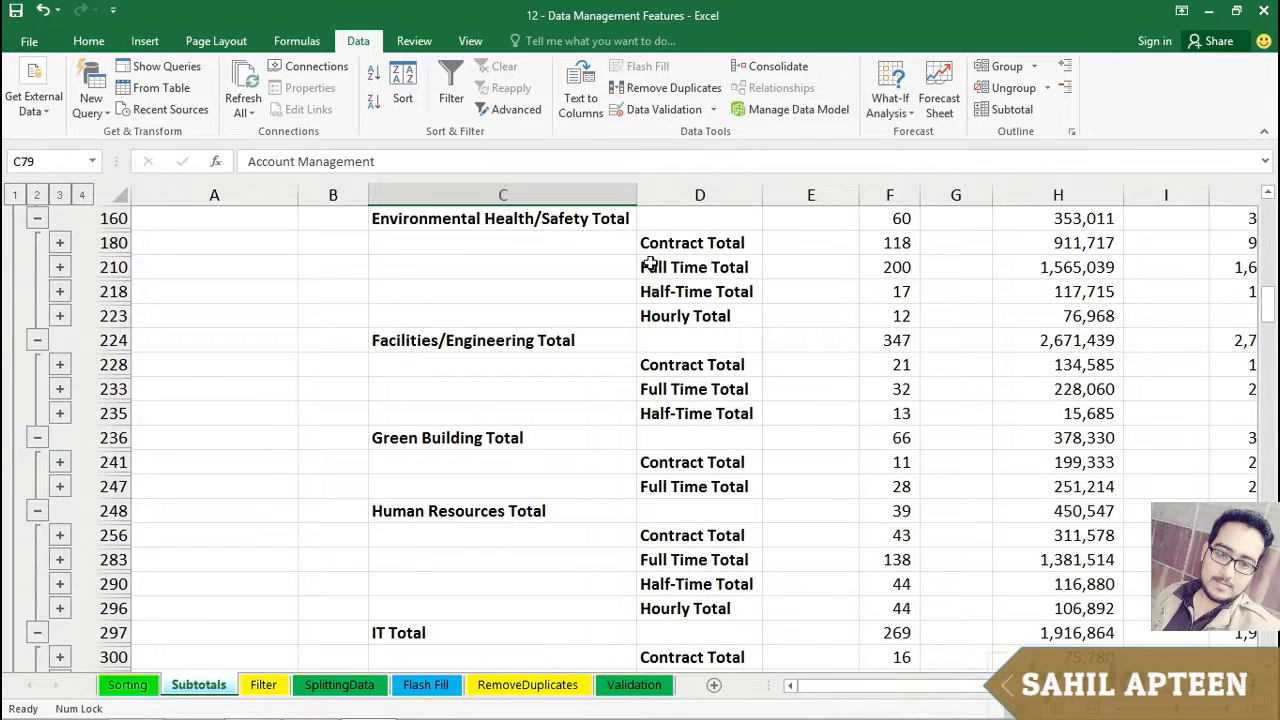
{"action": "left_click", "coordinate": [37, 195]}
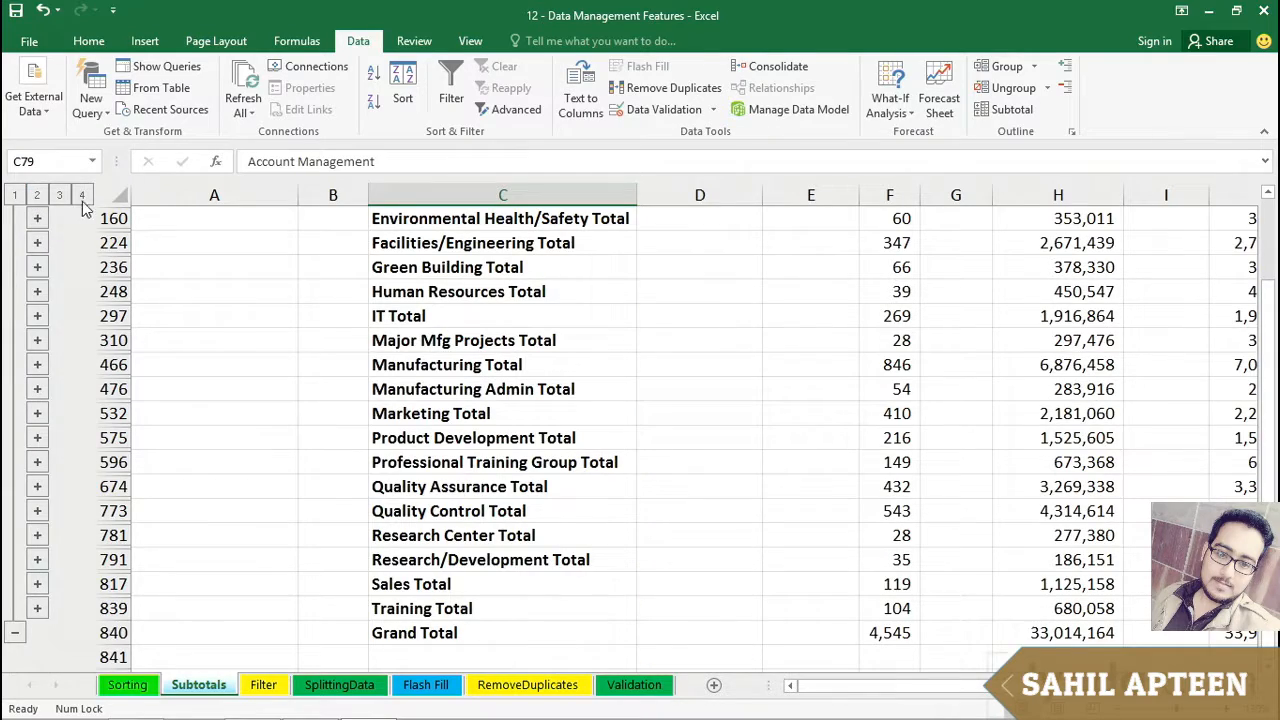
- Select the collapsed department totals from the Department header through the Grand Total in New Comp., and add a new worksheet
{"action": "scroll", "coordinate": [455, 390], "scroll_direction": "down", "scroll_amount": 1}
{"action": "scroll", "coordinate": [540, 420], "scroll_direction": "up", "scroll_amount": 3}
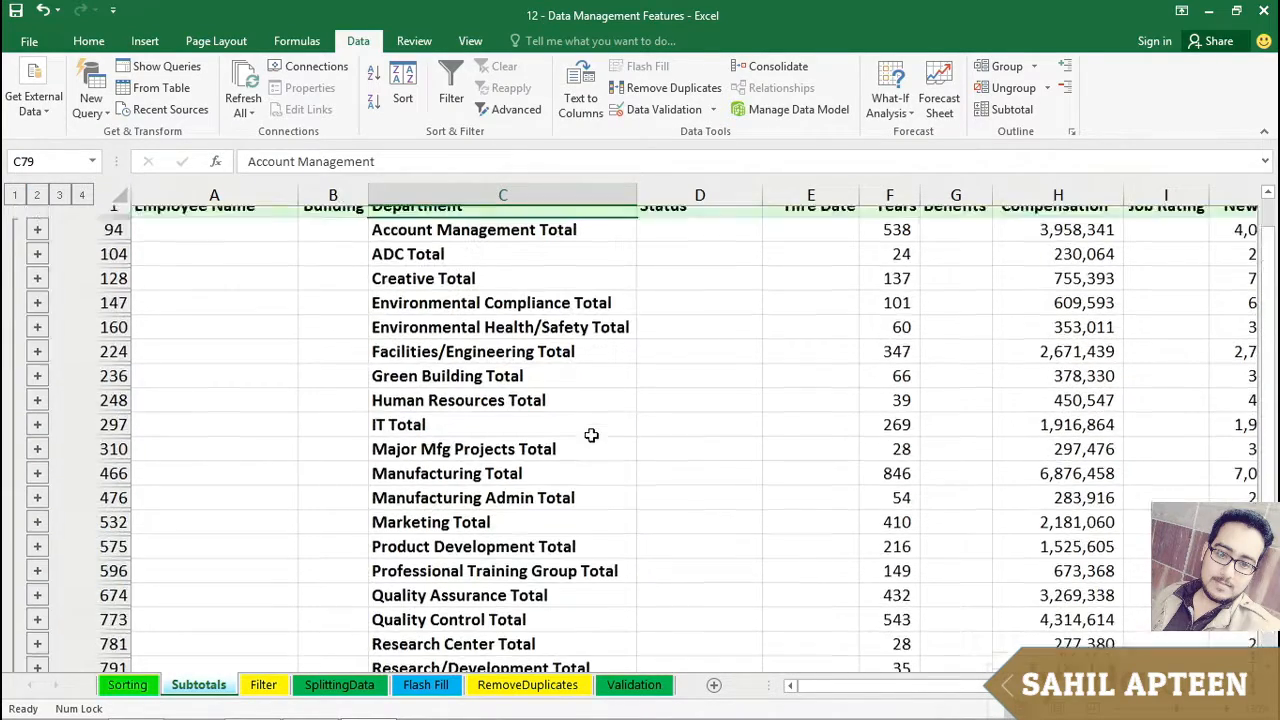
{"action": "scroll", "coordinate": [592, 427], "scroll_direction": "down", "scroll_amount": 1}
{"action": "scroll", "coordinate": [592, 427], "scroll_direction": "up", "scroll_amount": 1}
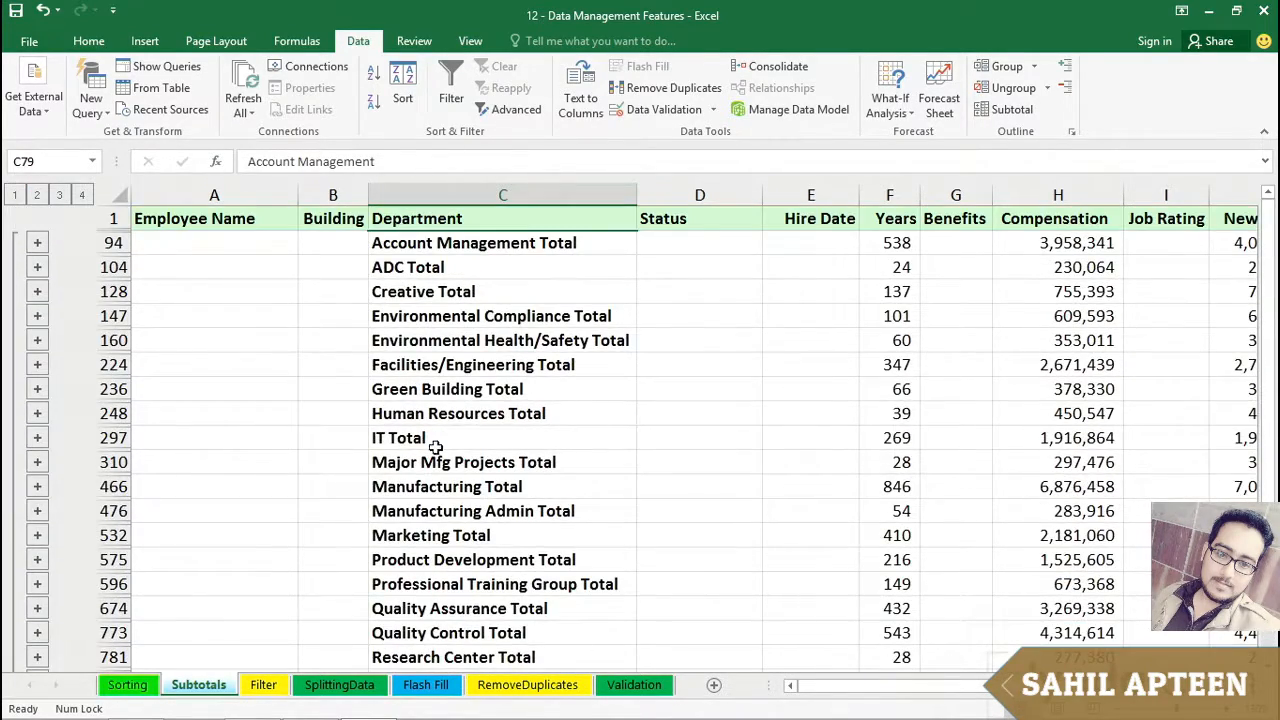
{"action": "scroll", "coordinate": [446, 440], "scroll_direction": "down", "scroll_amount": 2, "text": "ctrl"}
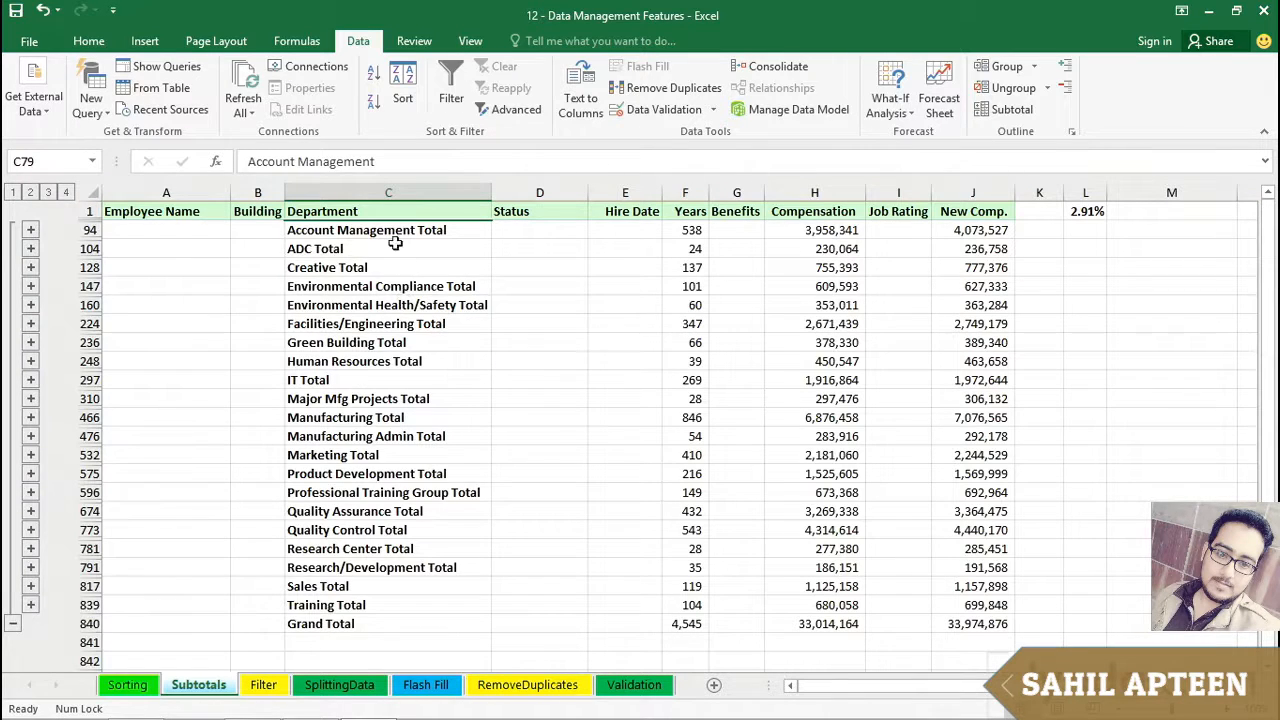
{"action": "left_click_drag", "start_coordinate": [380, 212], "coordinate": [930, 607]}
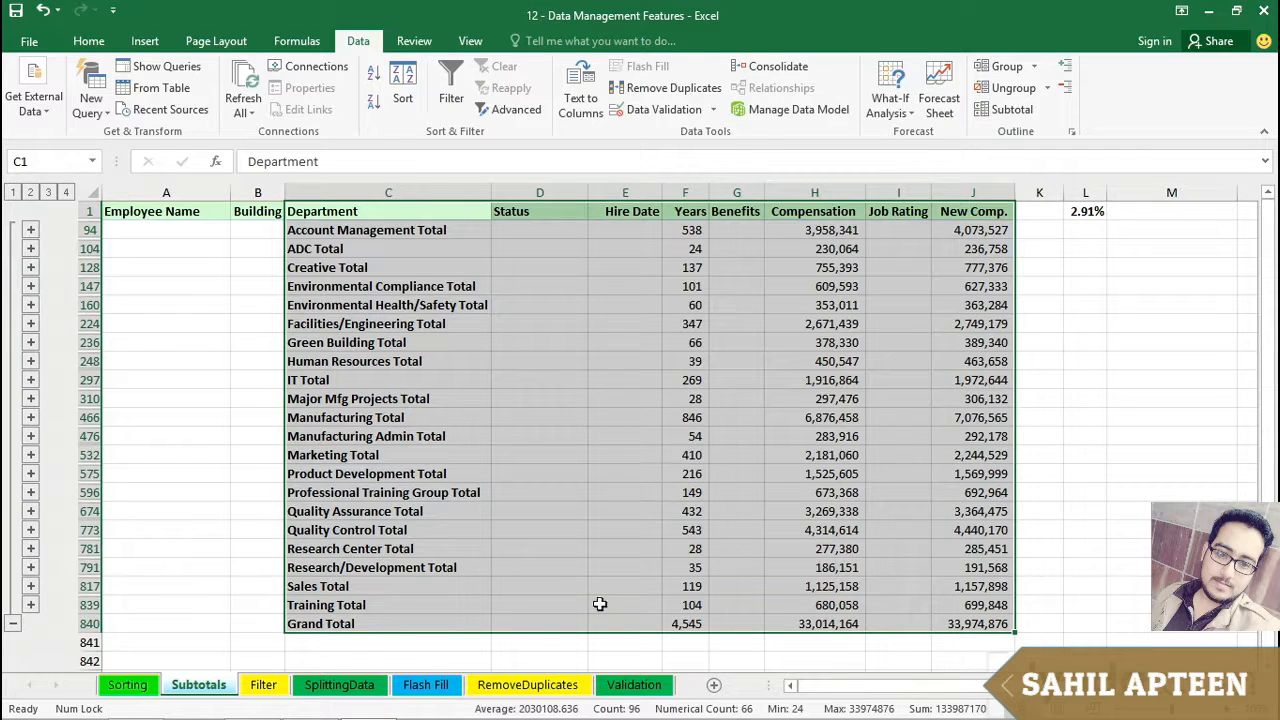
{"action": "left_click", "coordinate": [714, 686]}
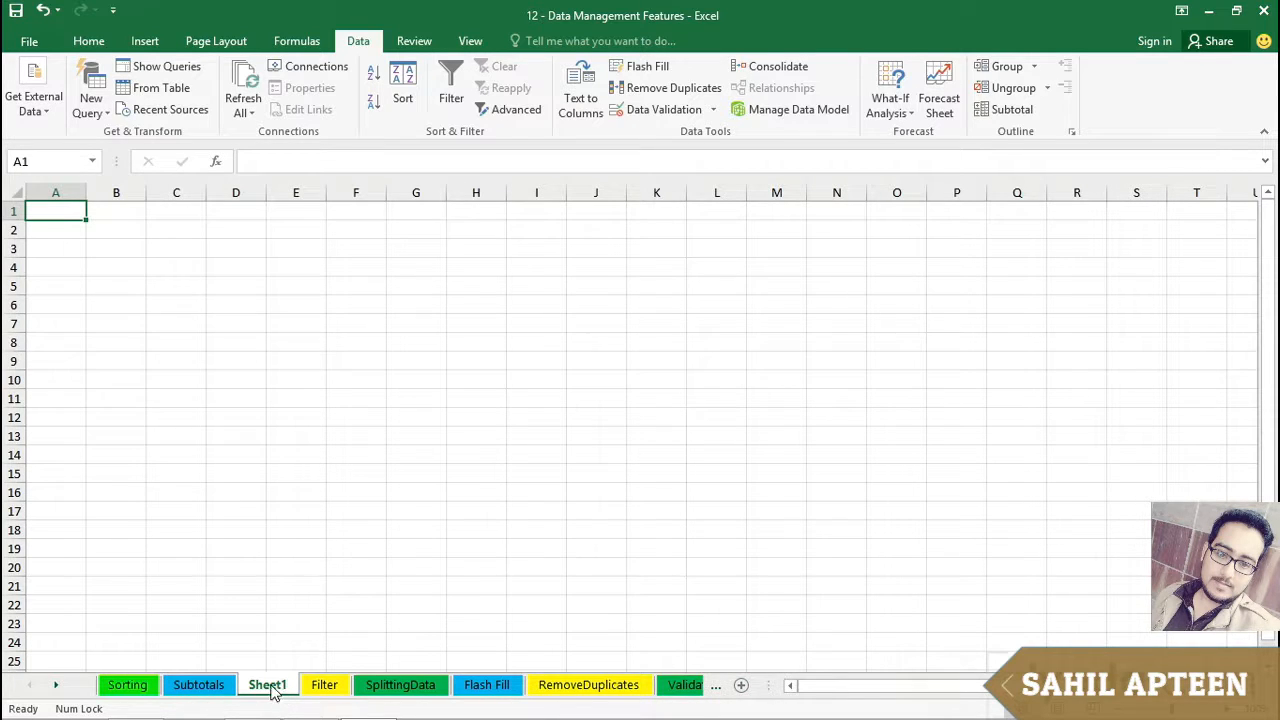
- Copy the selected department totals from the Subtotals sheet and paste them at A1 of Sheet1
{"action": "left_click", "coordinate": [212, 686]}
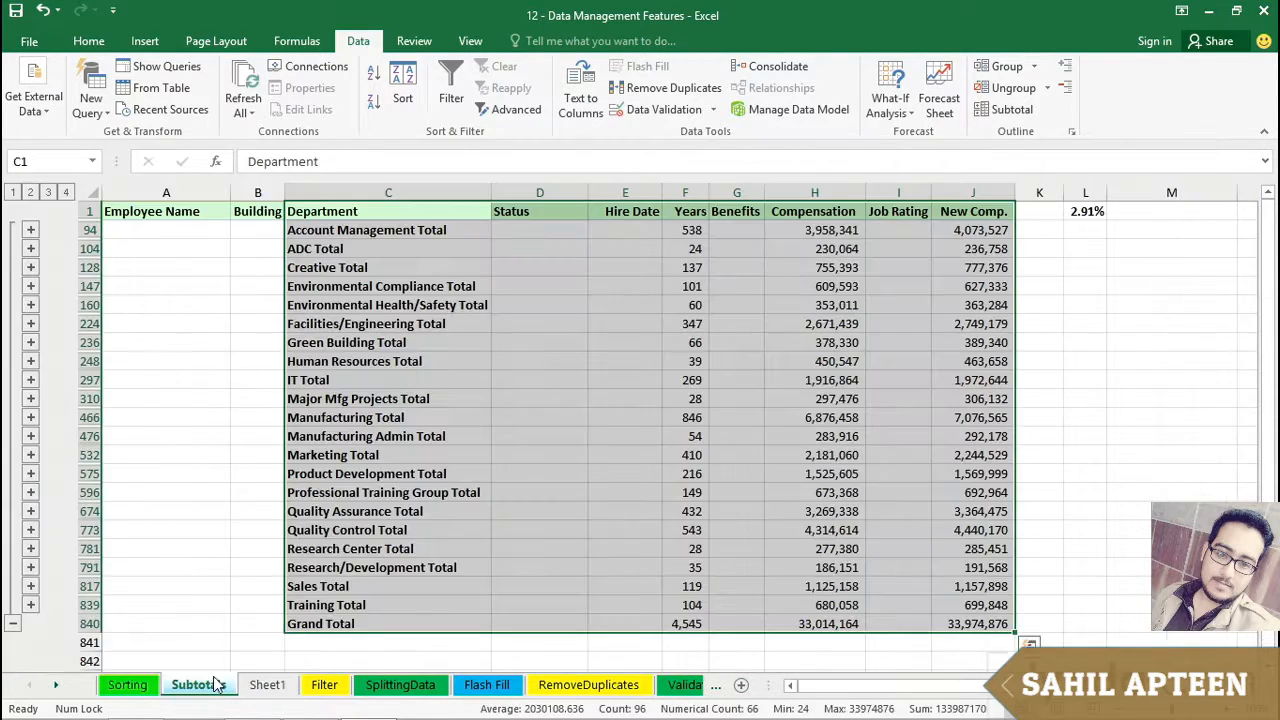
{"action": "right_click", "coordinate": [532, 286]}
{"action": "left_click", "coordinate": [580, 317]}
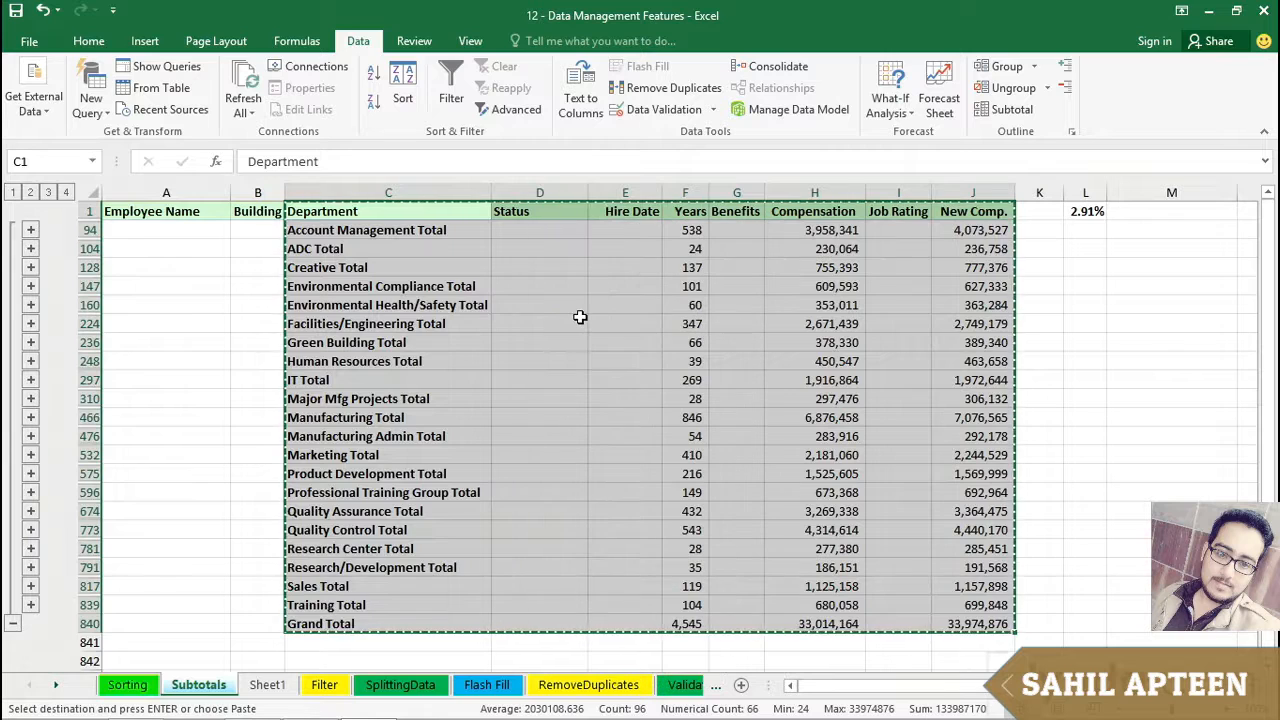
{"action": "left_click", "coordinate": [267, 686]}
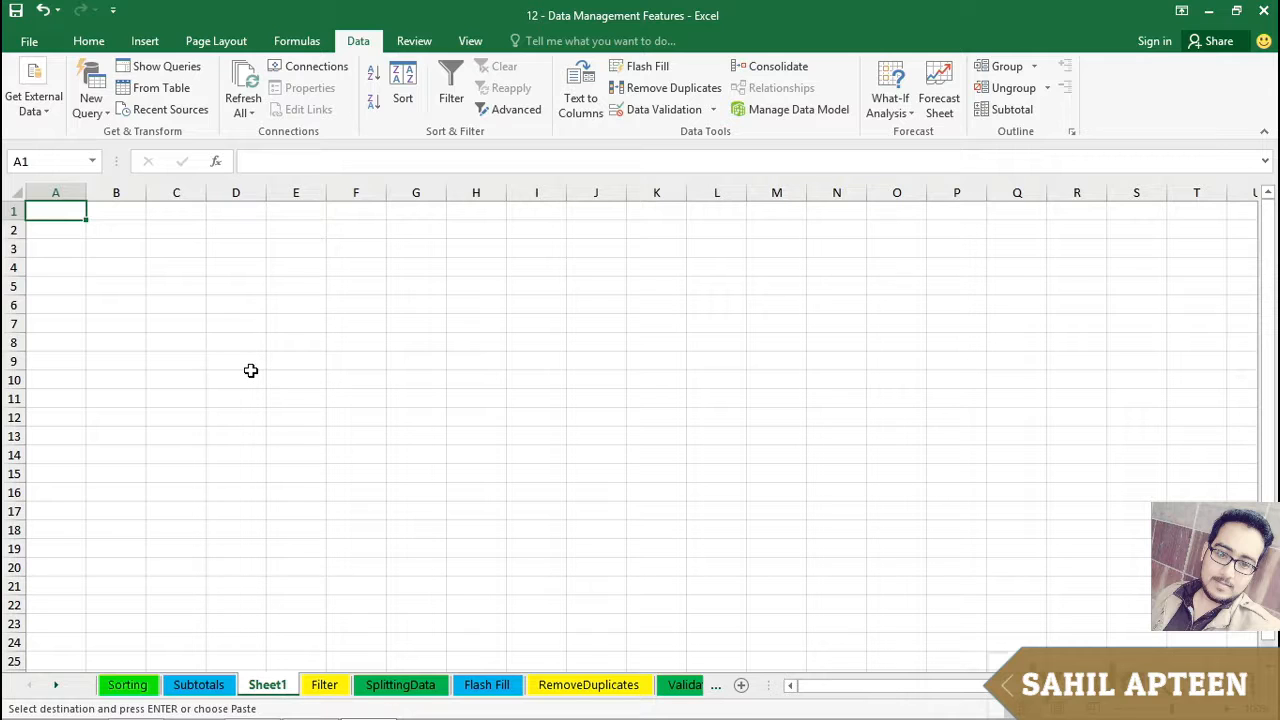
{"action": "left_click", "coordinate": [88, 41]}
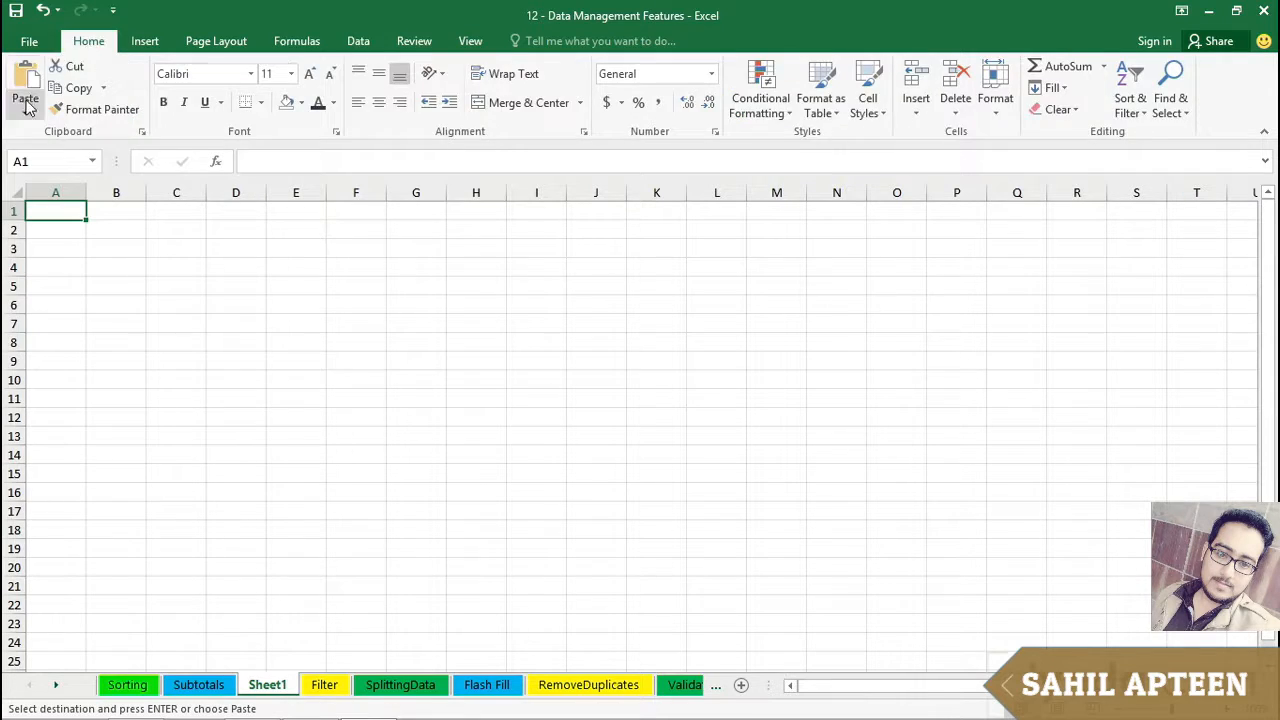
{"action": "left_click", "coordinate": [24, 82]}
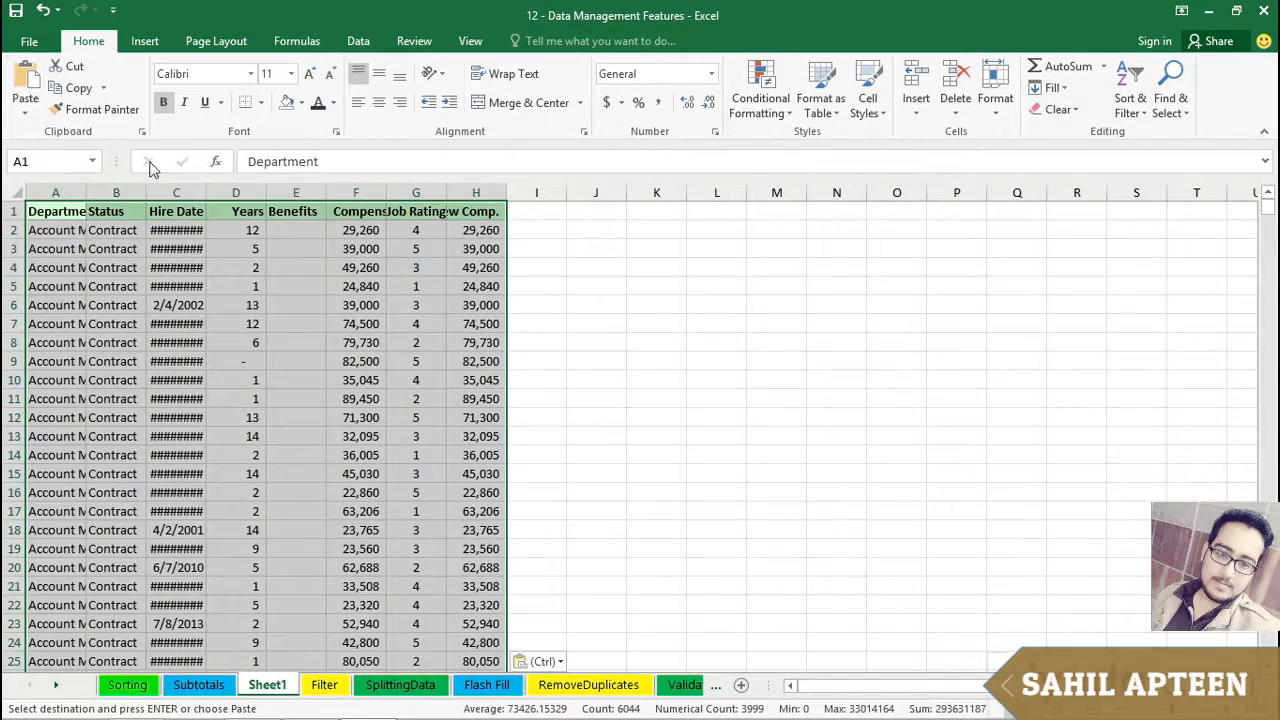
- Examine the pasted rows on Sheet1 through the Account Management rows and the first ADC rows
{"action": "left_click", "coordinate": [654, 362]}
{"action": "scroll", "coordinate": [655, 371], "scroll_direction": "down", "scroll_amount": 3}
{"action": "scroll", "coordinate": [655, 371], "scroll_direction": "down", "scroll_amount": 20}
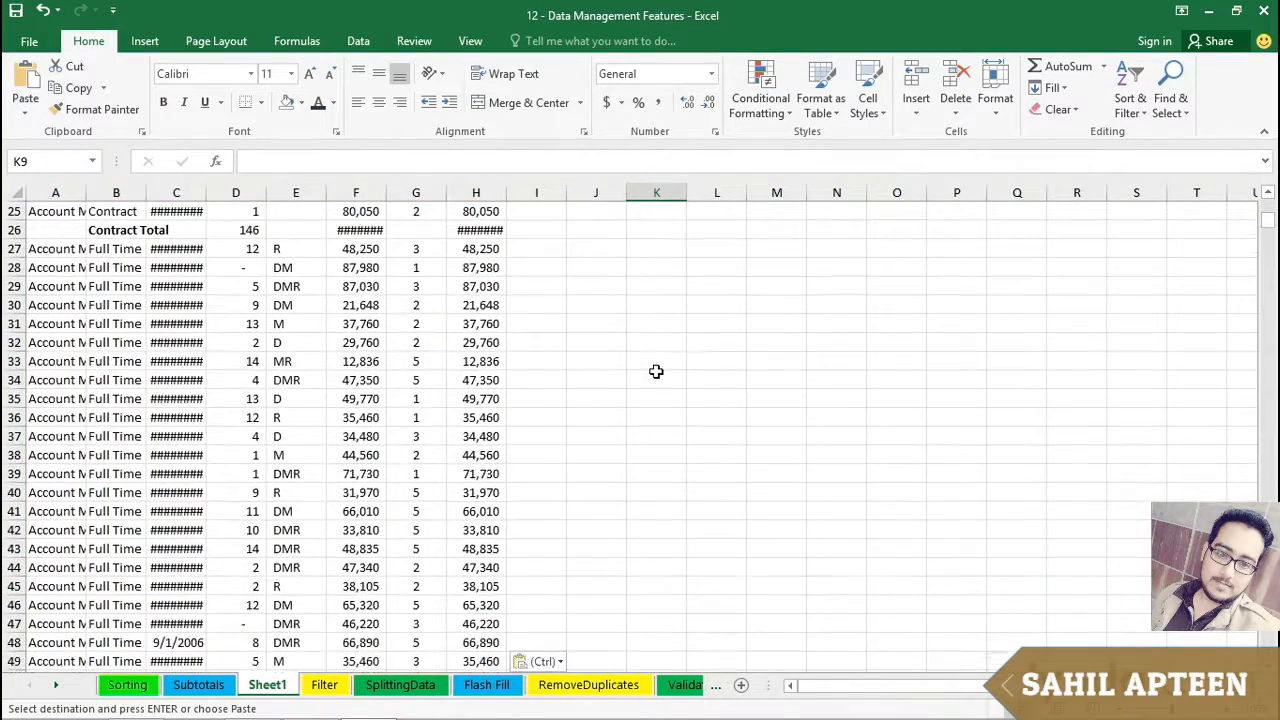
{"action": "scroll", "coordinate": [660, 372], "scroll_direction": "down", "scroll_amount": 16}
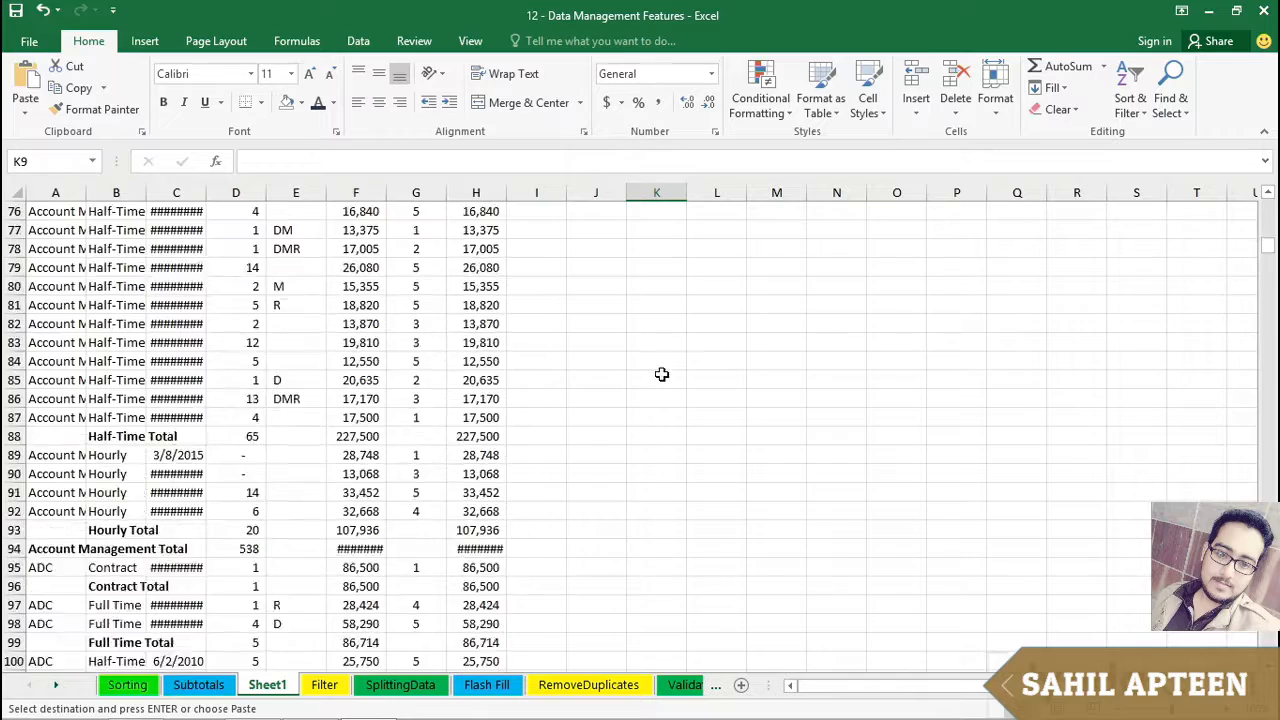
{"action": "scroll", "coordinate": [661, 374], "scroll_direction": "up", "scroll_amount": 9}
{"action": "scroll", "coordinate": [660, 372], "scroll_direction": "up", "scroll_amount": 20}
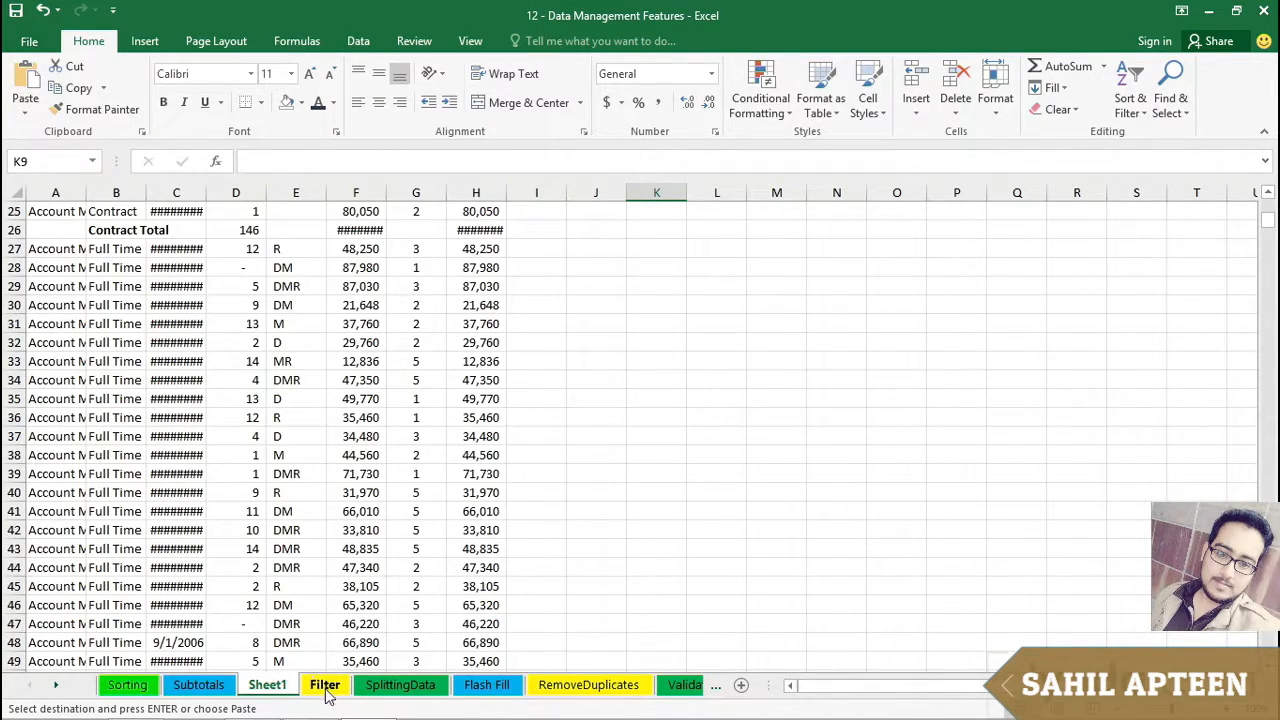
- Restrict the selected range on the Subtotals sheet to visible cells only with Go To Special, and copy it
{"action": "left_click", "coordinate": [199, 686]}
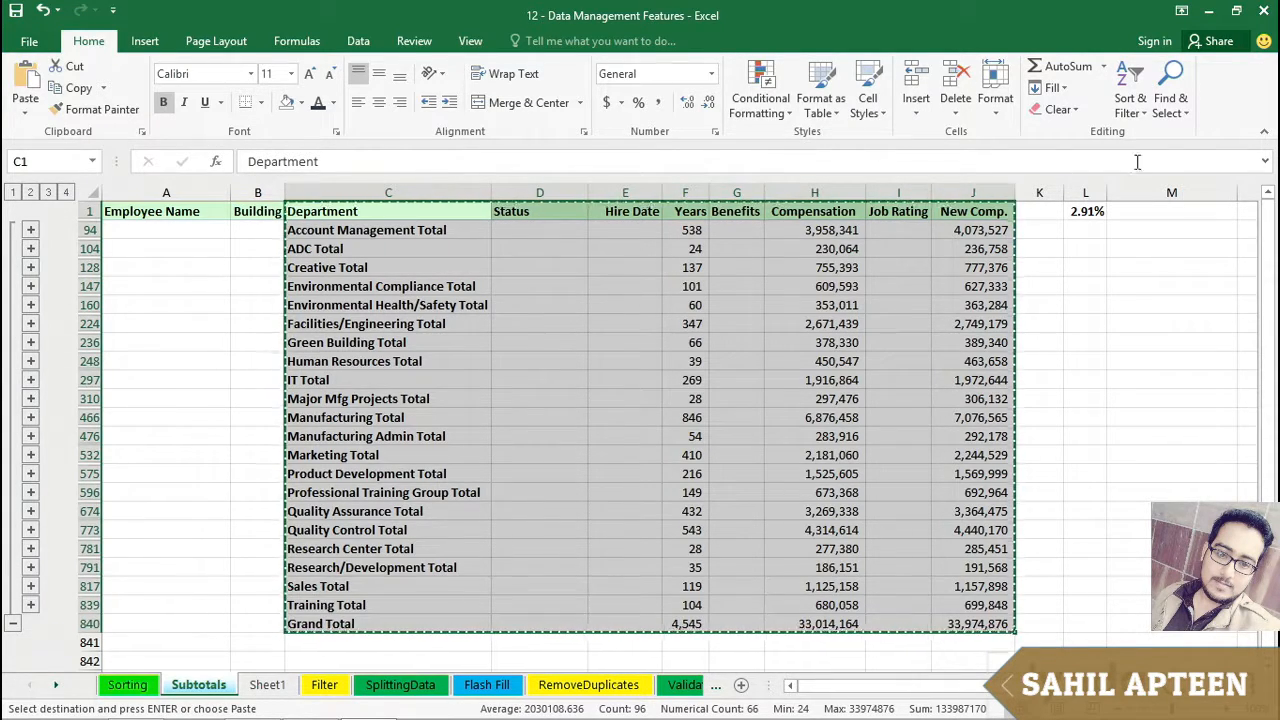
{"action": "left_click", "coordinate": [1177, 98]}
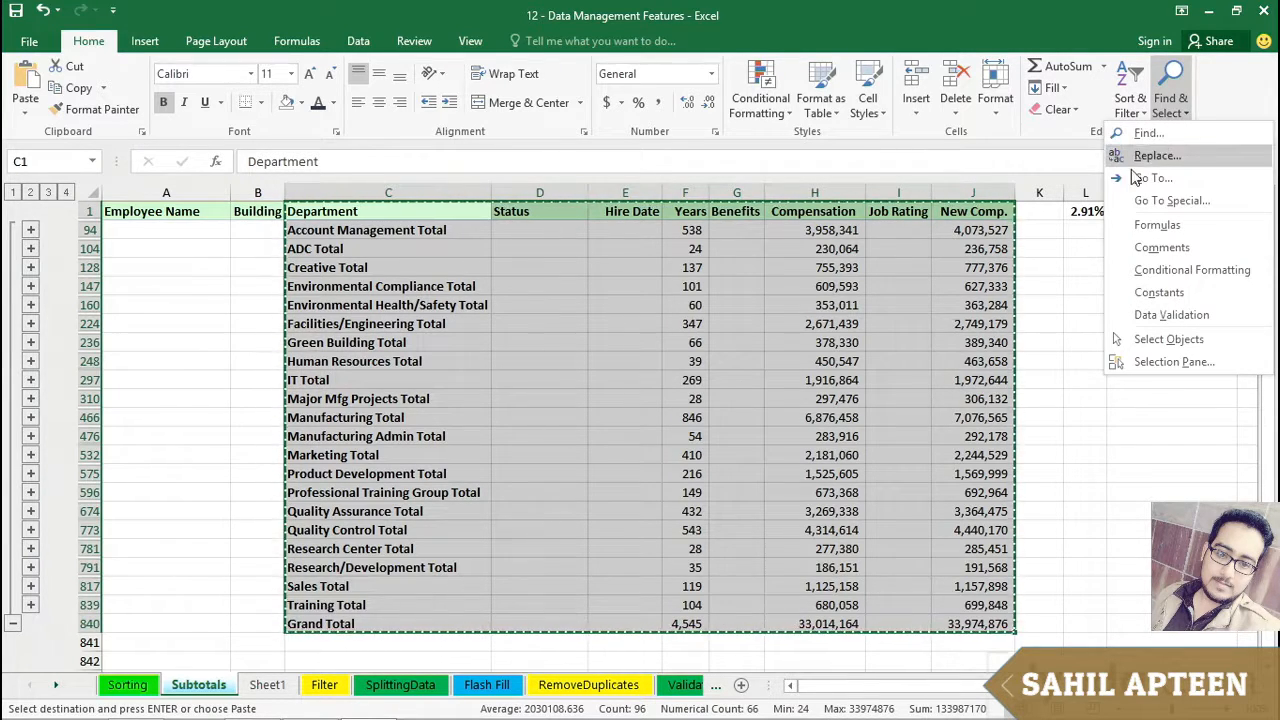
{"action": "left_click", "coordinate": [1177, 200]}
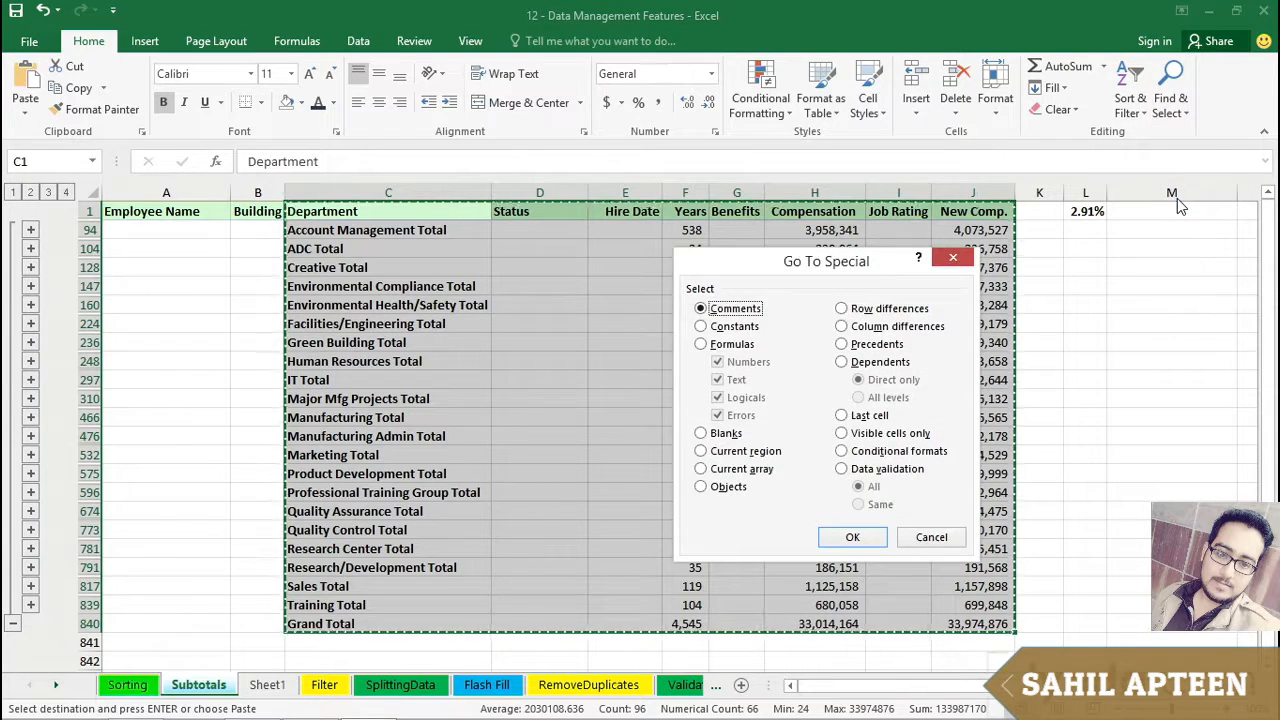
{"action": "left_click", "coordinate": [842, 434]}
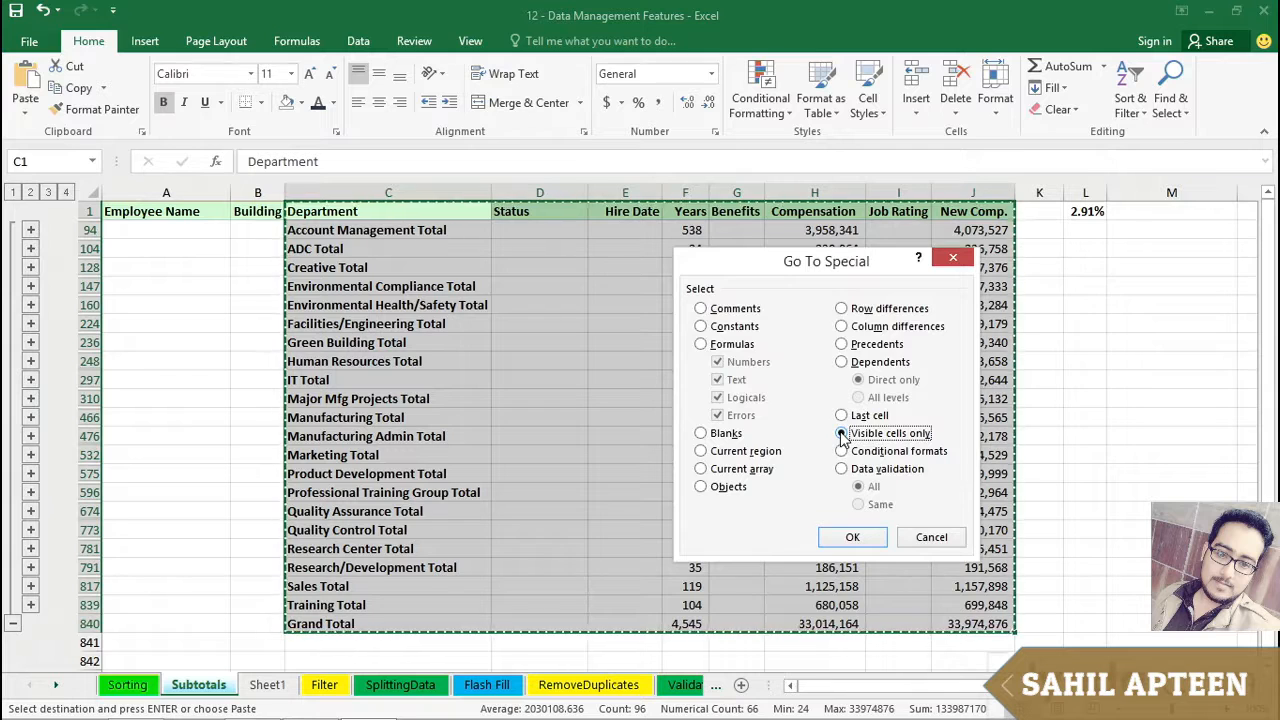
{"action": "left_click", "coordinate": [852, 538]}
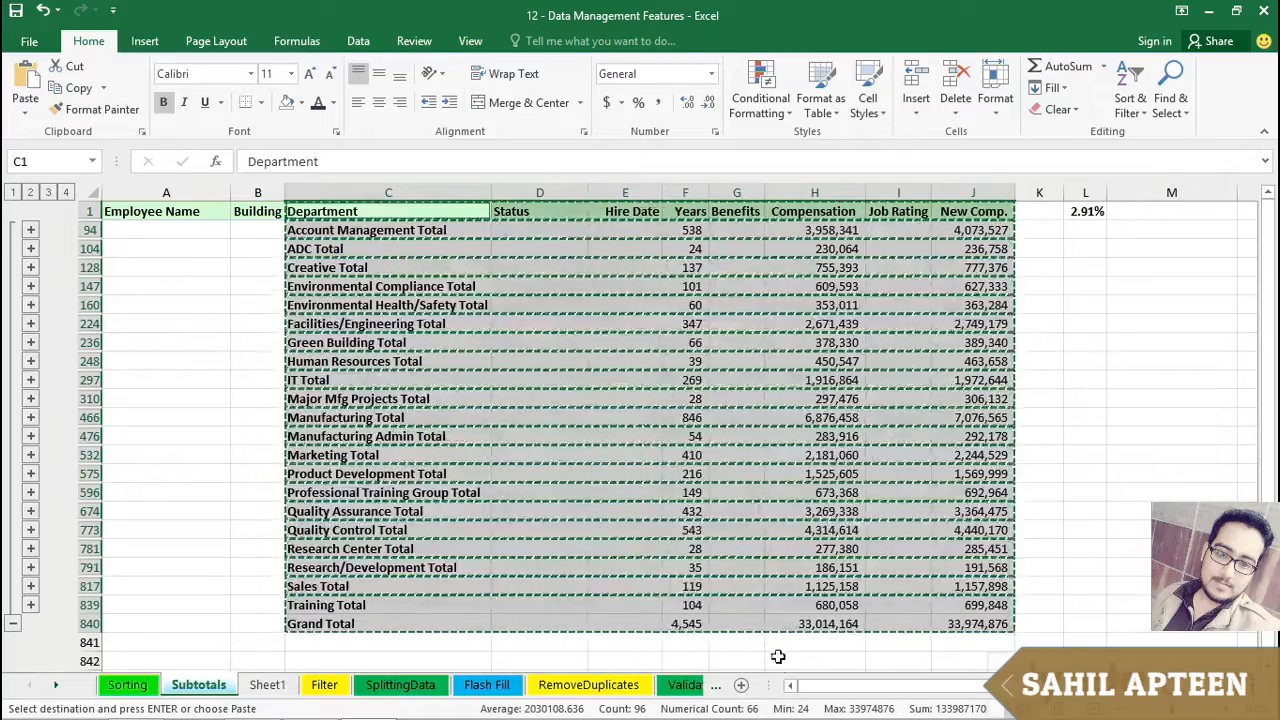
- Paste the copied visible department totals at J1 of Sheet1 and look over the pasted block
{"action": "left_click", "coordinate": [267, 686]}
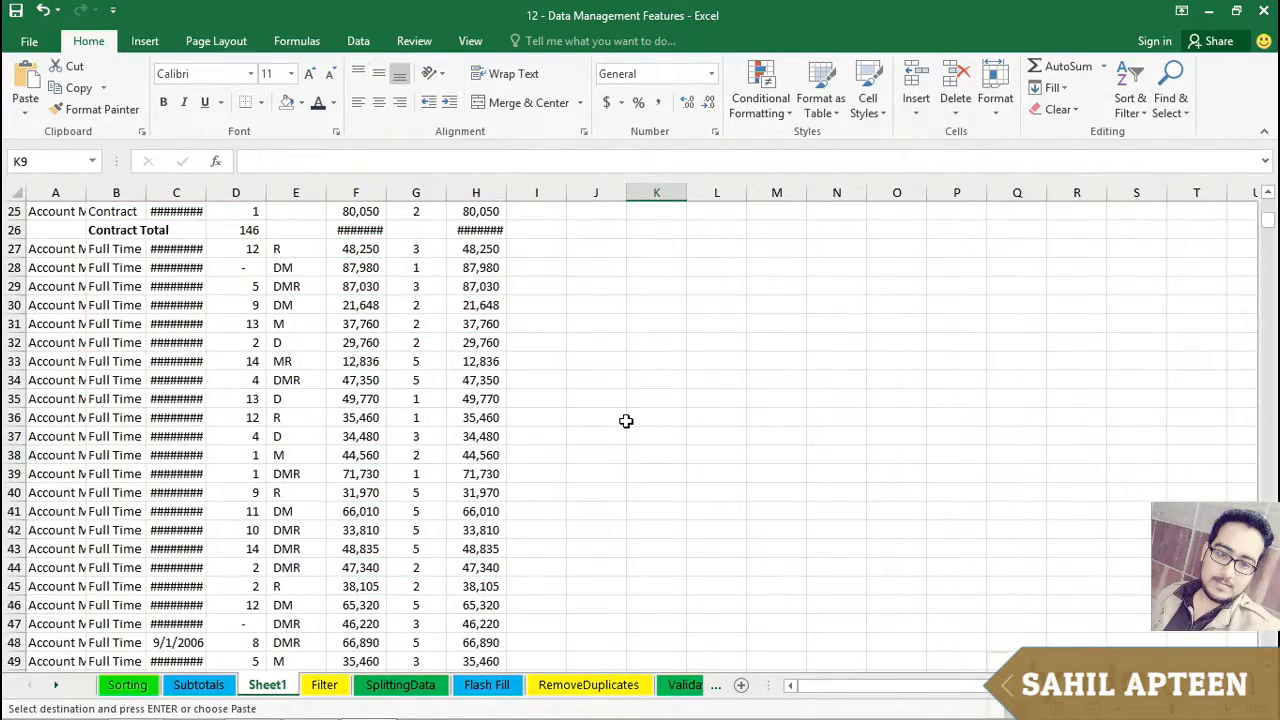
{"action": "scroll", "coordinate": [626, 421], "scroll_direction": "up", "scroll_amount": 8}
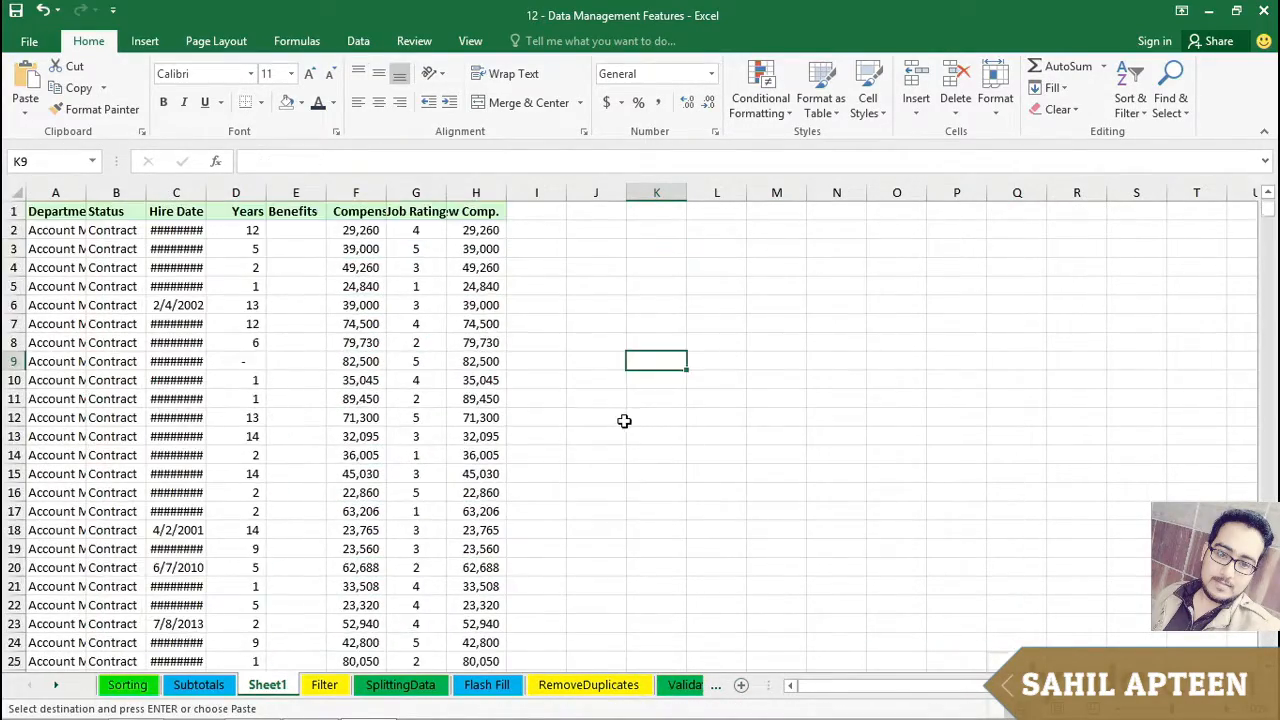
{"action": "left_click", "coordinate": [609, 208]}
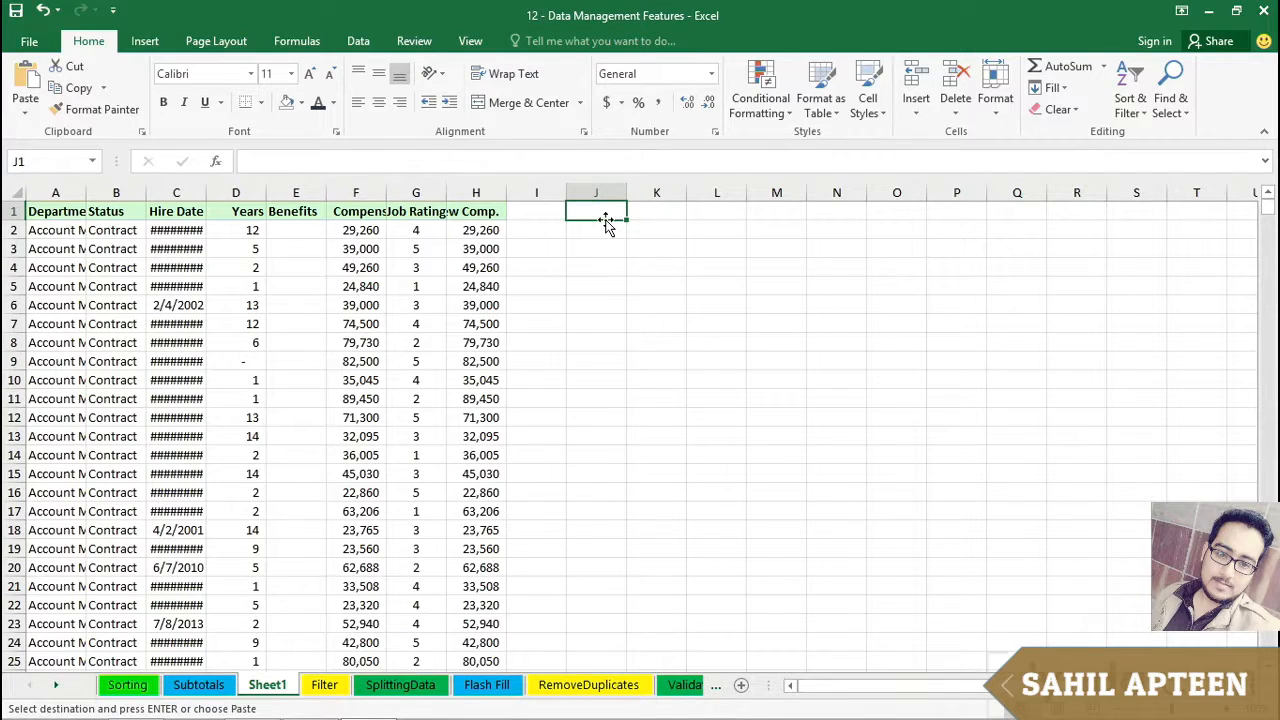
{"action": "key", "text": "ctrl+v"}
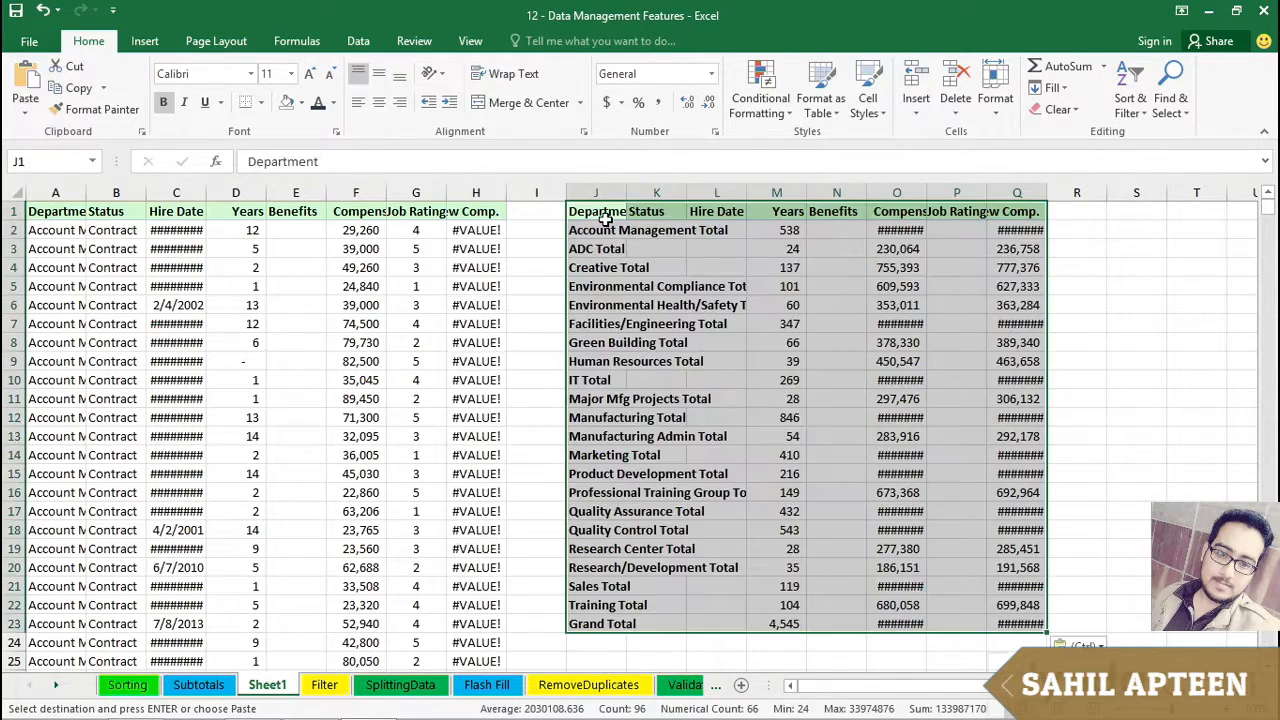
{"action": "scroll", "coordinate": [1140, 375], "scroll_direction": "down", "scroll_amount": 4}
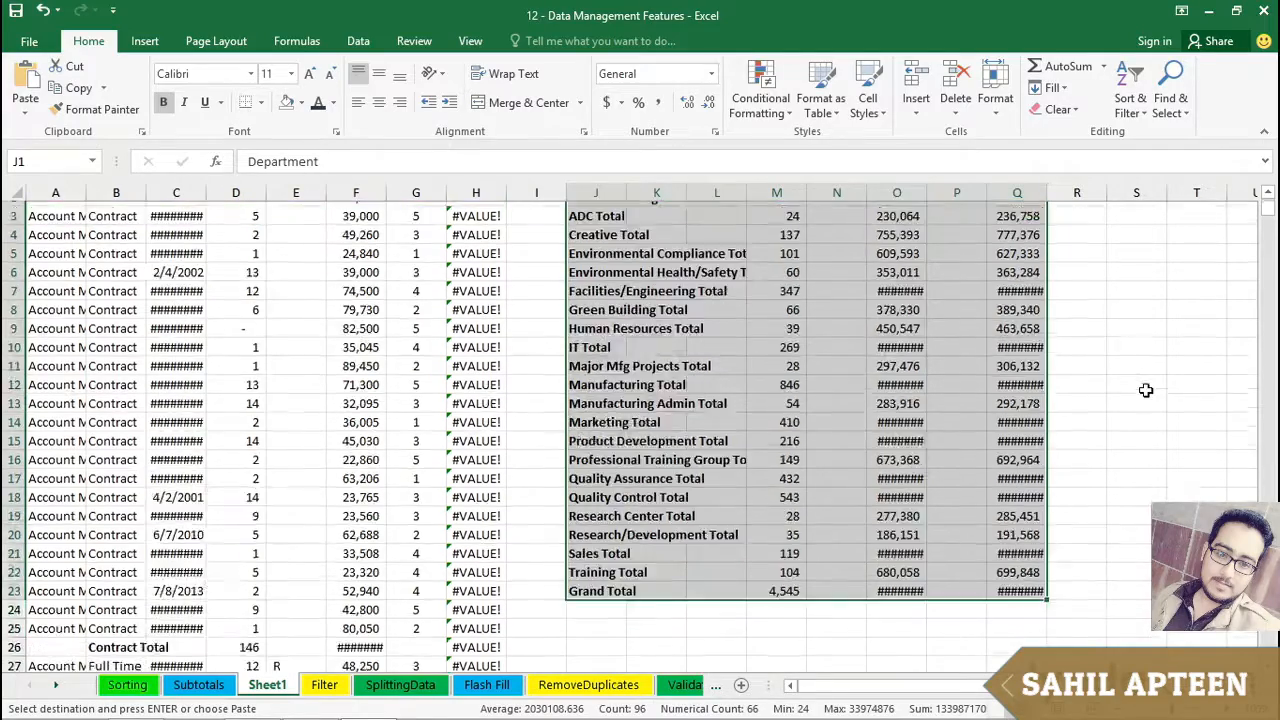
{"action": "scroll", "coordinate": [1146, 393], "scroll_direction": "up", "scroll_amount": 4}
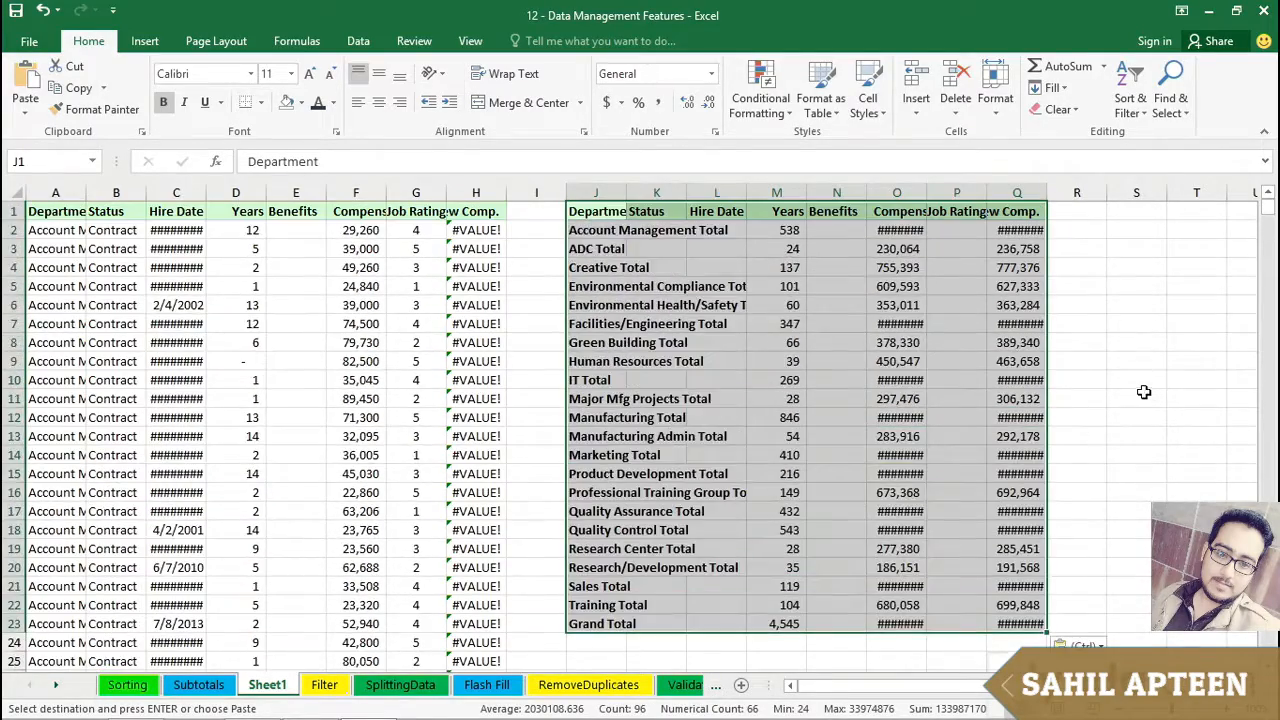
- Return to the Subtotals sheet, deselect the totals range and cancel its copy mode
{"action": "left_click", "coordinate": [199, 685]}
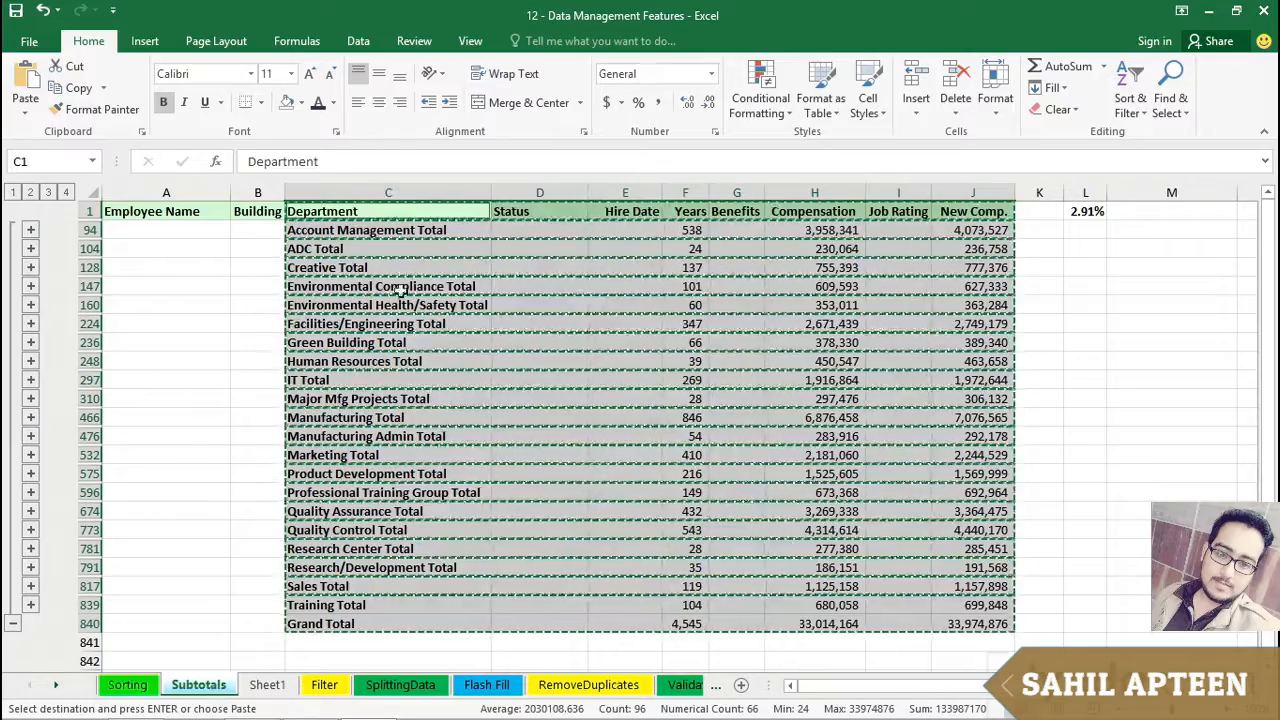
{"action": "left_click", "coordinate": [1091, 397]}
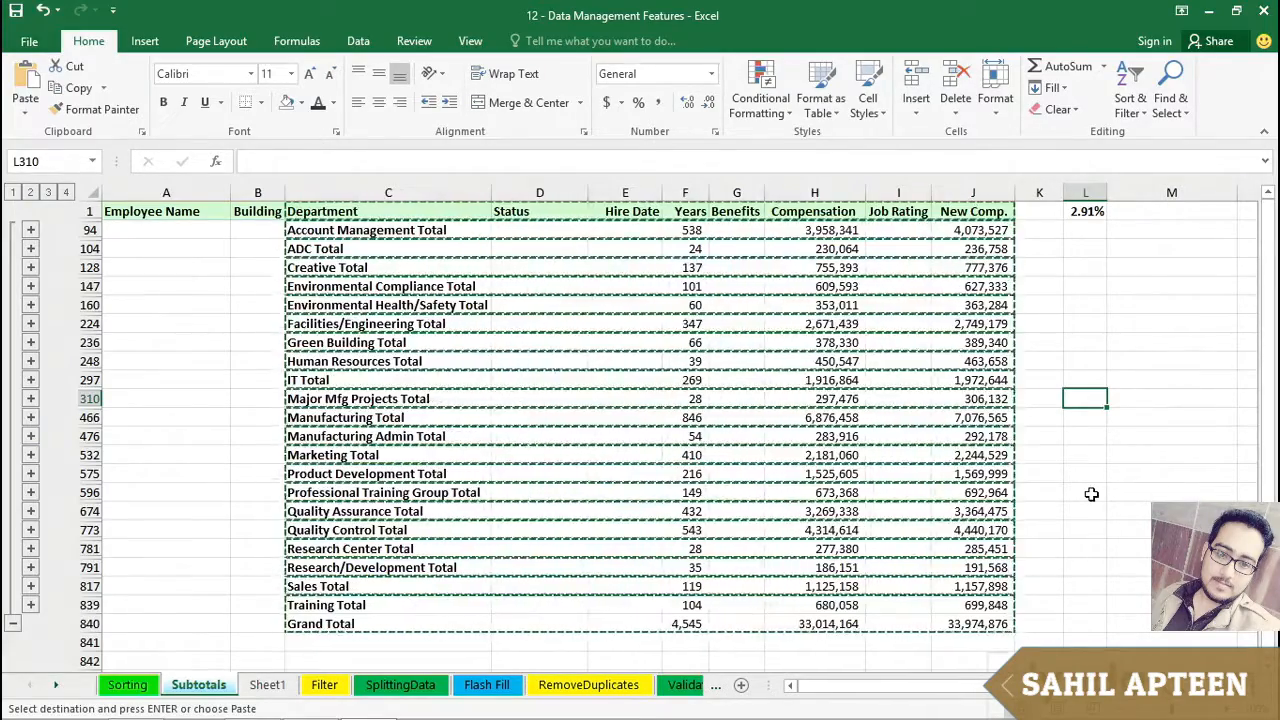
{"action": "key", "text": "Escape"}
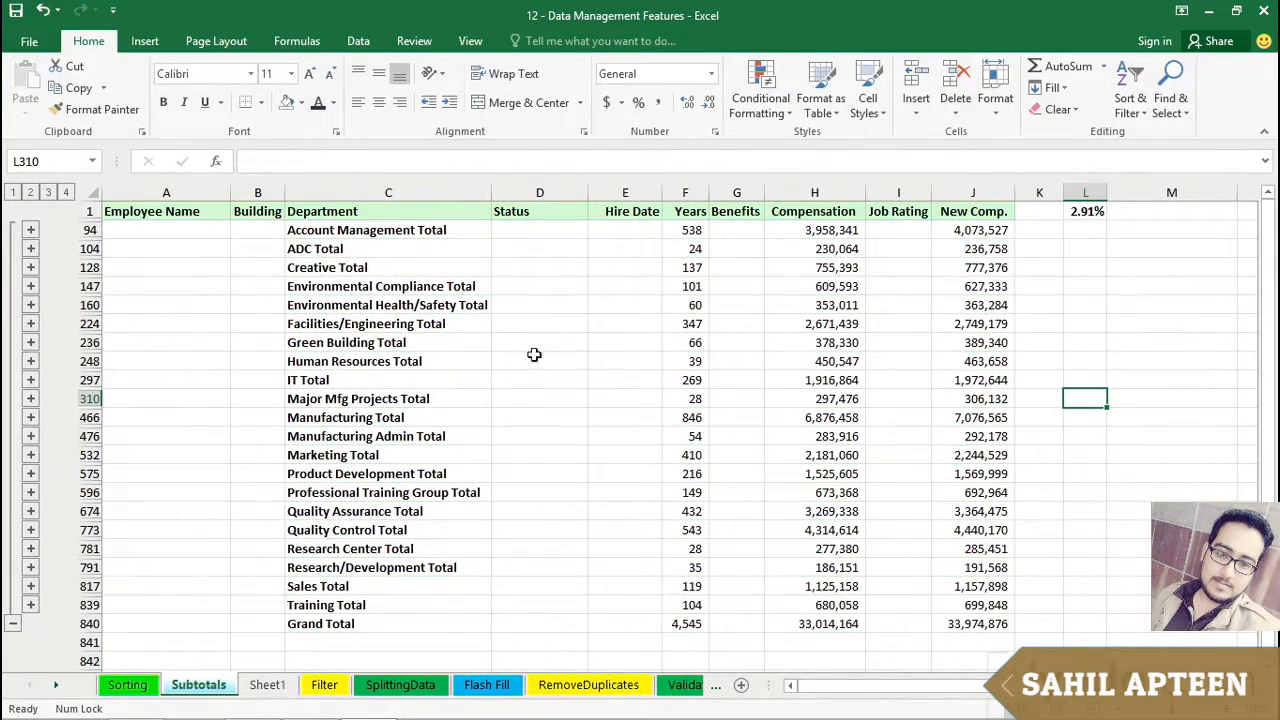
- Select the totals from the Department header through the Grand Total again, restrict the selection to visible cells only, and deselect it
{"action": "left_click_drag", "start_coordinate": [423, 217], "coordinate": [963, 615]}
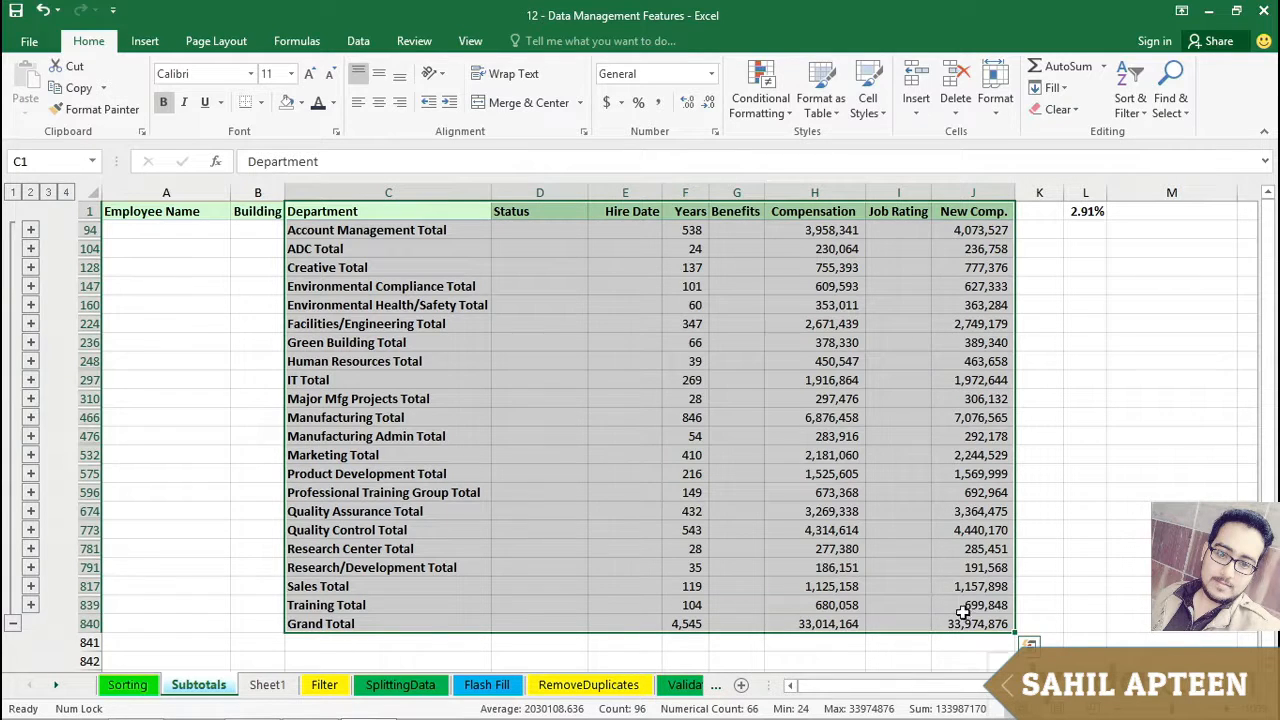
{"action": "left_click", "coordinate": [1168, 108]}
{"action": "left_click", "coordinate": [1175, 196]}
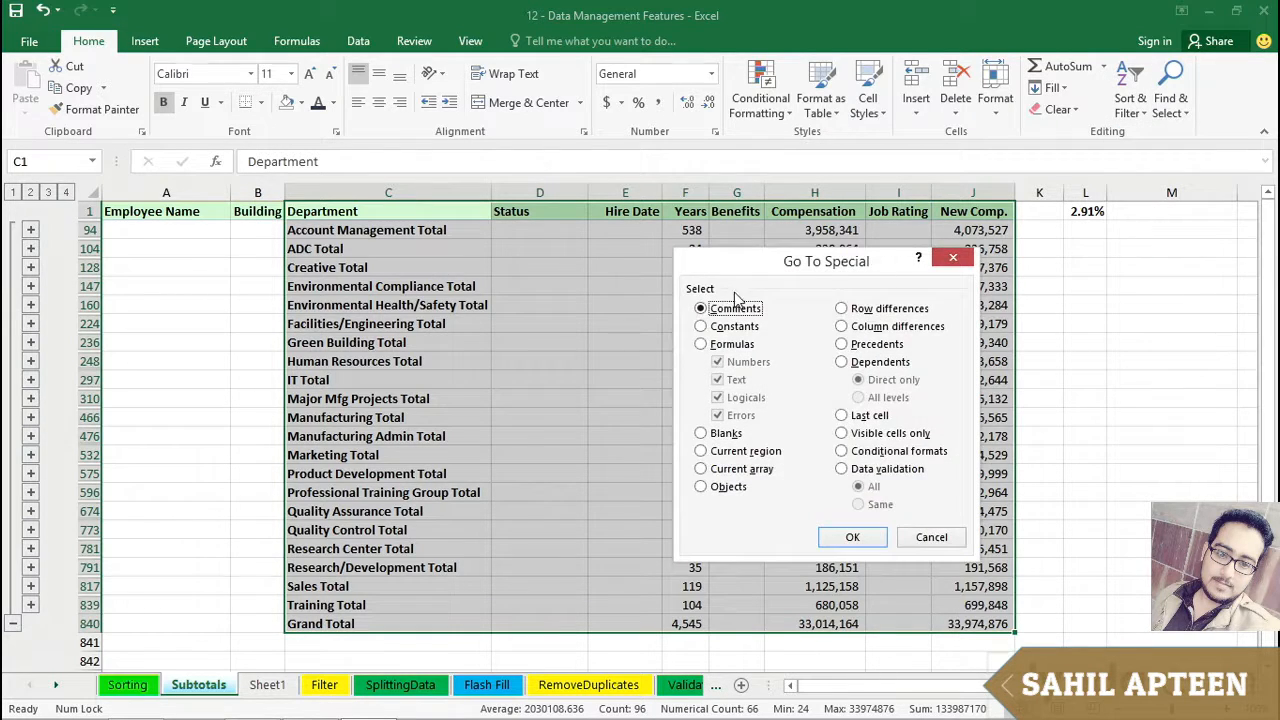
{"action": "left_click", "coordinate": [842, 434]}
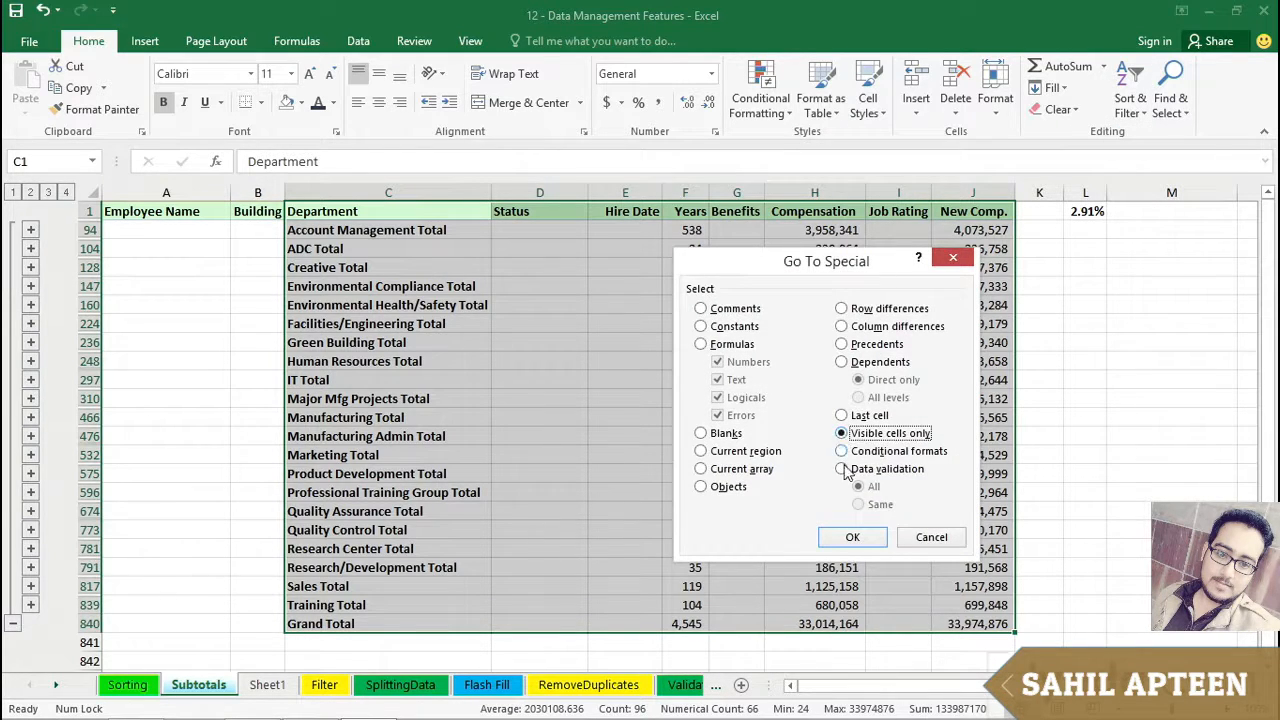
{"action": "left_click", "coordinate": [852, 537]}
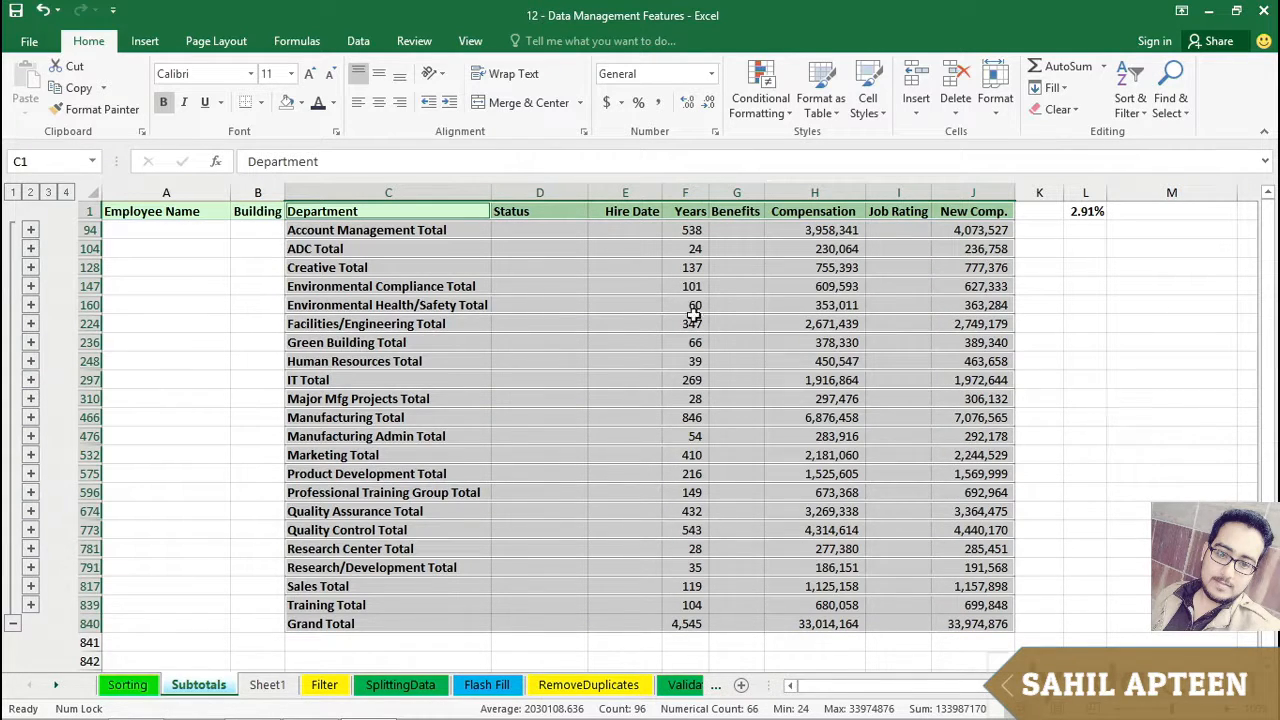
{"action": "left_click", "coordinate": [599, 301]}
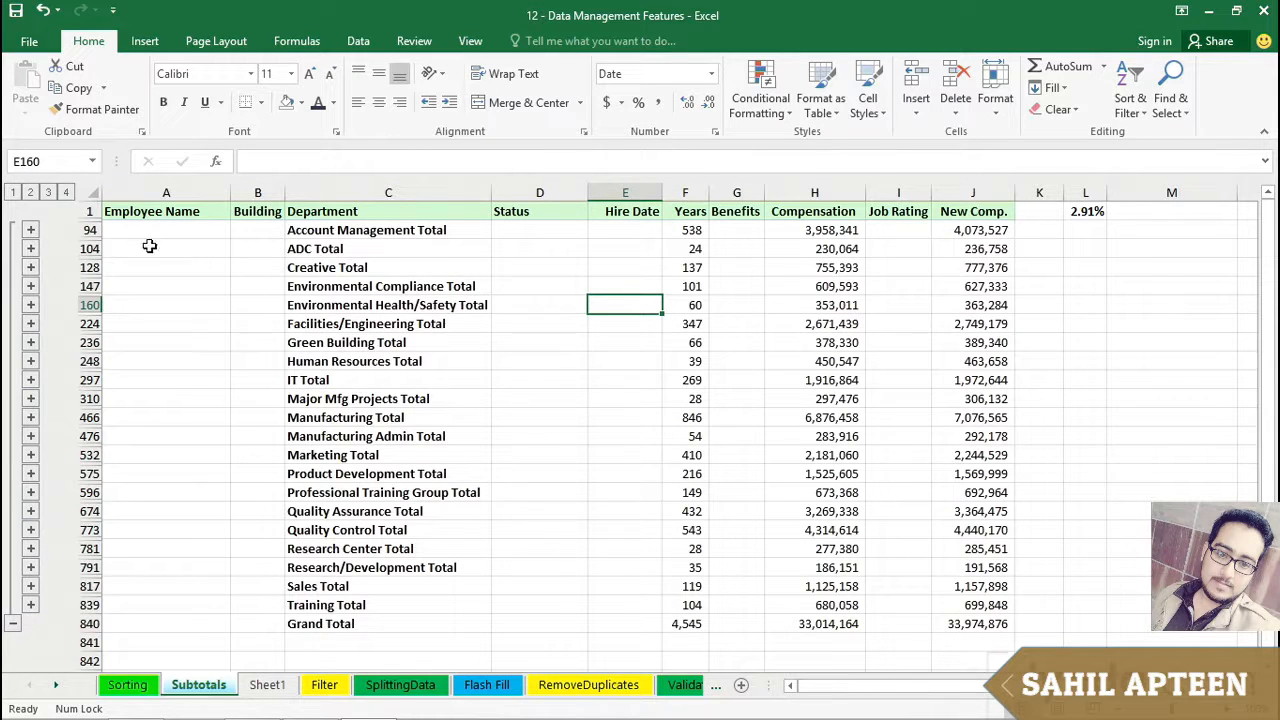
- Expand the outline to level 3 to show the status totals, and select the Contract Total of ADC
{"action": "left_click", "coordinate": [48, 192]}
{"action": "left_click", "coordinate": [332, 304]}
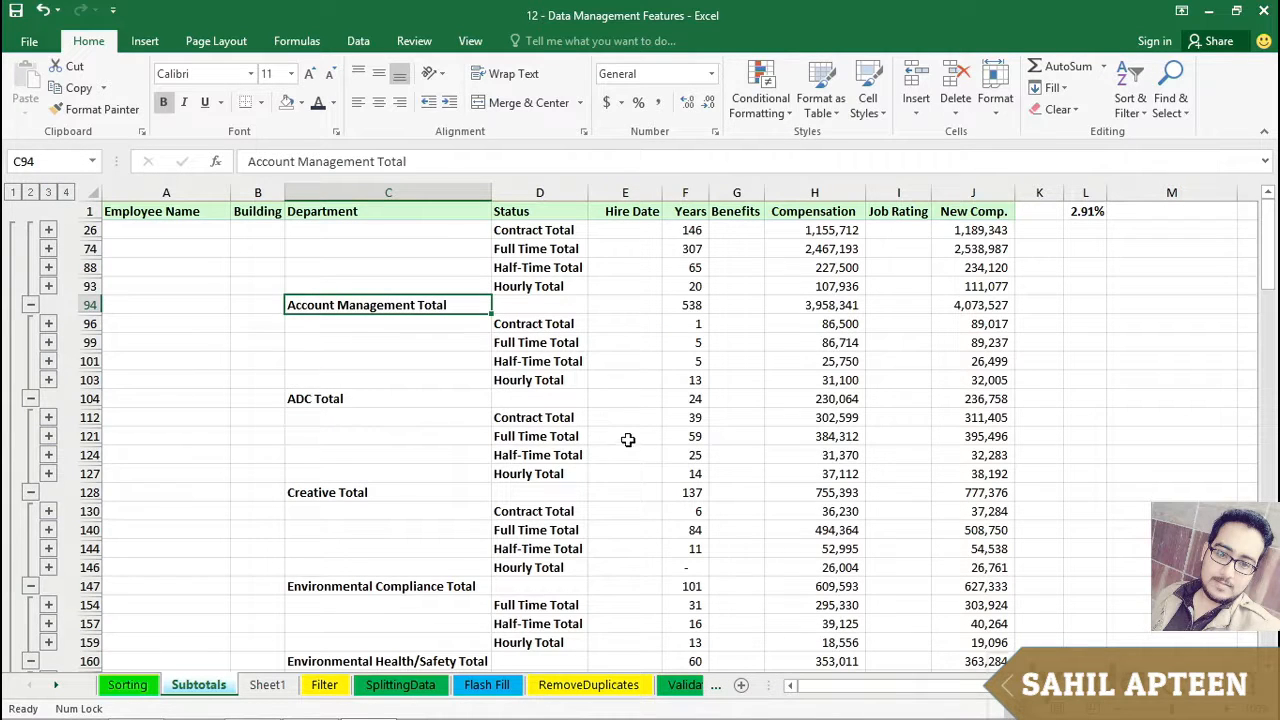
{"action": "left_click", "coordinate": [561, 324]}
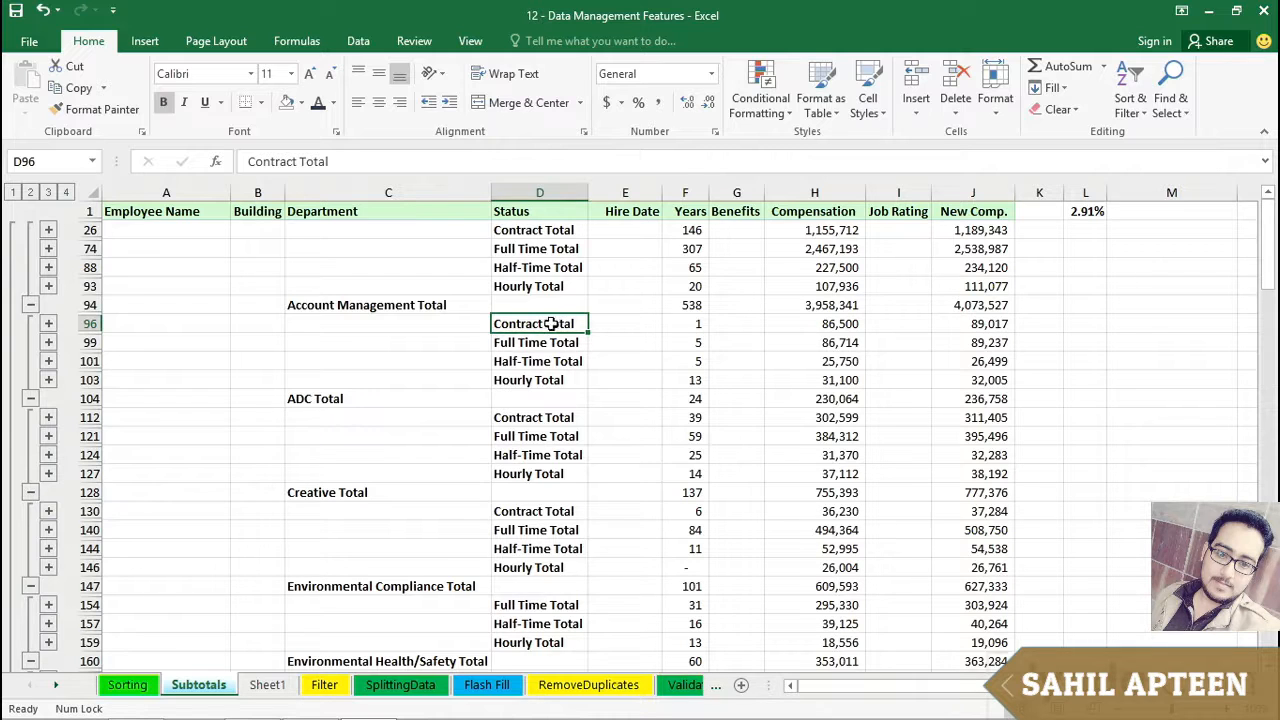
{"action": "left_click", "coordinate": [358, 46]}
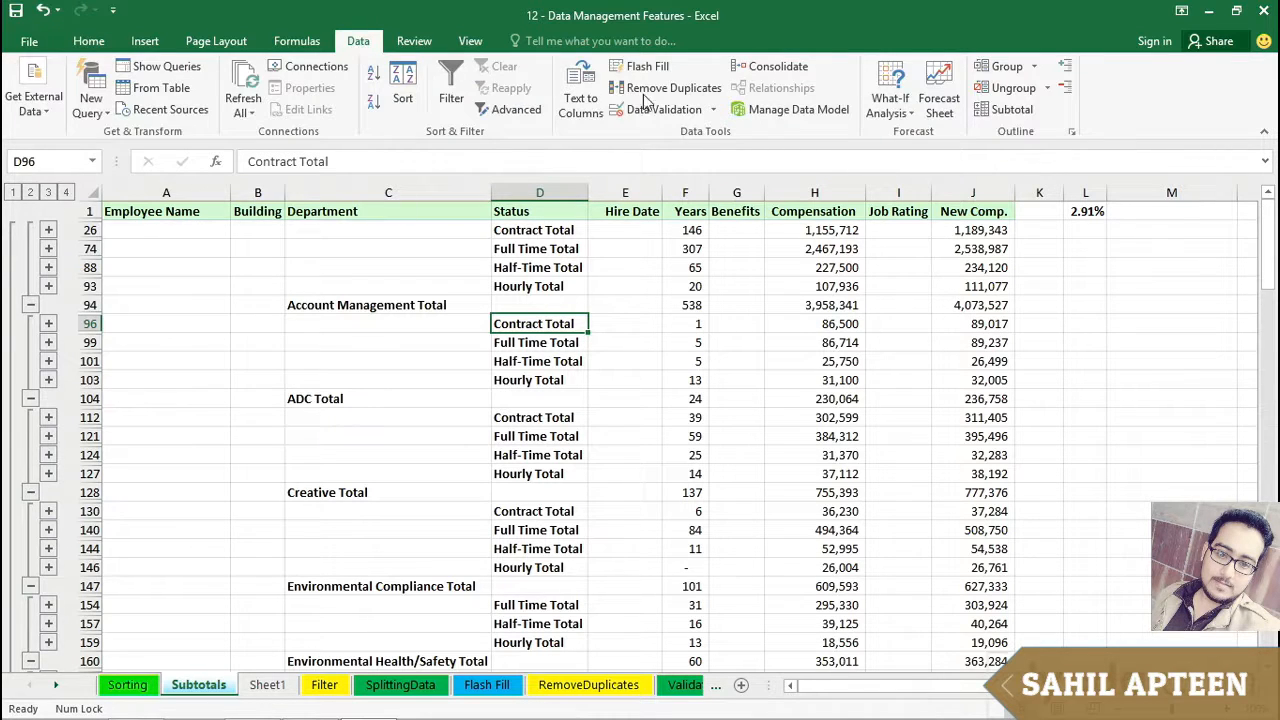
- Remove all subtotals from the employee list on the Subtotals sheet
{"action": "left_click", "coordinate": [1010, 110]}
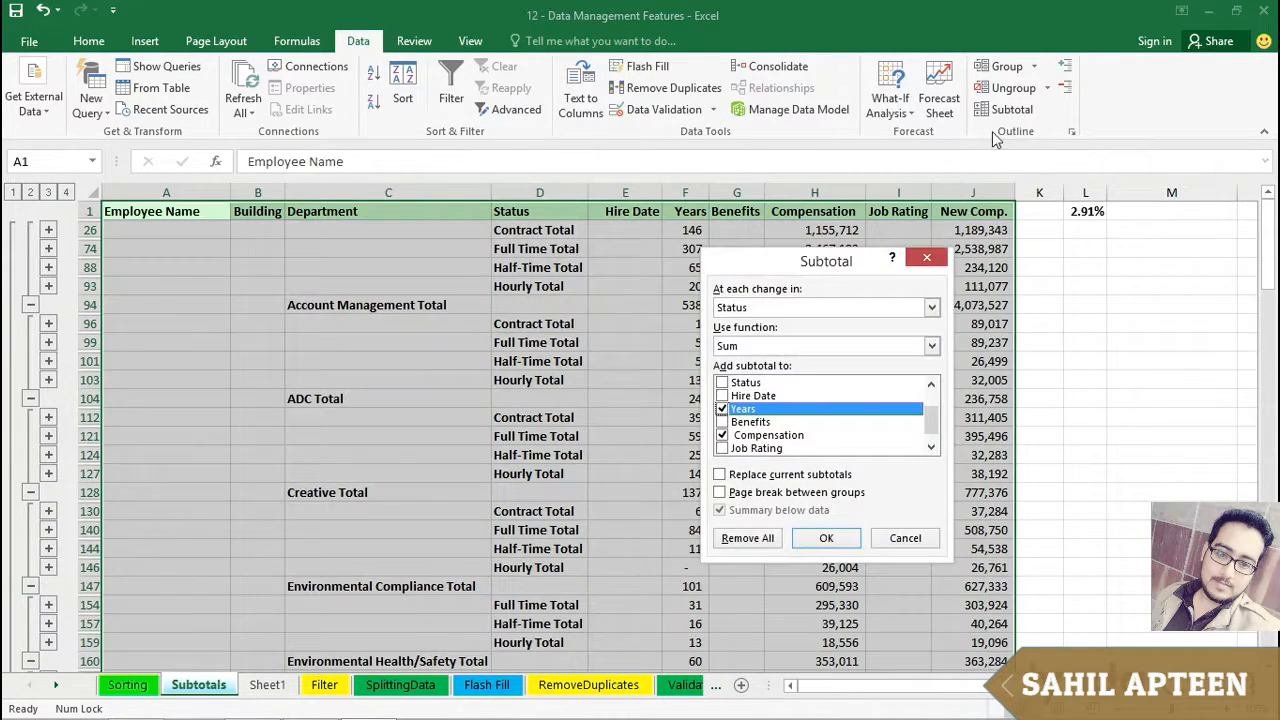
{"action": "left_click", "coordinate": [752, 546]}
{"action": "left_click", "coordinate": [553, 455]}
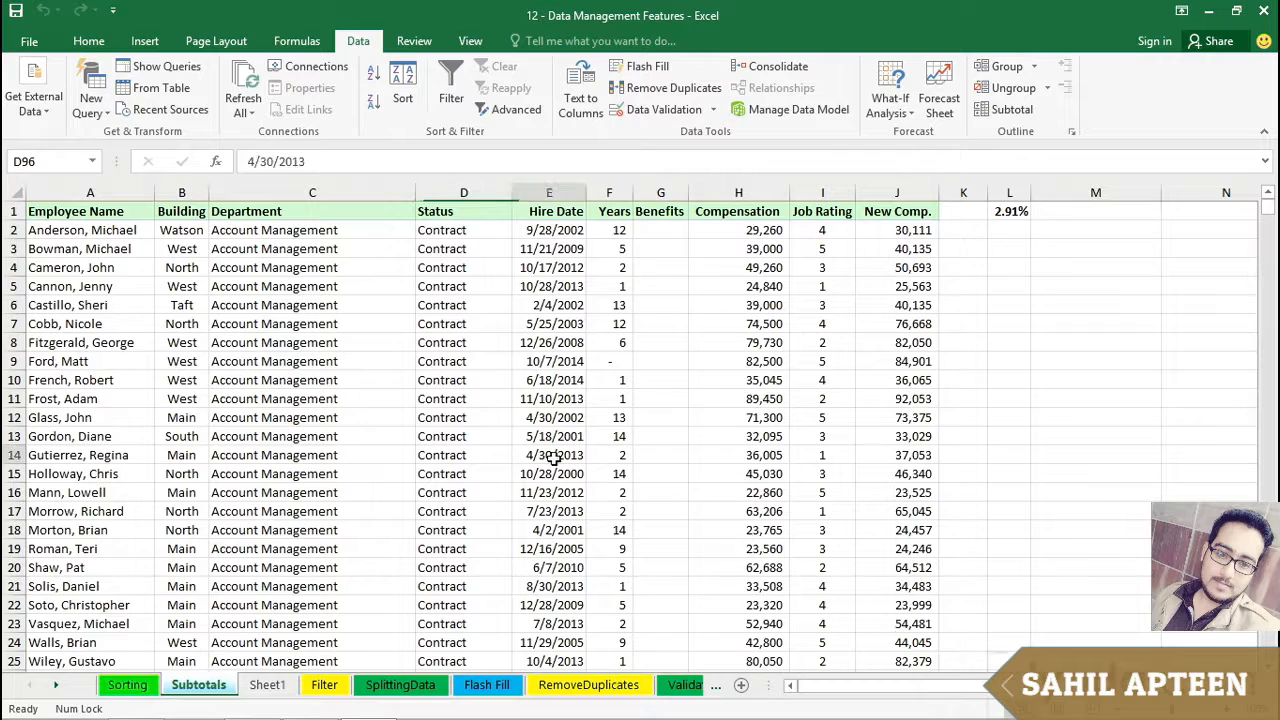
{"action": "left_click", "coordinate": [322, 398]}
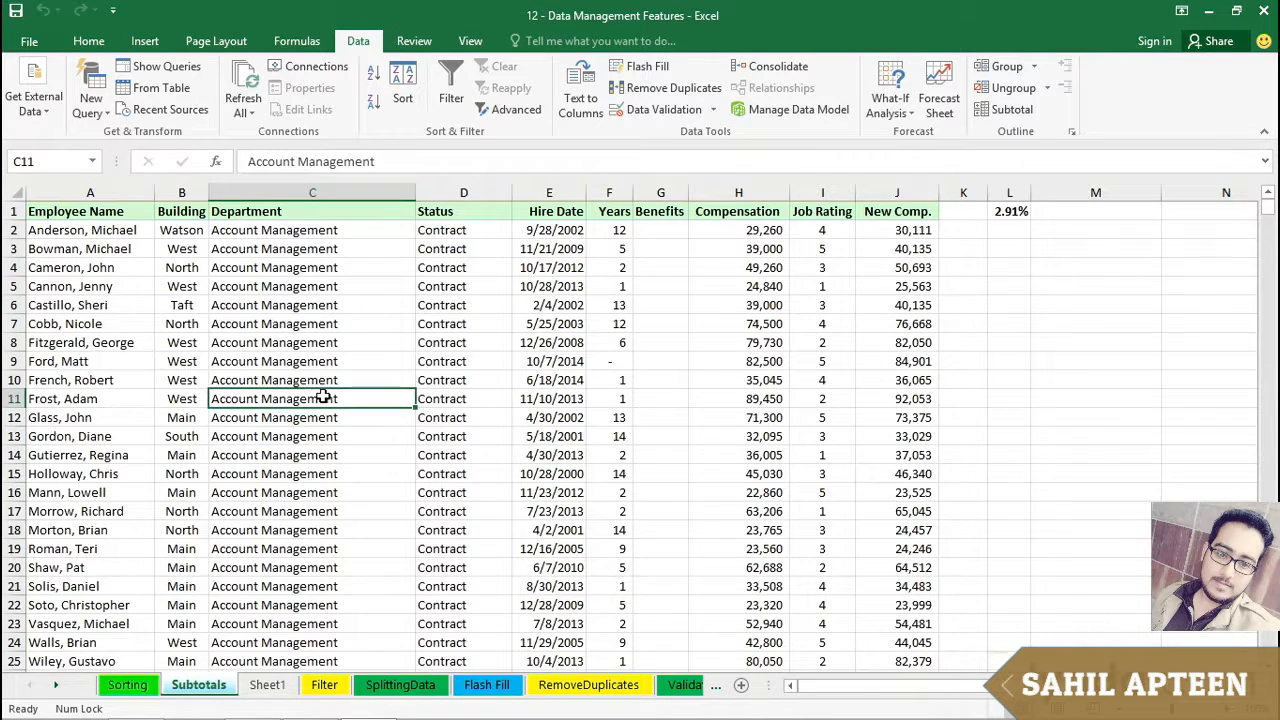
{"action": "left_click", "coordinate": [327, 361]}
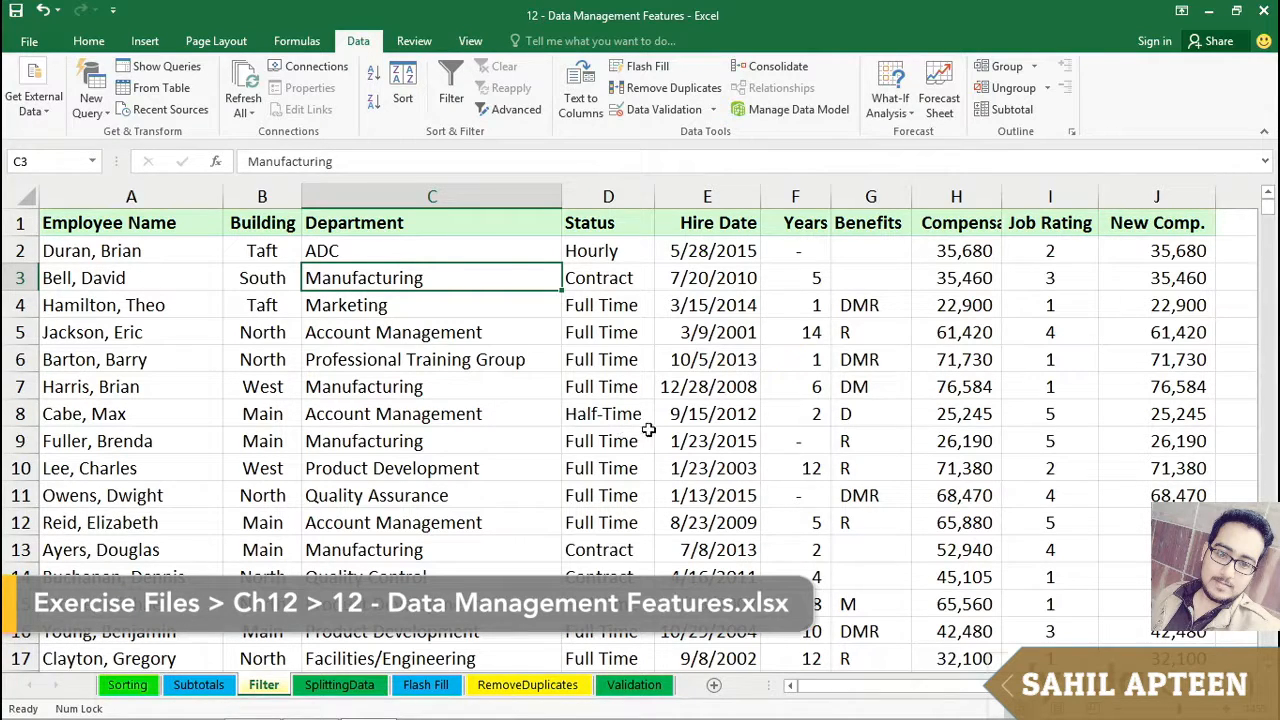
- Examine the Department, Status and Job Rating columns of the Filter sheet and the available sort and filter commands
{"action": "left_click", "coordinate": [479, 313]}
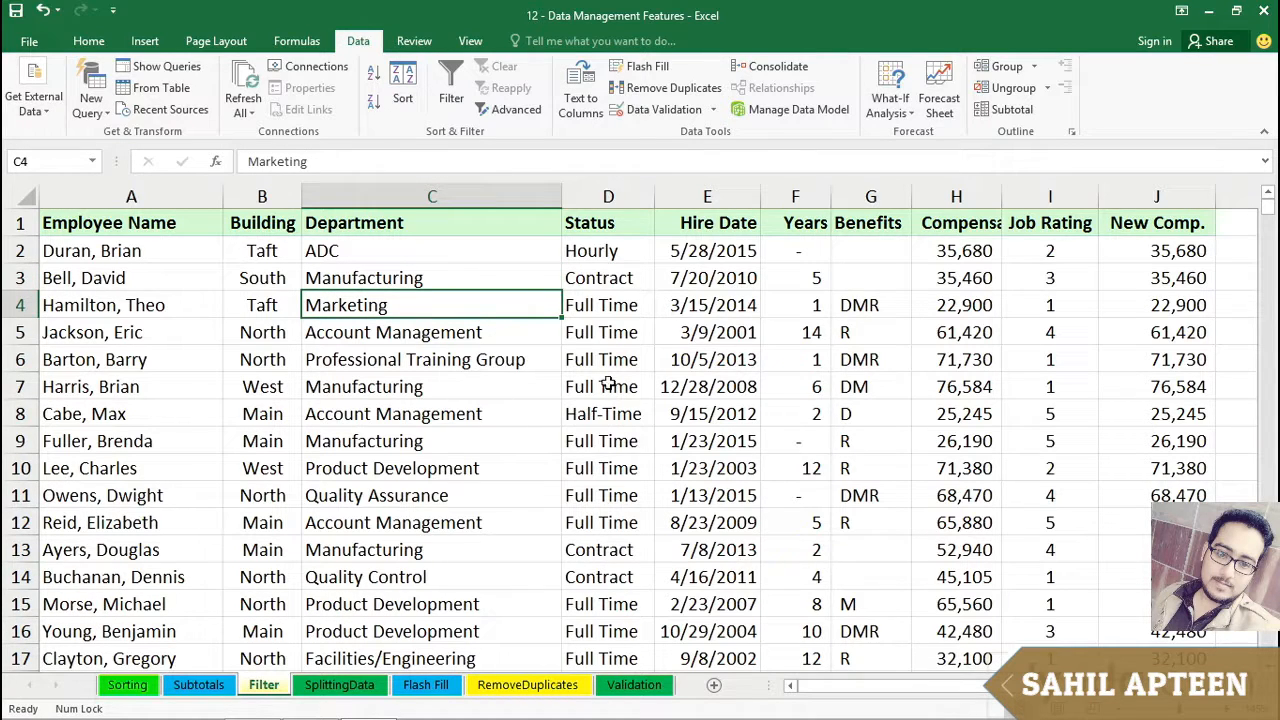
{"action": "left_click", "coordinate": [617, 336]}
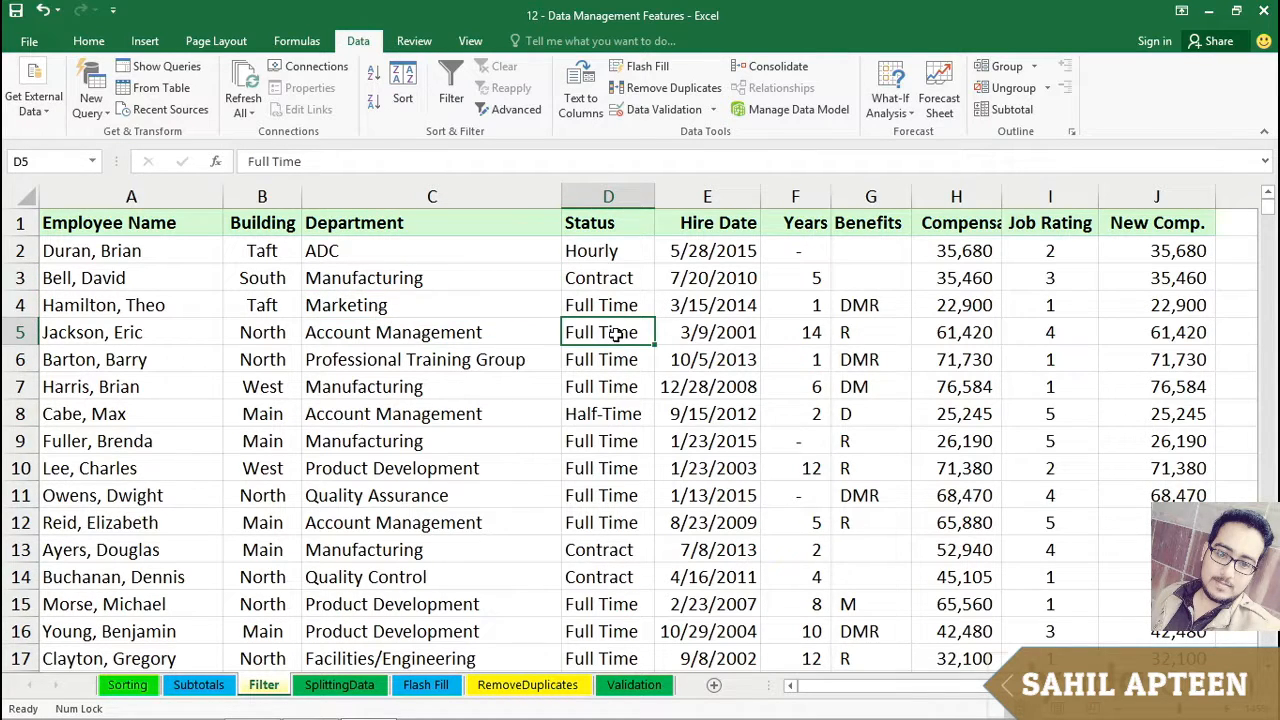
{"action": "left_click", "coordinate": [1016, 390]}
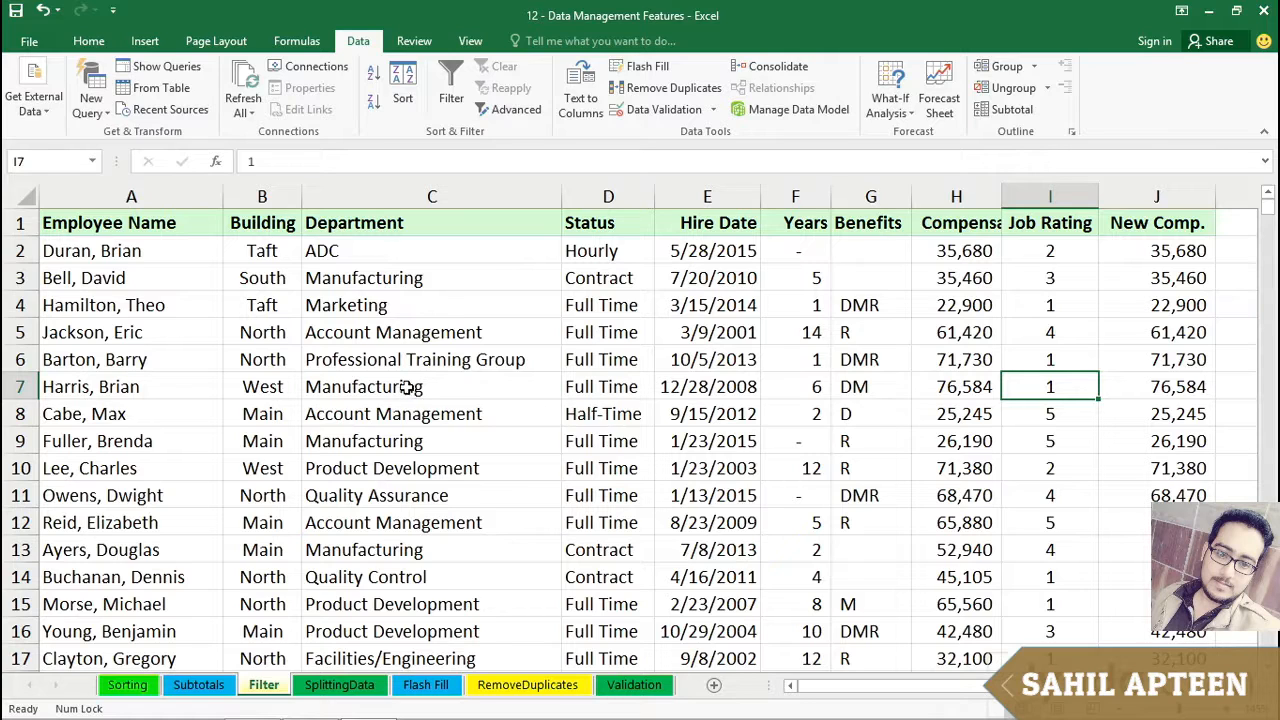
{"action": "left_click", "coordinate": [88, 41]}
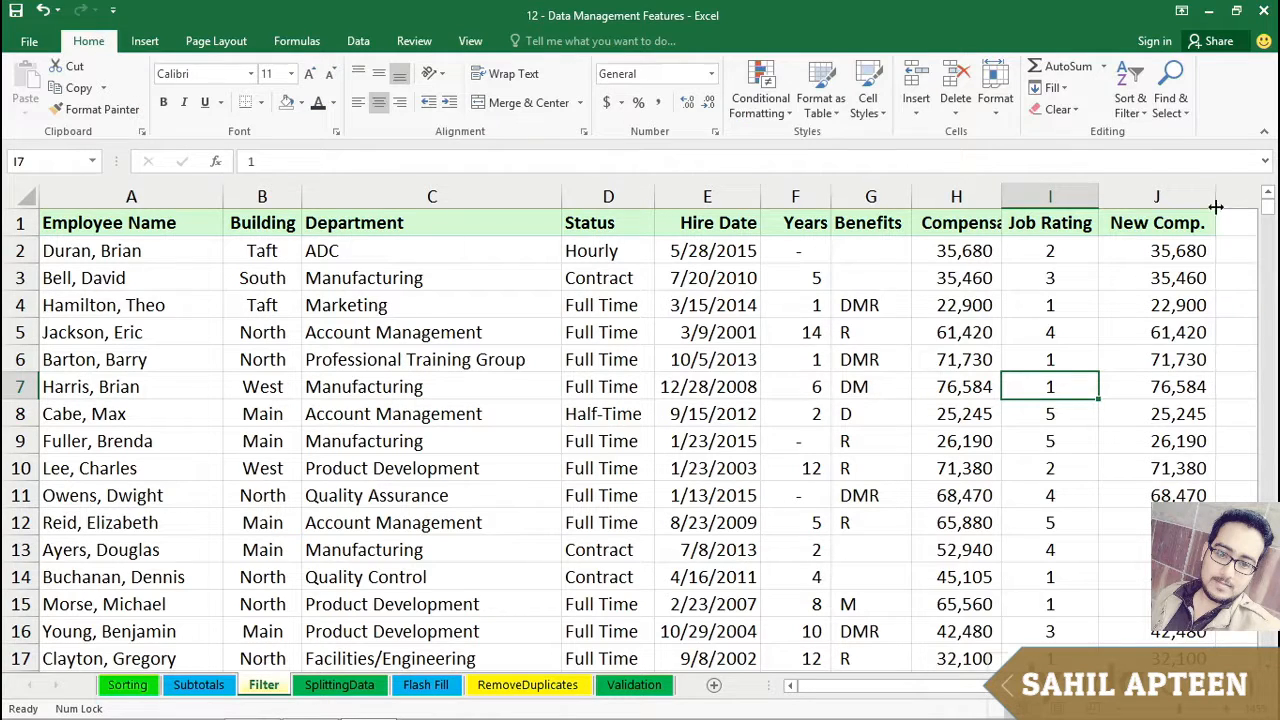
{"action": "left_click", "coordinate": [1130, 105]}
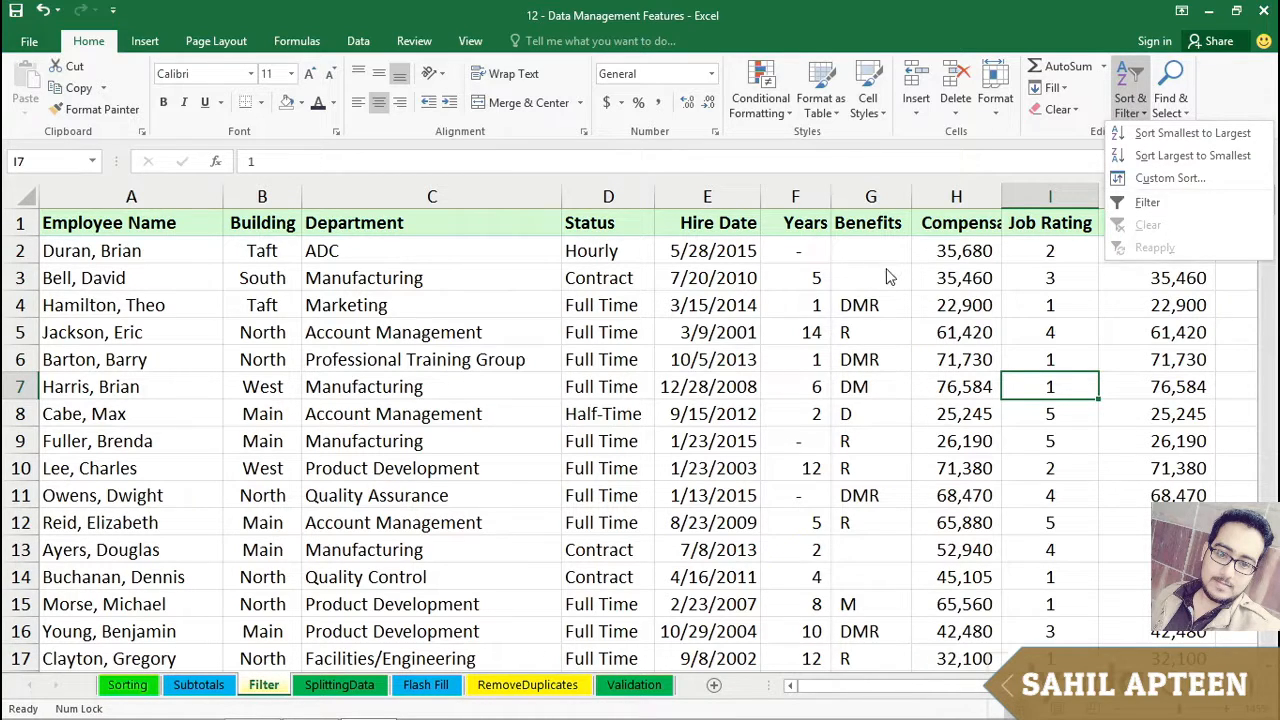
{"action": "left_click", "coordinate": [885, 276]}
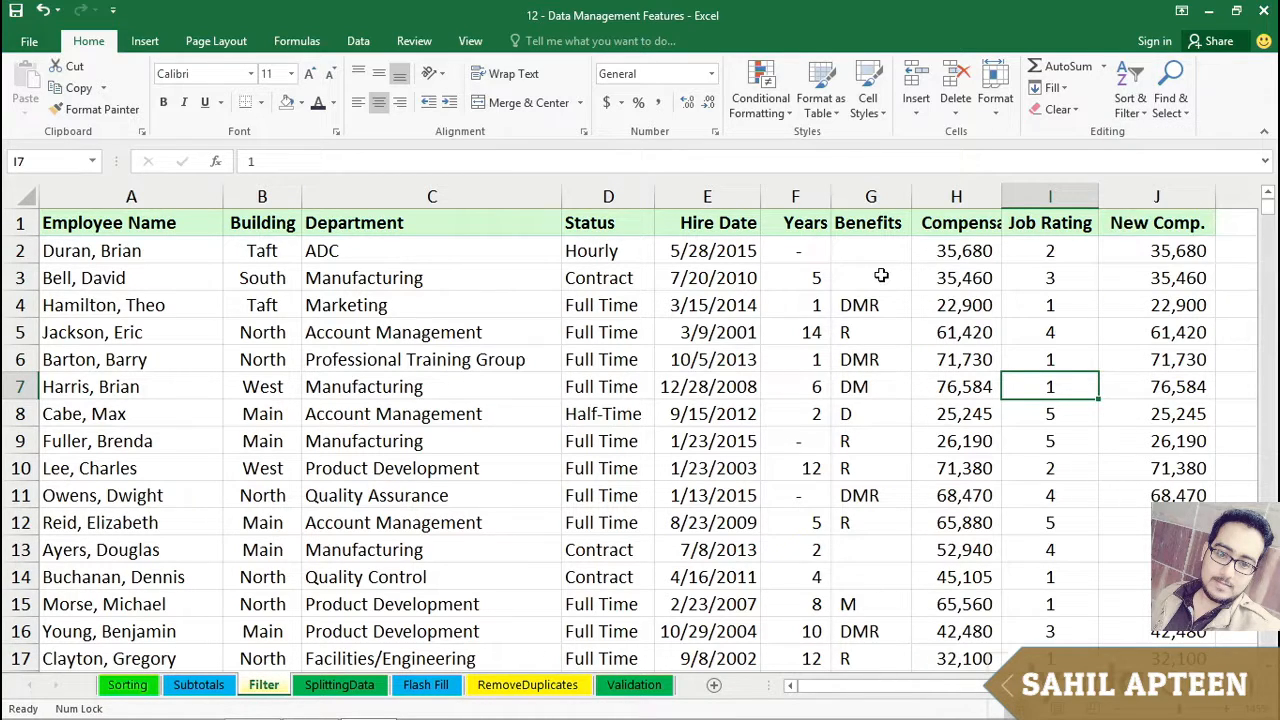
{"action": "left_click", "coordinate": [358, 41]}
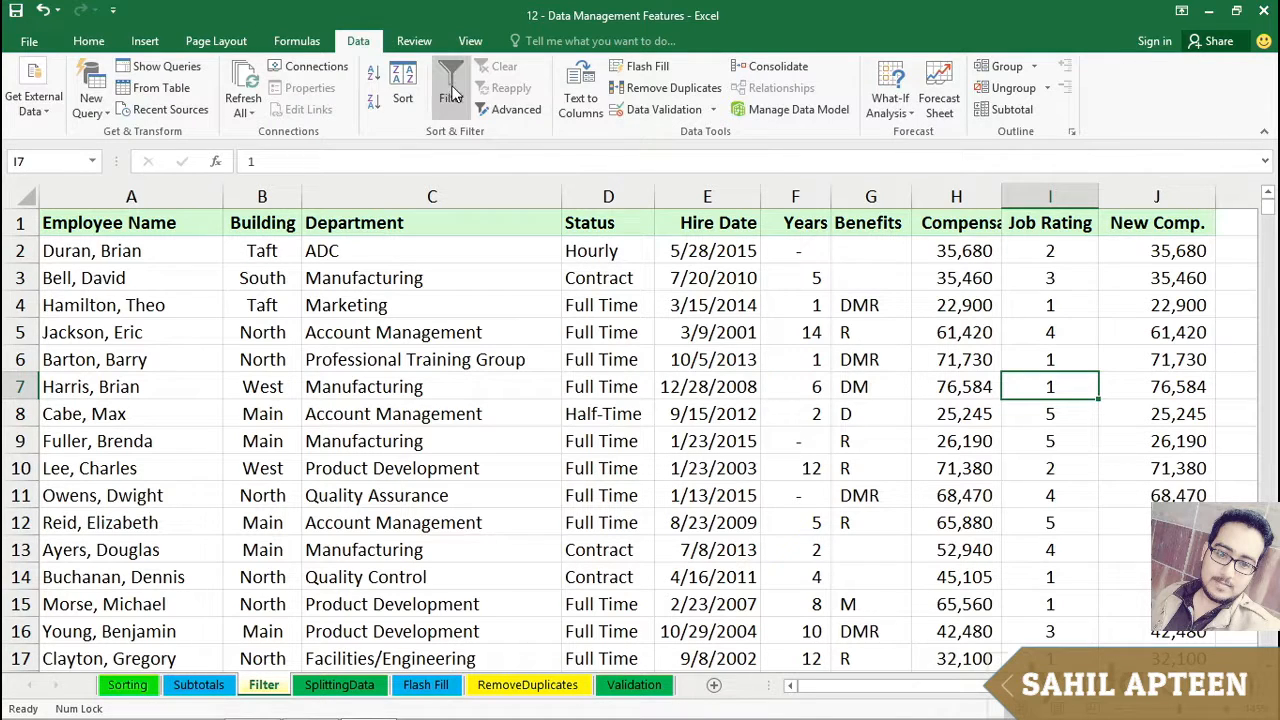
- Look through the employee list on the Filter sheet and turn on filtering for its column headers
{"action": "left_click", "coordinate": [475, 306]}
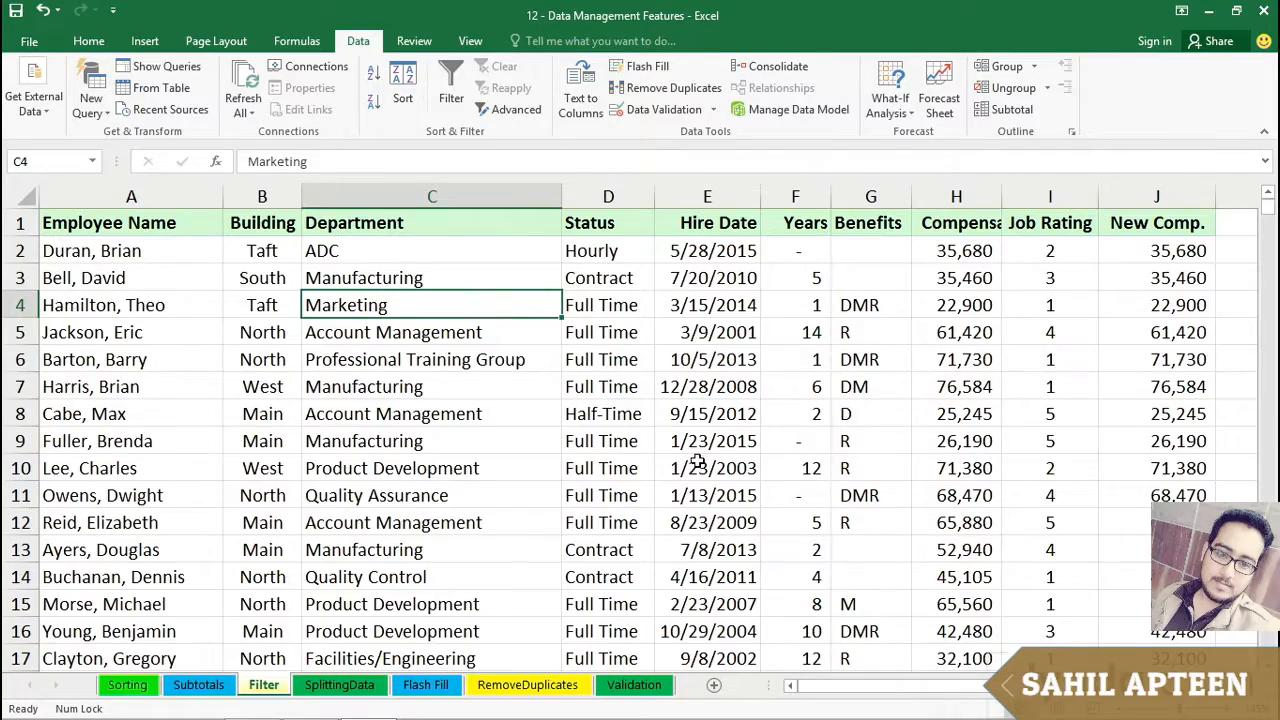
{"action": "scroll", "coordinate": [697, 458], "scroll_direction": "down", "scroll_amount": 5}
{"action": "scroll", "coordinate": [697, 458], "scroll_direction": "down", "scroll_amount": 14}
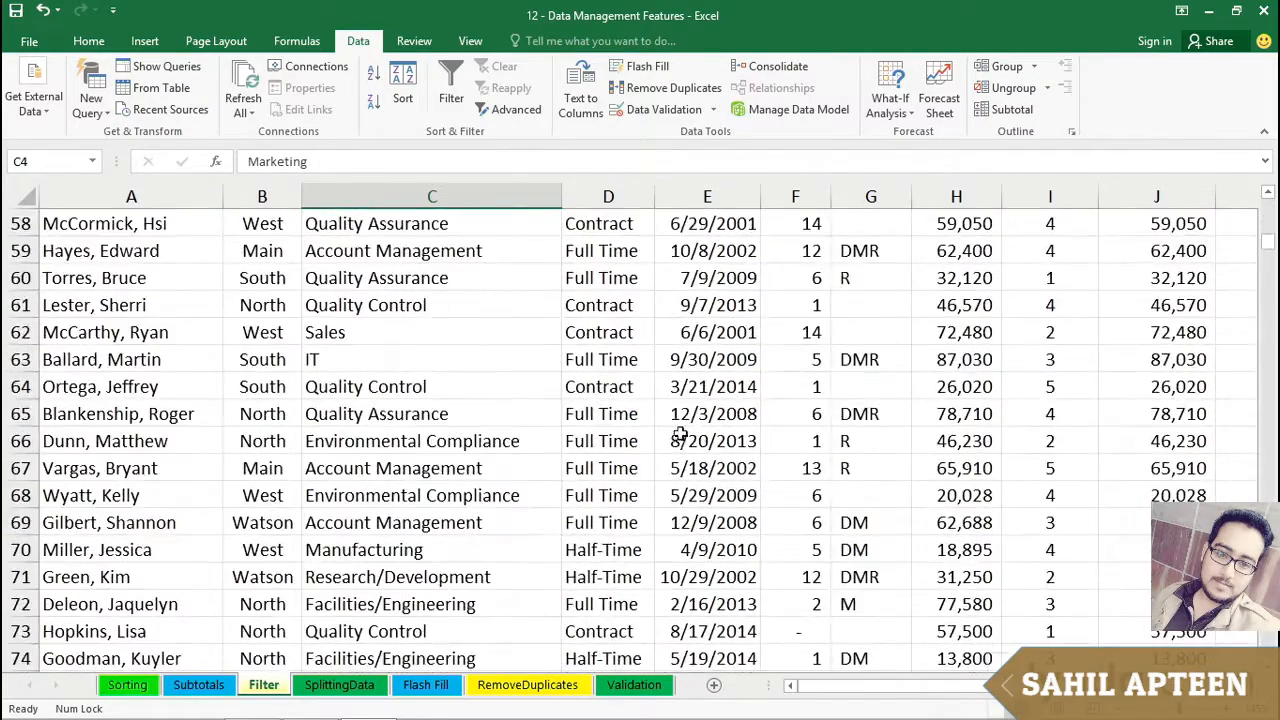
{"action": "scroll", "coordinate": [676, 436], "scroll_direction": "up", "scroll_amount": 18}
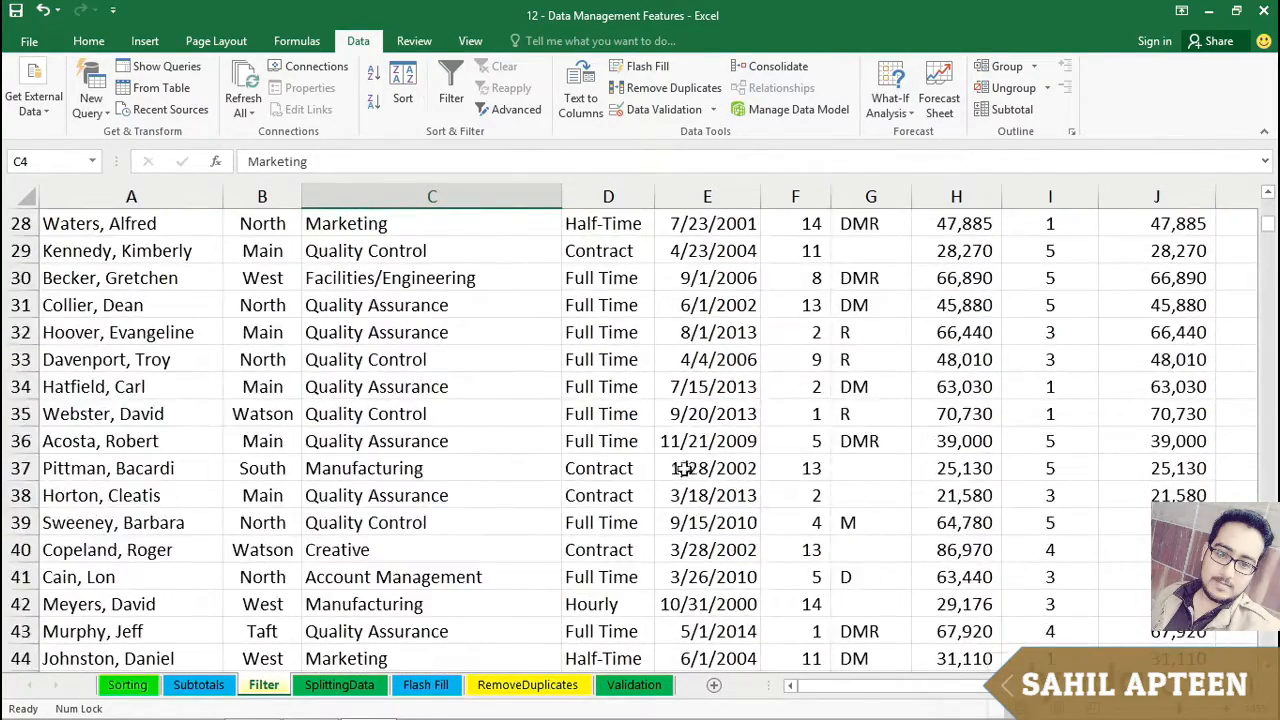
{"action": "scroll", "coordinate": [683, 468], "scroll_direction": "up", "scroll_amount": 1}
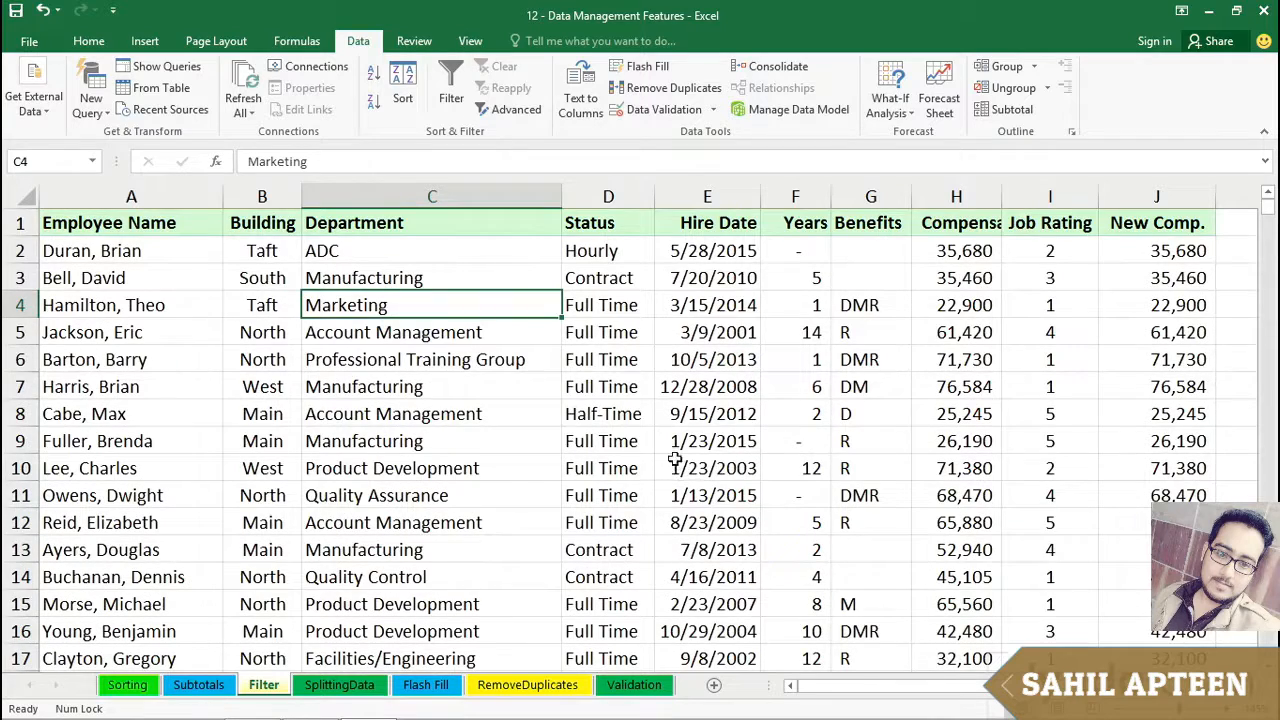
{"action": "left_click", "coordinate": [529, 336]}
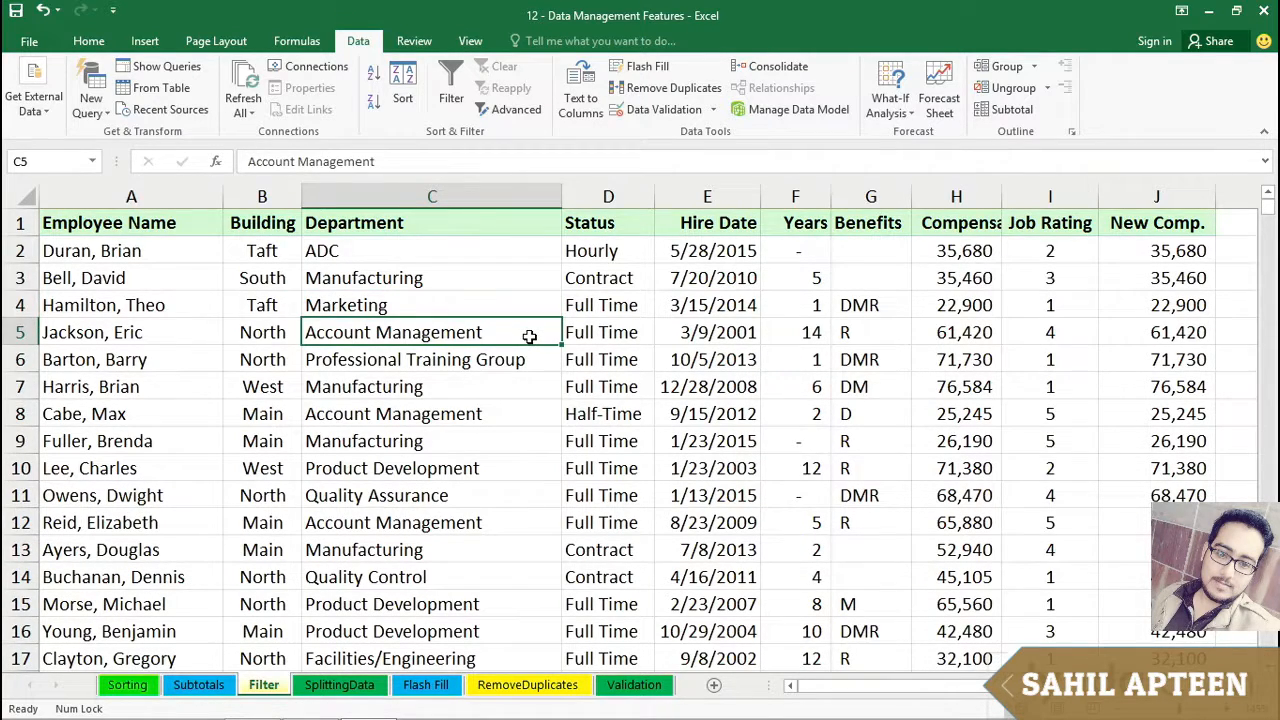
{"action": "left_click", "coordinate": [451, 76]}
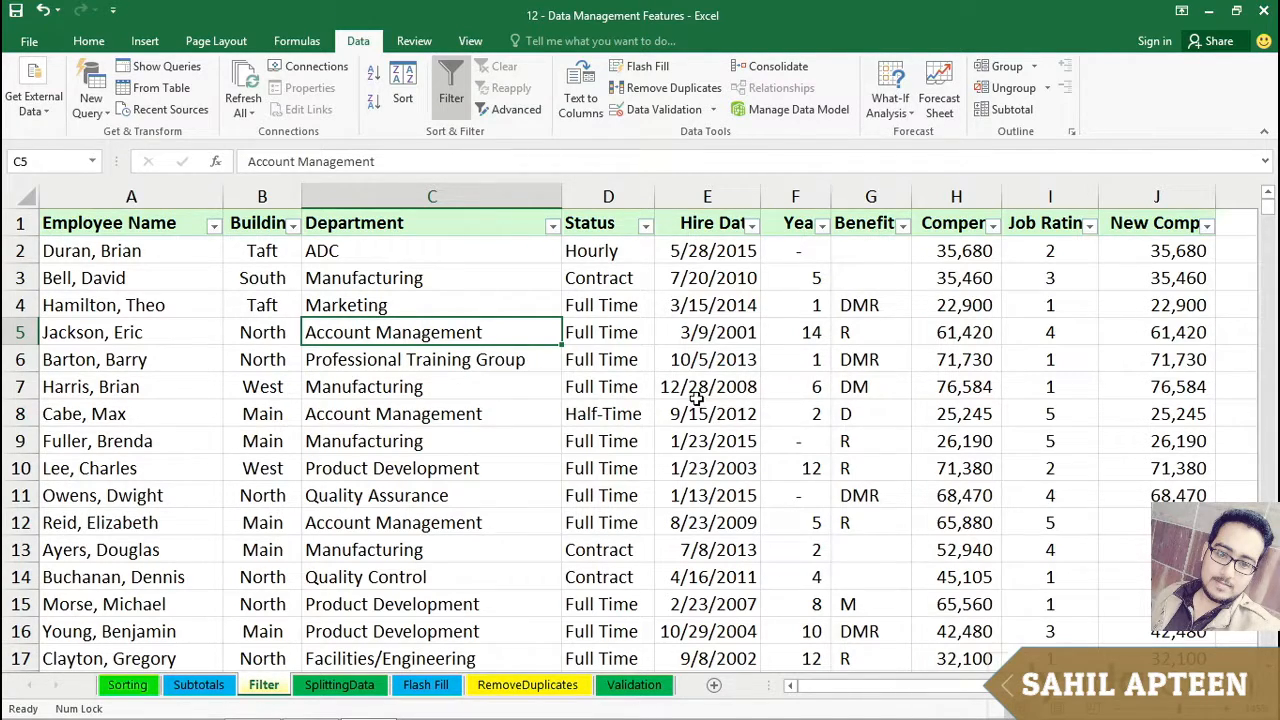
- Filter the Department column to show only Human Resources
{"action": "left_click", "coordinate": [551, 226]}
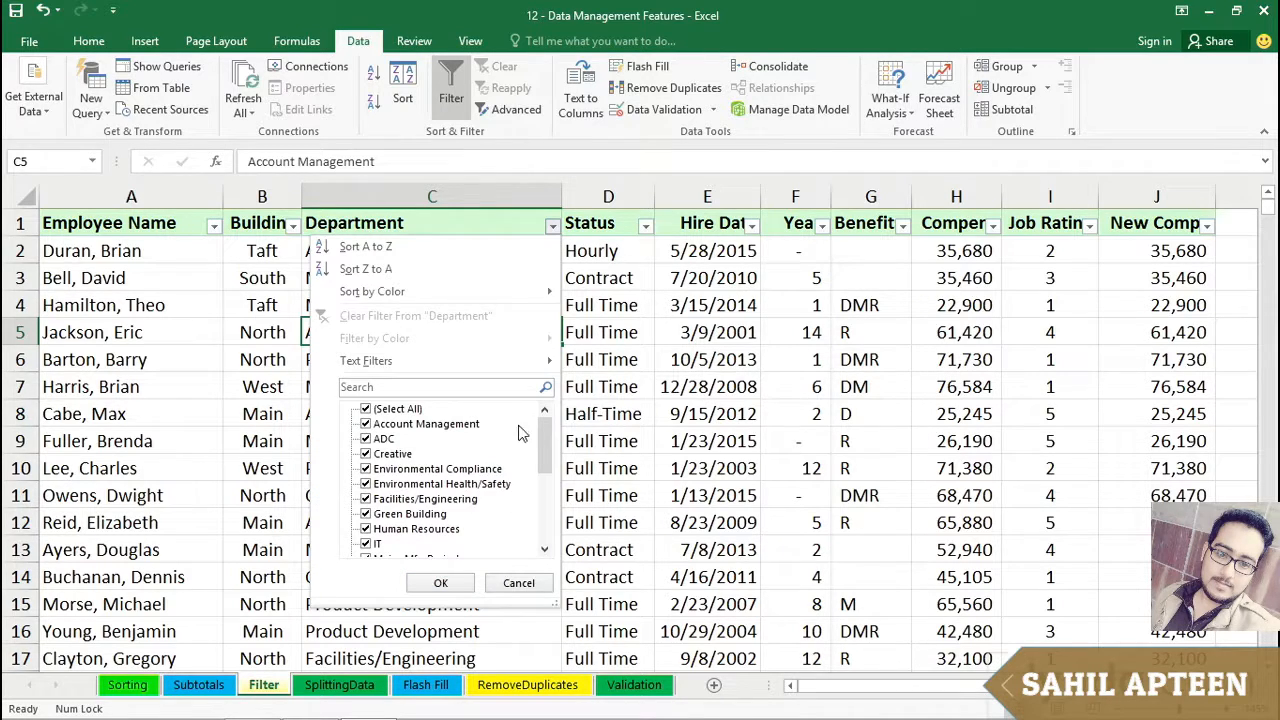
{"action": "mouse_move", "coordinate": [546, 440]}
{"action": "left_mouse_down"}
{"action": "mouse_move", "coordinate": [548, 510]}
{"action": "mouse_move", "coordinate": [543, 418]}
{"action": "left_mouse_up"}
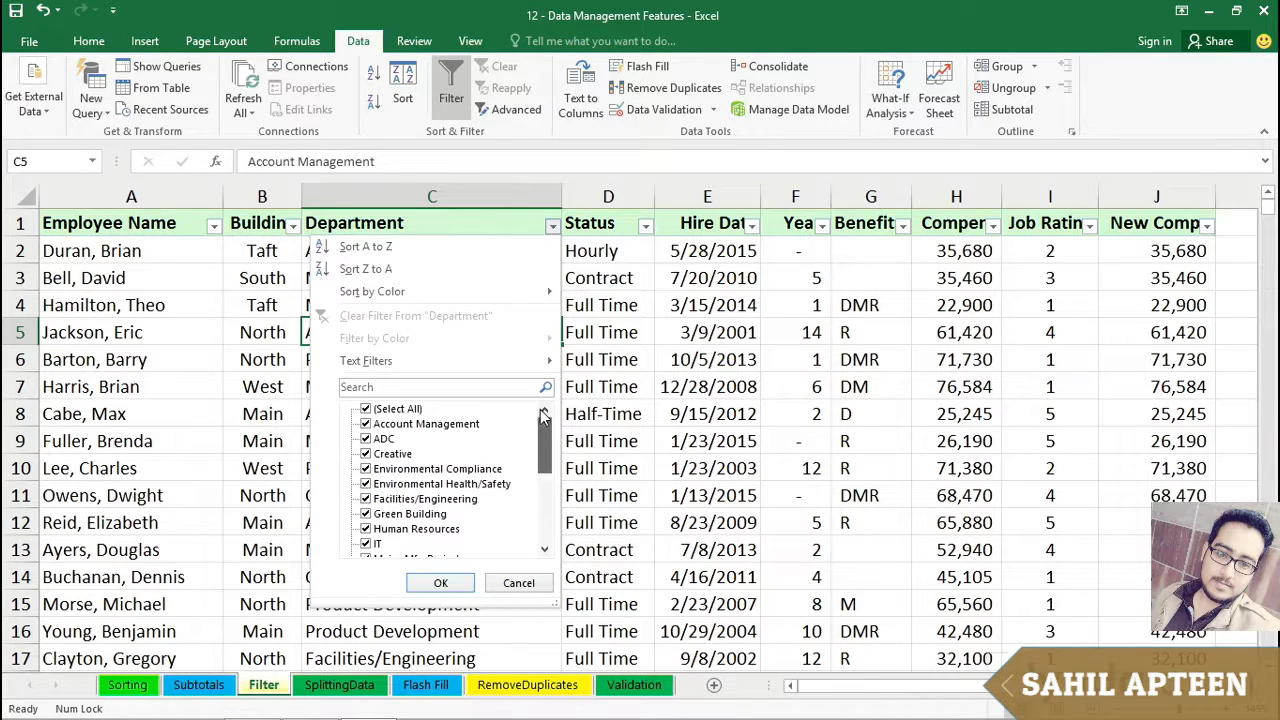
{"action": "left_click", "coordinate": [366, 409]}
{"action": "left_click", "coordinate": [366, 409]}
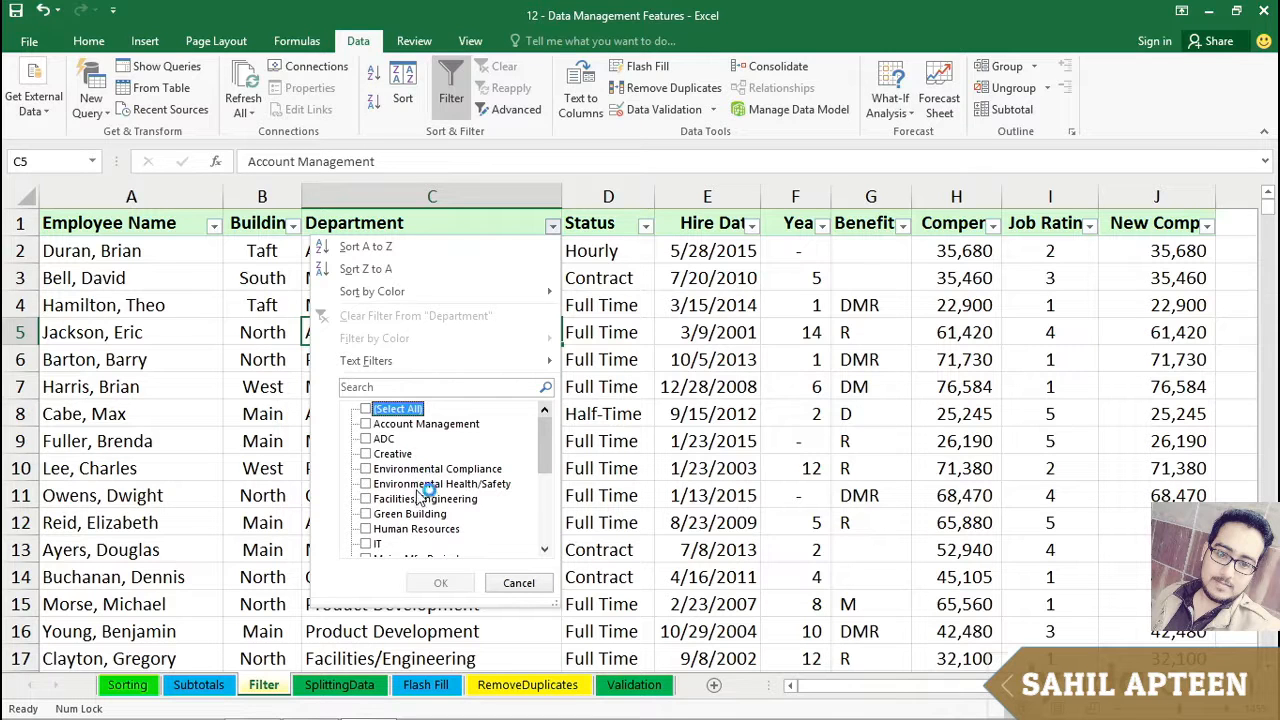
{"action": "left_click", "coordinate": [366, 529]}
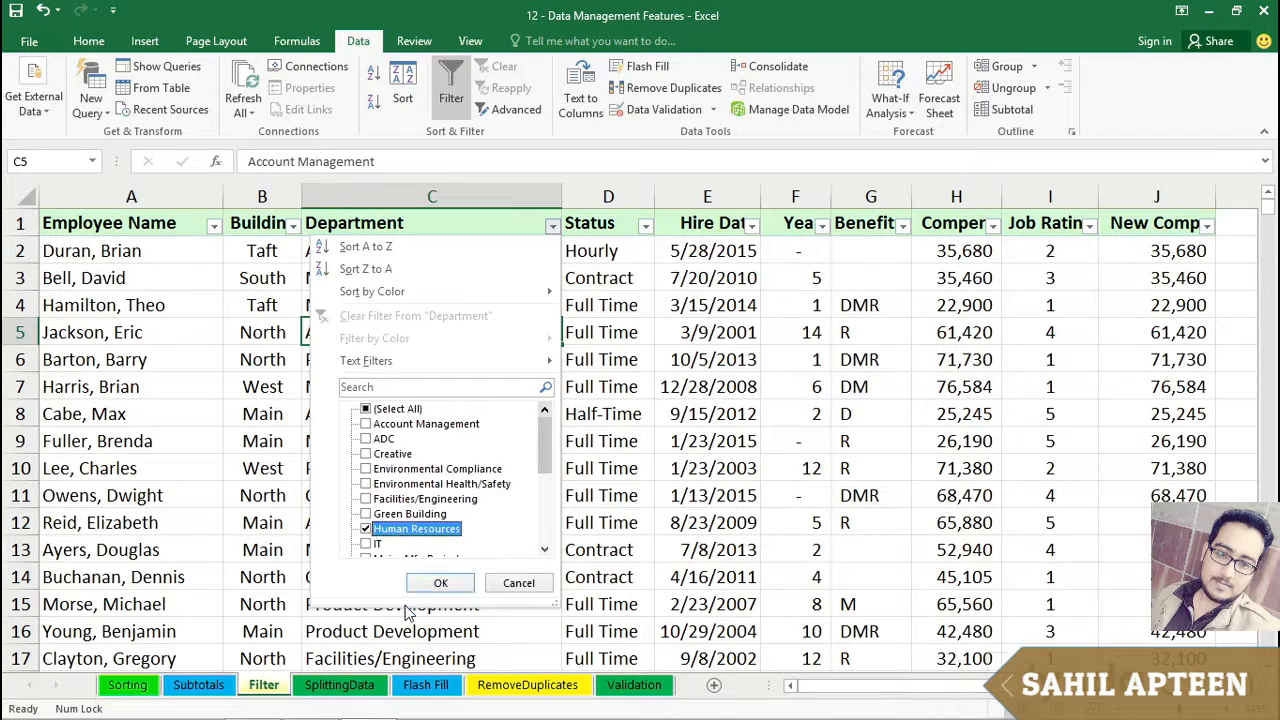
{"action": "left_click", "coordinate": [440, 583]}
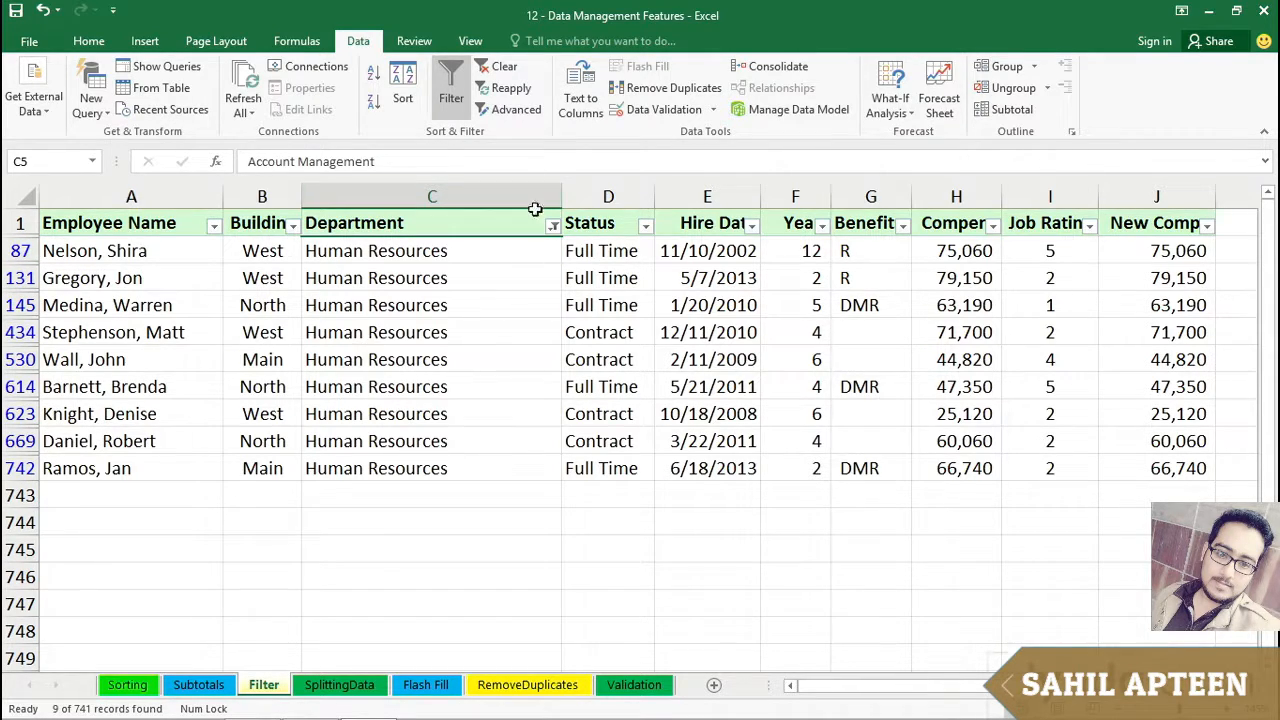
- Clear the Human Resources filter and filter the Department column to Manufacturing and Manufacturing Admin
{"action": "left_click", "coordinate": [506, 72]}
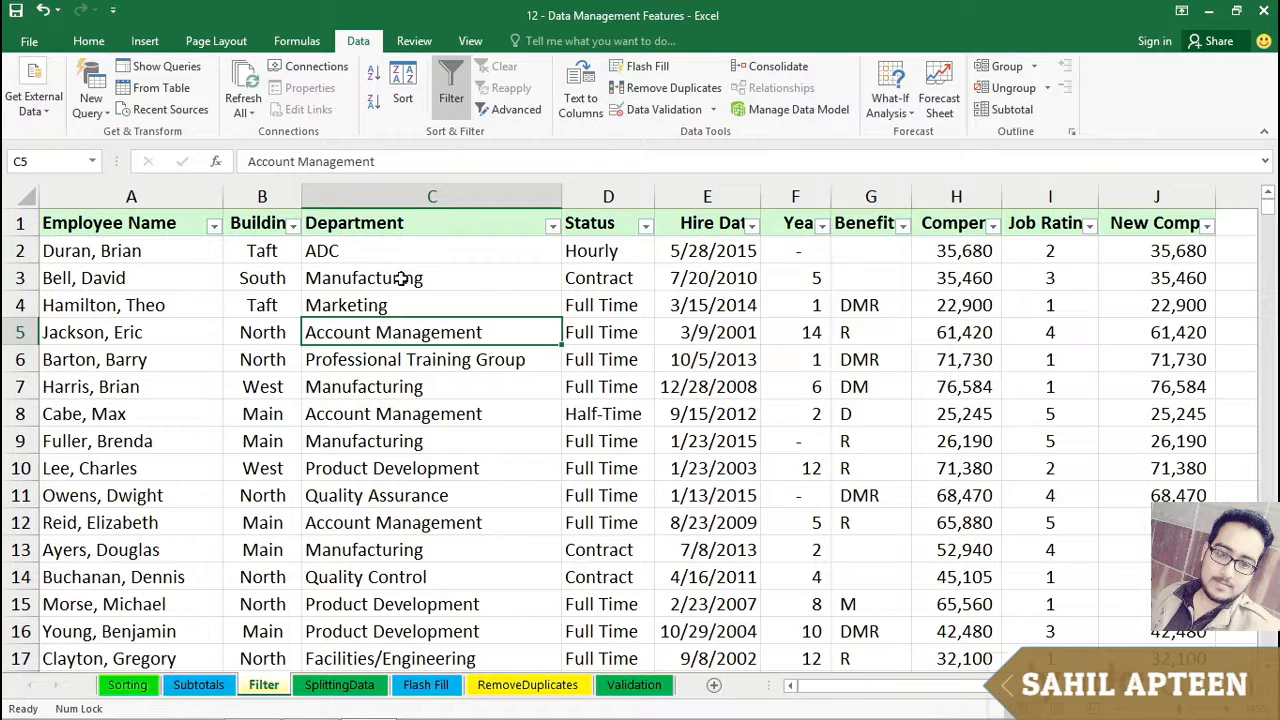
{"action": "left_click", "coordinate": [551, 226]}
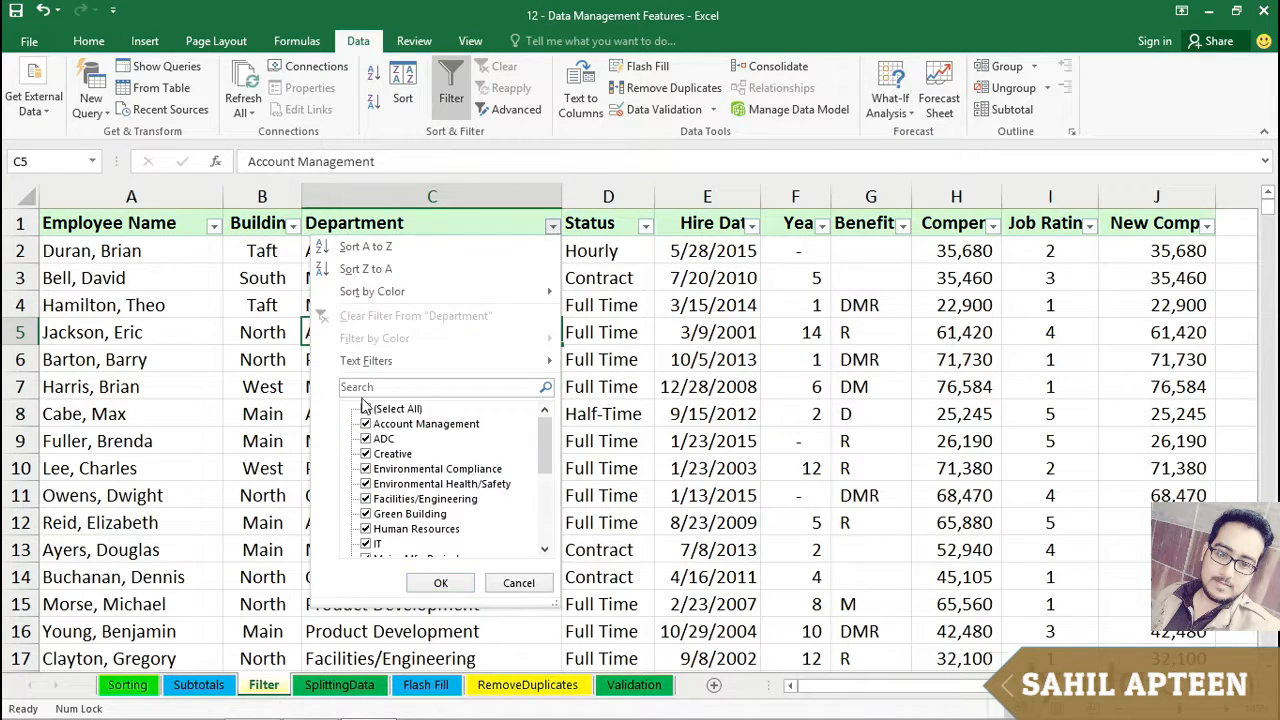
{"action": "left_click", "coordinate": [366, 409]}
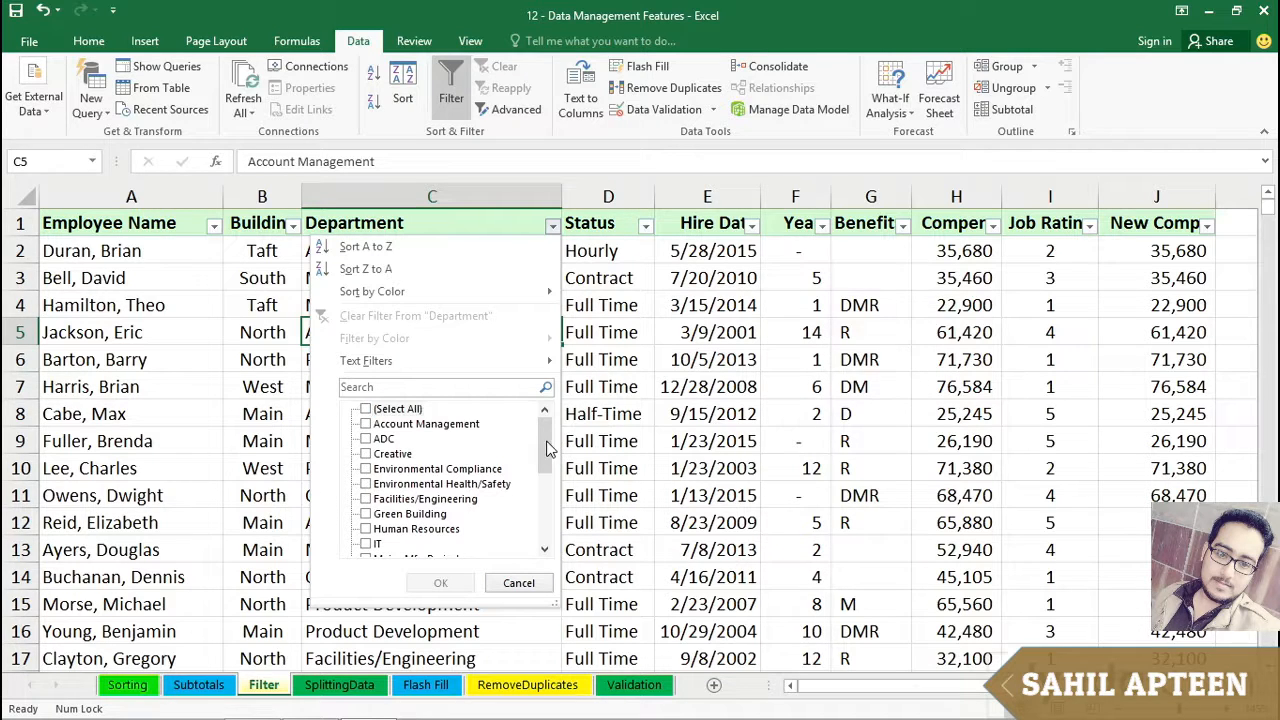
{"action": "left_click_drag", "start_coordinate": [547, 450], "coordinate": [547, 489]}
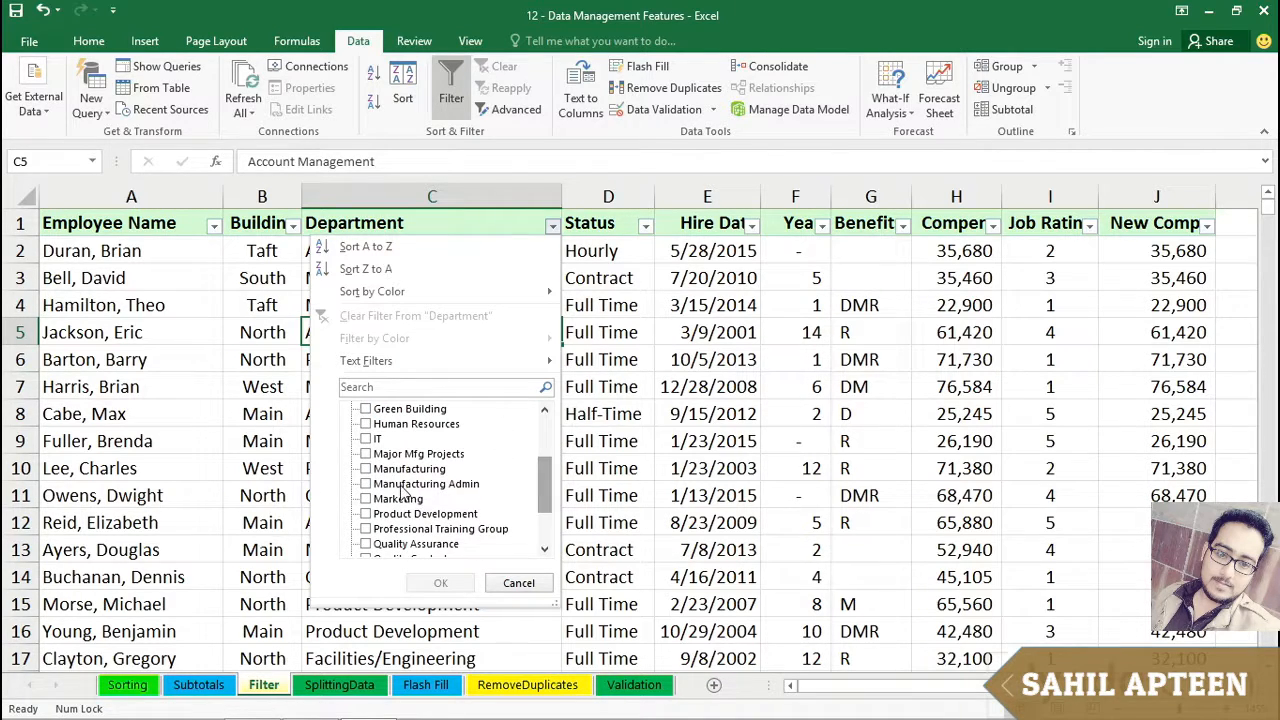
{"action": "left_click", "coordinate": [366, 469]}
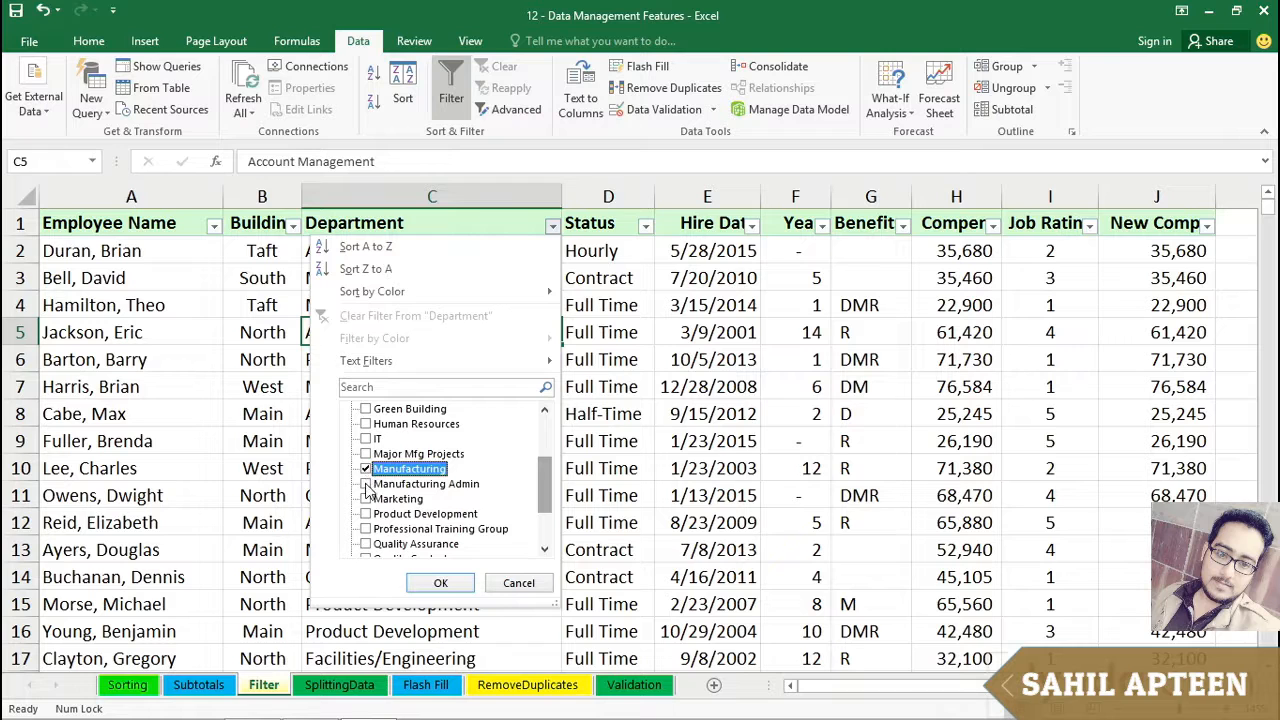
{"action": "left_click", "coordinate": [366, 485]}
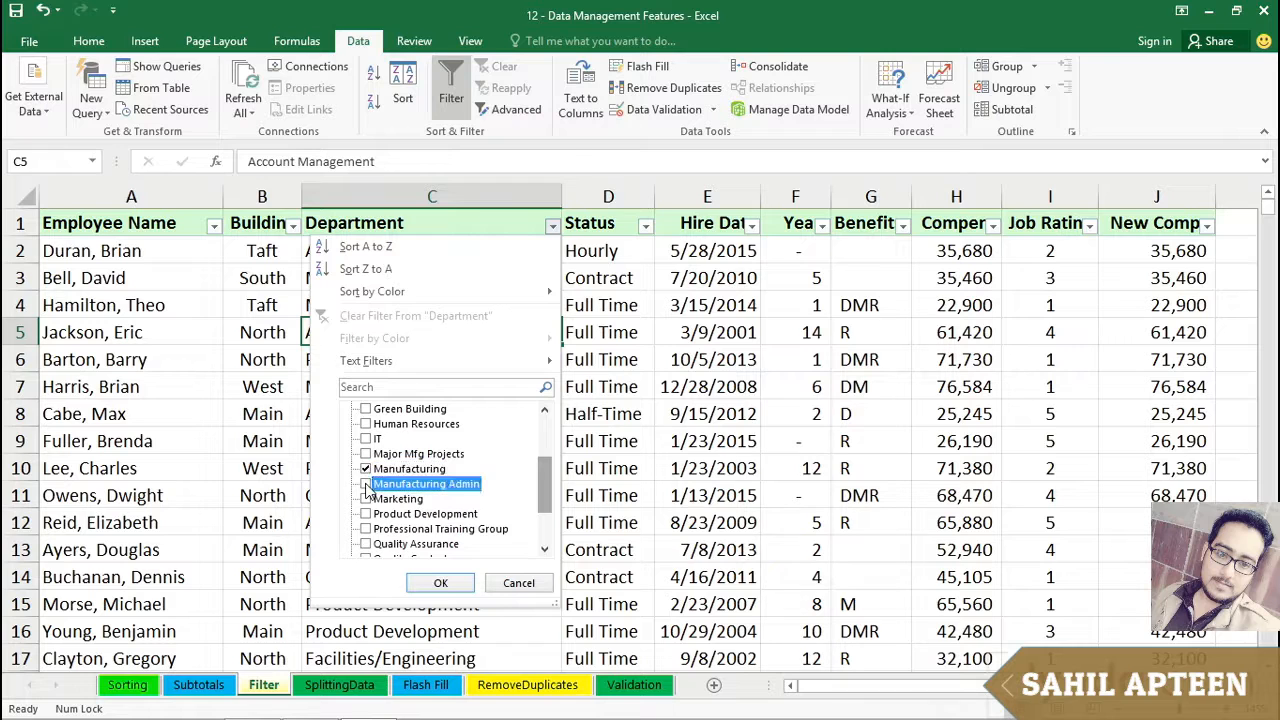
{"action": "left_click", "coordinate": [434, 582]}
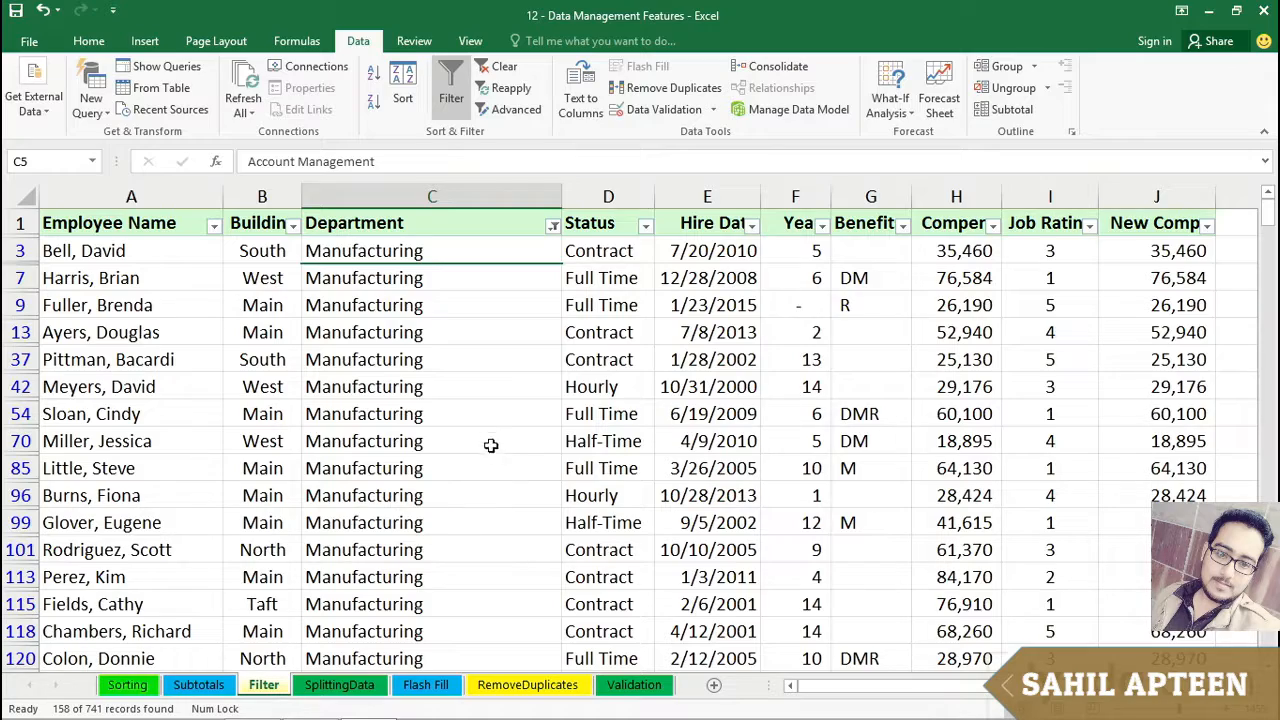
- Narrow the filtered manufacturing rows to Full Time in the Status column and select a Status cell
{"action": "scroll", "coordinate": [491, 445], "scroll_direction": "down", "scroll_amount": 2}
{"action": "scroll", "coordinate": [491, 435], "scroll_direction": "up", "scroll_amount": 2}
{"action": "left_click", "coordinate": [646, 226]}
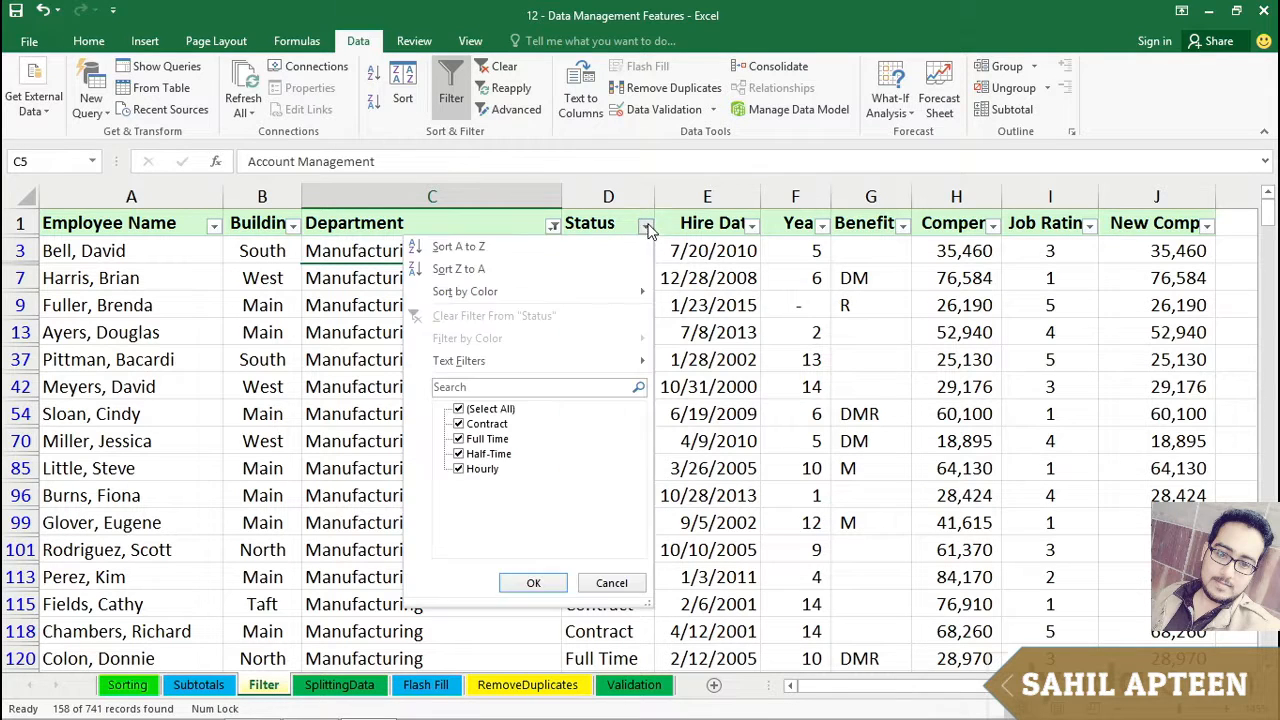
{"action": "left_click", "coordinate": [458, 410]}
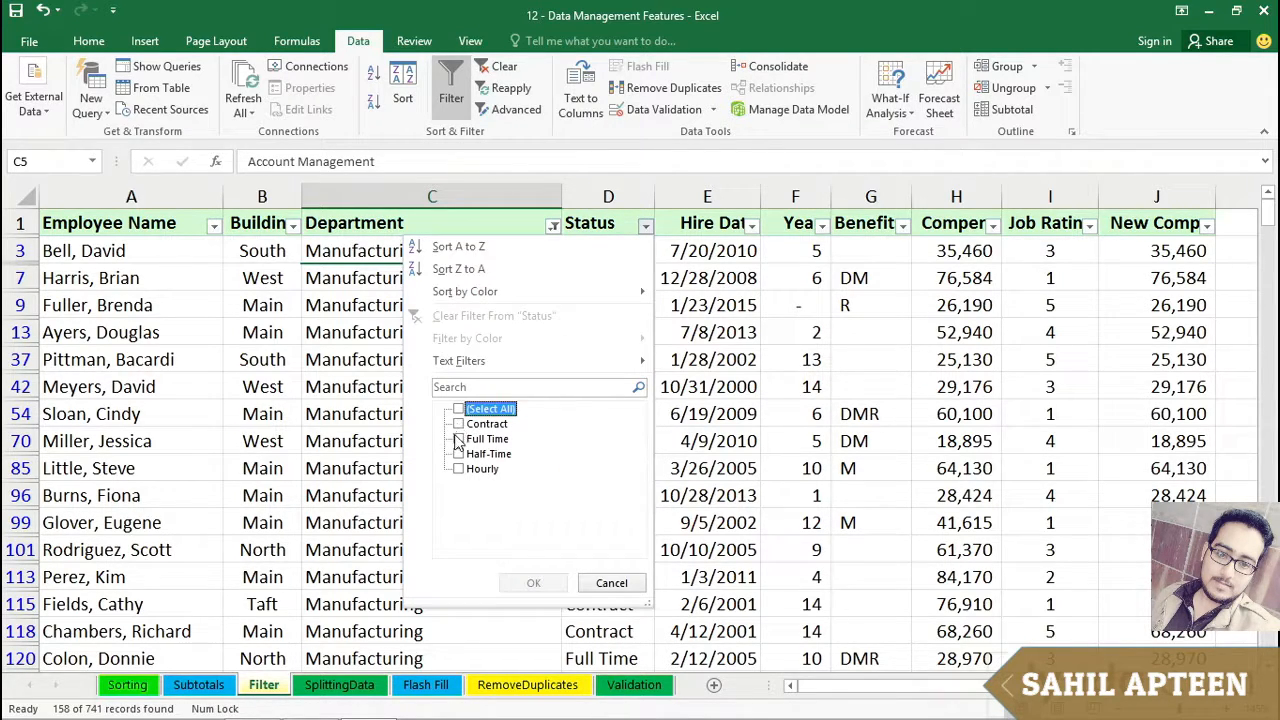
{"action": "left_click", "coordinate": [459, 440]}
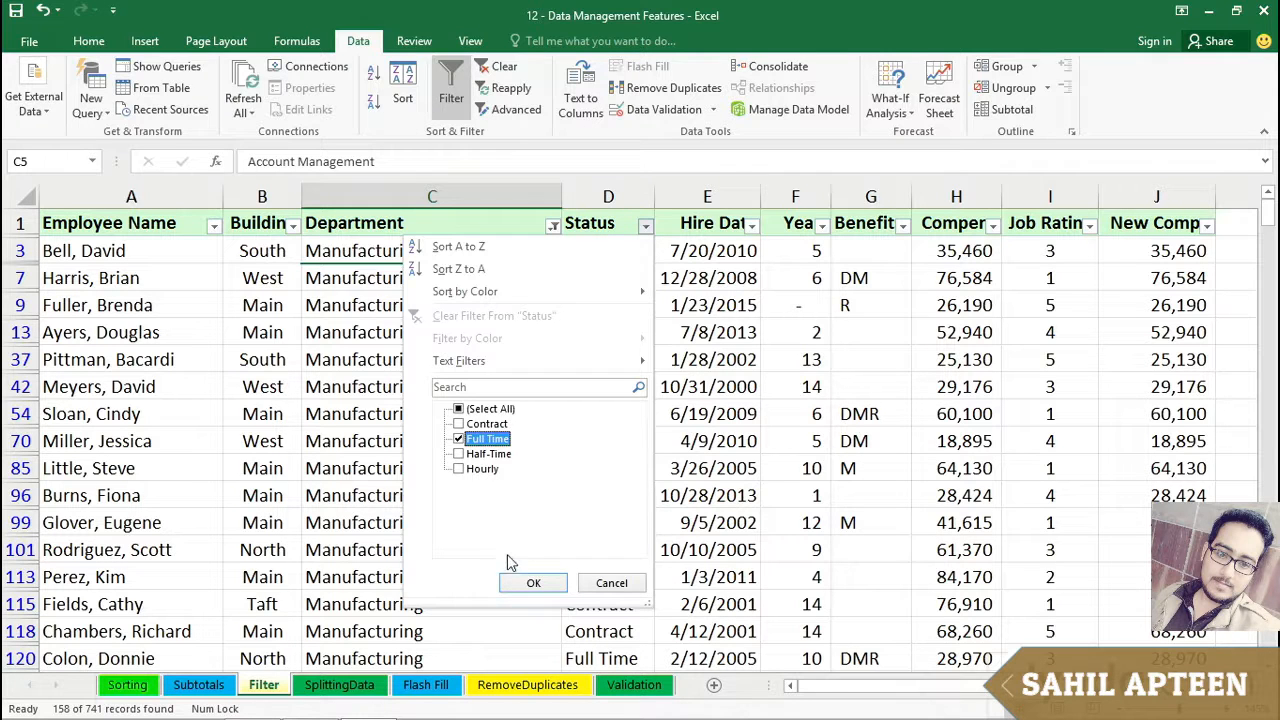
{"action": "left_click", "coordinate": [530, 582]}
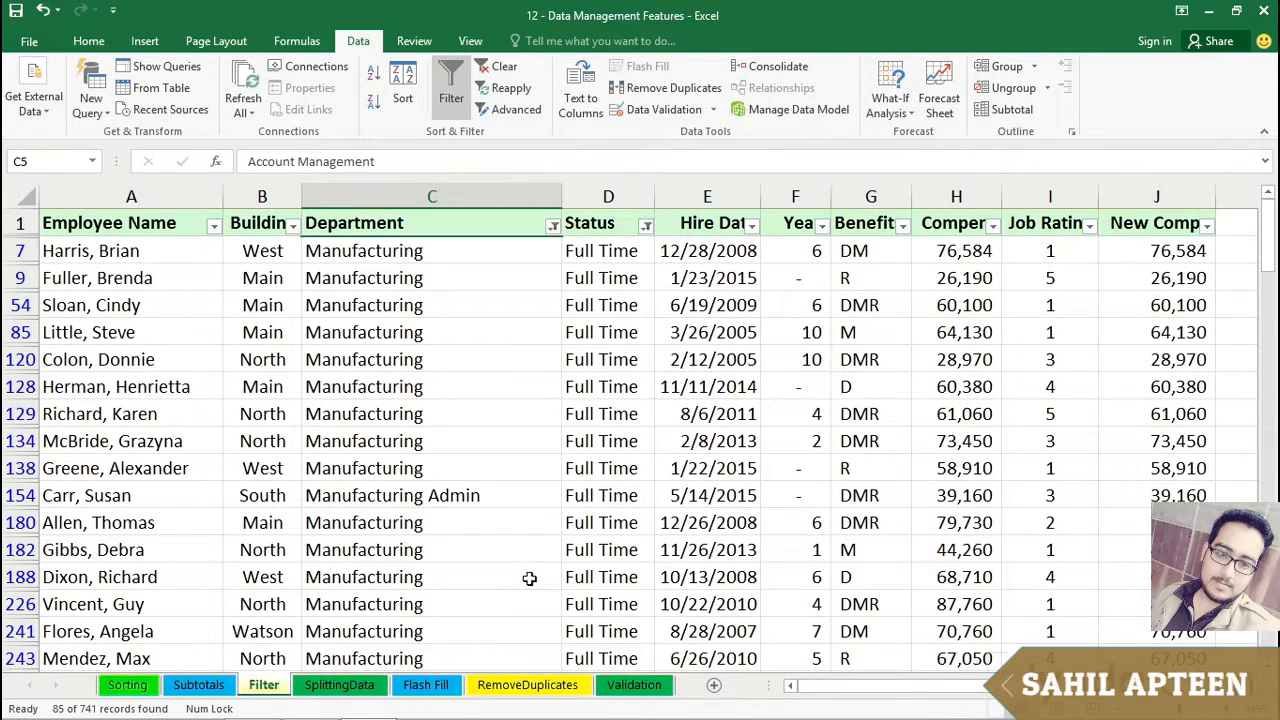
{"action": "left_click", "coordinate": [634, 441]}
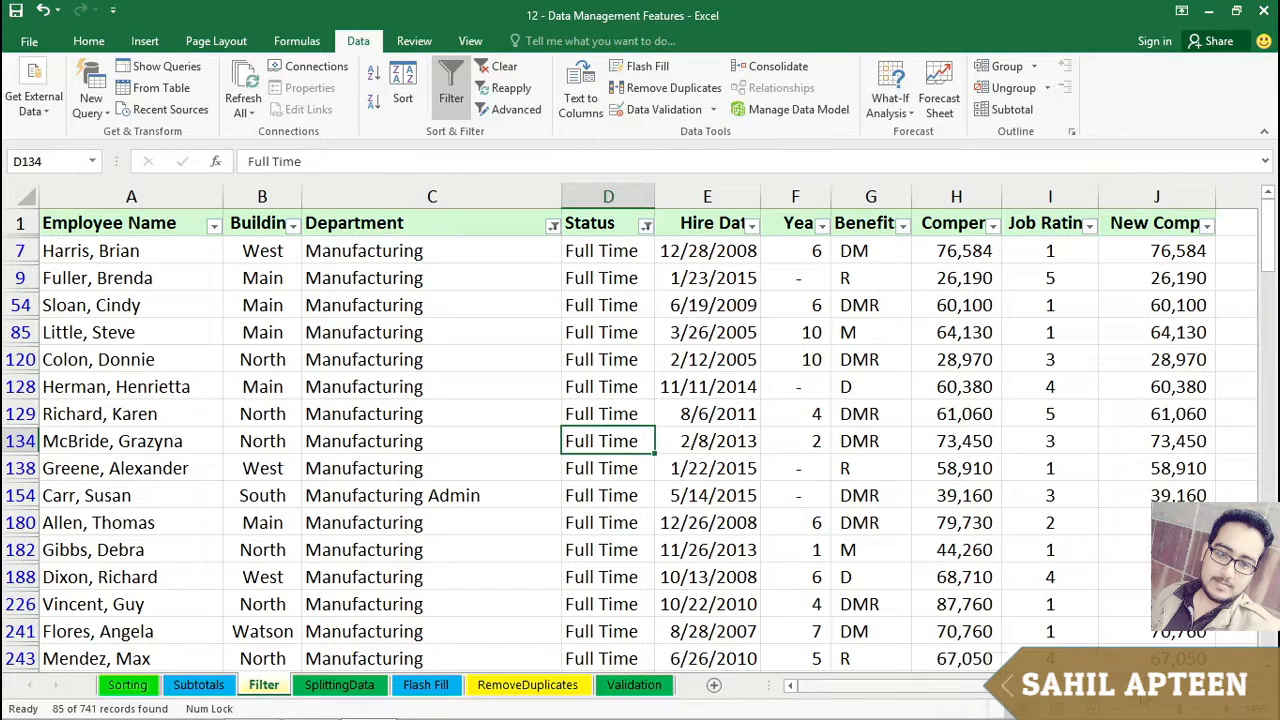
{"action": "mouse_move", "coordinate": [1125, 686]}
{"action": "left_mouse_down"}
{"action": "mouse_move", "coordinate": [1140, 686]}
{"action": "mouse_move", "coordinate": [1125, 686]}
{"action": "left_mouse_up"}
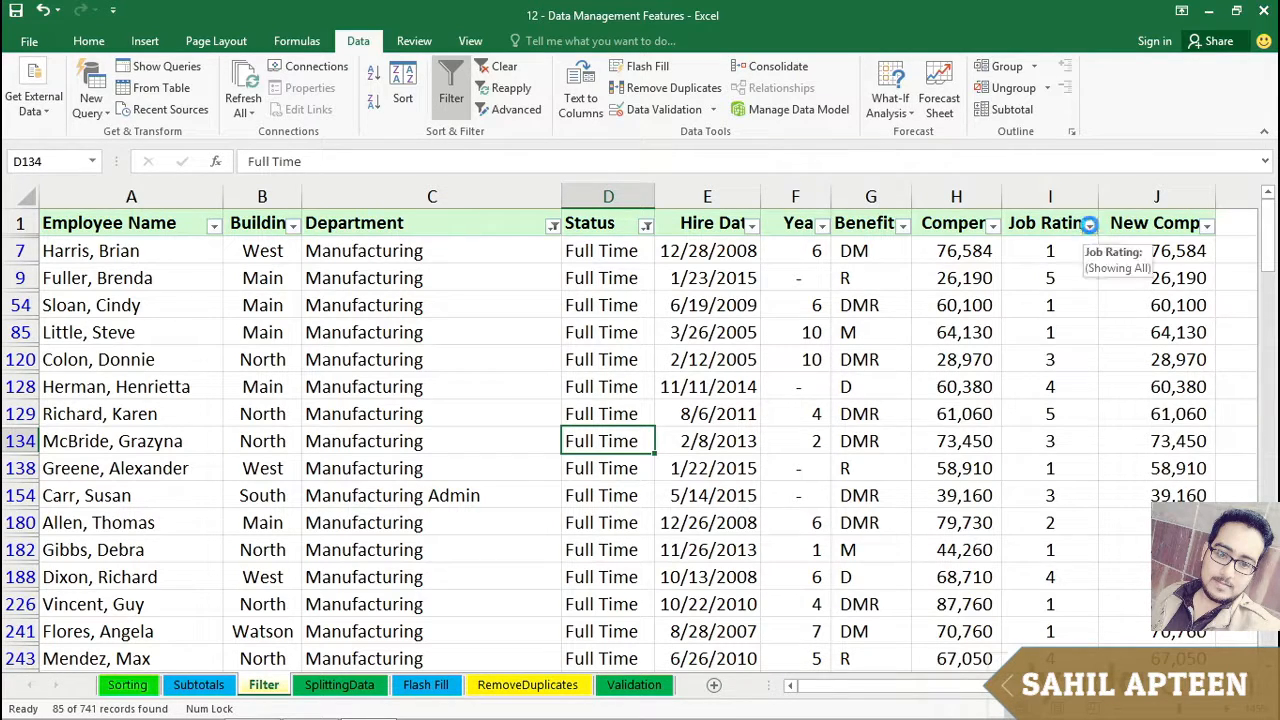
- Narrow the filtered manufacturing rows to employees with a Job Rating of 5
{"action": "left_click", "coordinate": [1089, 225]}
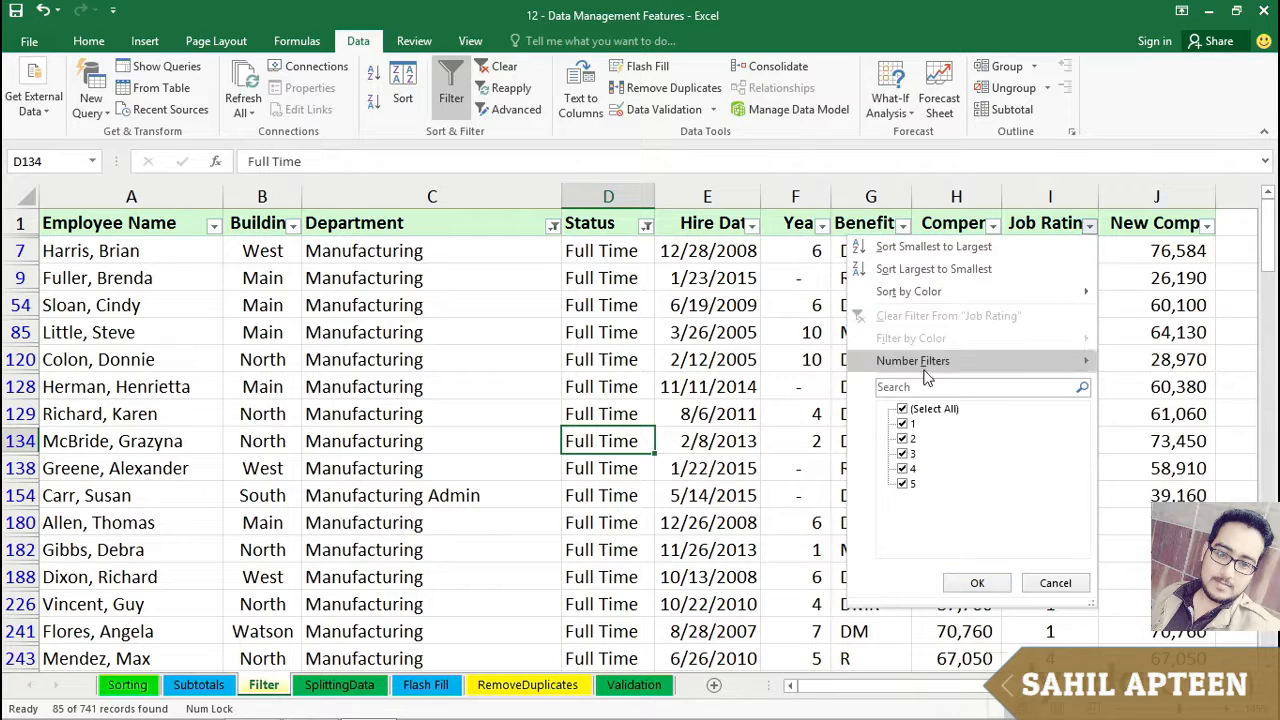
{"action": "left_click", "coordinate": [902, 409]}
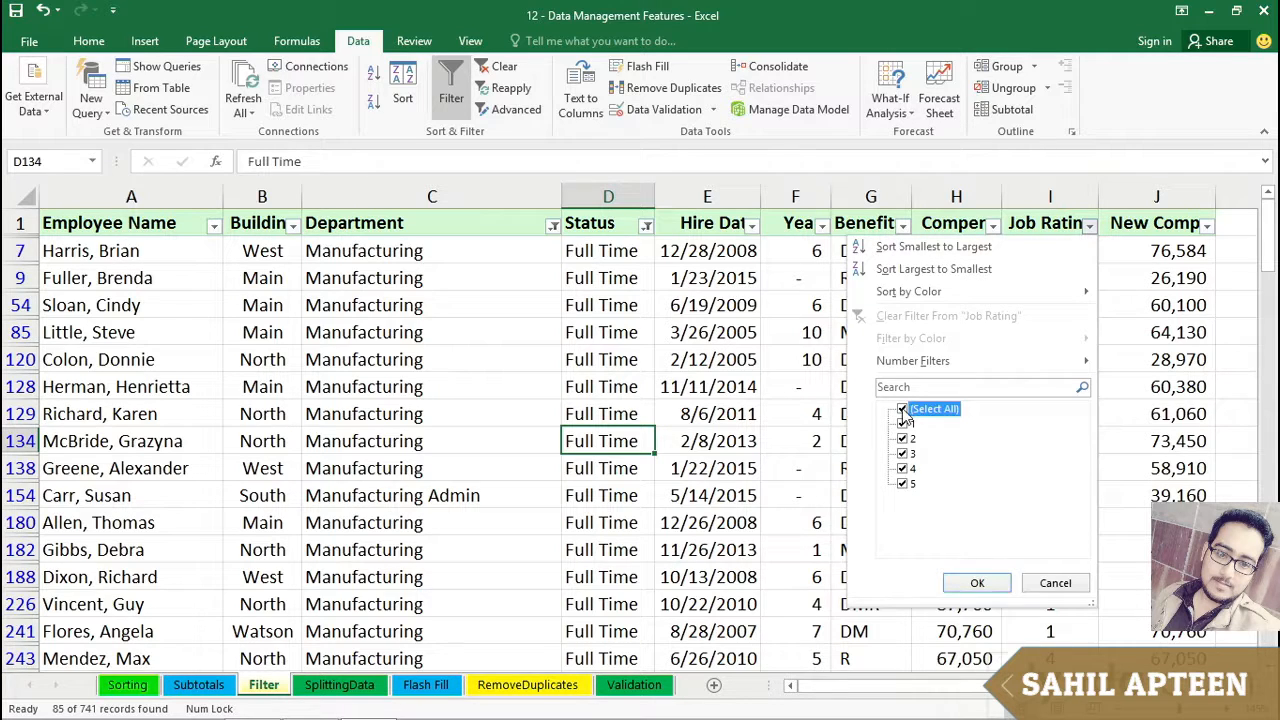
{"action": "left_click", "coordinate": [904, 485]}
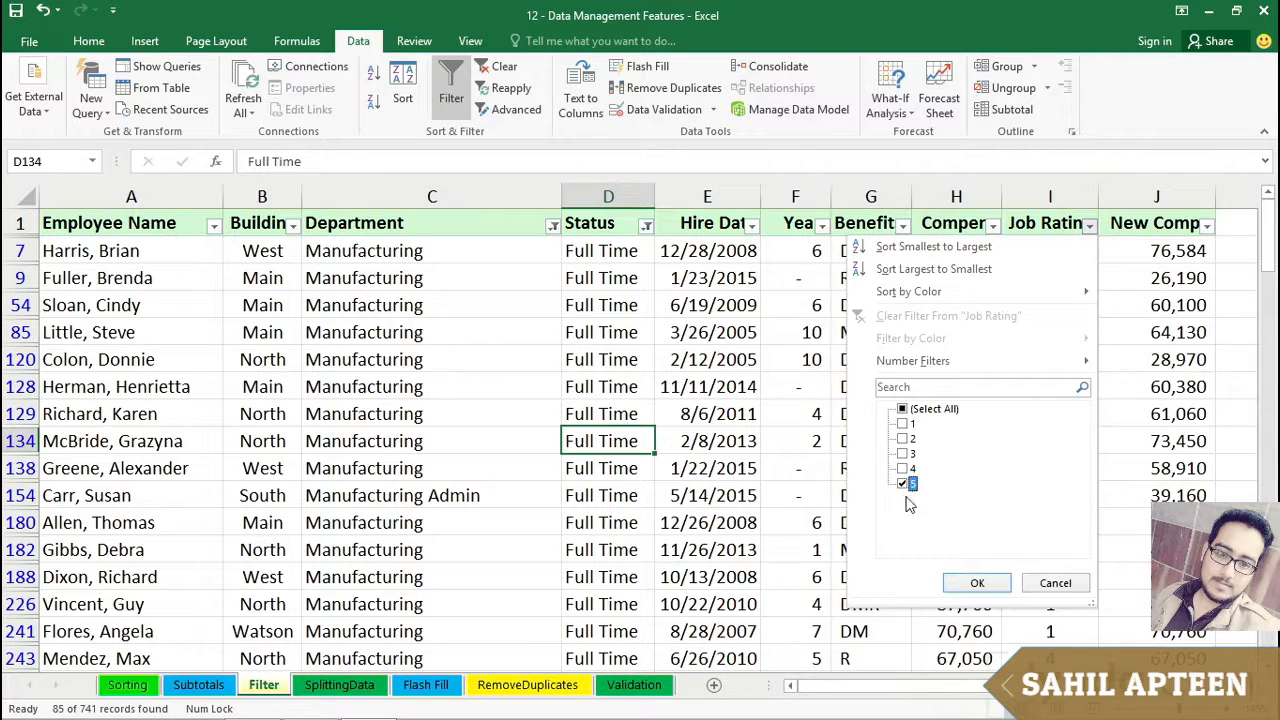
{"action": "left_click", "coordinate": [975, 583]}
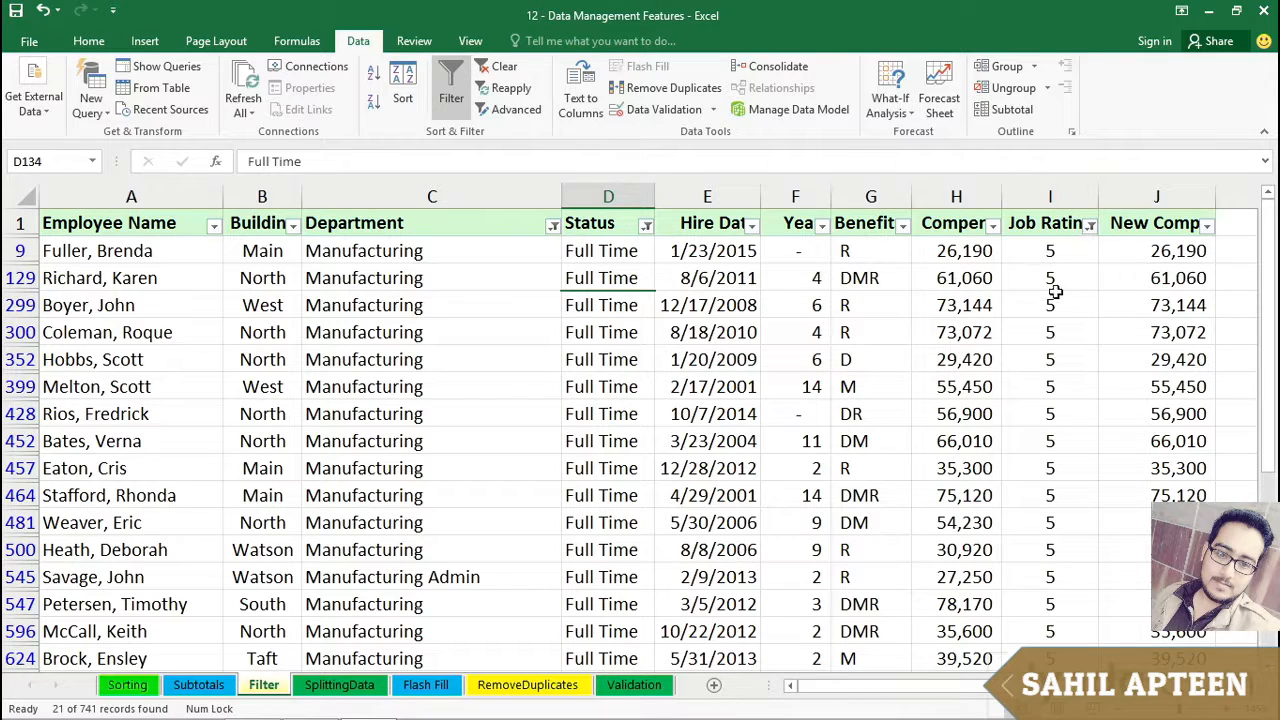
- Clear all filters from the employee list and look at the text filter conditions available for the Department column
{"action": "left_click", "coordinate": [507, 72]}
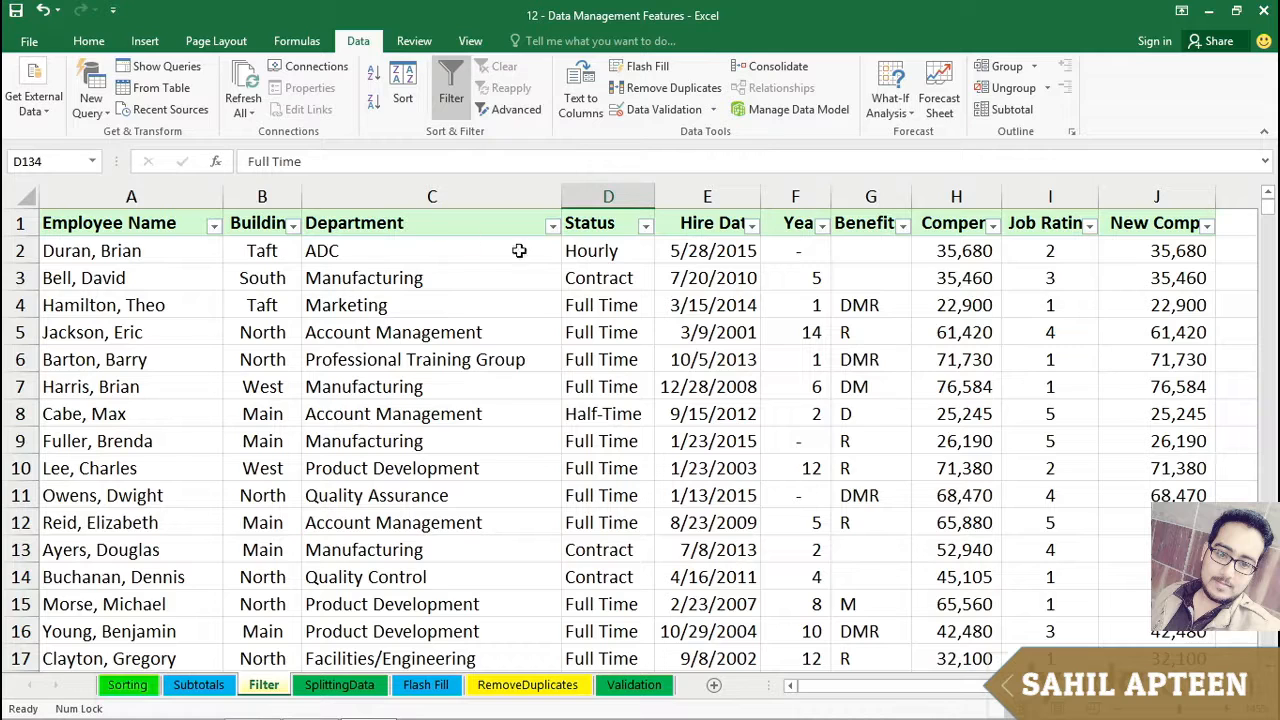
{"action": "left_click", "coordinate": [552, 228]}
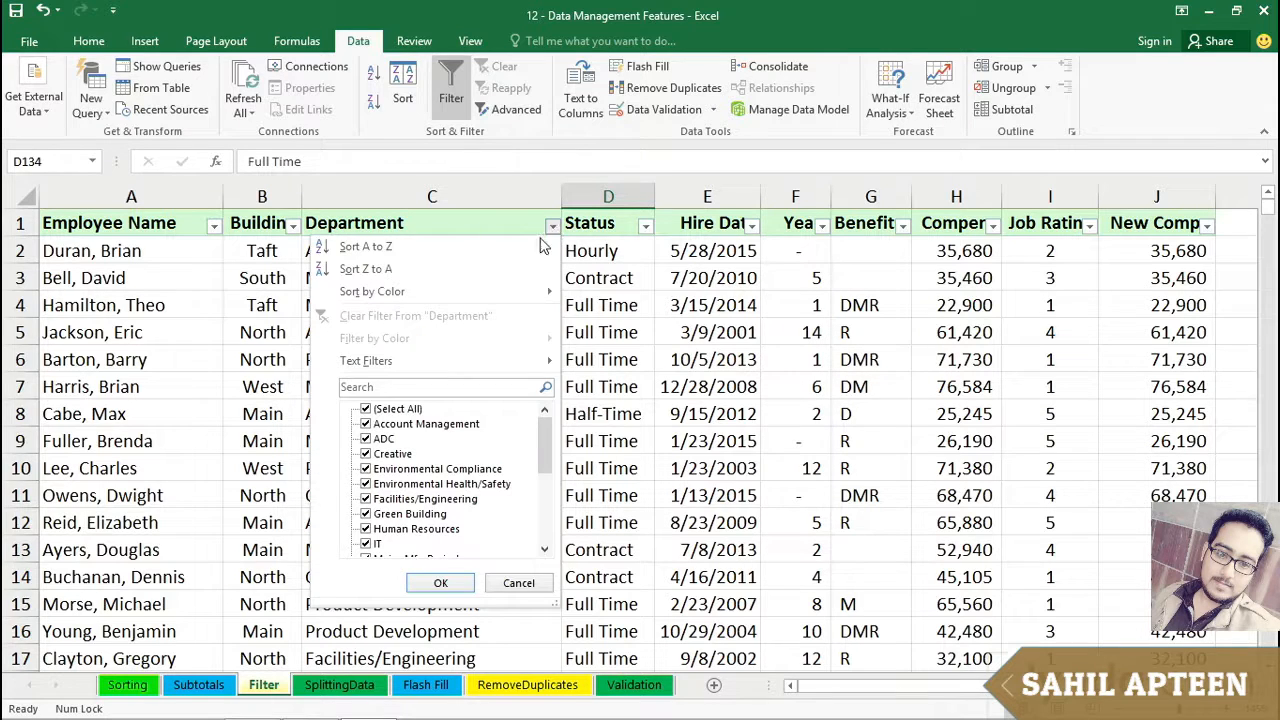
{"action": "mouse_move", "coordinate": [389, 362]}
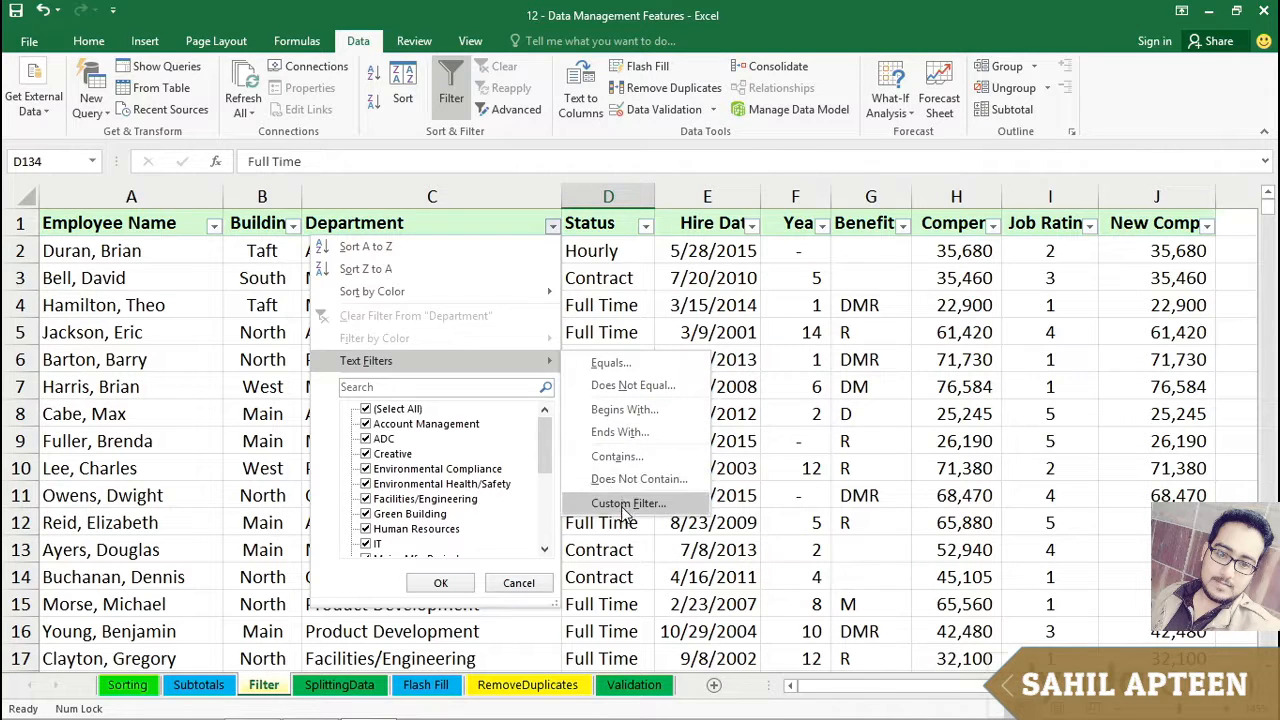
{"action": "left_click", "coordinate": [604, 310]}
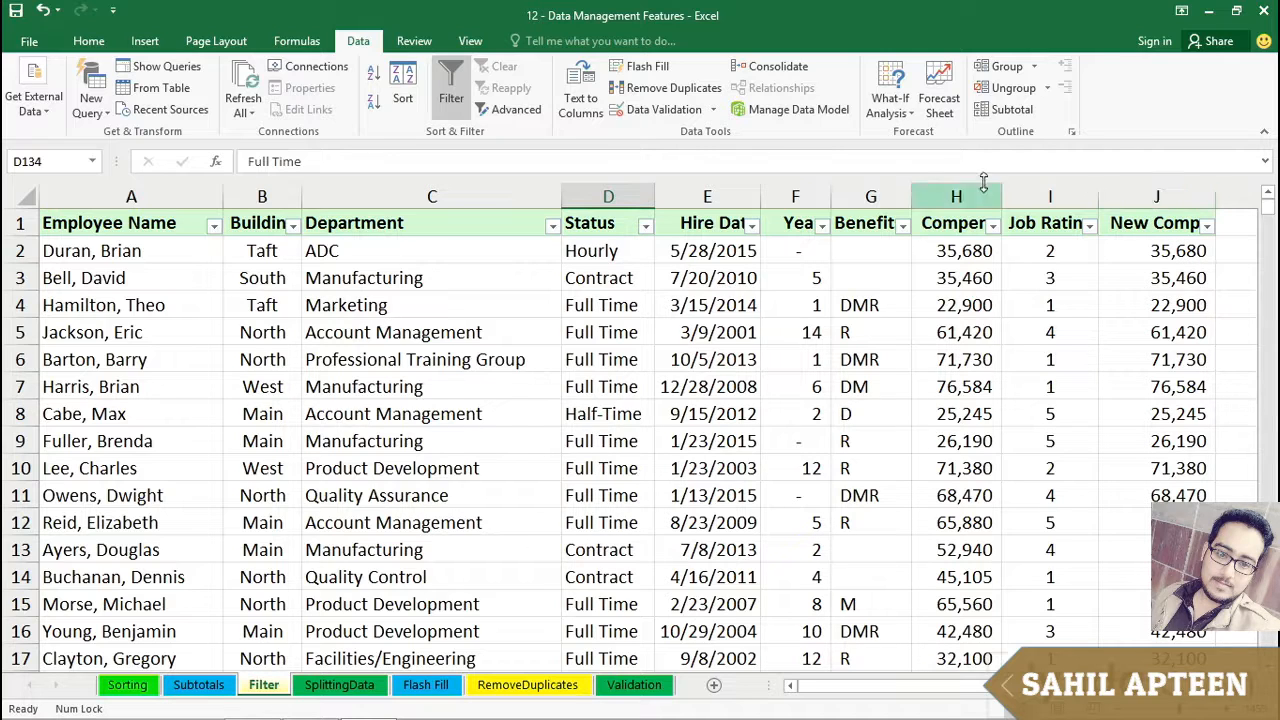
- Filter the Compensation column with a Between number filter for values greater than or equal to 60000 and less than 70000
{"action": "left_click", "coordinate": [994, 228]}
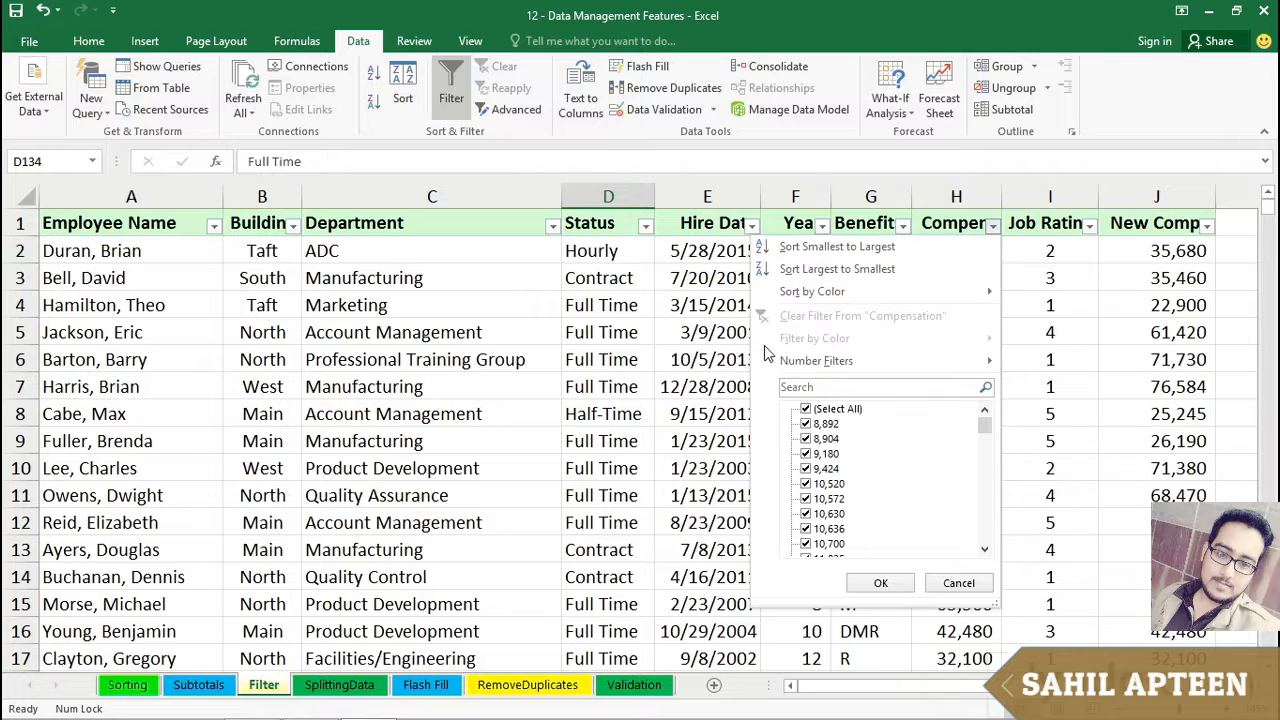
{"action": "mouse_move", "coordinate": [816, 364]}
{"action": "mouse_move", "coordinate": [963, 364]}
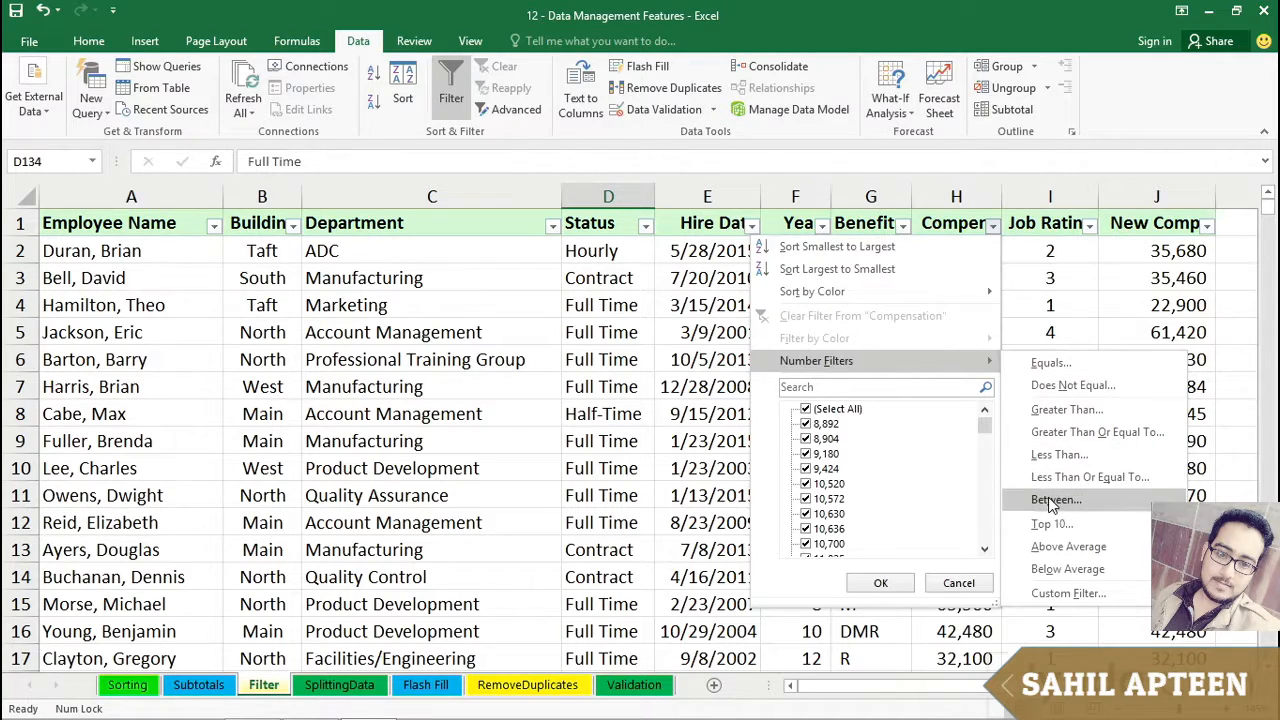
{"action": "left_click", "coordinate": [1052, 502]}
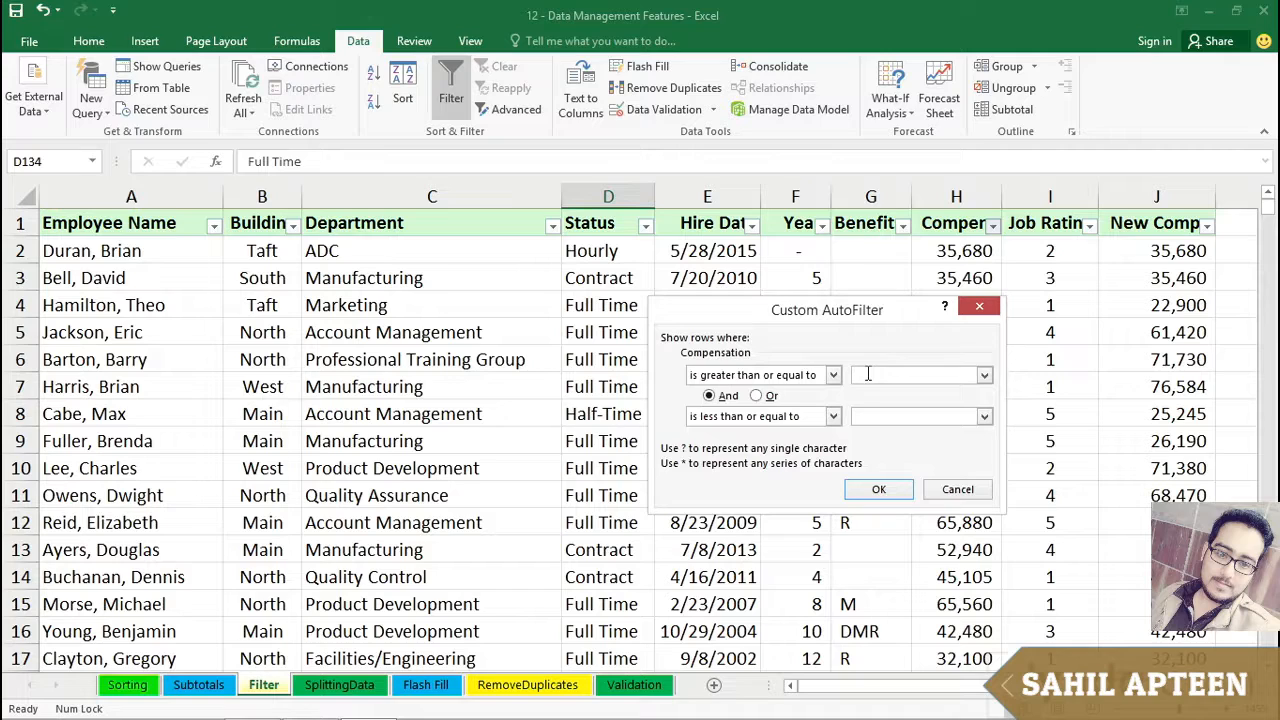
{"action": "type", "text": "60000"}
{"action": "left_click", "coordinate": [833, 418]}
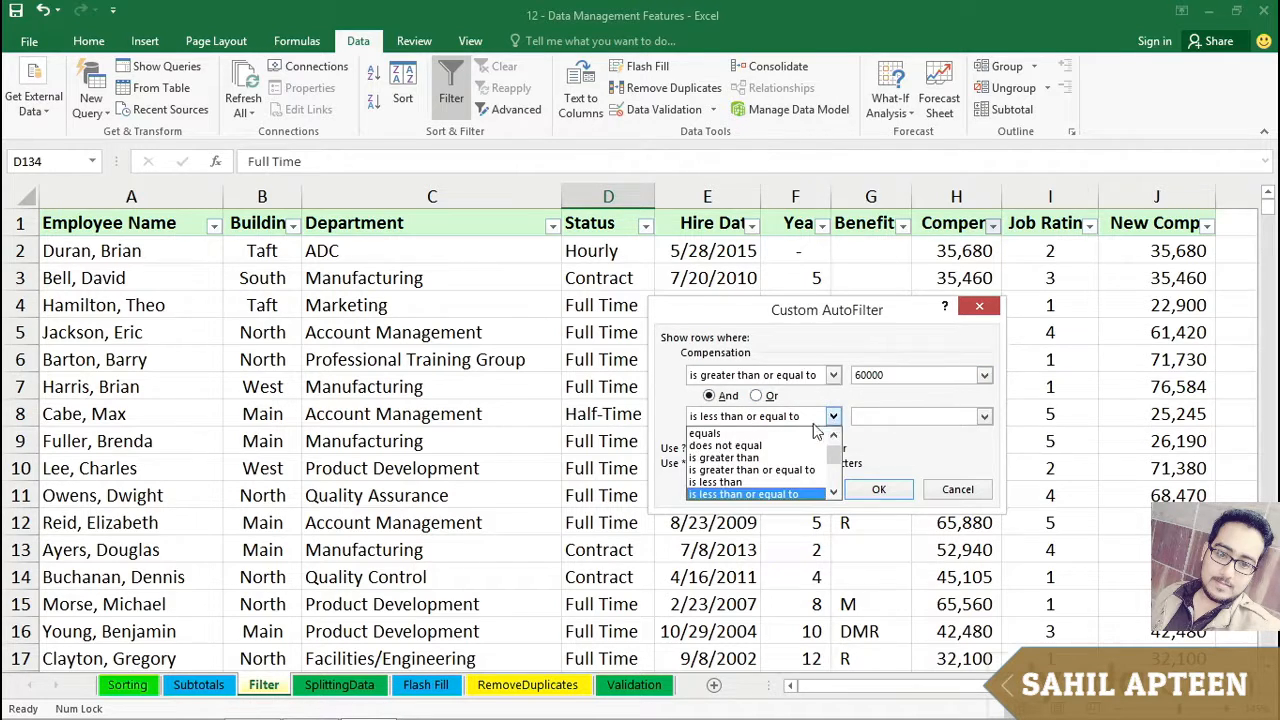
{"action": "left_click", "coordinate": [748, 484]}
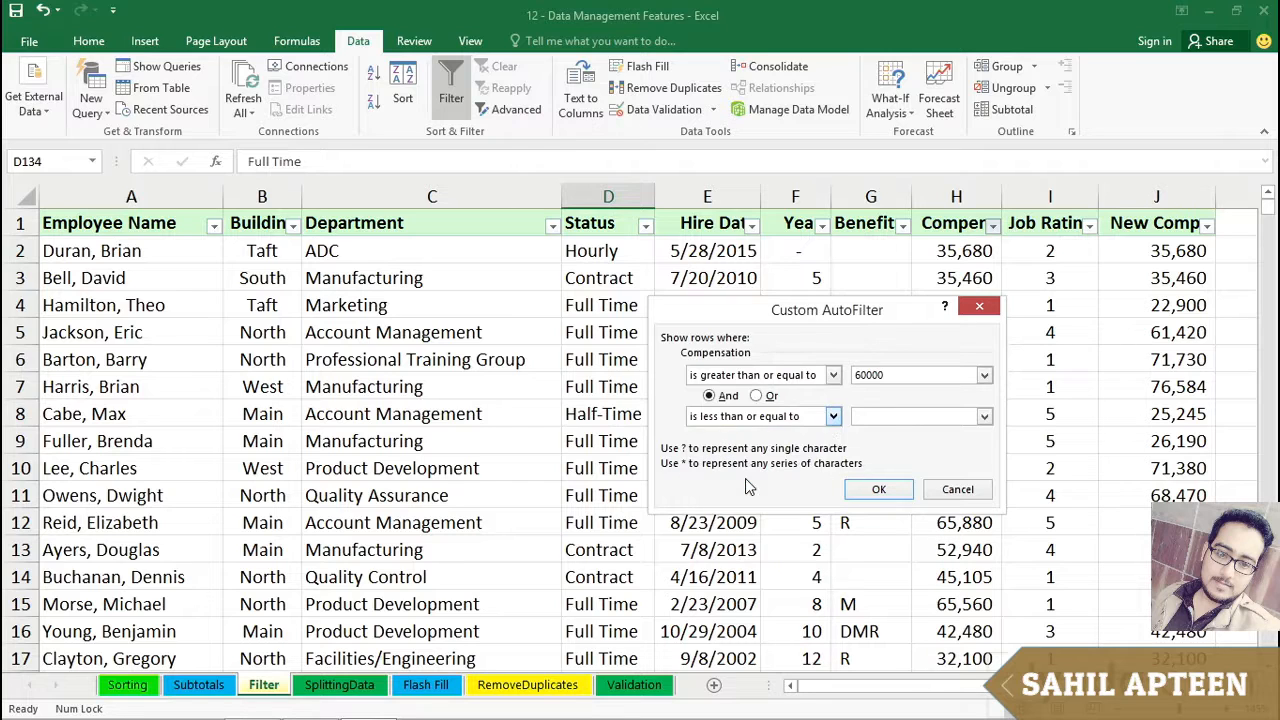
{"action": "left_click", "coordinate": [858, 416]}
{"action": "type", "text": "70000"}
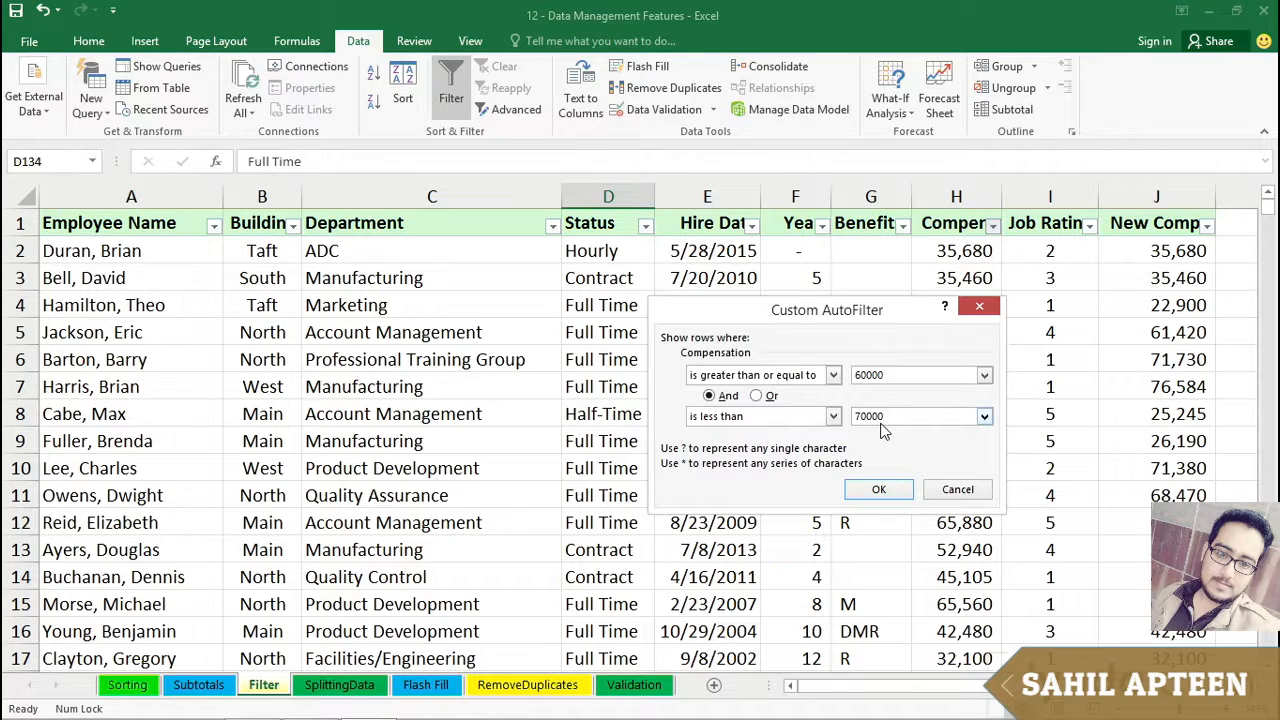
{"action": "left_click", "coordinate": [872, 490]}
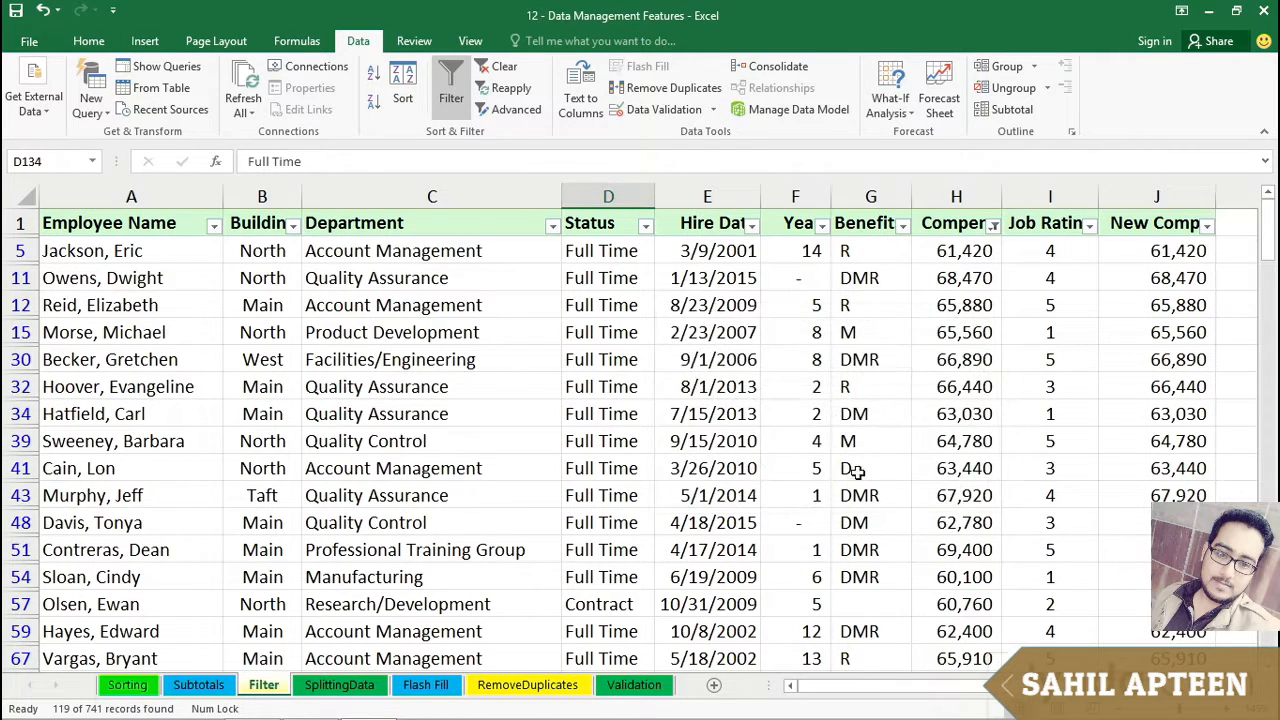
- Sort the filtered employee rows by Compensation from largest to smallest and look through them
{"action": "left_click", "coordinate": [942, 355]}
{"action": "scroll", "coordinate": [946, 389], "scroll_direction": "down", "scroll_amount": 2}
{"action": "scroll", "coordinate": [955, 405], "scroll_direction": "up", "scroll_amount": 2}
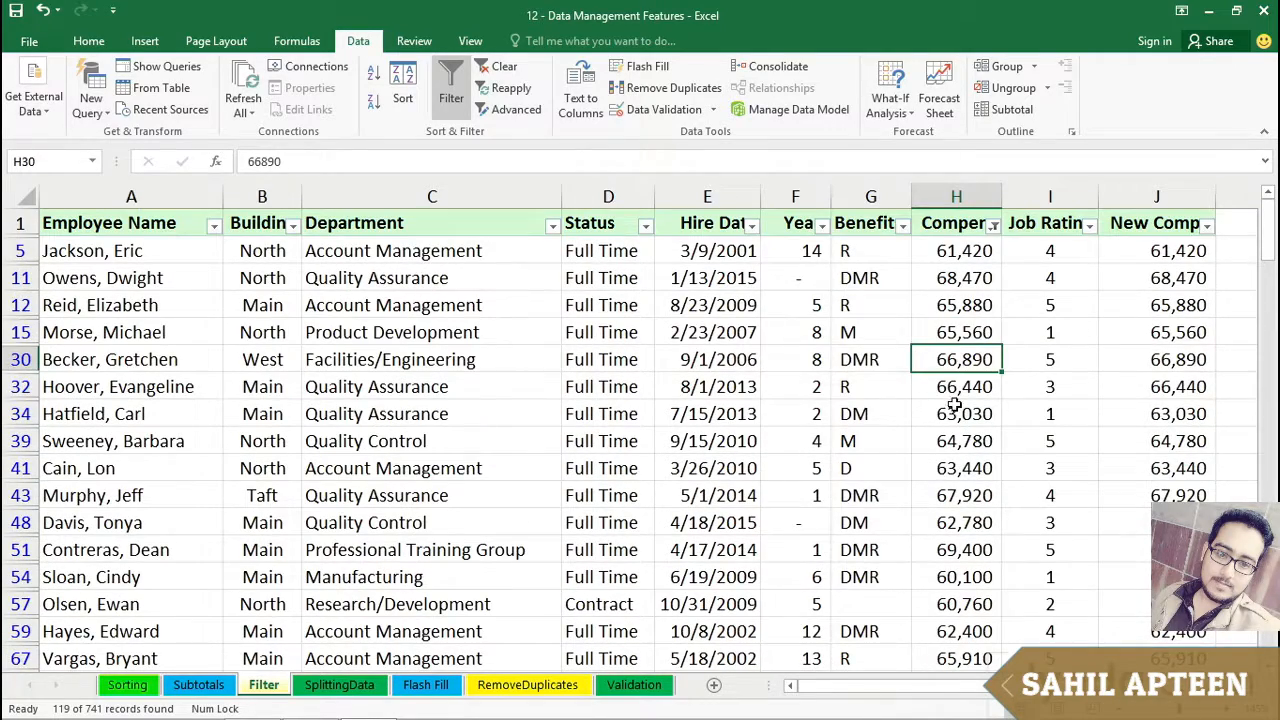
{"action": "left_click", "coordinate": [993, 226]}
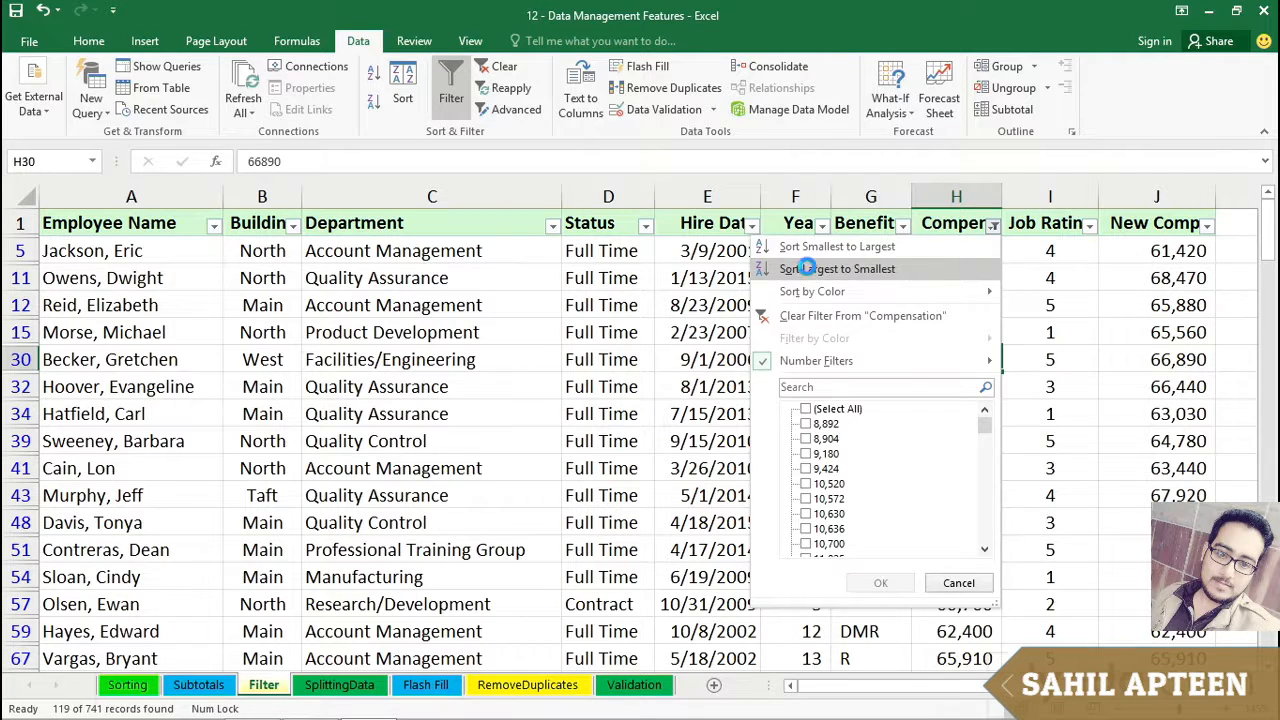
{"action": "left_click", "coordinate": [811, 271]}
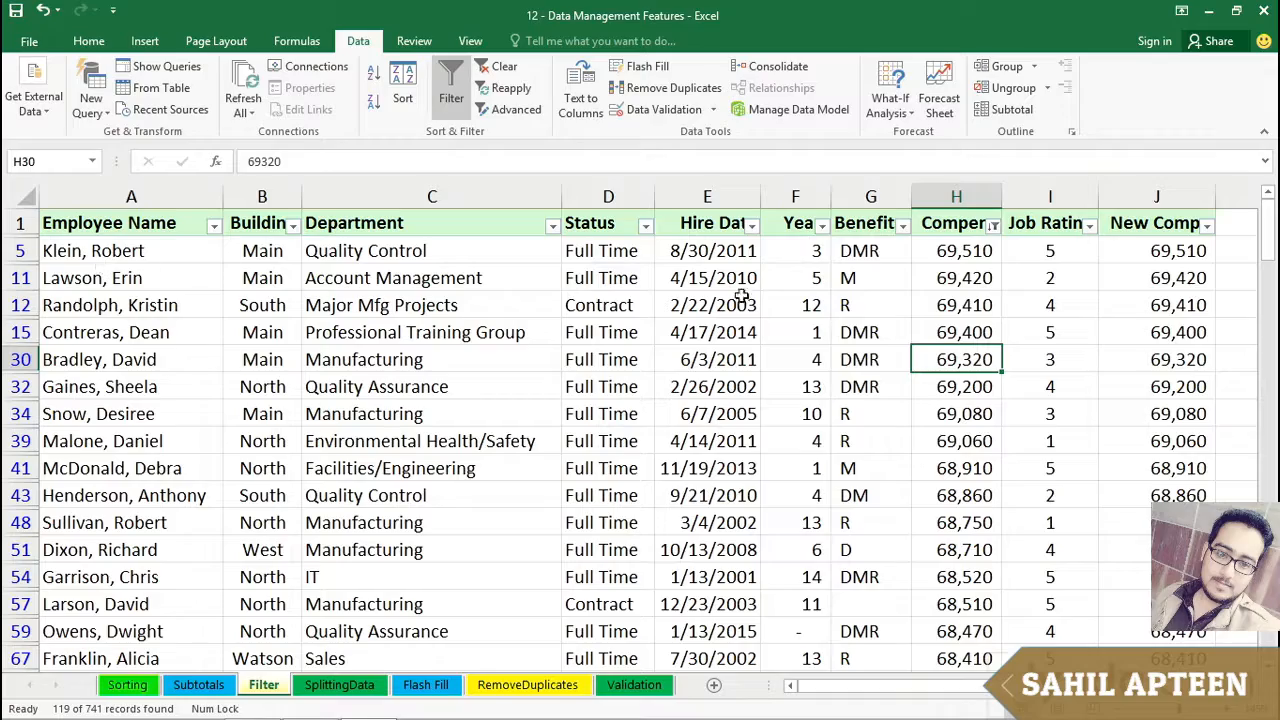
{"action": "scroll", "coordinate": [980, 430], "scroll_direction": "down", "scroll_amount": 3}
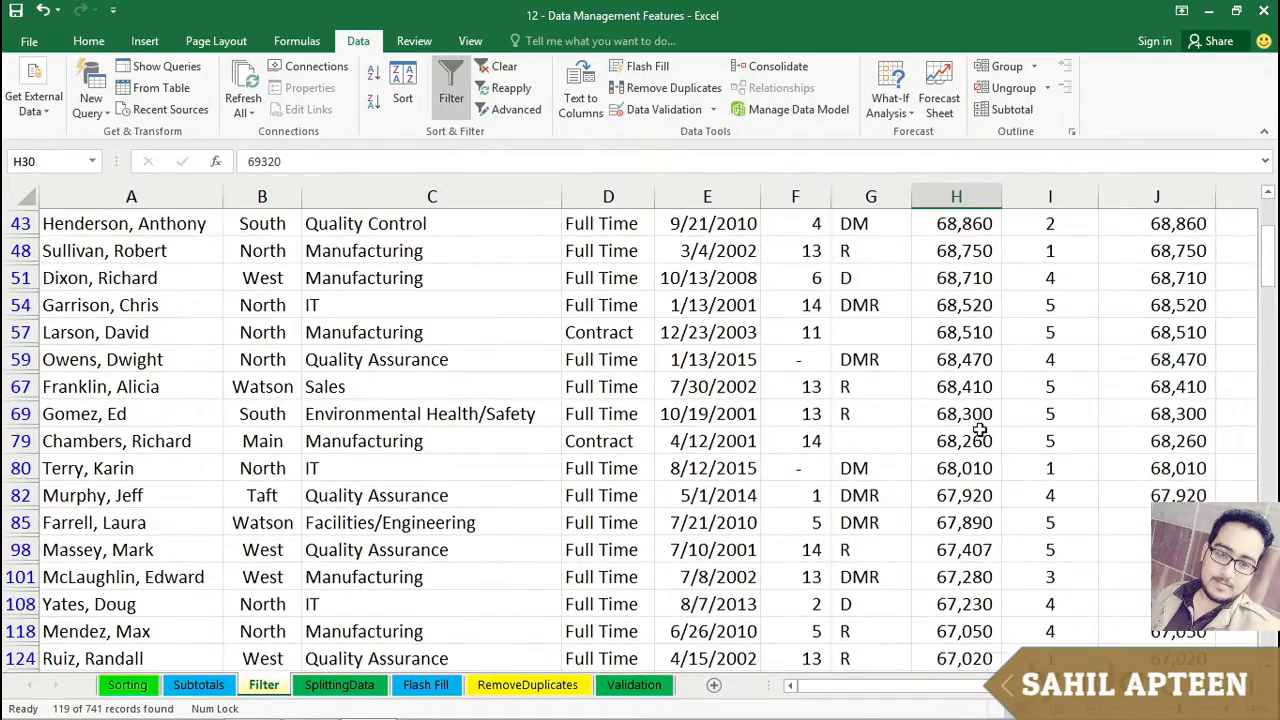
{"action": "scroll", "coordinate": [980, 430], "scroll_direction": "down", "scroll_amount": 4}
{"action": "scroll", "coordinate": [980, 430], "scroll_direction": "up", "scroll_amount": 7}
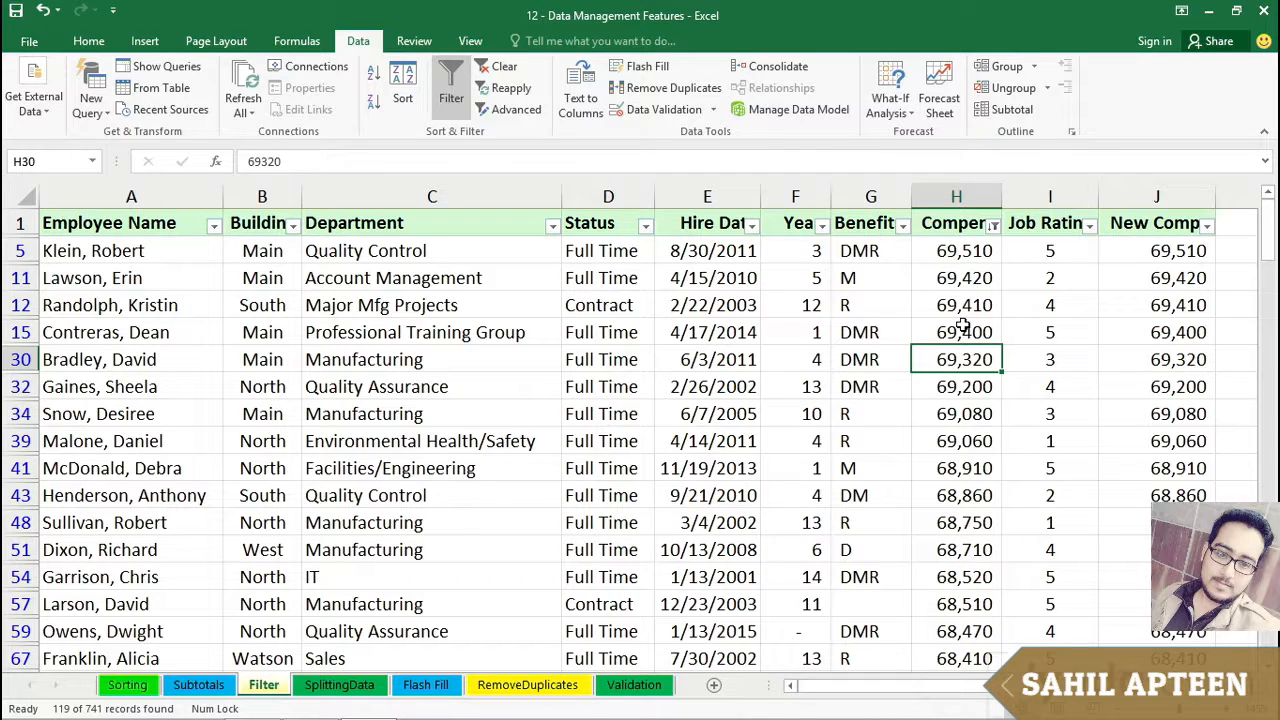
- Clear the Compensation filter and look at the Hire Date column's date filters, including the quarters and months under All Dates in the Period
{"action": "left_click", "coordinate": [500, 67]}
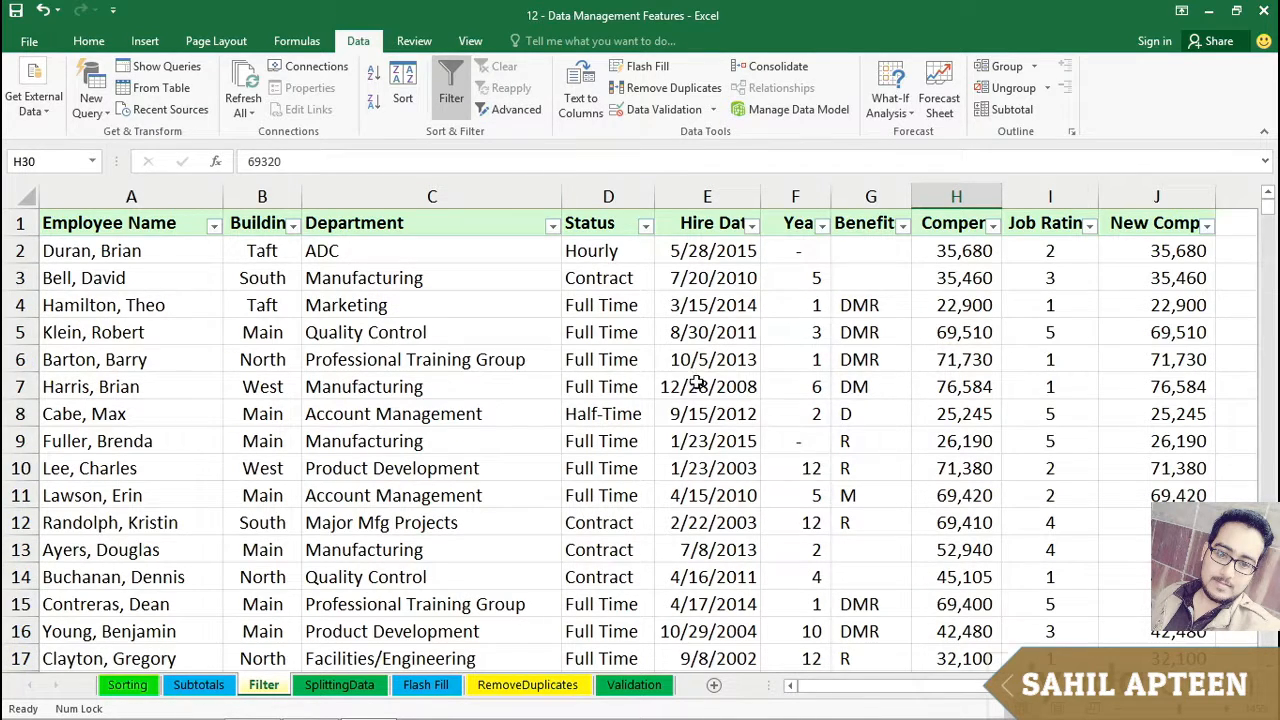
{"action": "left_click", "coordinate": [751, 224]}
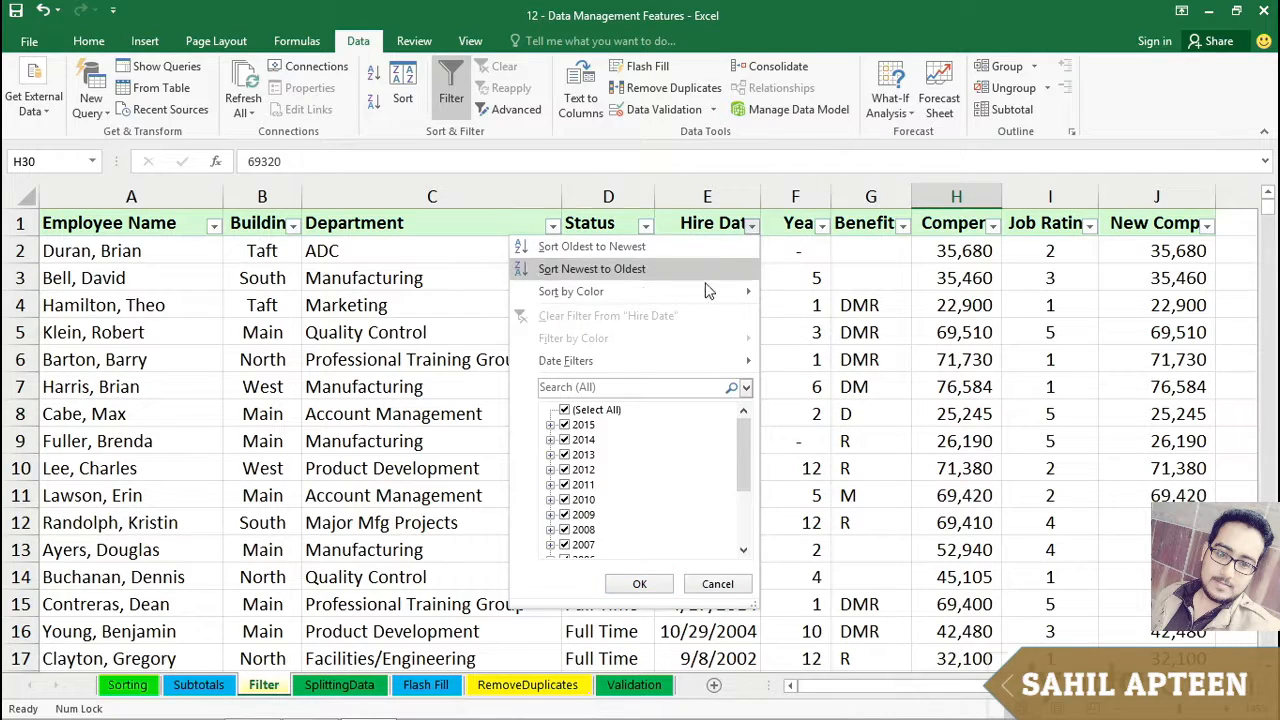
{"action": "mouse_move", "coordinate": [620, 364]}
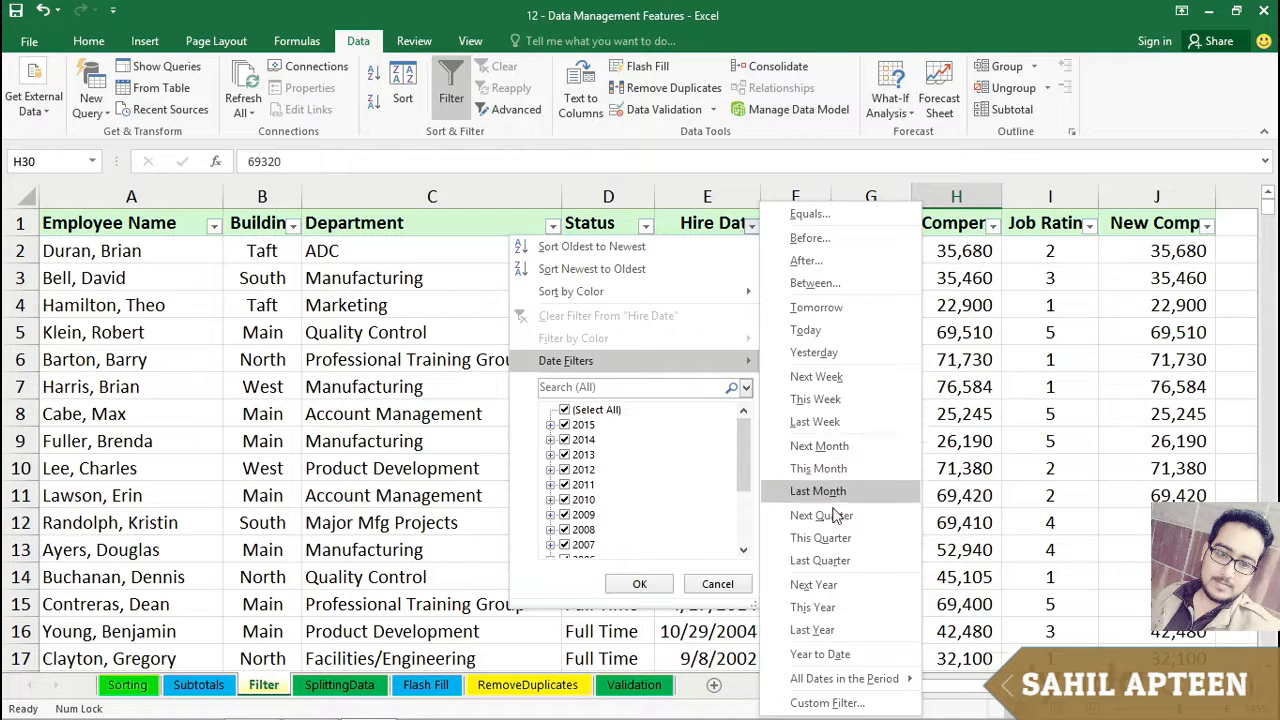
{"action": "mouse_move", "coordinate": [830, 680]}
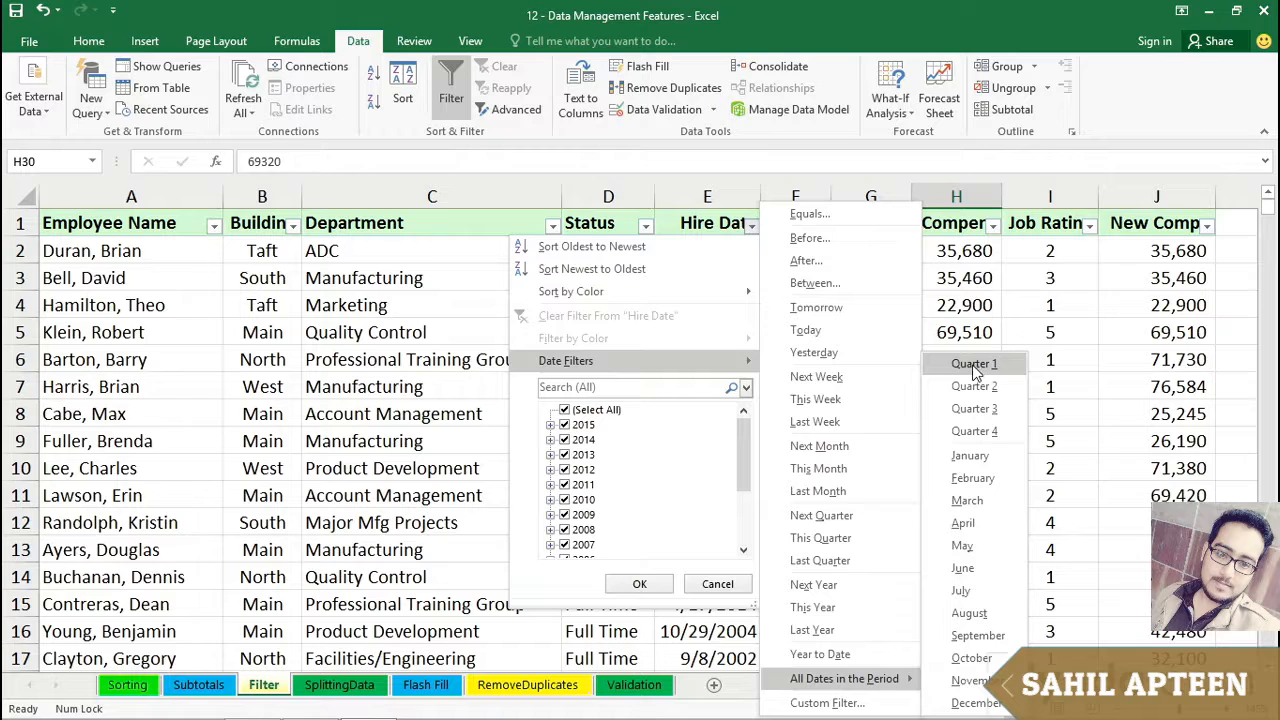
{"action": "left_click", "coordinate": [985, 320]}
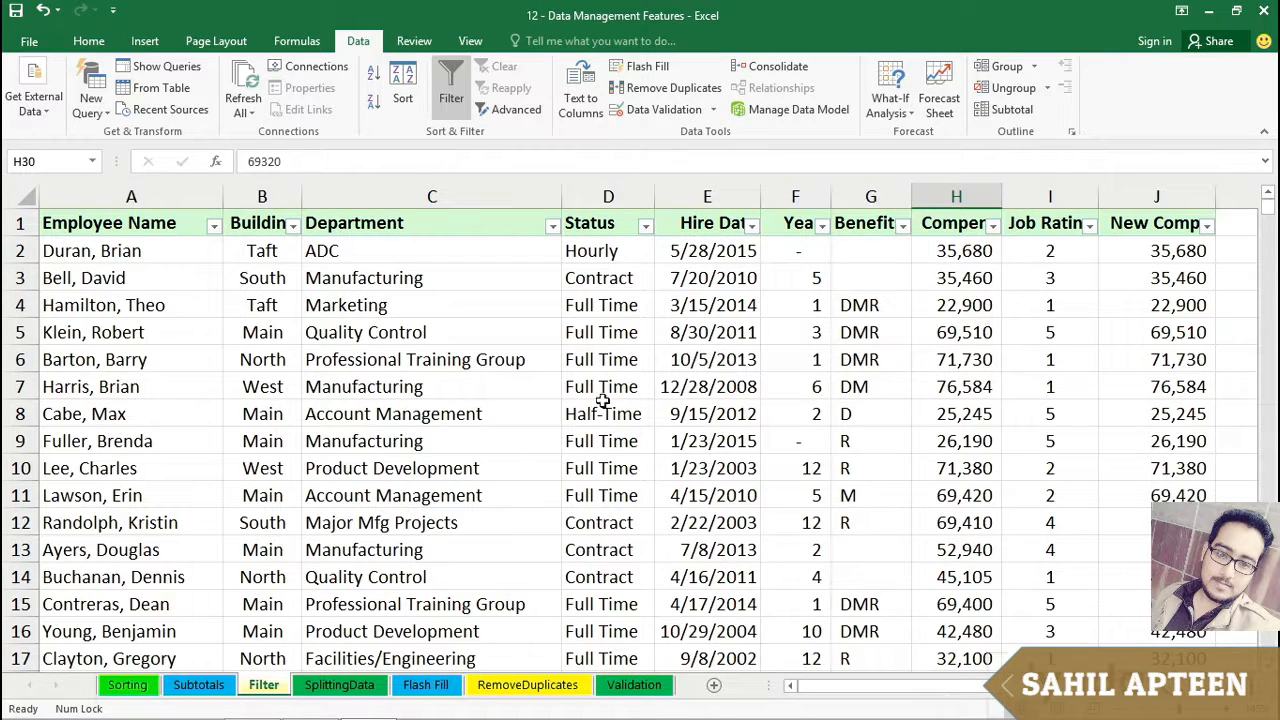
- Filter the Employee Name column by searching for a short first name, keep all search results, and select a matching employee's name cell
{"action": "left_click", "coordinate": [143, 302]}
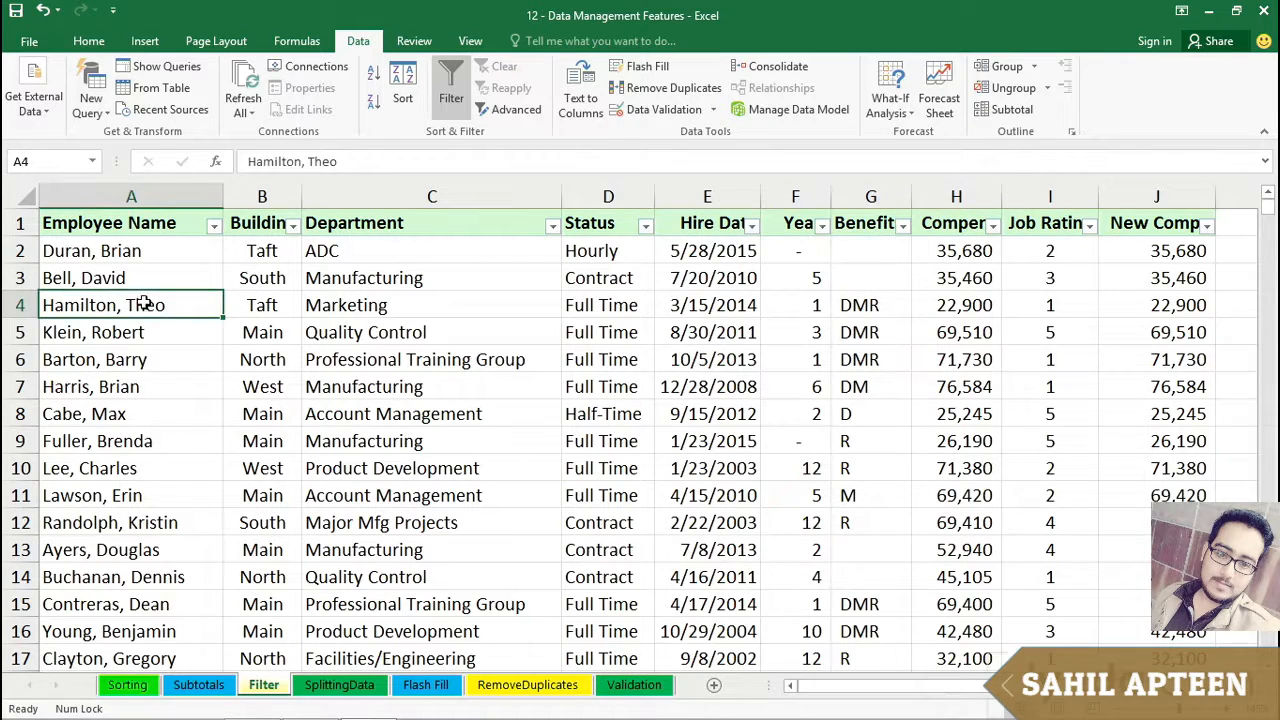
{"action": "left_click", "coordinate": [214, 230]}
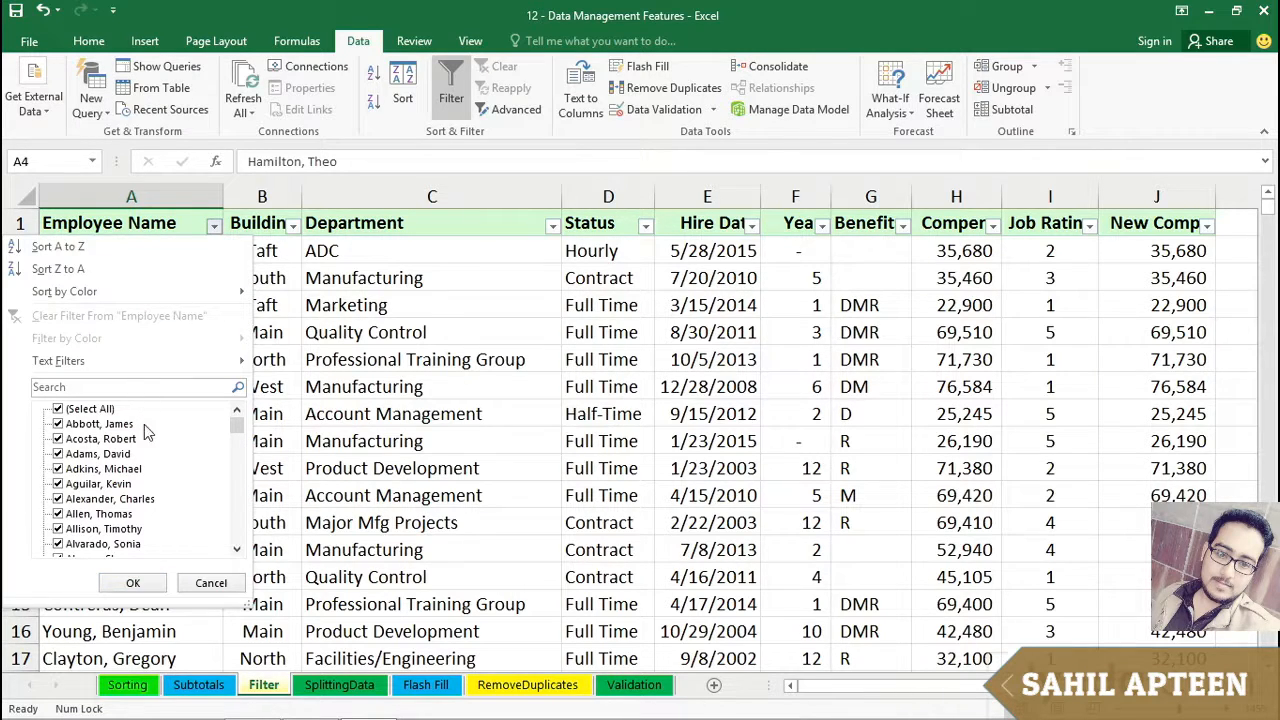
{"action": "mouse_move", "coordinate": [117, 364]}
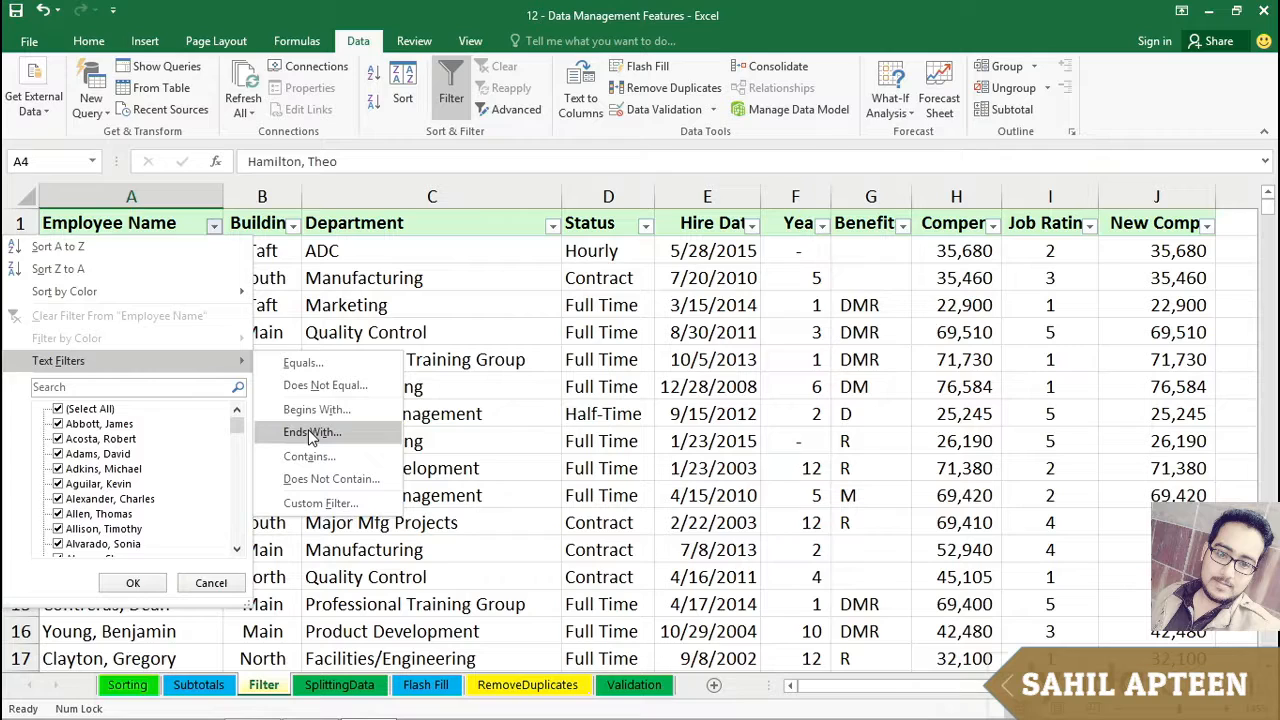
{"action": "left_click", "coordinate": [79, 386]}
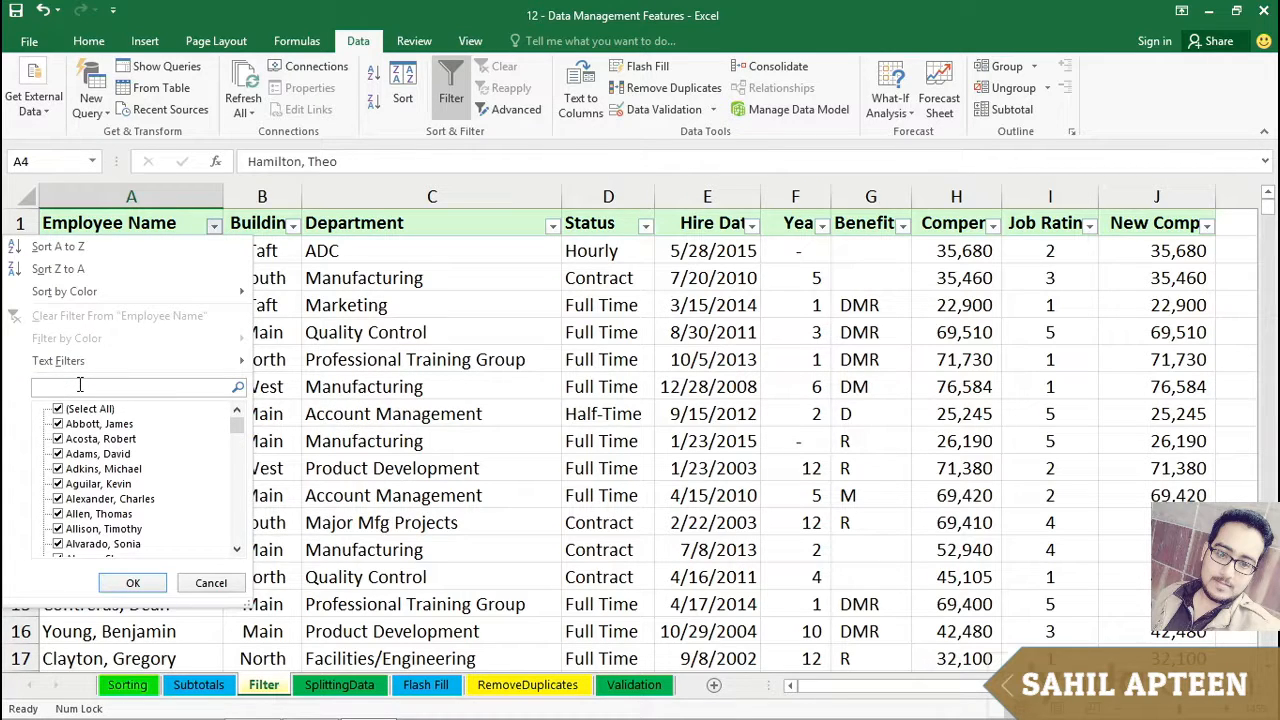
{"action": "type", "text": "r"}
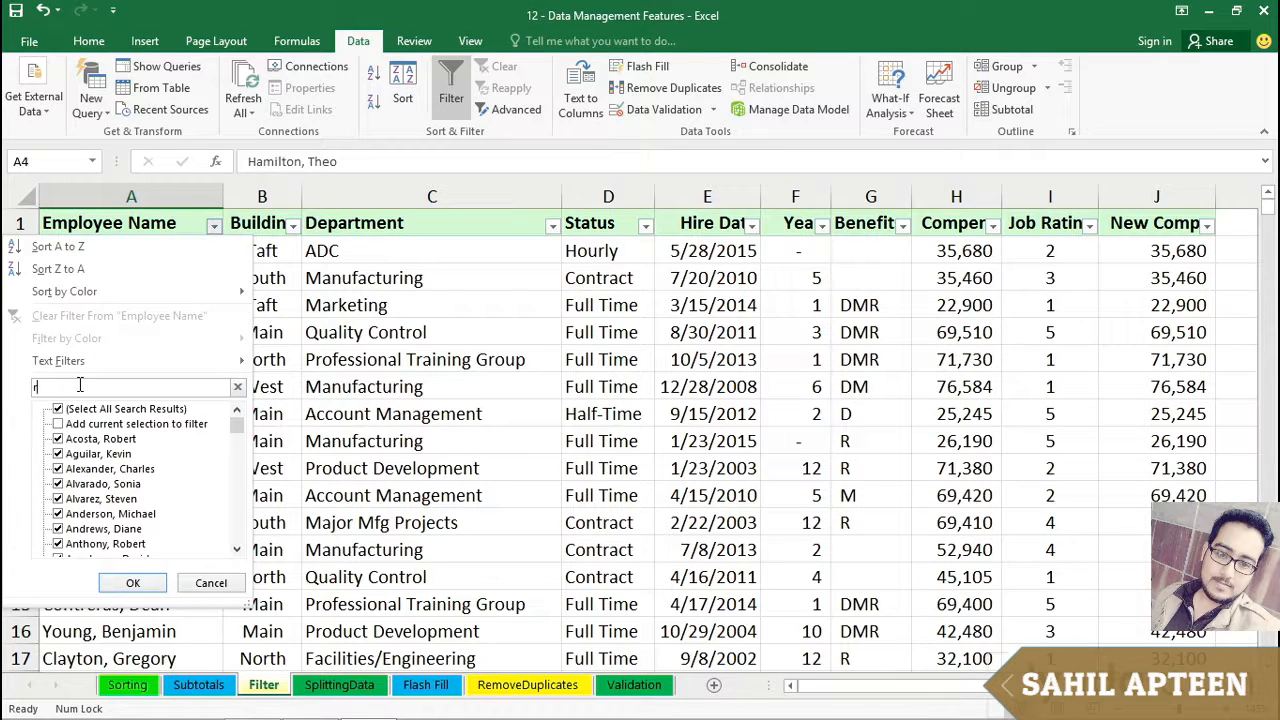
{"action": "type", "text": "i"}
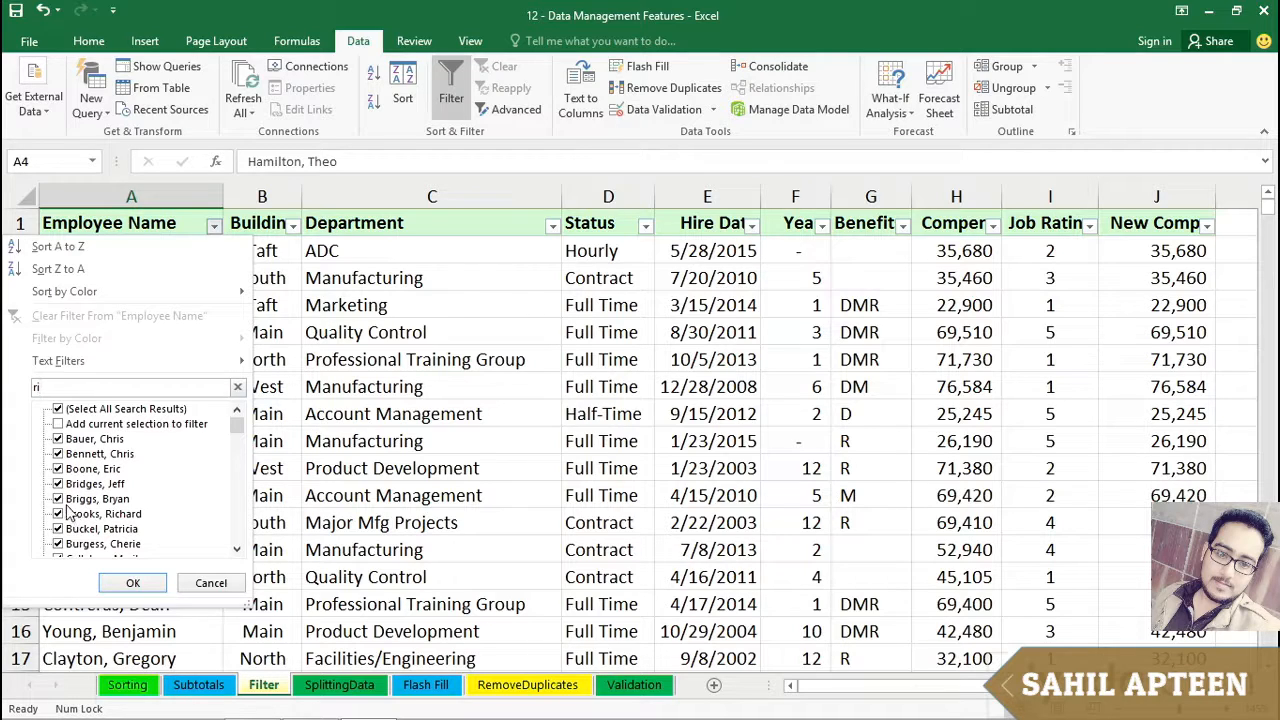
{"action": "type", "text": "c"}
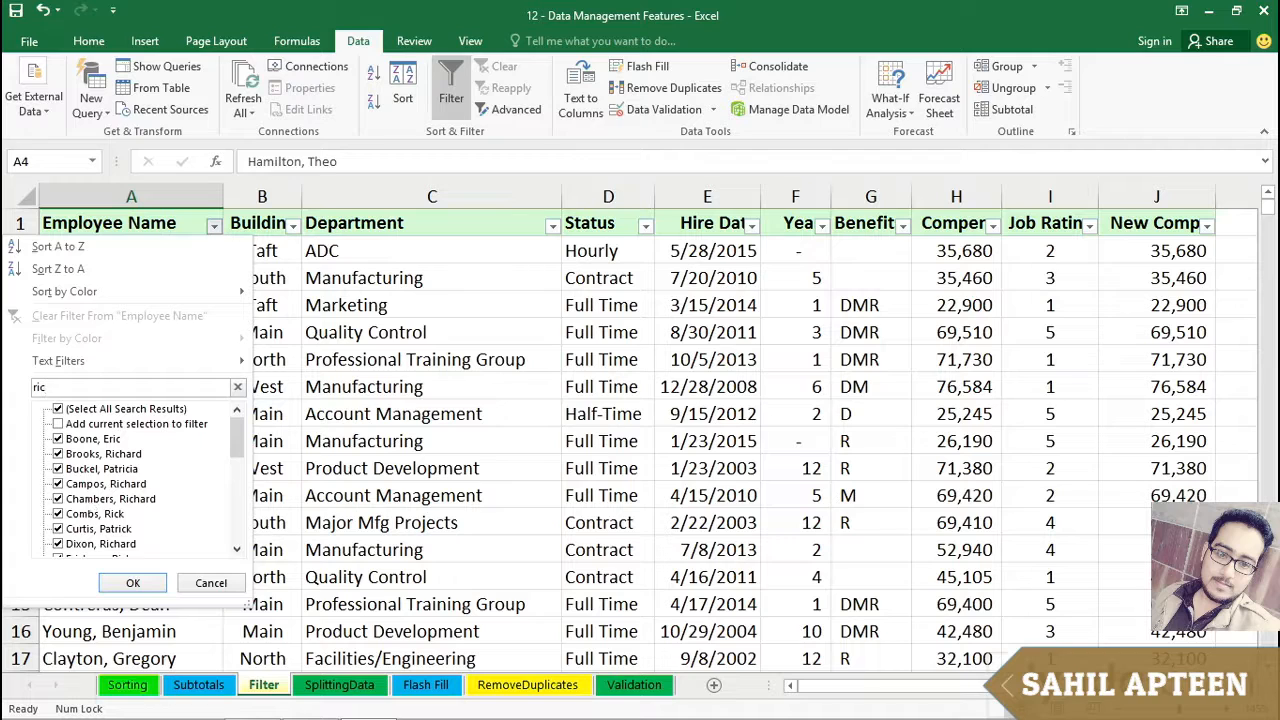
{"action": "type", "text": "k"}
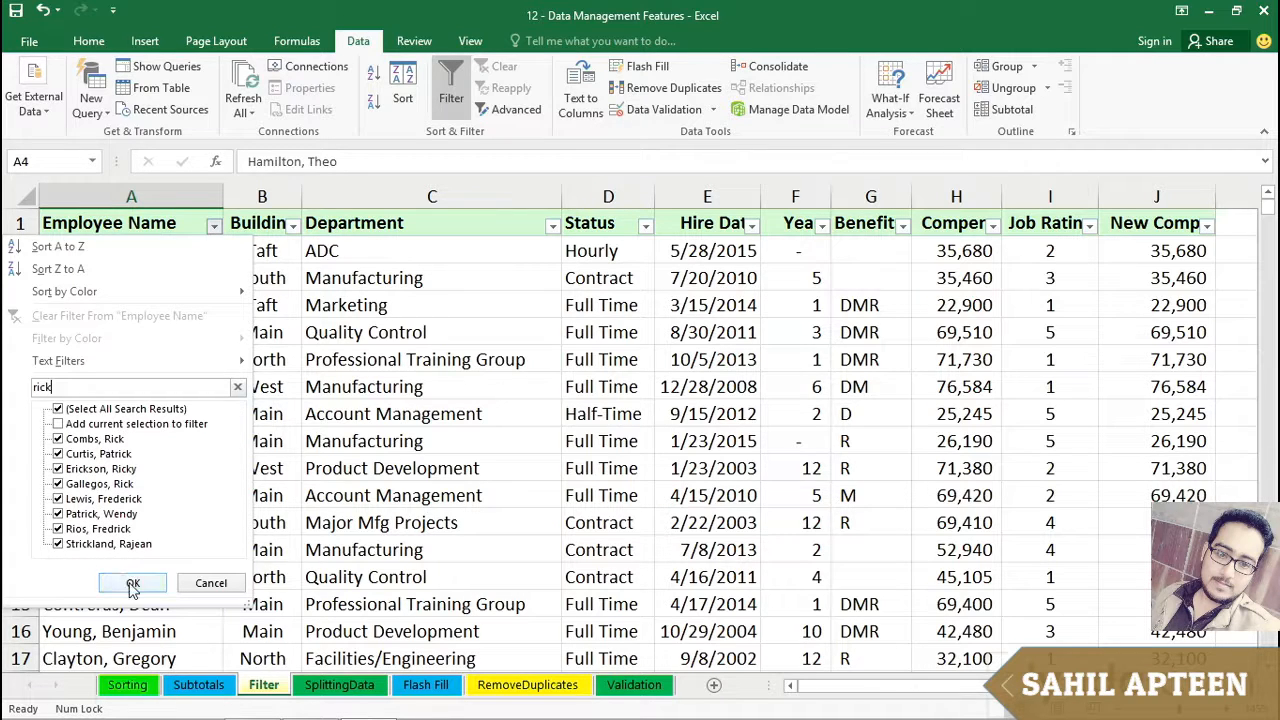
{"action": "left_click", "coordinate": [131, 588]}
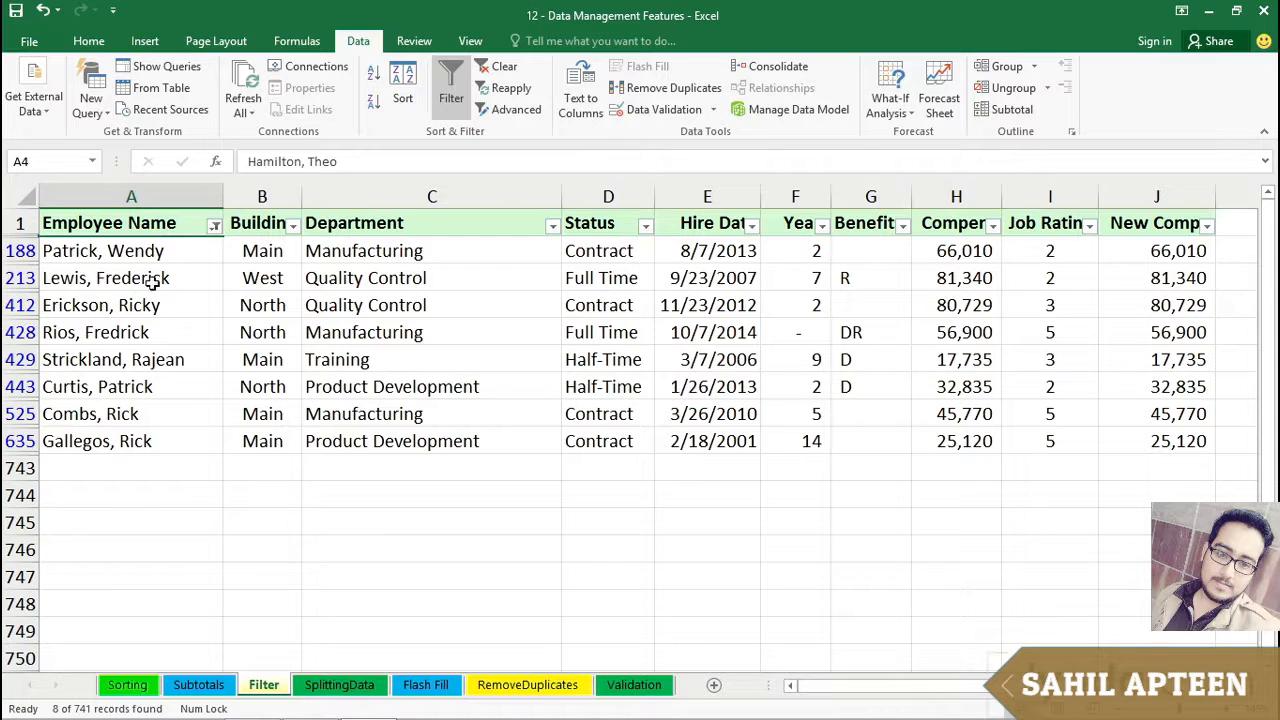
{"action": "left_click", "coordinate": [186, 413]}
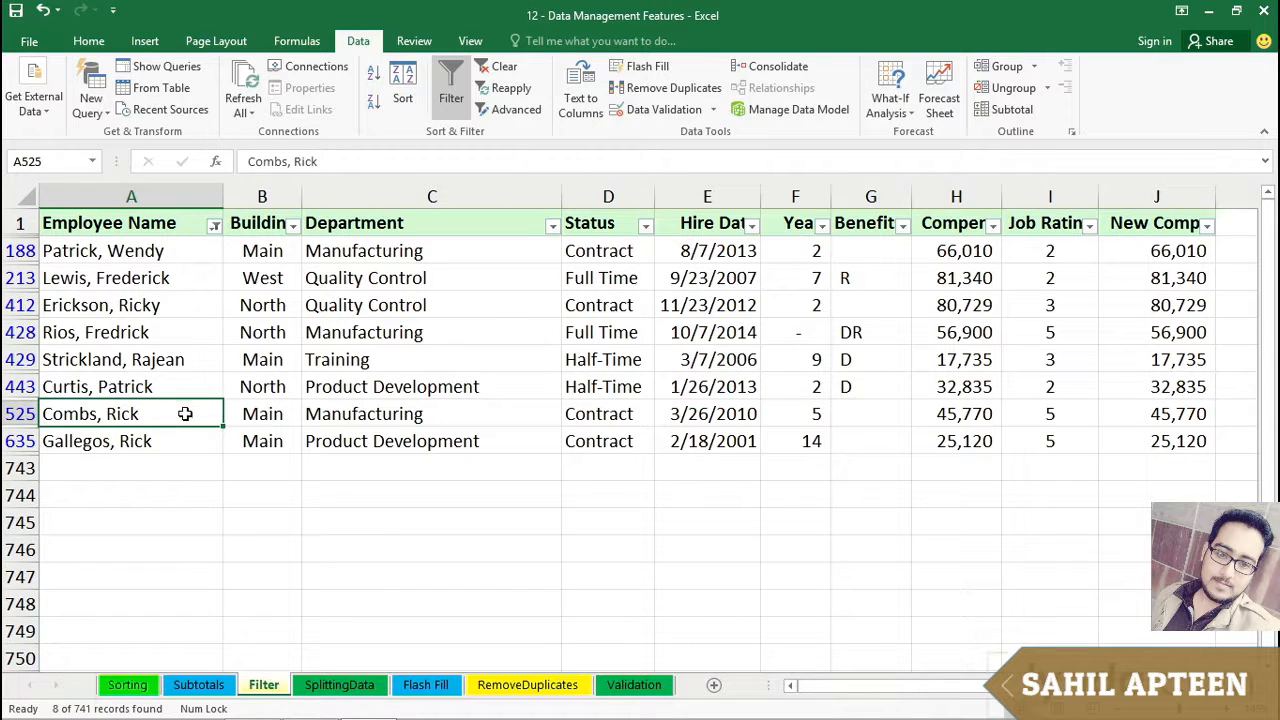
- Look over the filtered employee rows and clear the Employee Name filter so the full list is shown
{"action": "left_click", "coordinate": [181, 439]}
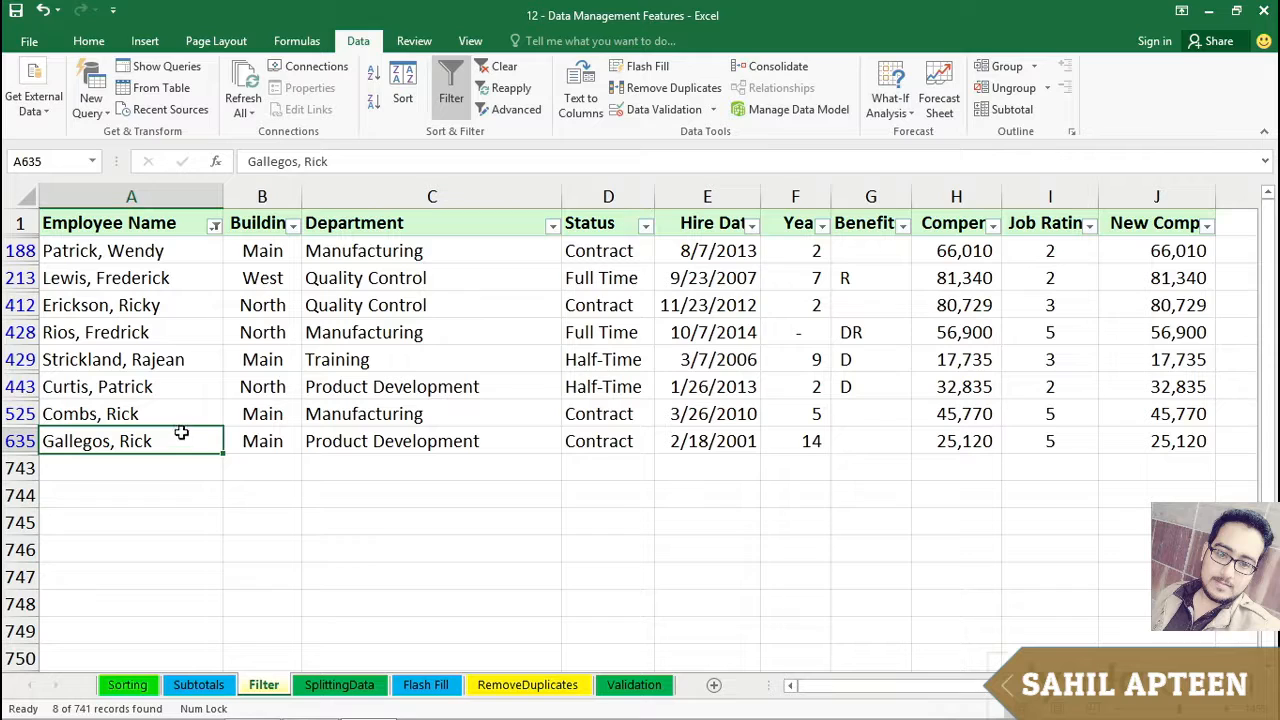
{"action": "left_click", "coordinate": [187, 412]}
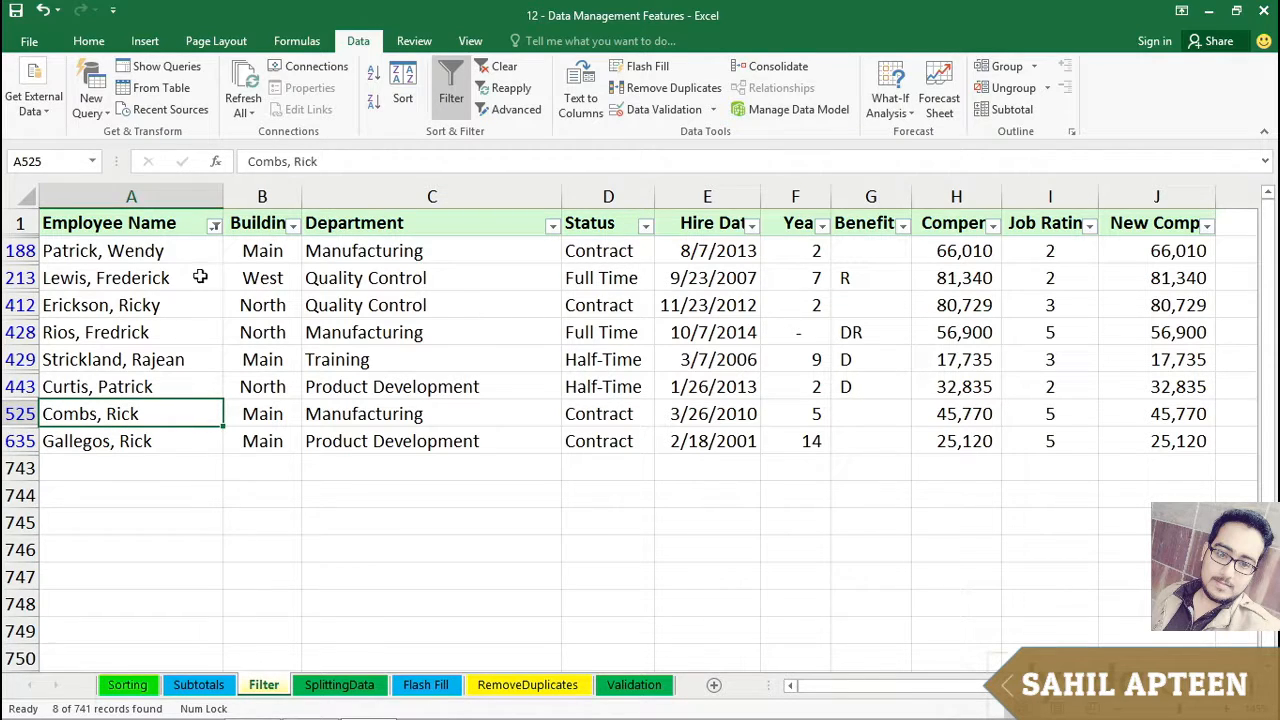
{"action": "left_click_drag", "start_coordinate": [155, 222], "coordinate": [1138, 434]}
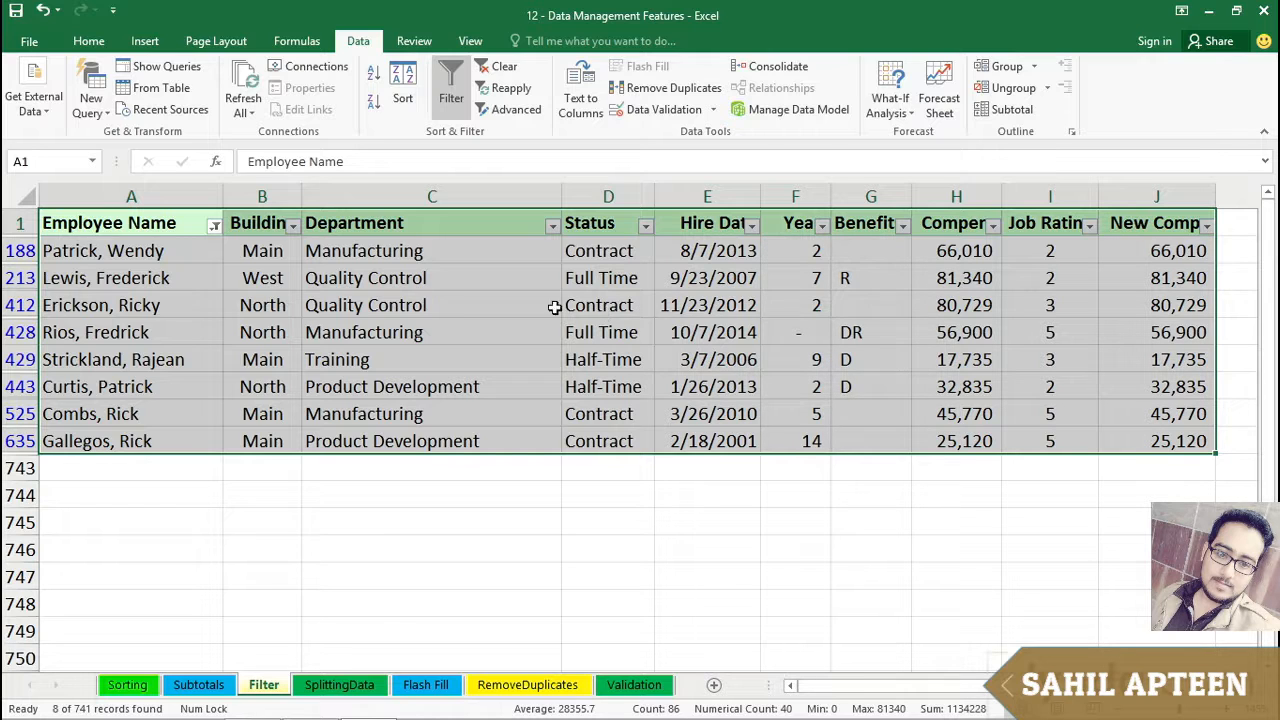
{"action": "left_click", "coordinate": [508, 270]}
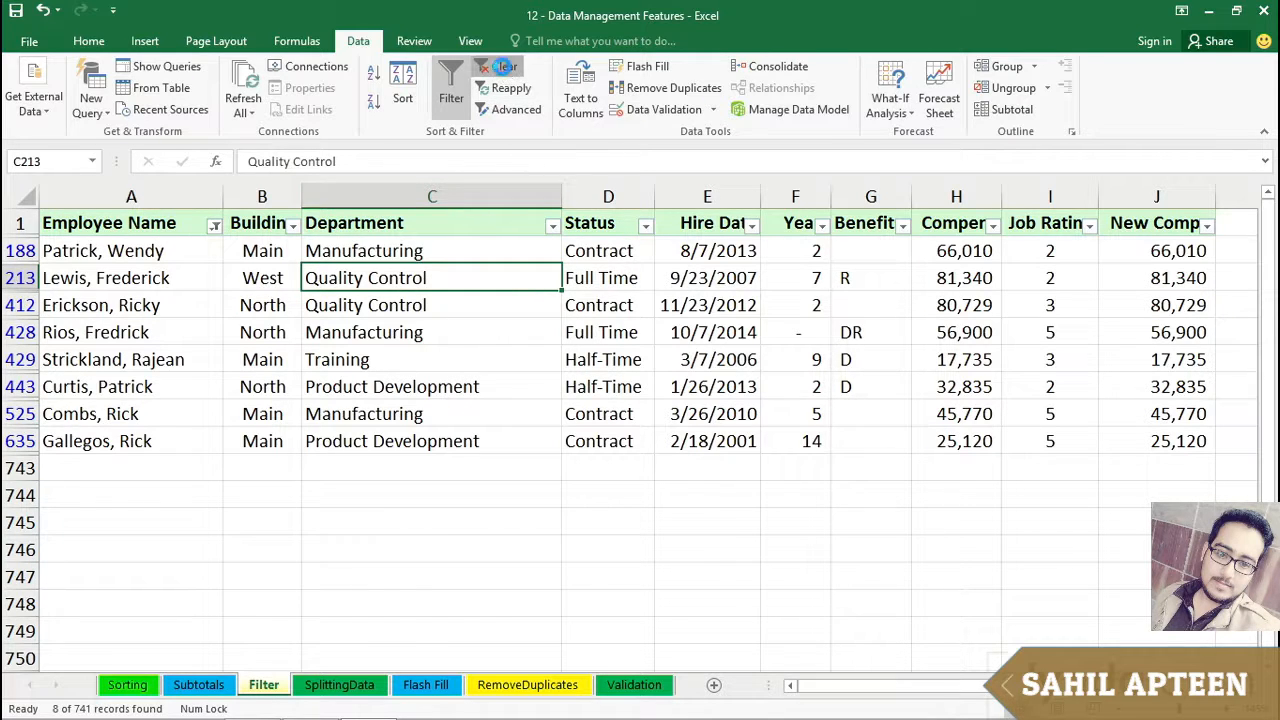
{"action": "left_click", "coordinate": [500, 67]}
{"action": "left_click", "coordinate": [438, 285]}
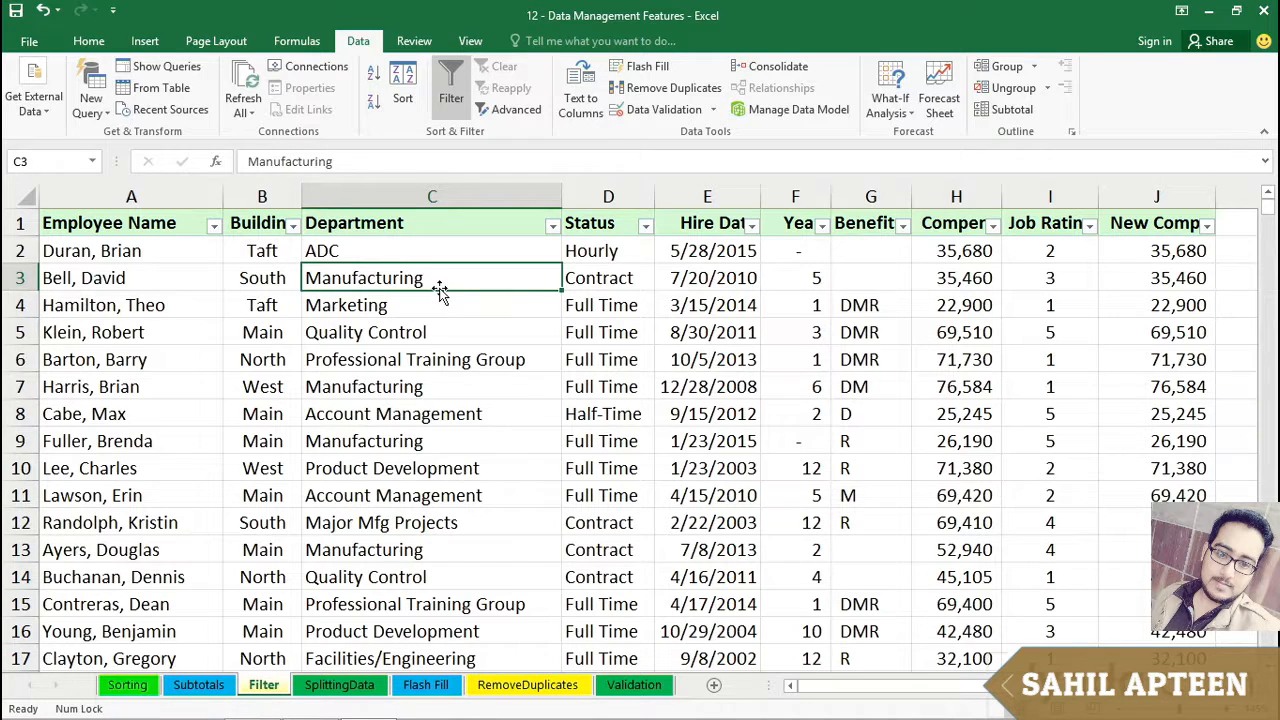
{"action": "left_click", "coordinate": [445, 302]}
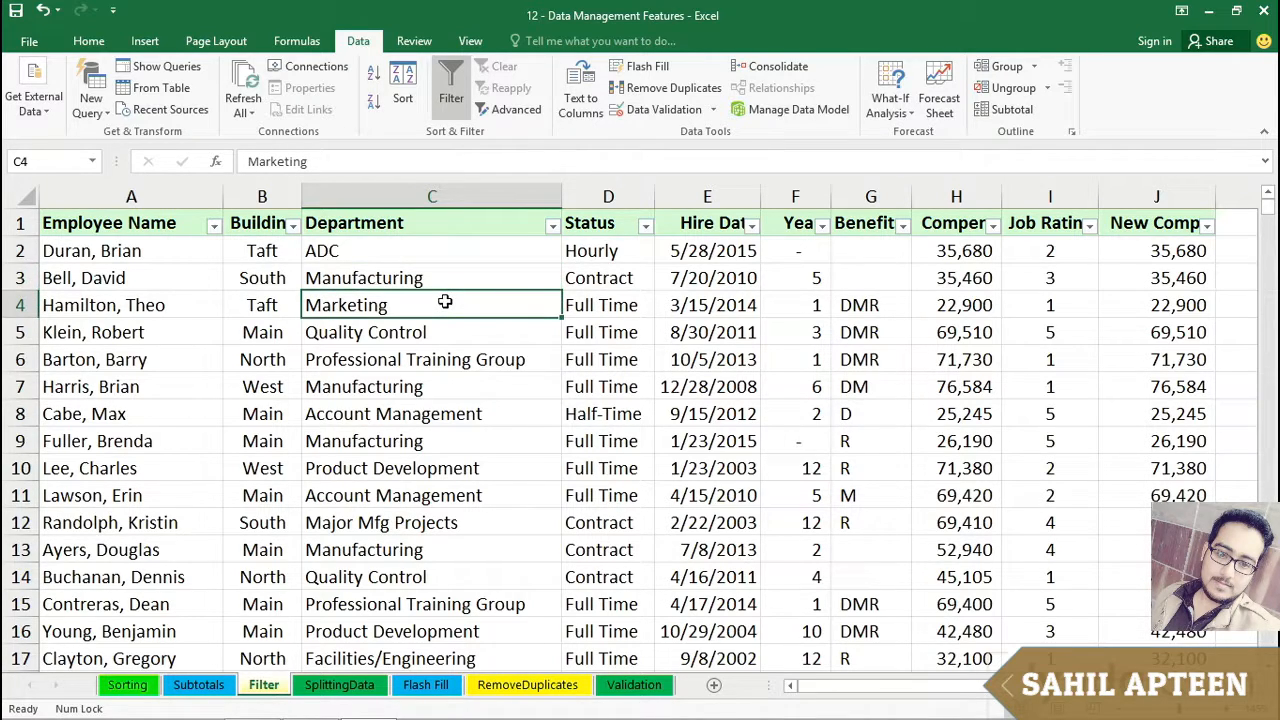
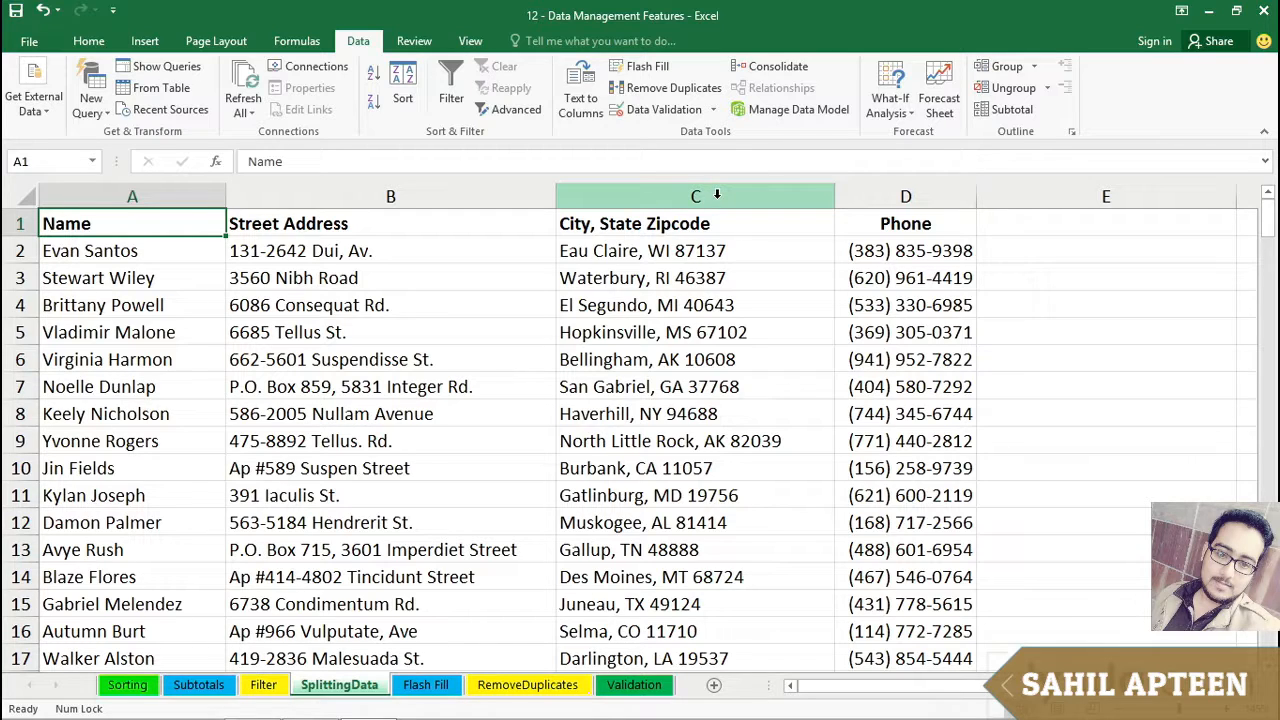
- Examine the Name and City, State Zipcode columns on the SplittingData sheet and the description of the Text to Columns tool
{"action": "left_click", "coordinate": [714, 194]}
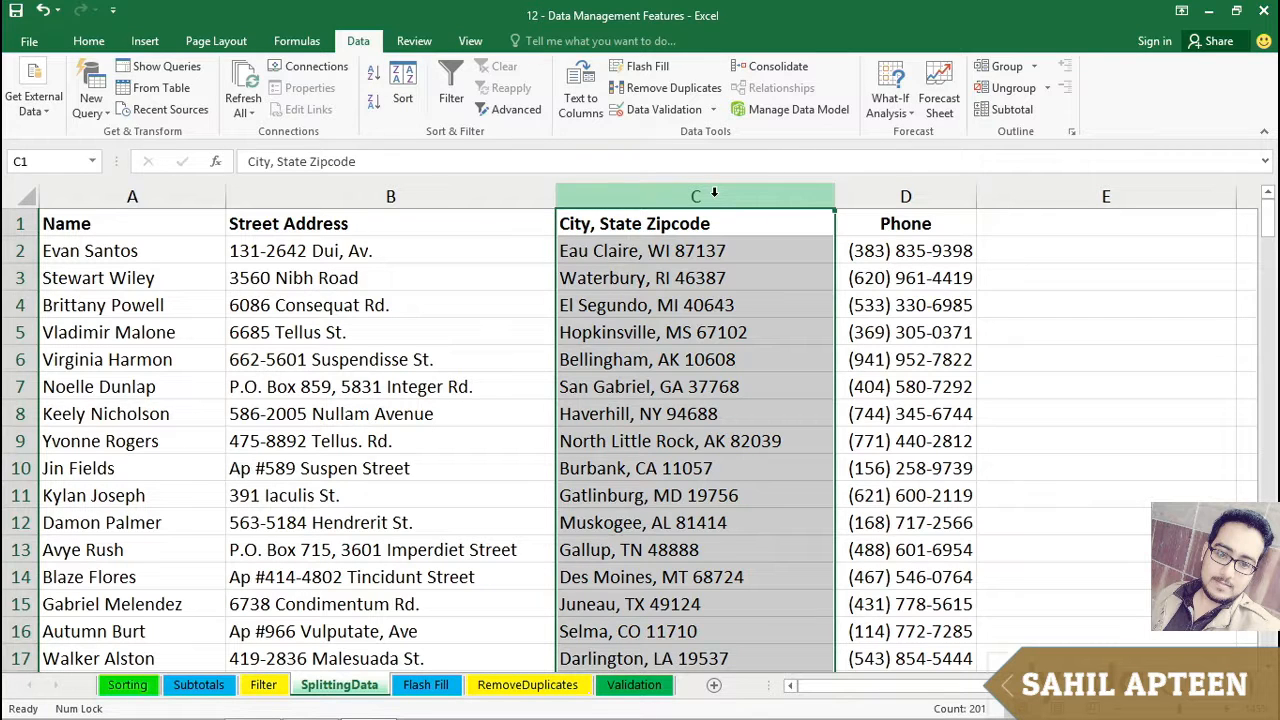
{"action": "left_click", "coordinate": [170, 194]}
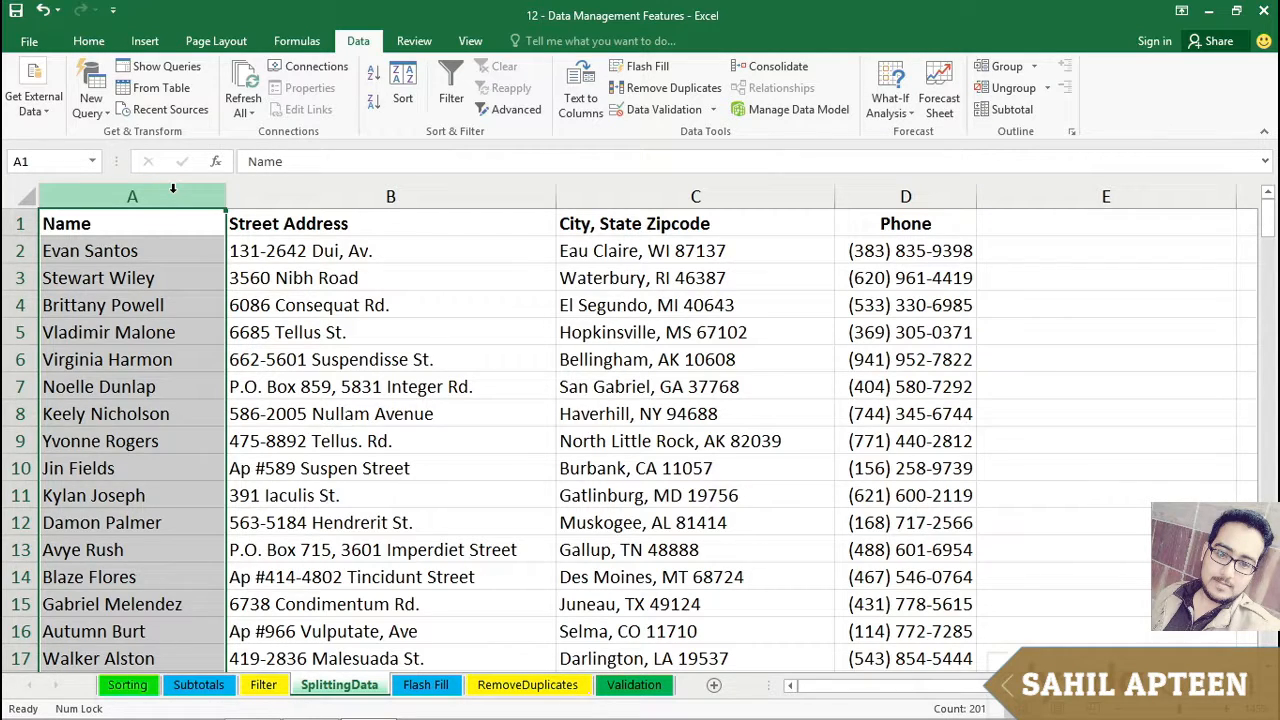
{"action": "left_click", "coordinate": [145, 255]}
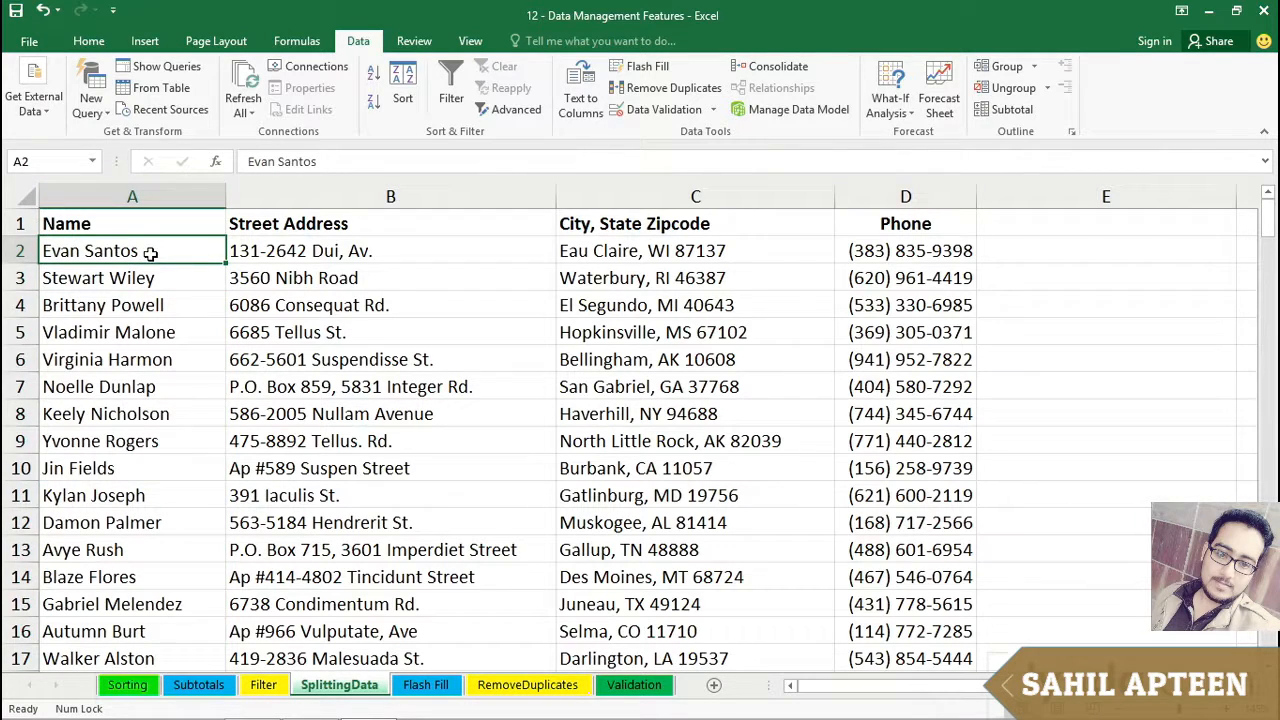
{"action": "left_click", "coordinate": [147, 278]}
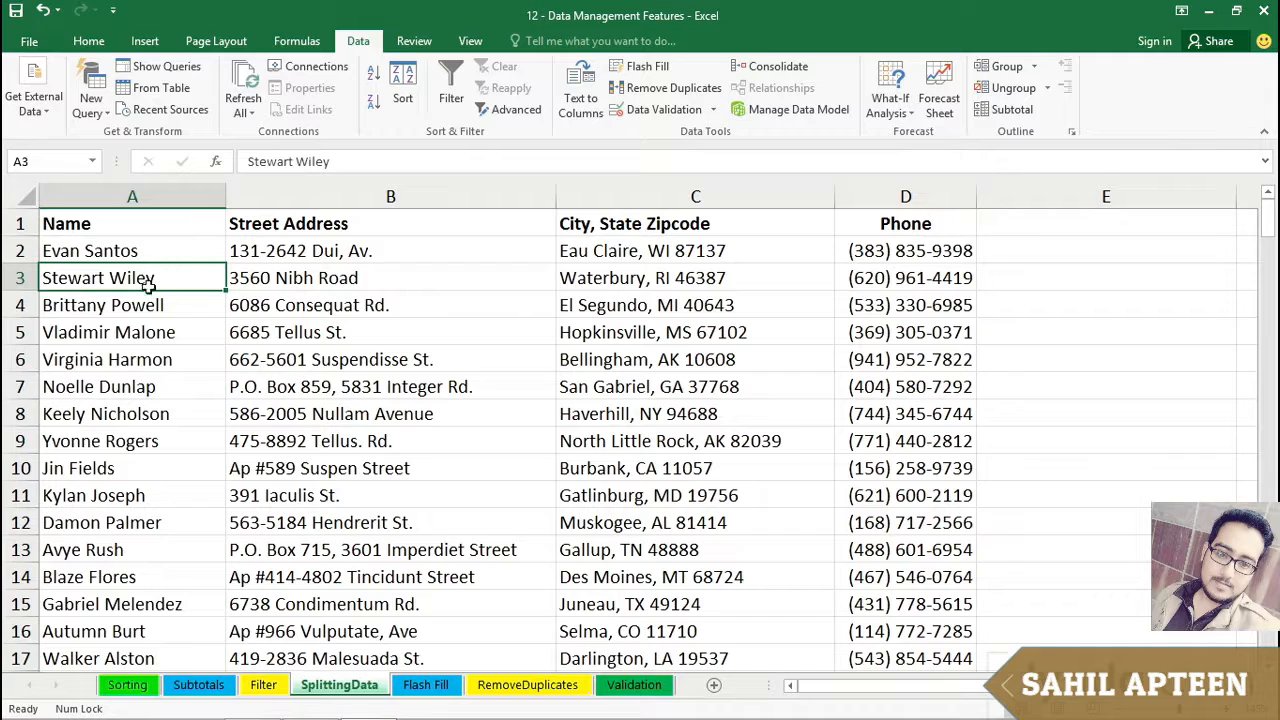
{"action": "left_click", "coordinate": [145, 304]}
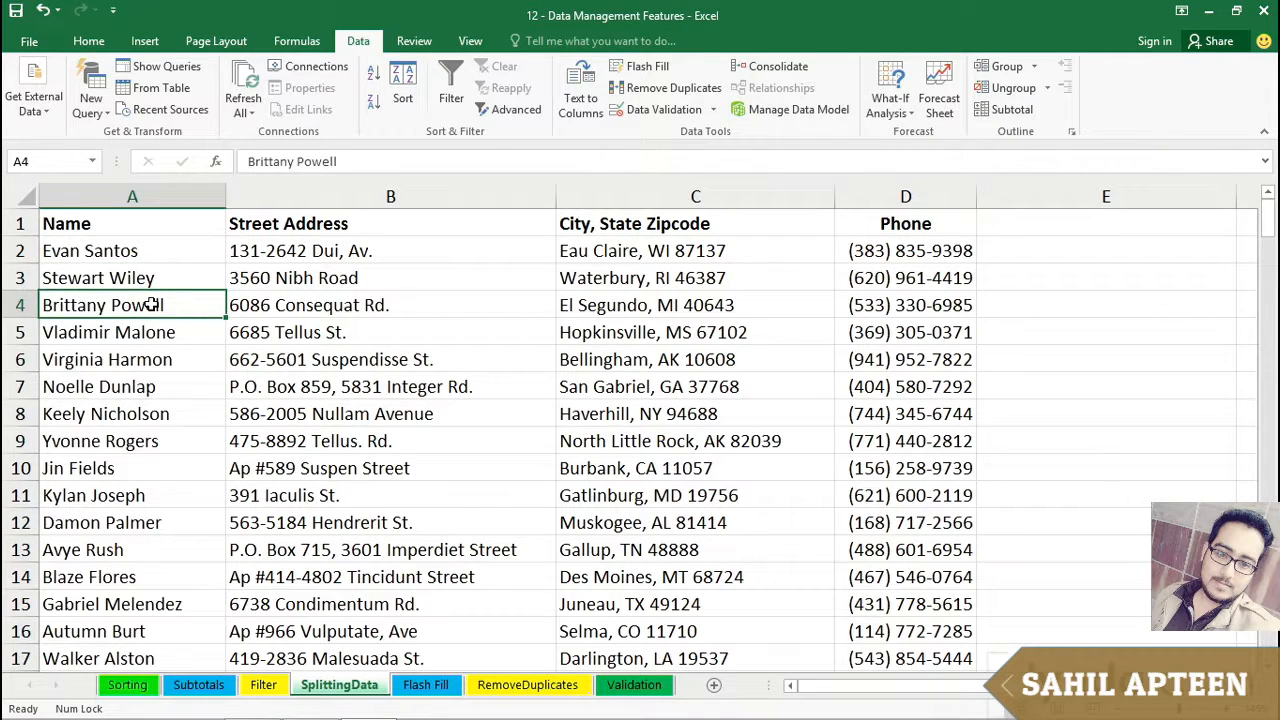
{"action": "left_click", "coordinate": [144, 251]}
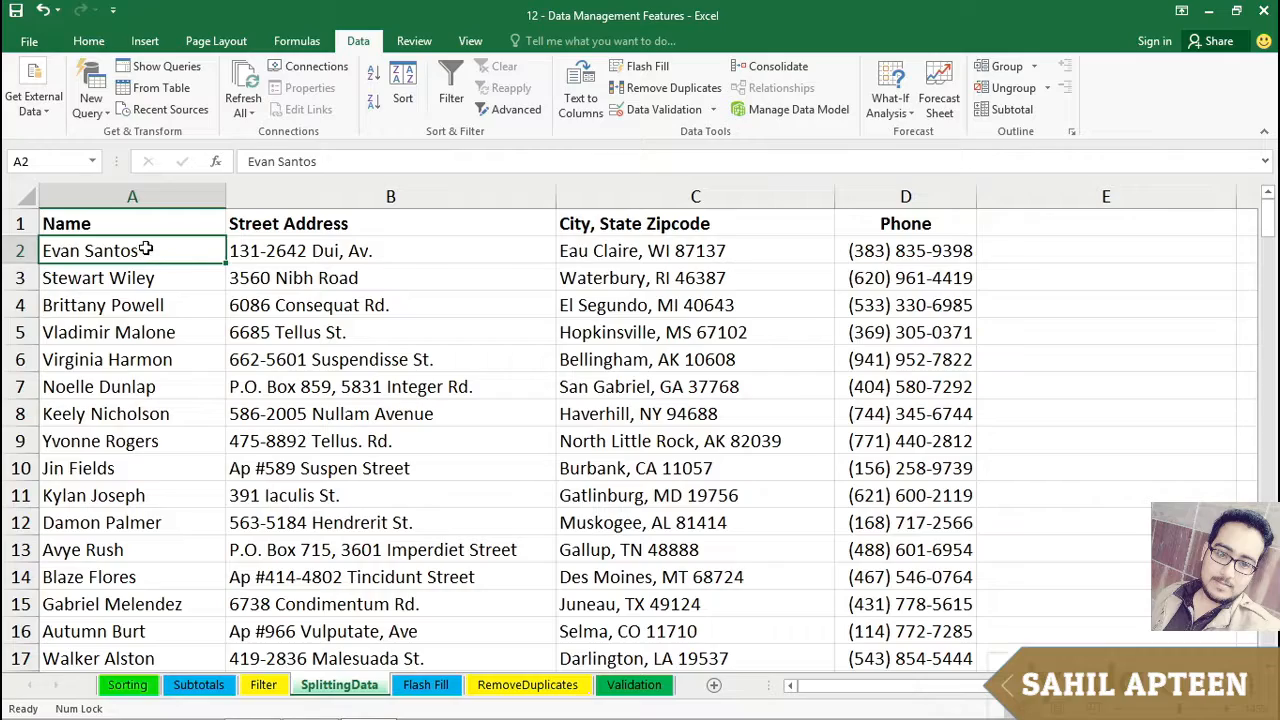
{"action": "left_click", "coordinate": [183, 304]}
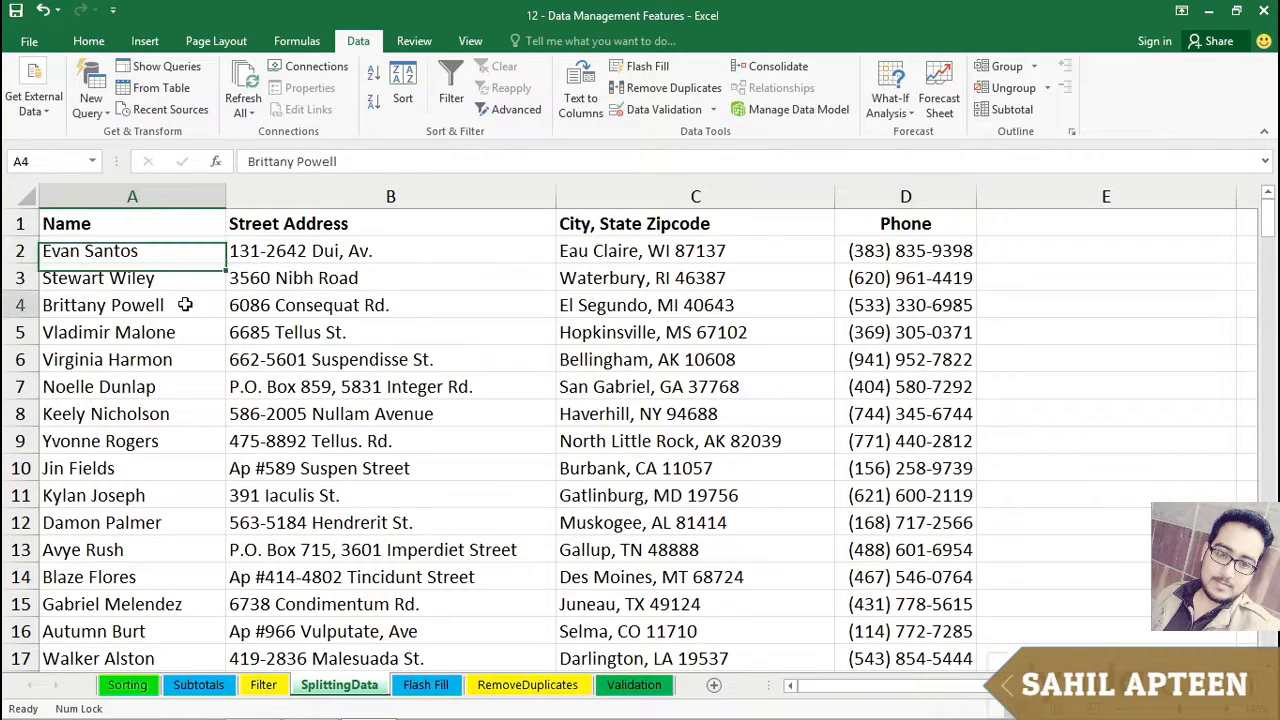
{"action": "scroll", "coordinate": [181, 304], "scroll_direction": "down", "scroll_amount": 4}
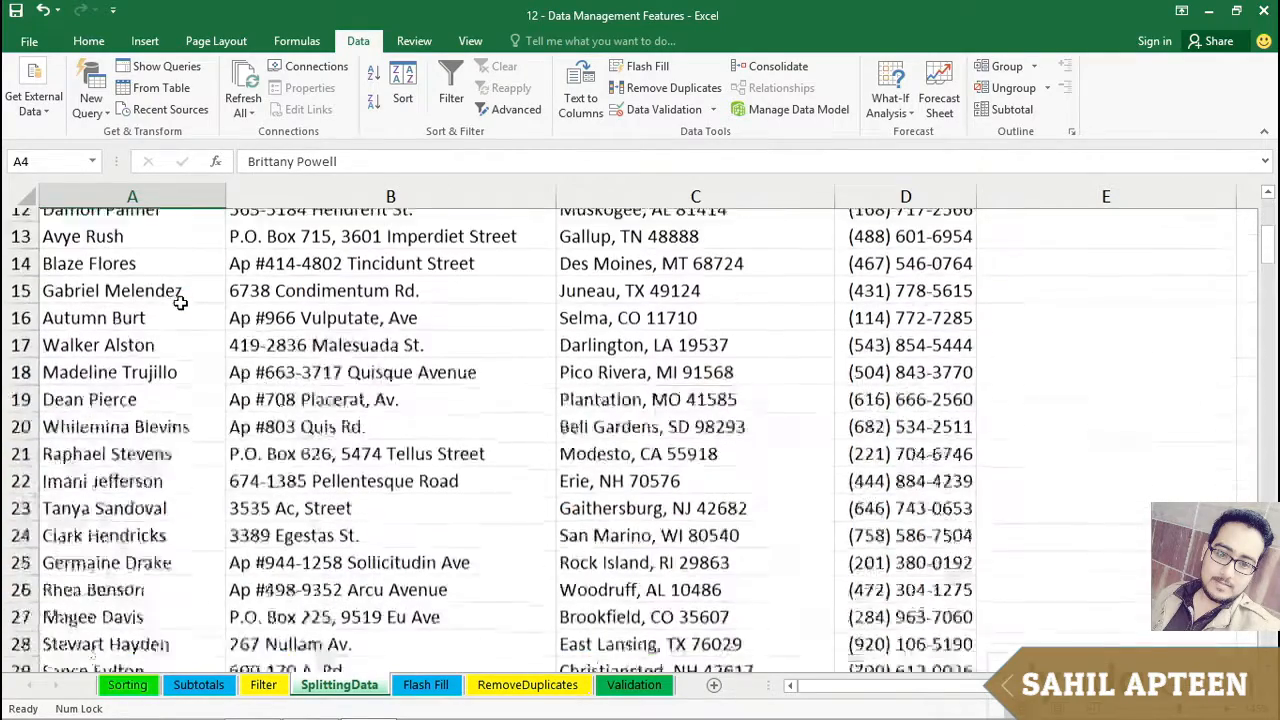
{"action": "scroll", "coordinate": [179, 303], "scroll_direction": "down", "scroll_amount": 5}
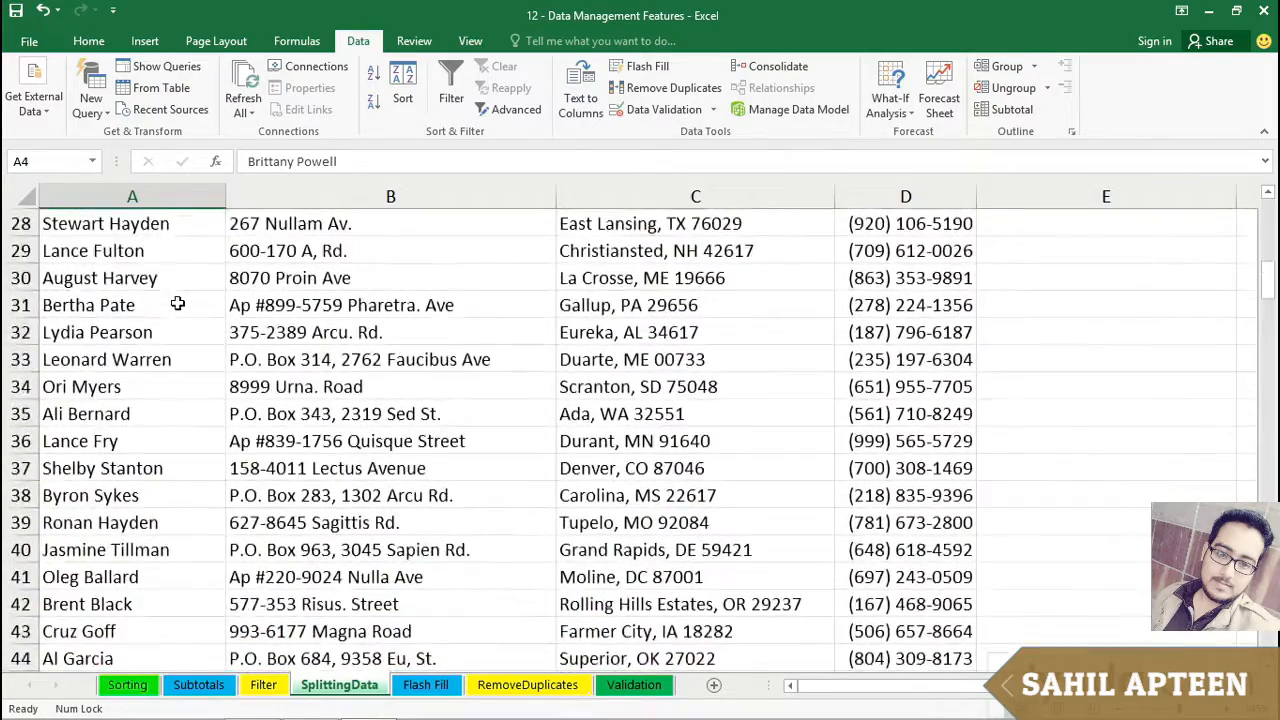
{"action": "scroll", "coordinate": [177, 303], "scroll_direction": "up", "scroll_amount": 1}
{"action": "scroll", "coordinate": [177, 303], "scroll_direction": "up", "scroll_amount": 8}
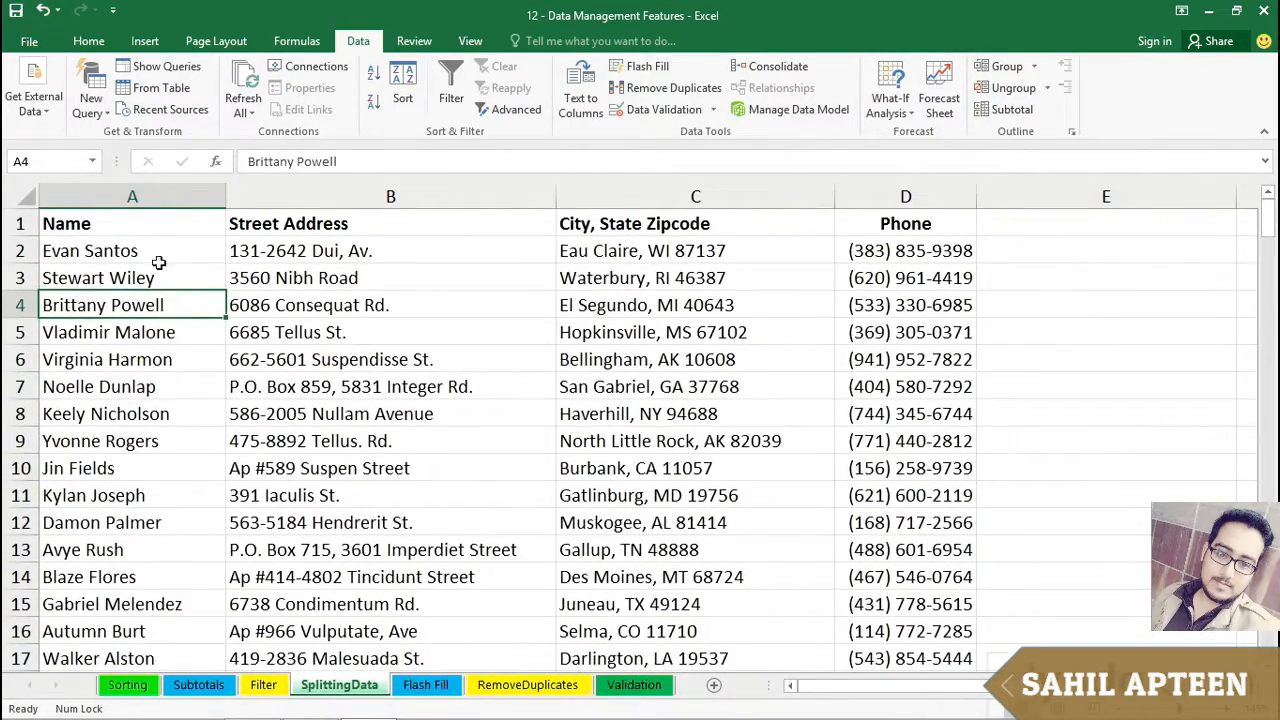
{"action": "left_click", "coordinate": [157, 250]}
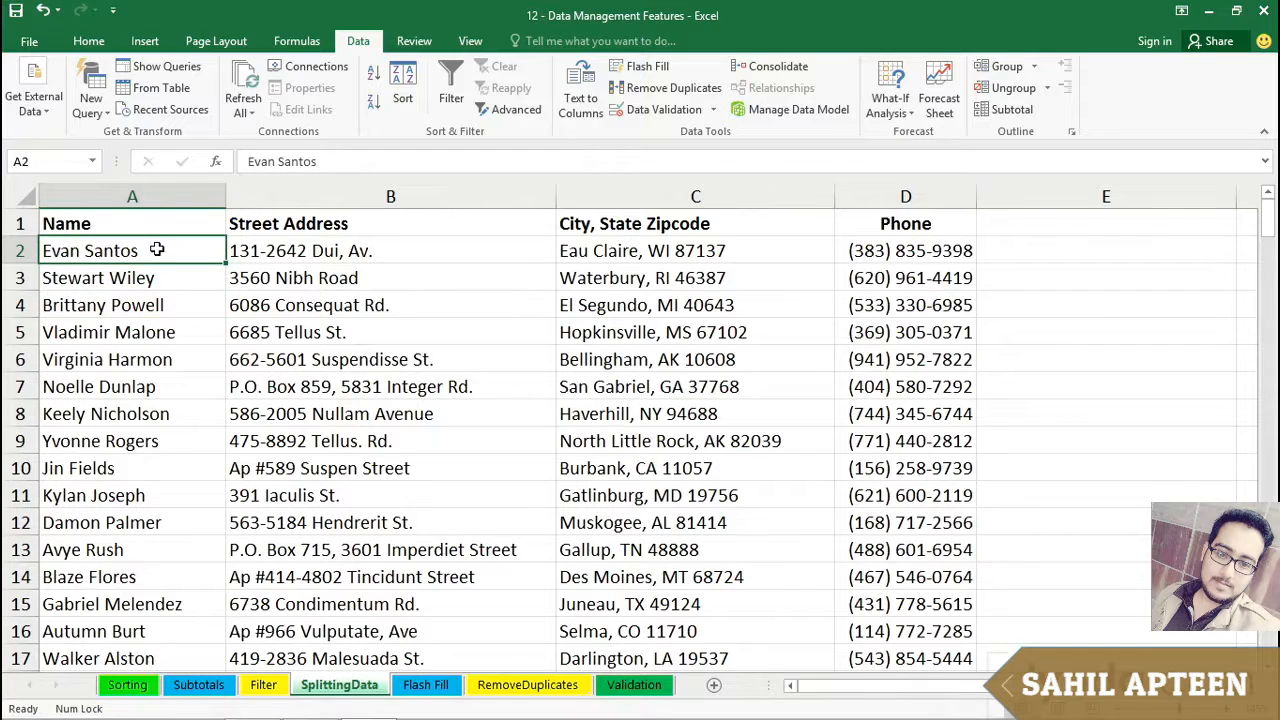
{"action": "left_click", "coordinate": [162, 196]}
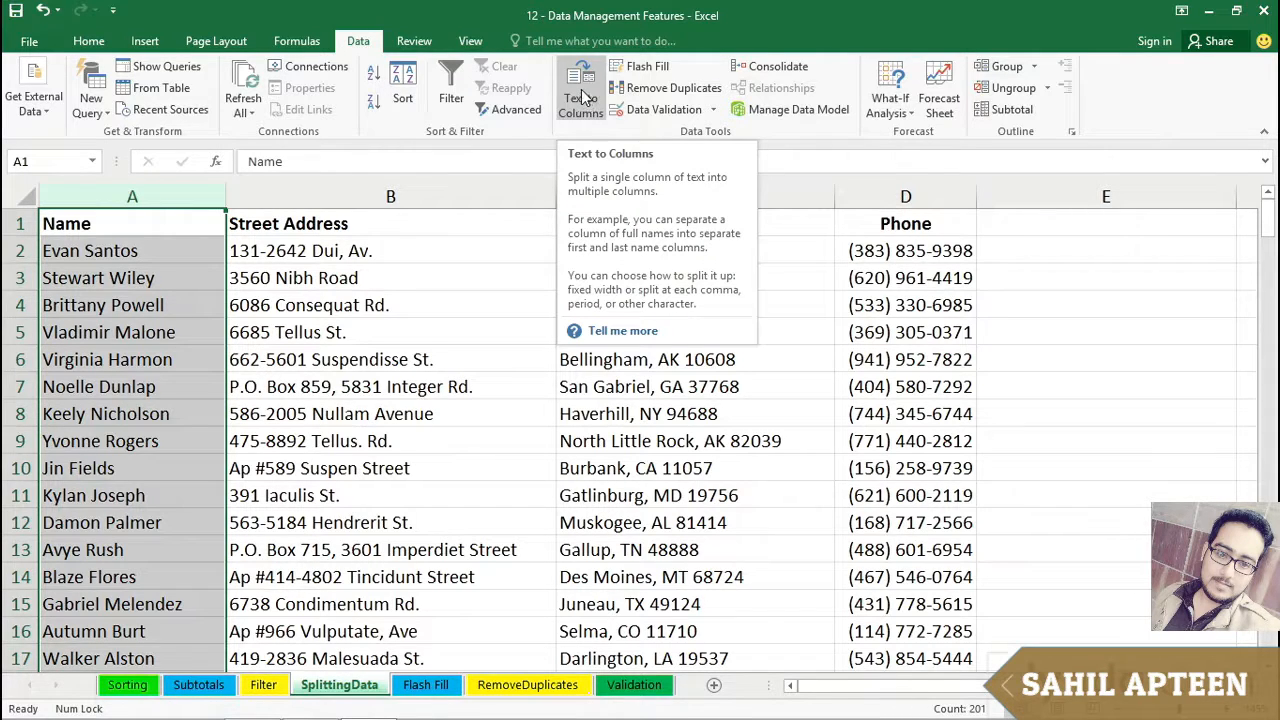
{"action": "left_click", "coordinate": [402, 250]}
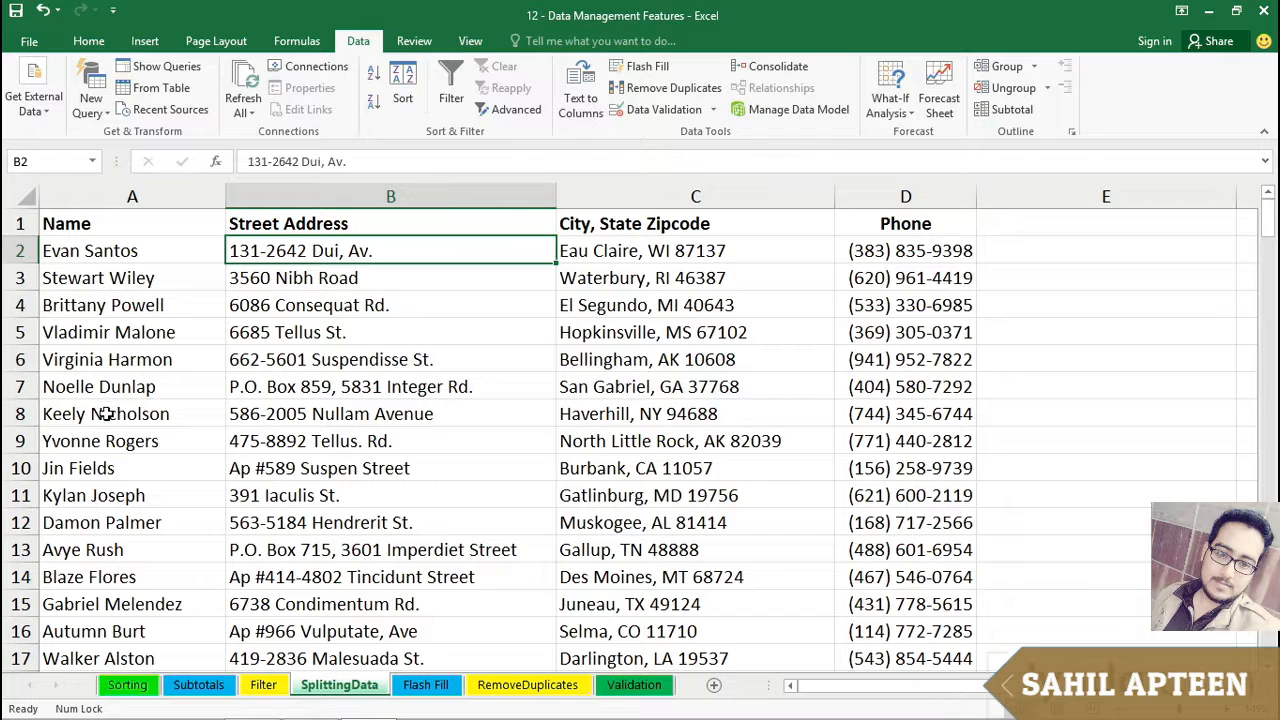
- Insert two blank columns between the Name and Street Address columns
{"action": "left_click", "coordinate": [363, 200]}
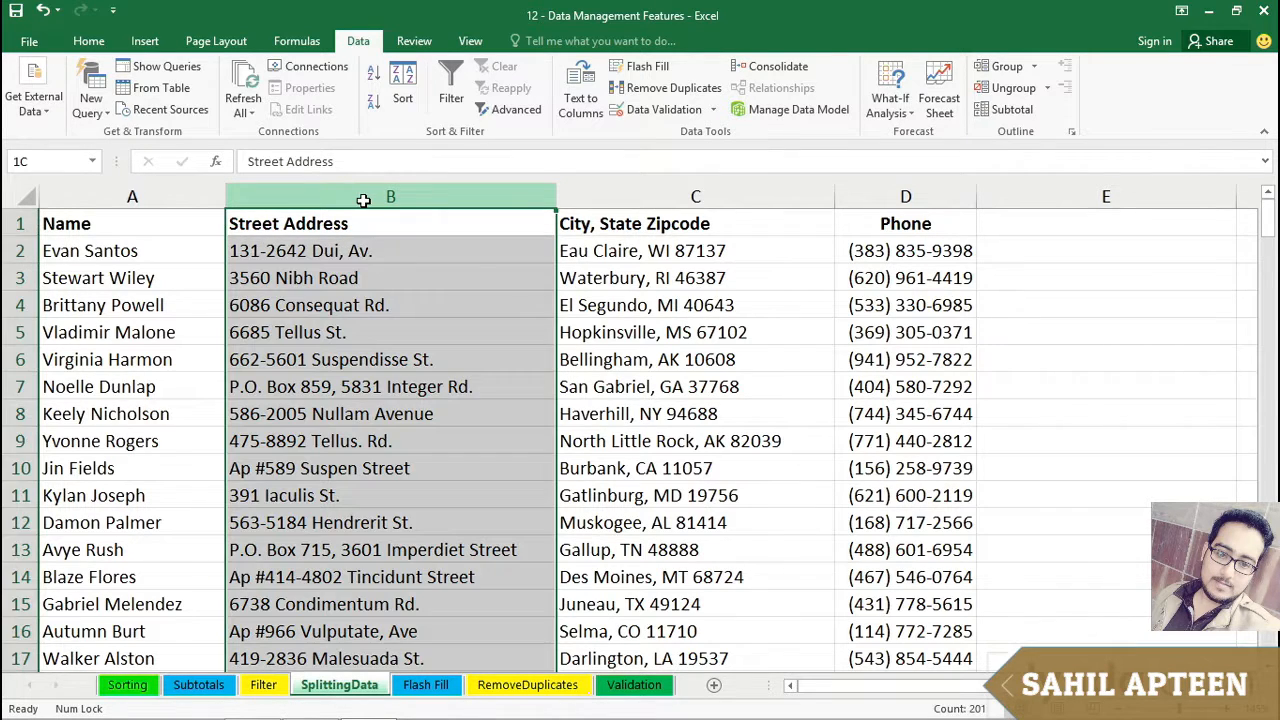
{"action": "left_click_drag", "start_coordinate": [363, 197], "coordinate": [625, 192]}
{"action": "right_click", "coordinate": [625, 192]}
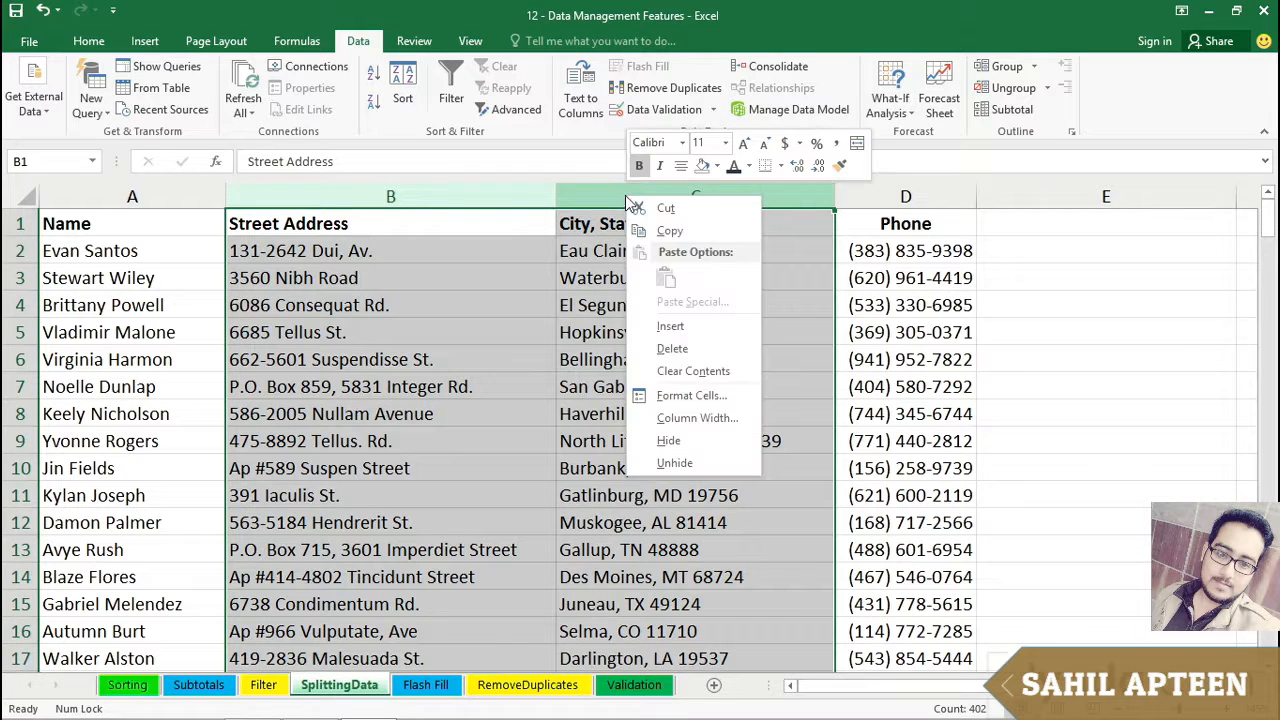
{"action": "left_click", "coordinate": [668, 328]}
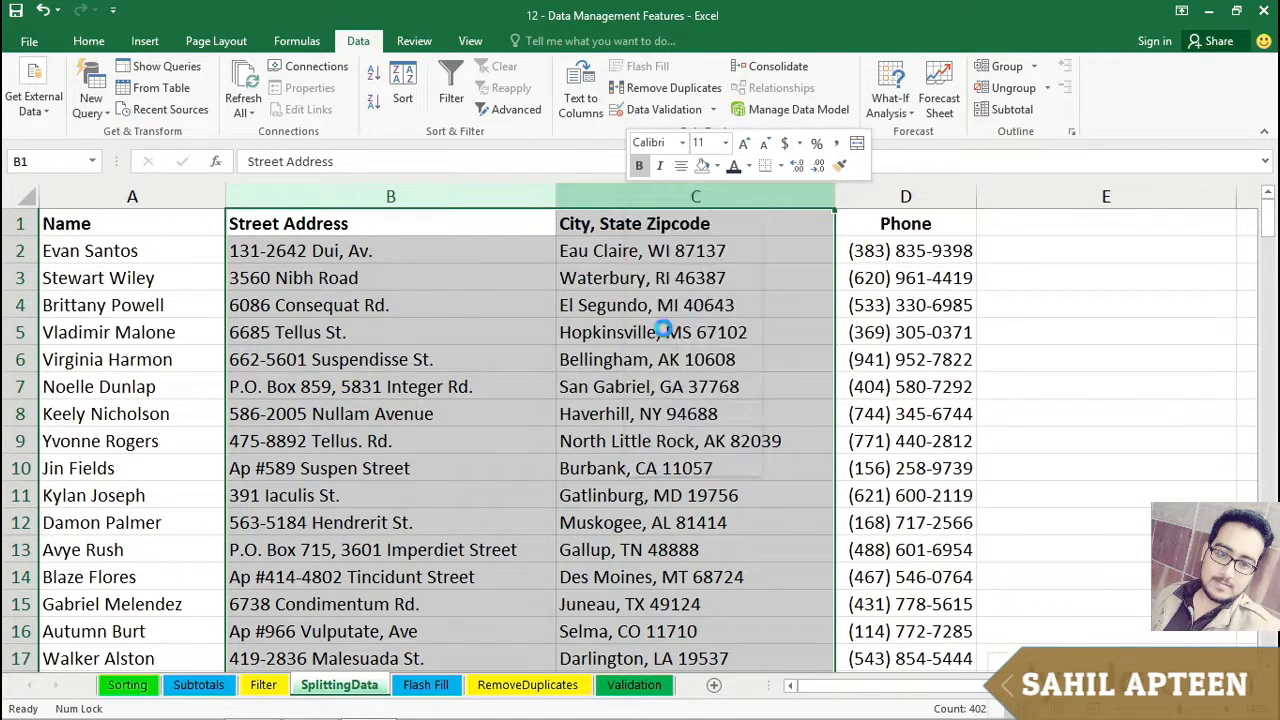
- Start Text to Columns on the Name column with the Delimited data type and proceed to the delimiter settings
{"action": "left_click", "coordinate": [158, 198]}
{"action": "left_click_drag", "start_coordinate": [158, 198], "coordinate": [139, 231]}
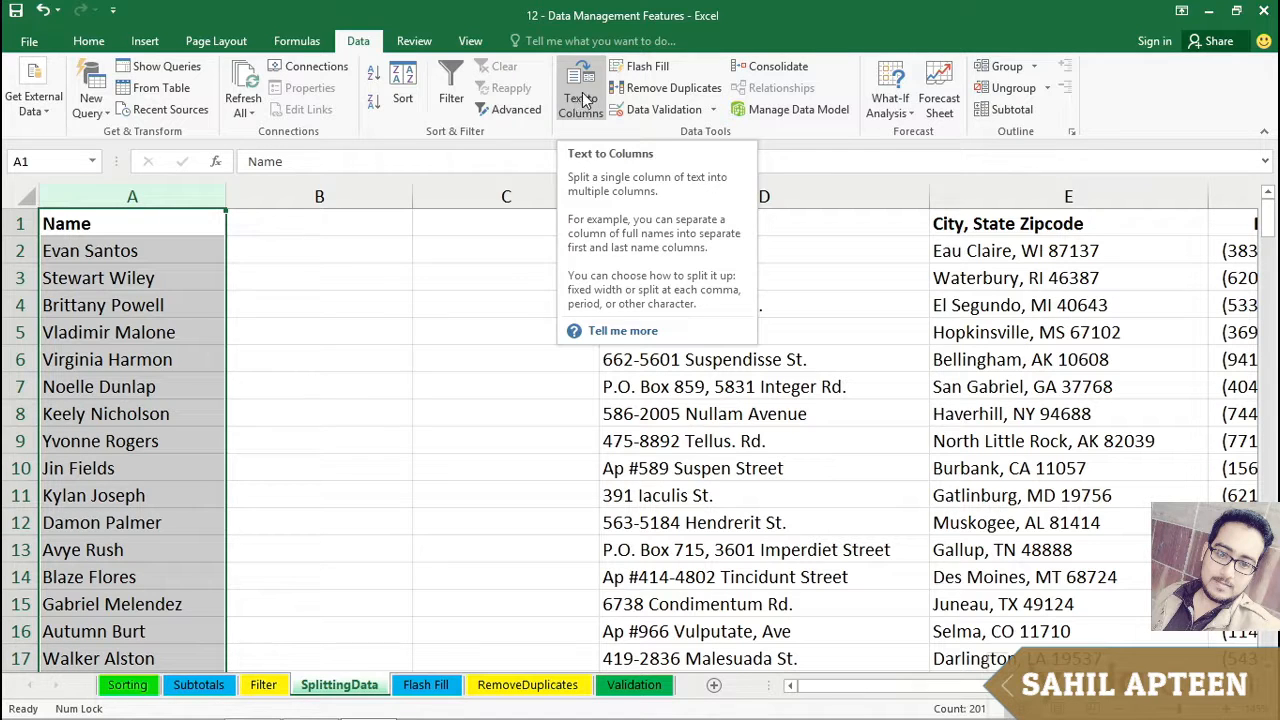
{"action": "left_click", "coordinate": [578, 100]}
{"action": "left_click_drag", "start_coordinate": [740, 230], "coordinate": [580, 190]}
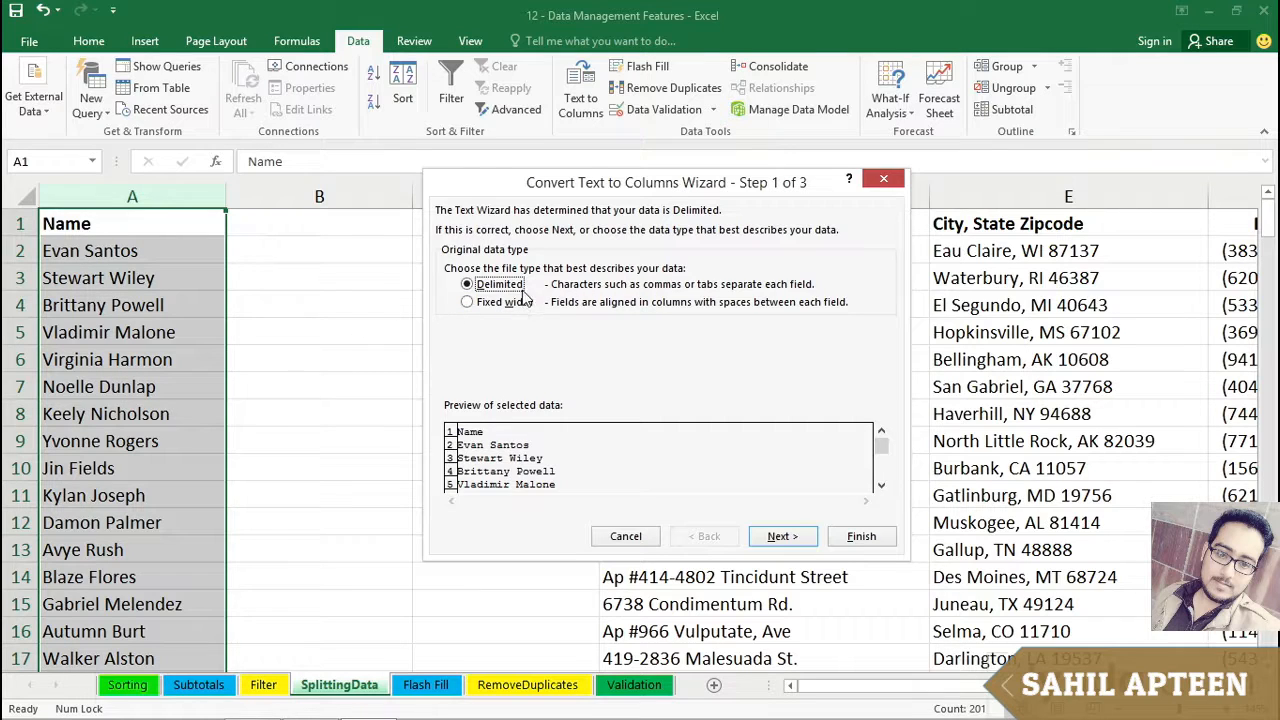
{"action": "left_click", "coordinate": [780, 538]}
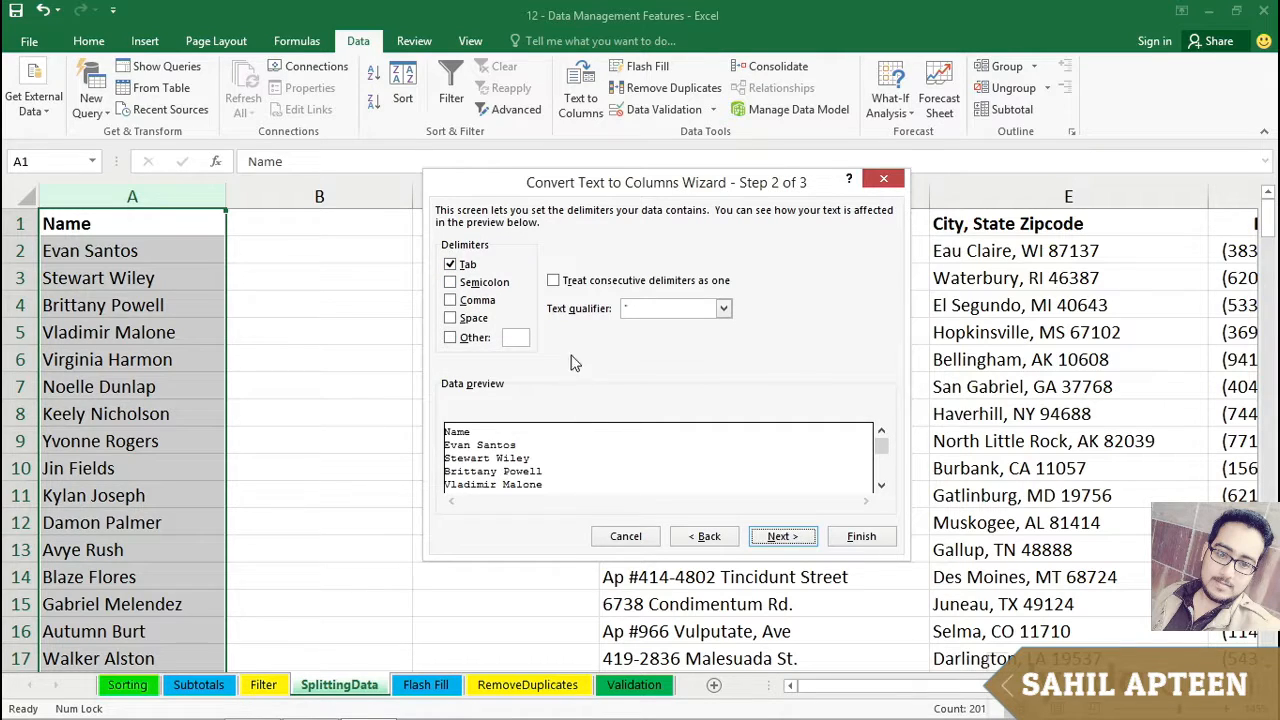
- Add Space as a delimiter, check the split names in the data preview, and finish the conversion
{"action": "left_click", "coordinate": [450, 318]}
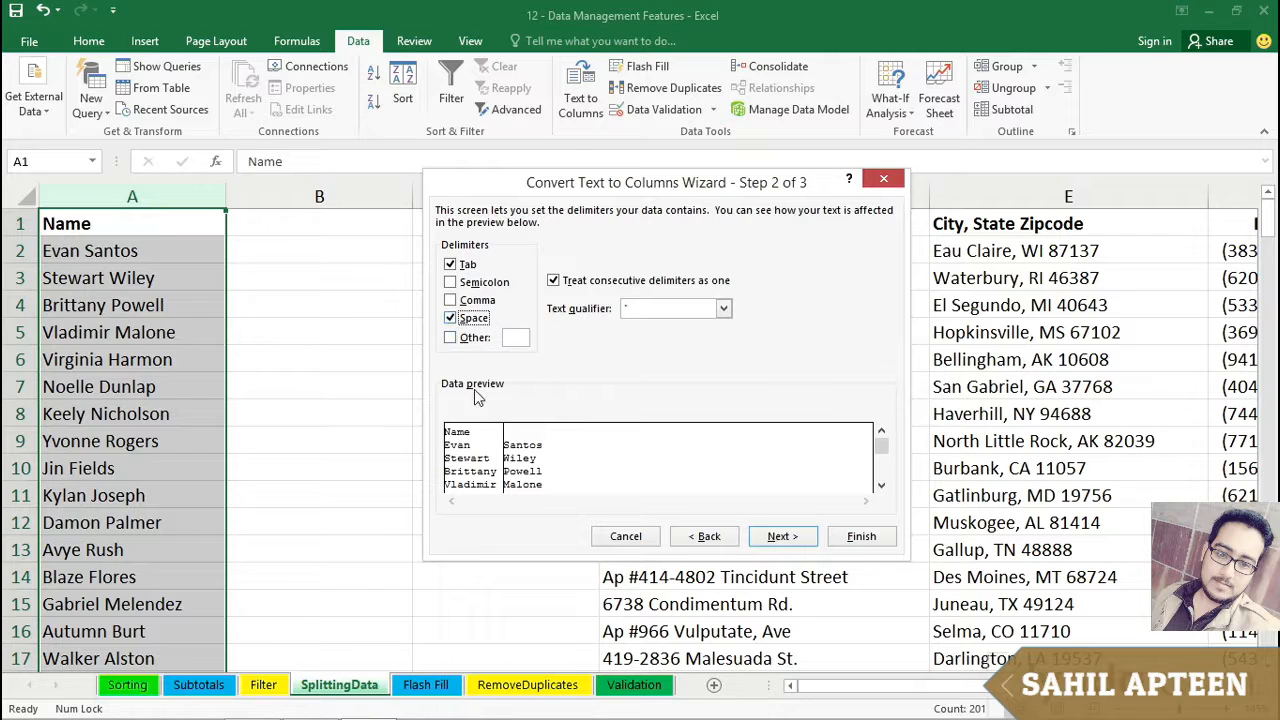
{"action": "left_click", "coordinate": [881, 485]}
{"action": "left_click", "coordinate": [881, 485]}
{"action": "left_click", "coordinate": [881, 485]}
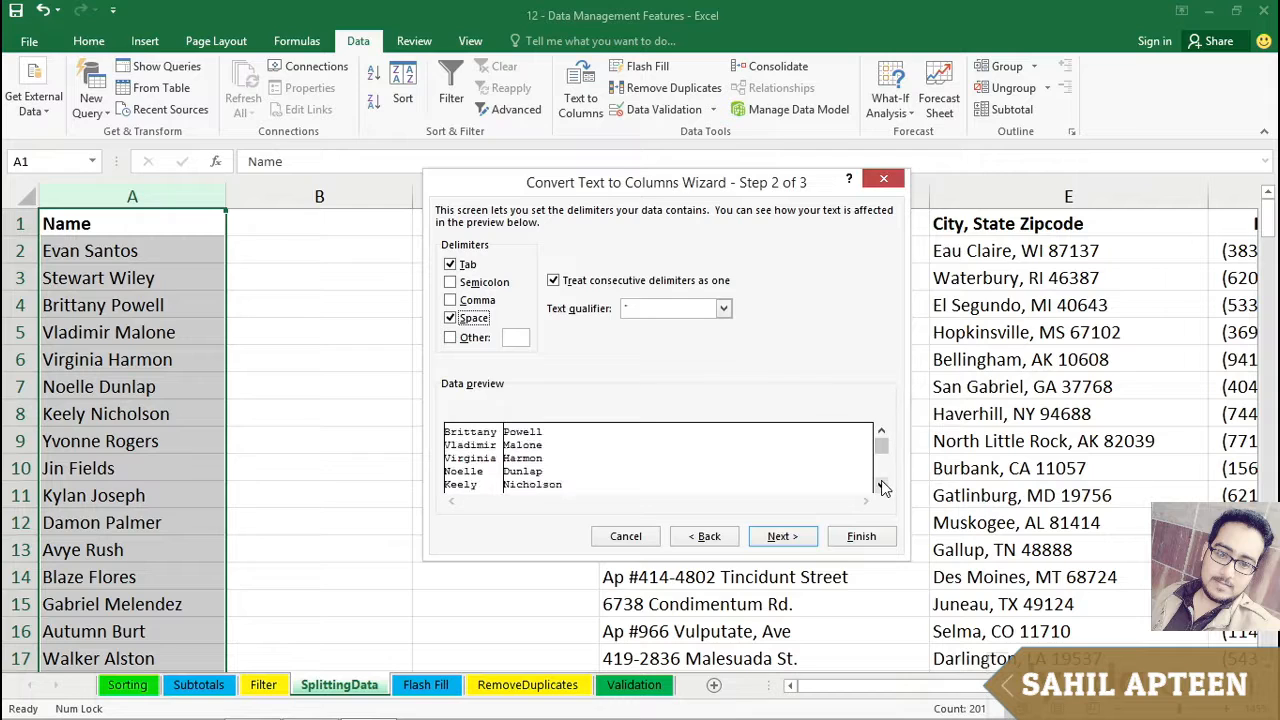
{"action": "left_click", "coordinate": [881, 485]}
{"action": "left_click", "coordinate": [881, 485]}
{"action": "left_click", "coordinate": [881, 485]}
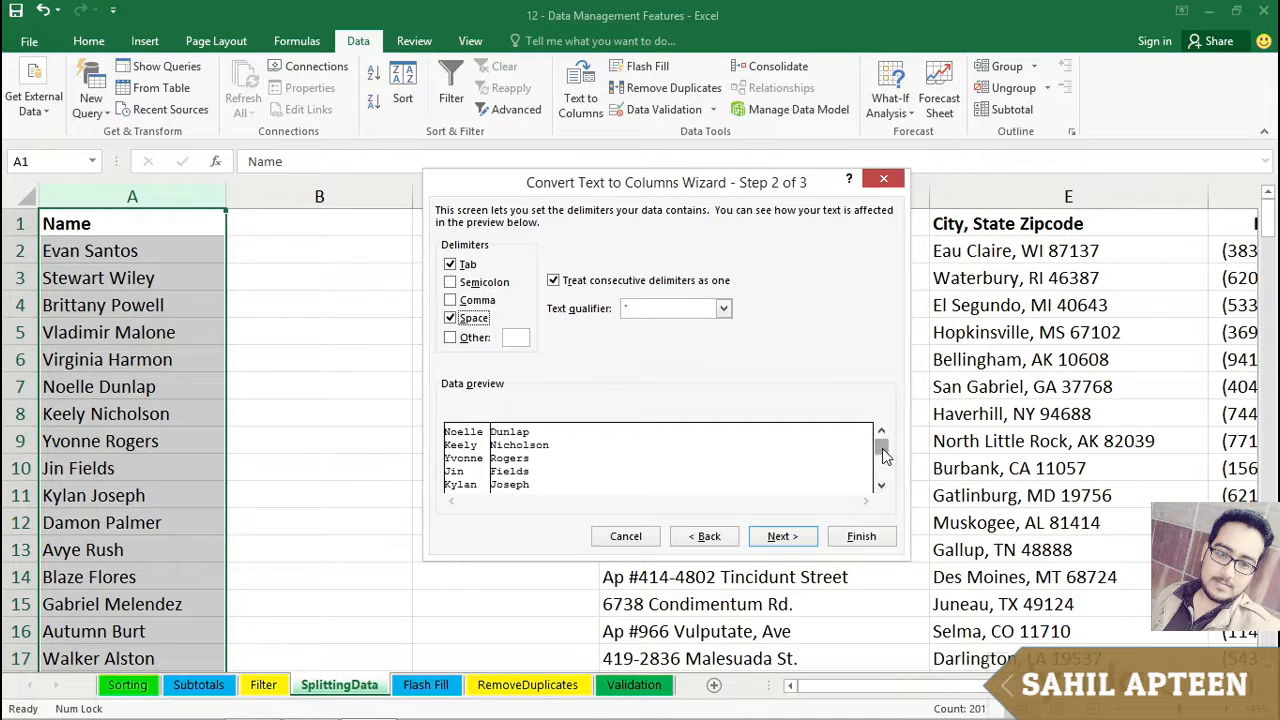
{"action": "left_click_drag", "start_coordinate": [881, 445], "coordinate": [881, 431]}
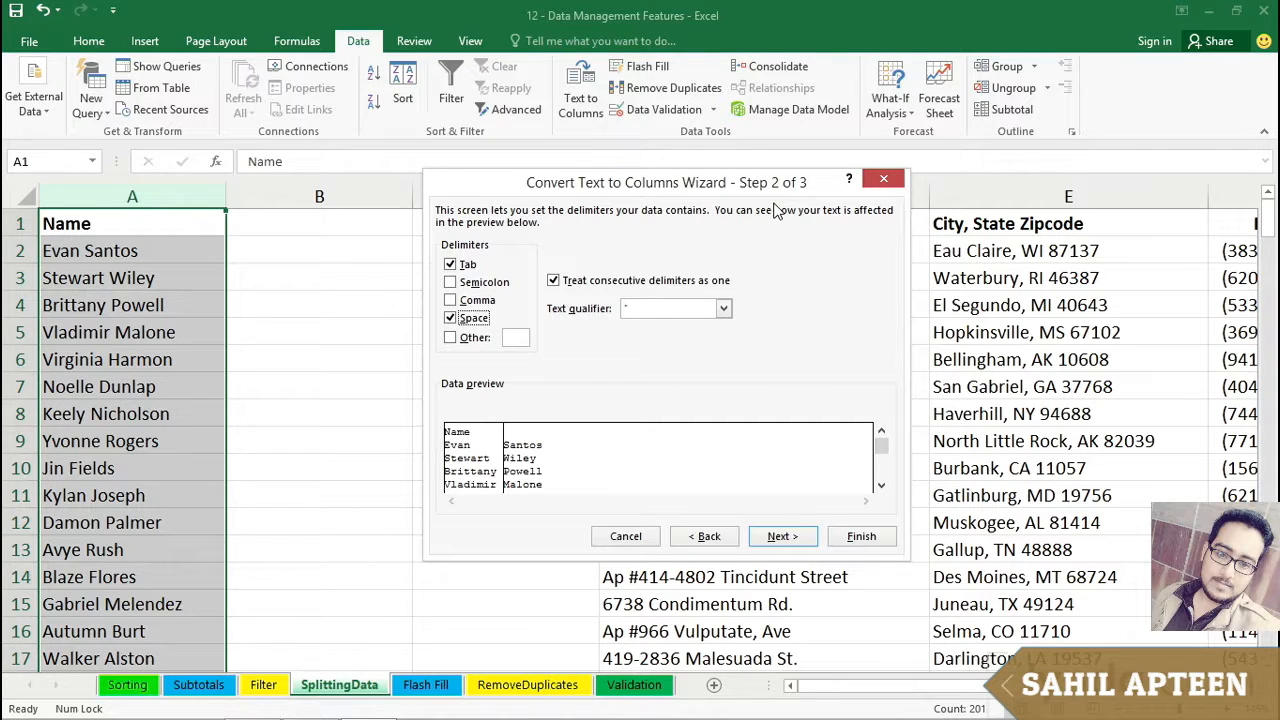
{"action": "left_click", "coordinate": [861, 537]}
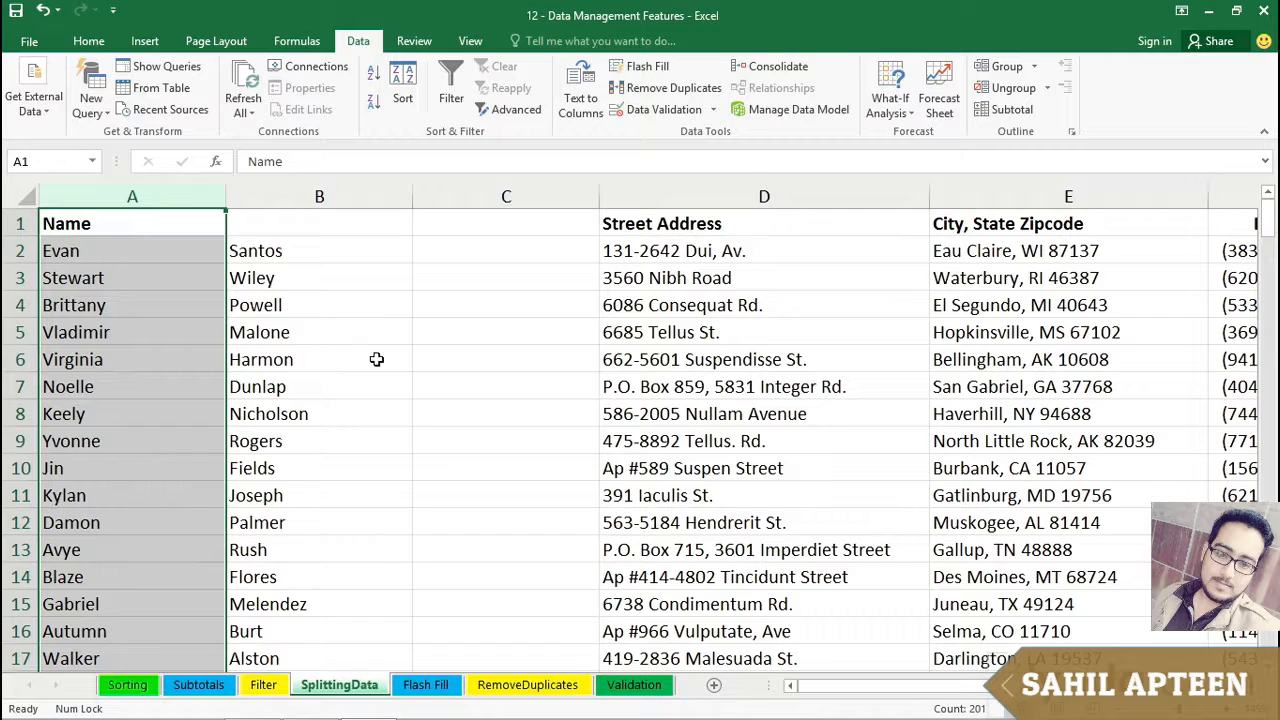
- Delete the leftover empty column between the split last names and the Street Address column
{"action": "left_click", "coordinate": [377, 359]}
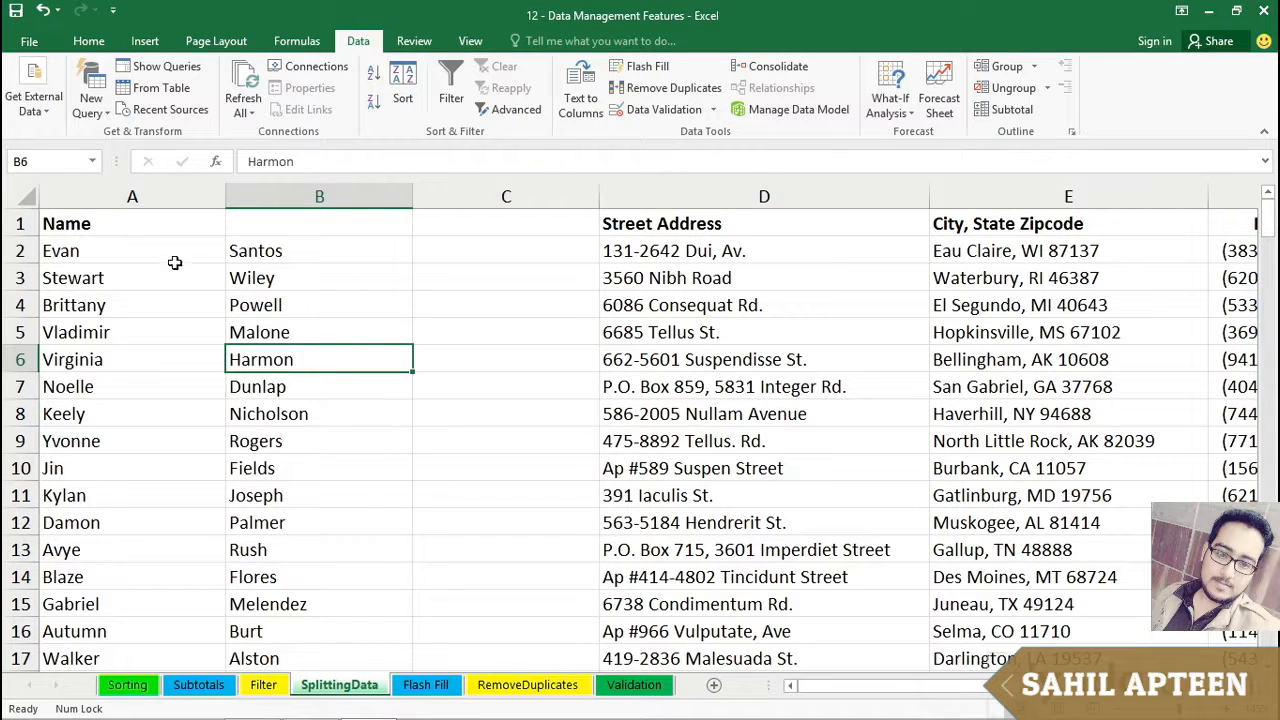
{"action": "left_click", "coordinate": [93, 223]}
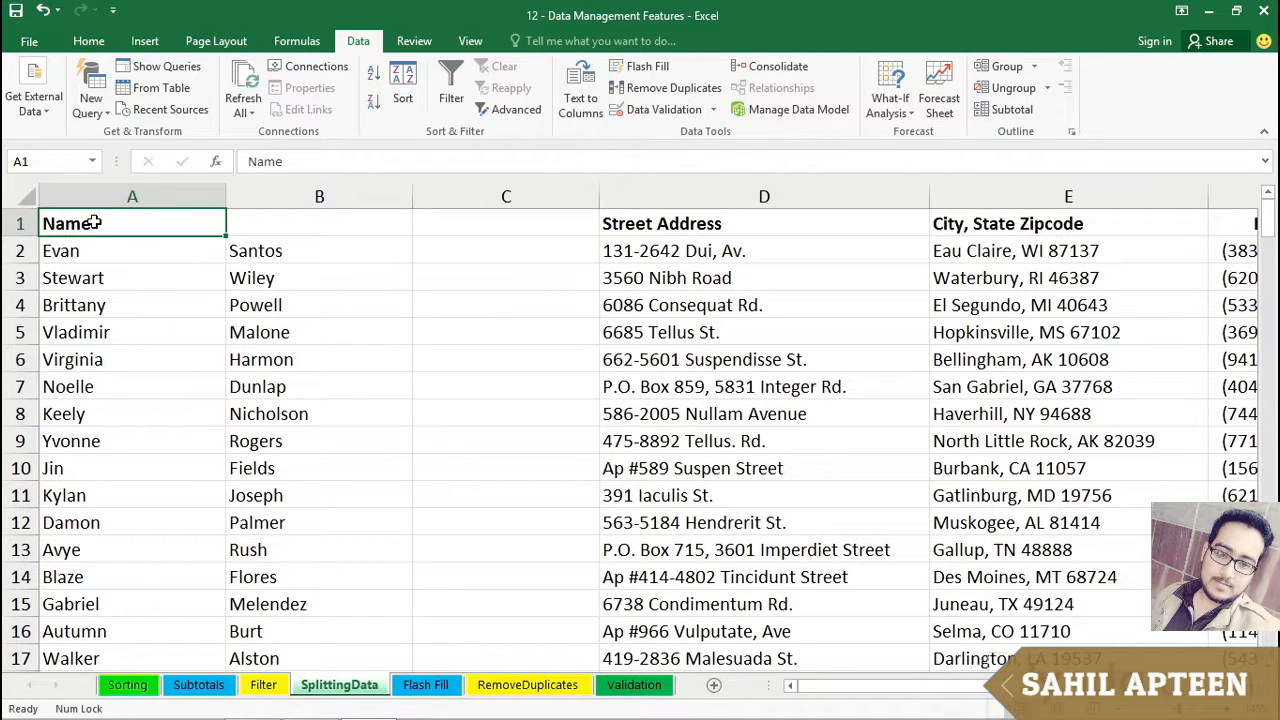
{"action": "left_click", "coordinate": [296, 225]}
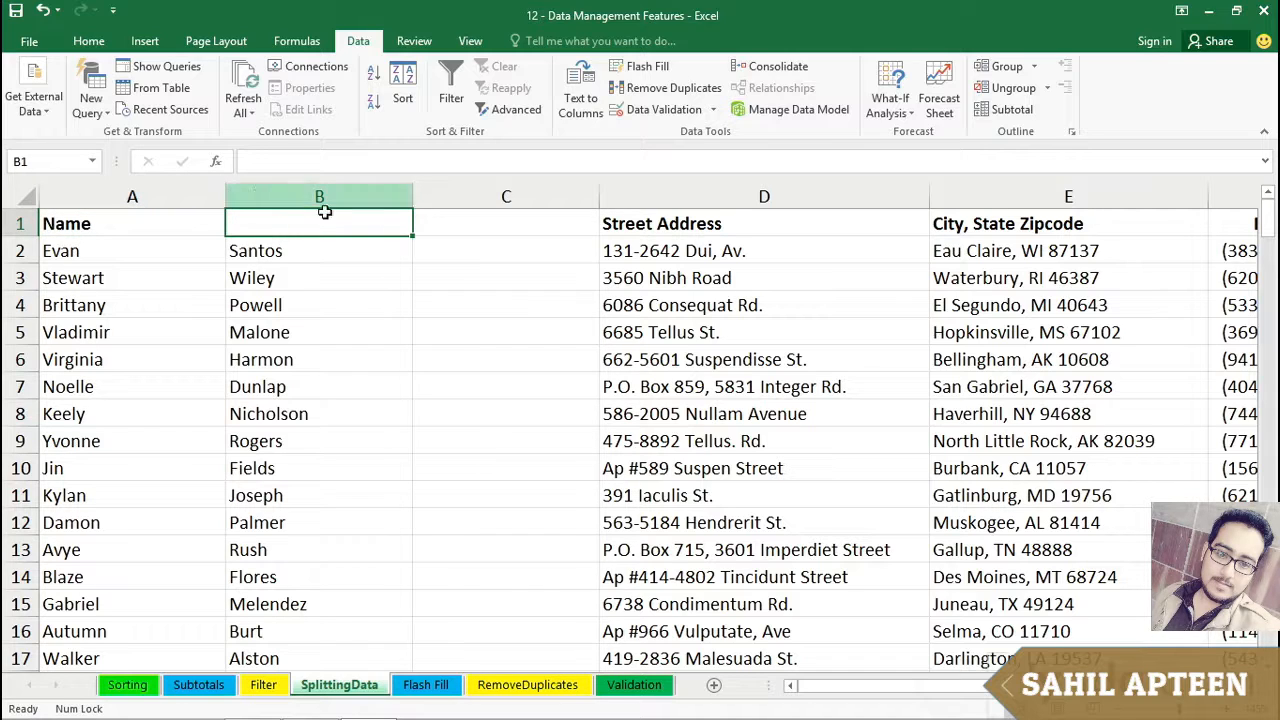
{"action": "left_click", "coordinate": [455, 197]}
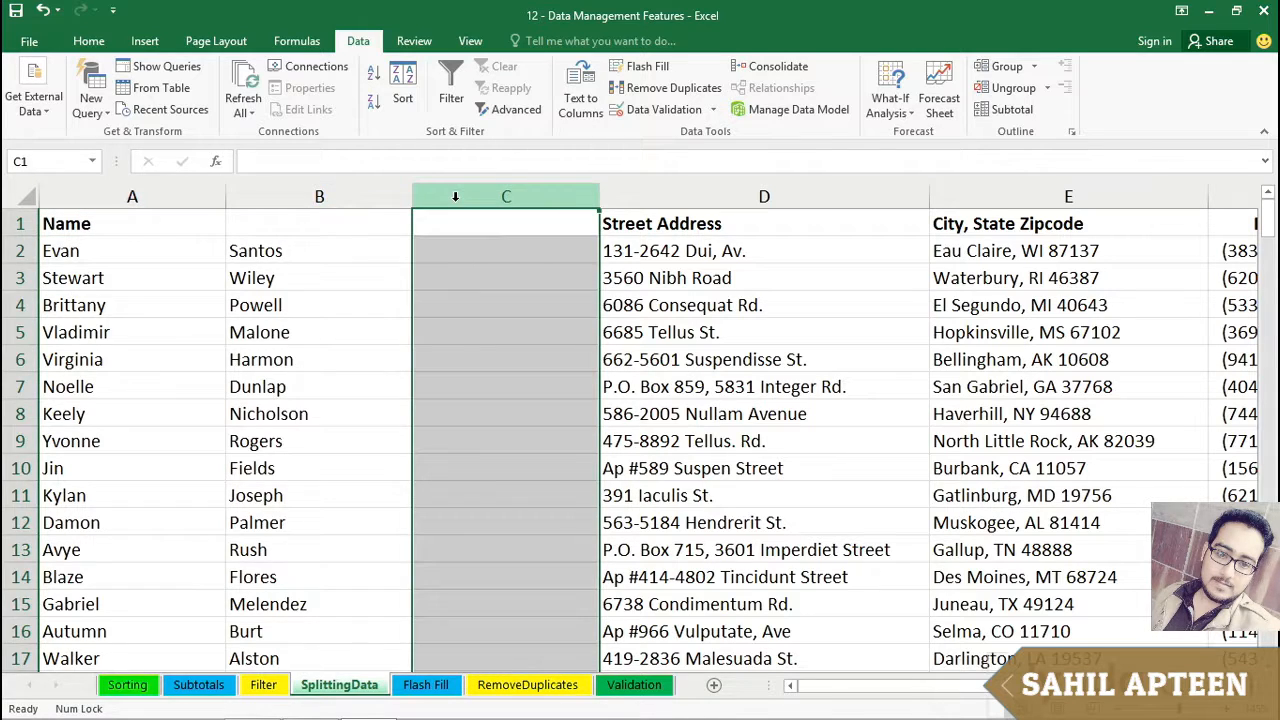
{"action": "right_click", "coordinate": [455, 199]}
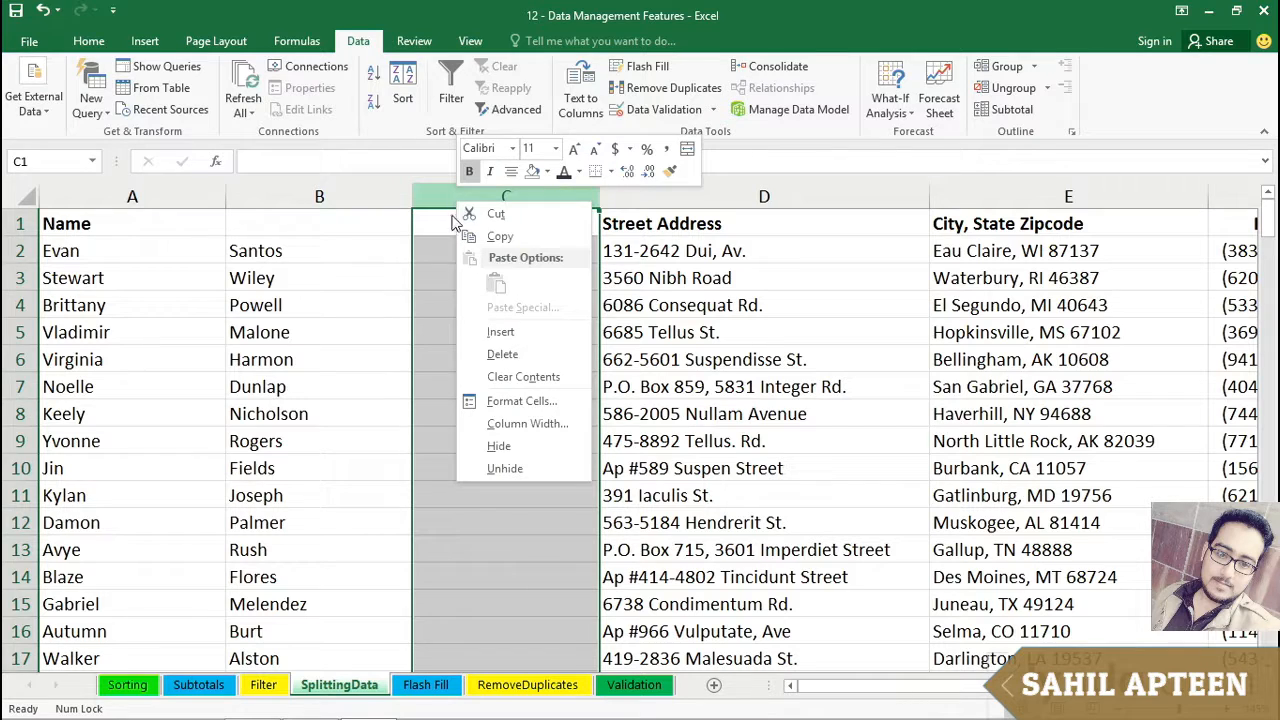
{"action": "left_click", "coordinate": [503, 355]}
- Autofit the widths of the first-name and last-name columns to their contents
{"action": "left_click_drag", "start_coordinate": [305, 197], "coordinate": [220, 192]}
{"action": "double_click", "coordinate": [224, 196]}
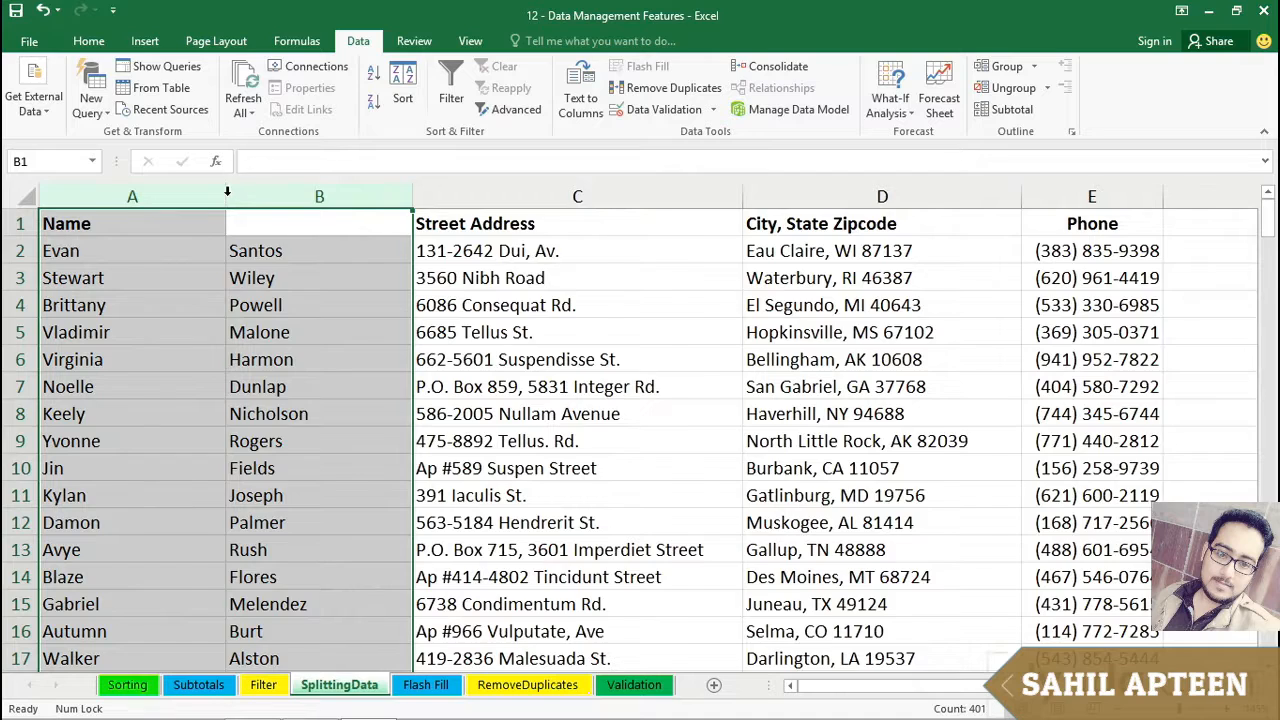
{"action": "left_click", "coordinate": [234, 310]}
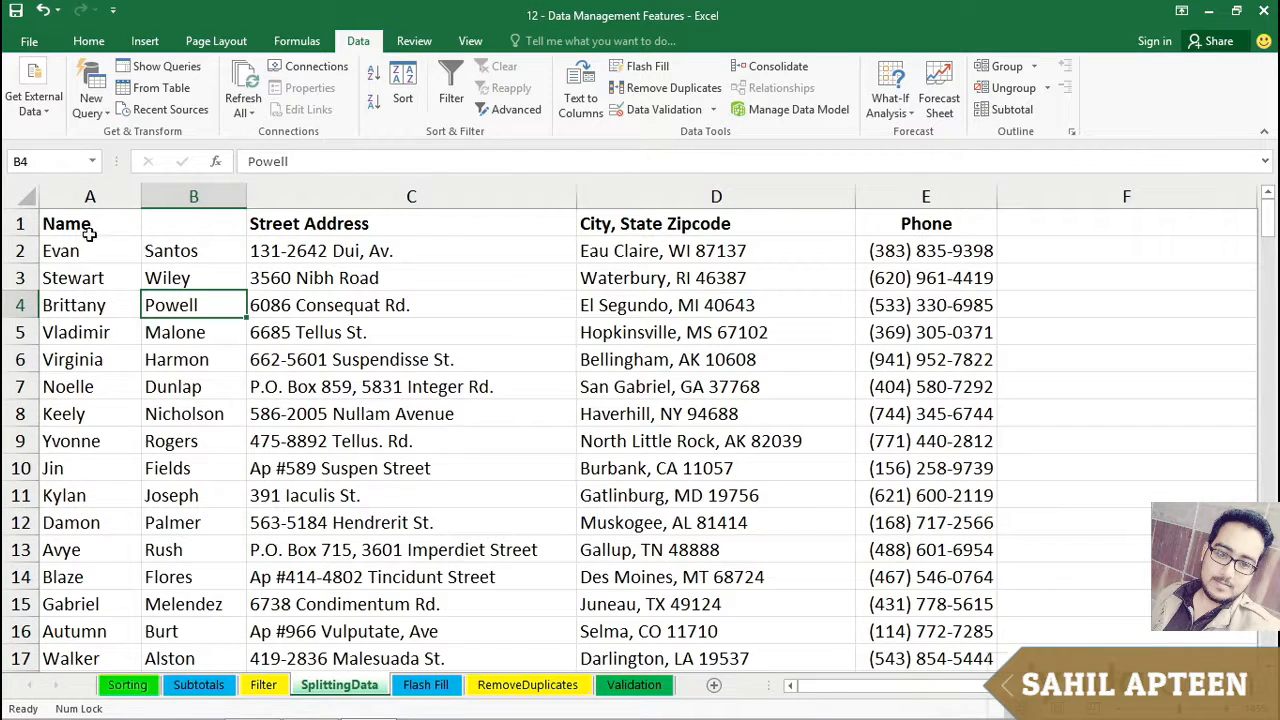
- Change the header in A1 to First Name and enter the header Last Name in B1
{"action": "left_click", "coordinate": [44, 222]}
{"action": "key", "text": "F2"}
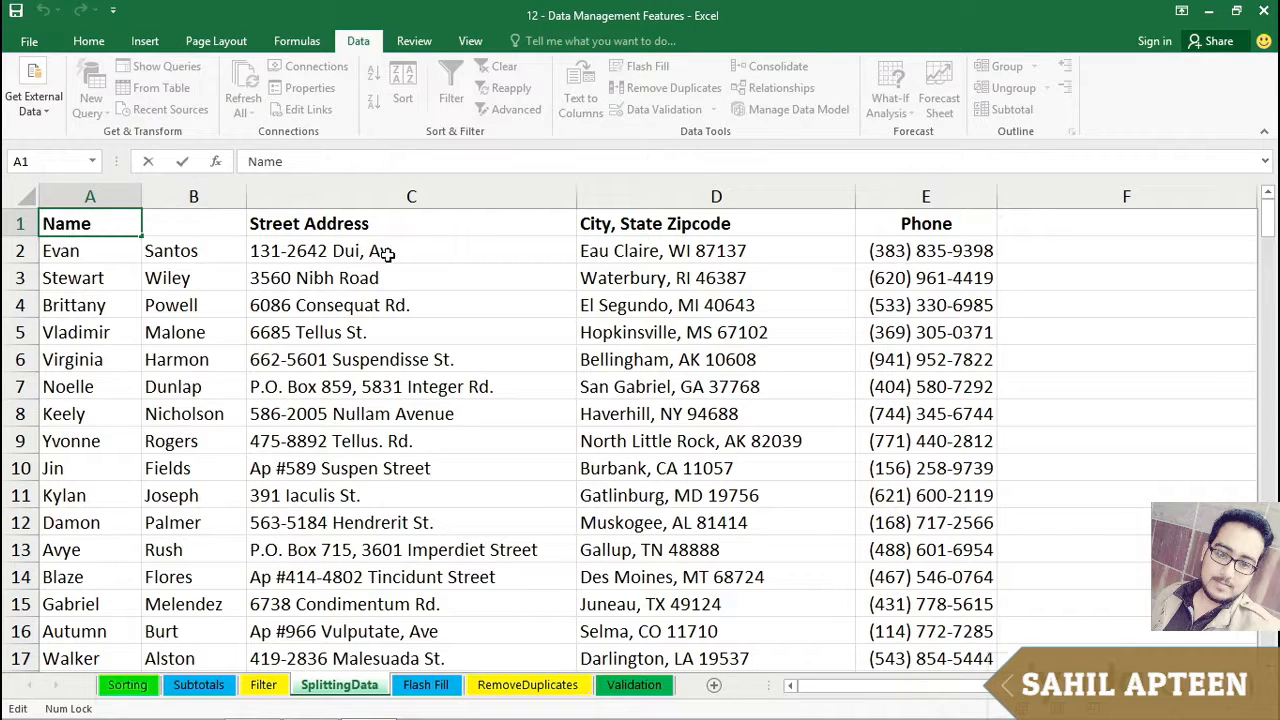
{"action": "key", "text": "Home"}
{"action": "type", "text": "First"}
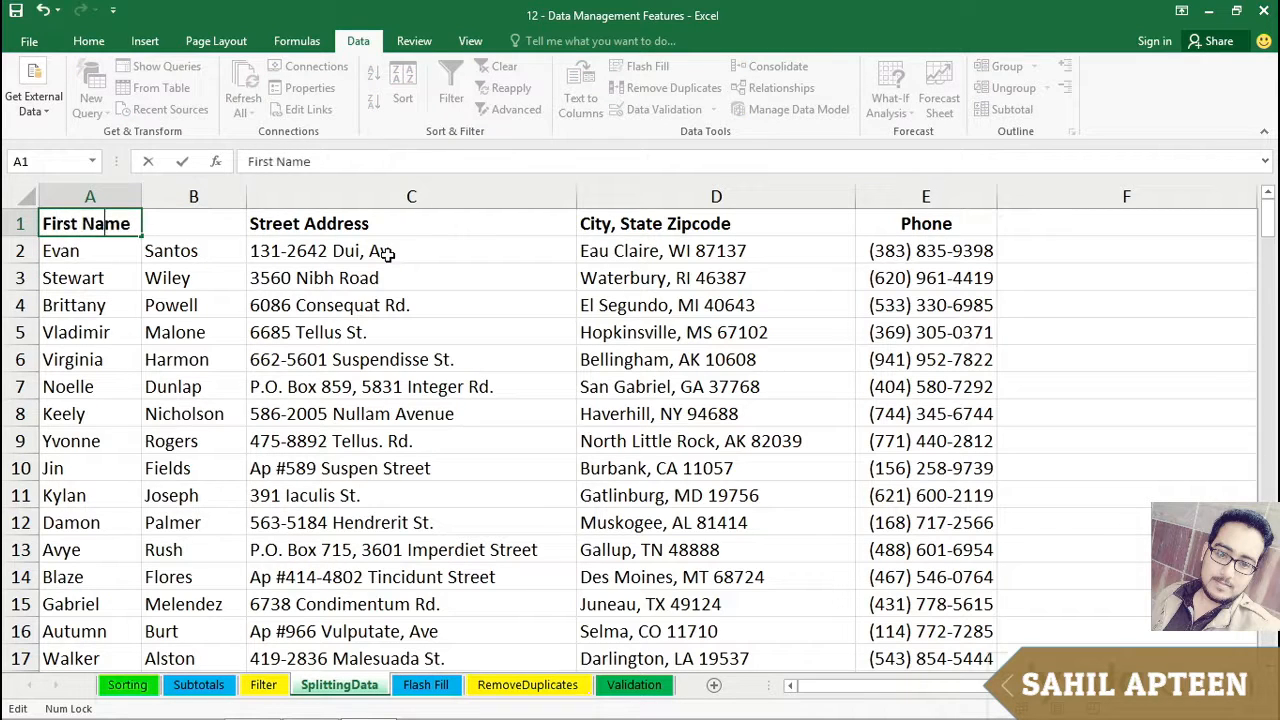
{"action": "key", "text": "Tab"}
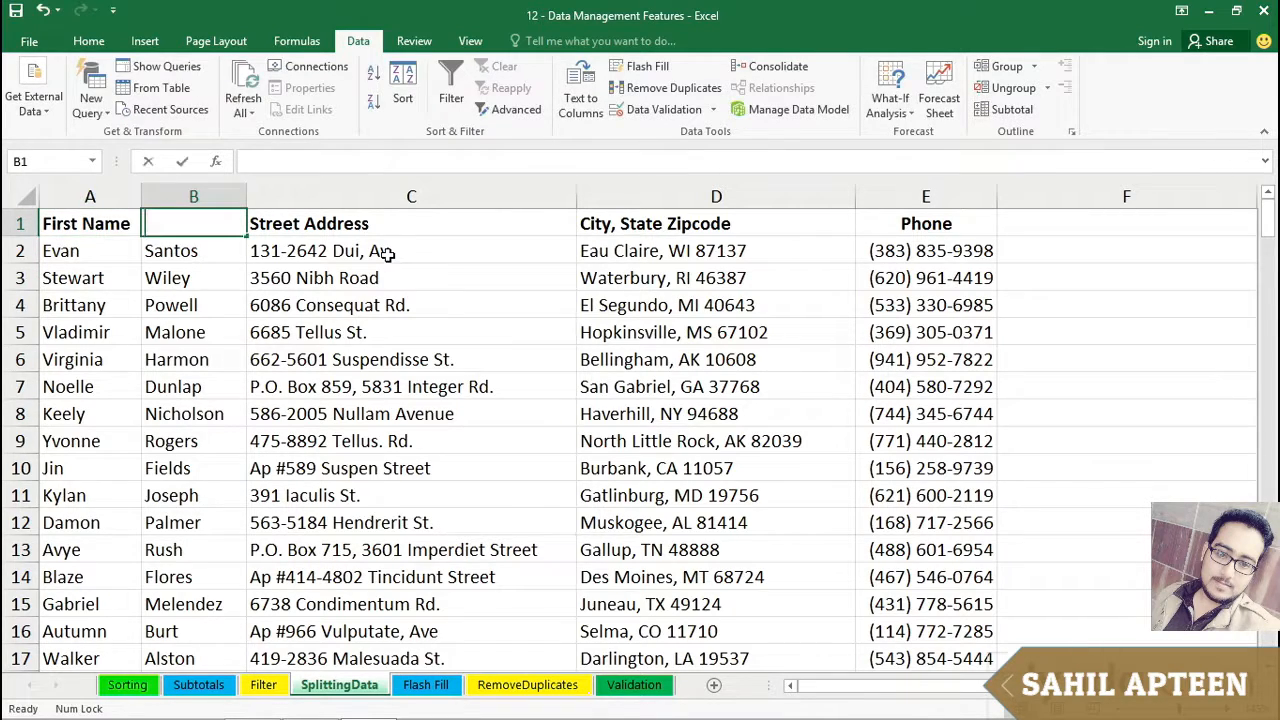
{"action": "type", "text": "Last Name"}
{"action": "key", "text": "Return"}
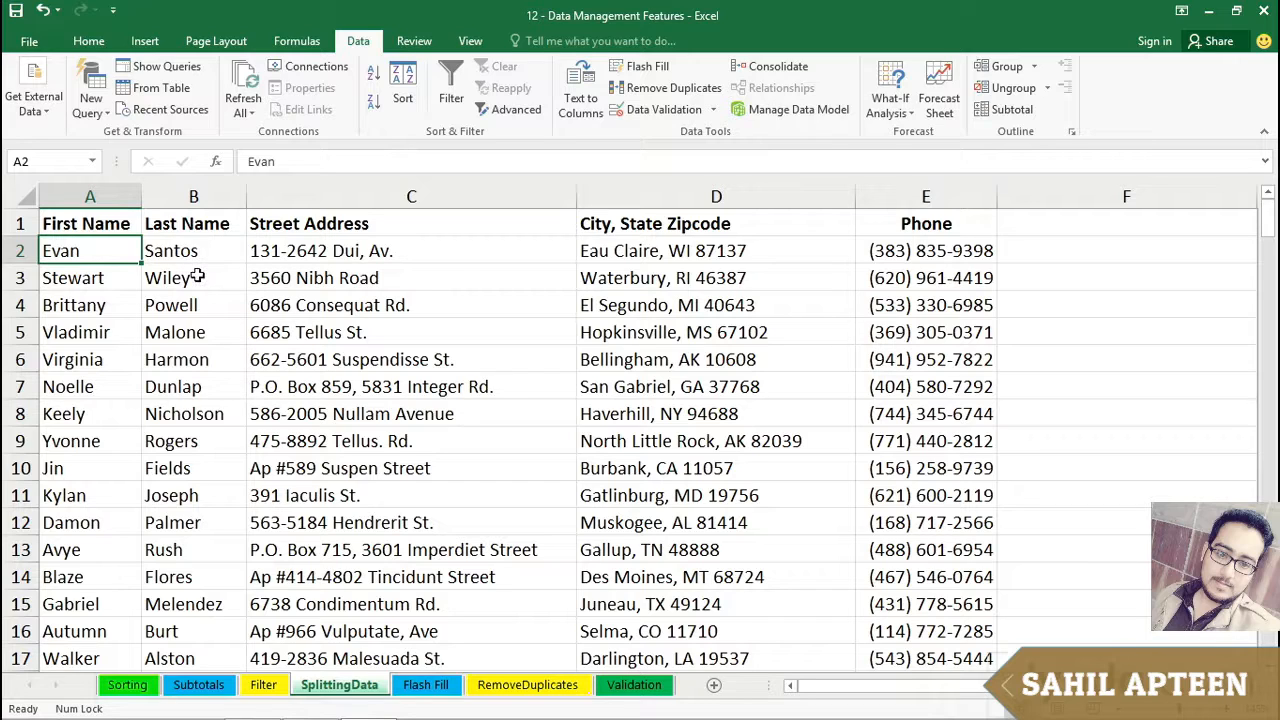
- Sort the list by the Last Name column in ascending A to Z order
{"action": "left_click", "coordinate": [199, 336]}
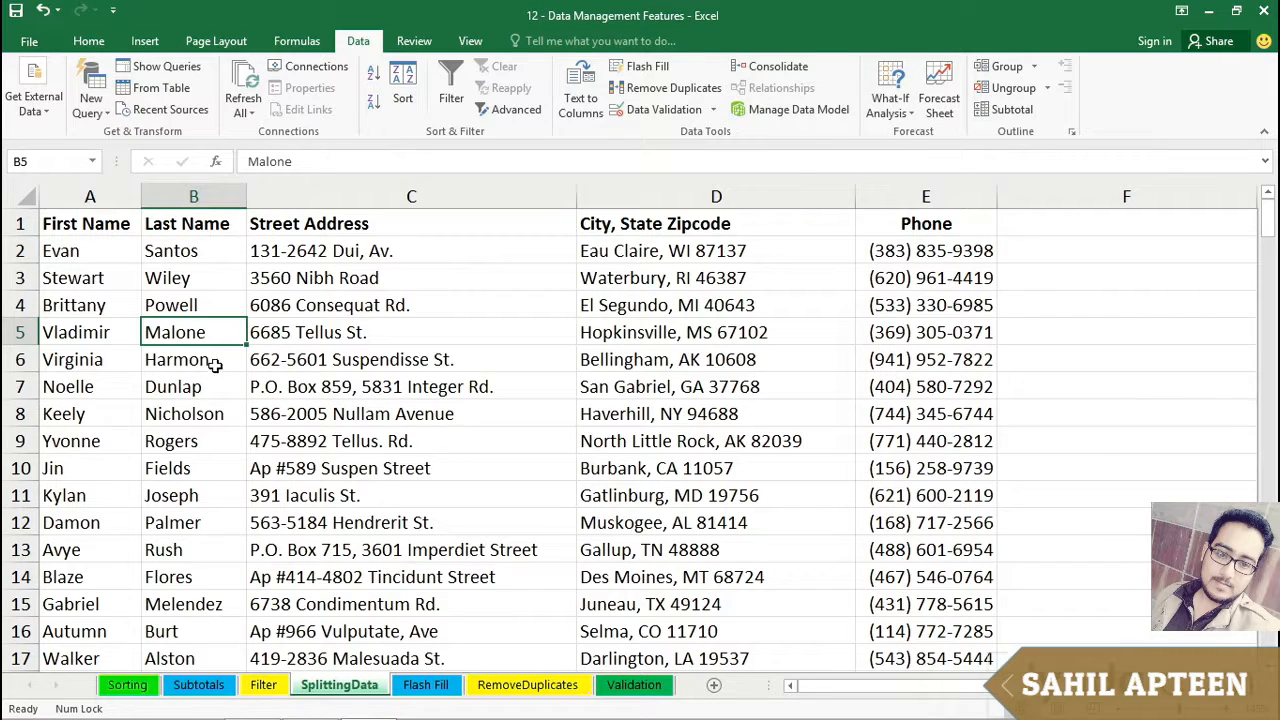
{"action": "left_click", "coordinate": [218, 360]}
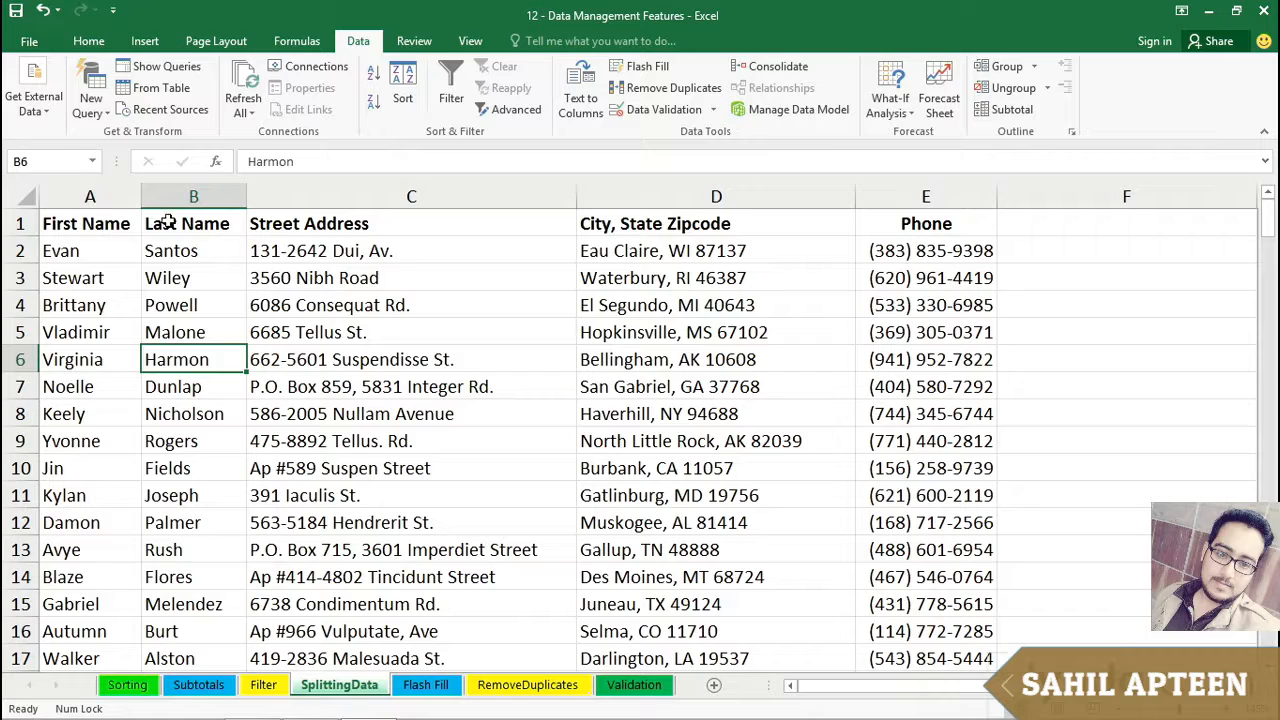
{"action": "left_click", "coordinate": [204, 278]}
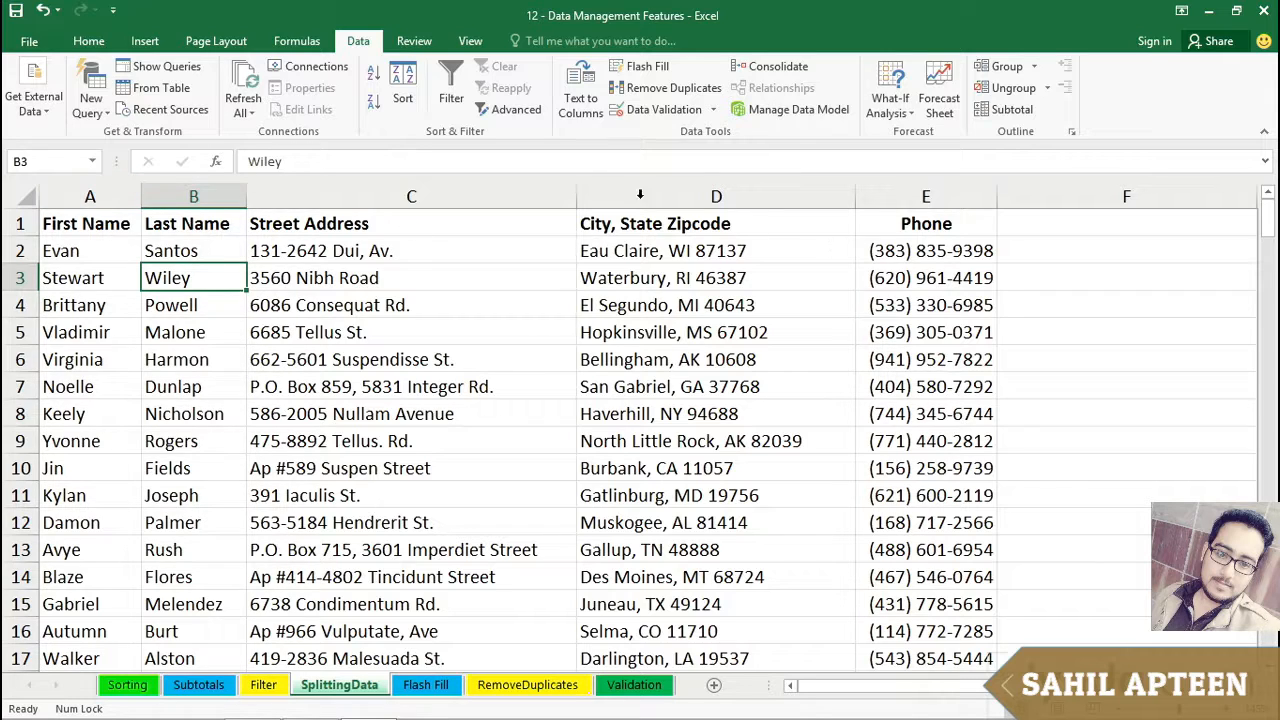
{"action": "left_click", "coordinate": [375, 78]}
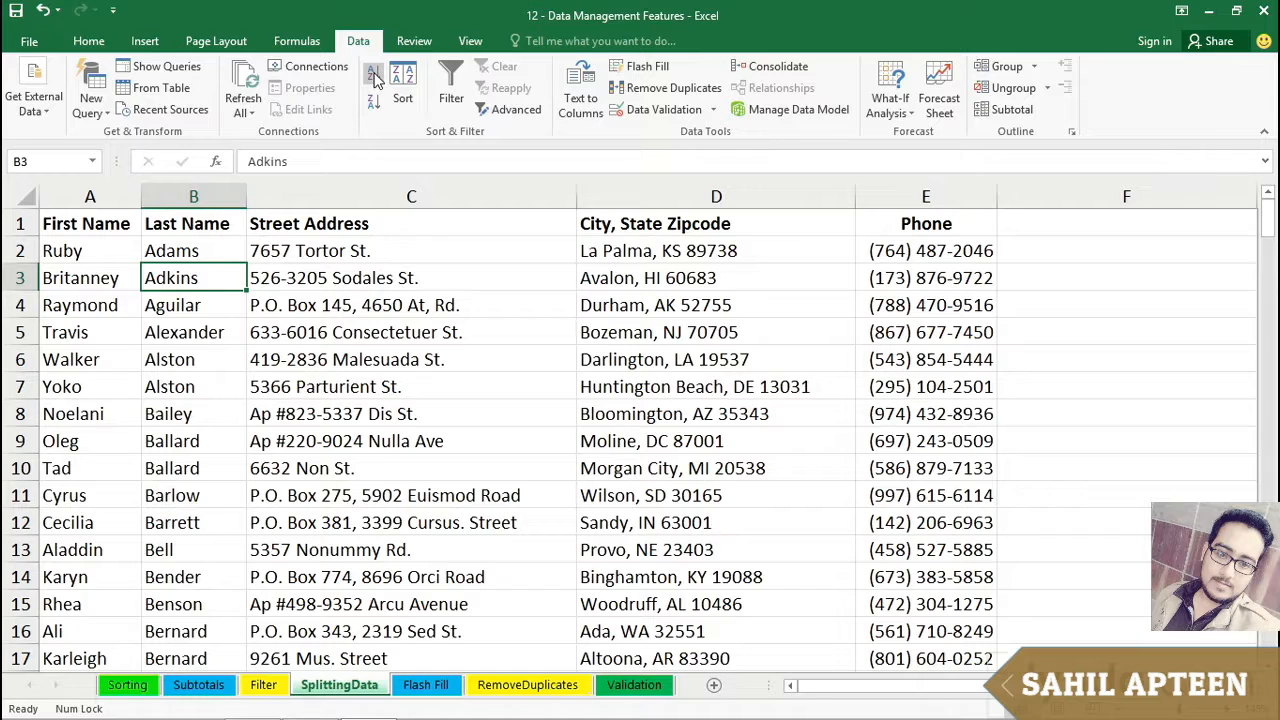
{"action": "left_click", "coordinate": [437, 352]}
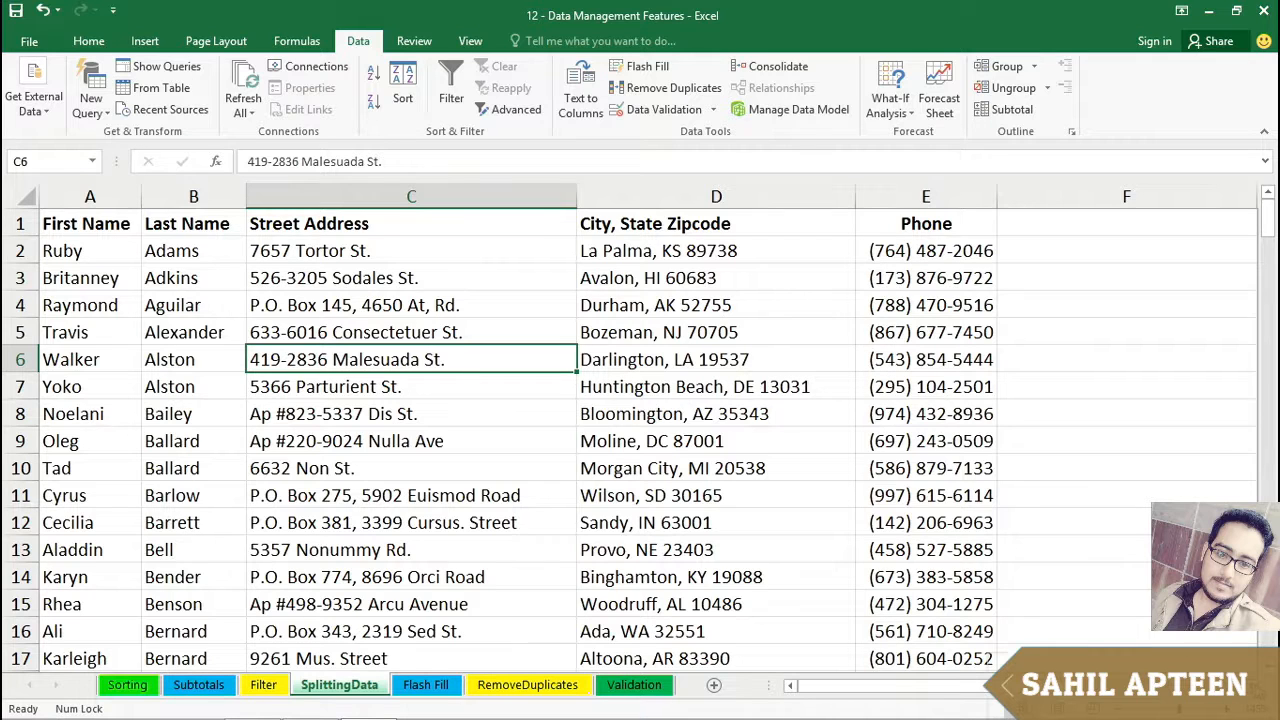
- Insert four blank columns between the City, State Zipcode and Phone columns
{"action": "scroll", "coordinate": [648, 438], "scroll_direction": "right", "scroll_amount": 3}
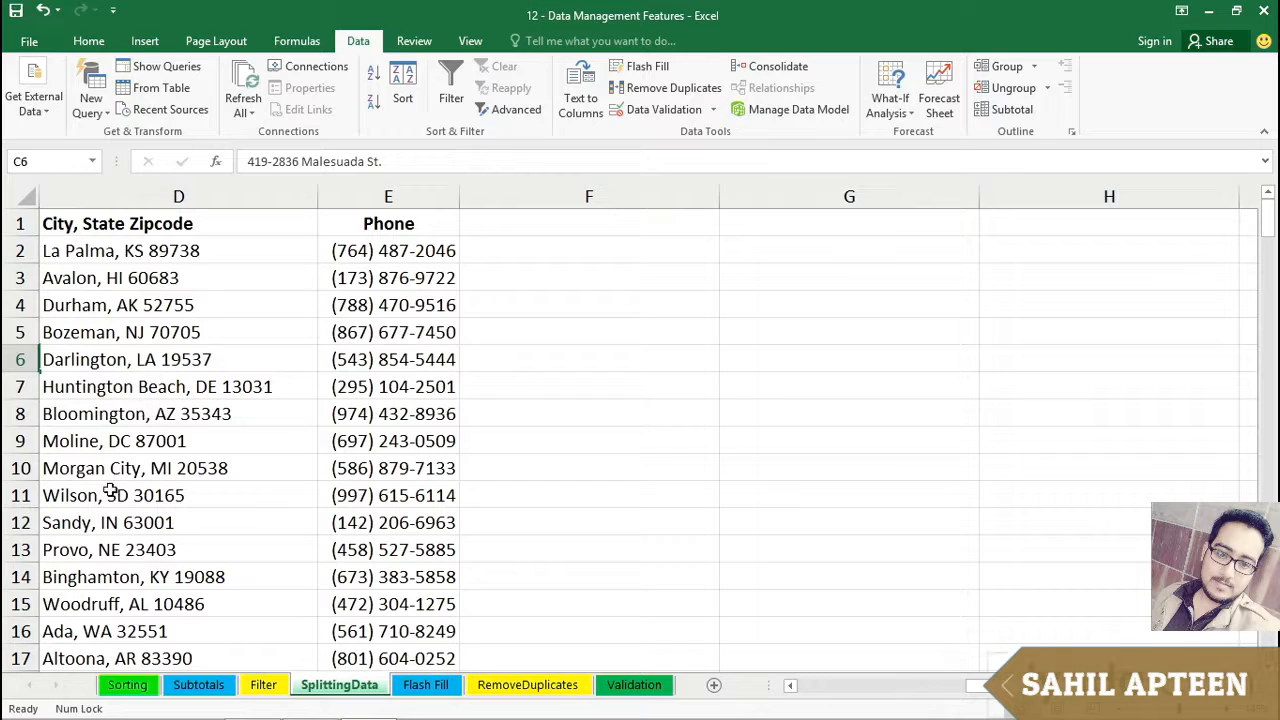
{"action": "left_click", "coordinate": [72, 466]}
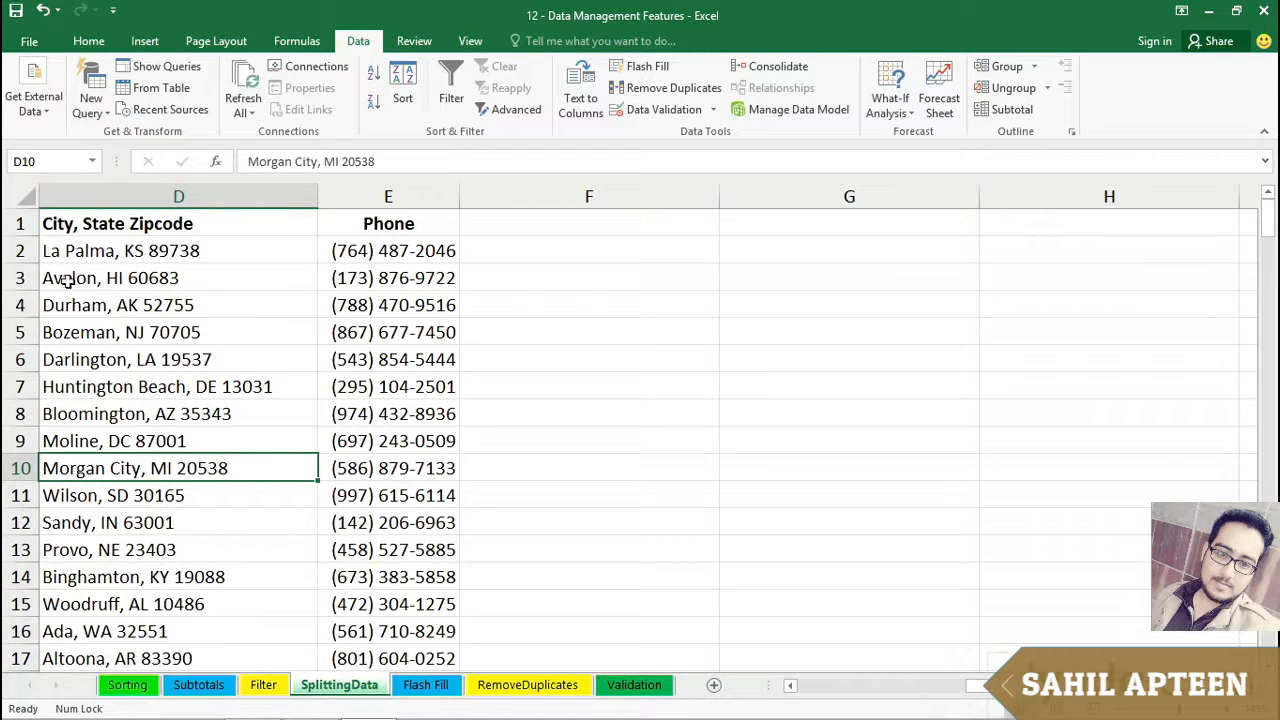
{"action": "left_click", "coordinate": [77, 251]}
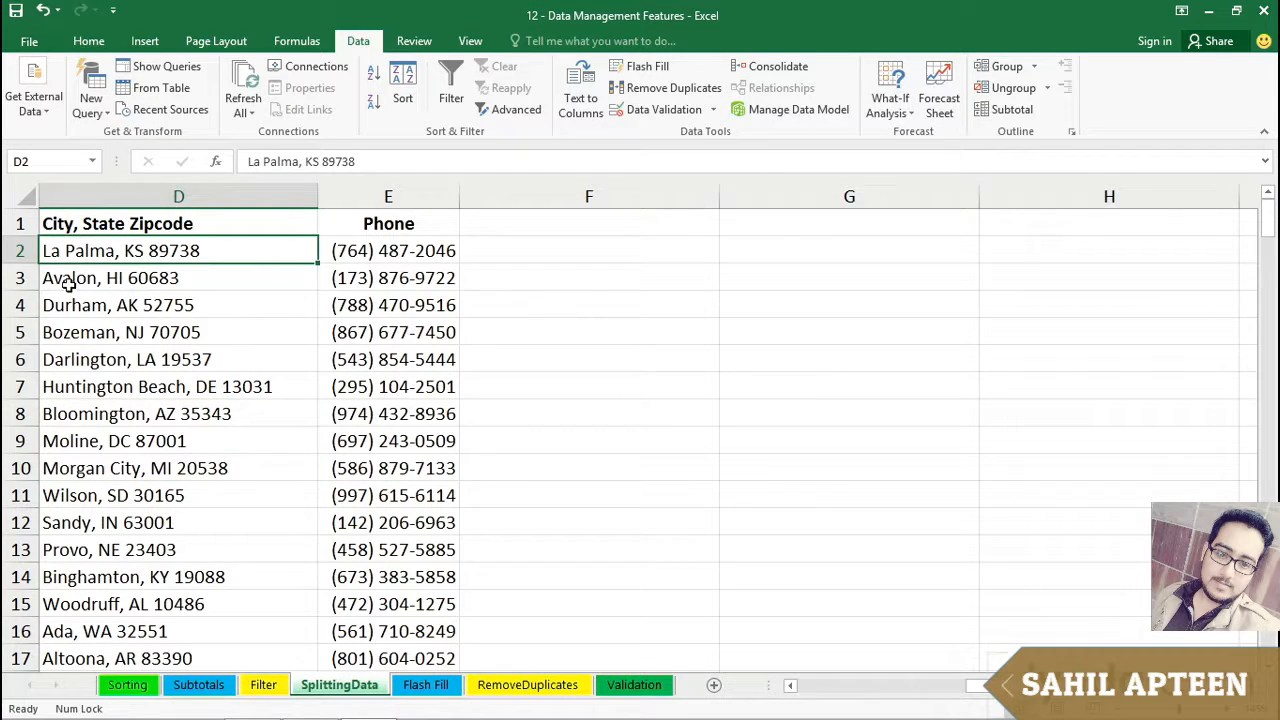
{"action": "left_click", "coordinate": [67, 280]}
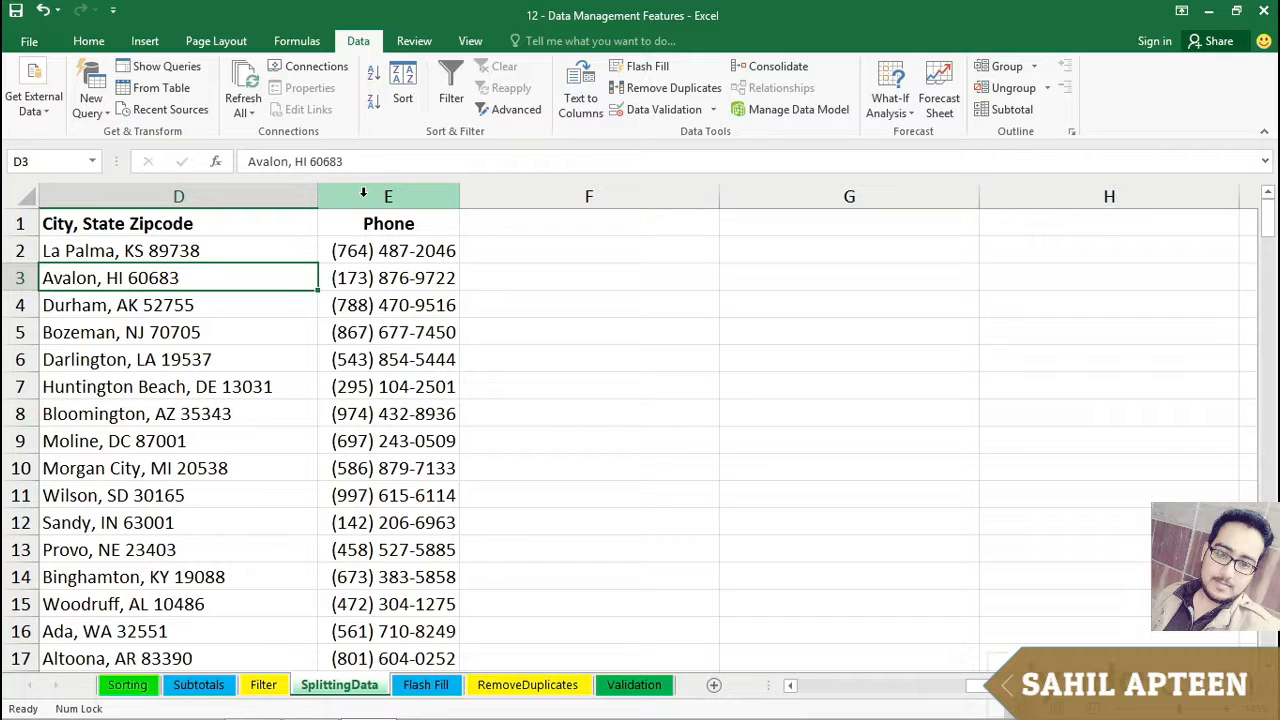
{"action": "left_click_drag", "start_coordinate": [363, 194], "coordinate": [1017, 192]}
{"action": "right_click", "coordinate": [1017, 196]}
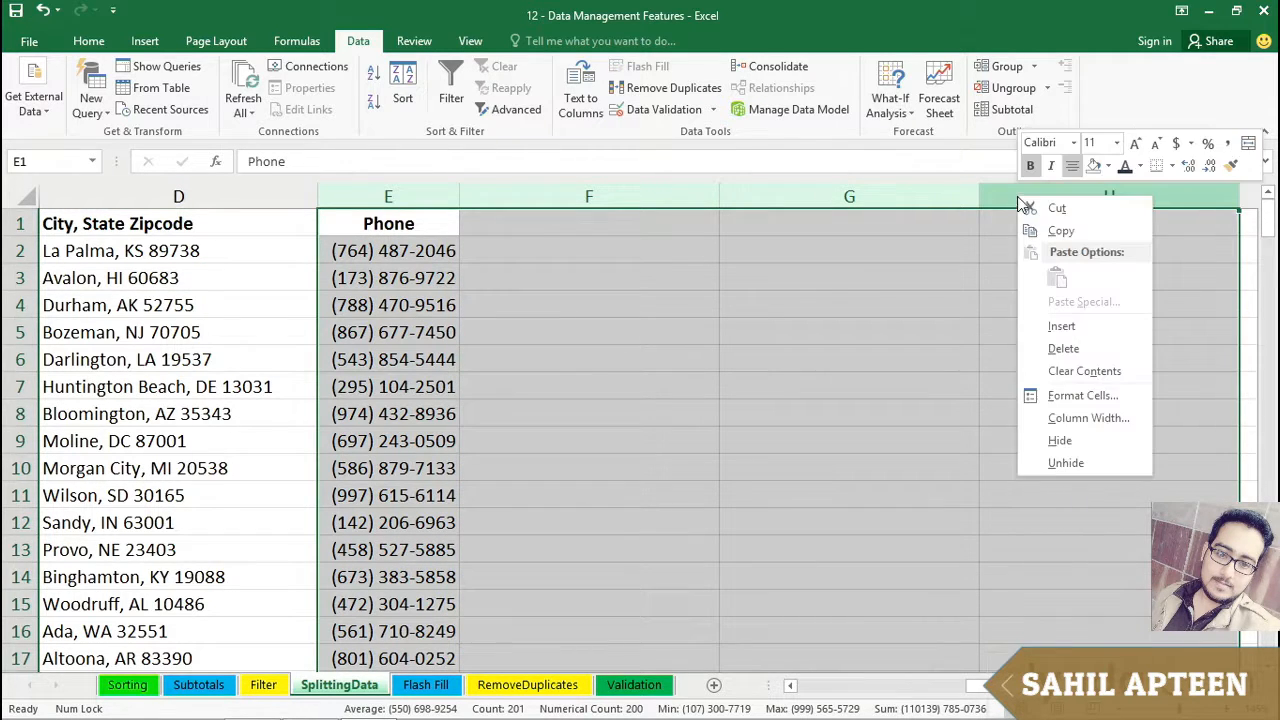
- Insert four blank columns before the Phone column and start a delimited Text to Columns split of the City, State Zipcode column
{"action": "left_click", "coordinate": [1057, 330]}
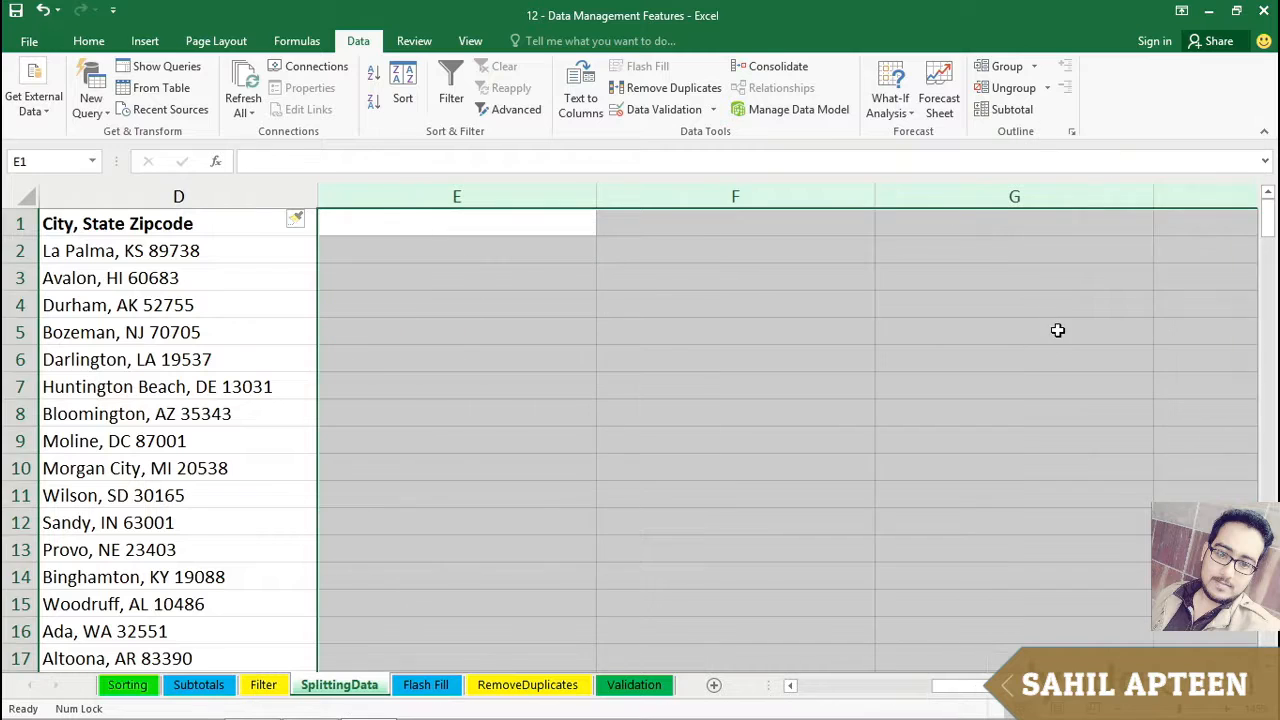
{"action": "left_click", "coordinate": [262, 197]}
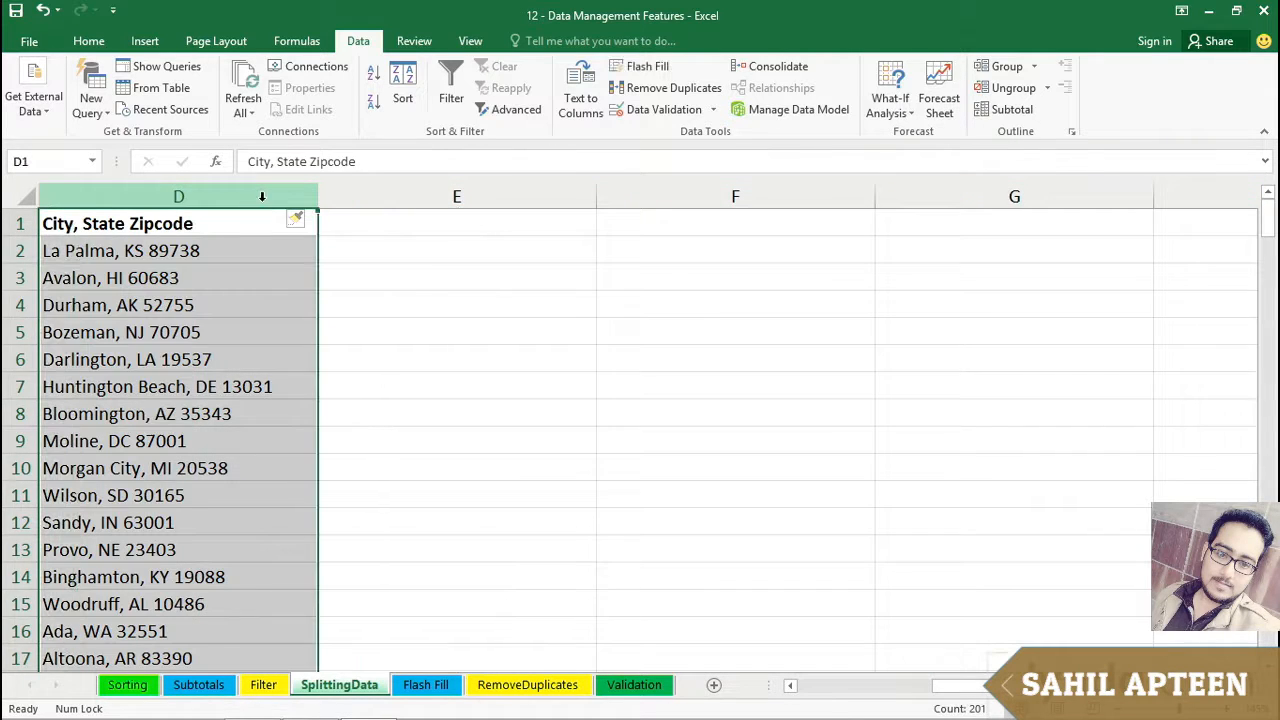
{"action": "left_click", "coordinate": [580, 95]}
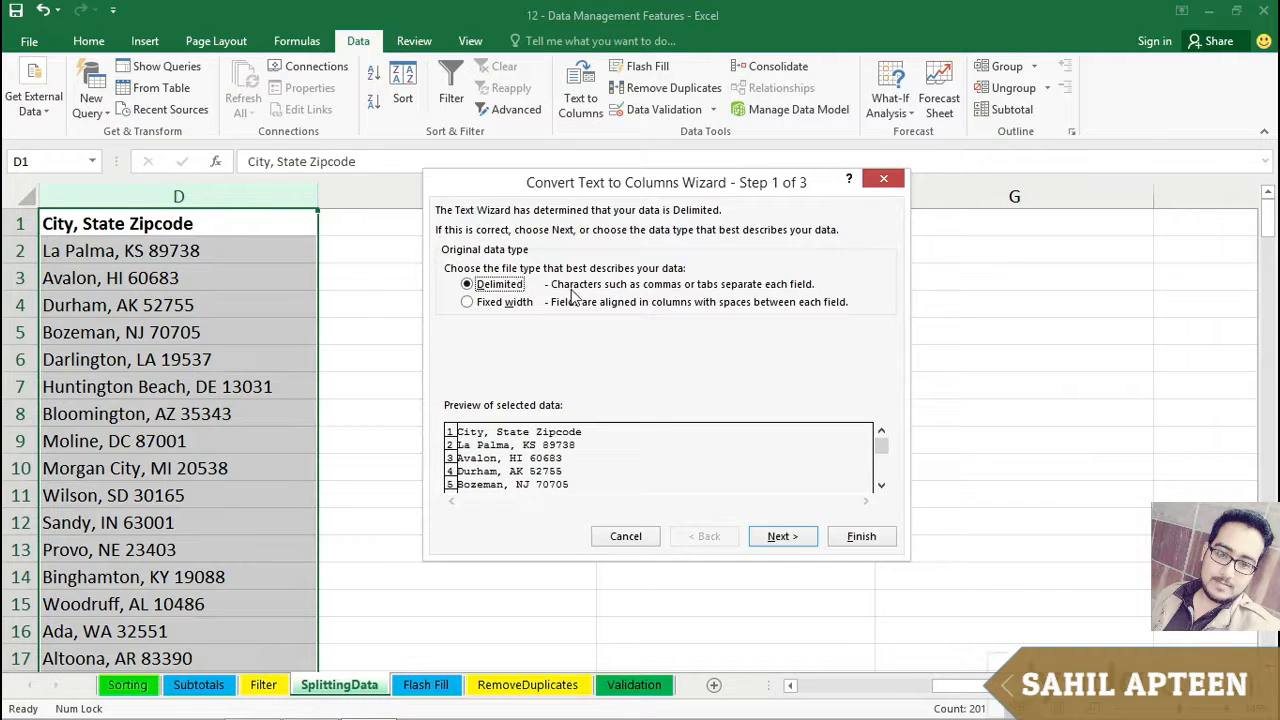
{"action": "left_click", "coordinate": [784, 537]}
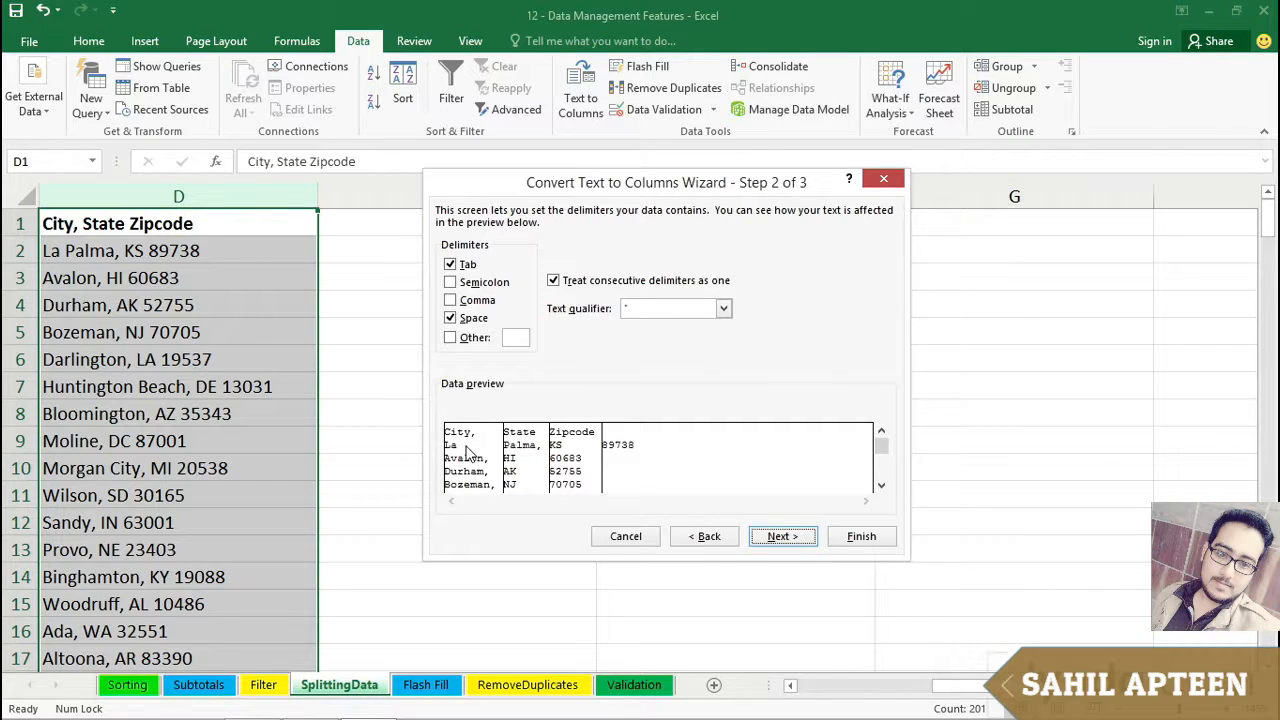
- Check the split preview and set the delimiter to Comma instead of Space, keeping Tab enabled
{"action": "left_click", "coordinate": [881, 487]}
{"action": "left_click", "coordinate": [880, 487]}
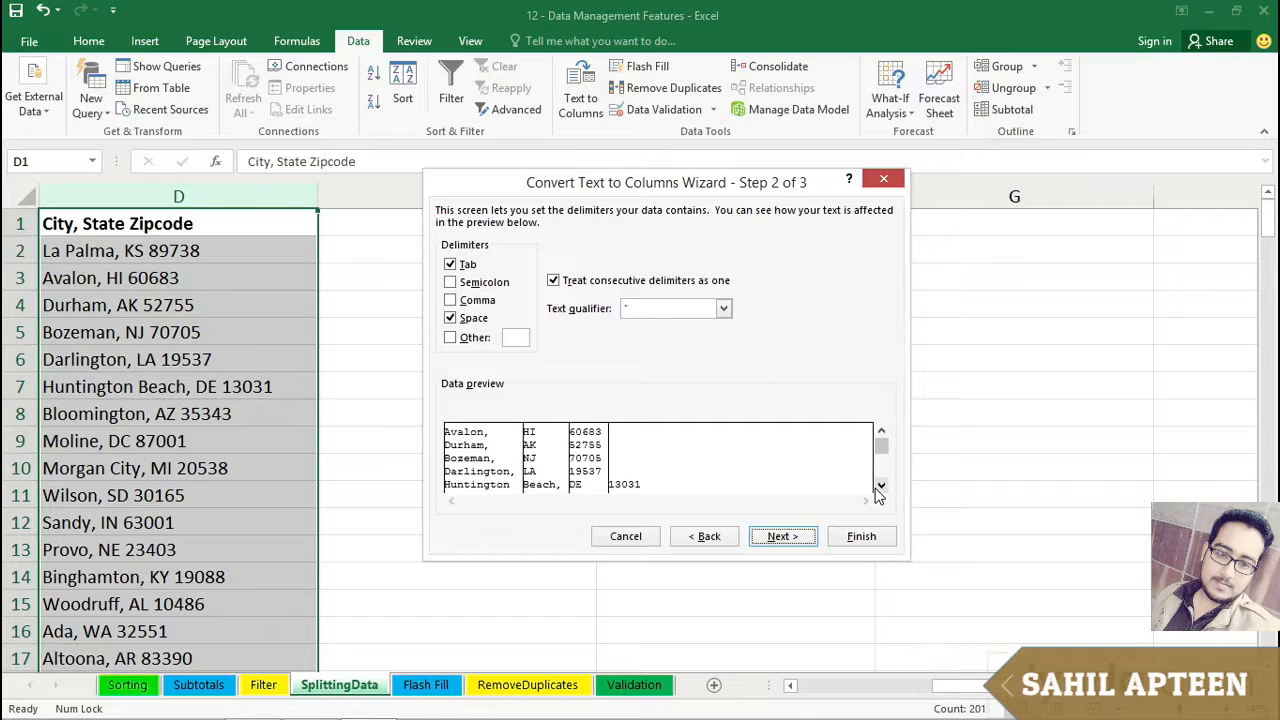
{"action": "left_click", "coordinate": [880, 487]}
{"action": "left_click", "coordinate": [880, 487]}
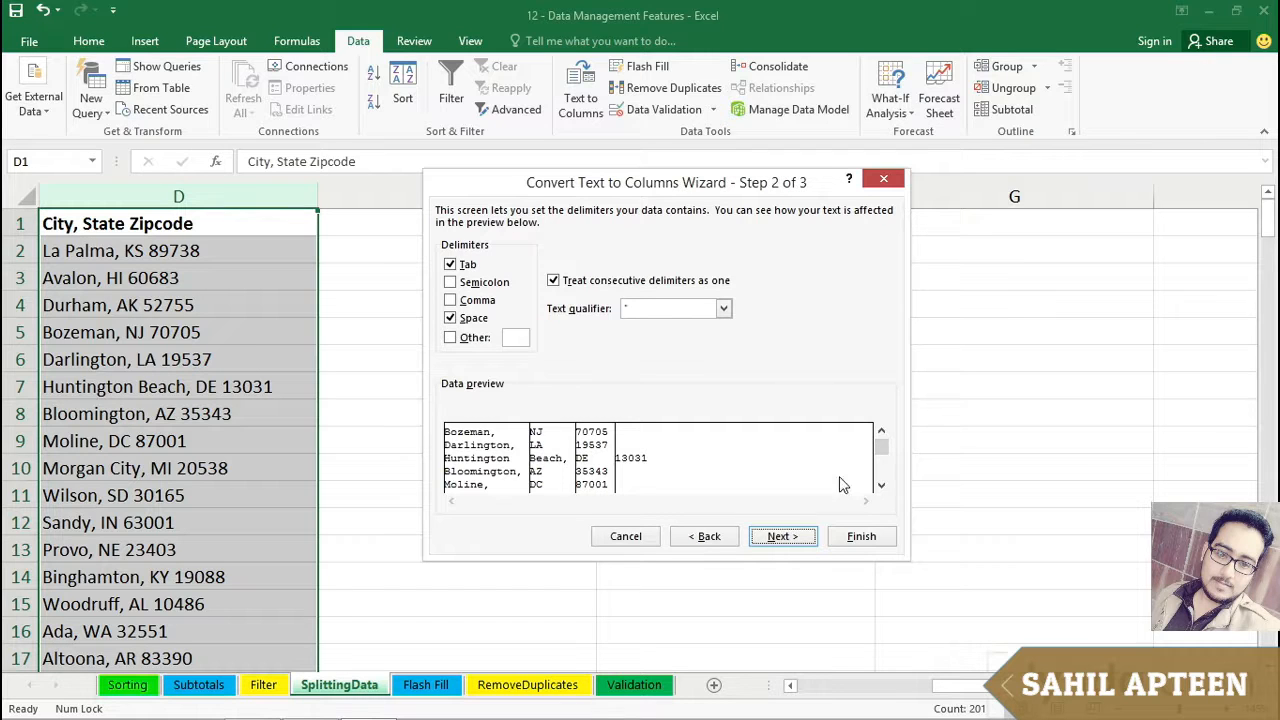
{"action": "left_click", "coordinate": [880, 487]}
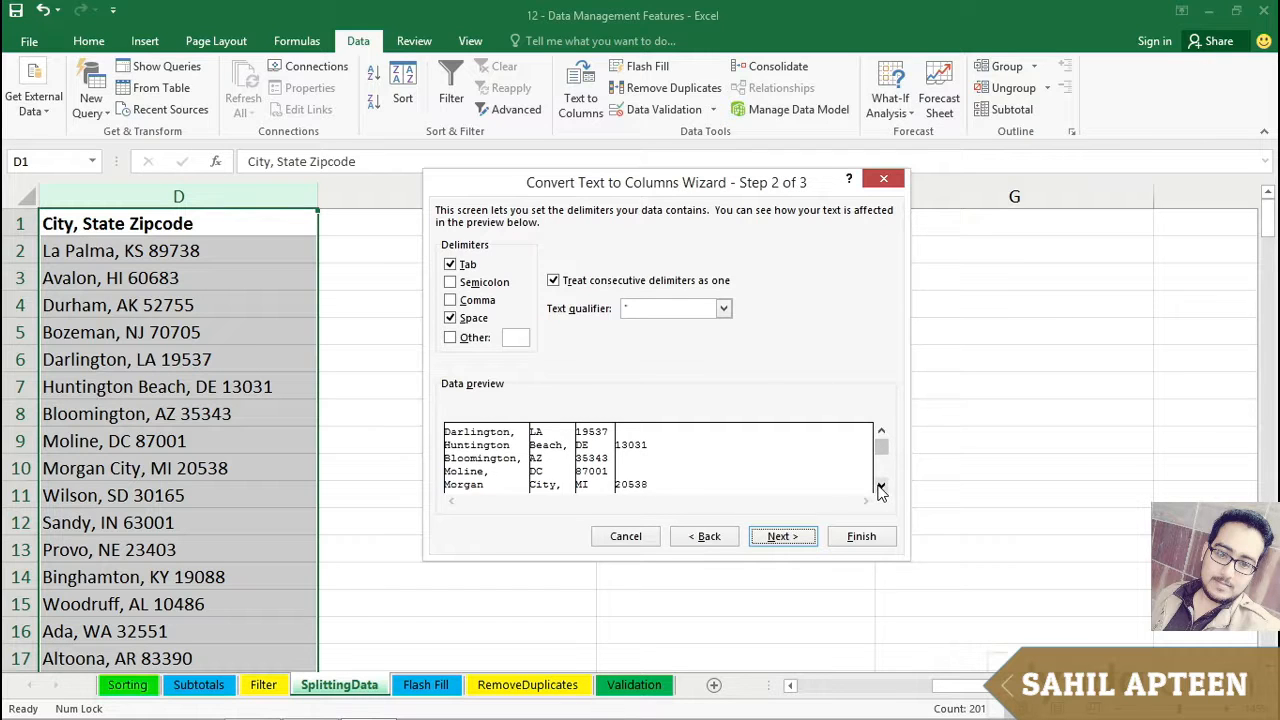
{"action": "left_click", "coordinate": [451, 318]}
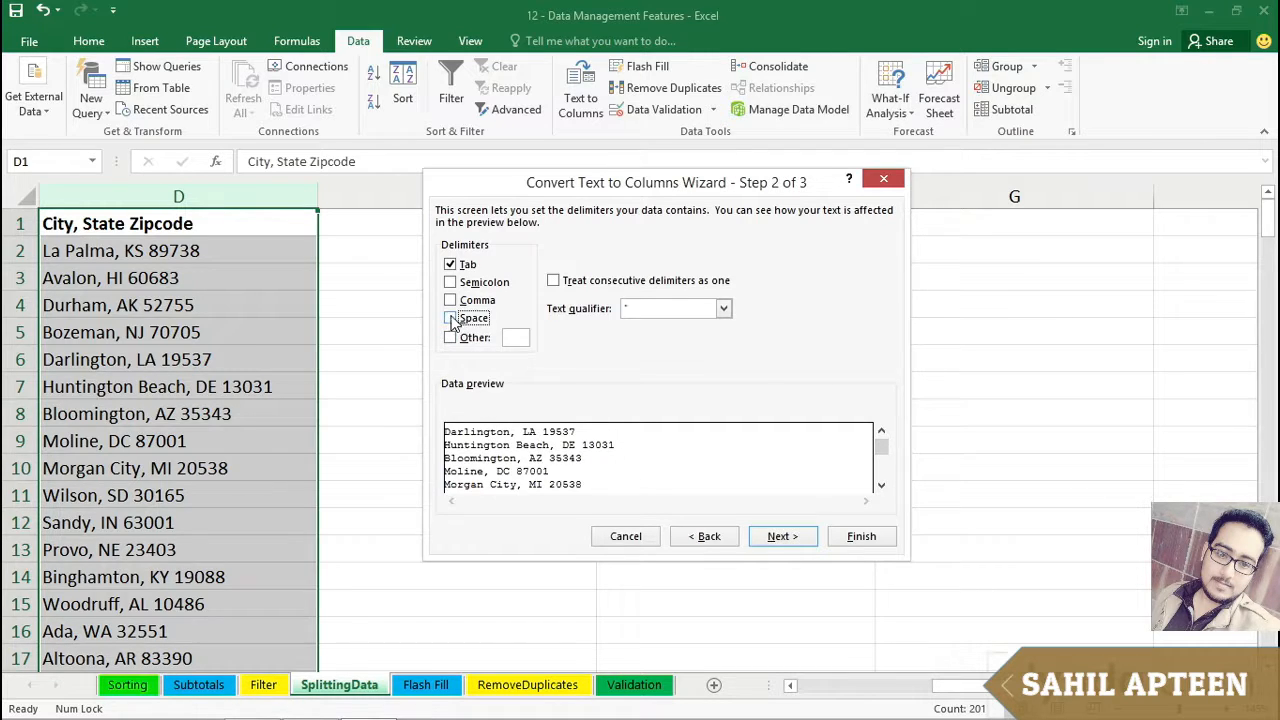
{"action": "left_click", "coordinate": [452, 301]}
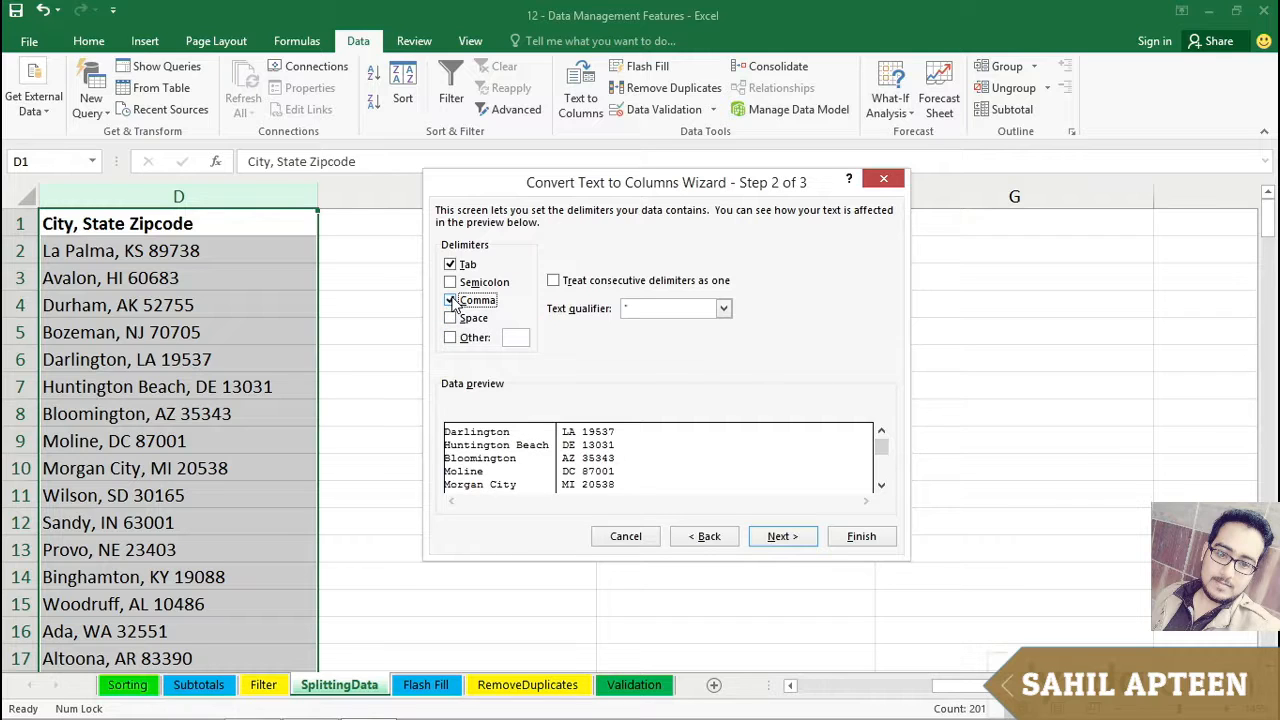
- Examine the data preview to see how the comma delimiter separates the city from the state and zipcode
{"action": "left_click", "coordinate": [881, 486]}
{"action": "left_click", "coordinate": [881, 486]}
{"action": "left_click", "coordinate": [881, 486]}
{"action": "left_click", "coordinate": [881, 486]}
{"action": "left_click", "coordinate": [881, 486]}
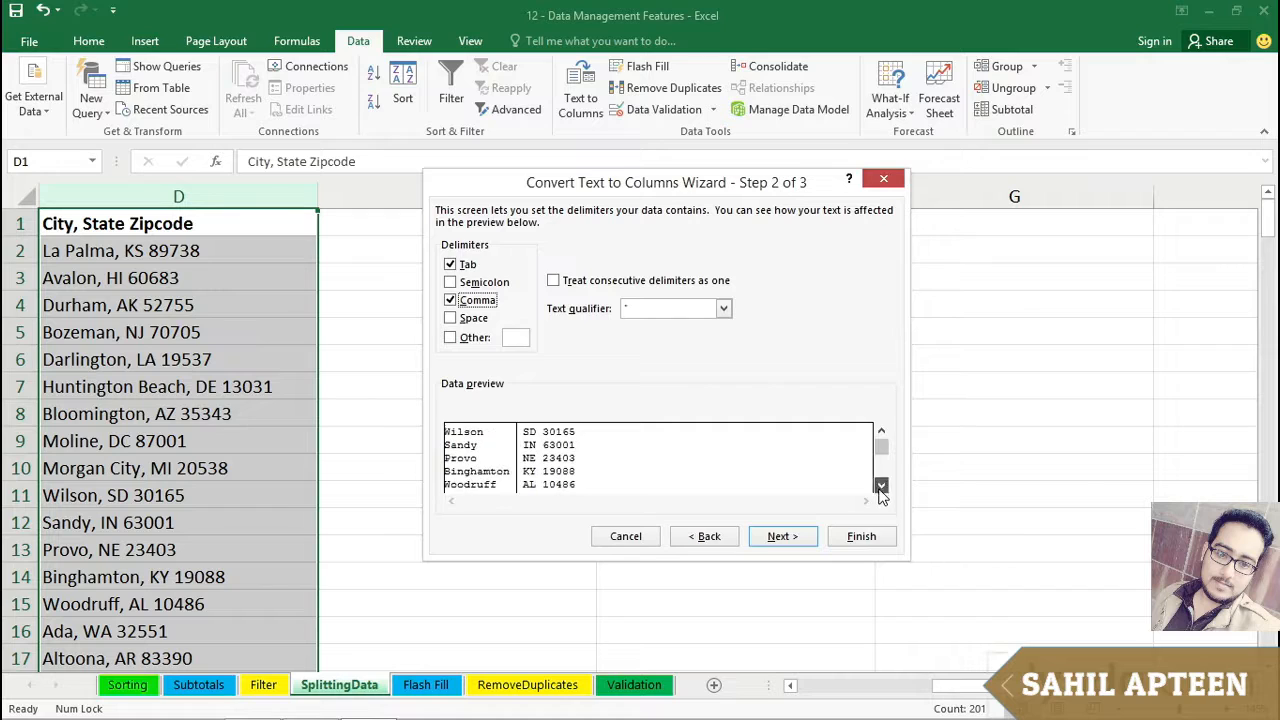
{"action": "left_click", "coordinate": [881, 486]}
{"action": "left_click", "coordinate": [881, 486]}
{"action": "left_click", "coordinate": [881, 486]}
{"action": "left_click", "coordinate": [881, 486]}
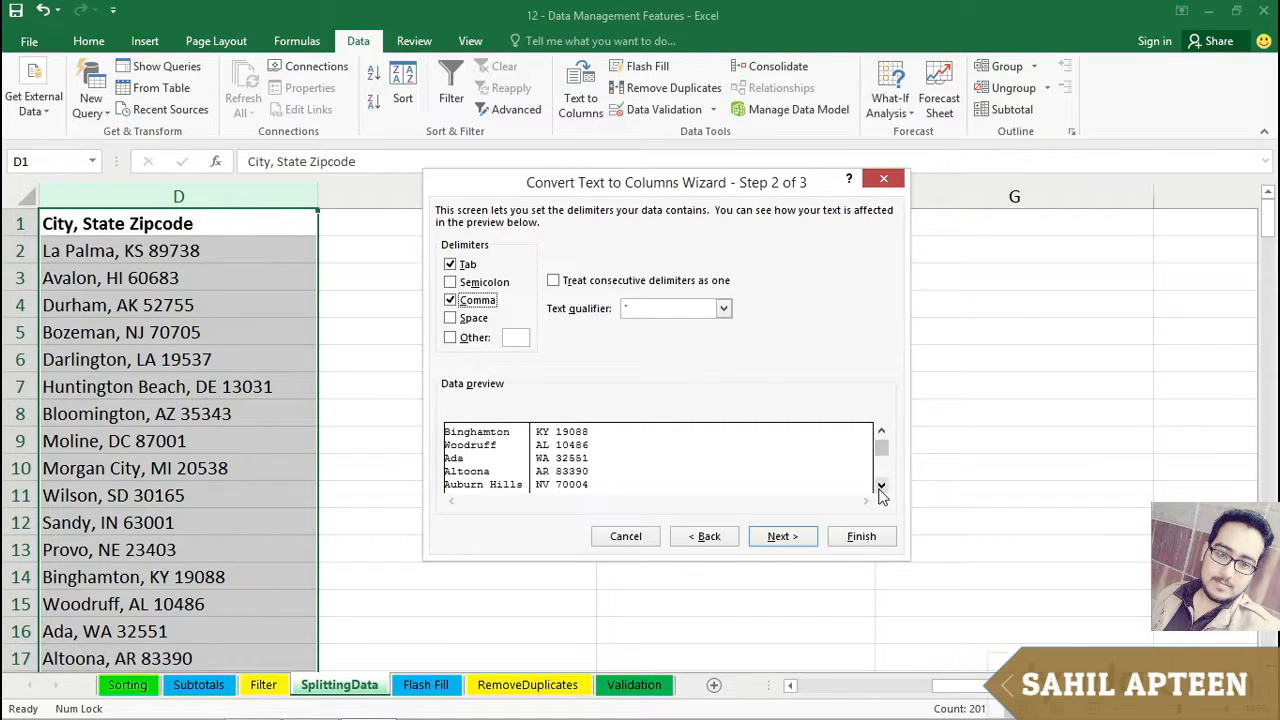
{"action": "left_click", "coordinate": [881, 486]}
{"action": "left_click", "coordinate": [881, 486]}
{"action": "left_click", "coordinate": [881, 486]}
{"action": "left_click", "coordinate": [881, 486]}
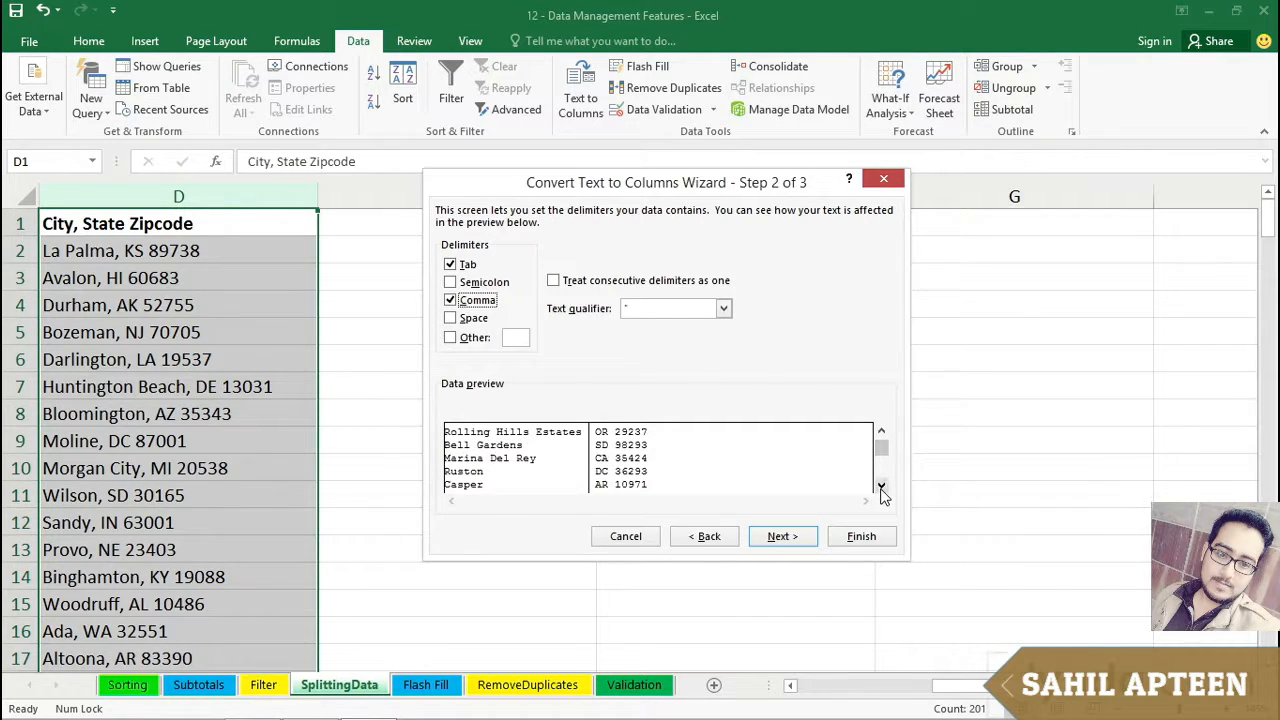
{"action": "left_click", "coordinate": [881, 486]}
{"action": "left_click", "coordinate": [881, 487]}
{"action": "left_click", "coordinate": [881, 487]}
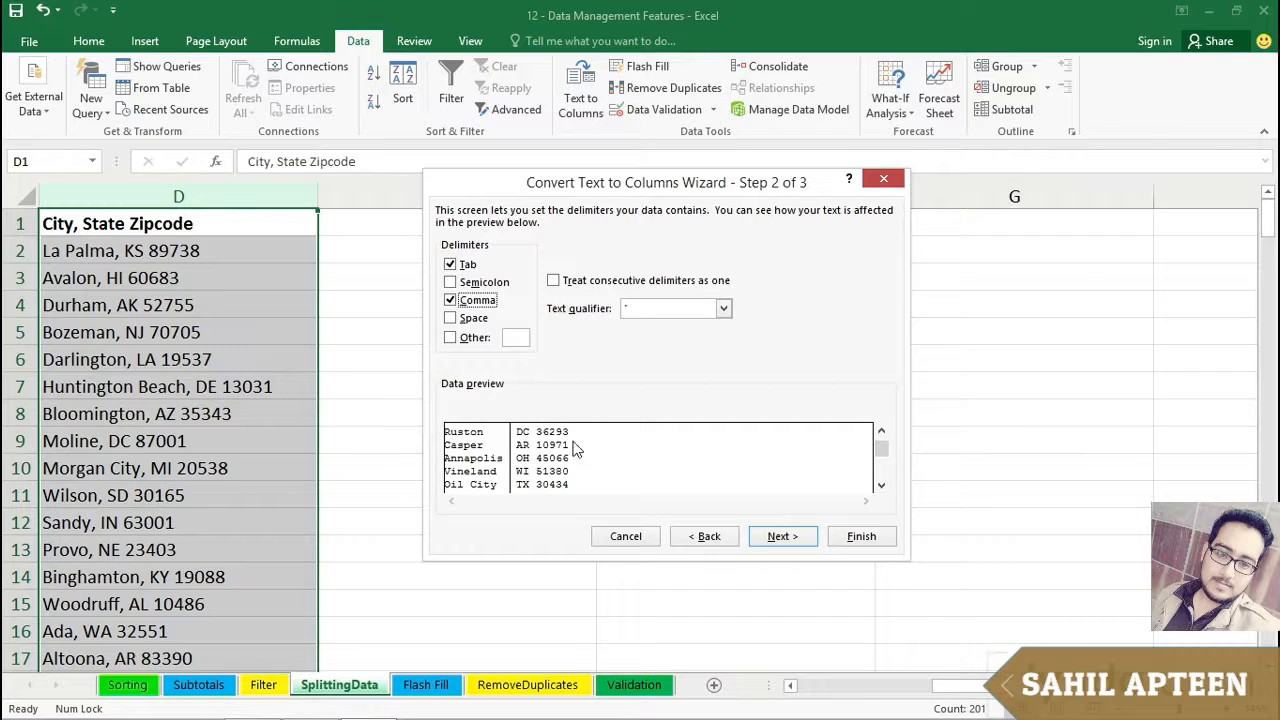
- Finish the comma split of column D, allowing existing data to be replaced, and auto-fit the City column's width
{"action": "left_click", "coordinate": [850, 543]}
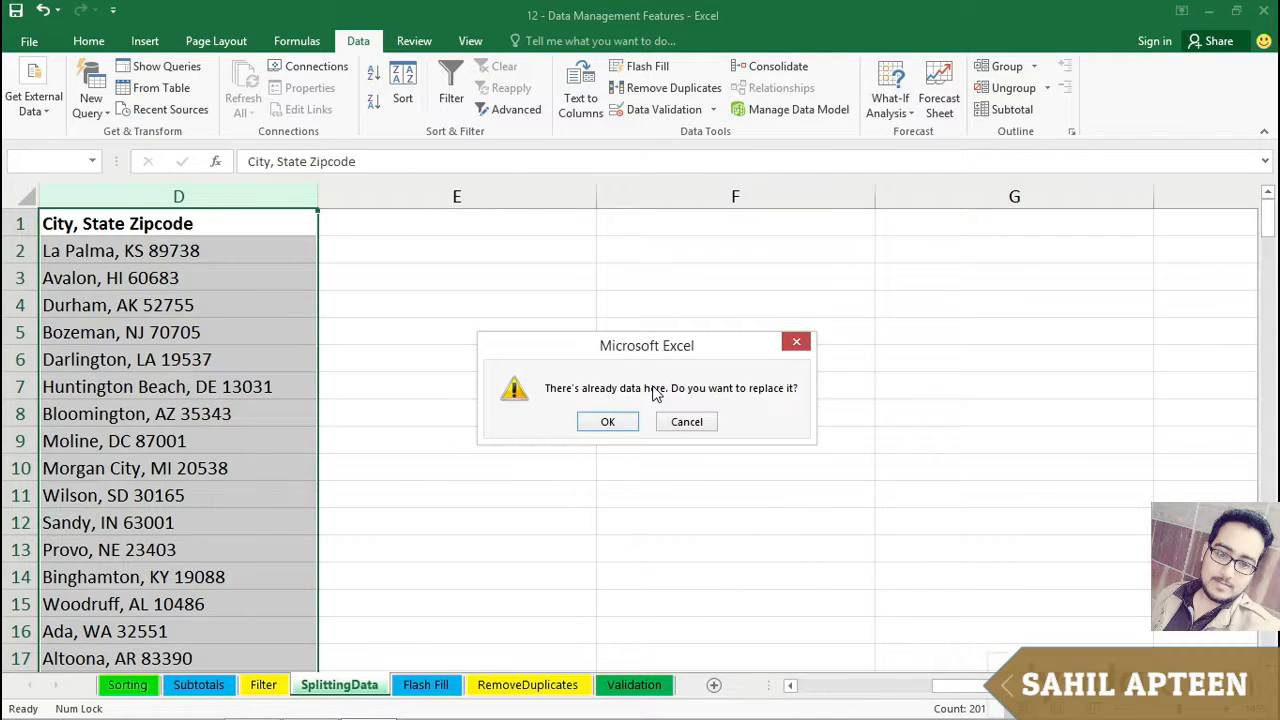
{"action": "left_click", "coordinate": [607, 424]}
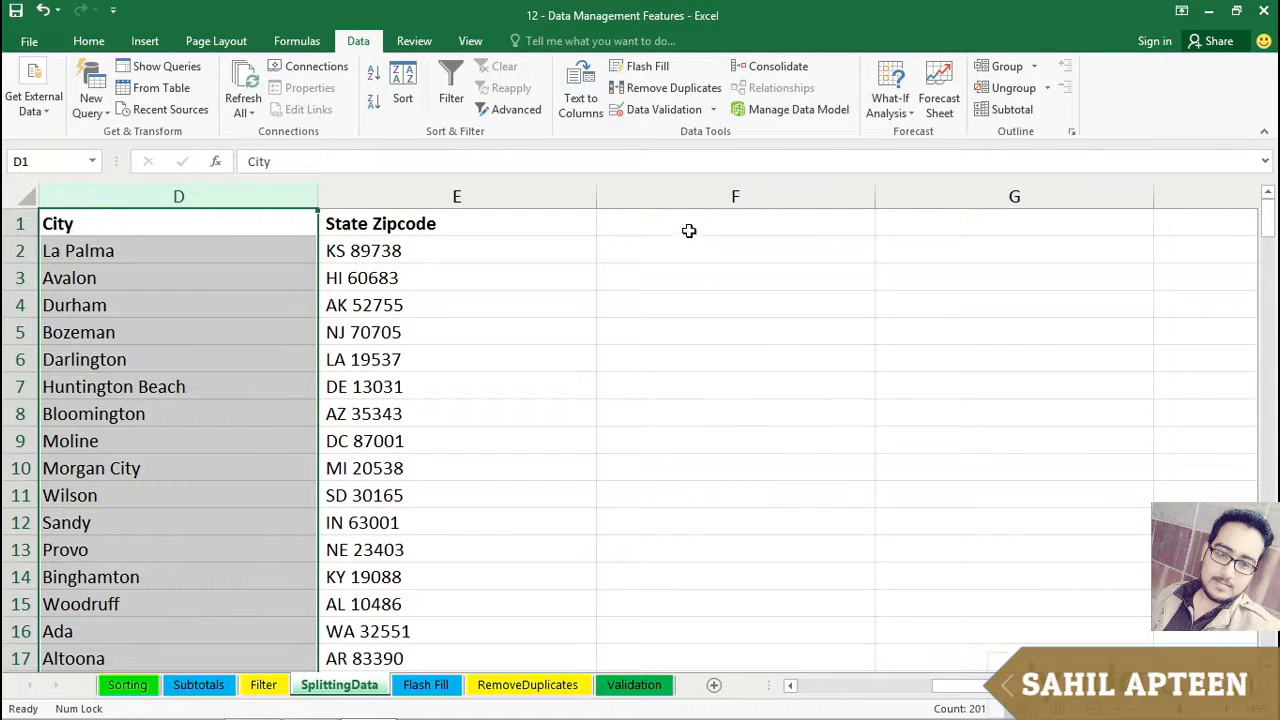
{"action": "left_click", "coordinate": [693, 225]}
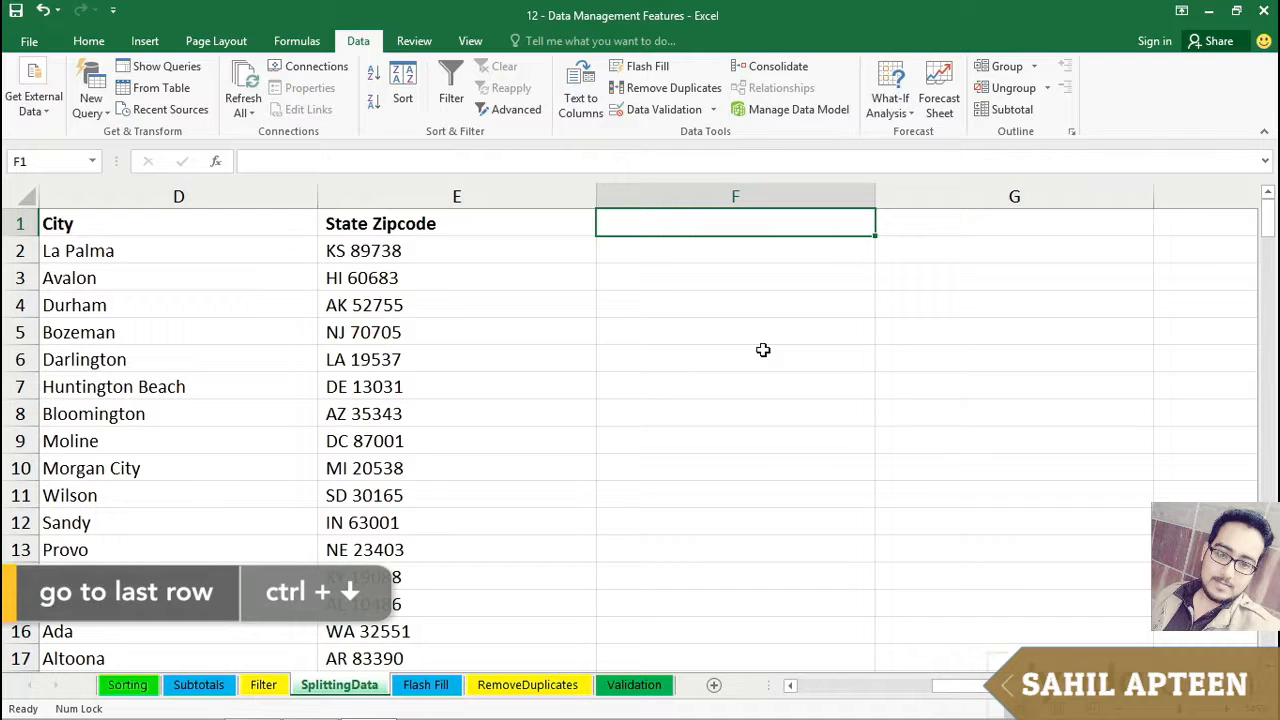
{"action": "key", "text": "ctrl+Down"}
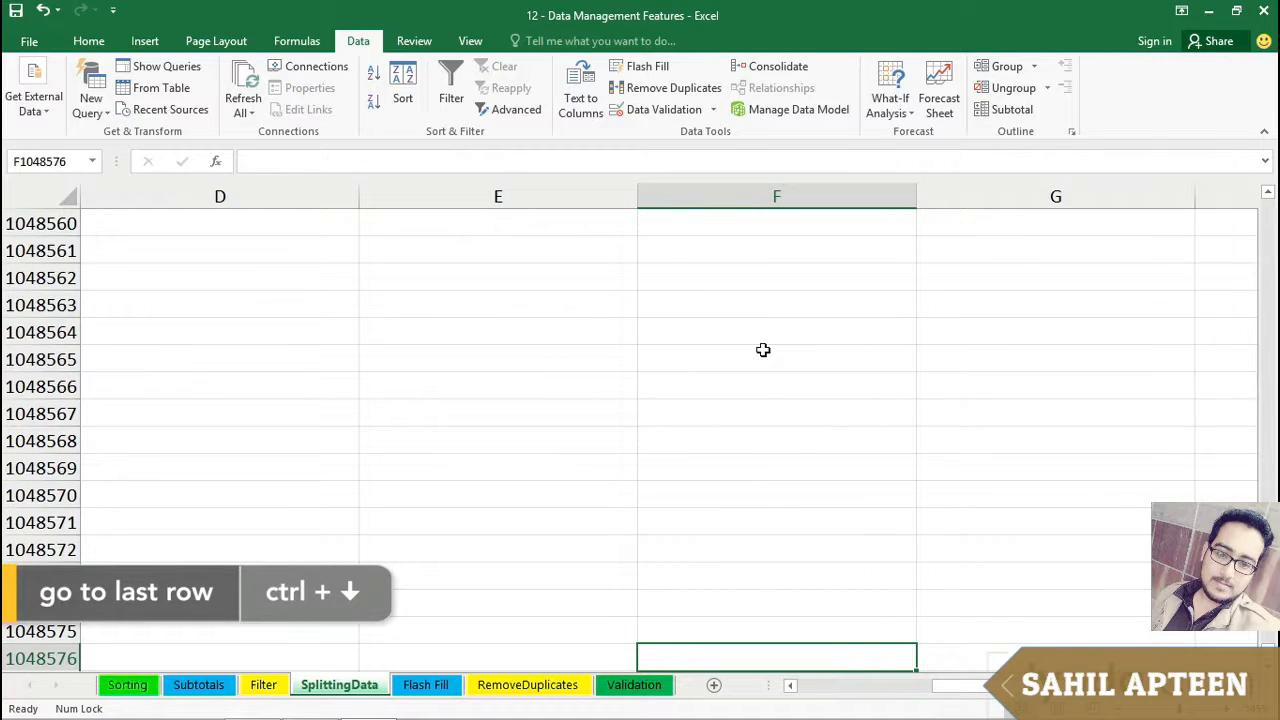
{"action": "key", "text": "ctrl+Up"}
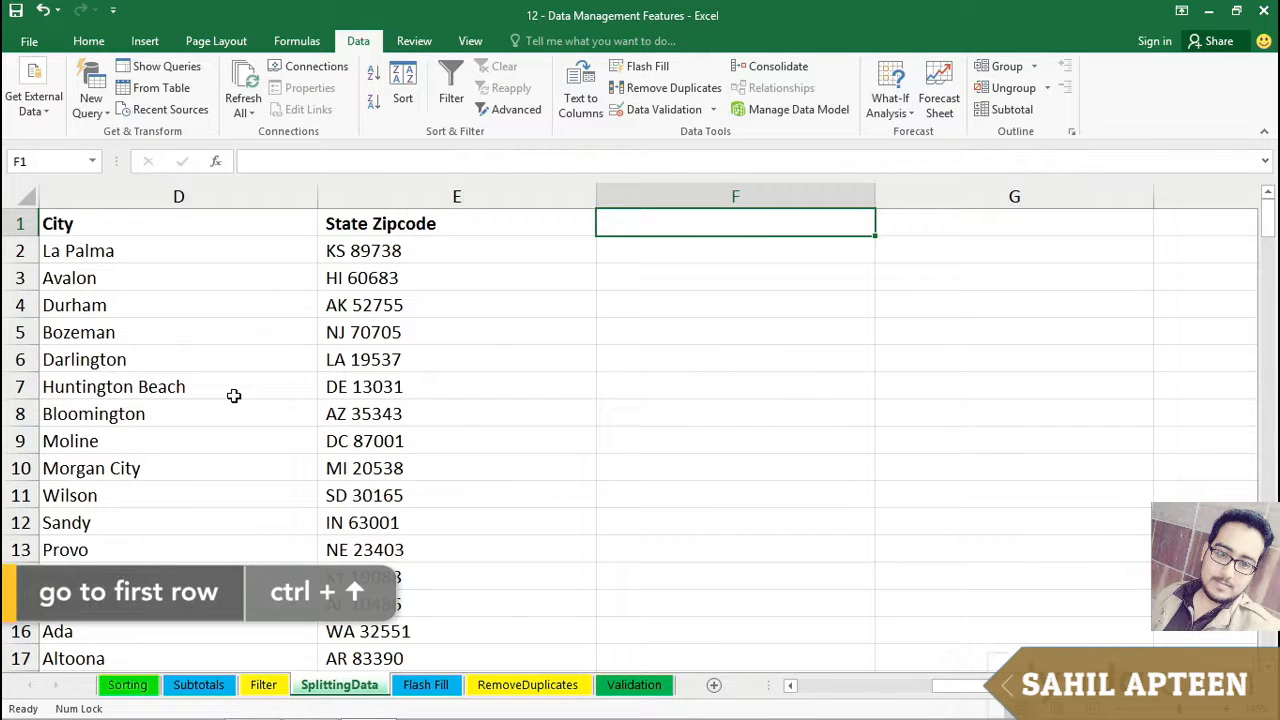
{"action": "double_click", "coordinate": [317, 194]}
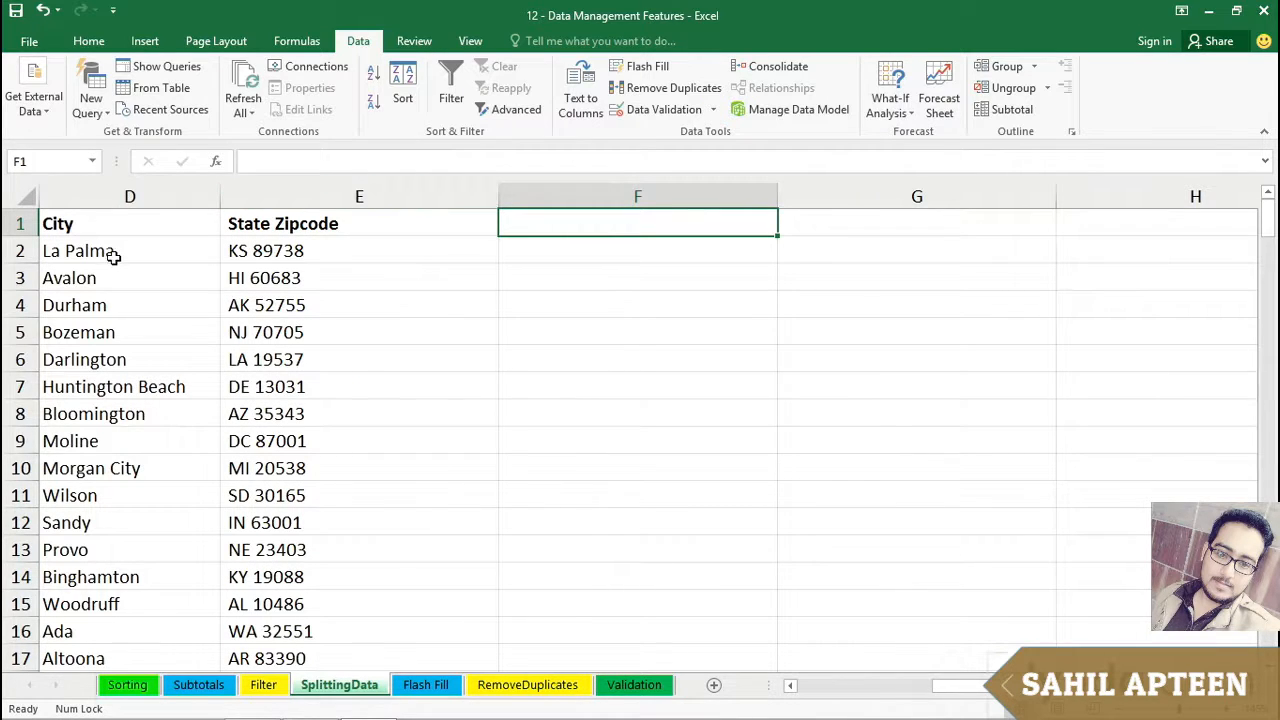
{"action": "left_click", "coordinate": [128, 388]}
{"action": "left_click", "coordinate": [140, 438]}
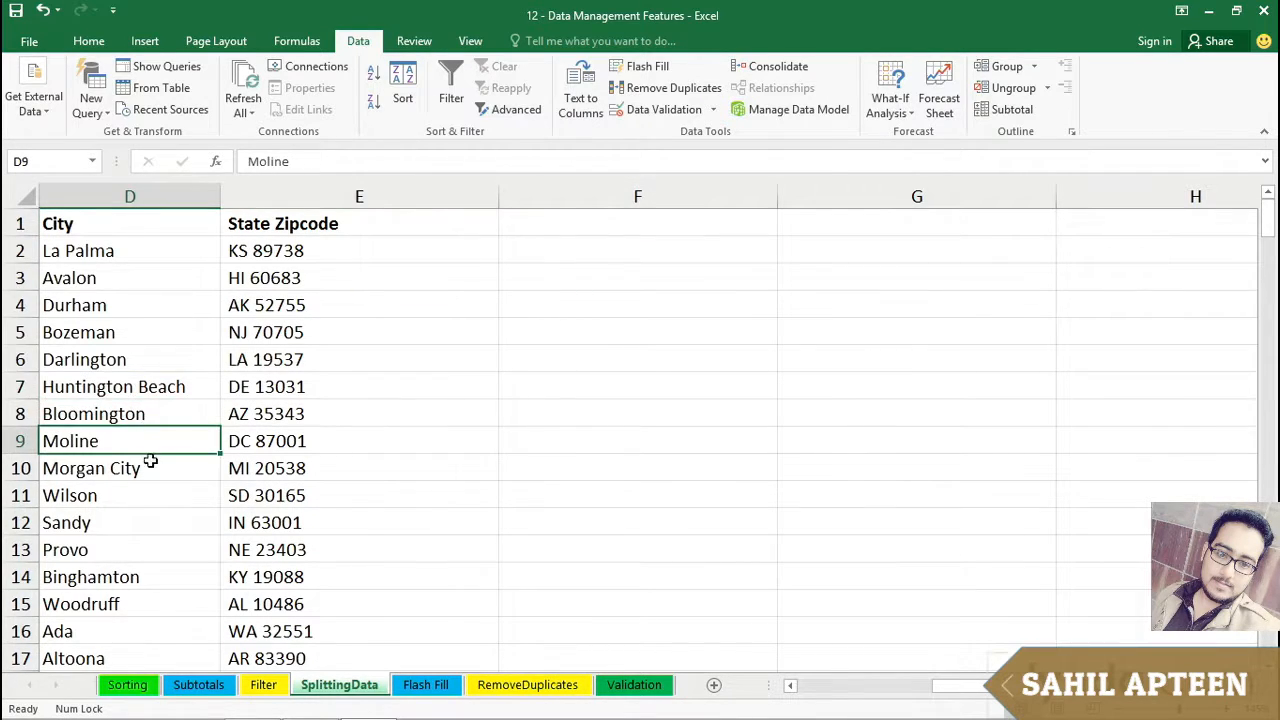
{"action": "scroll", "coordinate": [150, 460], "scroll_direction": "down", "scroll_amount": 3}
{"action": "scroll", "coordinate": [155, 458], "scroll_direction": "up", "scroll_amount": 3}
- Split the State Zipcode column with Text to Columns using Space instead of Comma as delimiter, allowing existing data to be replaced
{"action": "left_click", "coordinate": [340, 194]}
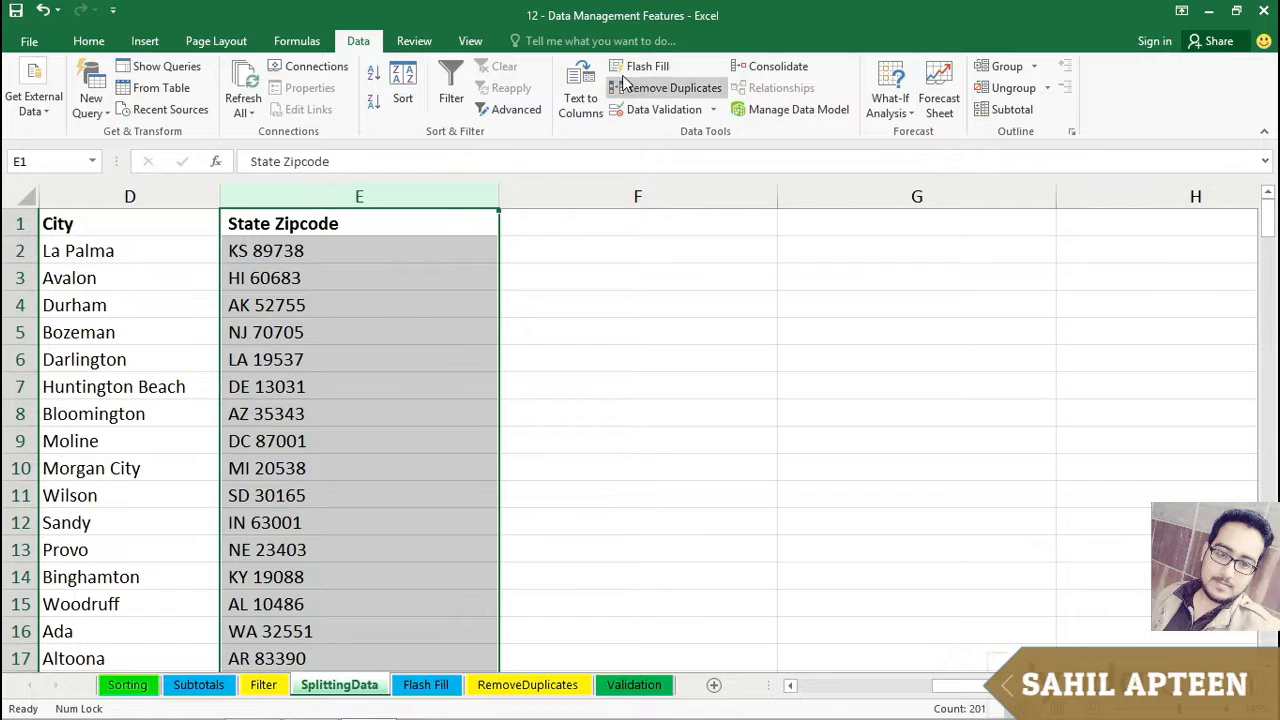
{"action": "left_click", "coordinate": [583, 88]}
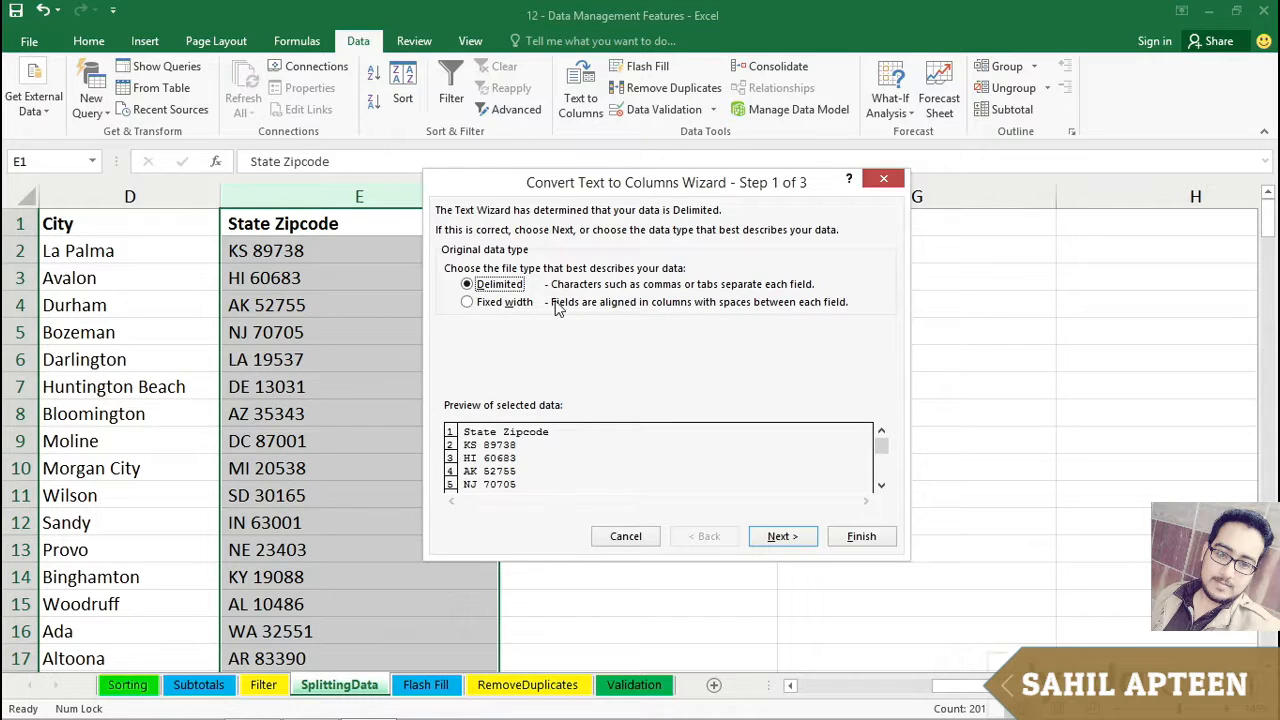
{"action": "left_click", "coordinate": [778, 537]}
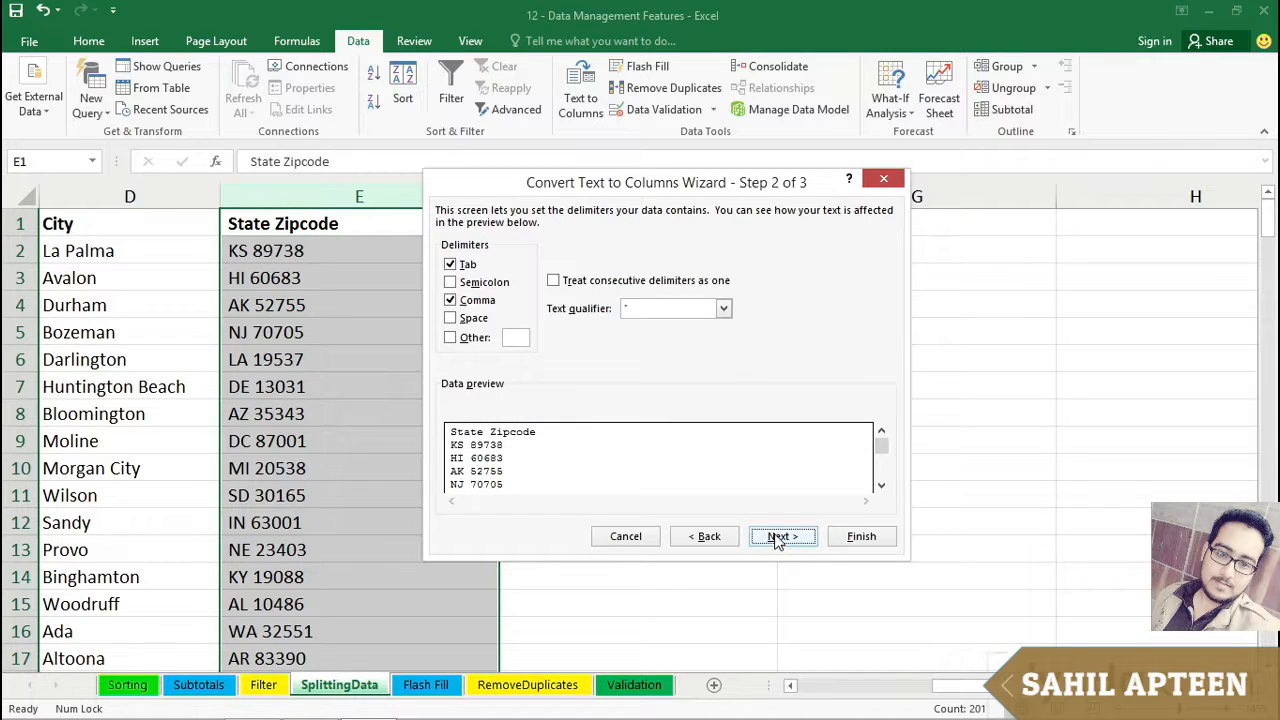
{"action": "left_click", "coordinate": [450, 300]}
{"action": "left_click", "coordinate": [451, 318]}
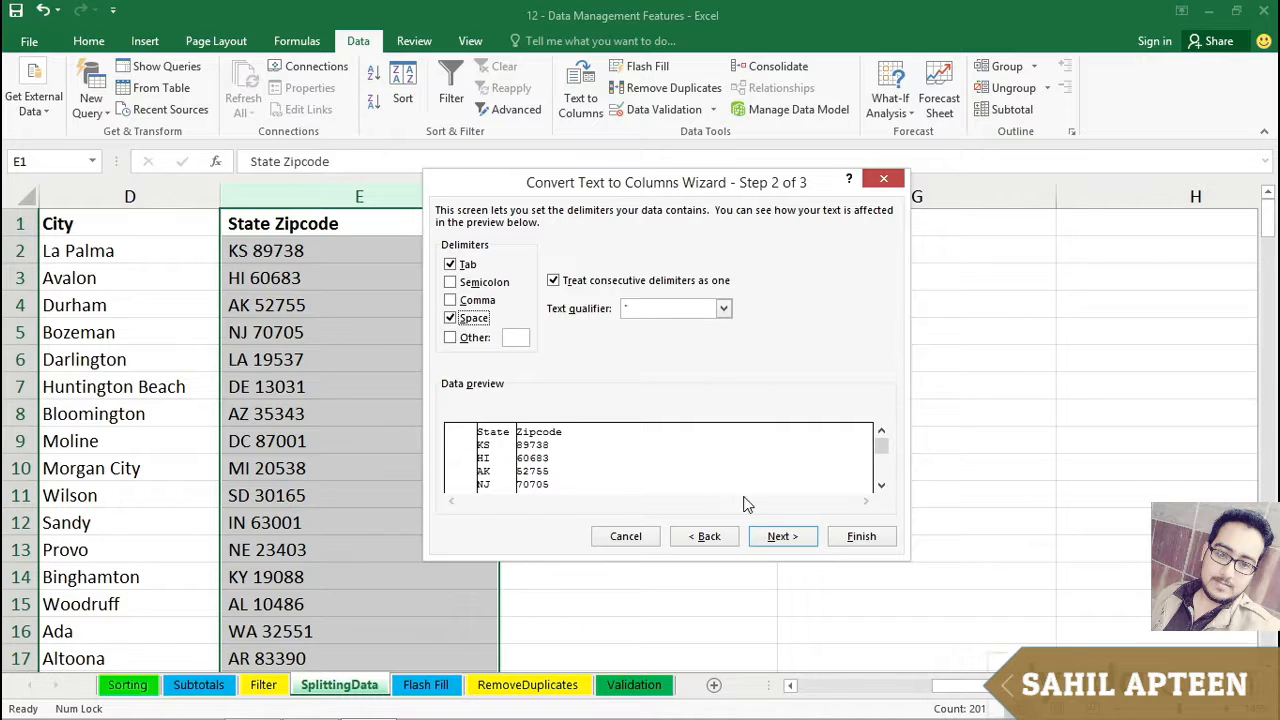
{"action": "left_click", "coordinate": [848, 540]}
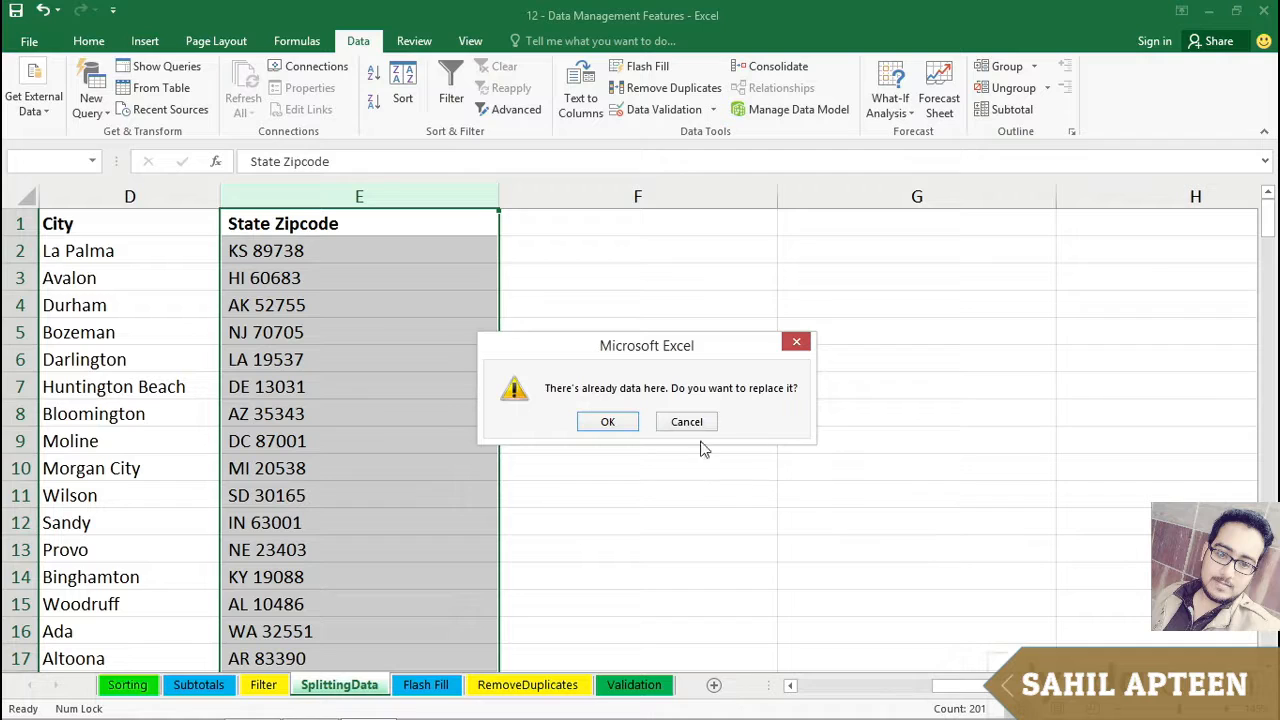
{"action": "left_click", "coordinate": [607, 423]}
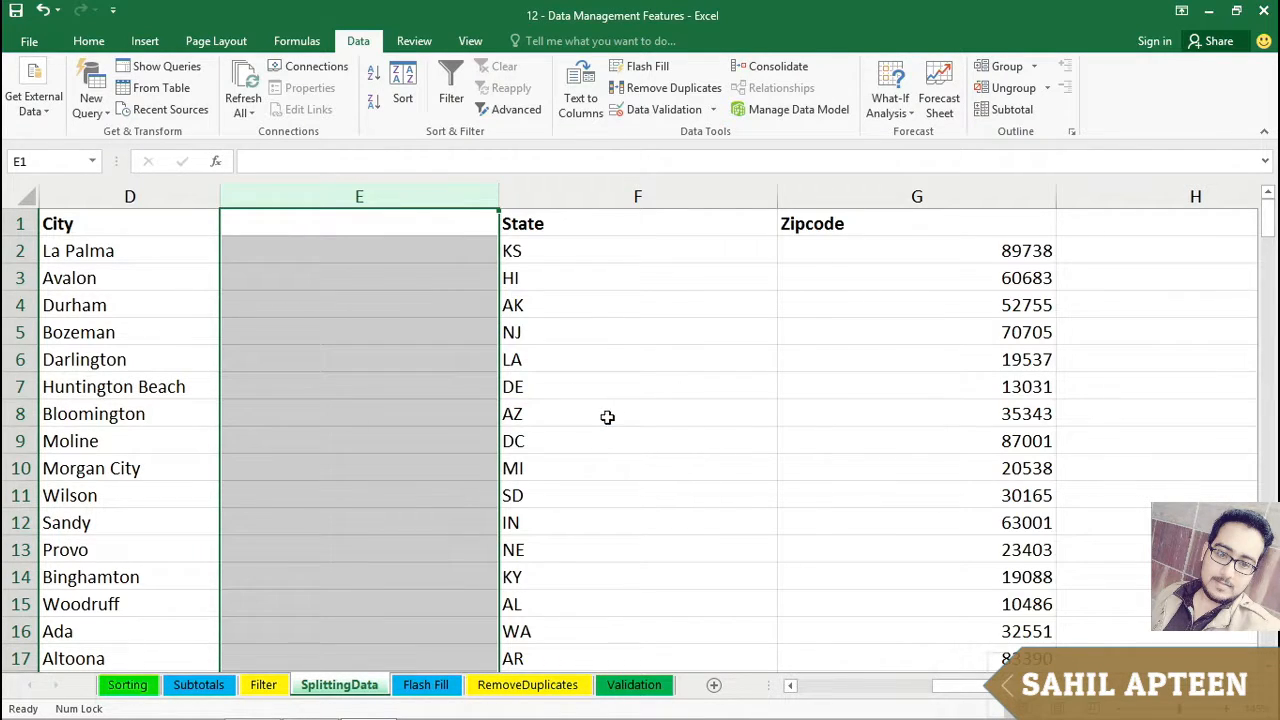
- Check that column H holds no data and auto-fit the widths of columns E through H
{"action": "scroll", "coordinate": [650, 430], "scroll_direction": "right", "scroll_amount": 1}
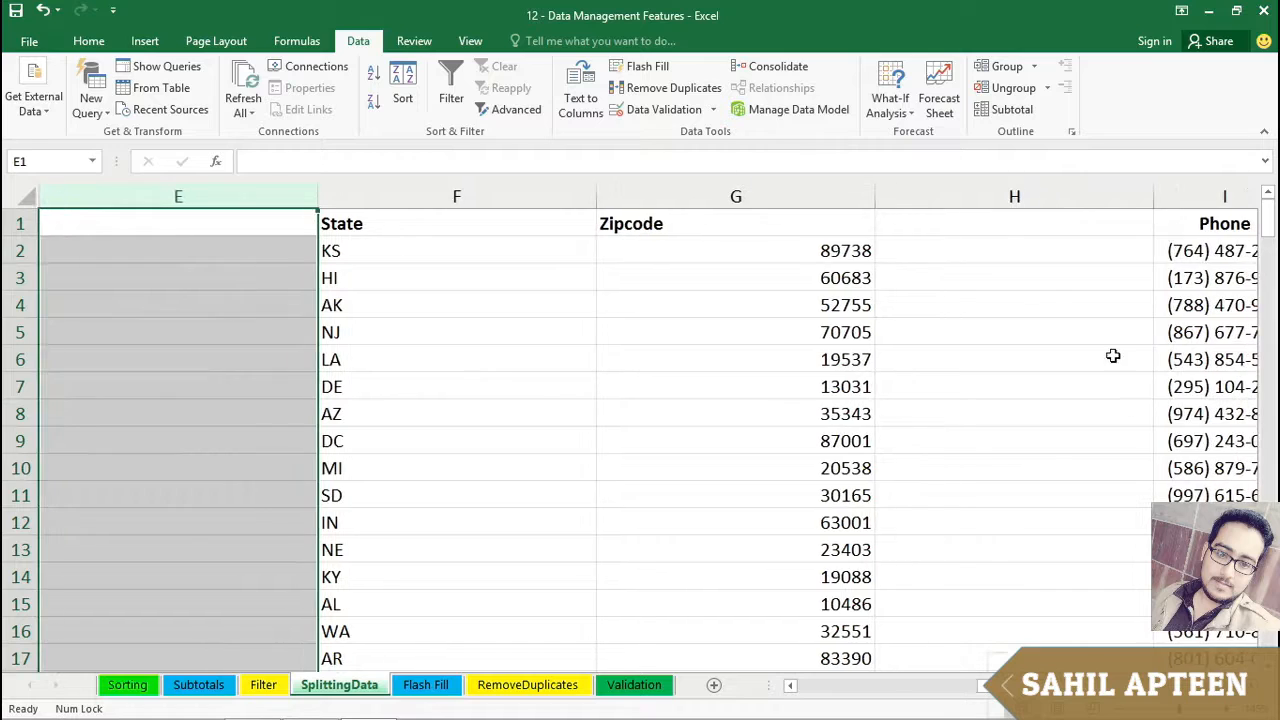
{"action": "left_click", "coordinate": [993, 223]}
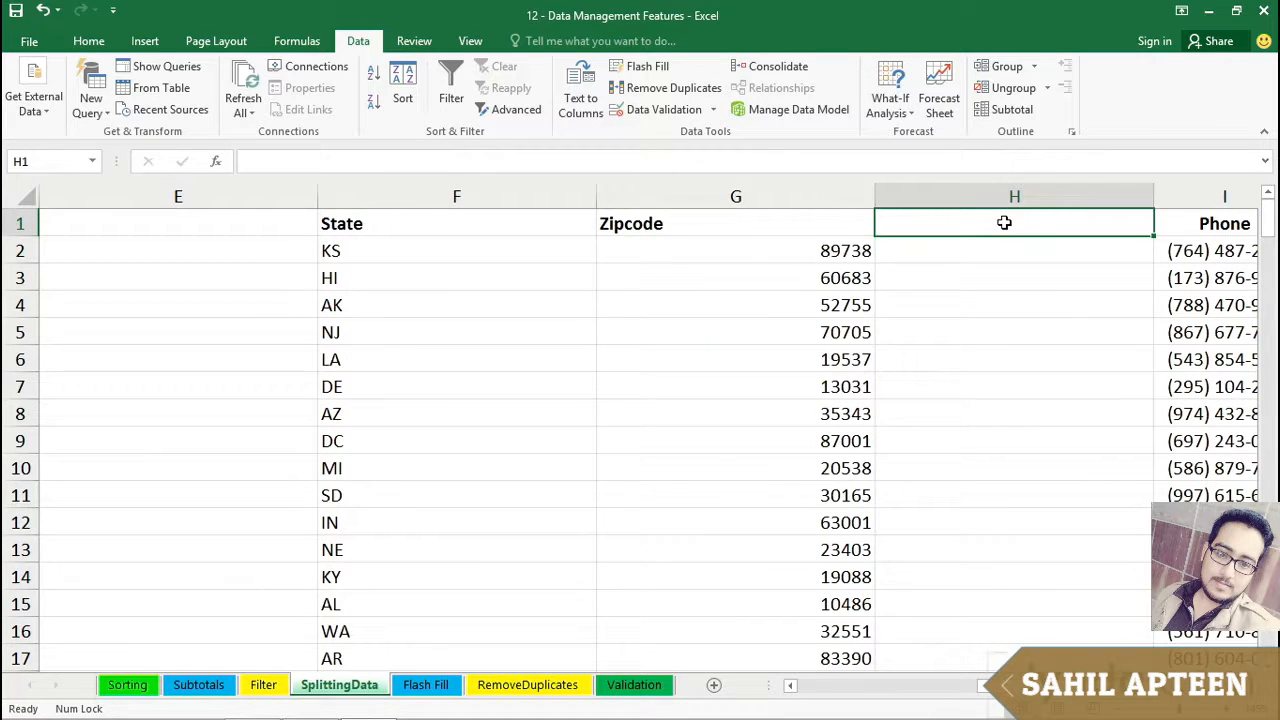
{"action": "key", "text": "ctrl+Down"}
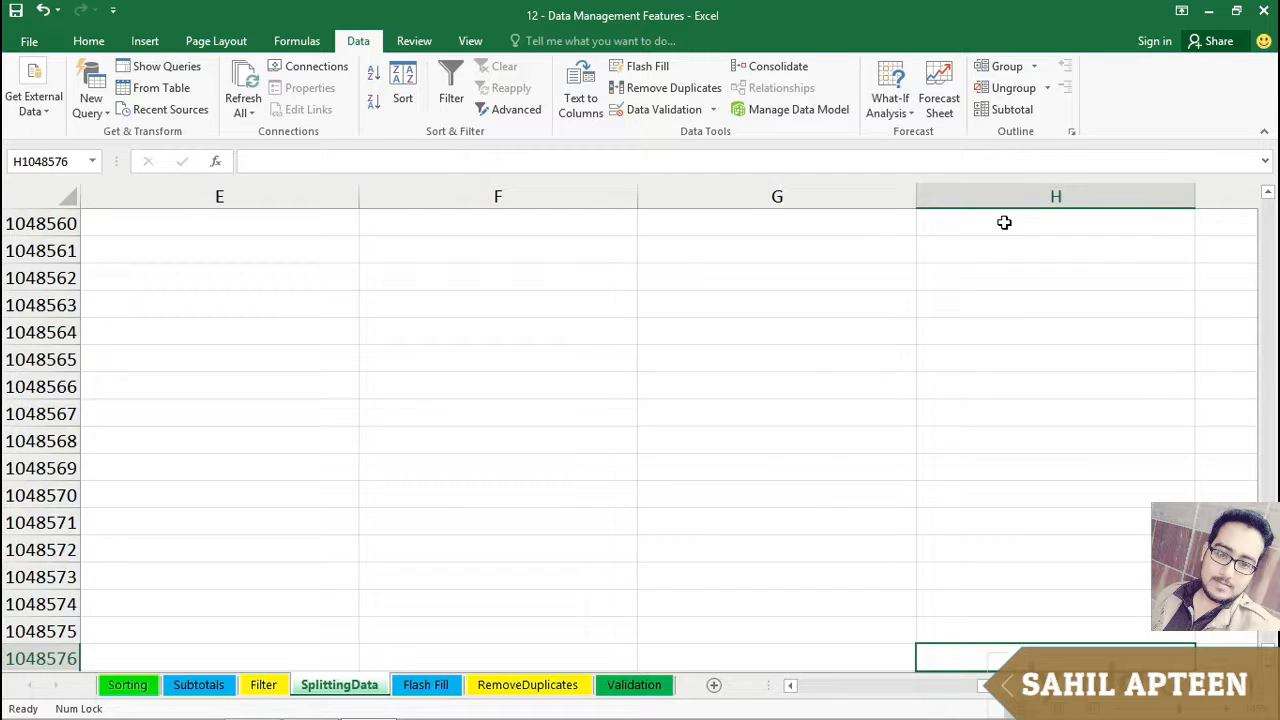
{"action": "key", "text": "ctrl+Up"}
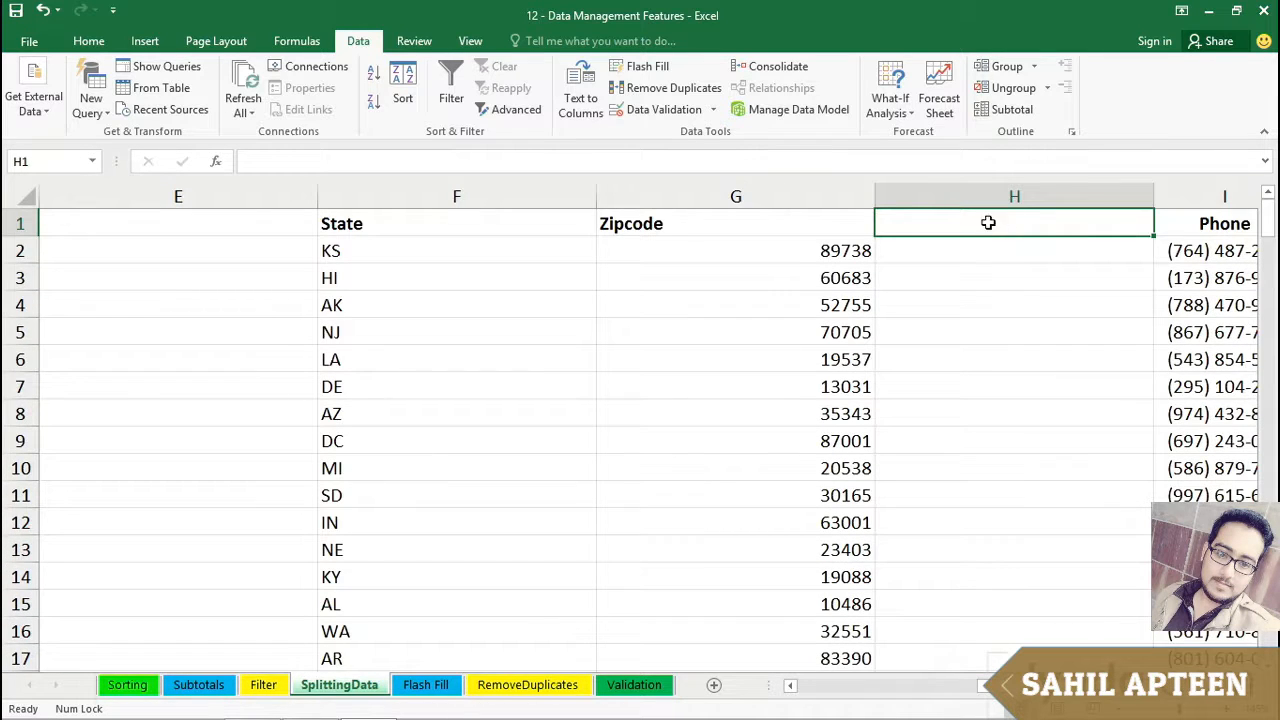
{"action": "left_click_drag", "start_coordinate": [988, 199], "coordinate": [270, 186]}
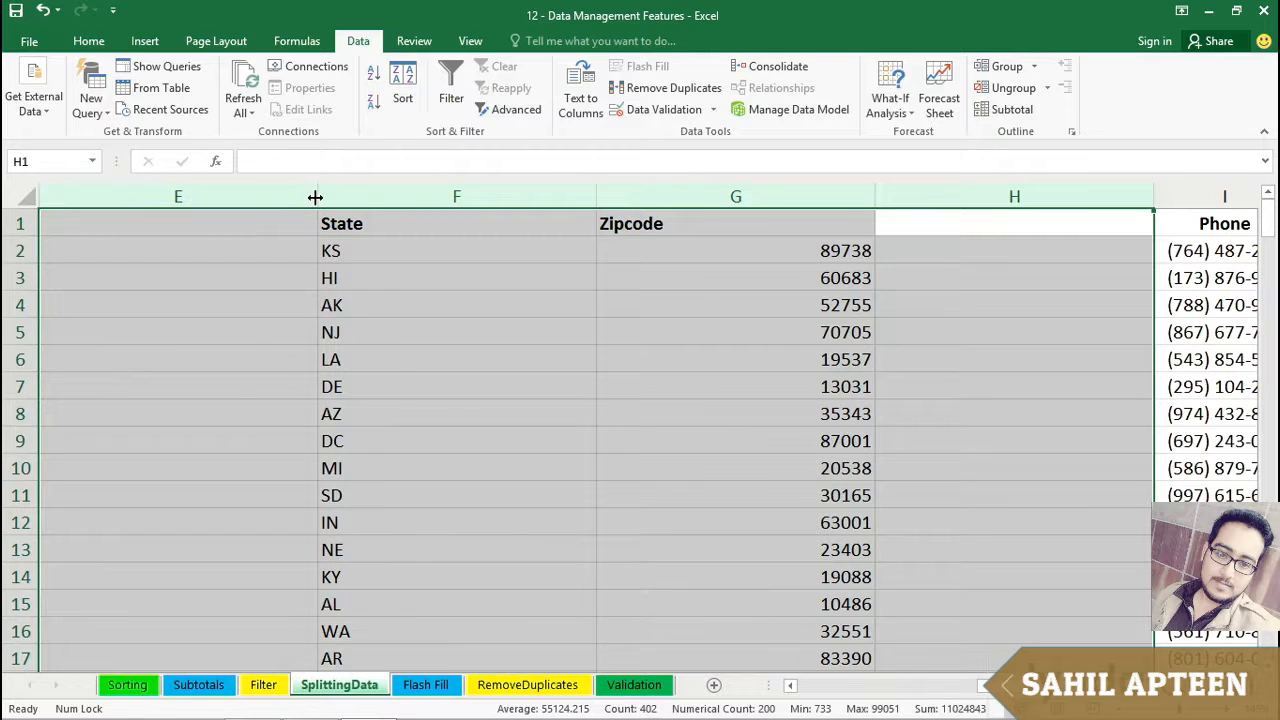
{"action": "double_click", "coordinate": [316, 197]}
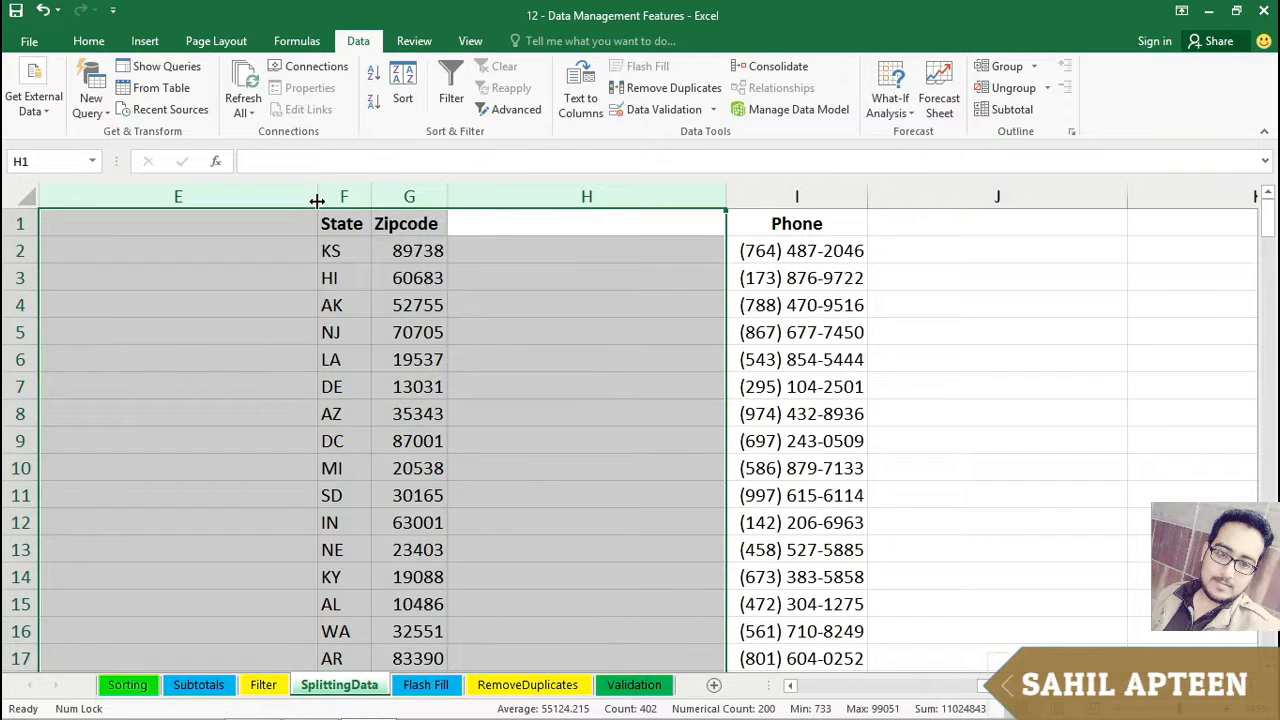
- Delete the blank column between City and State and the blank column between Zipcode and Phone
{"action": "left_click", "coordinate": [866, 695]}
{"action": "left_click", "coordinate": [856, 557]}
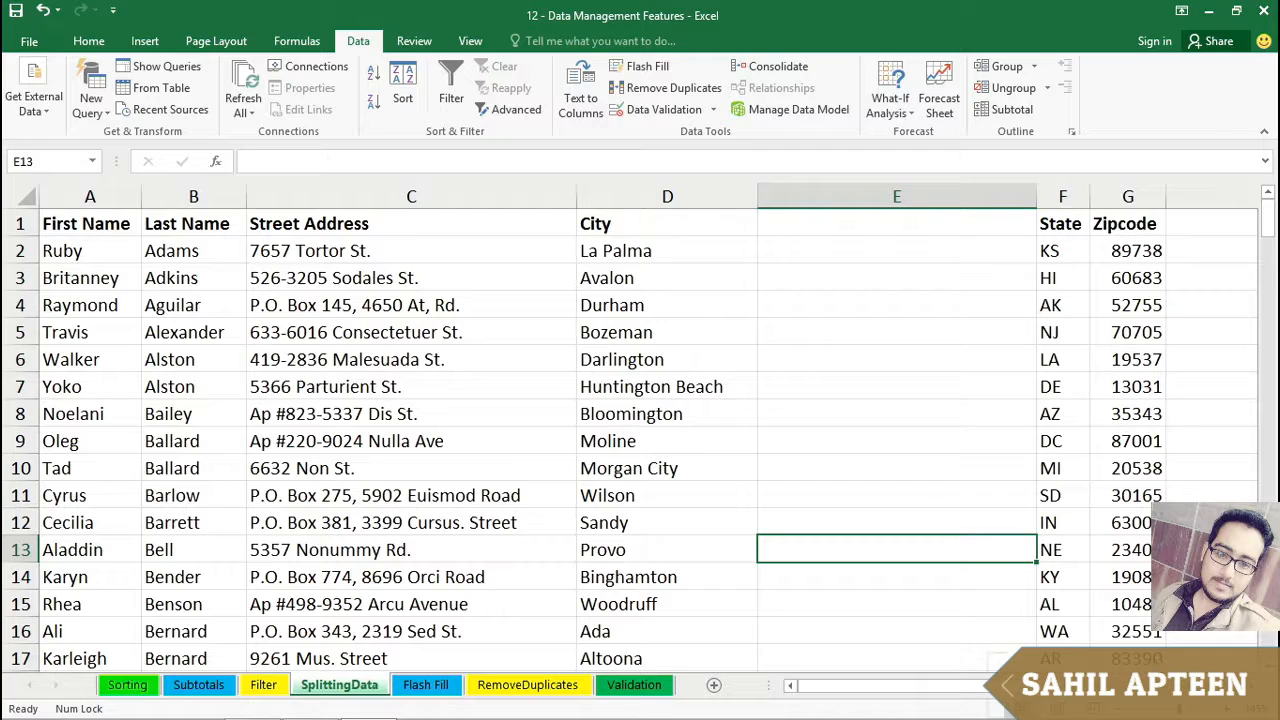
{"action": "scroll", "coordinate": [1068, 571], "scroll_direction": "right", "scroll_amount": 2}
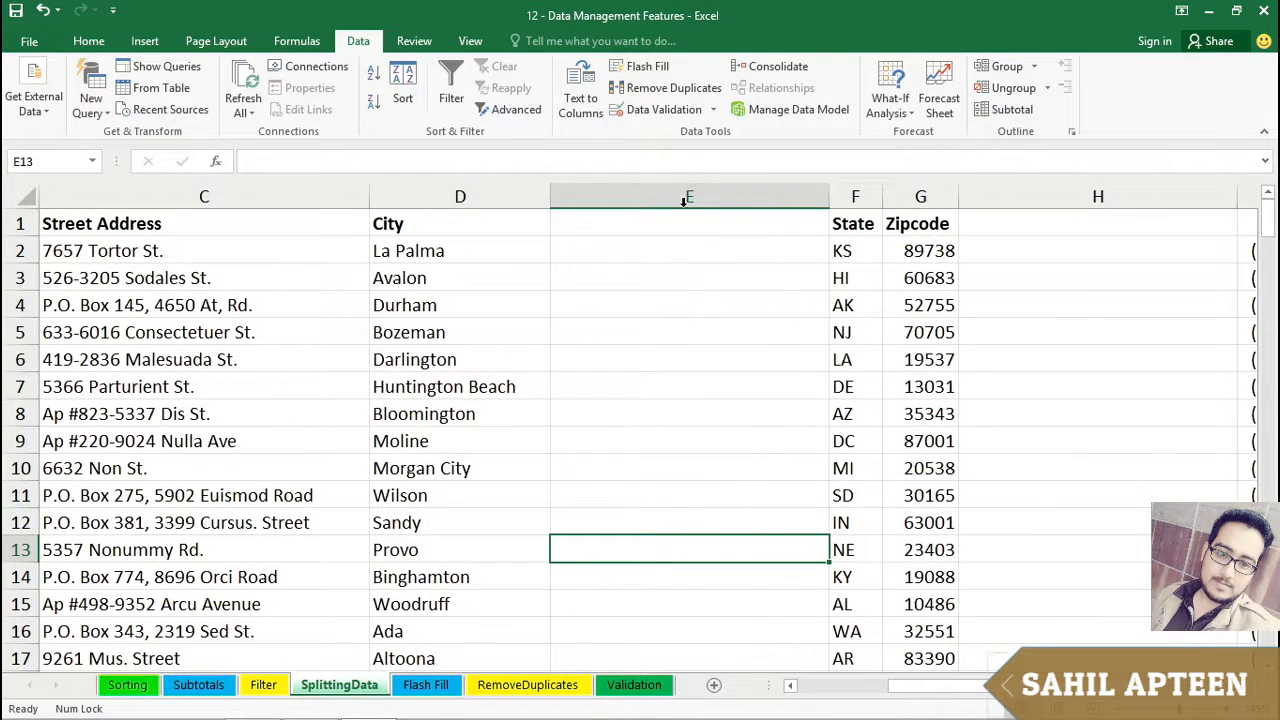
{"action": "right_click", "coordinate": [686, 197]}
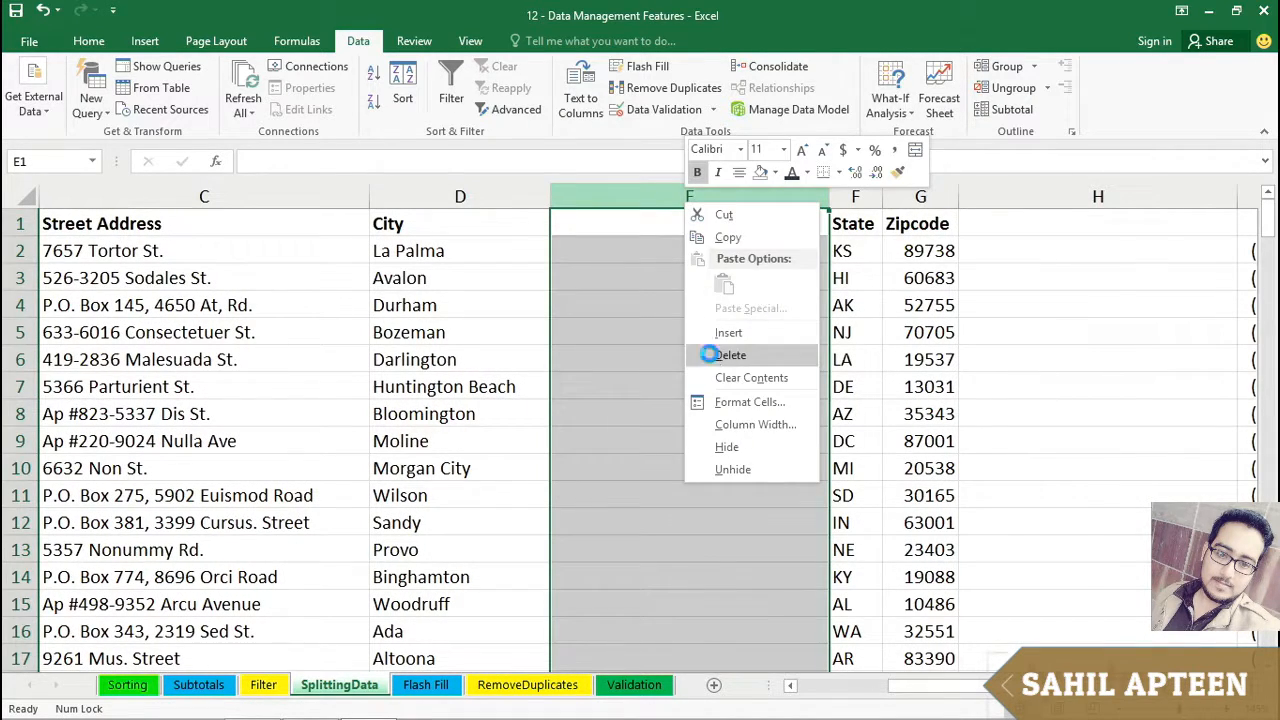
{"action": "left_click", "coordinate": [709, 352]}
{"action": "left_click", "coordinate": [803, 385]}
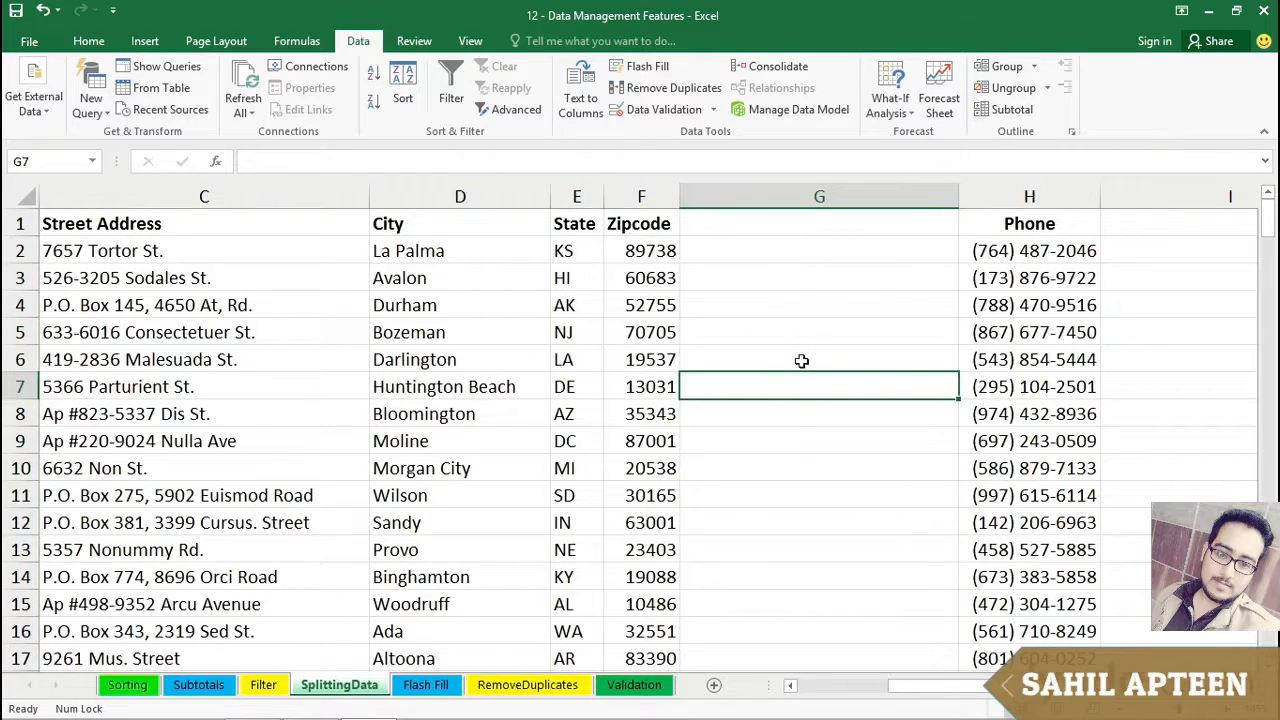
{"action": "right_click", "coordinate": [818, 195]}
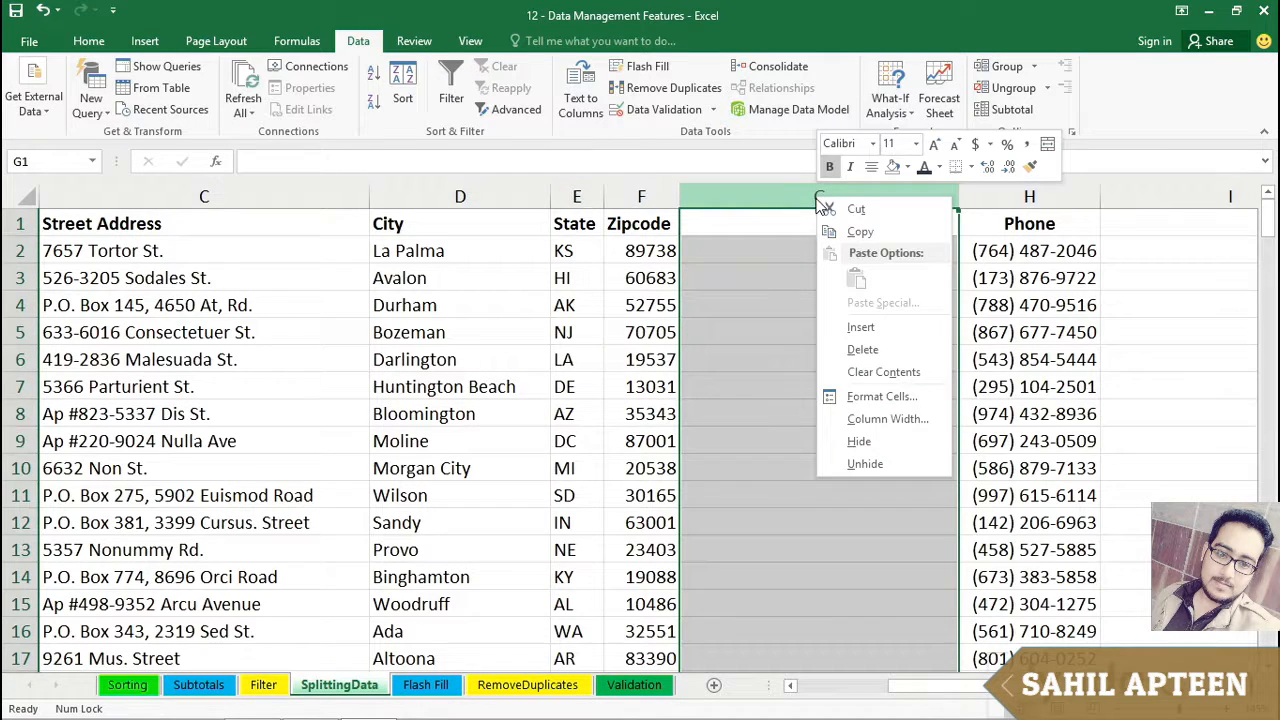
{"action": "left_click", "coordinate": [851, 352]}
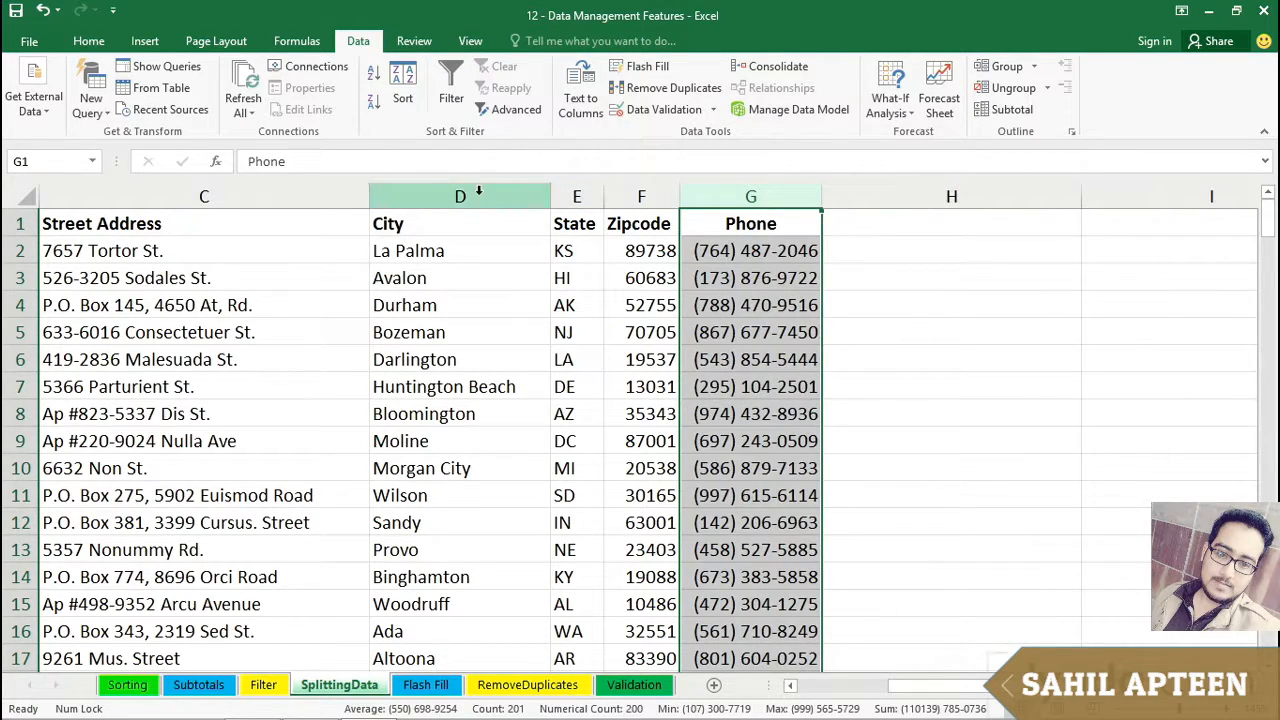
- Sort the records in ascending order by City and again in ascending order by State
{"action": "left_click_drag", "start_coordinate": [474, 194], "coordinate": [612, 192]}
{"action": "left_click", "coordinate": [491, 254]}
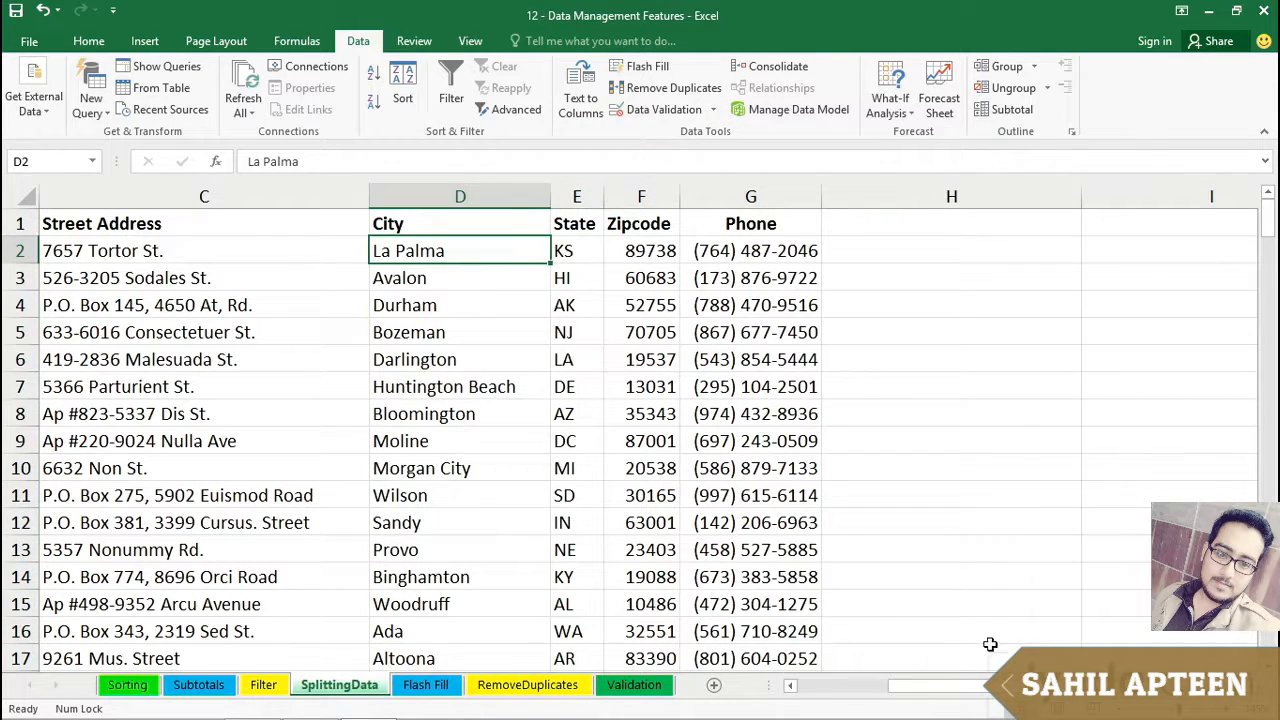
{"action": "scroll", "coordinate": [800, 666], "scroll_direction": "left", "scroll_amount": 2}
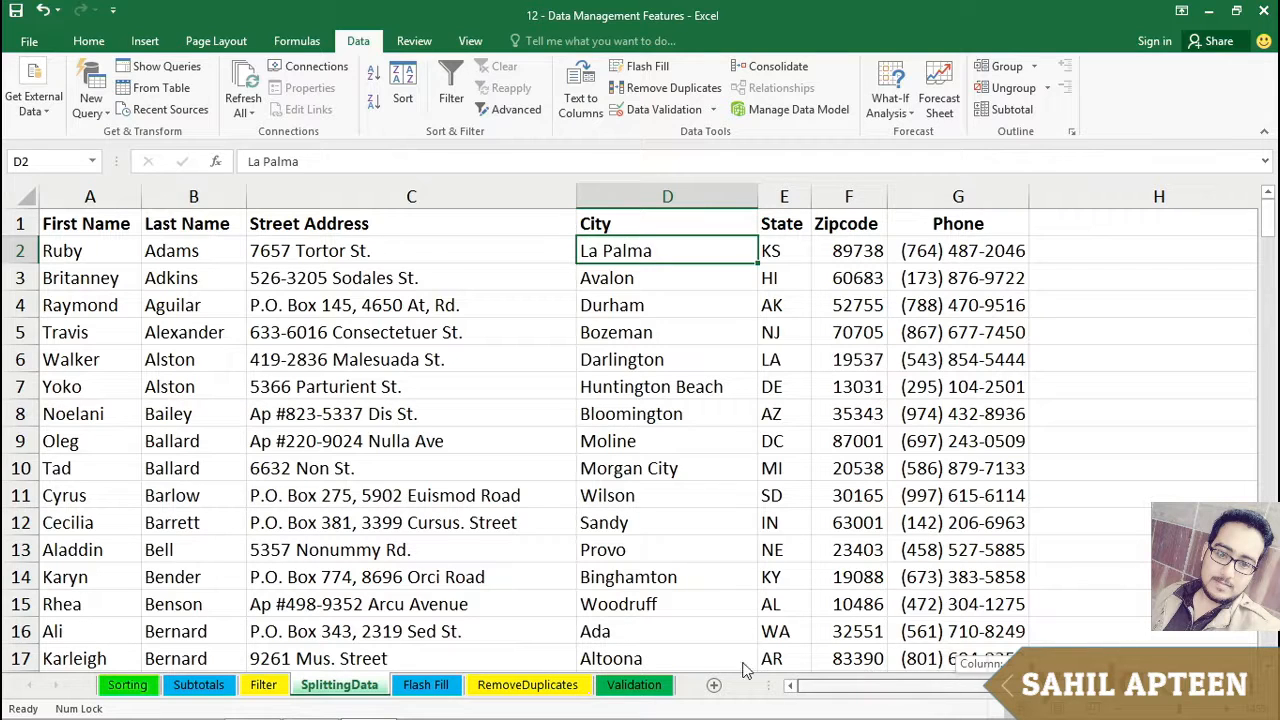
{"action": "left_click", "coordinate": [657, 282]}
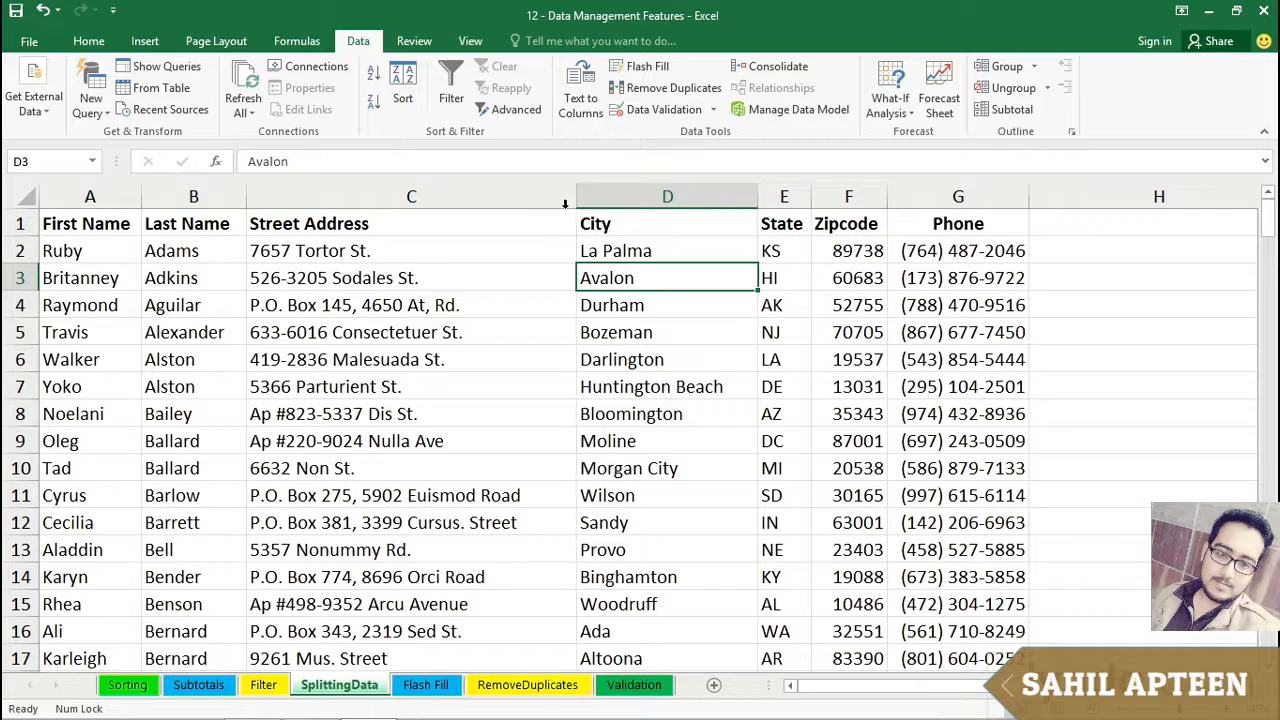
{"action": "left_click", "coordinate": [373, 77]}
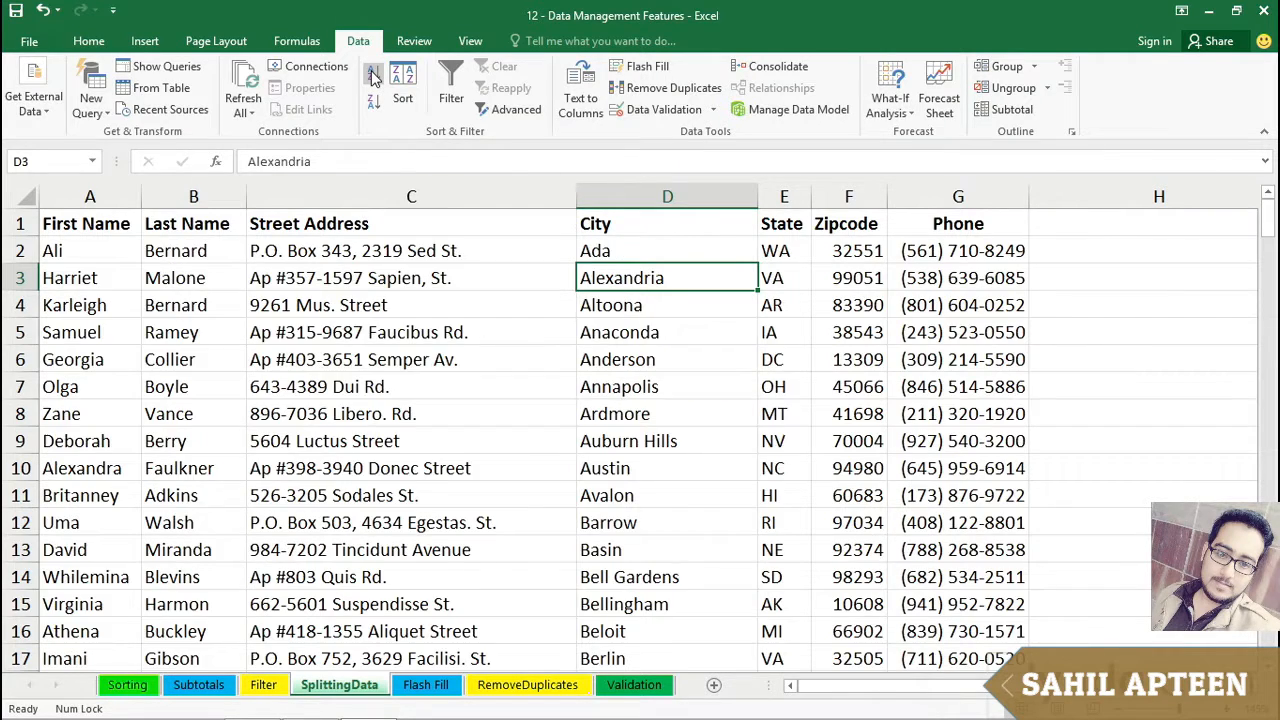
{"action": "left_click", "coordinate": [788, 302]}
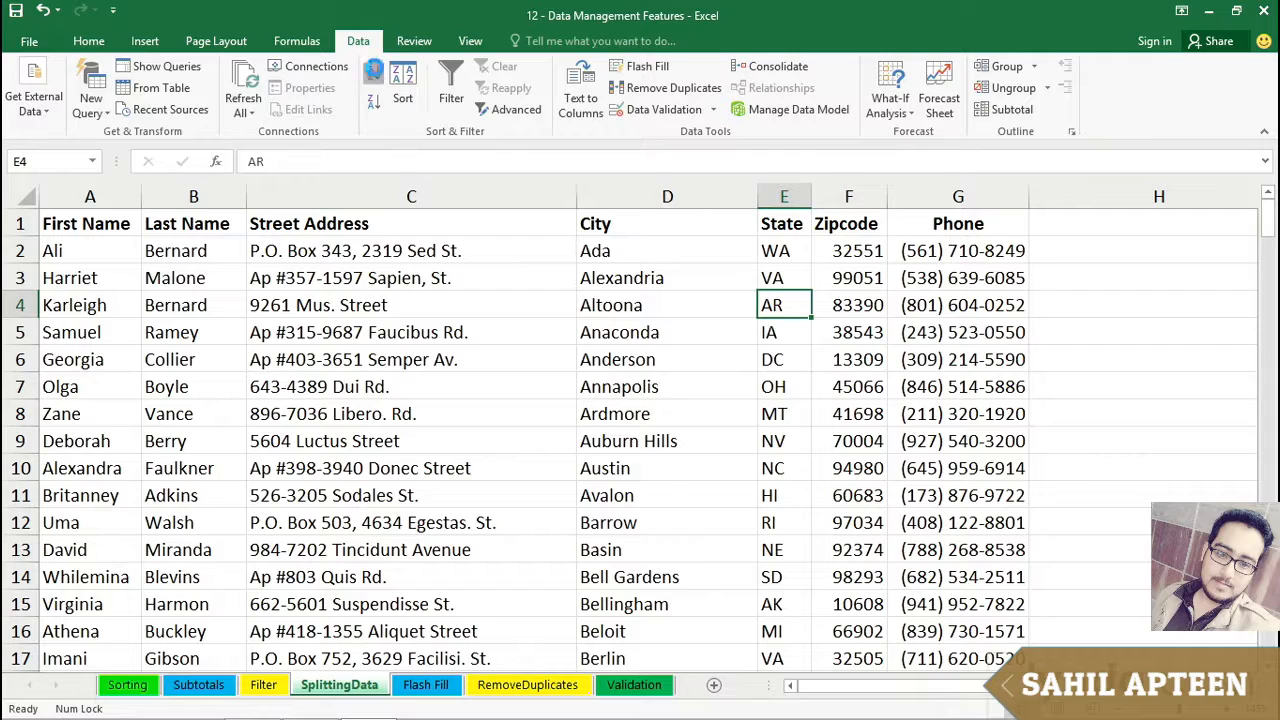
{"action": "left_click", "coordinate": [374, 72]}
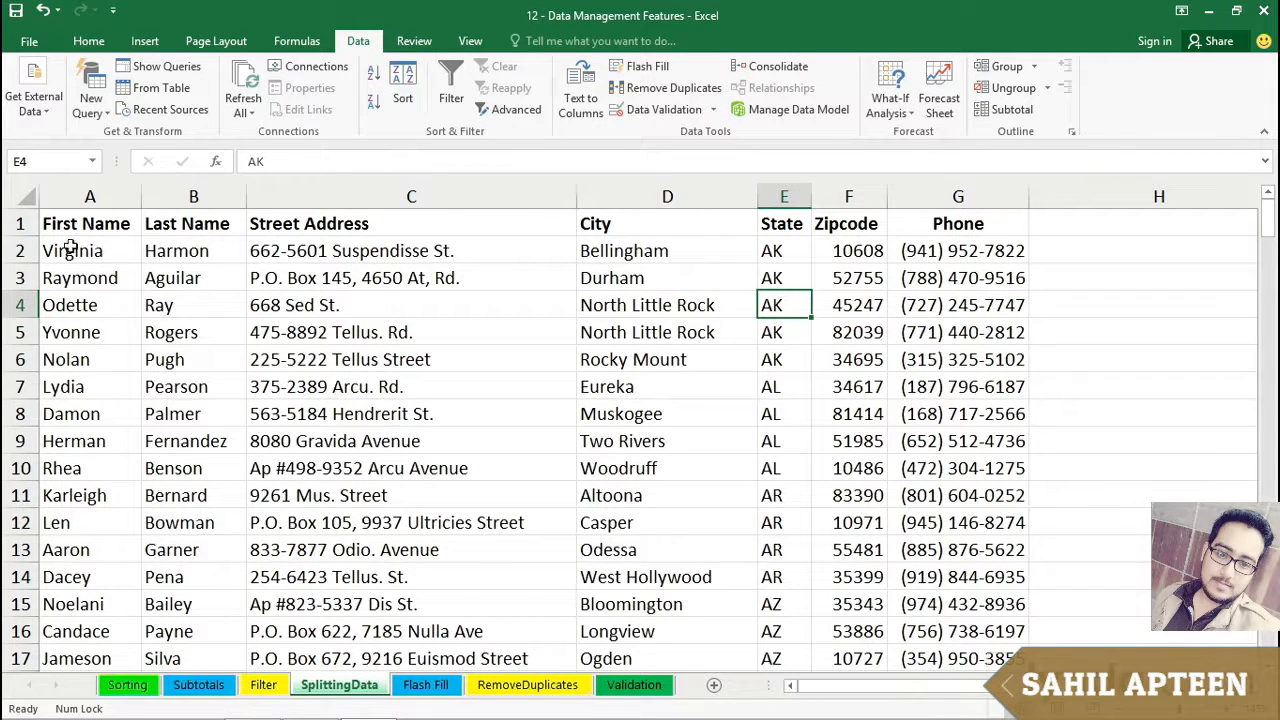
- Examine how the sorted records are grouped by state and compare their City values and column headings
{"action": "left_click", "coordinate": [20, 254]}
{"action": "left_click_drag", "start_coordinate": [20, 254], "coordinate": [22, 468]}
{"action": "left_click", "coordinate": [28, 388]}
{"action": "left_click", "coordinate": [677, 333]}
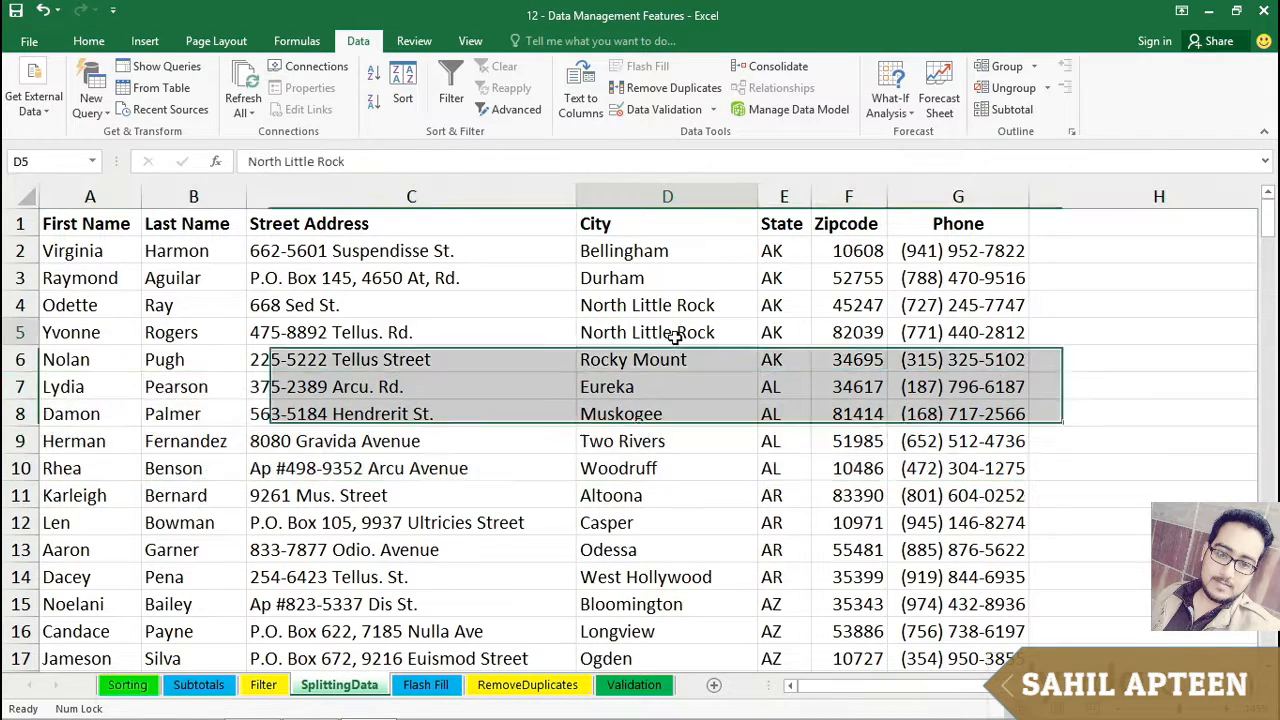
{"action": "left_click", "coordinate": [669, 294]}
{"action": "left_click", "coordinate": [668, 278]}
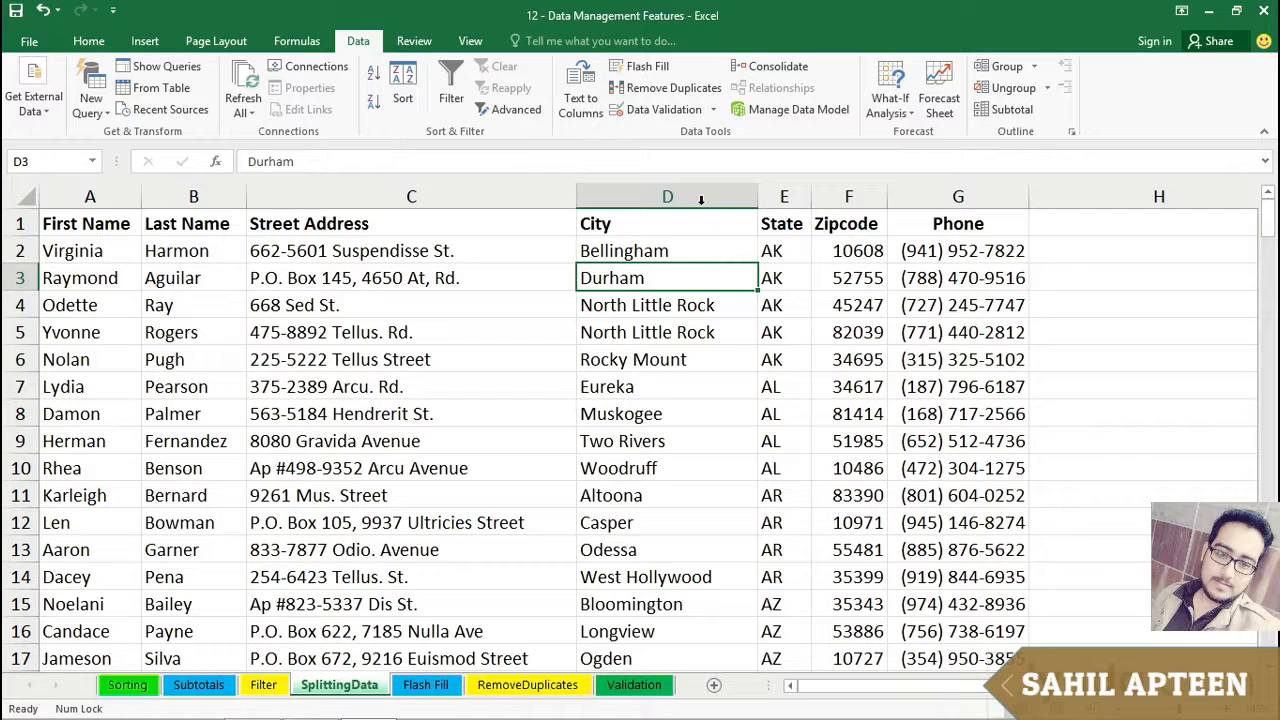
{"action": "left_click", "coordinate": [634, 224]}
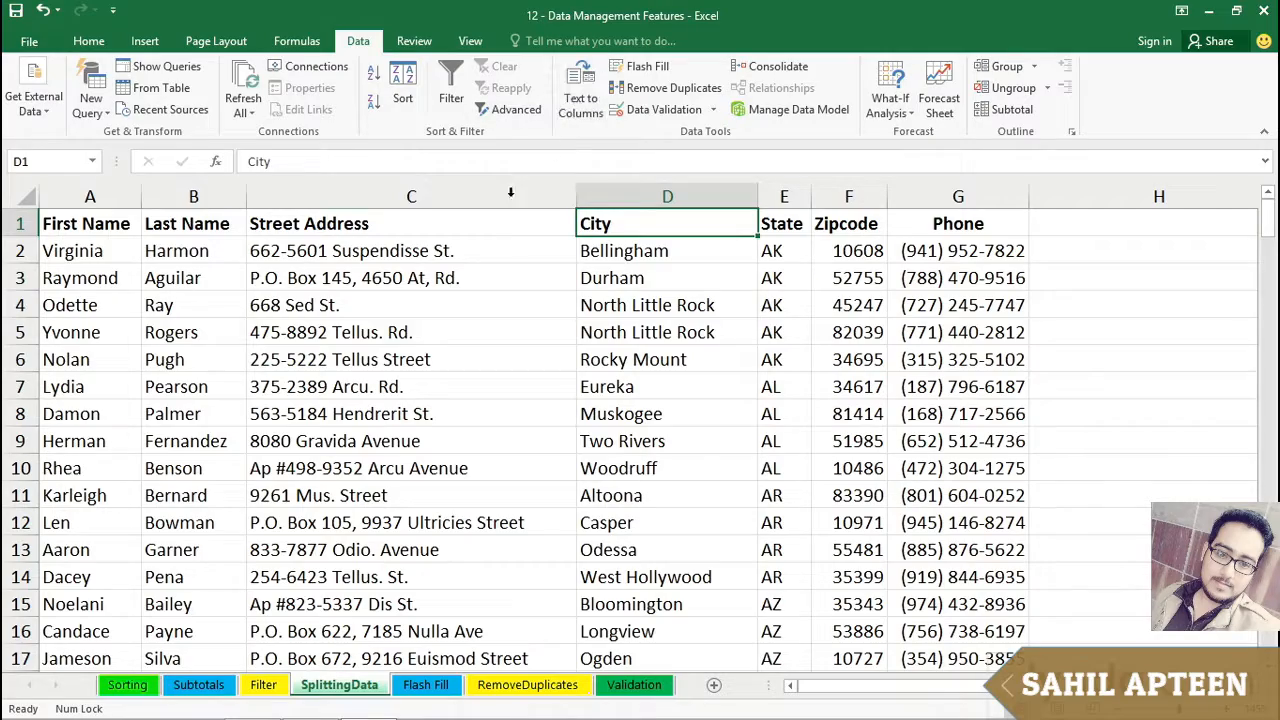
{"action": "left_click", "coordinate": [98, 218]}
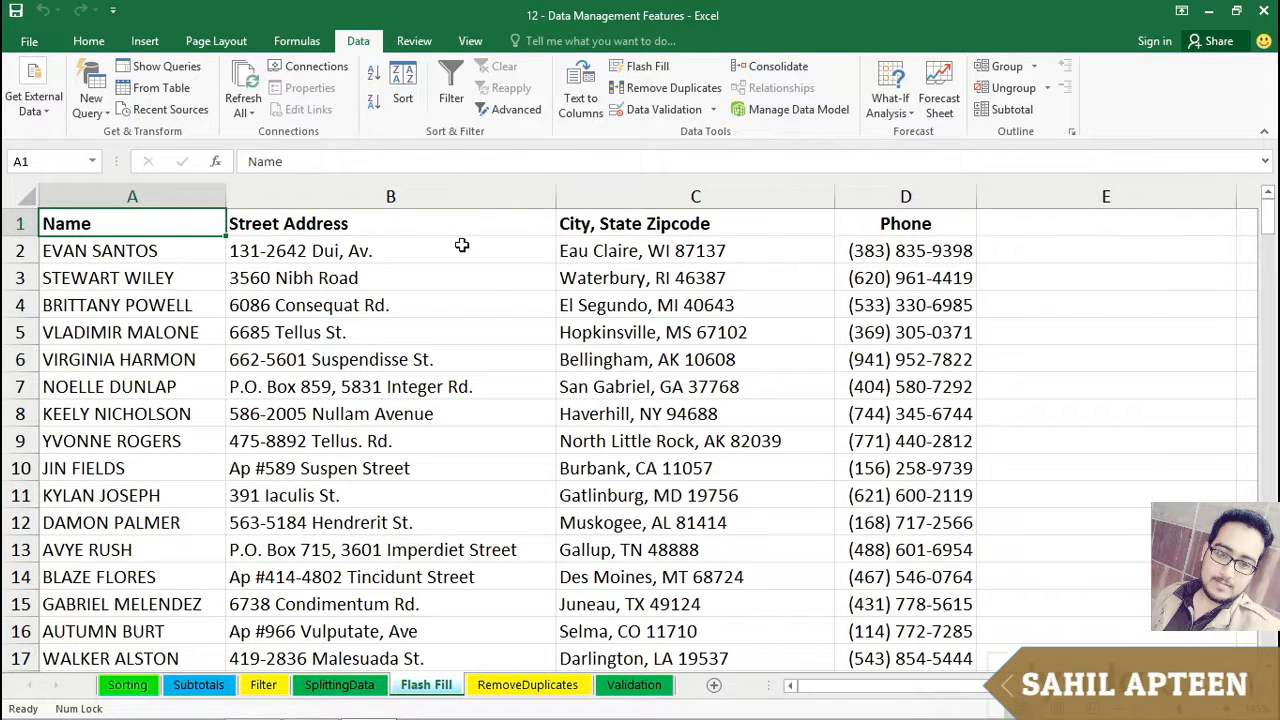
- On the Flash Fill sheet, insert a blank column between the Name and Street Address columns
{"action": "left_click", "coordinate": [398, 250]}
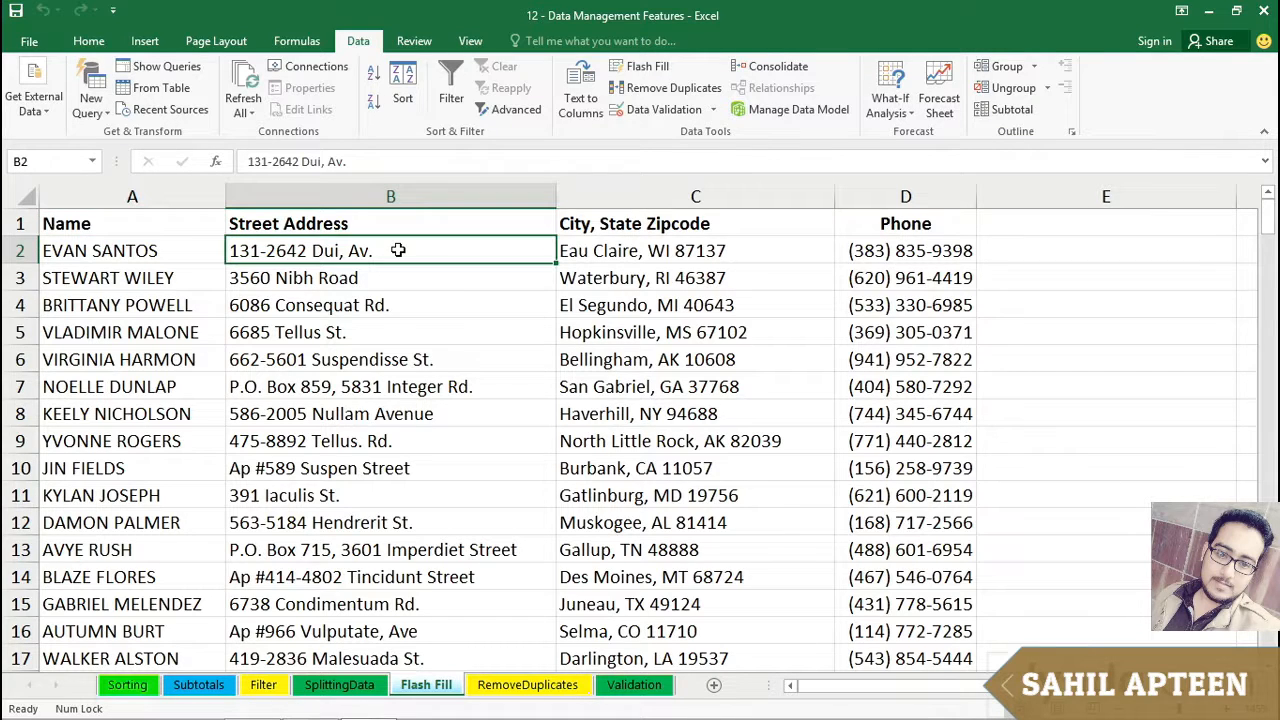
{"action": "left_click", "coordinate": [166, 251]}
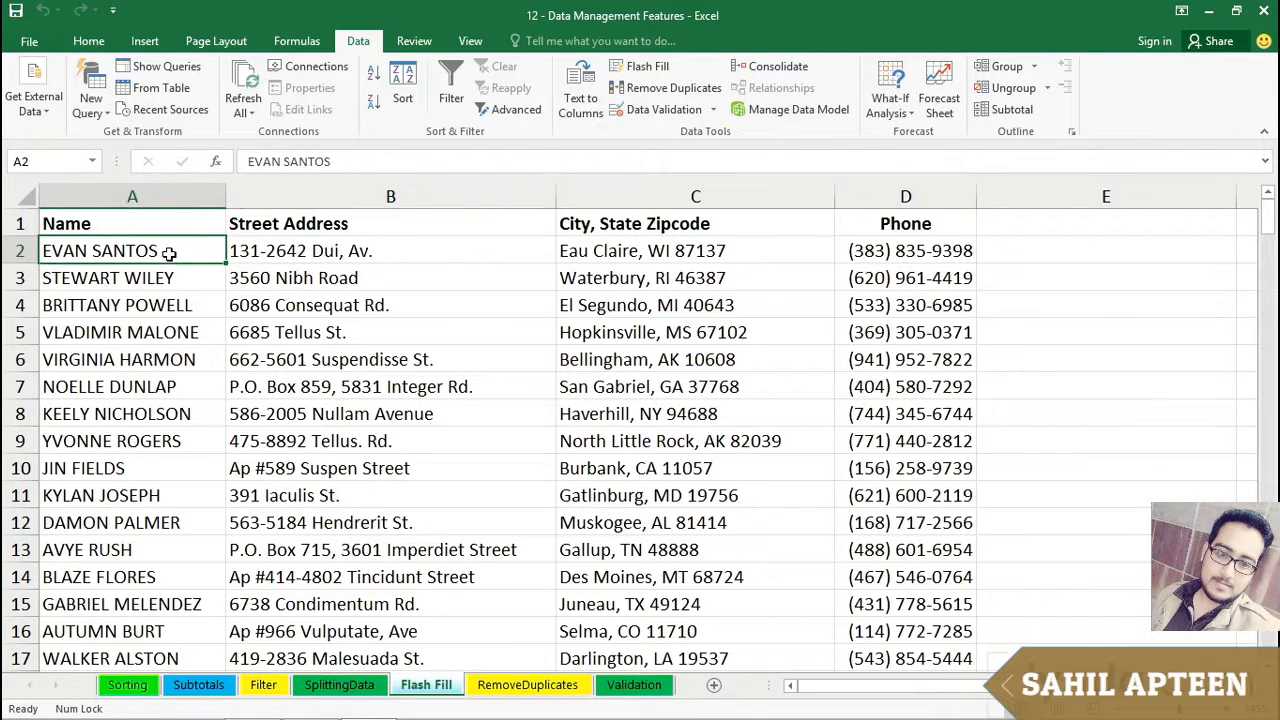
{"action": "left_click", "coordinate": [160, 360]}
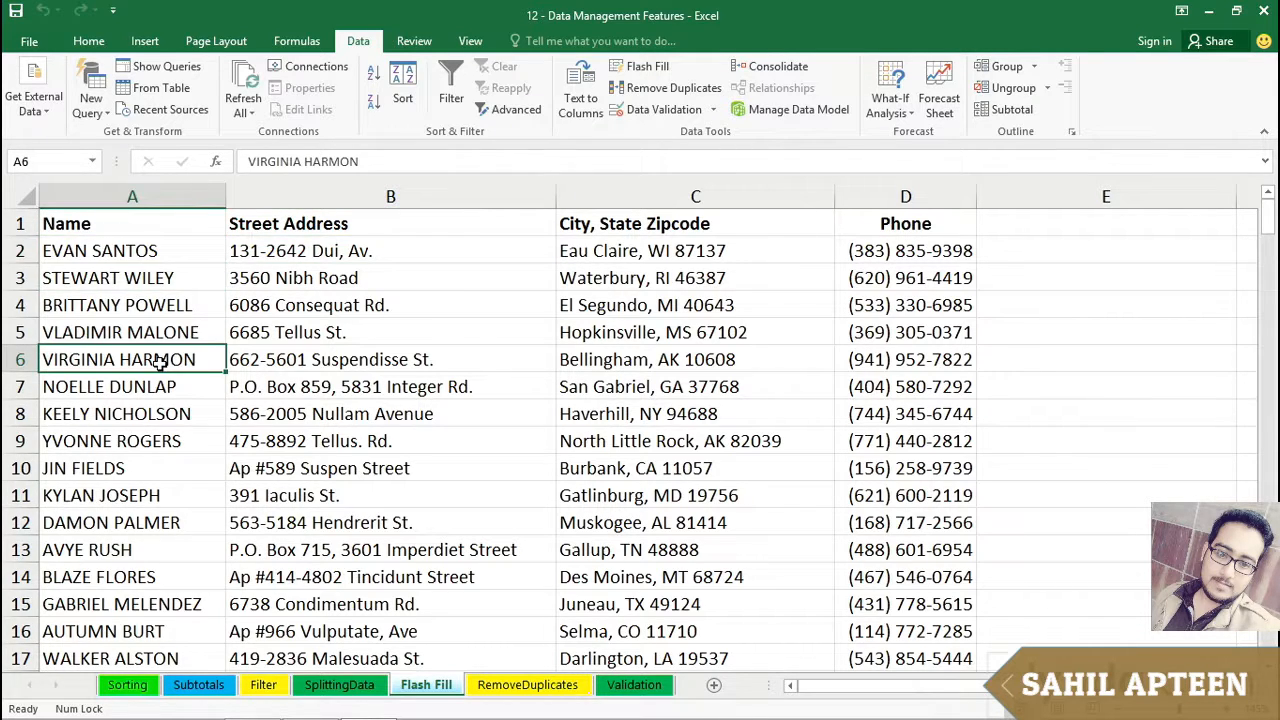
{"action": "left_click", "coordinate": [152, 253]}
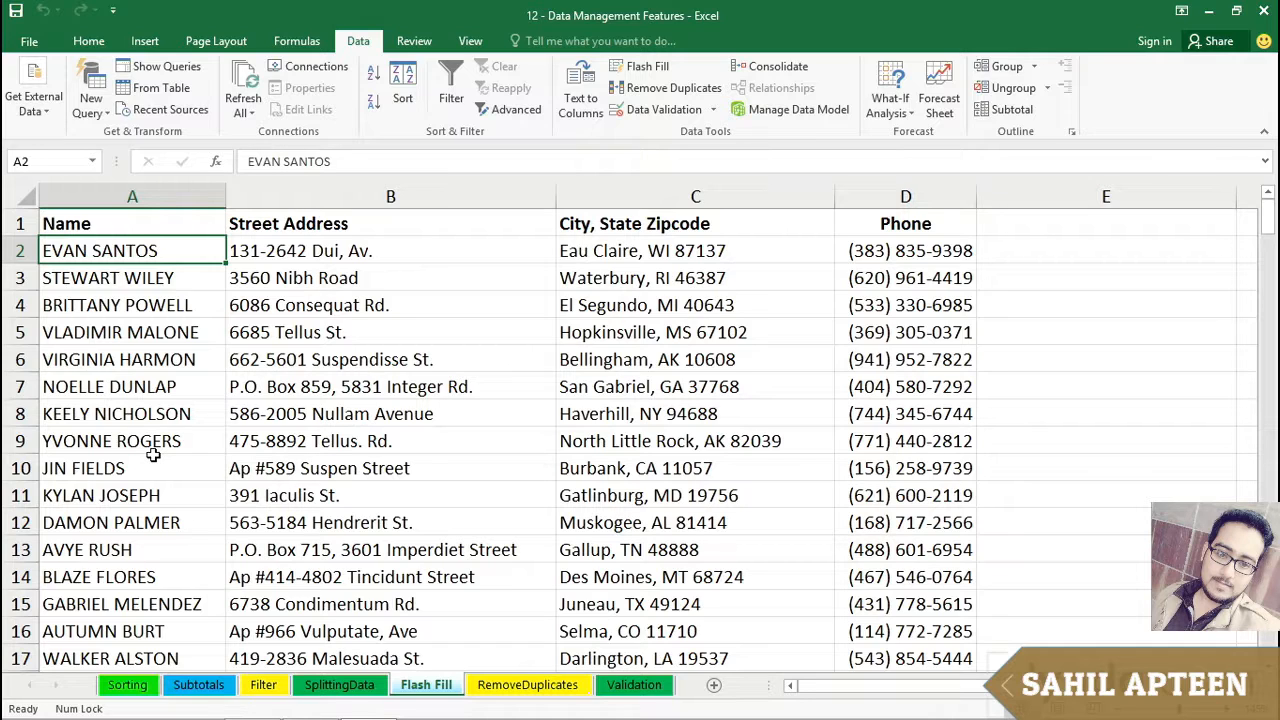
{"action": "left_click", "coordinate": [448, 197]}
{"action": "right_click", "coordinate": [450, 203]}
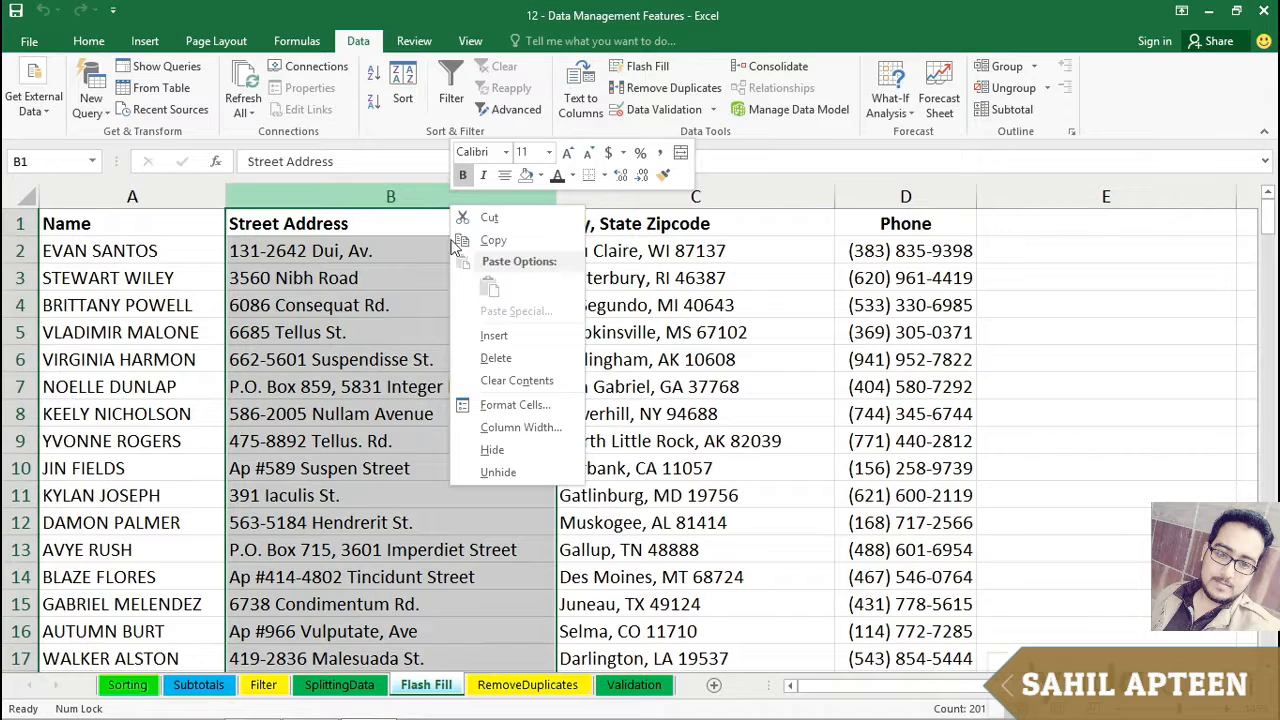
{"action": "left_click", "coordinate": [492, 336]}
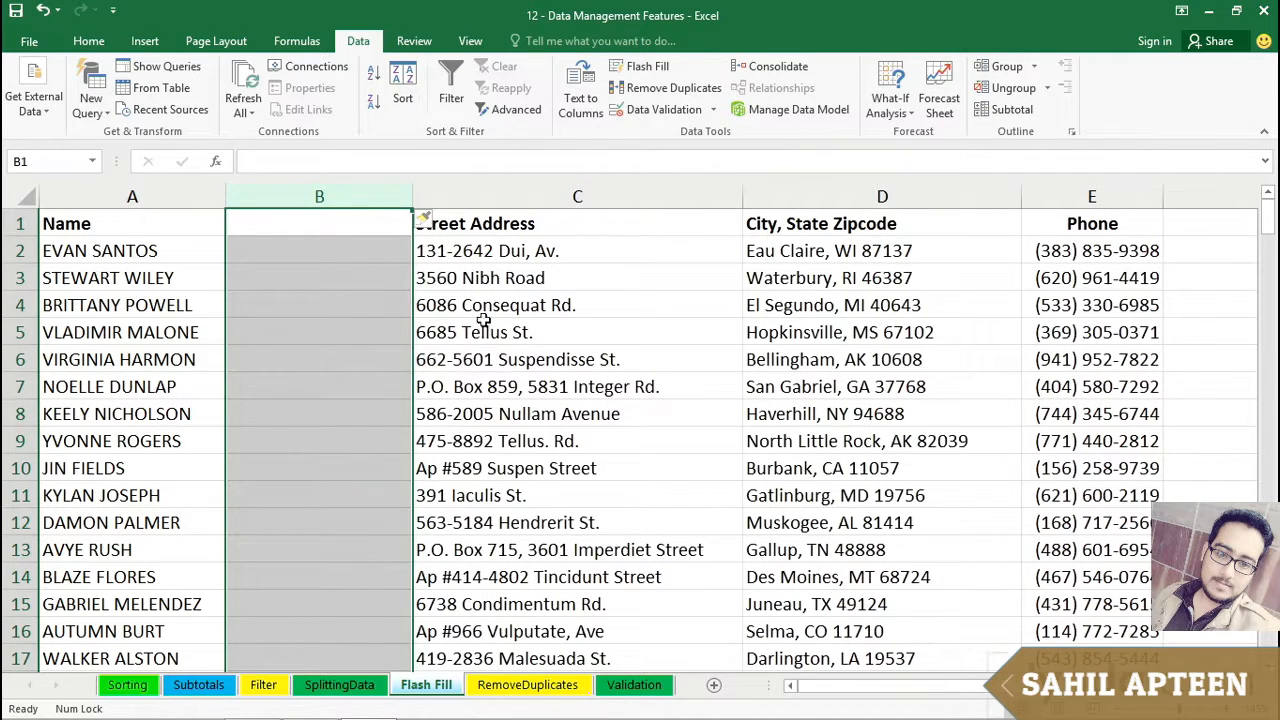
- Enter the first record's name in B2 in proper case as last name, comma, first name
{"action": "left_click", "coordinate": [309, 251]}
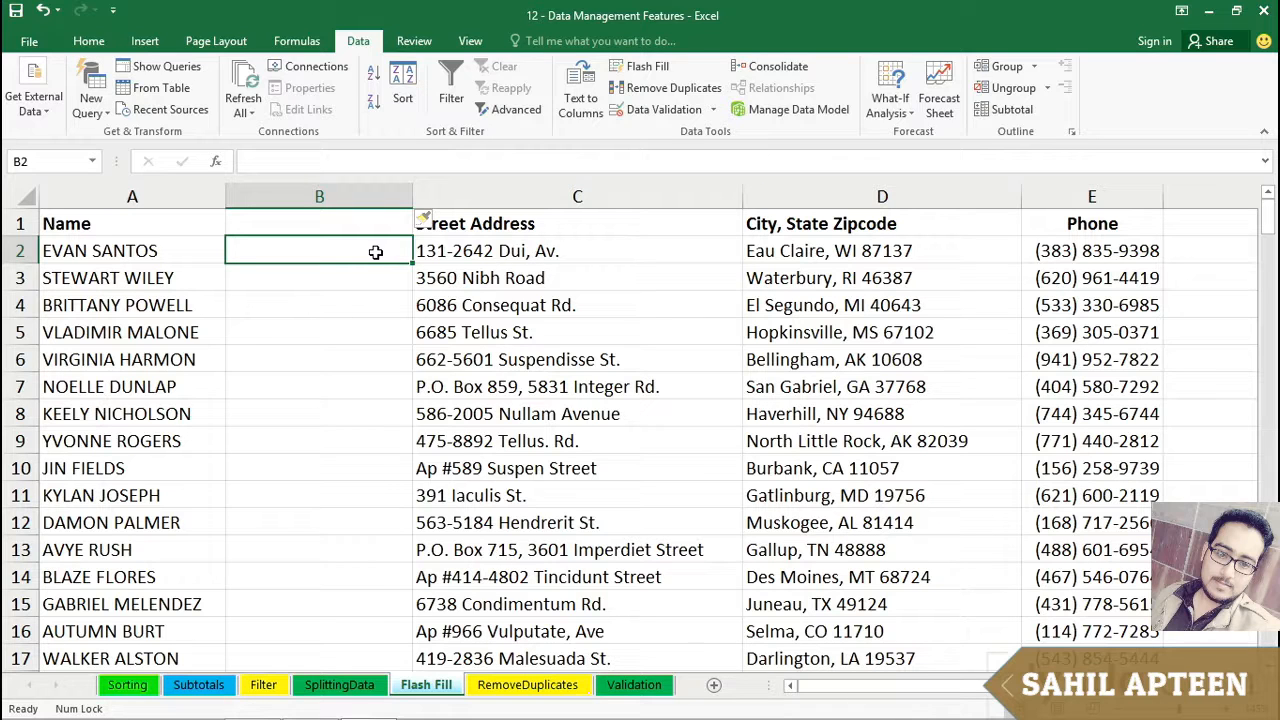
{"action": "type", "text": "San"}
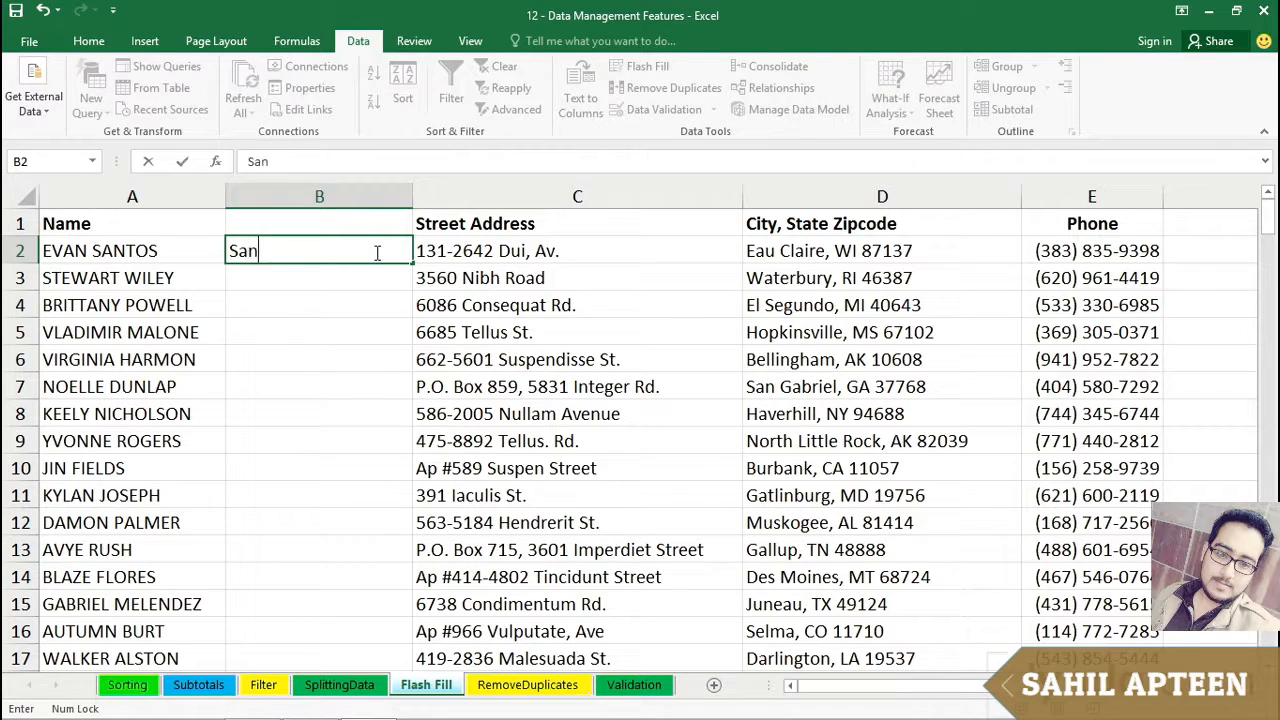
{"action": "type", "text": "tos, Evan"}
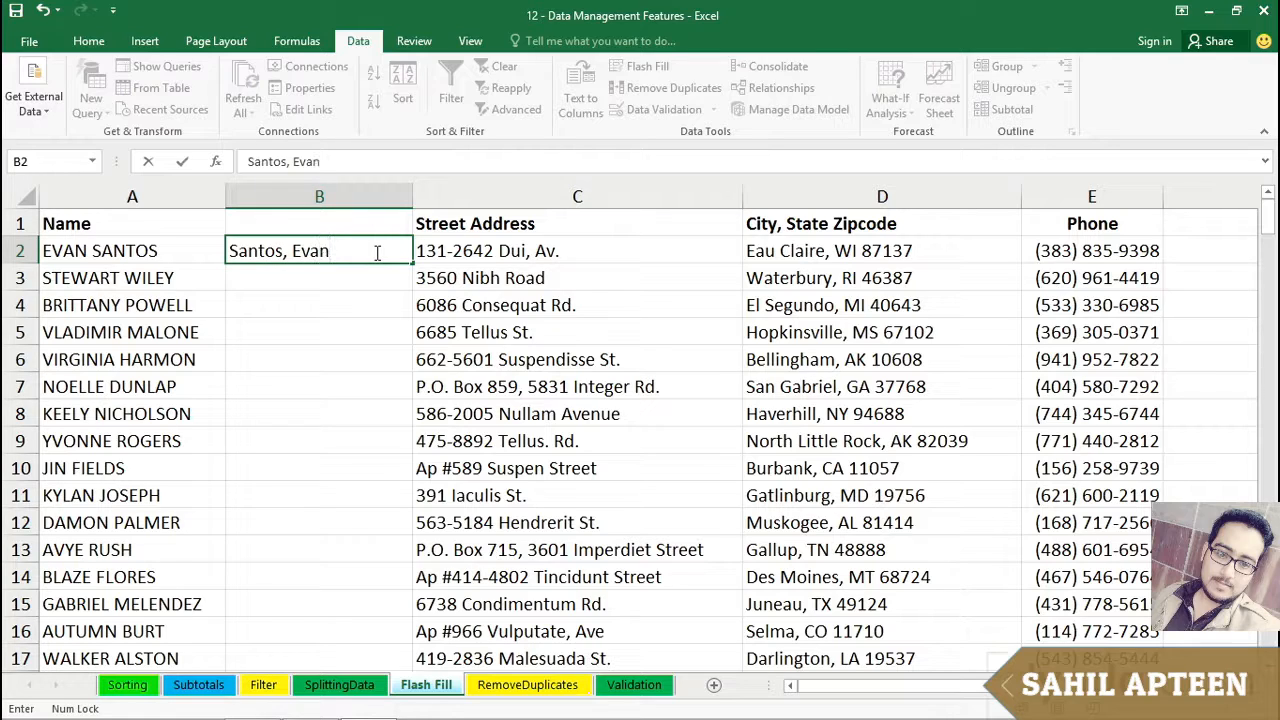
{"action": "key", "text": "Return"}
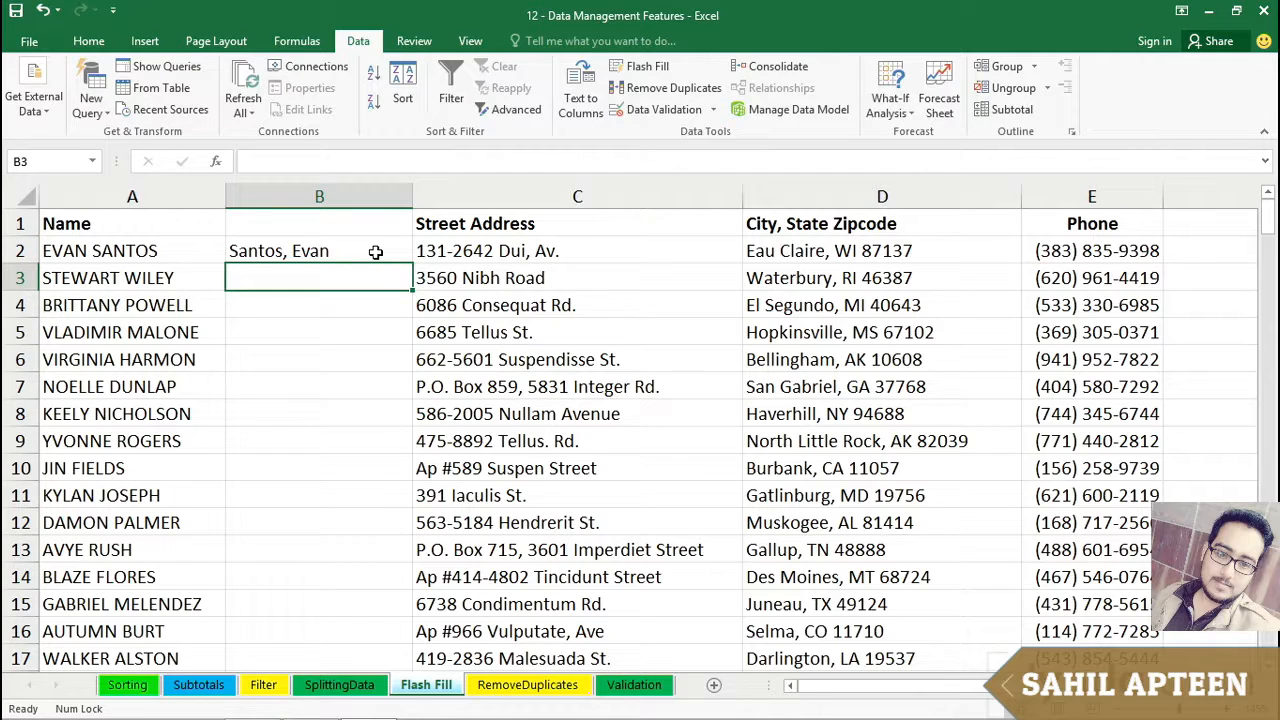
- Start the second record's name in B3 in the same format, accept the suggested Flash Fill for column B, and undo that fill
{"action": "type", "text": "Wiley, Stewart"}
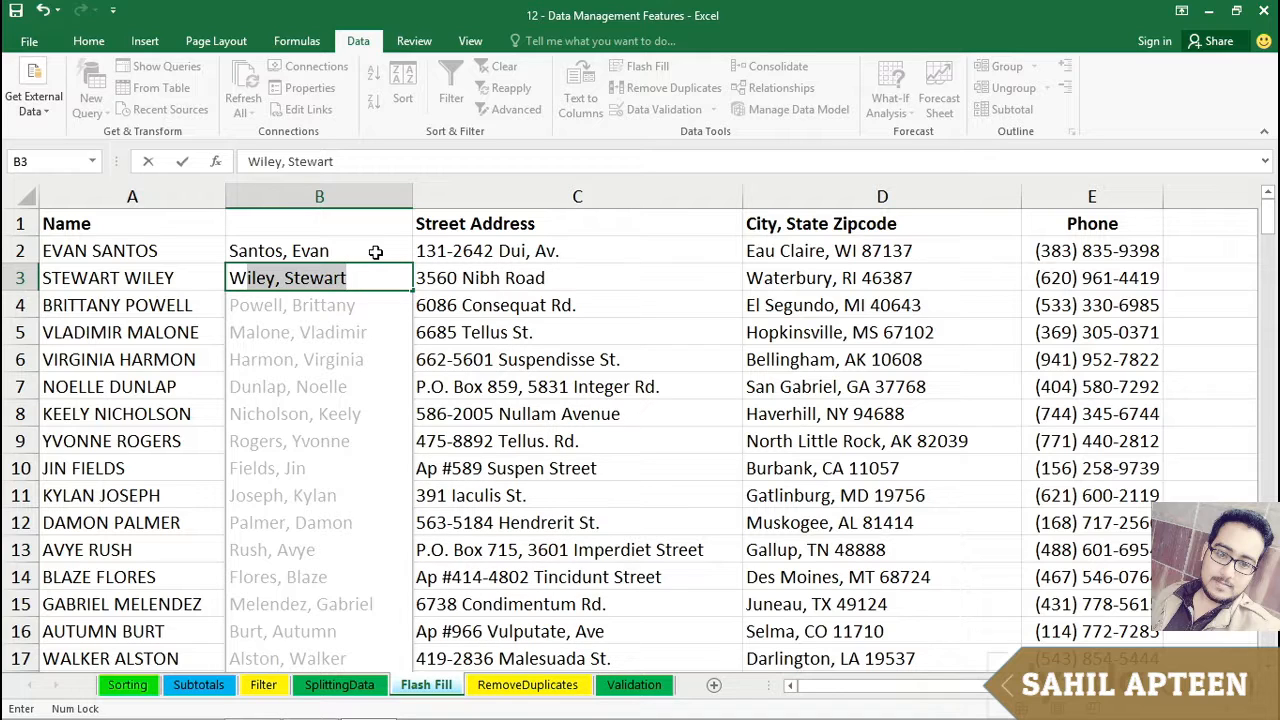
{"action": "key", "text": "Return"}
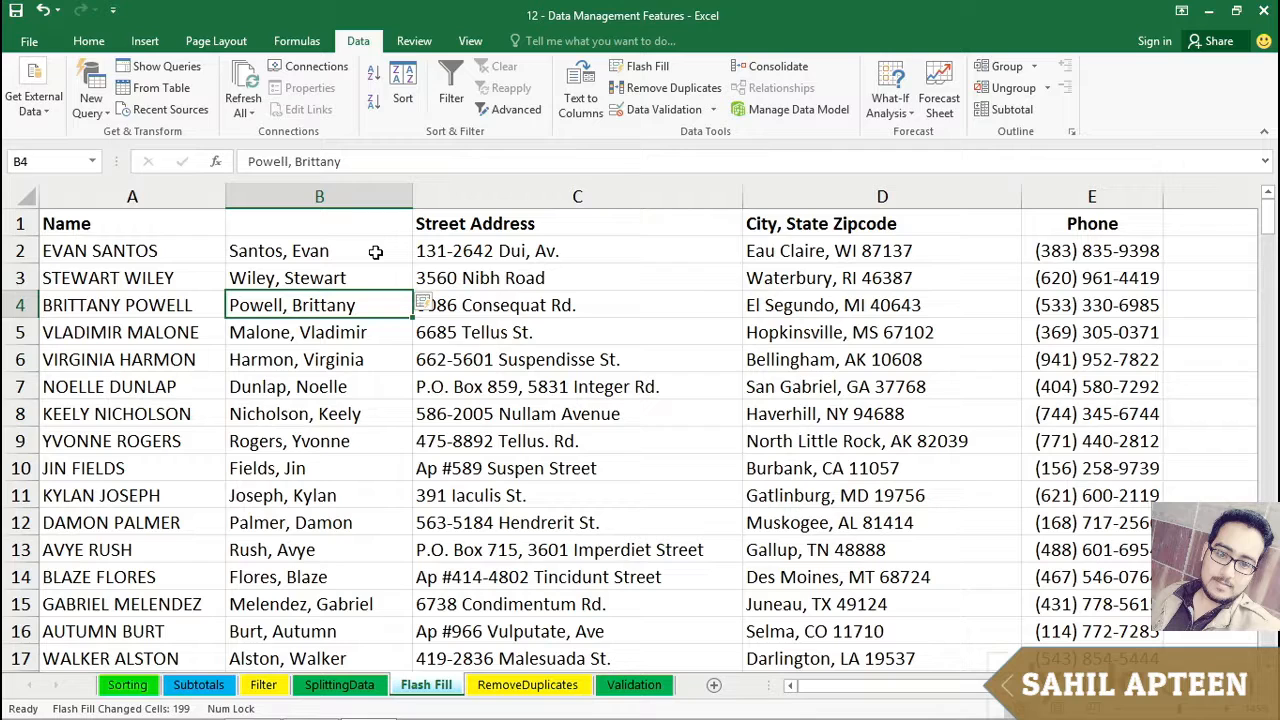
{"action": "key", "text": "ctrl+z"}
{"action": "key", "text": "ctrl+z"}
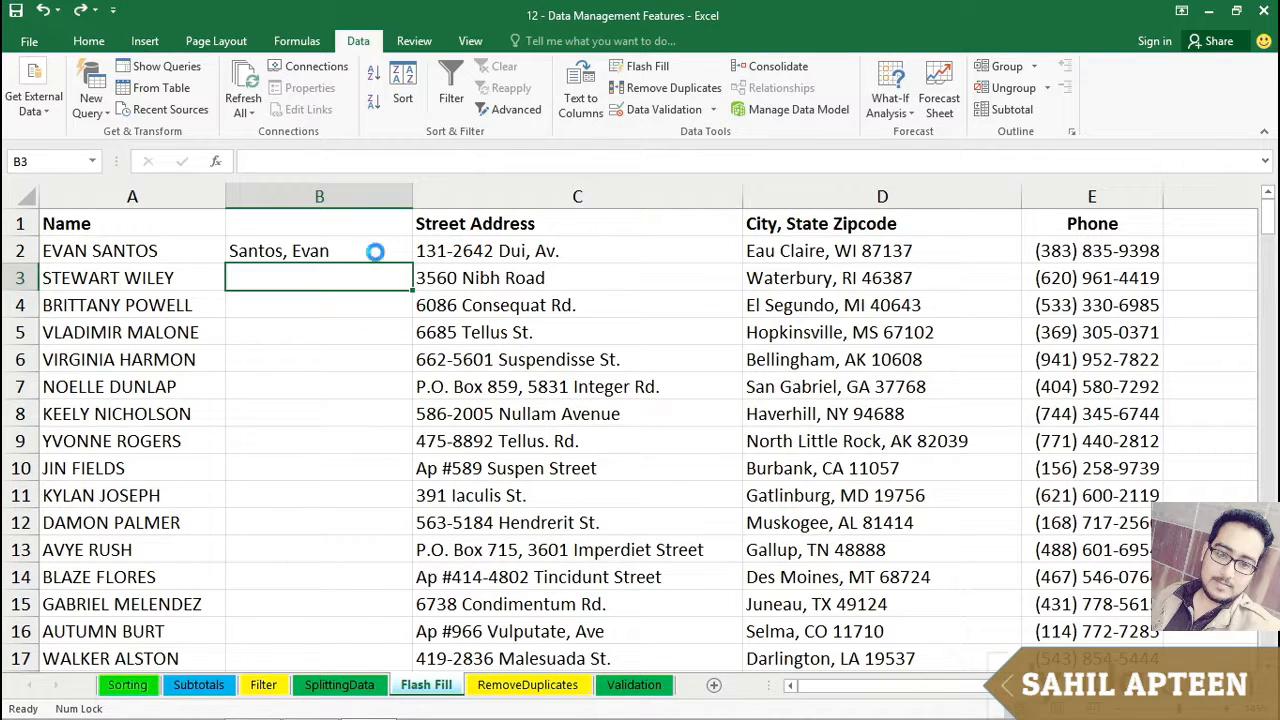
{"action": "key", "text": "ctrl+z"}
{"action": "key", "text": "ctrl+y"}
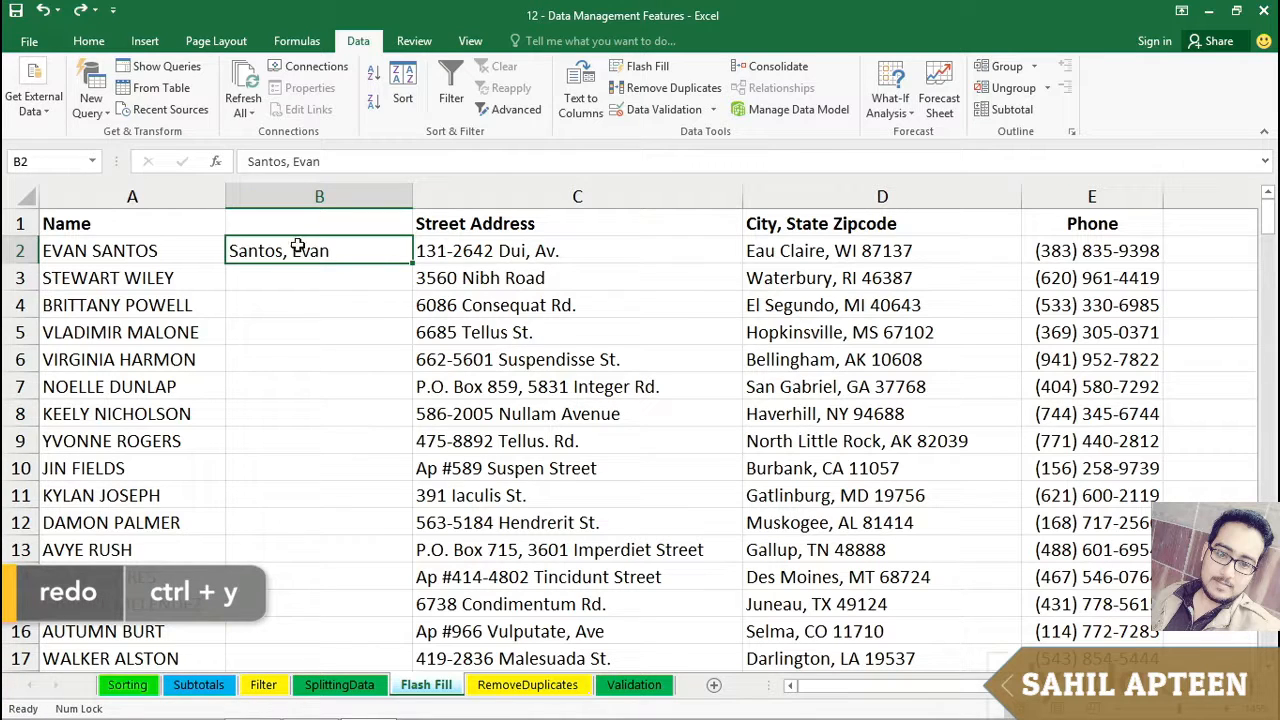
- Run Flash Fill from B2 to fill column B with all names in last name, first name format, and check the header cell
{"action": "left_click", "coordinate": [369, 297]}
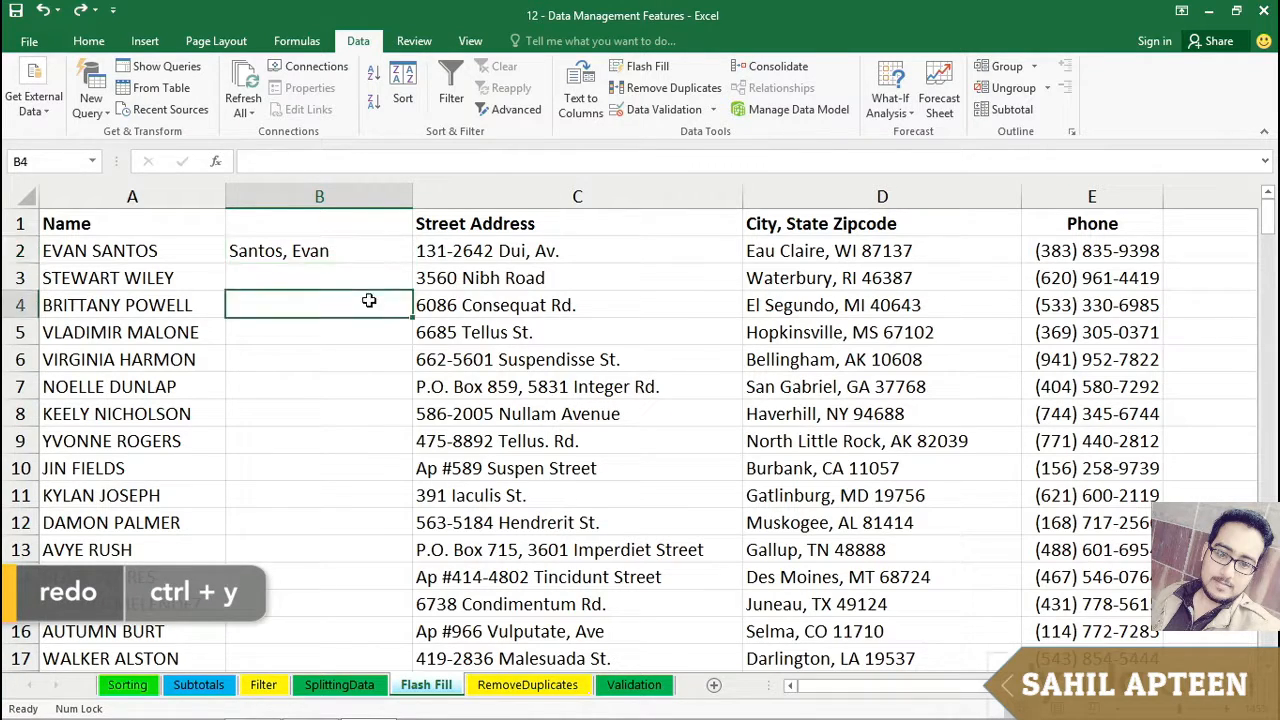
{"action": "left_click", "coordinate": [369, 251]}
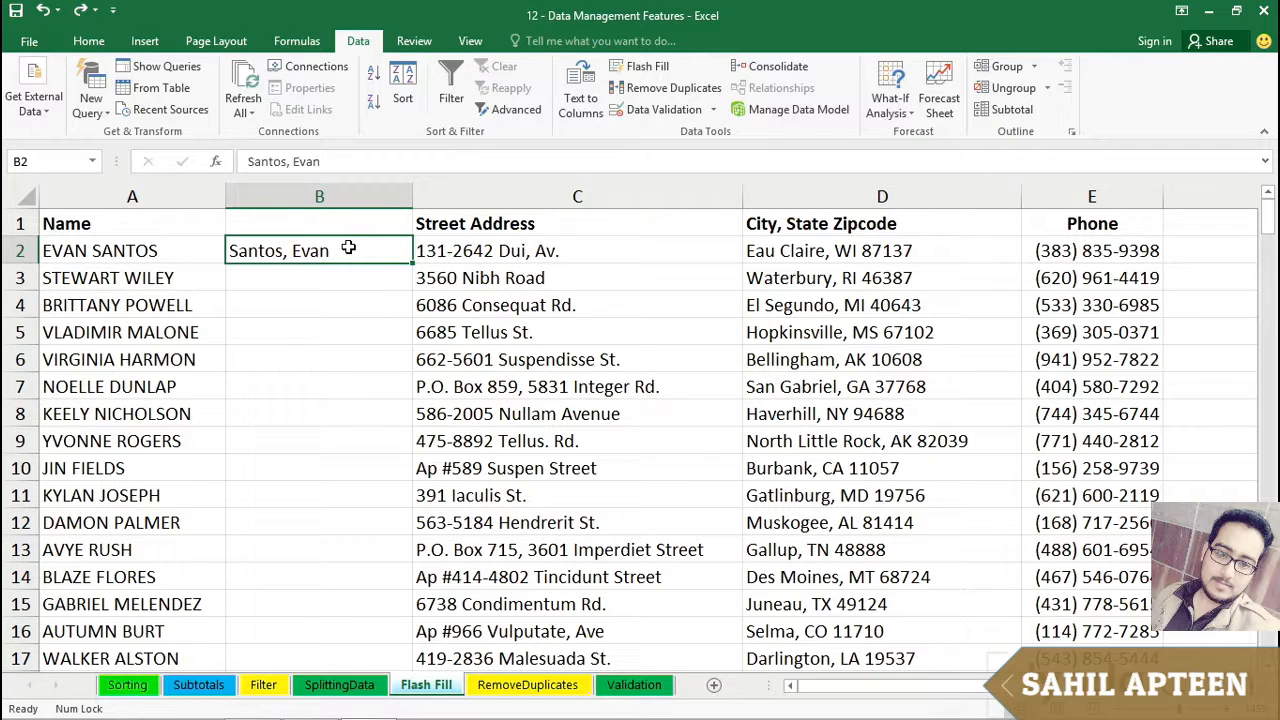
{"action": "left_click", "coordinate": [647, 68]}
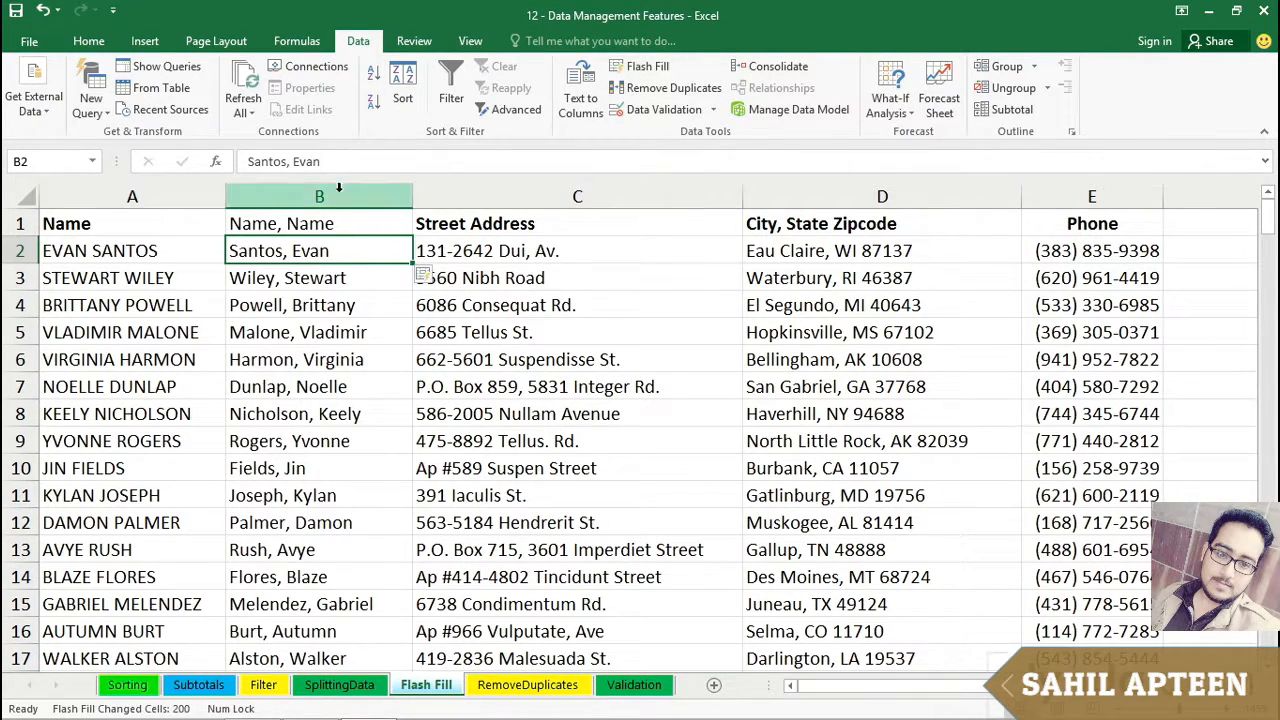
{"action": "left_click", "coordinate": [319, 224]}
{"action": "left_click", "coordinate": [178, 214]}
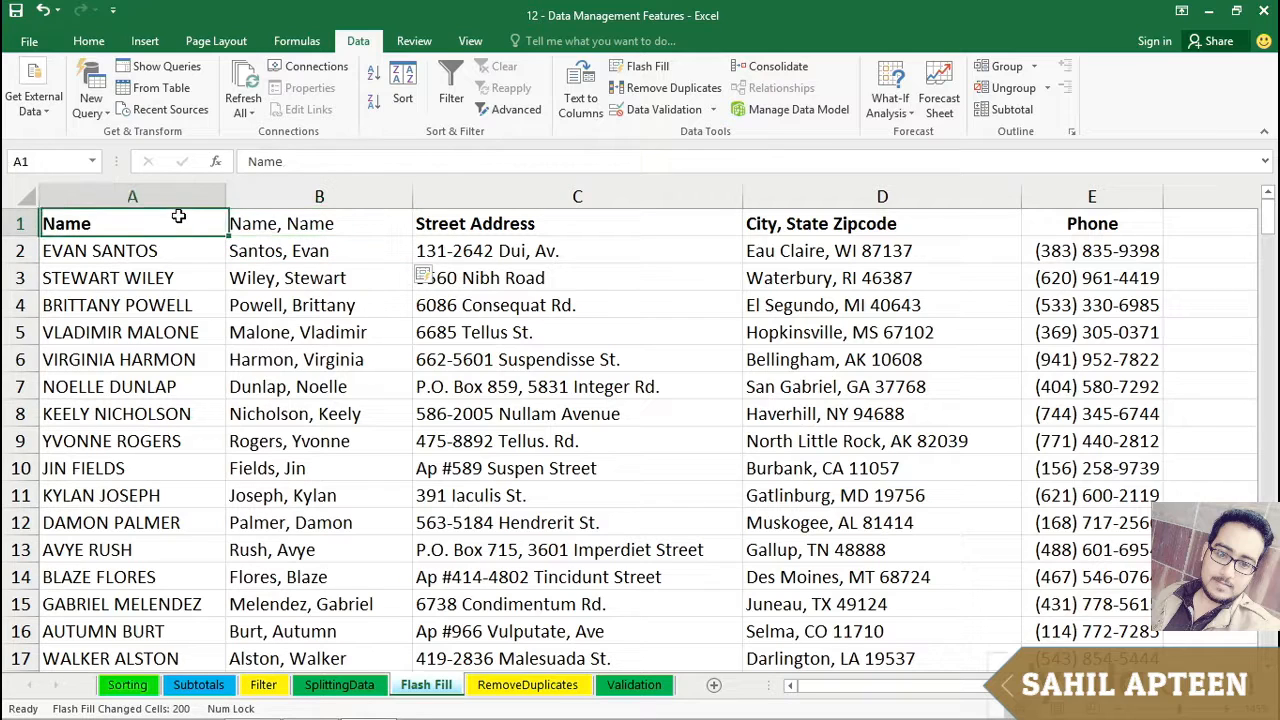
{"action": "left_click", "coordinate": [291, 251]}
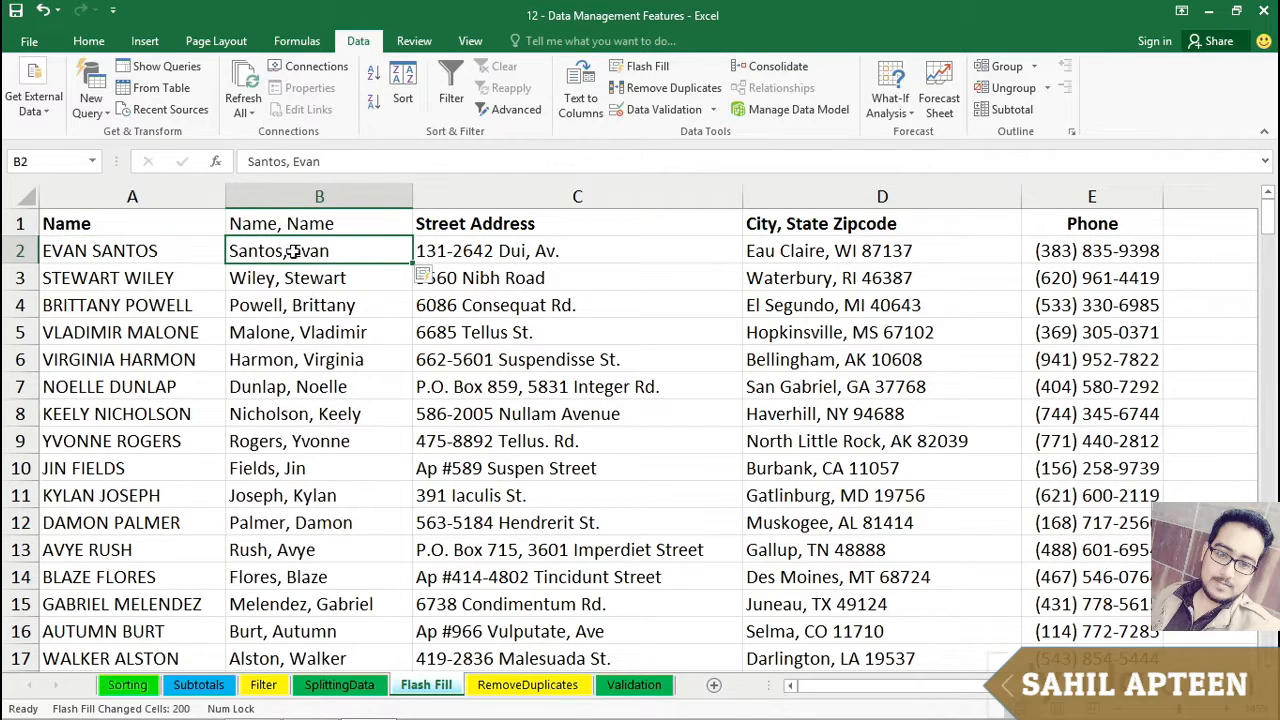
- Compare the reformatted names in column B with the original full names in column A across the first several records
{"action": "left_click", "coordinate": [328, 350]}
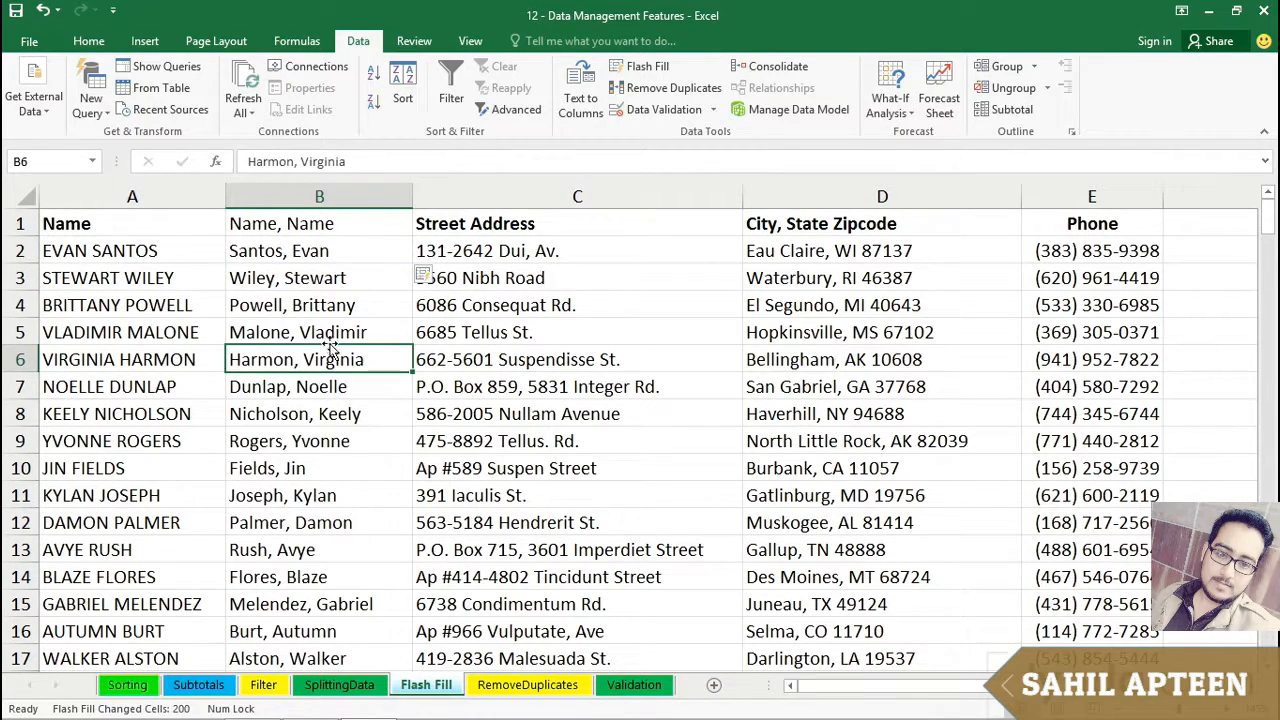
{"action": "left_click", "coordinate": [121, 278]}
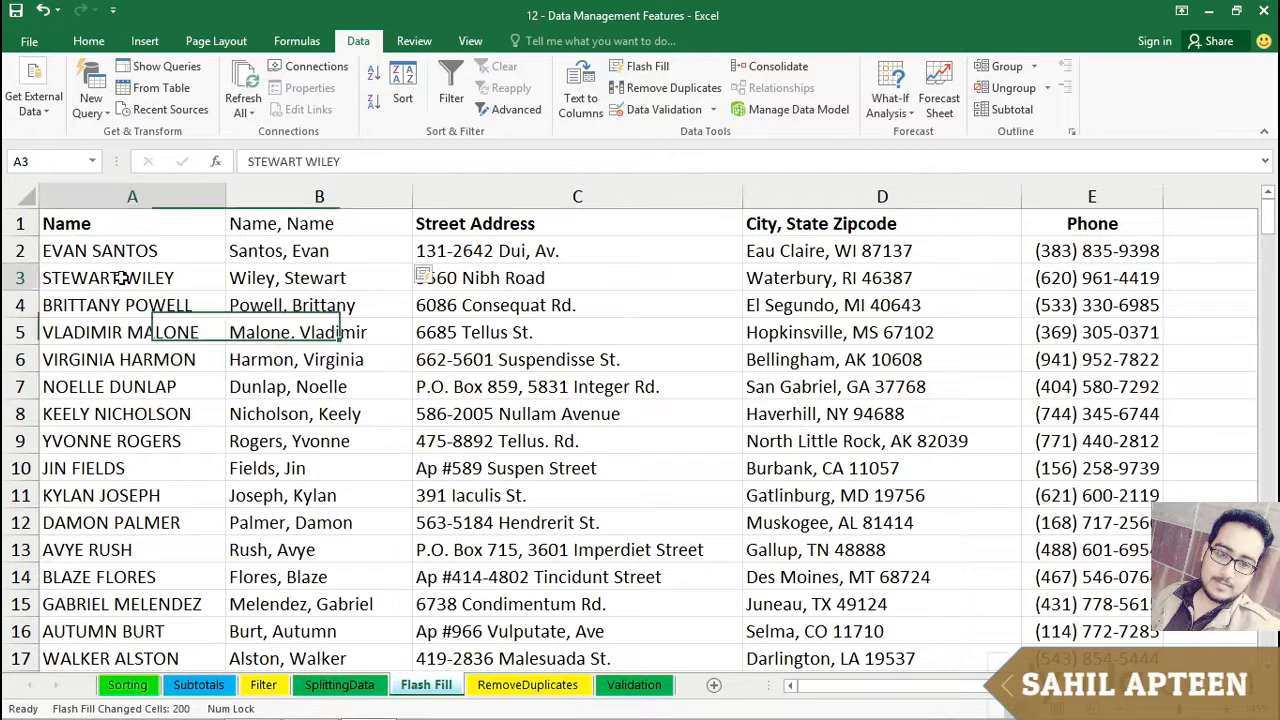
{"action": "left_click", "coordinate": [131, 305]}
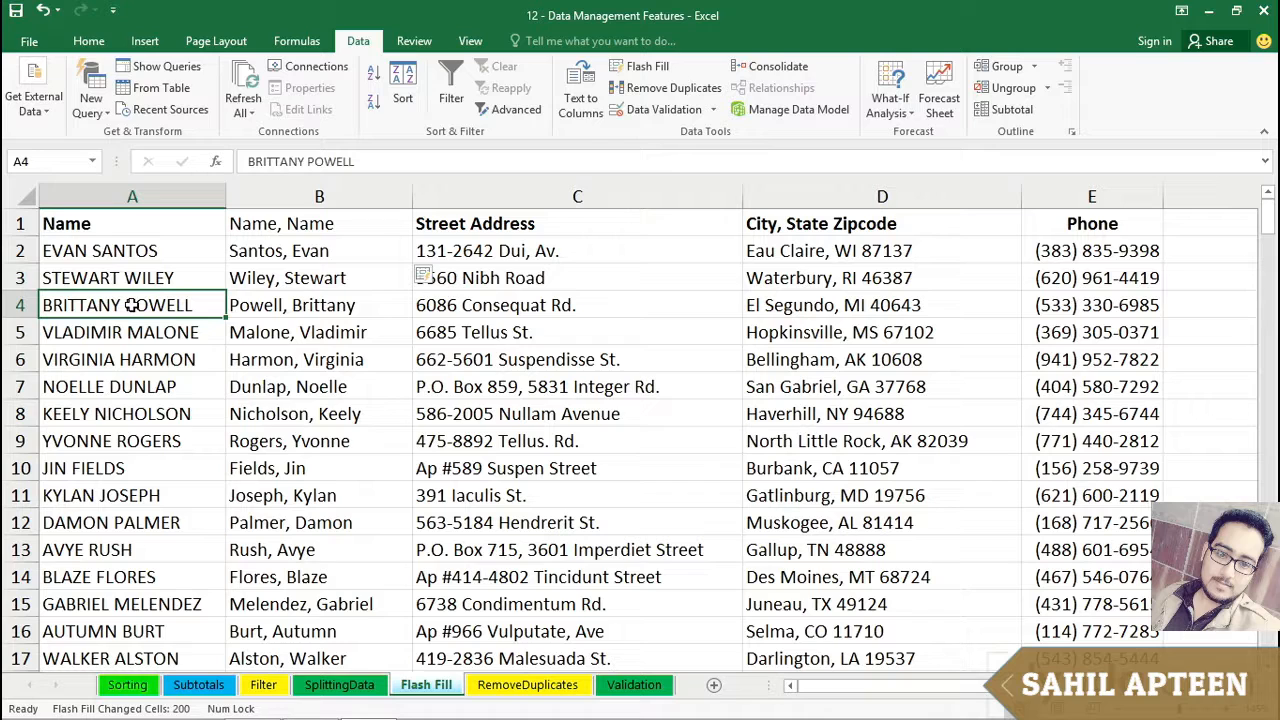
{"action": "left_click", "coordinate": [134, 332]}
{"action": "left_click", "coordinate": [134, 356]}
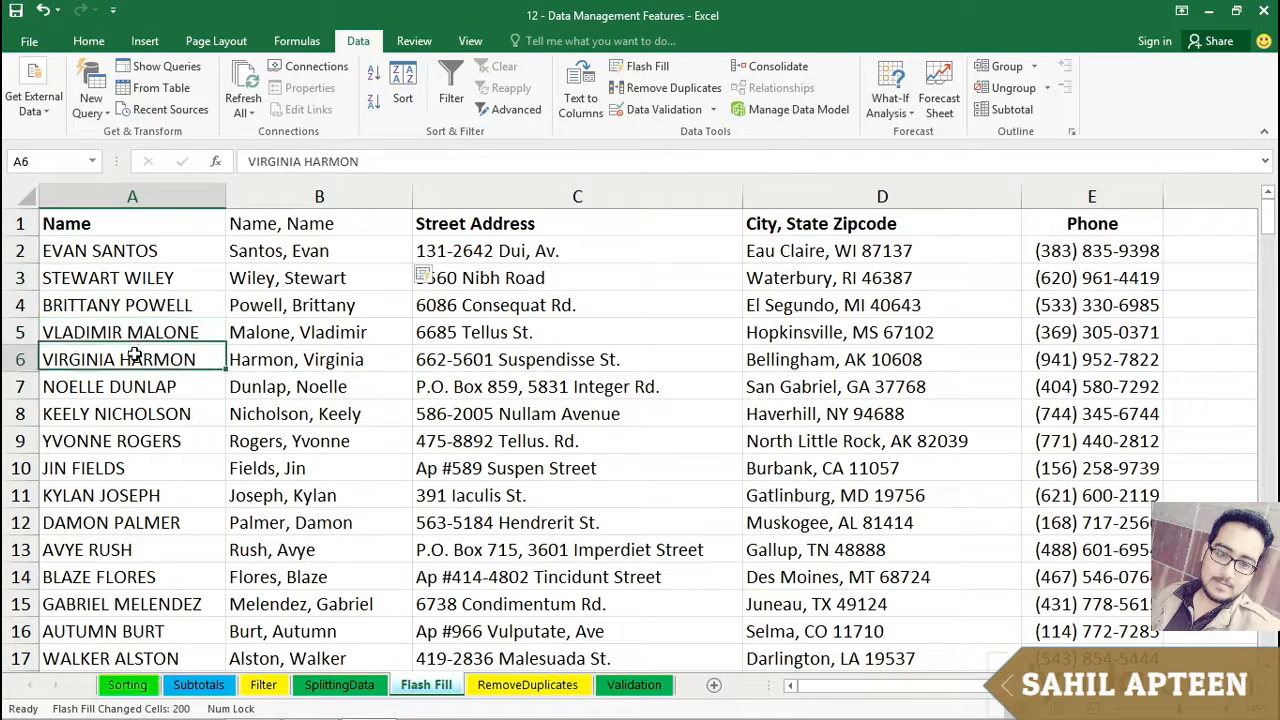
{"action": "left_click", "coordinate": [131, 381]}
{"action": "left_click", "coordinate": [270, 258]}
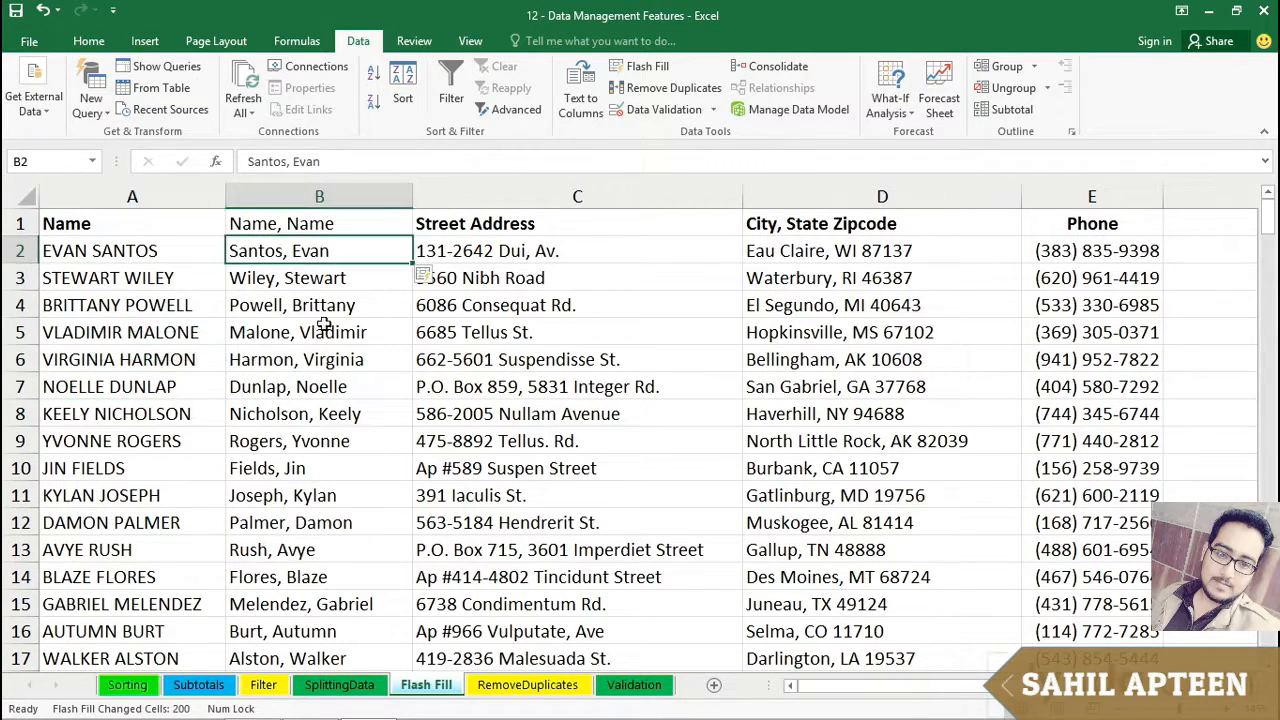
{"action": "left_click", "coordinate": [347, 279]}
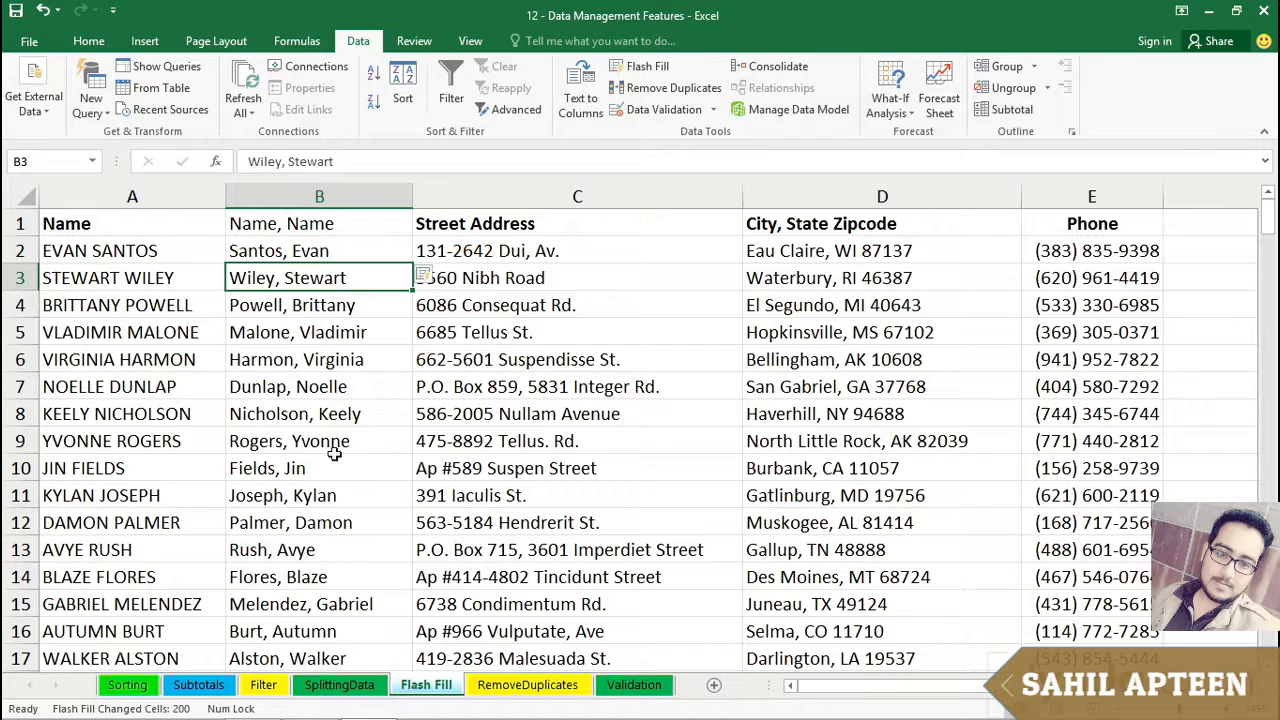
{"action": "left_click", "coordinate": [346, 249]}
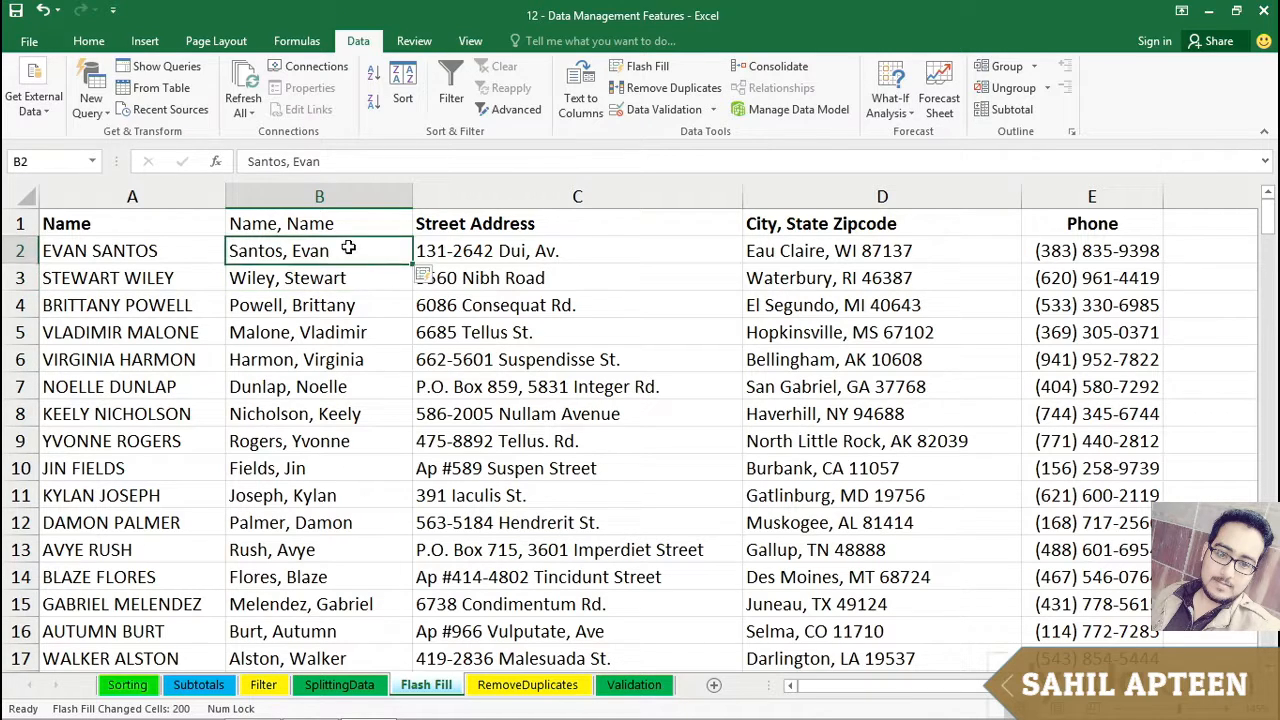
{"action": "left_click", "coordinate": [345, 270]}
{"action": "left_click", "coordinate": [330, 305]}
{"action": "left_click", "coordinate": [334, 357]}
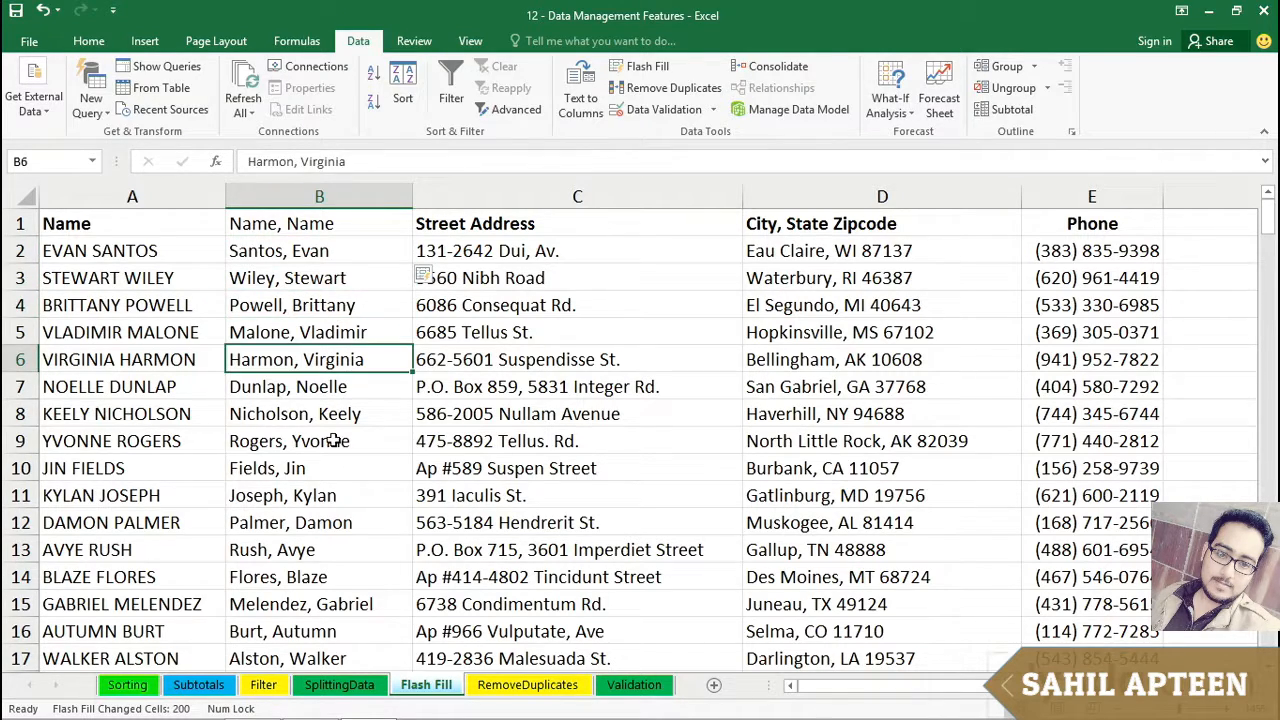
{"action": "left_click", "coordinate": [300, 258]}
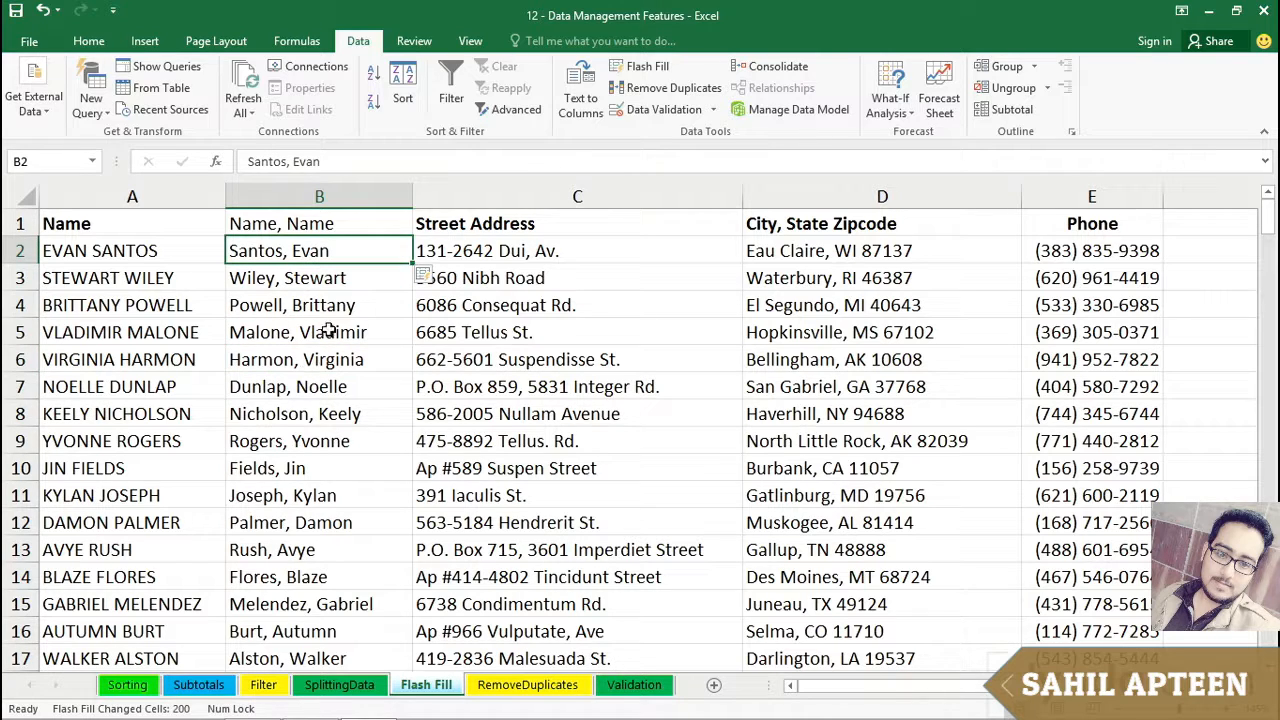
- Insert a blank column between the City, State Zipcode and Phone columns
{"action": "left_click", "coordinate": [845, 250]}
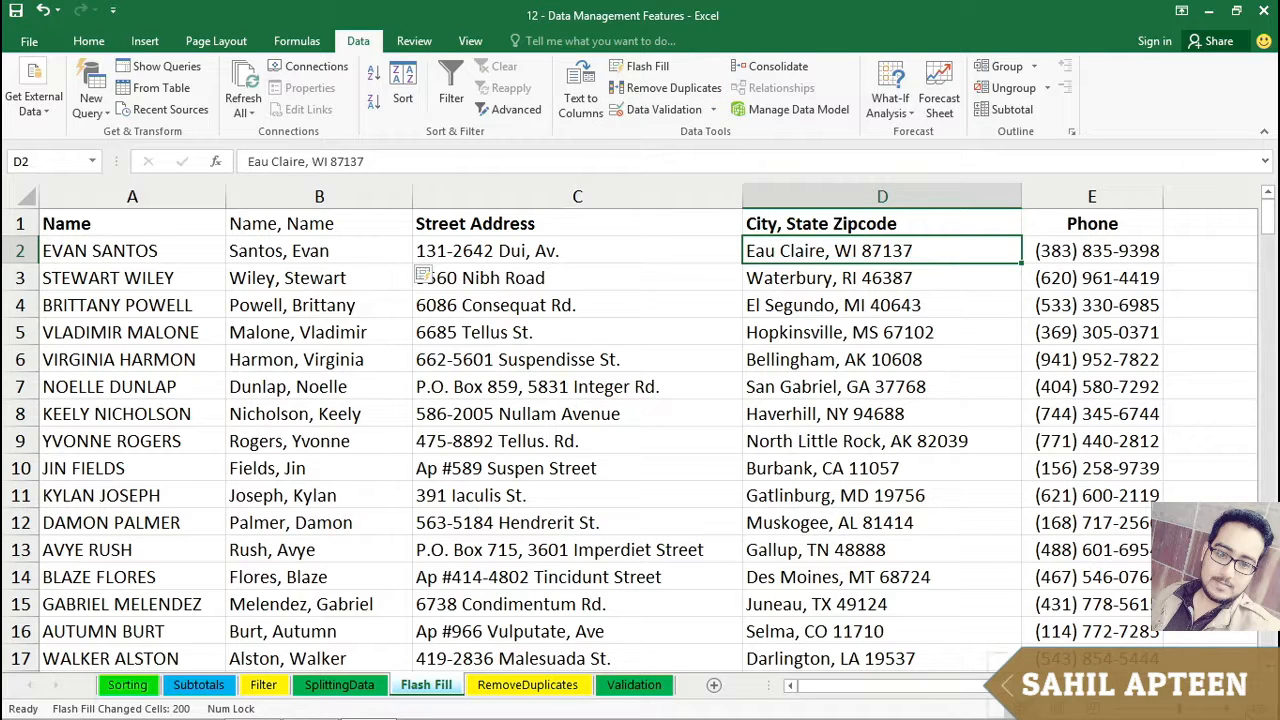
{"action": "scroll", "coordinate": [640, 430], "scroll_direction": "right", "scroll_amount": 3}
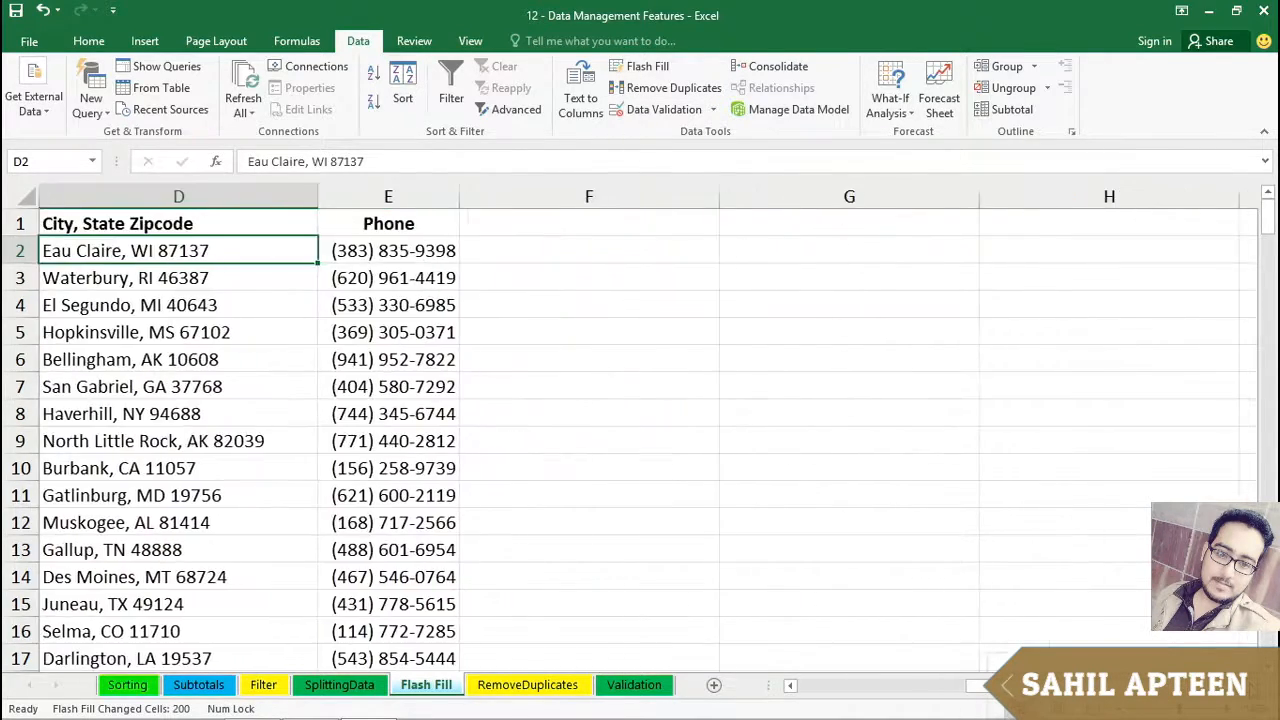
{"action": "scroll", "coordinate": [640, 430], "scroll_direction": "right", "scroll_amount": 1}
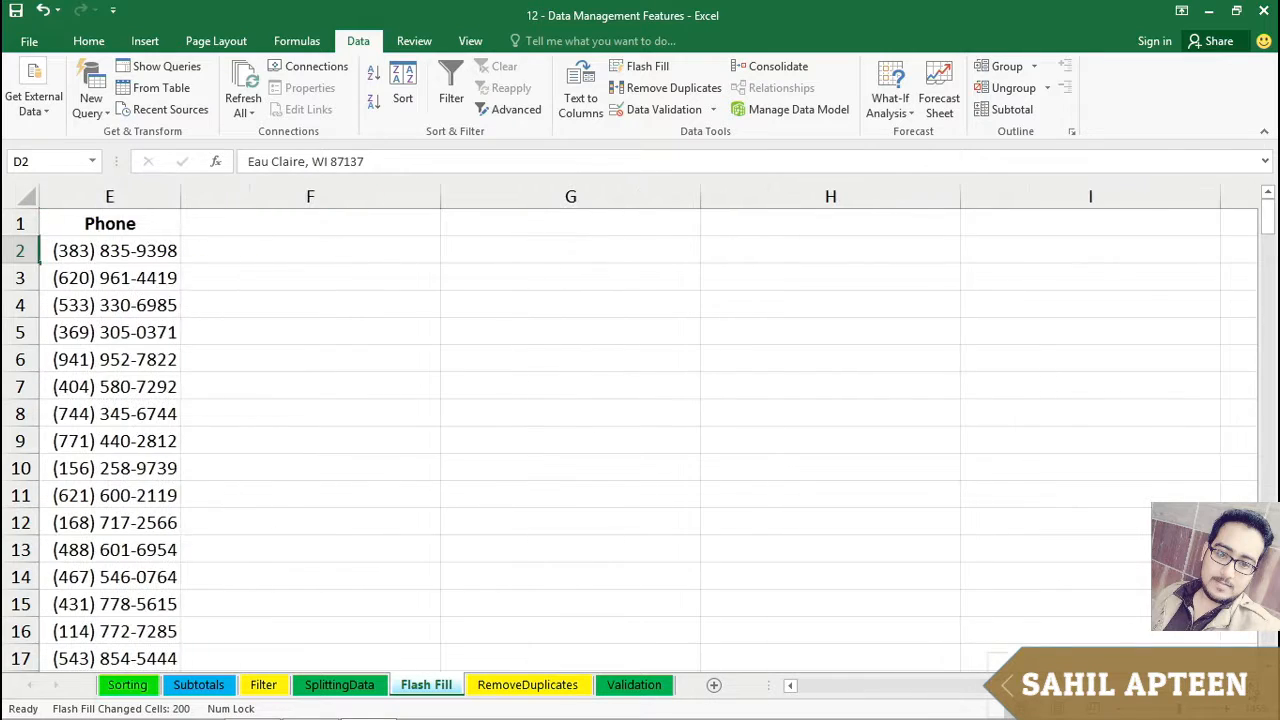
{"action": "left_click", "coordinate": [791, 686]}
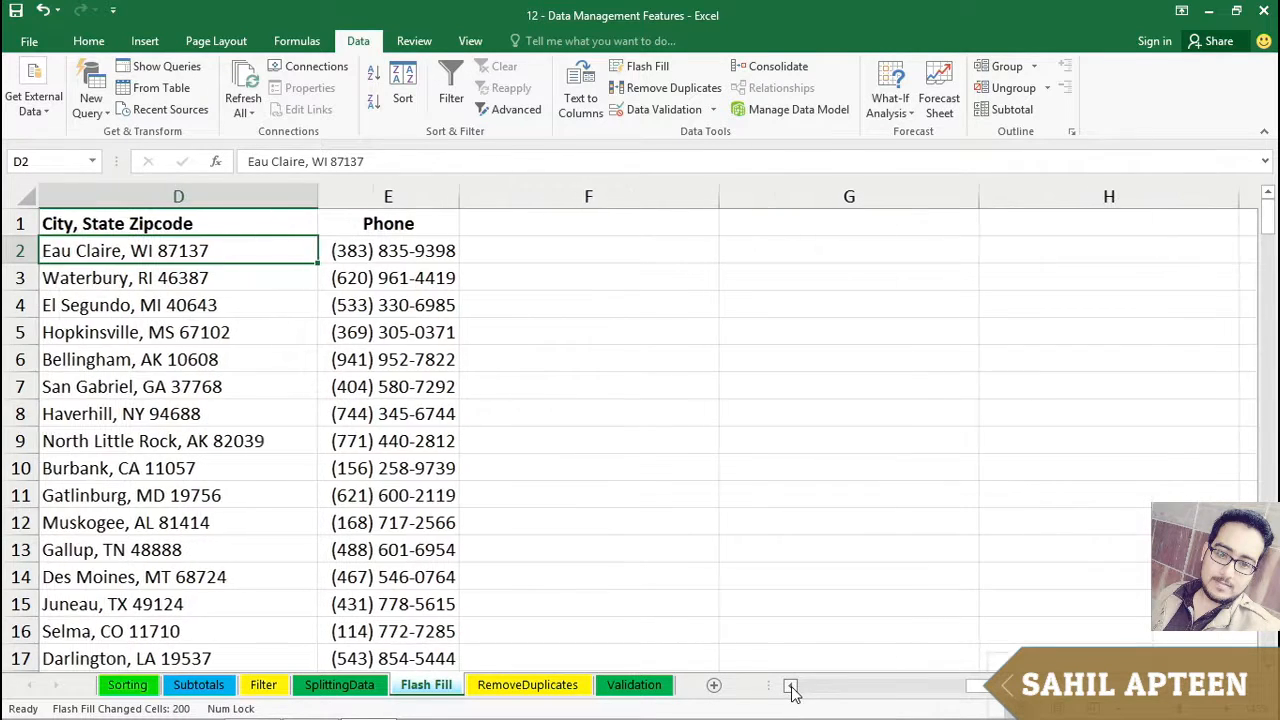
{"action": "left_click", "coordinate": [376, 196]}
{"action": "right_click", "coordinate": [378, 194]}
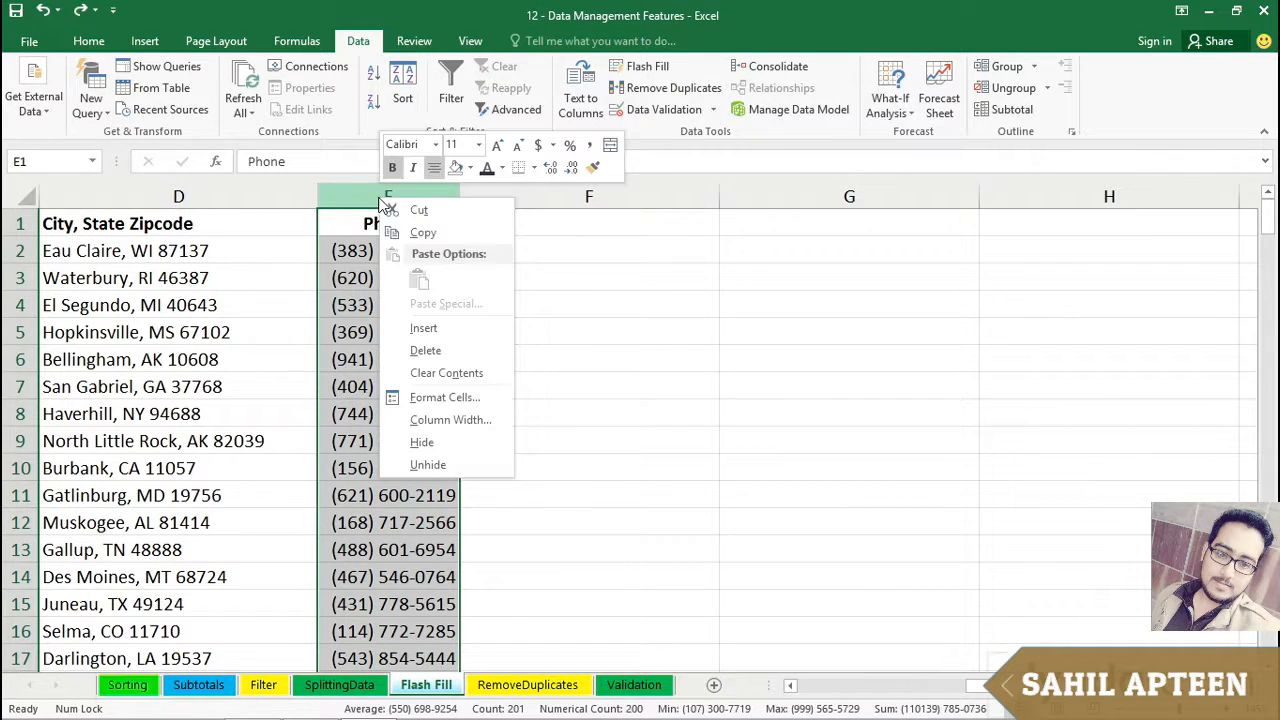
{"action": "left_click", "coordinate": [422, 330]}
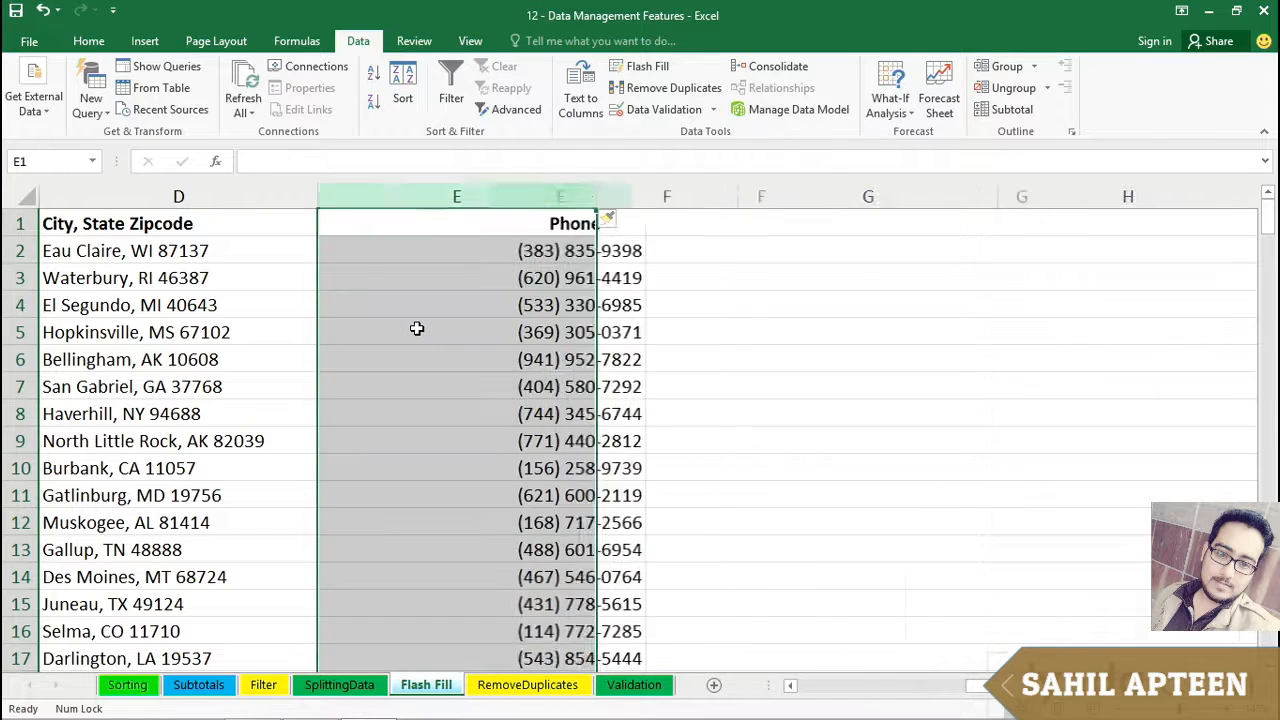
- Enter Eau Claire in E2, start Waterbury in E3, and accept the suggested Flash Fill of city names for column E
{"action": "left_click", "coordinate": [255, 247]}
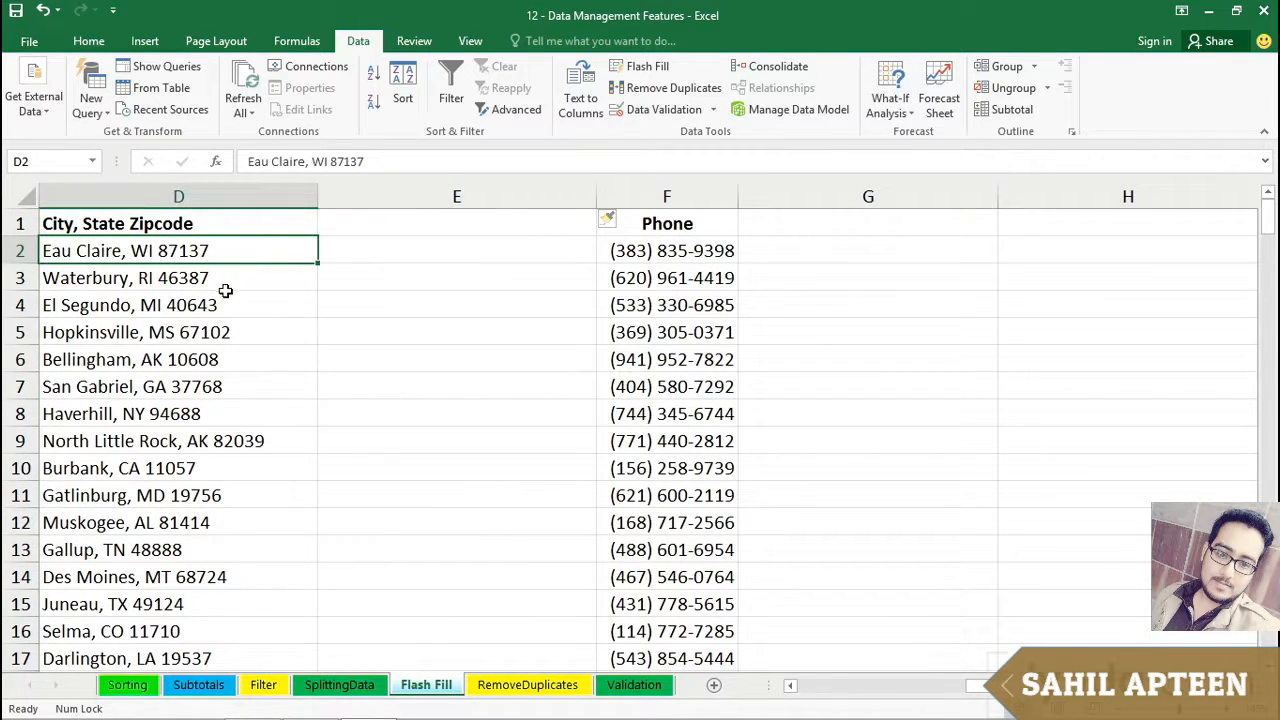
{"action": "left_click", "coordinate": [342, 245]}
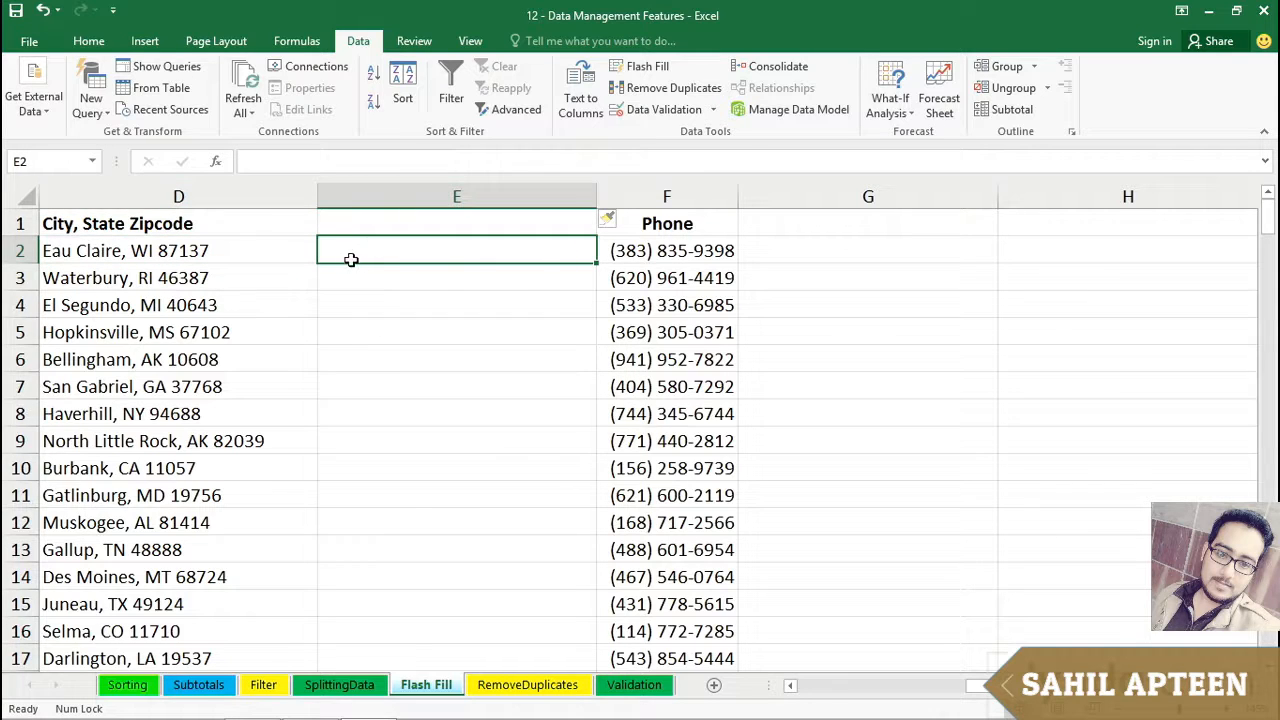
{"action": "type", "text": "Eau Claire"}
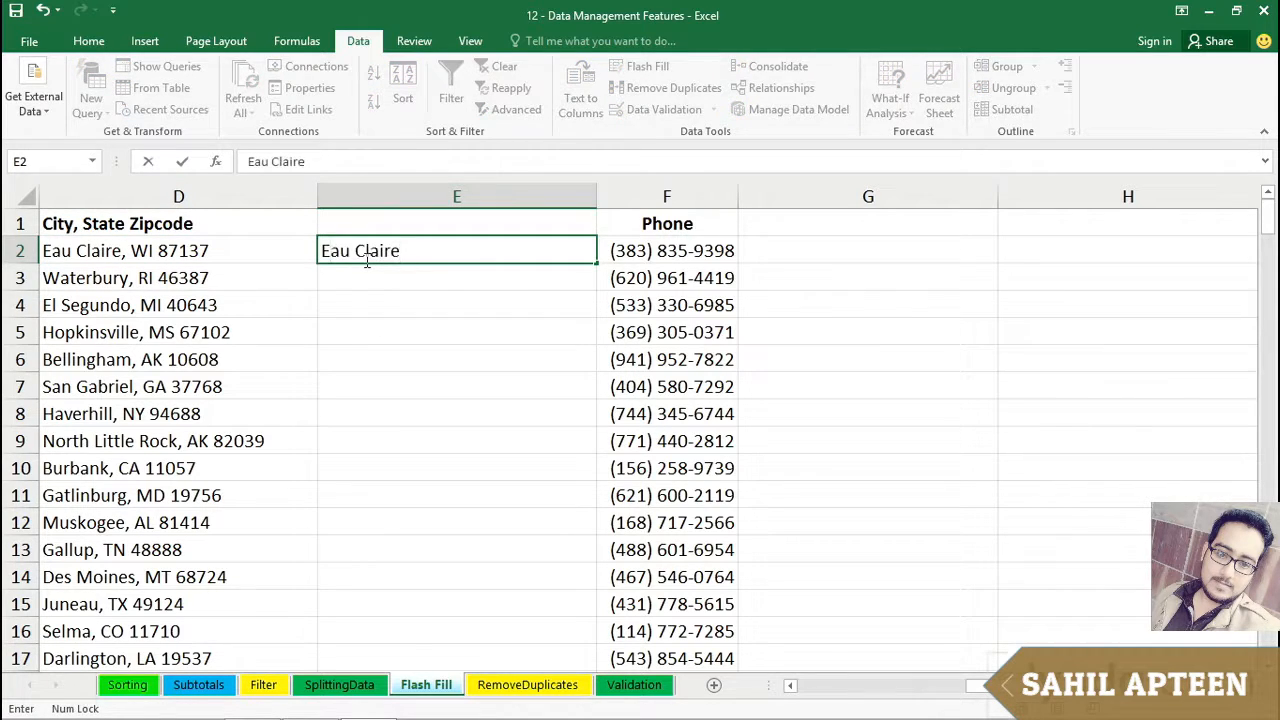
{"action": "key", "text": "Return"}
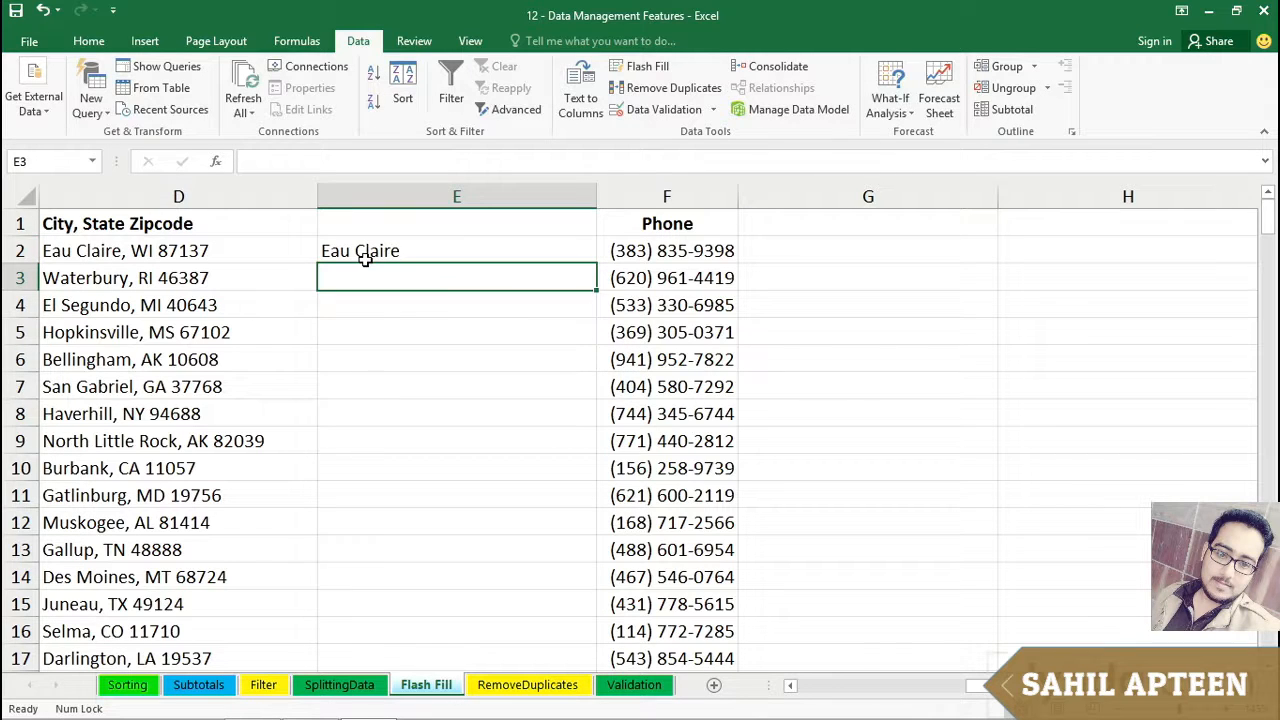
{"action": "type", "text": "Waterbury"}
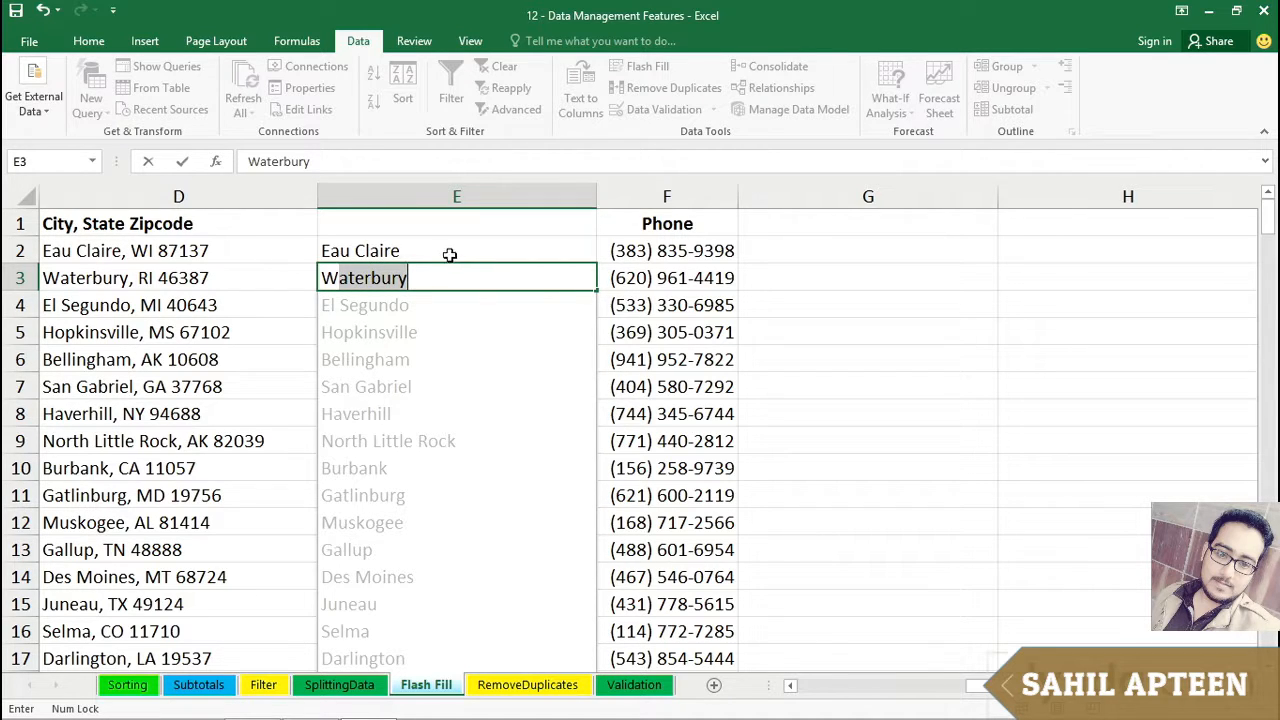
{"action": "key", "text": "Return"}
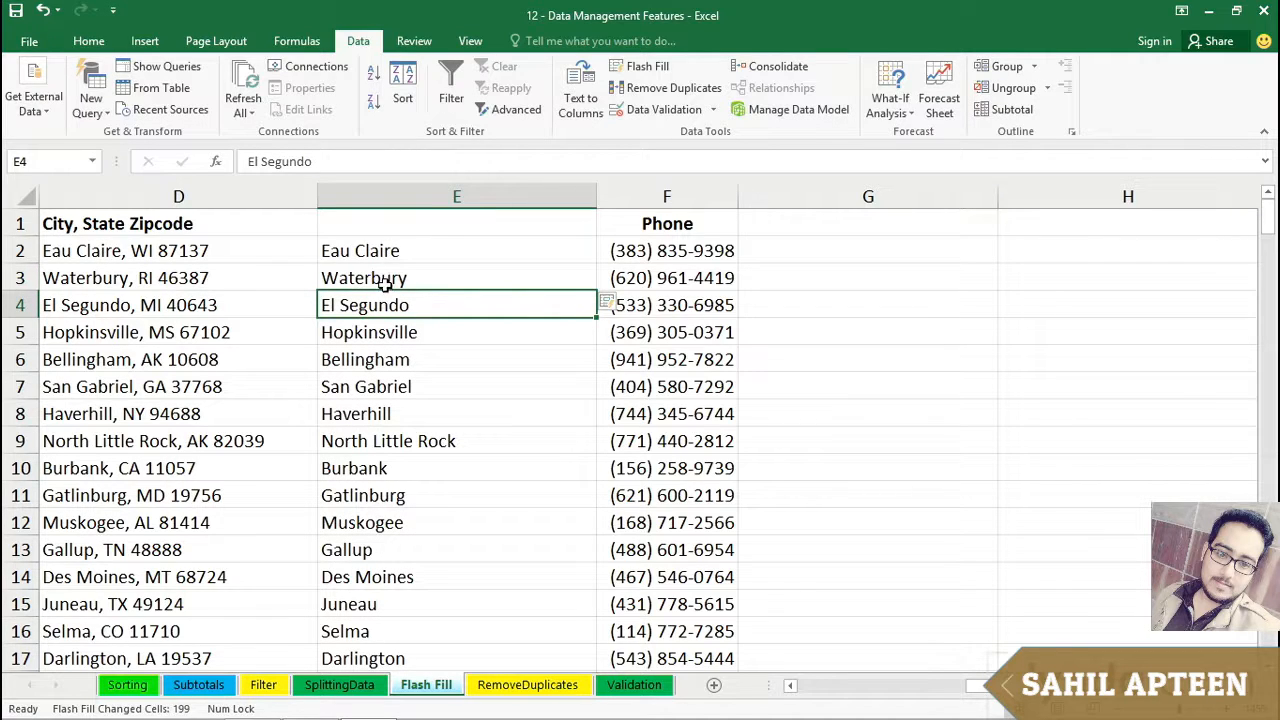
{"action": "left_click", "coordinate": [381, 280]}
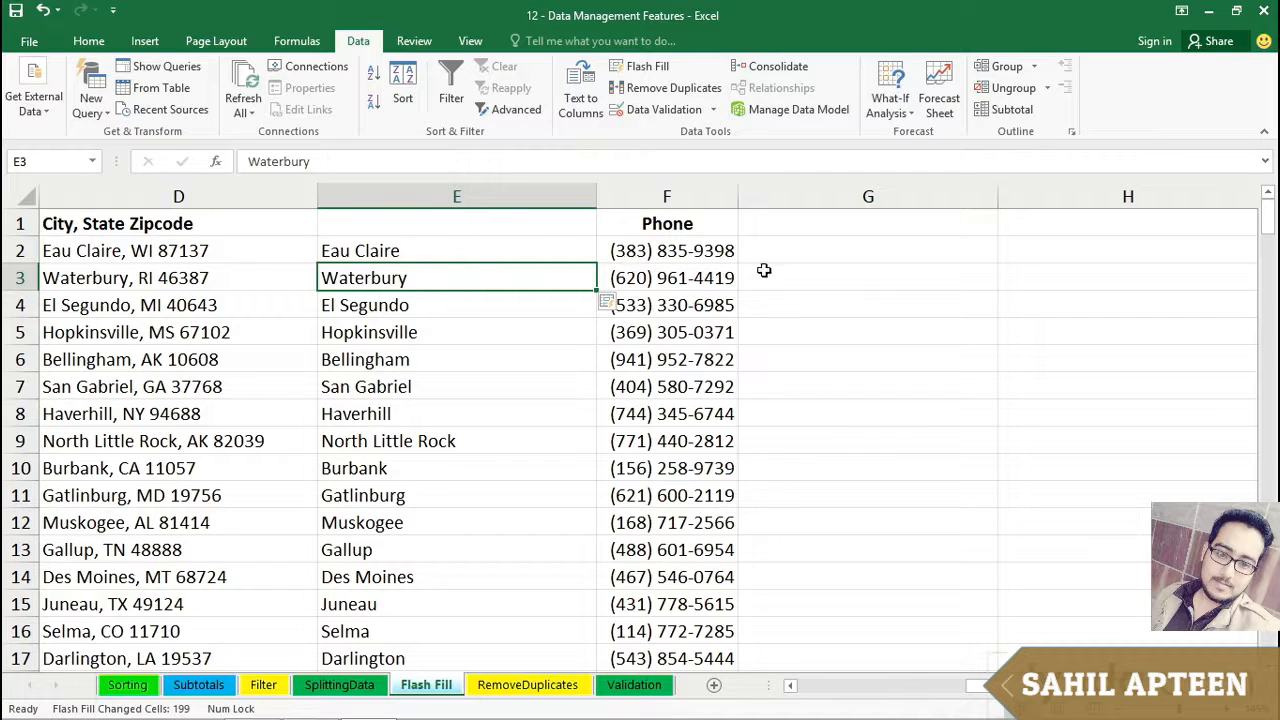
- Insert two blank columns before the Phone column and narrow column E to about the width of its city names
{"action": "left_click_drag", "start_coordinate": [665, 197], "coordinate": [868, 193]}
{"action": "right_click", "coordinate": [868, 193]}
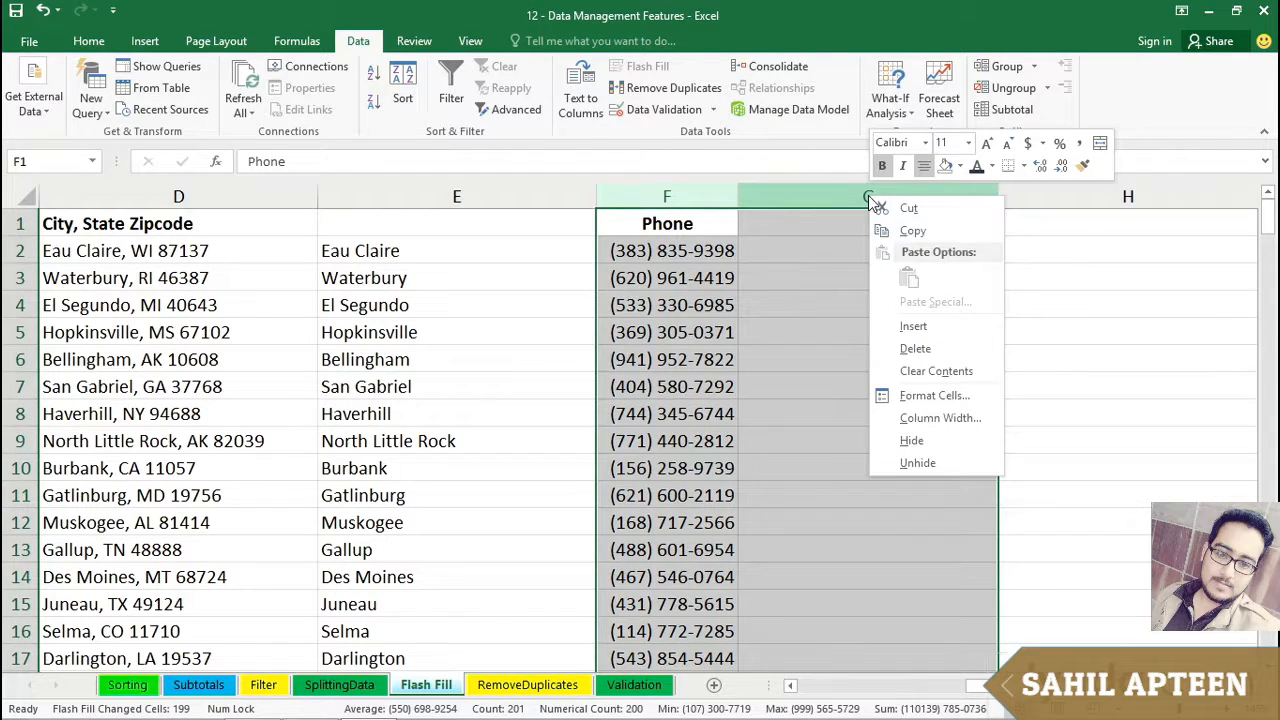
{"action": "left_click", "coordinate": [878, 325]}
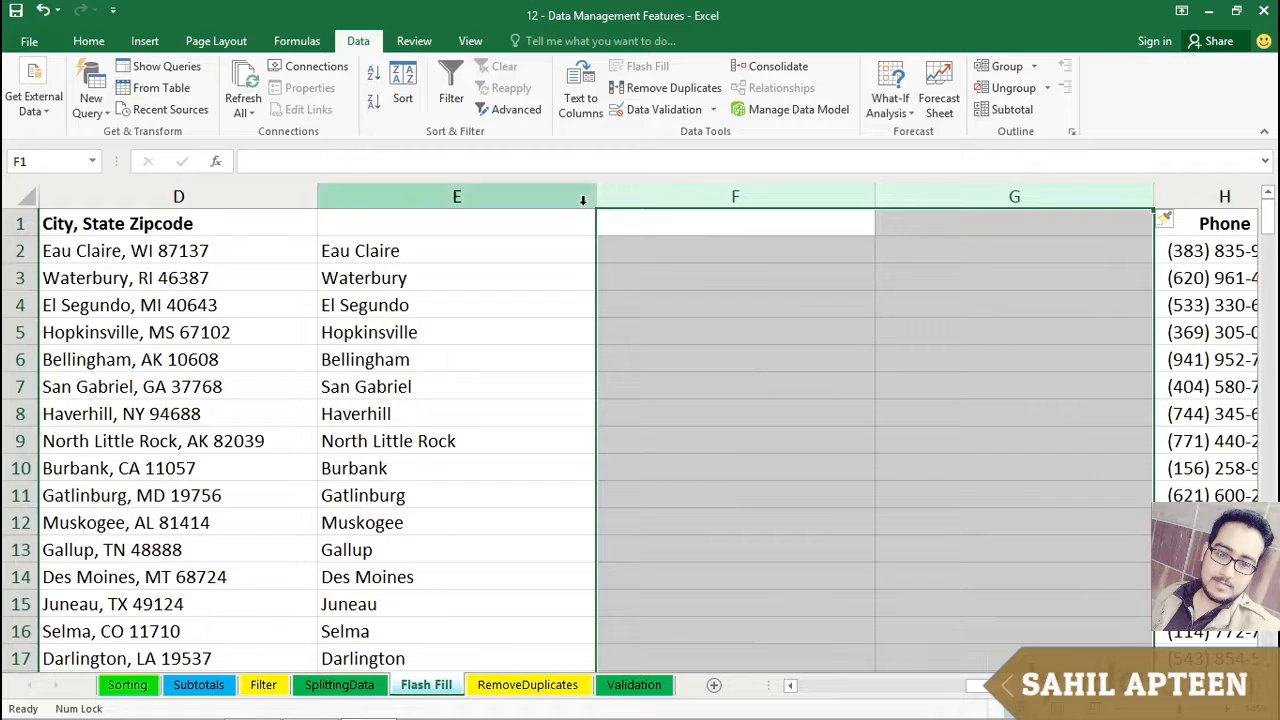
{"action": "left_click_drag", "start_coordinate": [595, 196], "coordinate": [466, 200]}
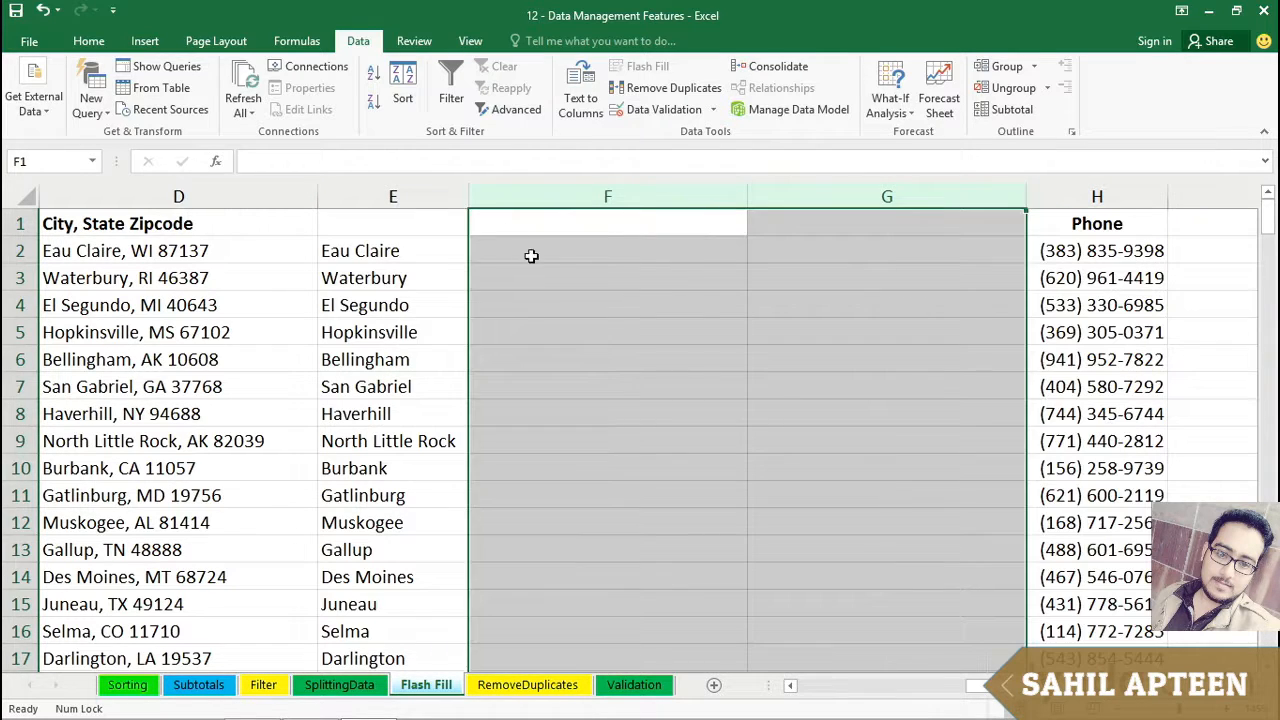
- Enter WI in F2, Flash Fill column F with the state abbreviations, and narrow the column to fit them
{"action": "left_click", "coordinate": [528, 256]}
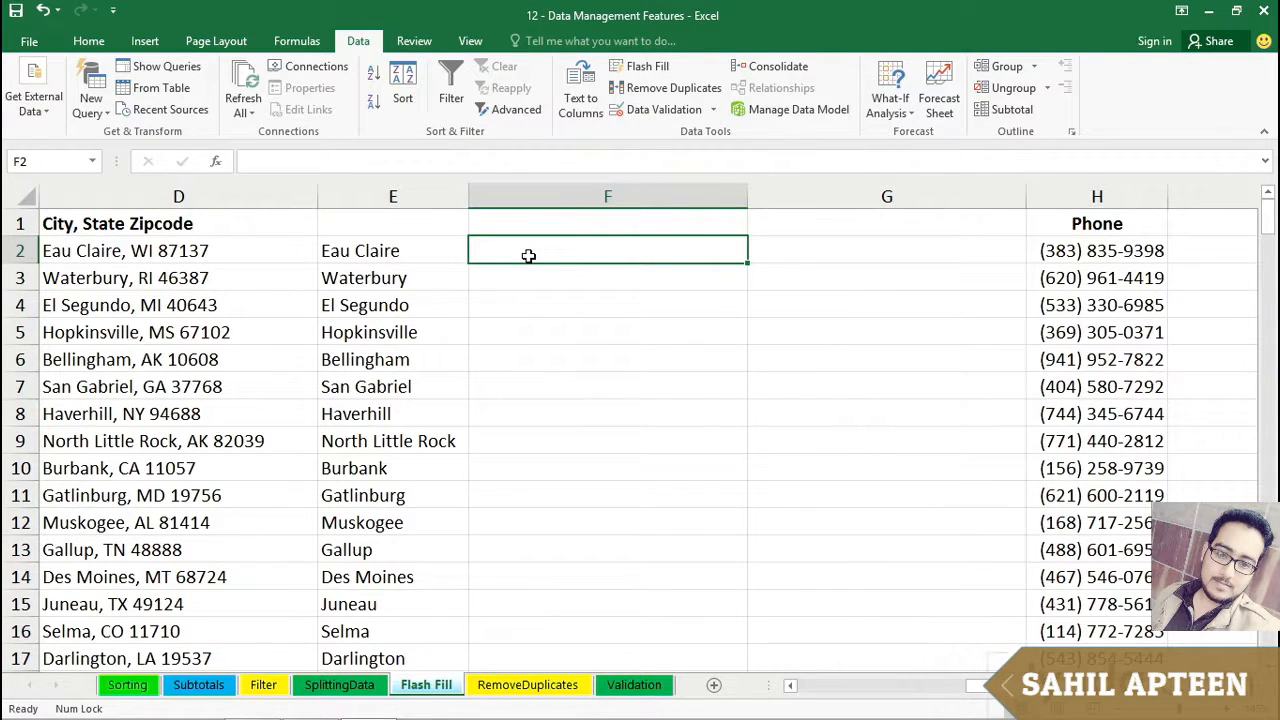
{"action": "type", "text": "W"}
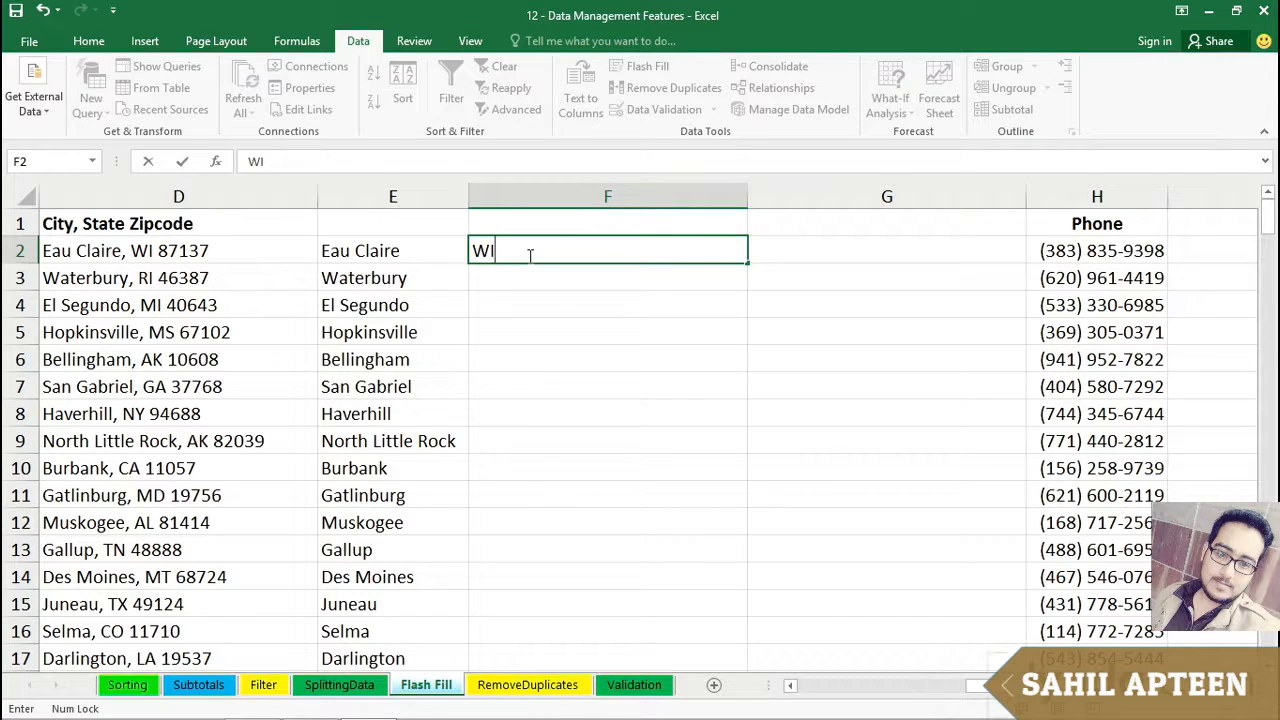
{"action": "type", "text": "I"}
{"action": "key", "text": "ctrl+Return"}
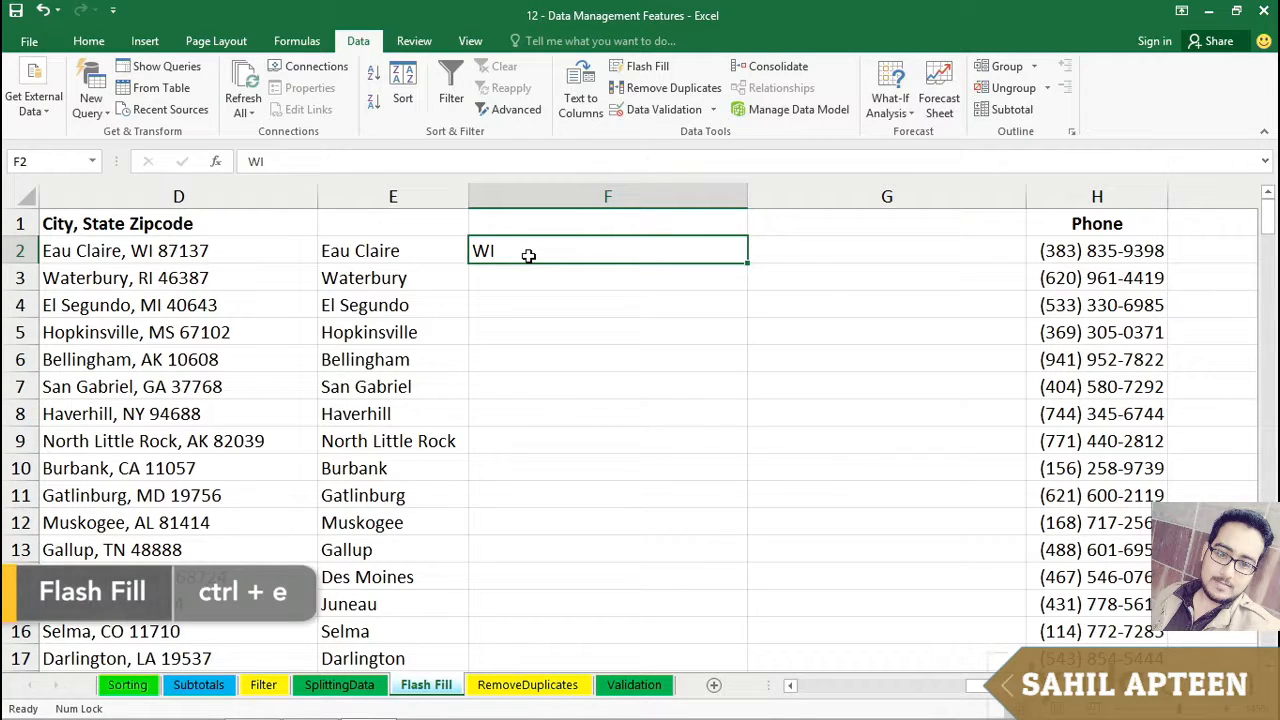
{"action": "key", "text": "ctrl+e"}
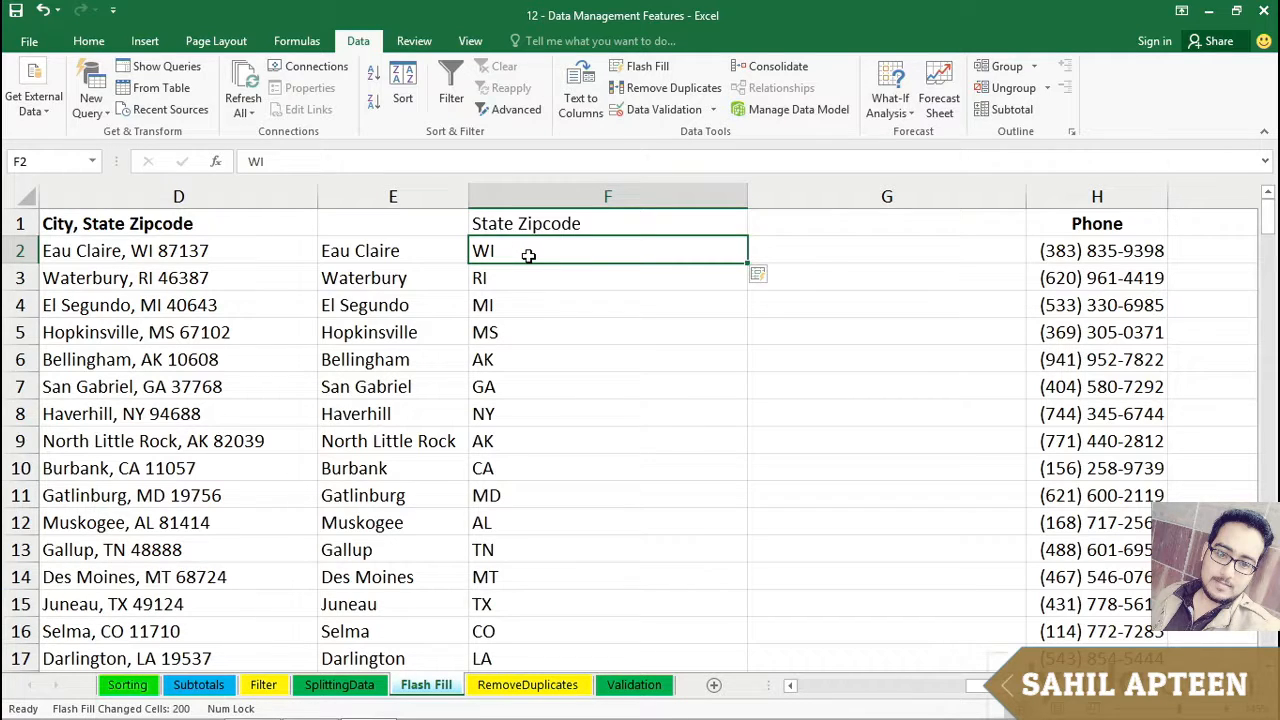
{"action": "left_click", "coordinate": [546, 230]}
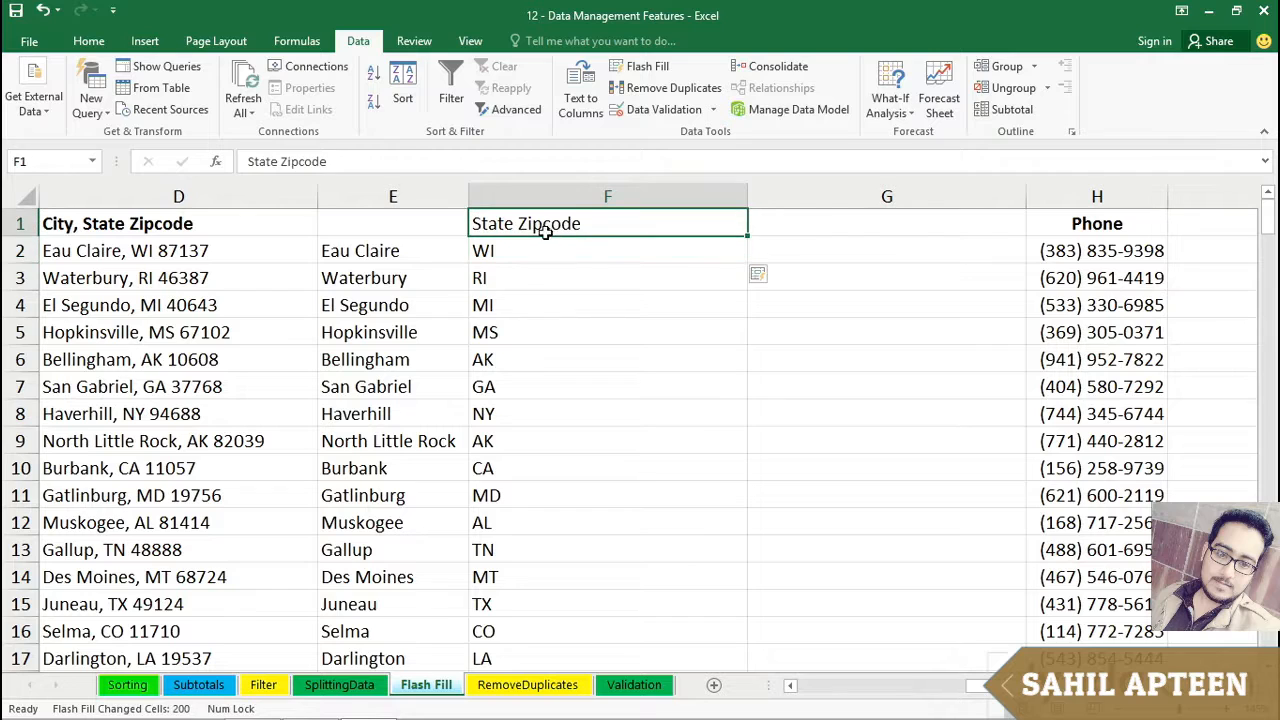
{"action": "left_click_drag", "start_coordinate": [748, 197], "coordinate": [519, 197]}
- Enter the first record's zipcode in G2 and Flash Fill column G with the zipcodes from the address column
{"action": "left_click", "coordinate": [560, 257]}
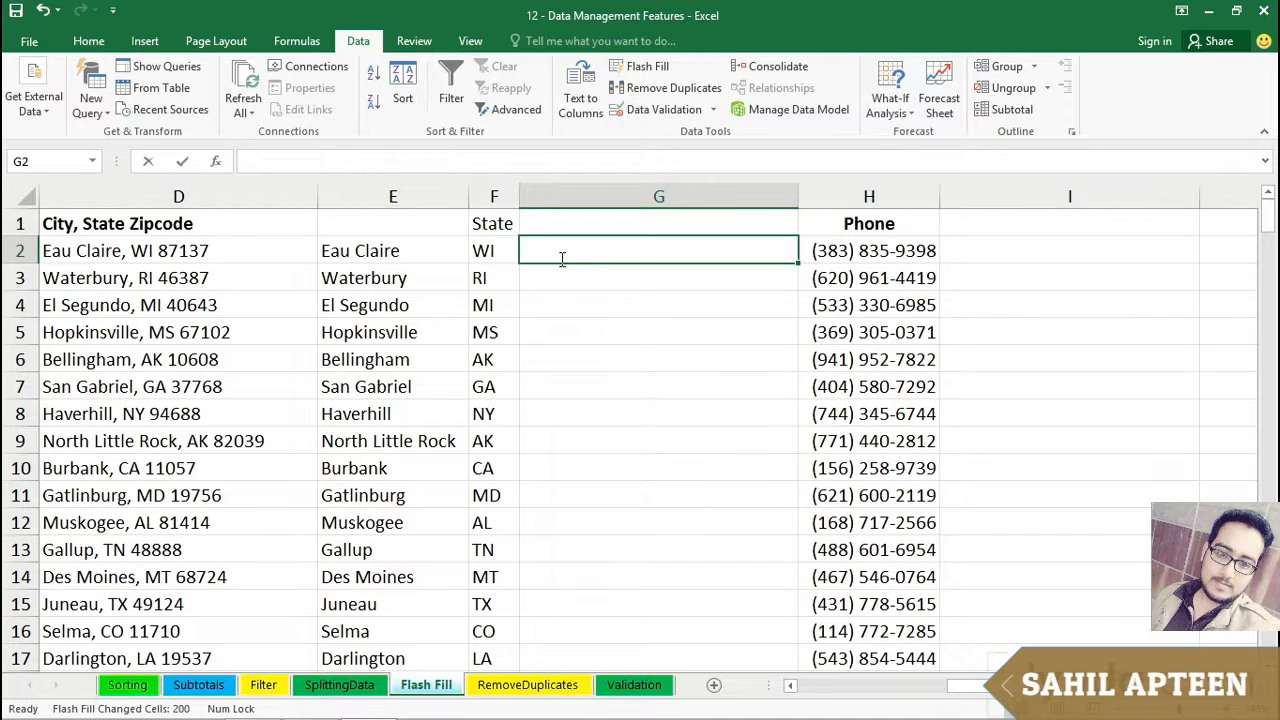
{"action": "type", "text": "87137"}
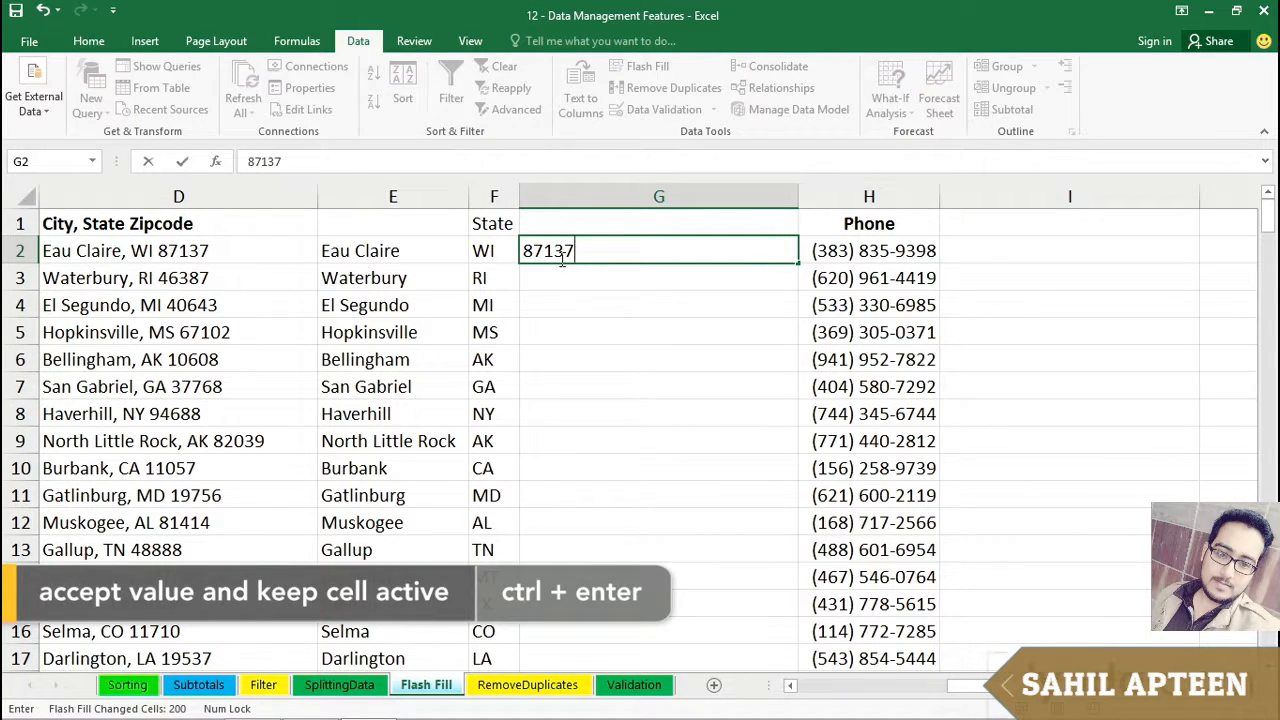
{"action": "key", "text": "ctrl+Return"}
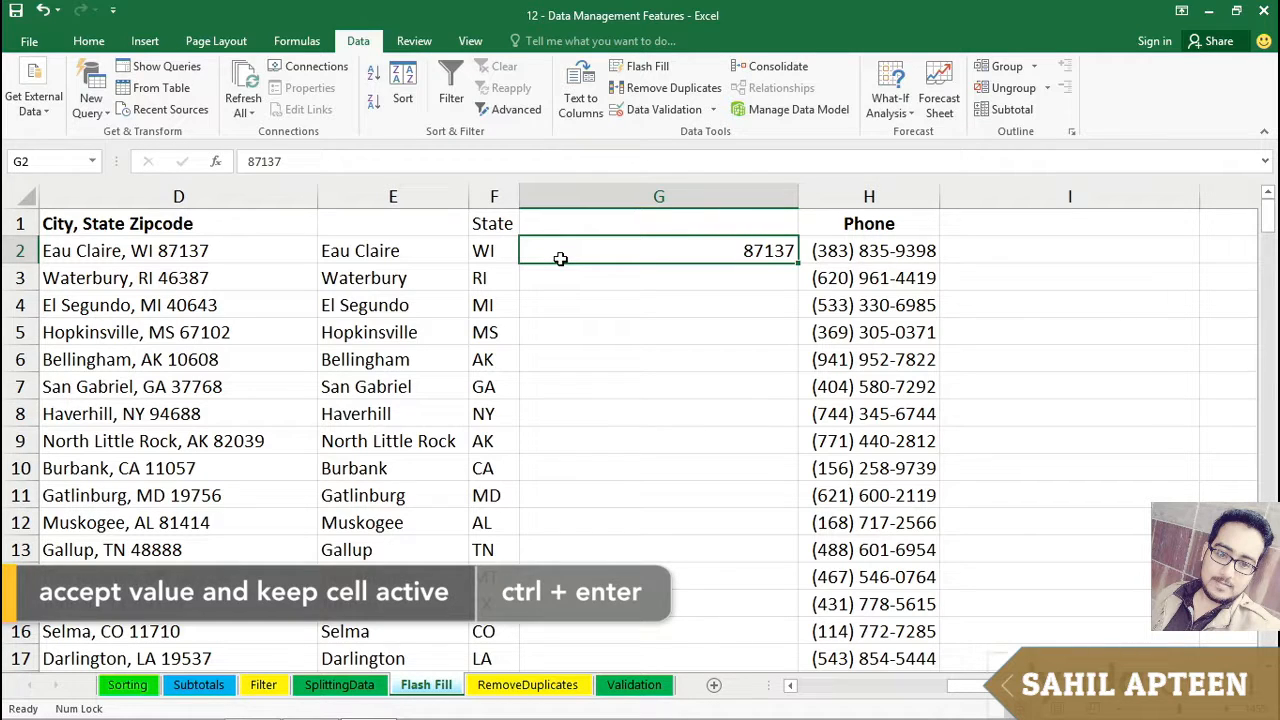
{"action": "key", "text": "ctrl+e"}
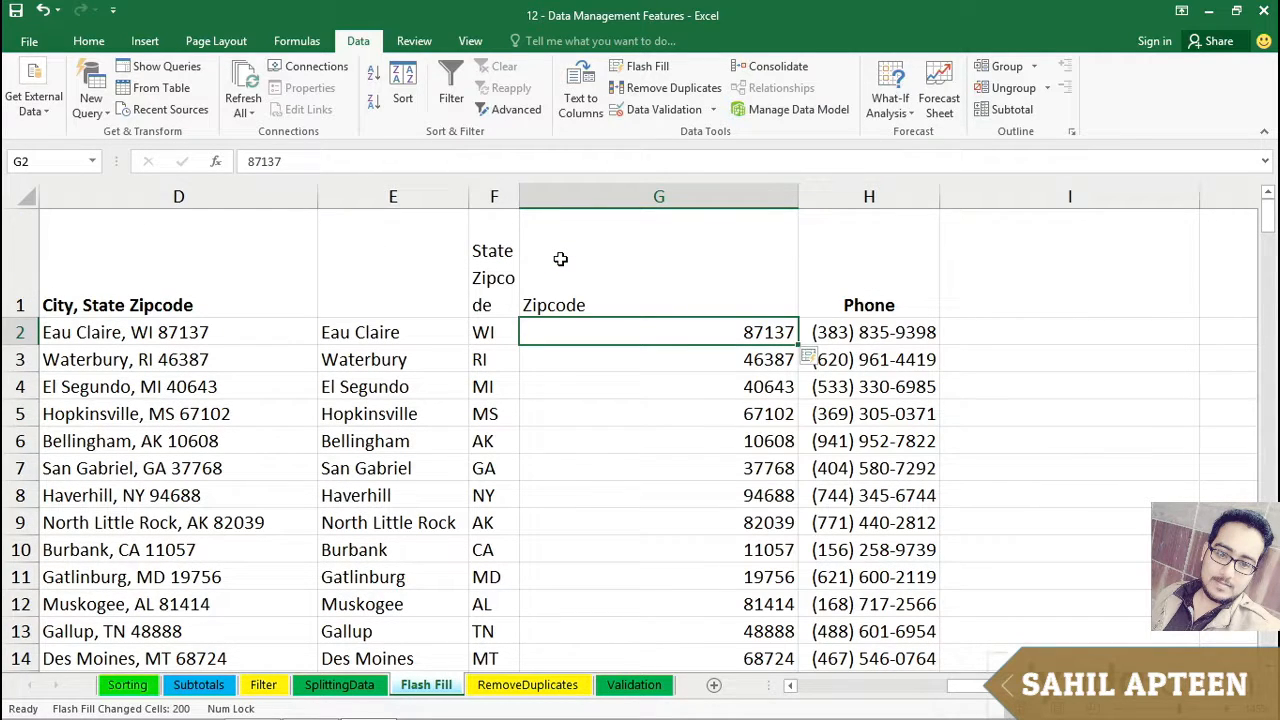
{"action": "scroll", "coordinate": [591, 340], "scroll_direction": "down", "scroll_amount": 1}
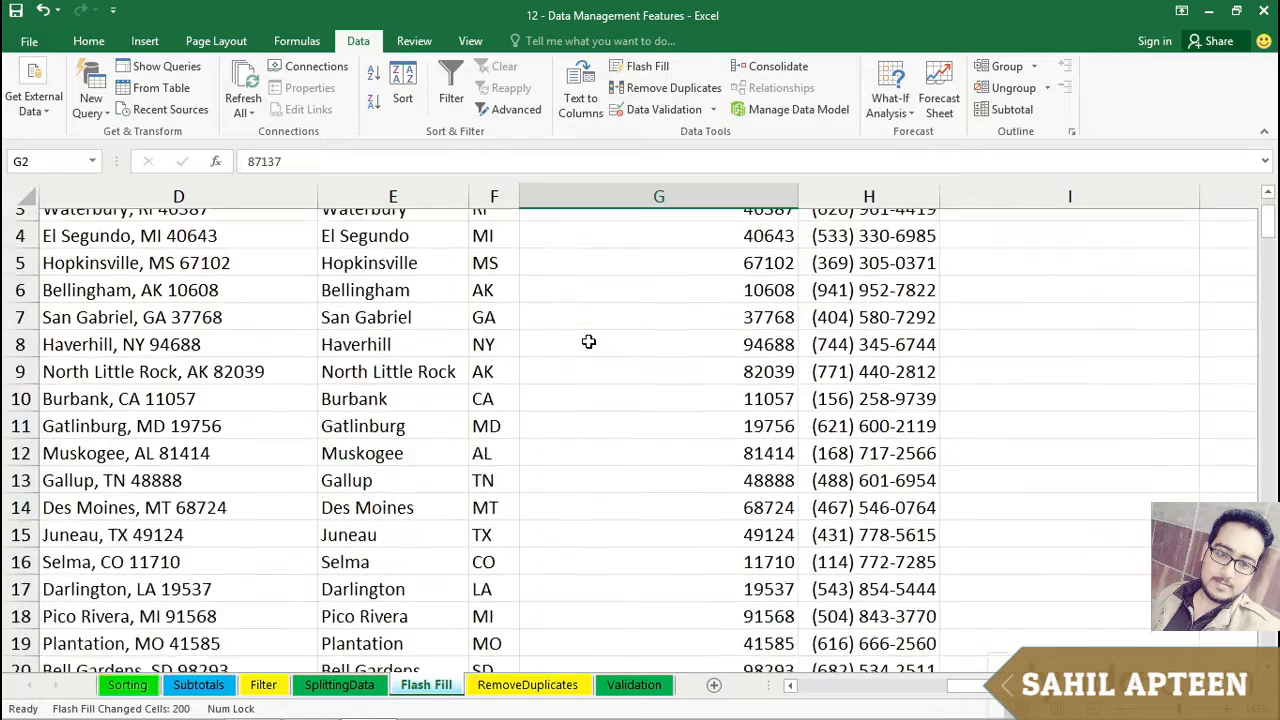
- Narrow column G to fit its zipcodes
{"action": "scroll", "coordinate": [617, 369], "scroll_direction": "up", "scroll_amount": 1}
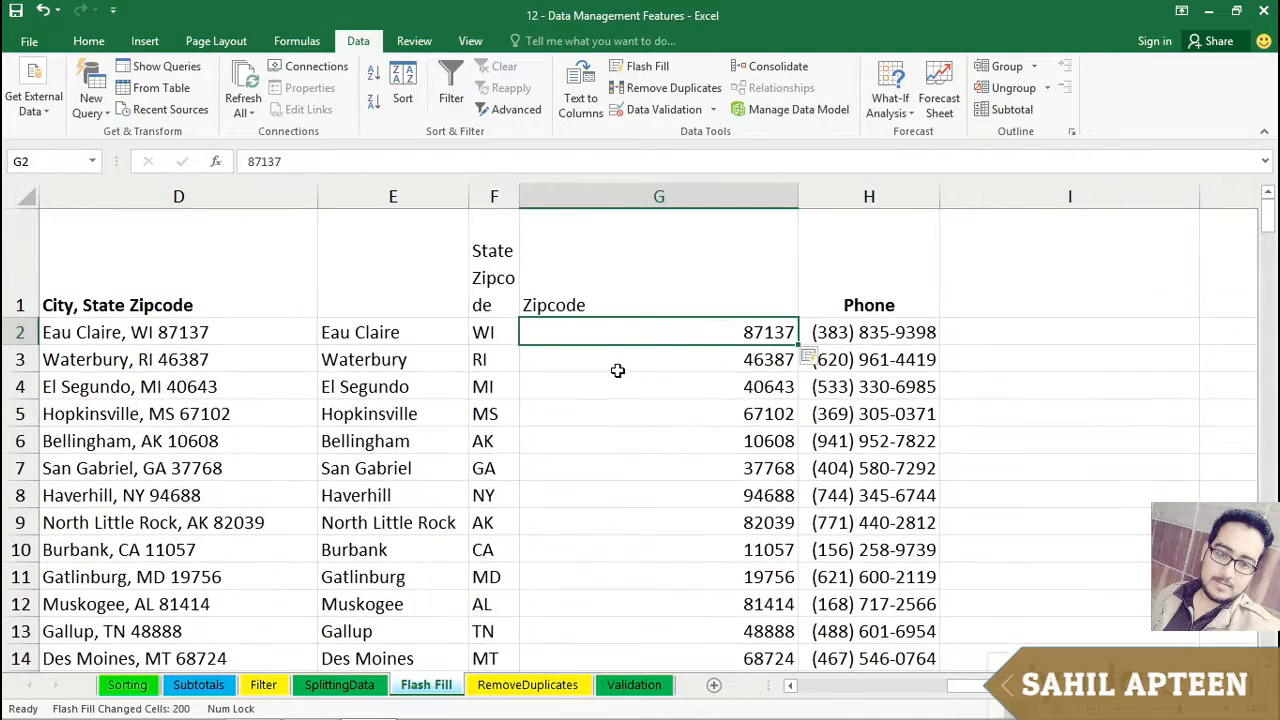
{"action": "double_click", "coordinate": [798, 197]}
{"action": "left_click", "coordinate": [583, 432]}
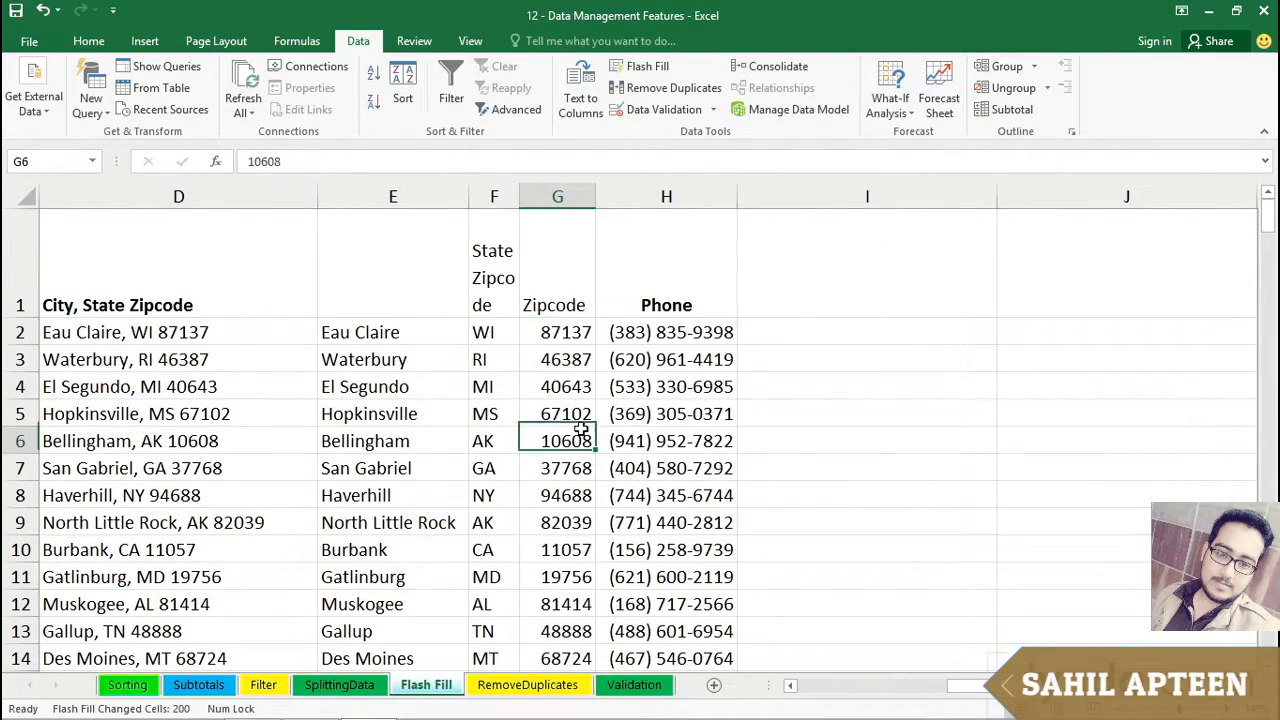
- Replace the header in F1 with State and enter City as the header in E1
{"action": "left_click", "coordinate": [326, 300]}
{"action": "left_click", "coordinate": [538, 314]}
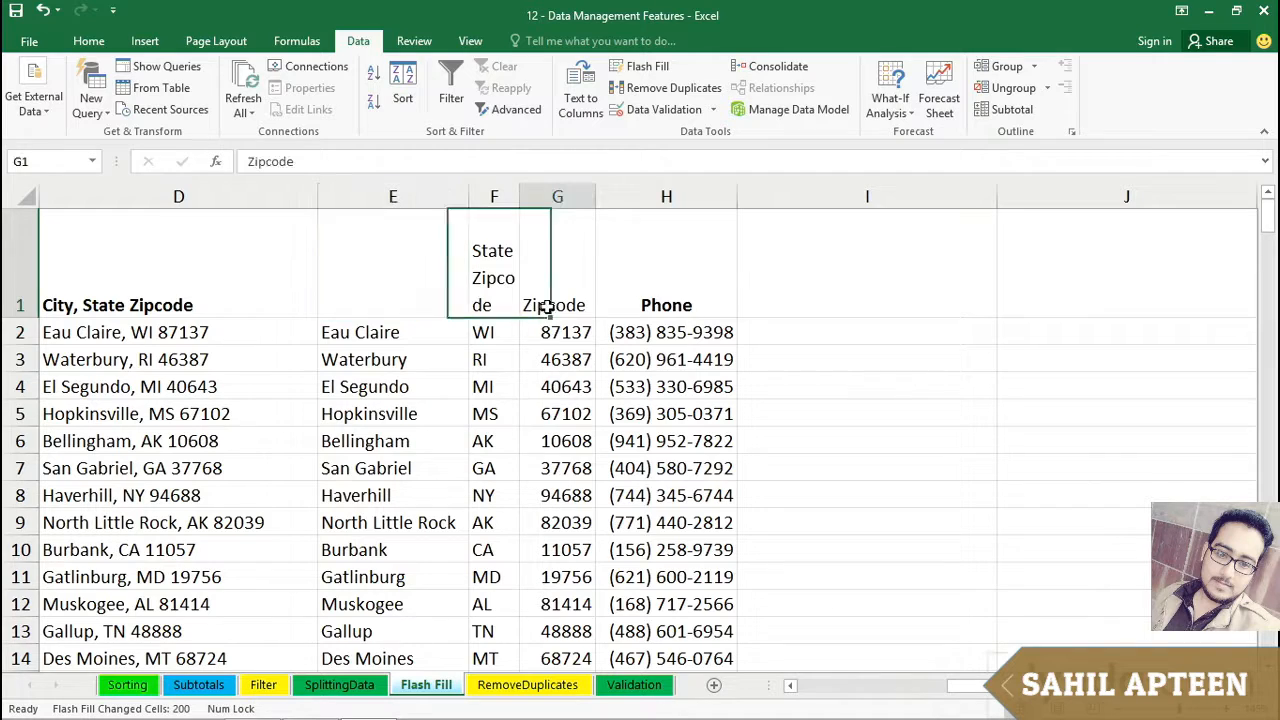
{"action": "left_click", "coordinate": [487, 306]}
{"action": "type", "text": "S"}
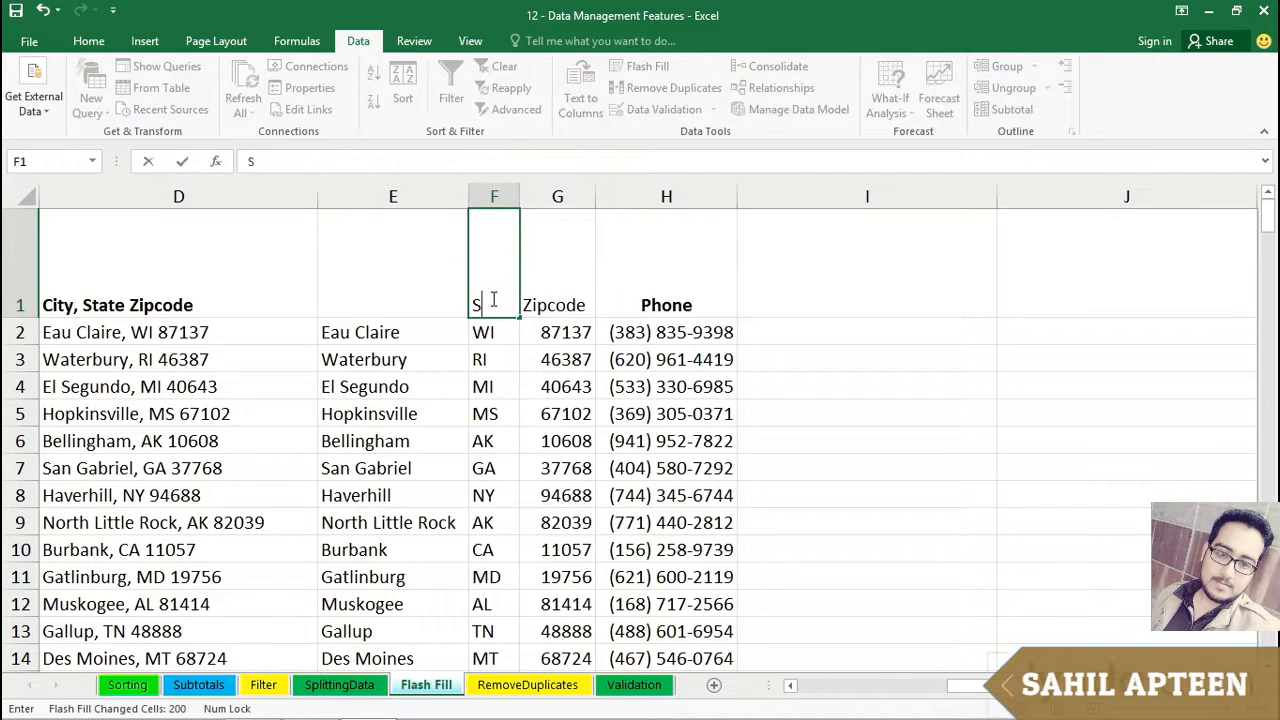
{"action": "type", "text": "tate"}
{"action": "key", "text": "Return"}
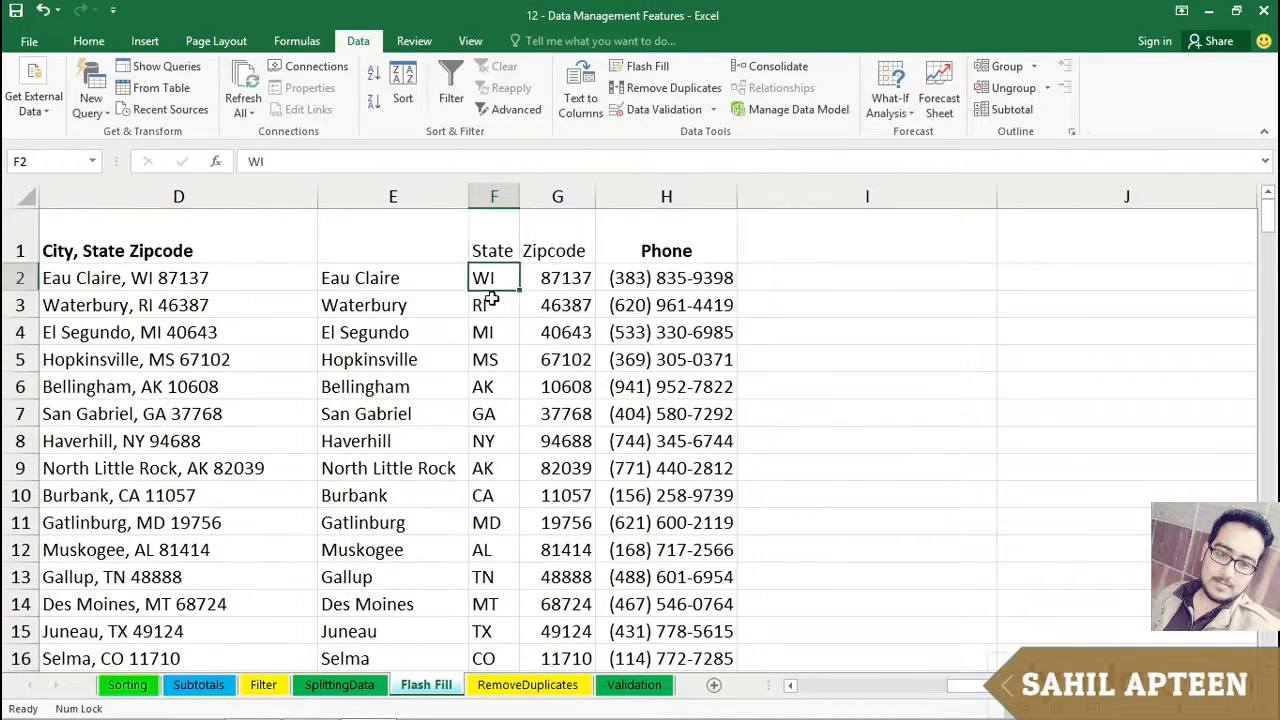
{"action": "left_click", "coordinate": [430, 245]}
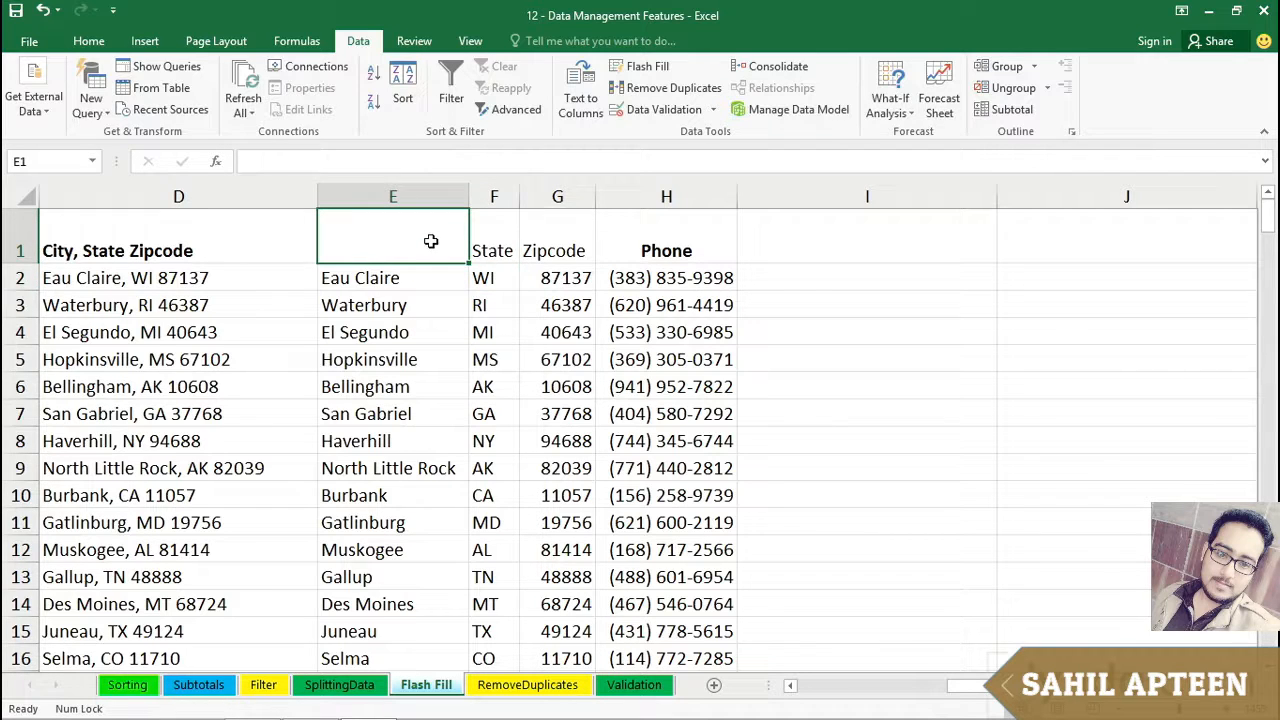
{"action": "type", "text": "City"}
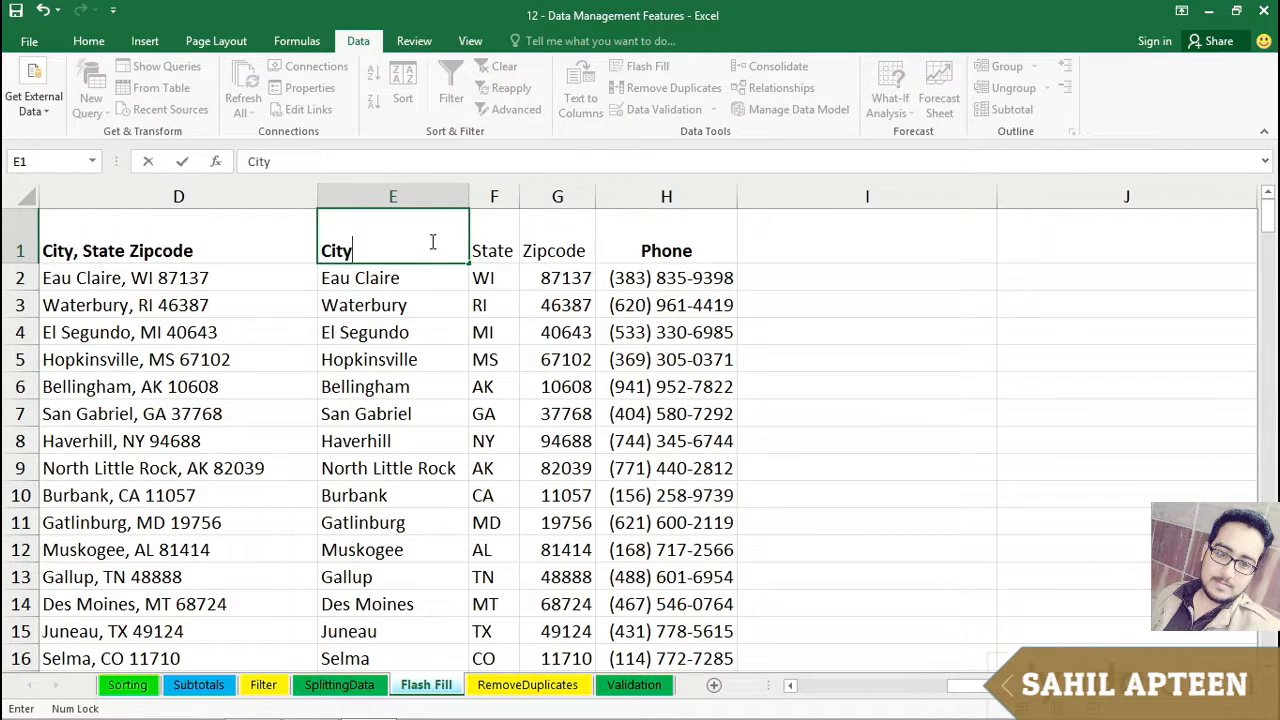
{"action": "key", "text": "Return"}
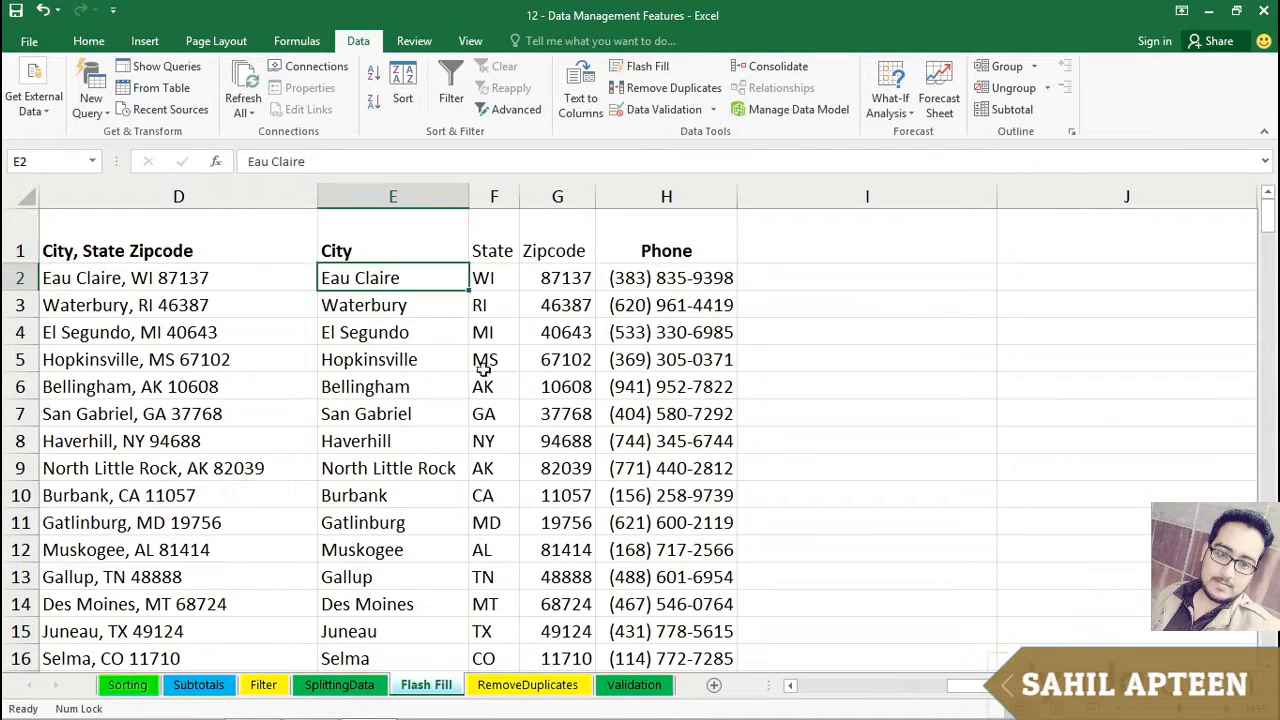
- Delete column D, which holds the original combined City, State Zipcode data
{"action": "right_click", "coordinate": [191, 197]}
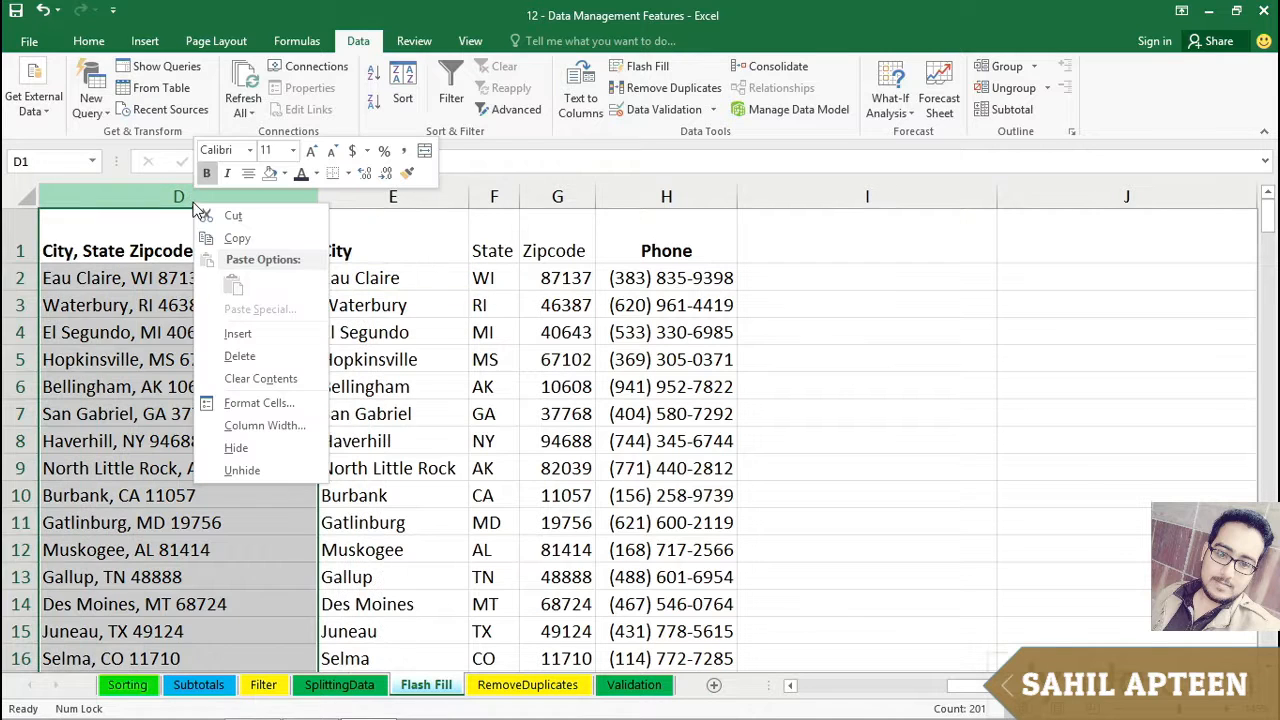
{"action": "left_click", "coordinate": [228, 354]}
{"action": "scroll", "coordinate": [768, 662], "scroll_direction": "left", "scroll_amount": 3}
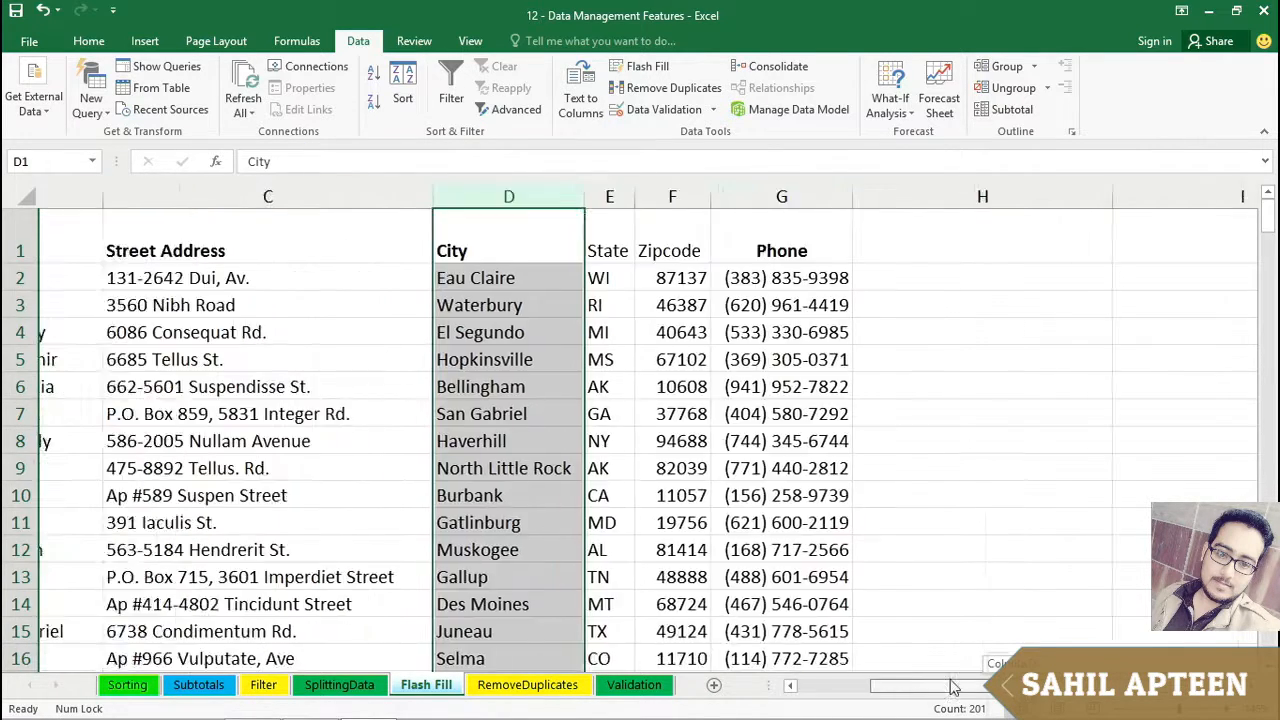
- Copy the bold Name header from A1 across to B1 and delete column A with the original uppercase names
{"action": "left_click", "coordinate": [141, 242]}
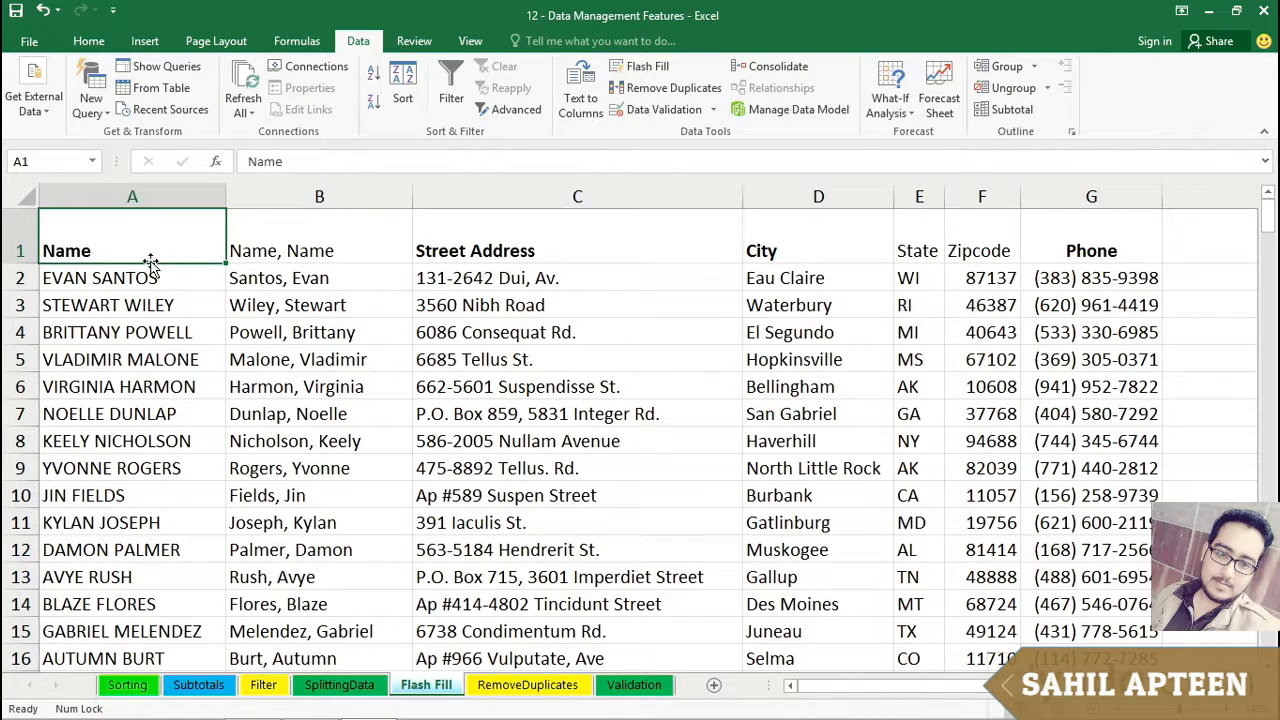
{"action": "left_click_drag", "start_coordinate": [152, 272], "coordinate": [296, 252]}
{"action": "left_click", "coordinate": [178, 191]}
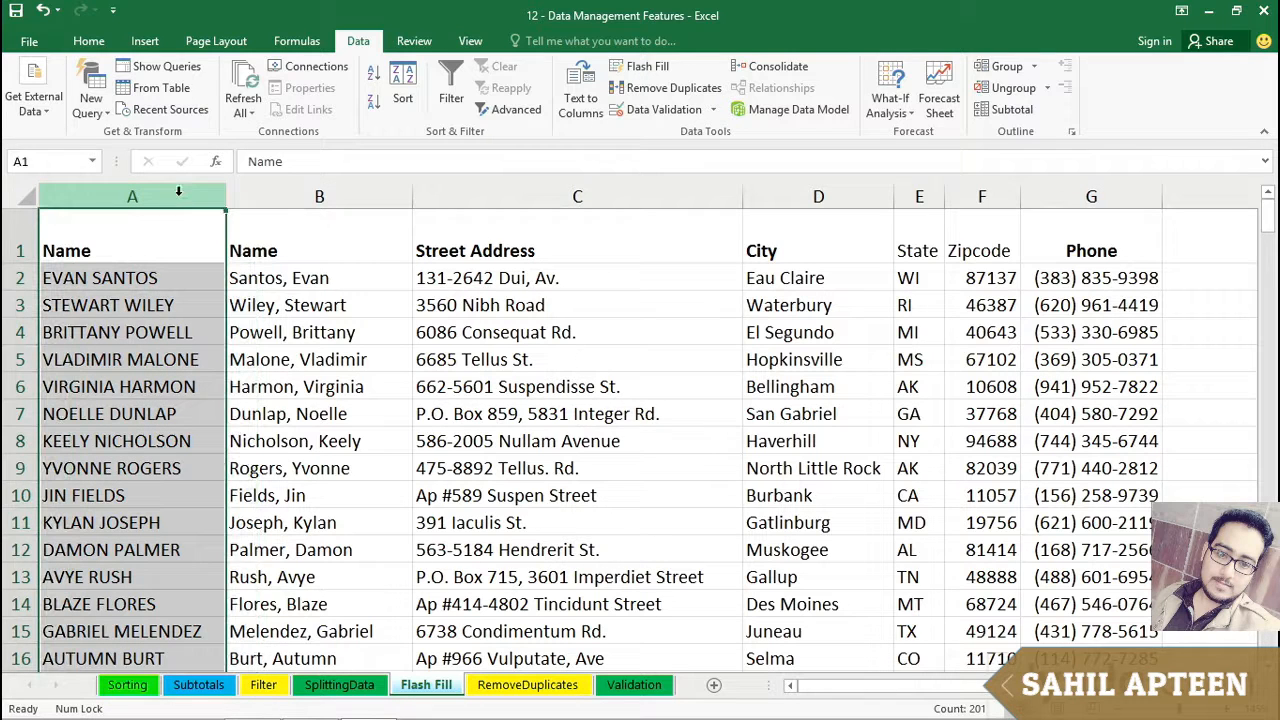
{"action": "right_click", "coordinate": [178, 191]}
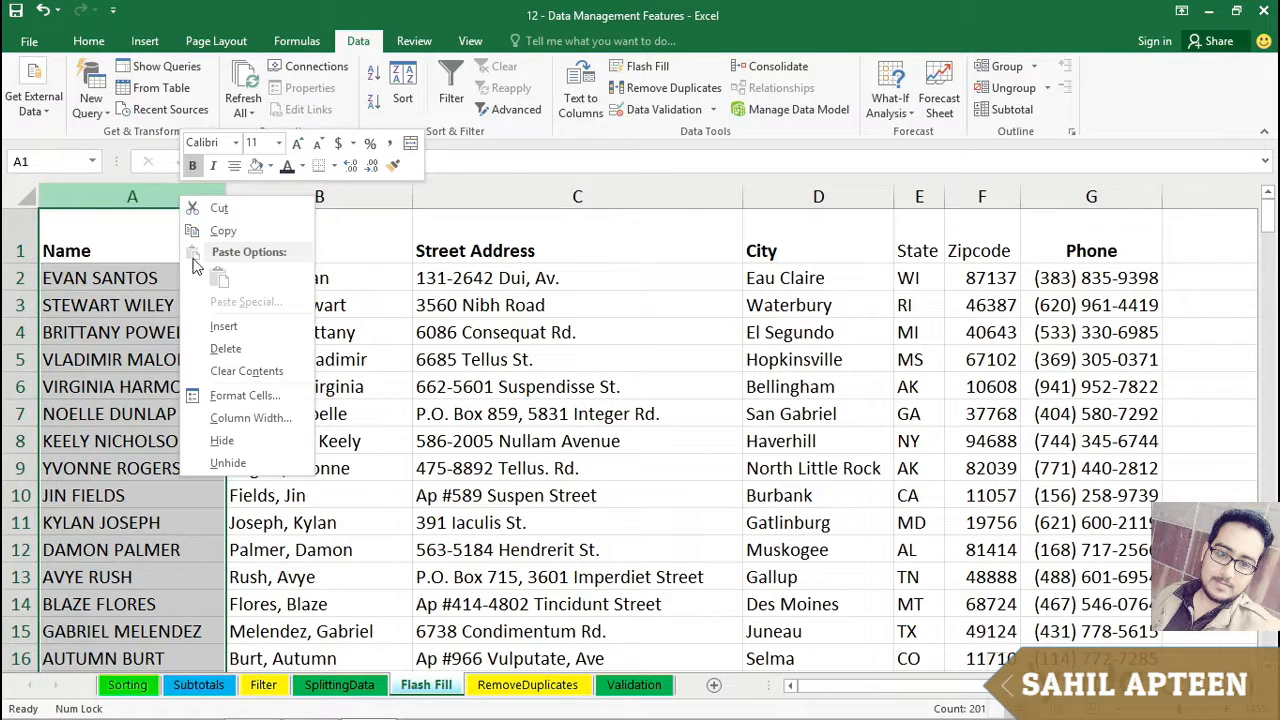
{"action": "left_click", "coordinate": [221, 349]}
{"action": "left_click", "coordinate": [171, 334]}
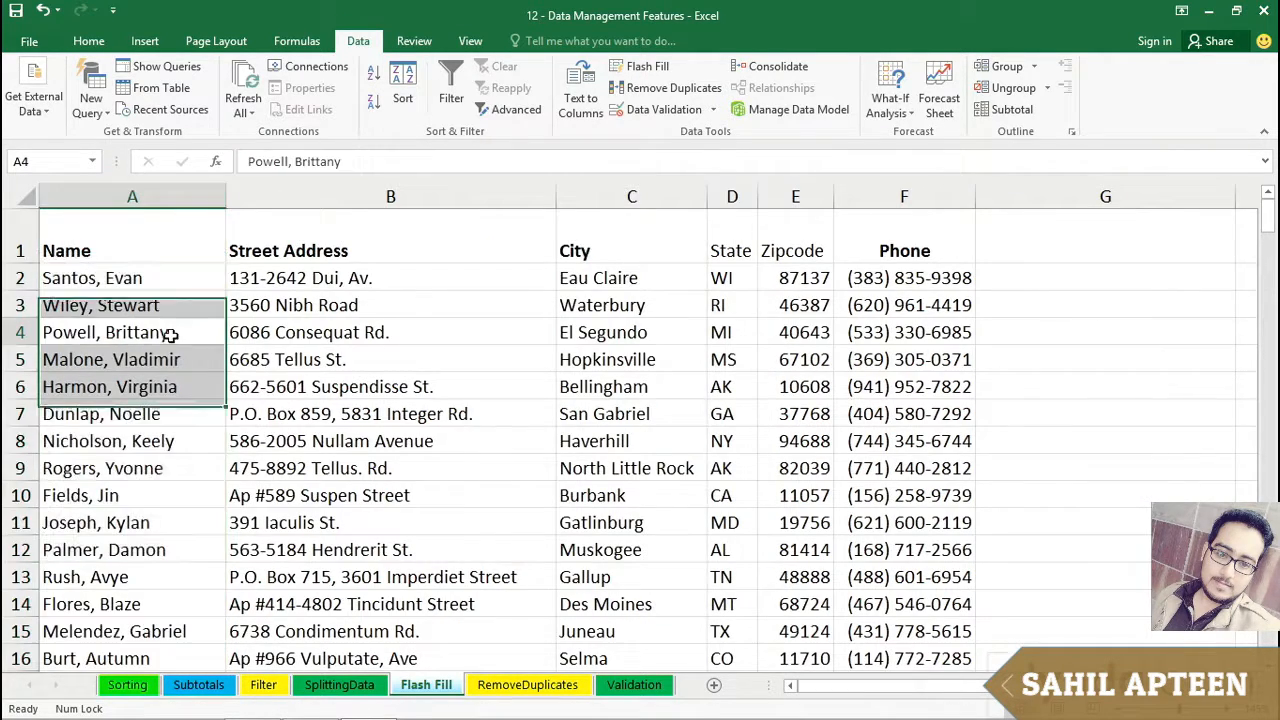
{"action": "left_click", "coordinate": [135, 384]}
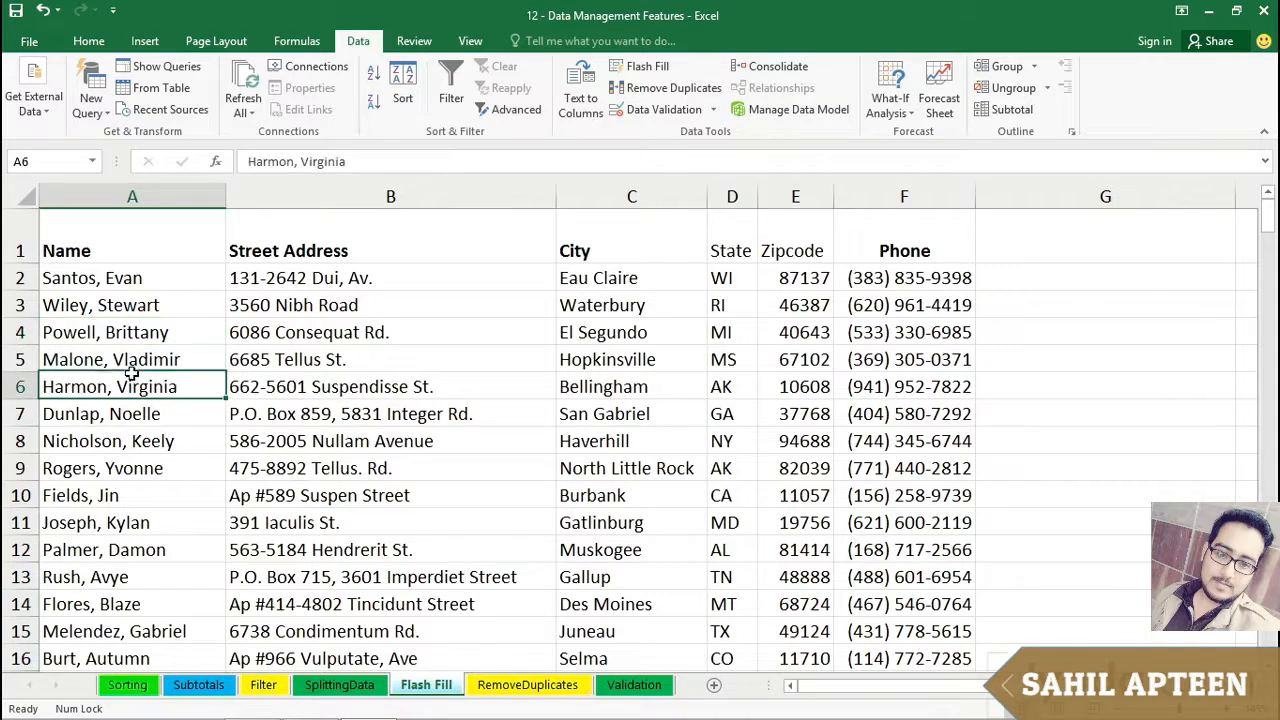
{"action": "left_click", "coordinate": [118, 307]}
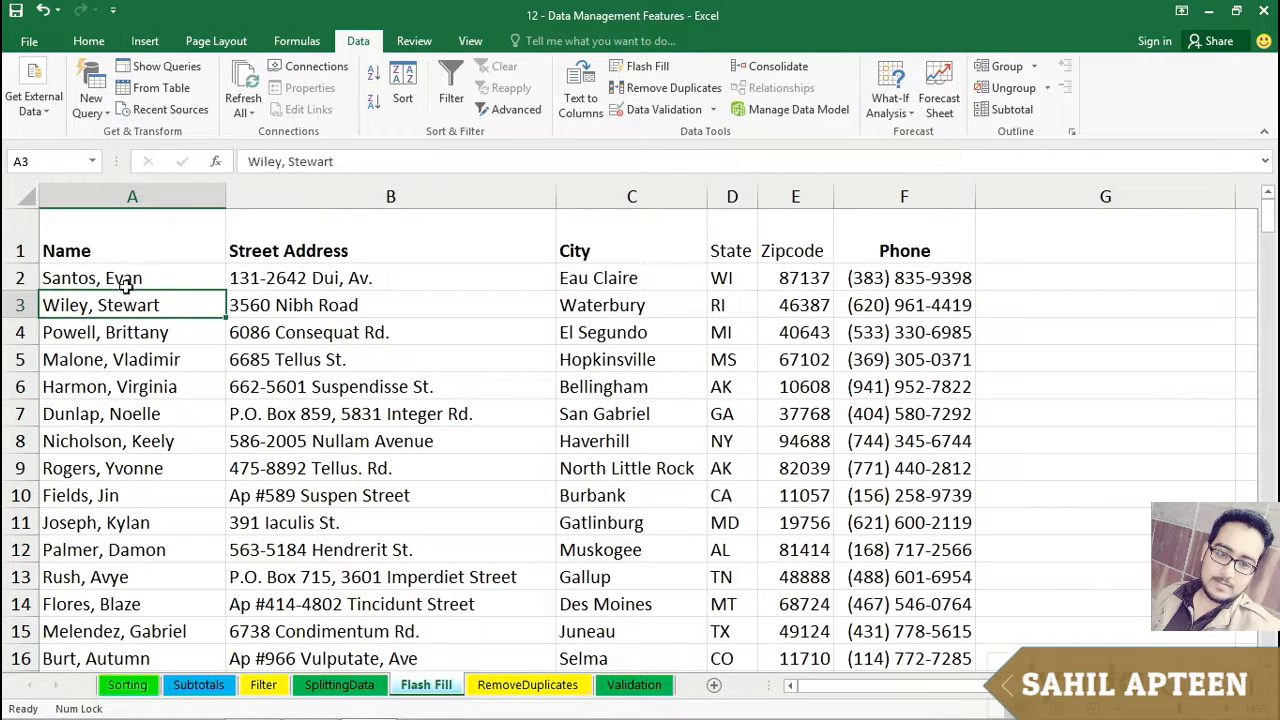
{"action": "left_click", "coordinate": [127, 280]}
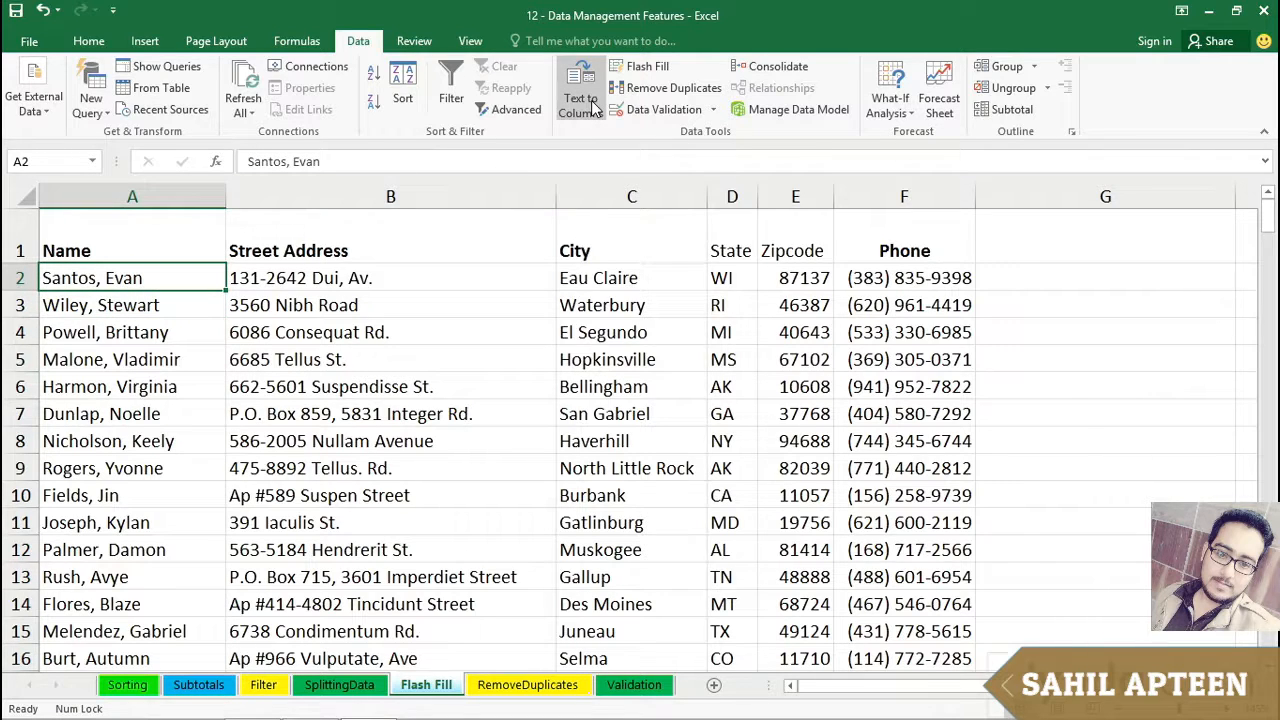
{"action": "left_click", "coordinate": [517, 277]}
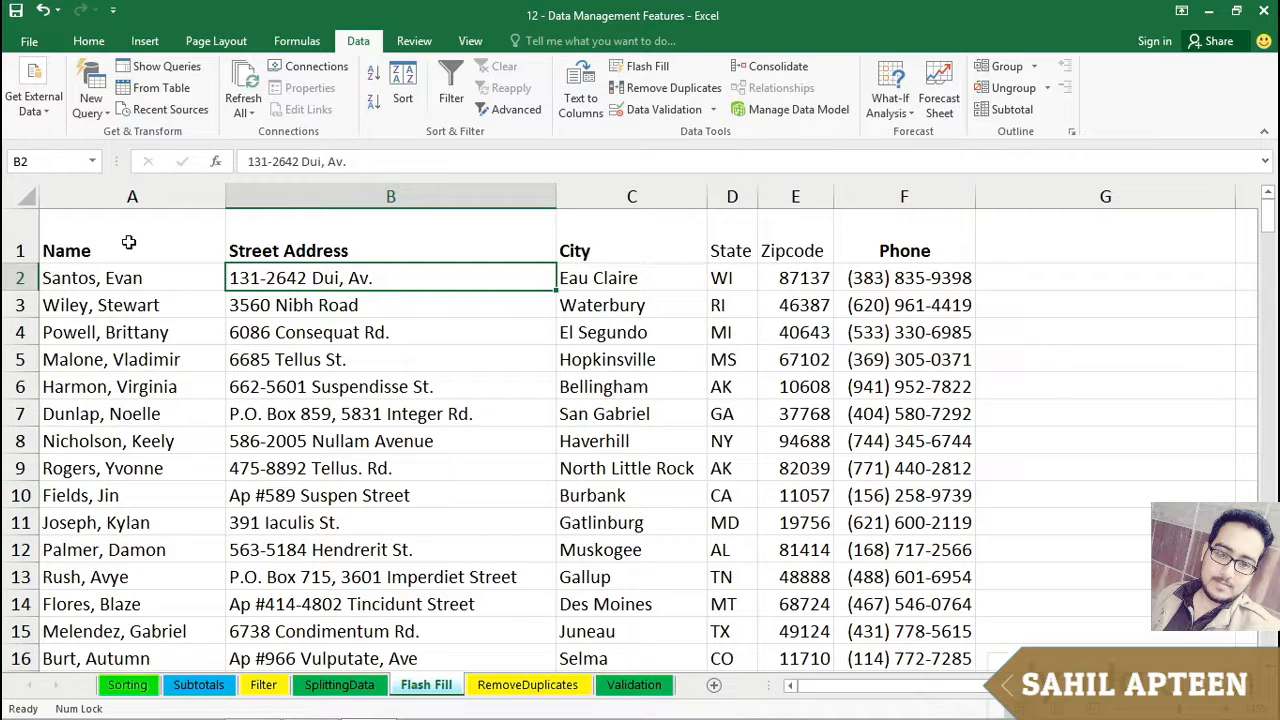
{"action": "left_click", "coordinate": [124, 278]}
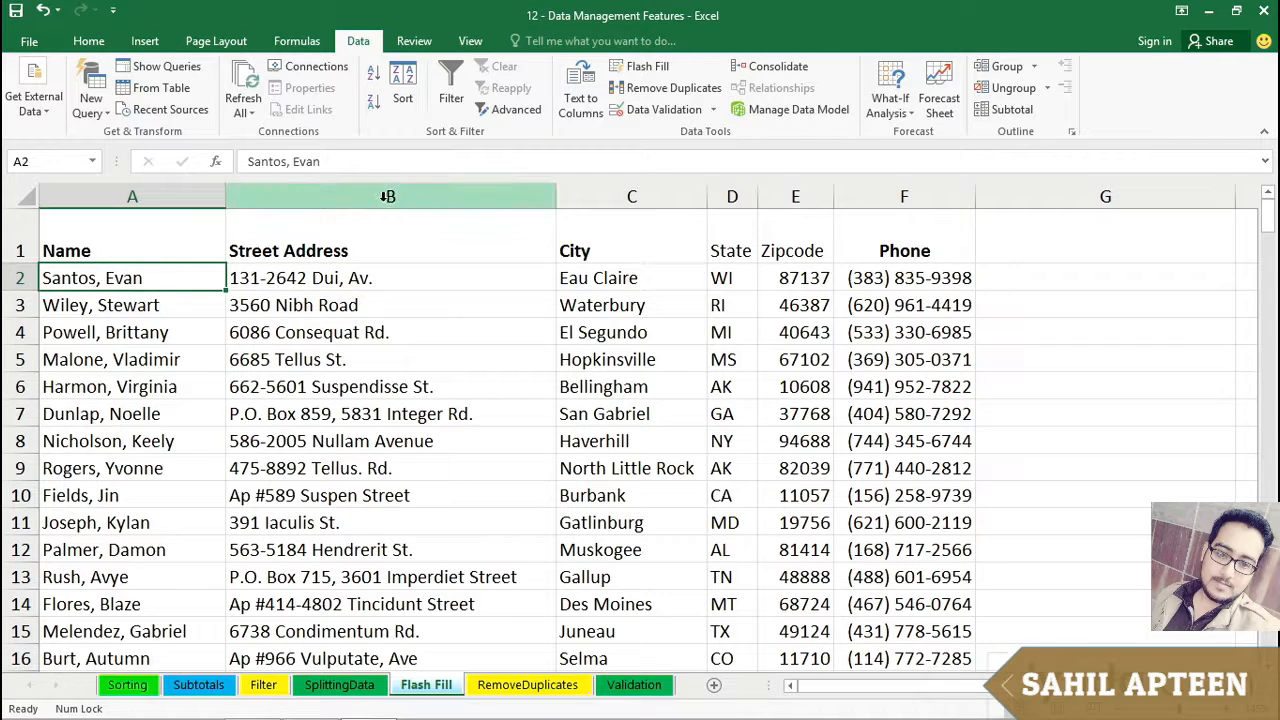
- Insert two blank columns between the Name and Street Address columns
{"action": "left_click_drag", "start_coordinate": [378, 196], "coordinate": [606, 193]}
{"action": "right_click", "coordinate": [606, 193]}
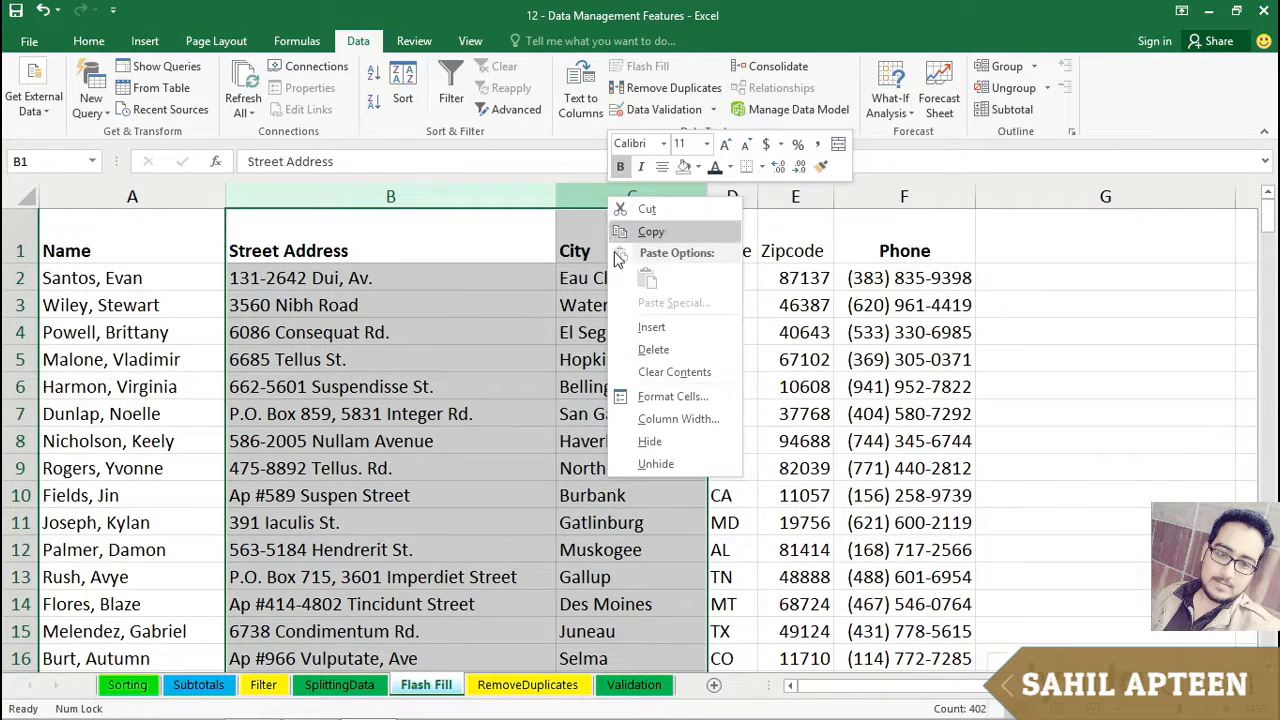
{"action": "left_click", "coordinate": [648, 329]}
- Enter the first record's last name in B2 and Flash Fill column B with the last names
{"action": "left_click", "coordinate": [264, 276]}
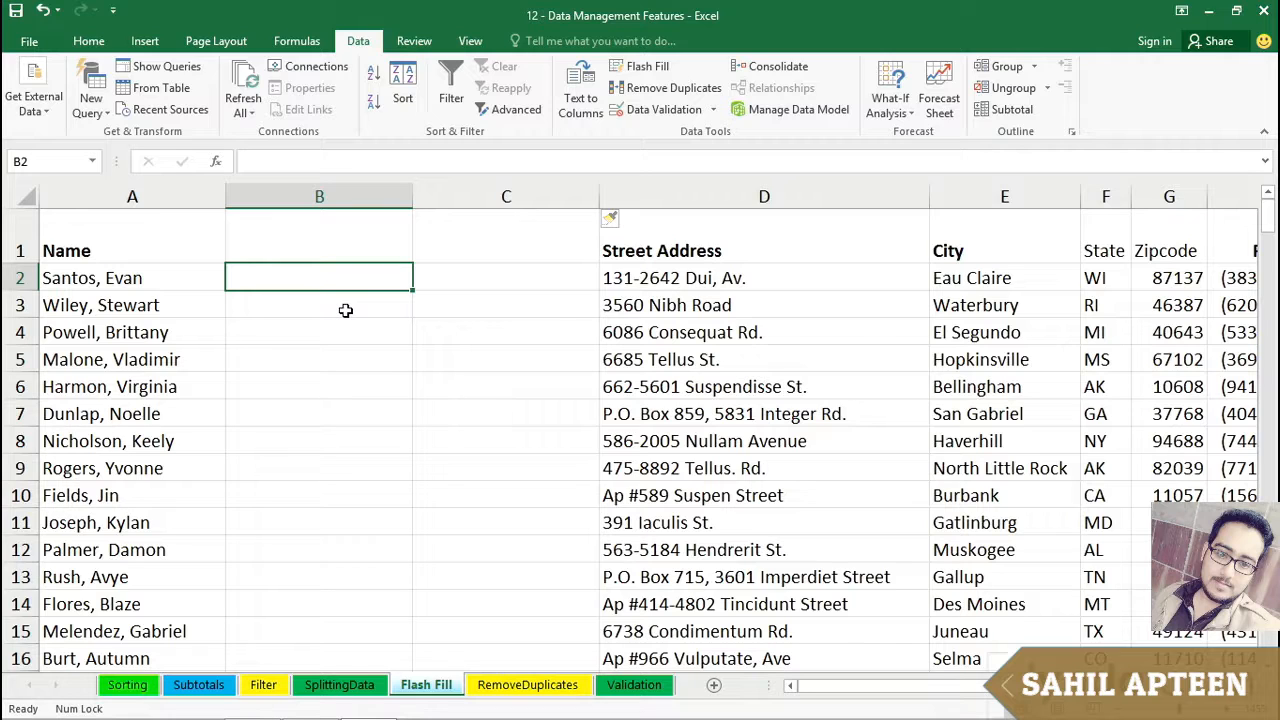
{"action": "type", "text": "Sant"}
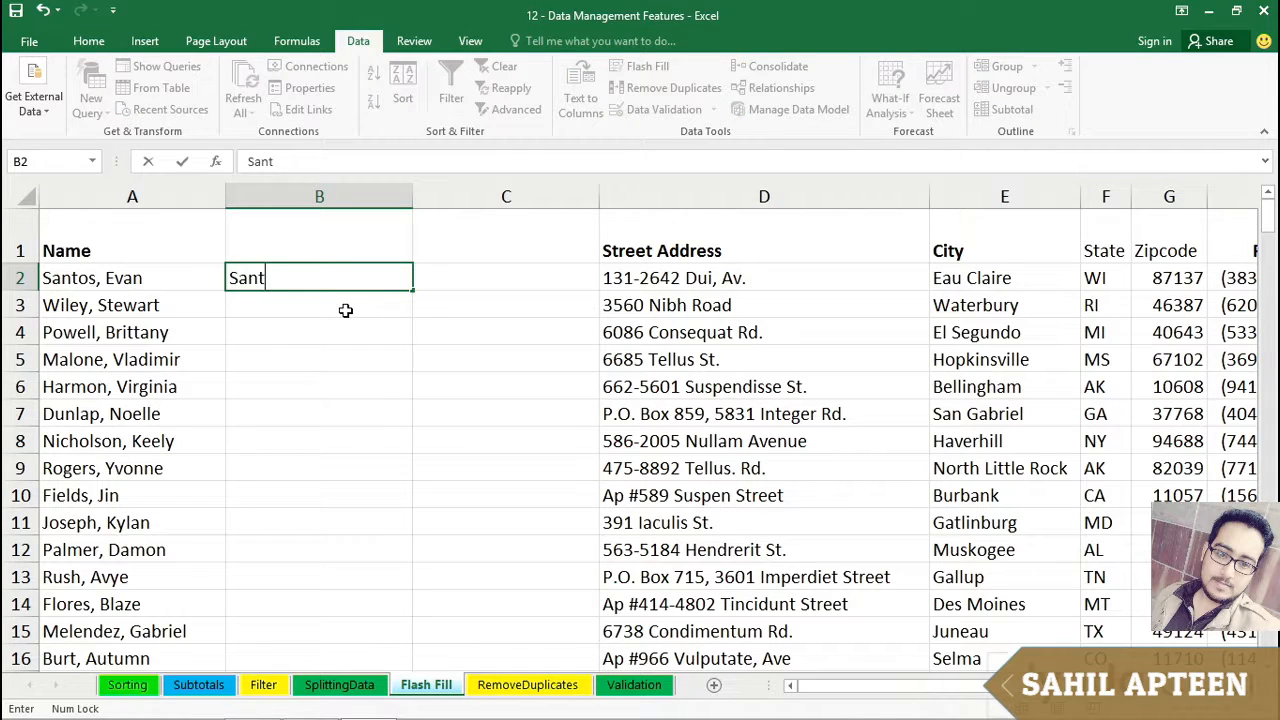
{"action": "type", "text": "os"}
{"action": "key", "text": "ctrl+Return"}
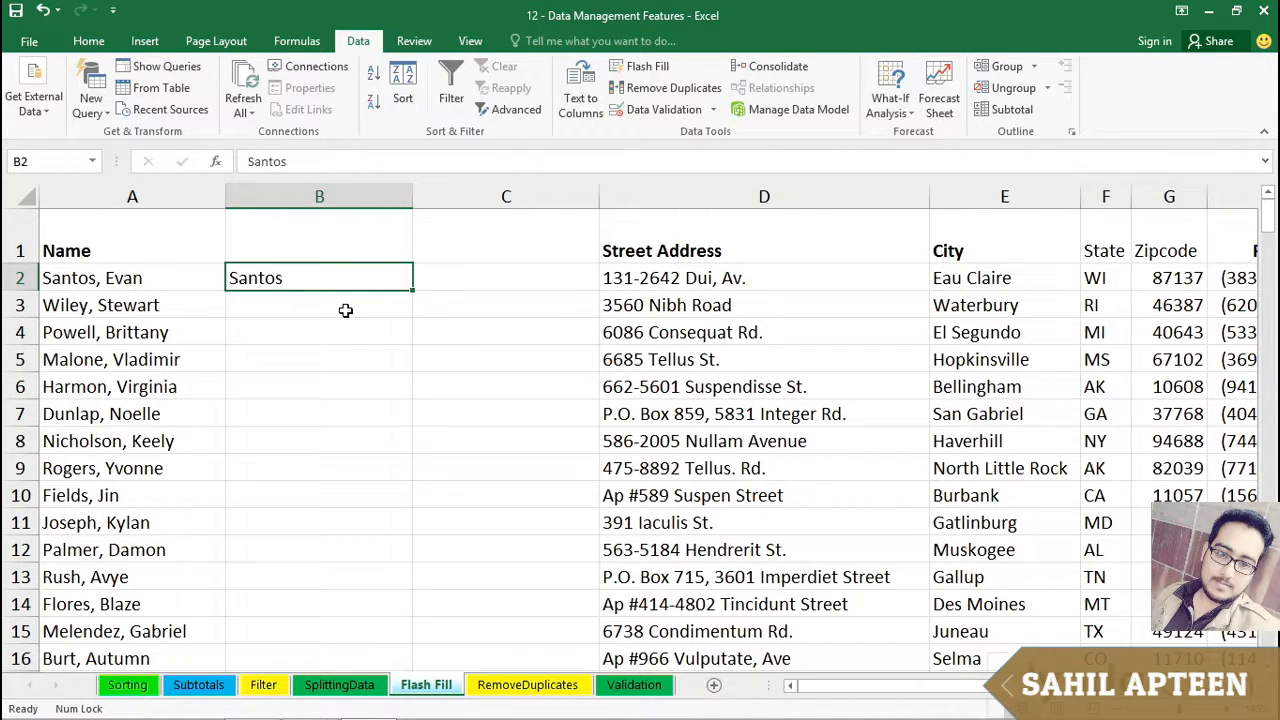
{"action": "key", "text": "ctrl+e"}
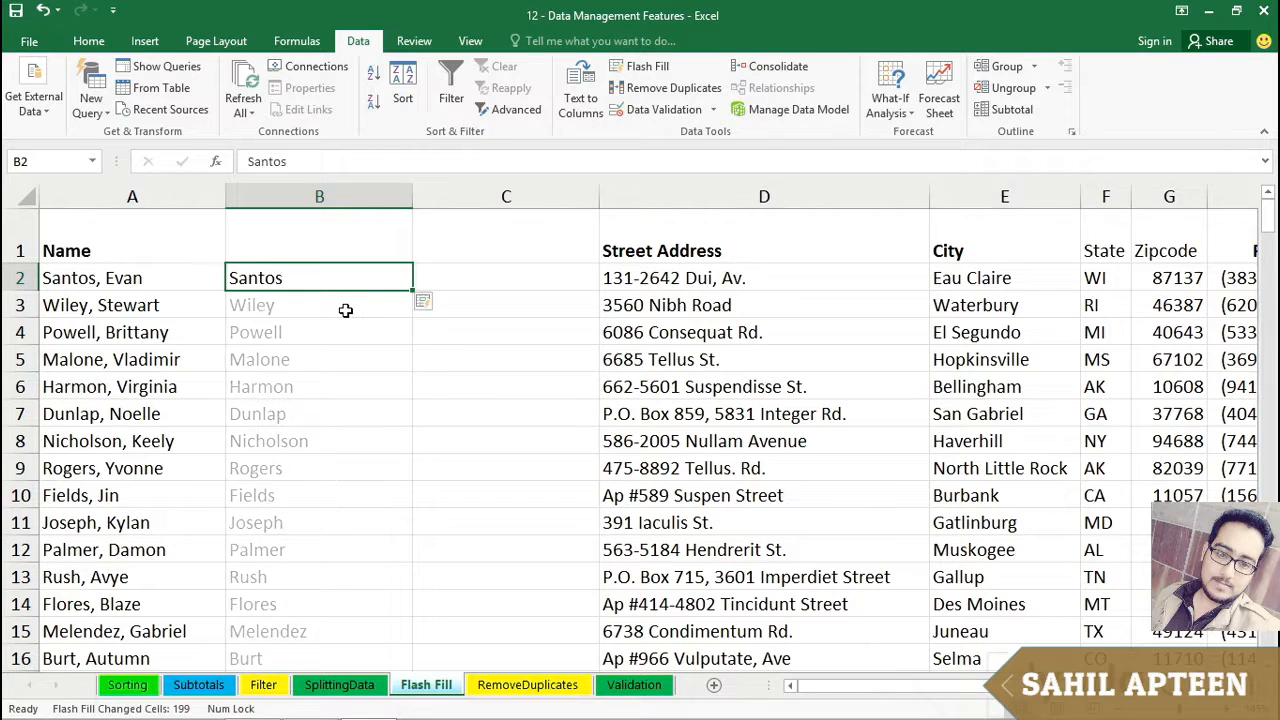
- Enter the first record's first name in C2 and Flash Fill column C with the first names
{"action": "key", "text": "Right"}
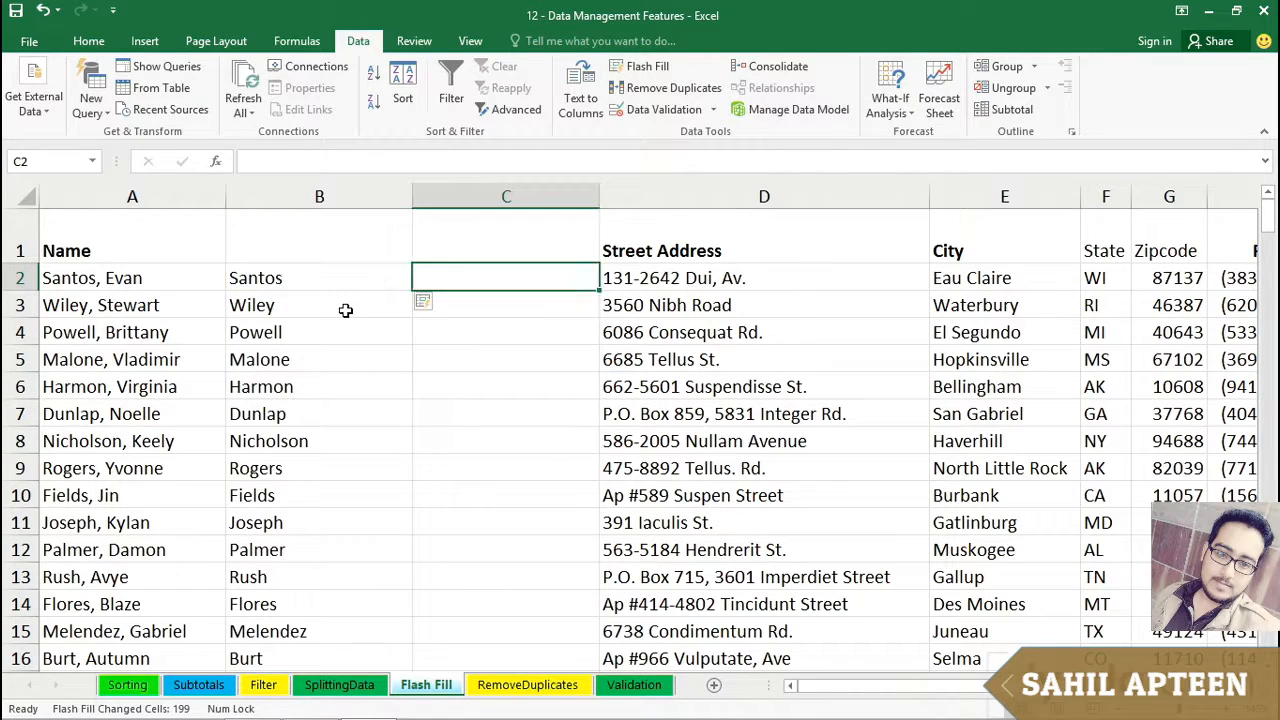
{"action": "type", "text": "Evan"}
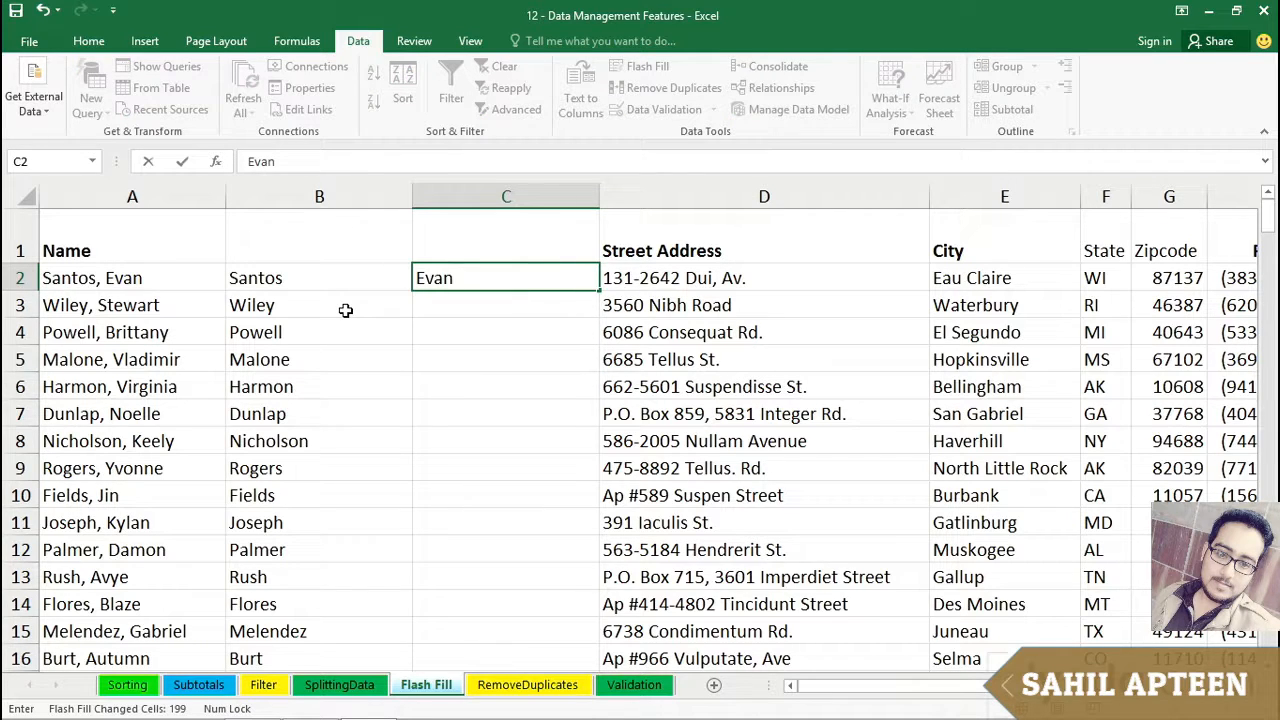
{"action": "key", "text": "ctrl+Return"}
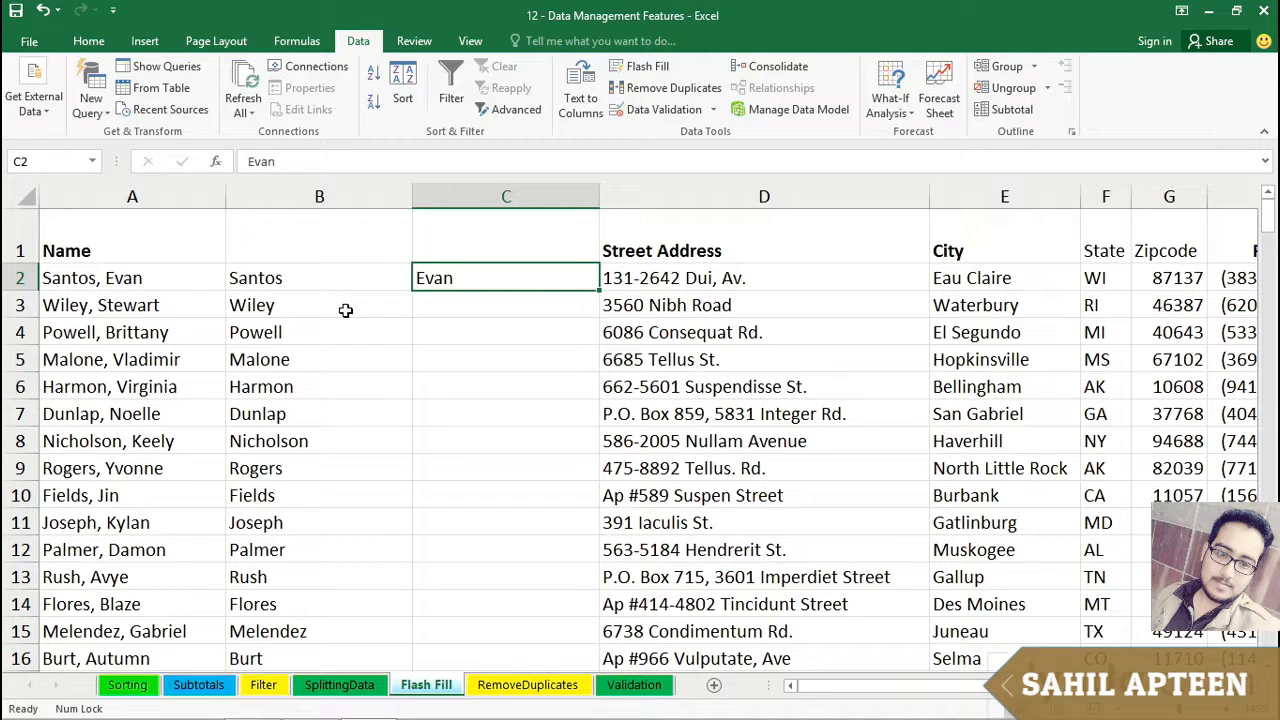
{"action": "key", "text": "ctrl+e"}
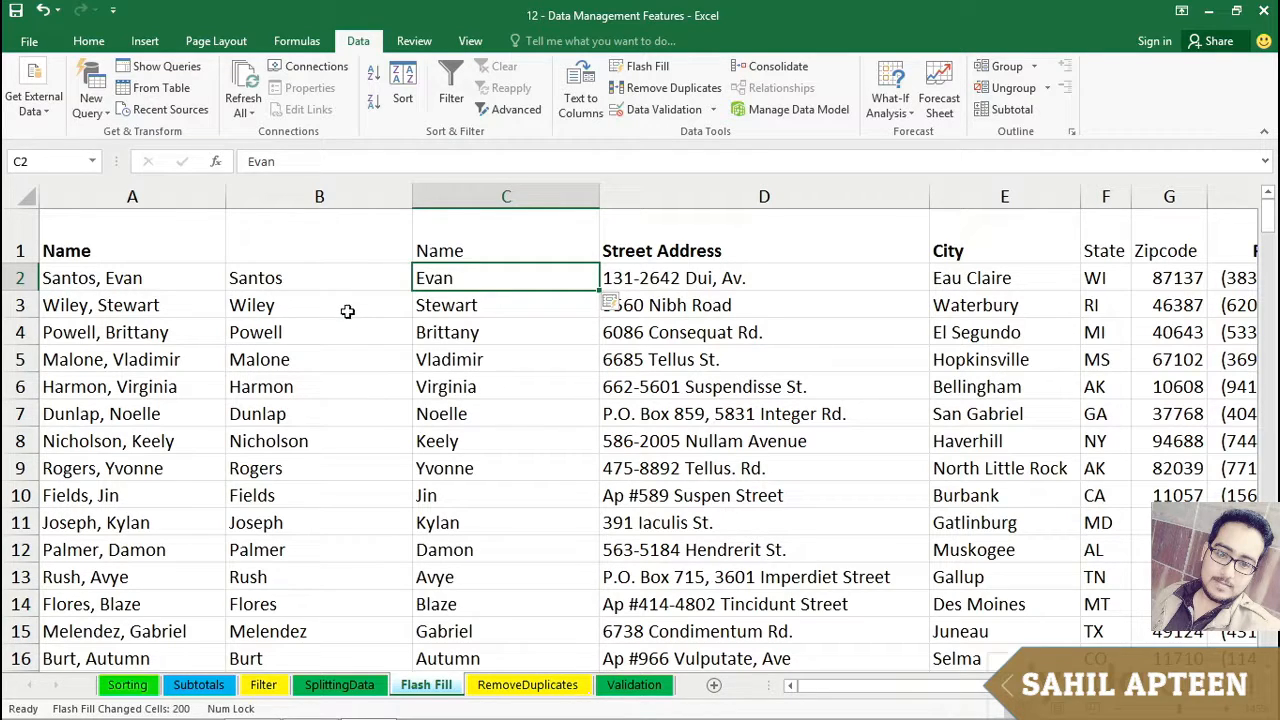
- Delete the combined Name column A and insert a blank column before the last-name column
{"action": "right_click", "coordinate": [183, 192]}
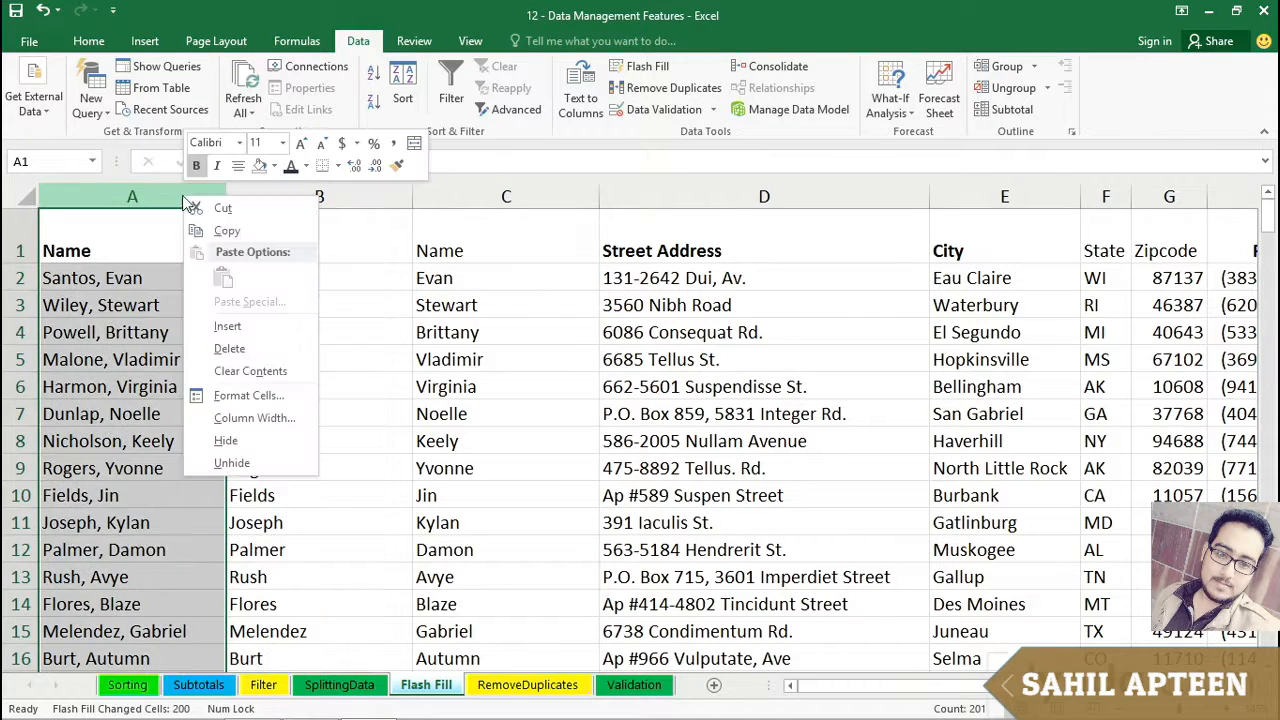
{"action": "left_click", "coordinate": [228, 348]}
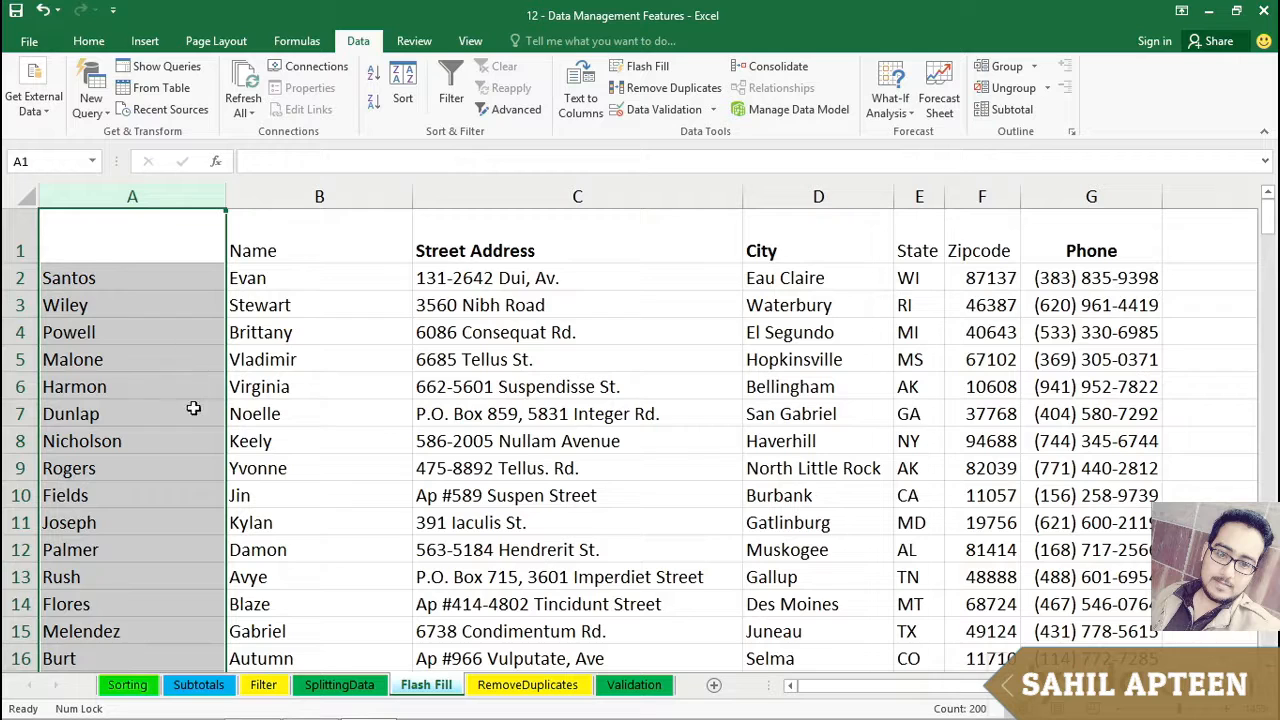
{"action": "right_click", "coordinate": [134, 203]}
{"action": "left_click", "coordinate": [166, 336]}
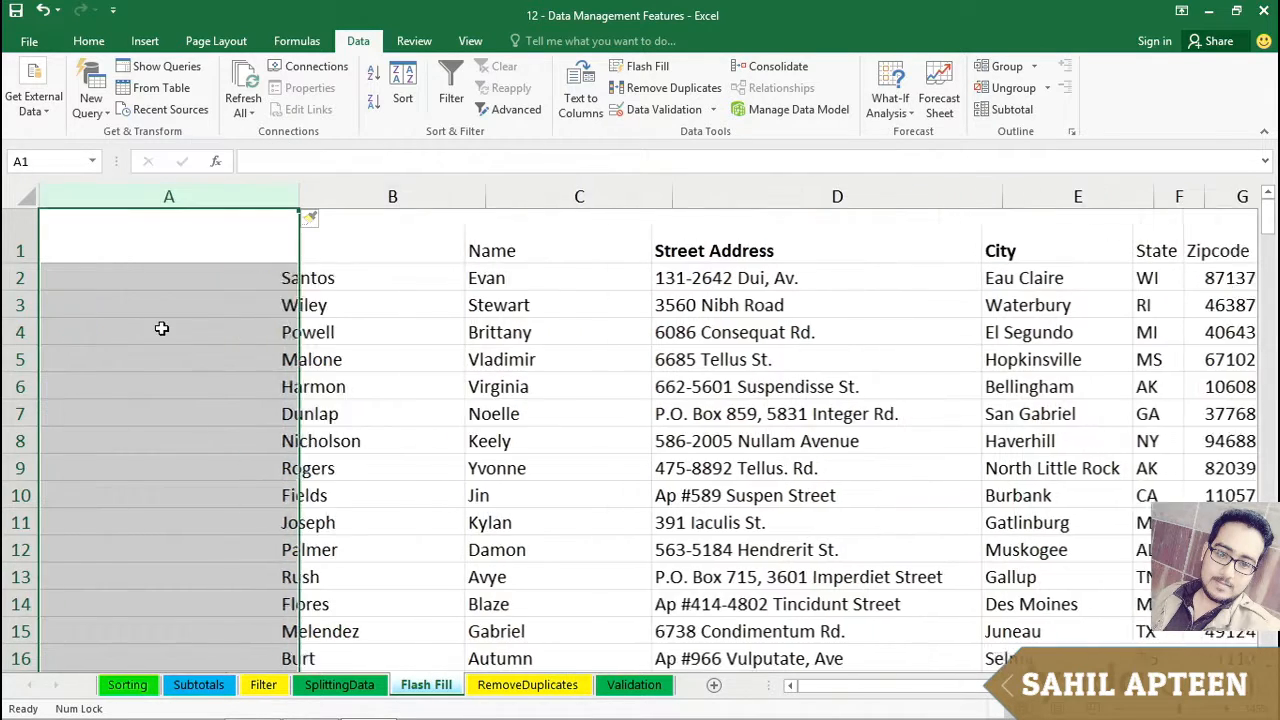
- Enter the first record's full name in A2 as first name followed by last name
{"action": "left_click", "coordinate": [170, 278]}
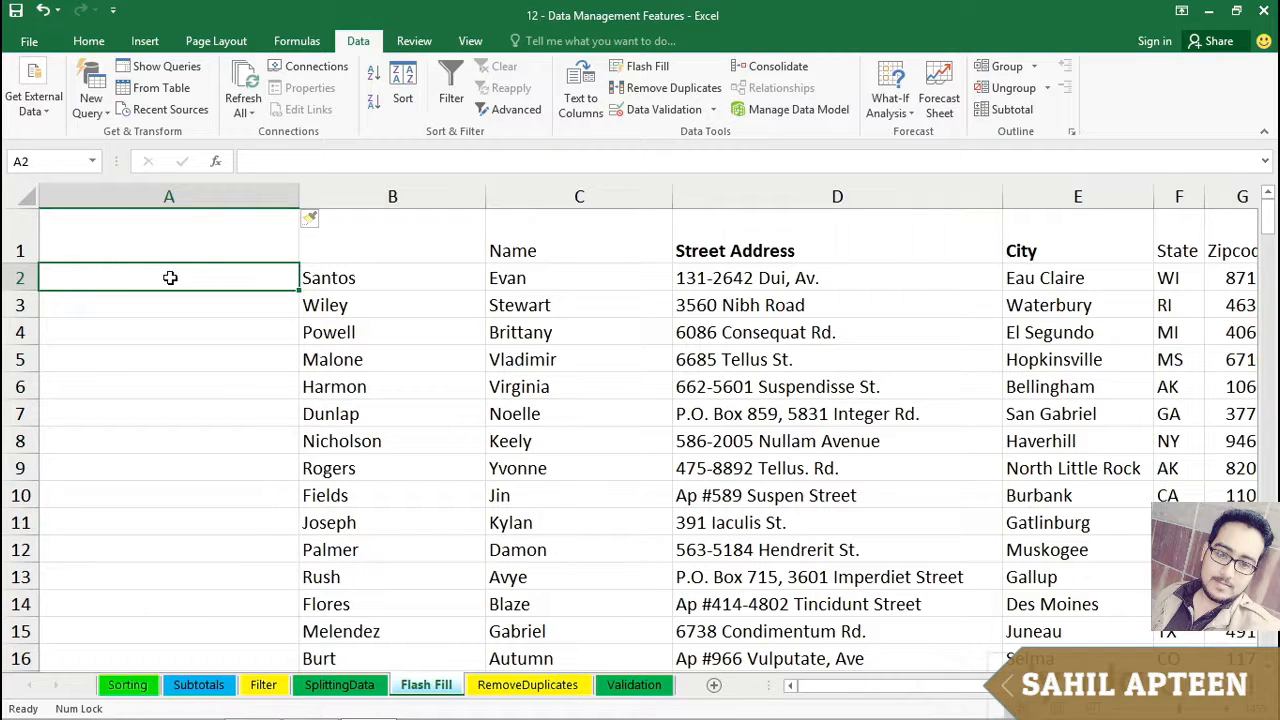
{"action": "type", "text": "E"}
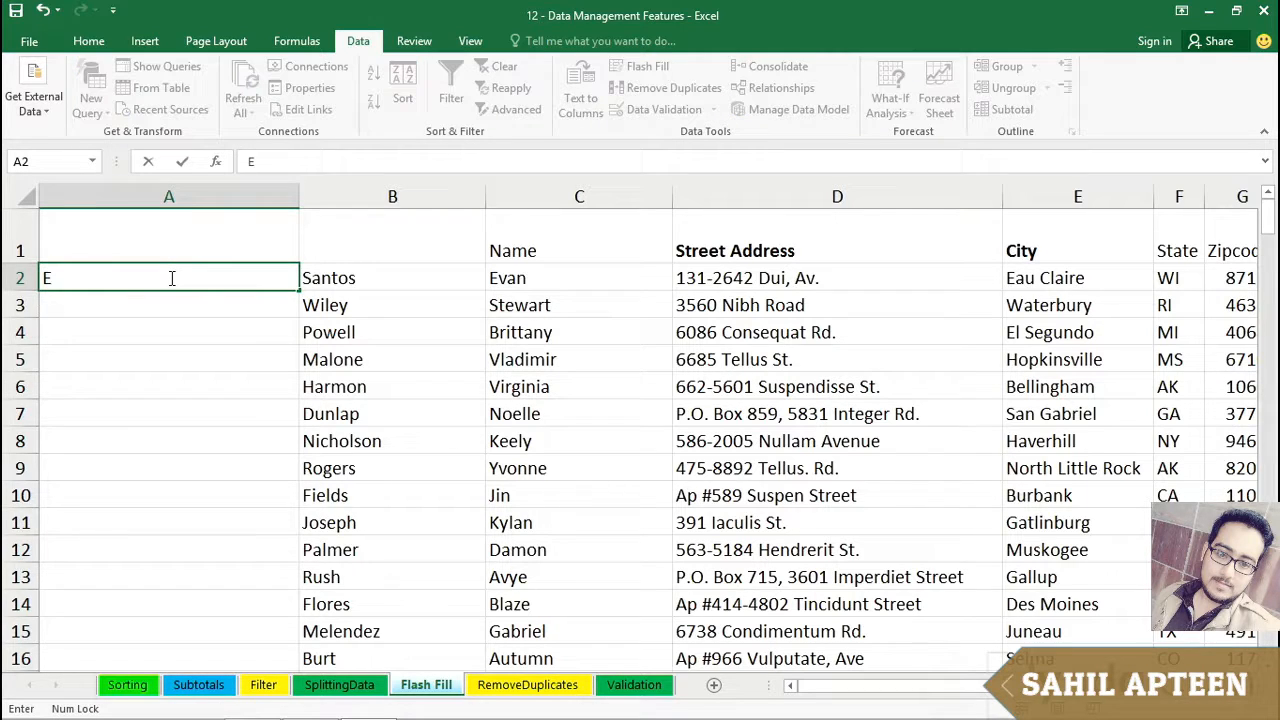
{"action": "type", "text": "van Santos"}
{"action": "key", "text": "ctrl+Return"}
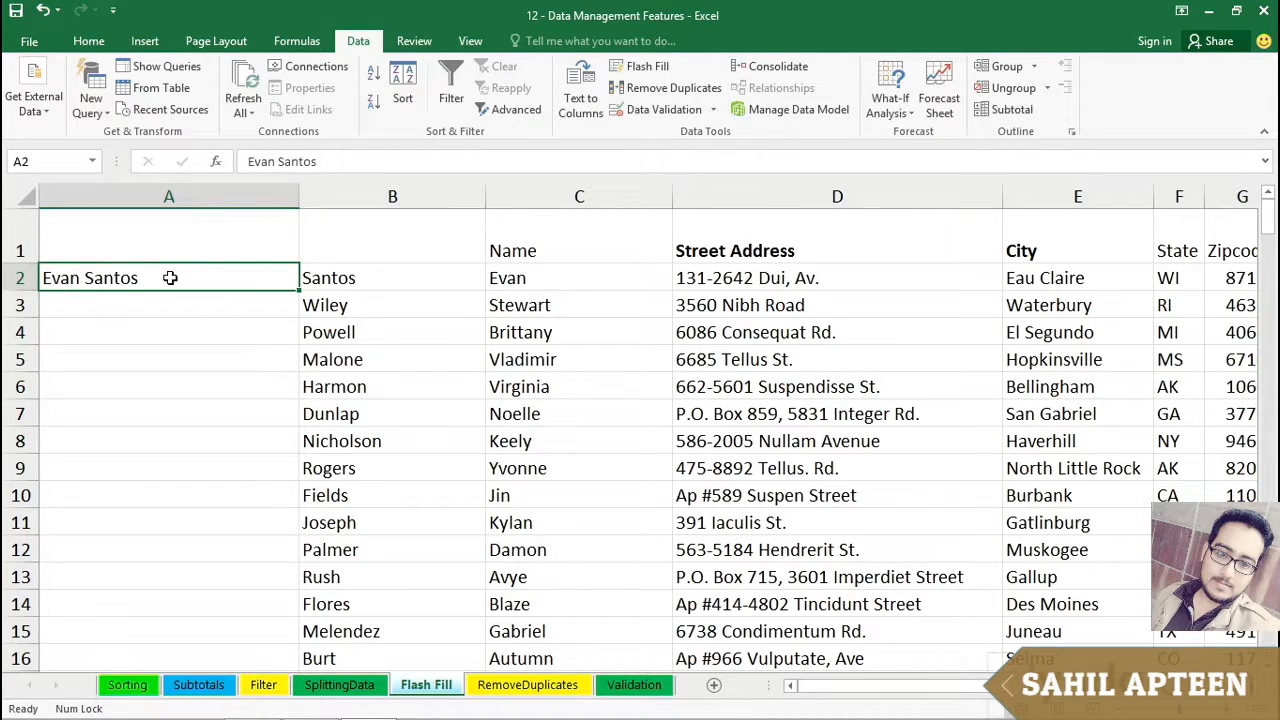
- Rewrite the name in A2 as last name, comma, first name, and Flash Fill column A with that pattern
{"action": "double_click", "coordinate": [86, 276]}
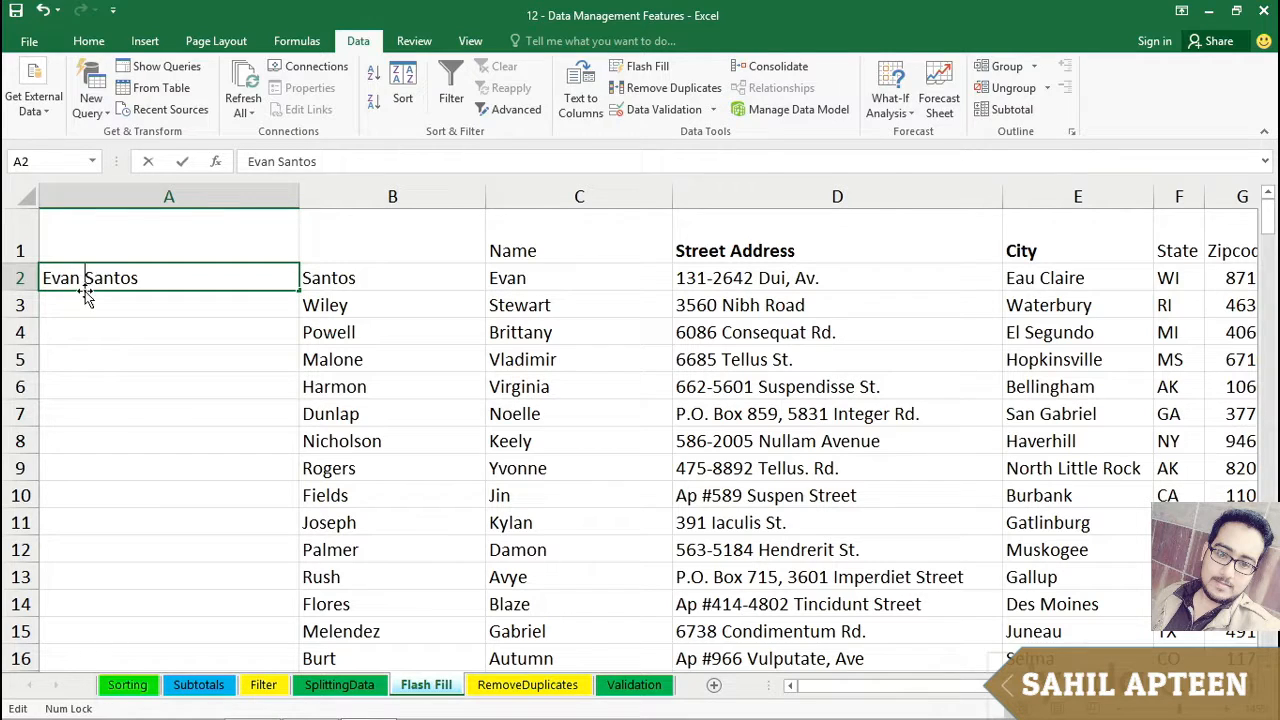
{"action": "key", "text": "BackSpace"}
{"action": "key", "text": "BackSpace"}
{"action": "key", "text": "BackSpace"}
{"action": "key", "text": "BackSpace"}
{"action": "key", "text": "BackSpace"}
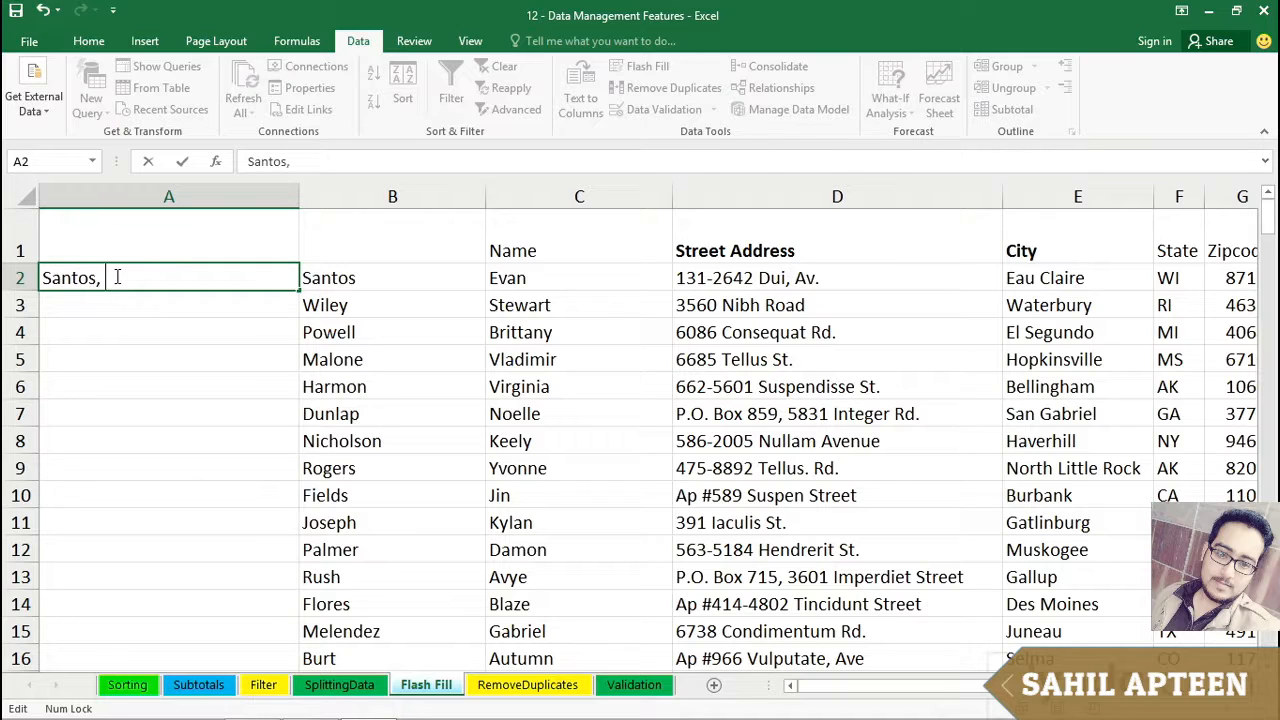
{"action": "type", "text": ", Evan"}
{"action": "key", "text": "ctrl+Return"}
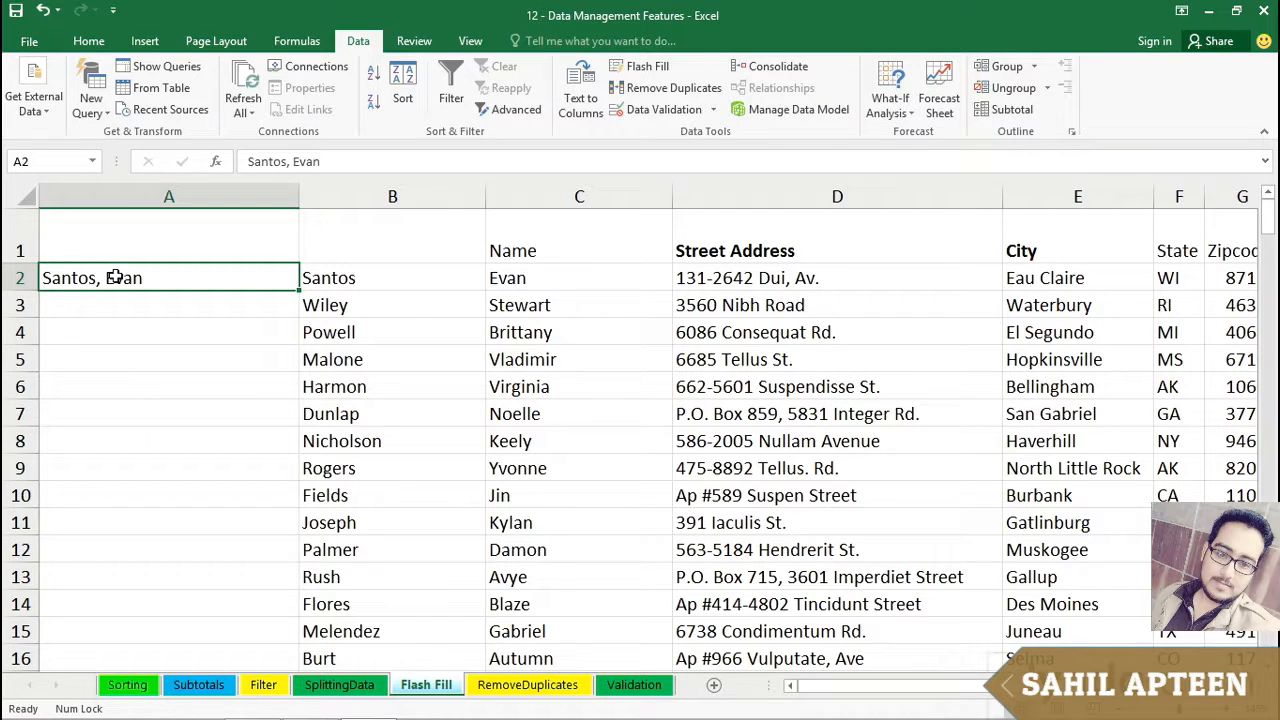
{"action": "key", "text": "ctrl+e"}
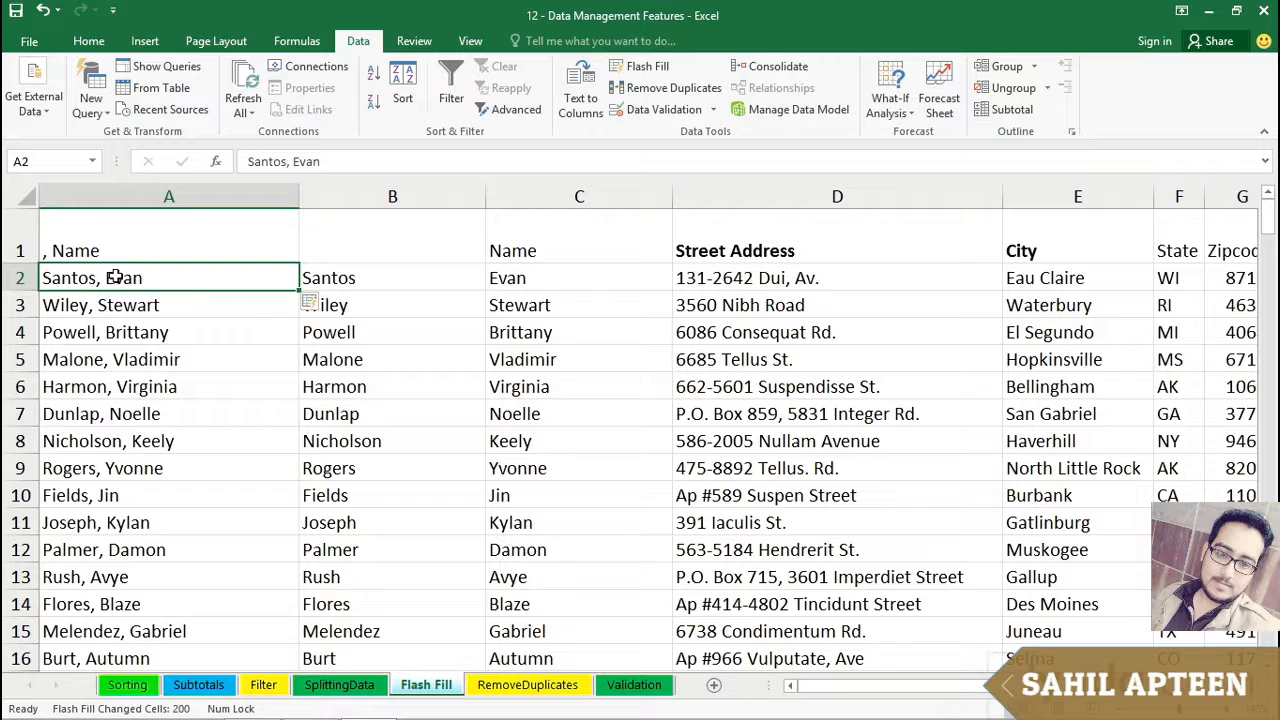
- Delete the separate last-name and first-name columns B and C
{"action": "left_click", "coordinate": [184, 255]}
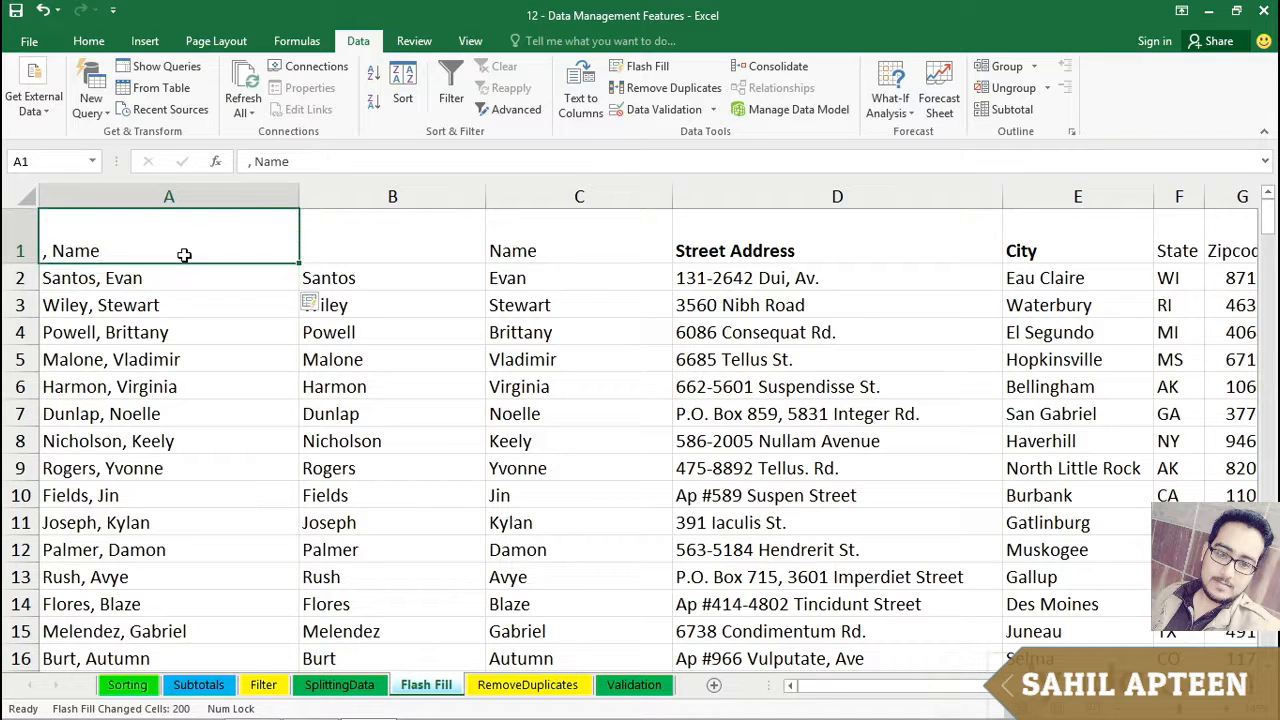
{"action": "left_click_drag", "start_coordinate": [563, 196], "coordinate": [437, 194]}
{"action": "right_click", "coordinate": [437, 194]}
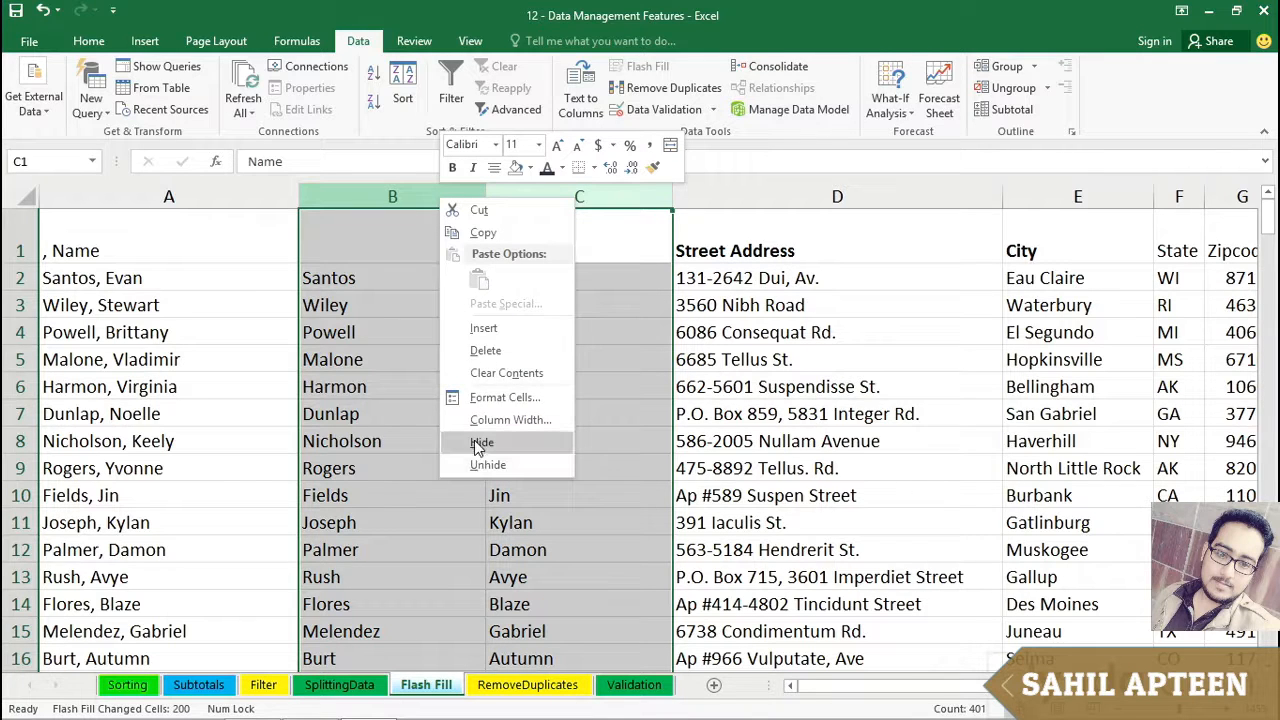
{"action": "left_click", "coordinate": [487, 352]}
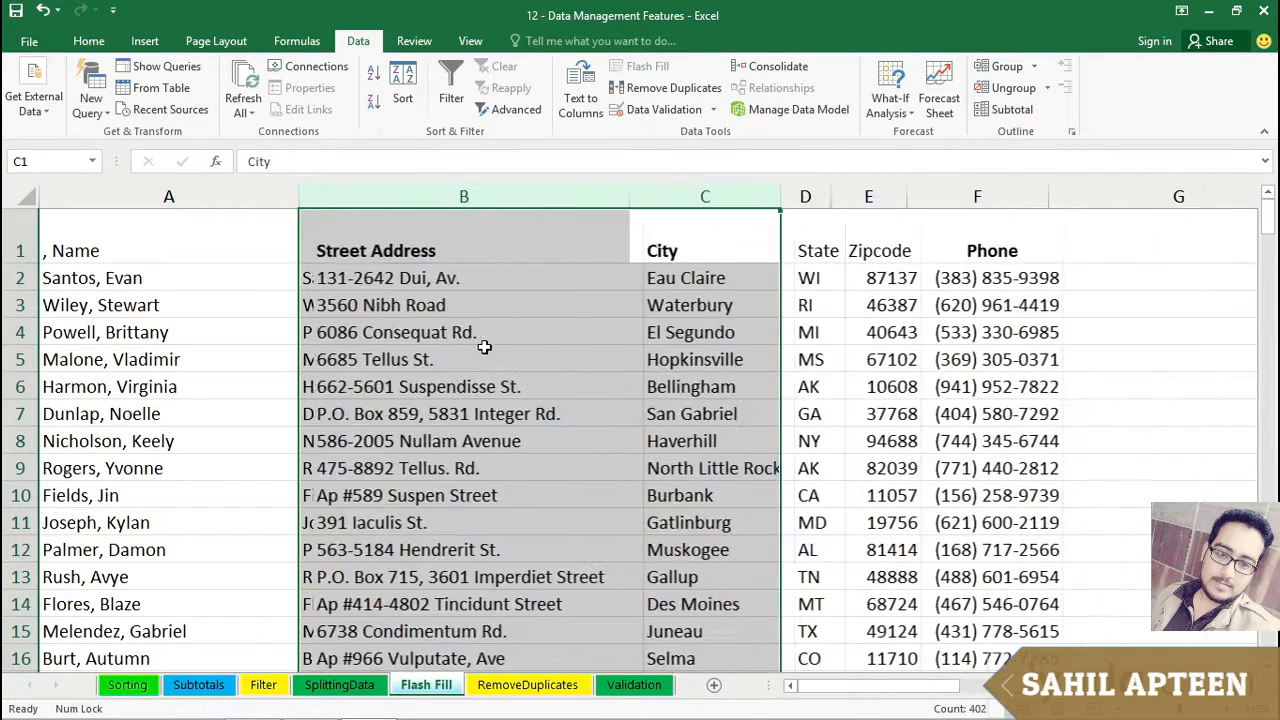
- Replace the header in A1 with "Name"
{"action": "left_click", "coordinate": [158, 308]}
{"action": "left_click", "coordinate": [50, 248]}
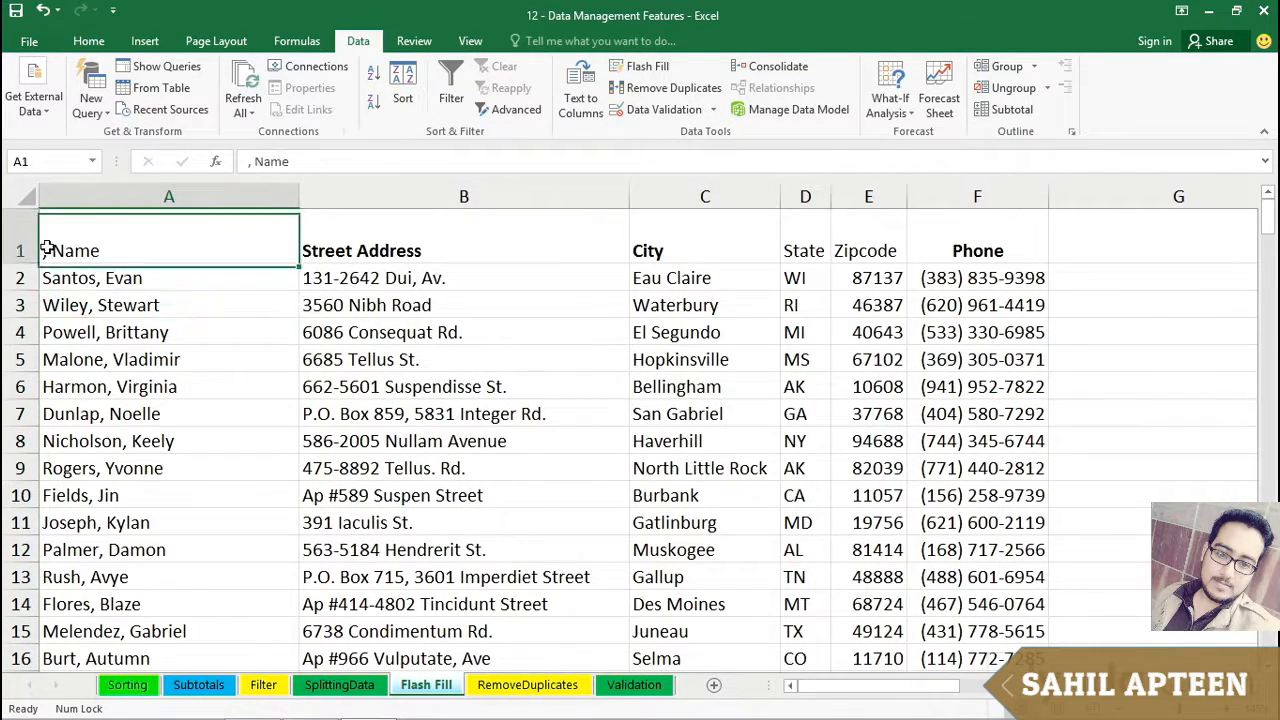
{"action": "type", "text": "Name"}
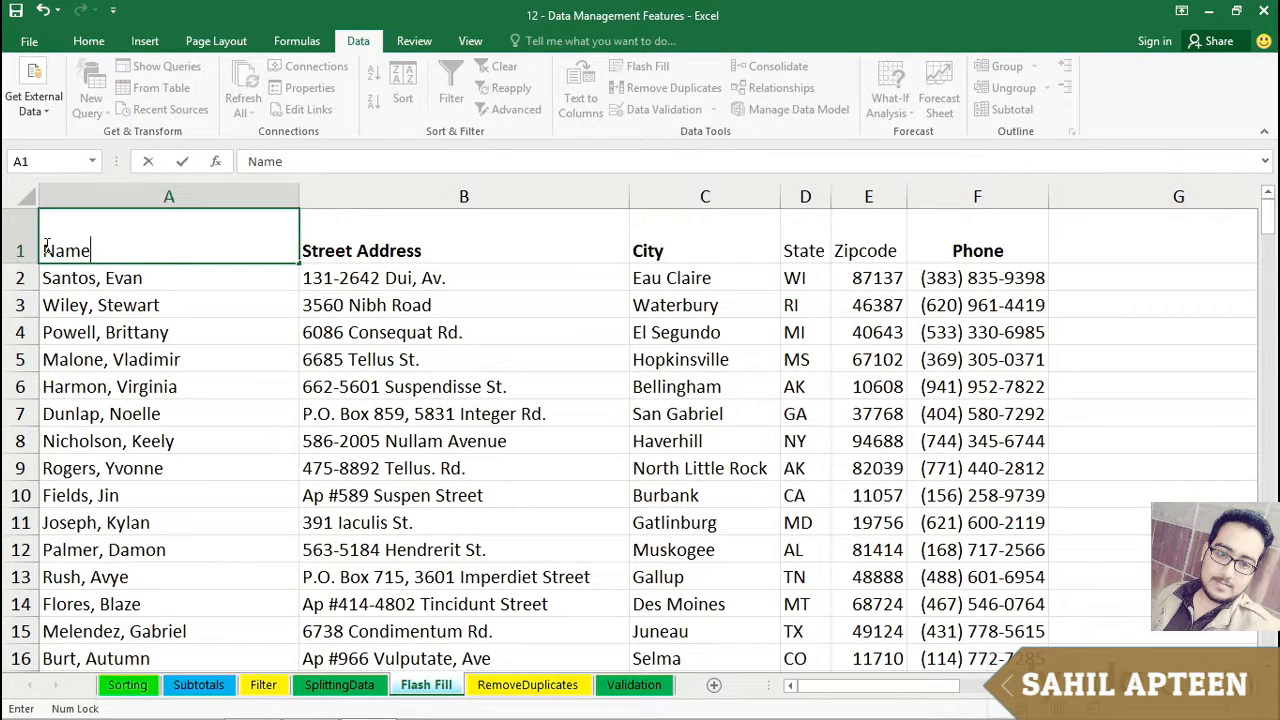
{"action": "key", "text": "Return"}
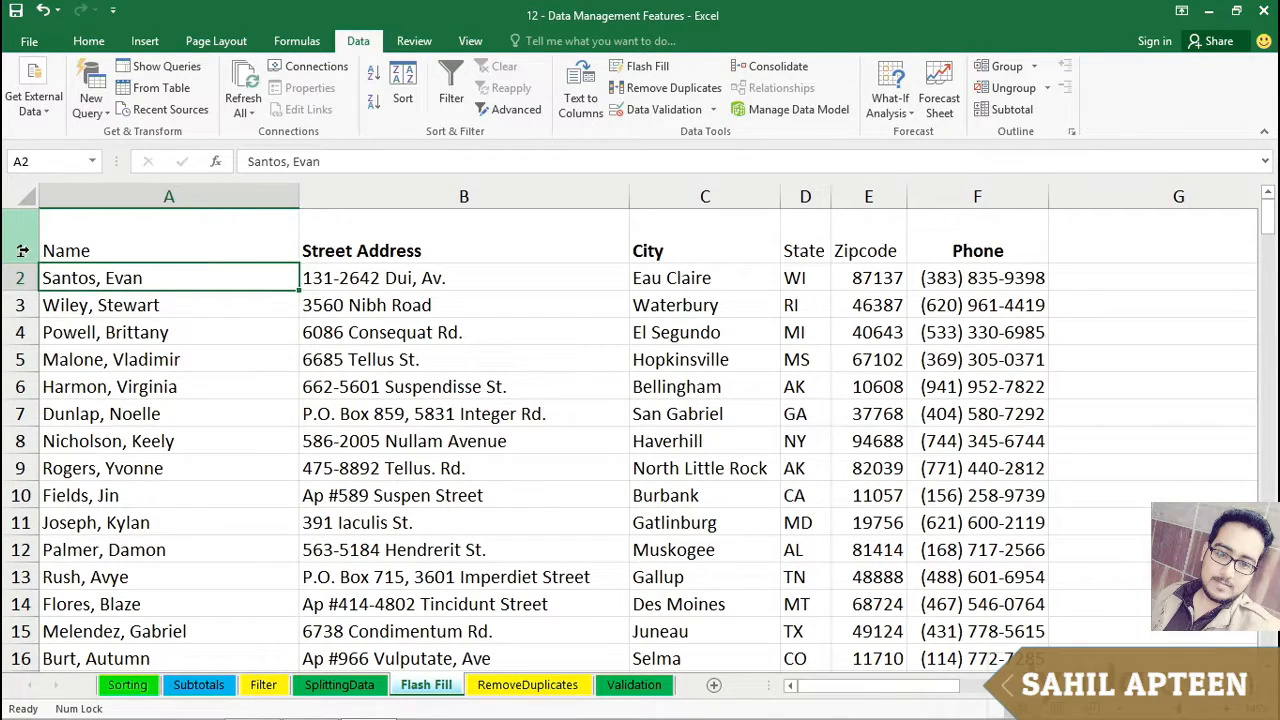
- Make the whole header row 1 bold
{"action": "left_click", "coordinate": [30, 250]}
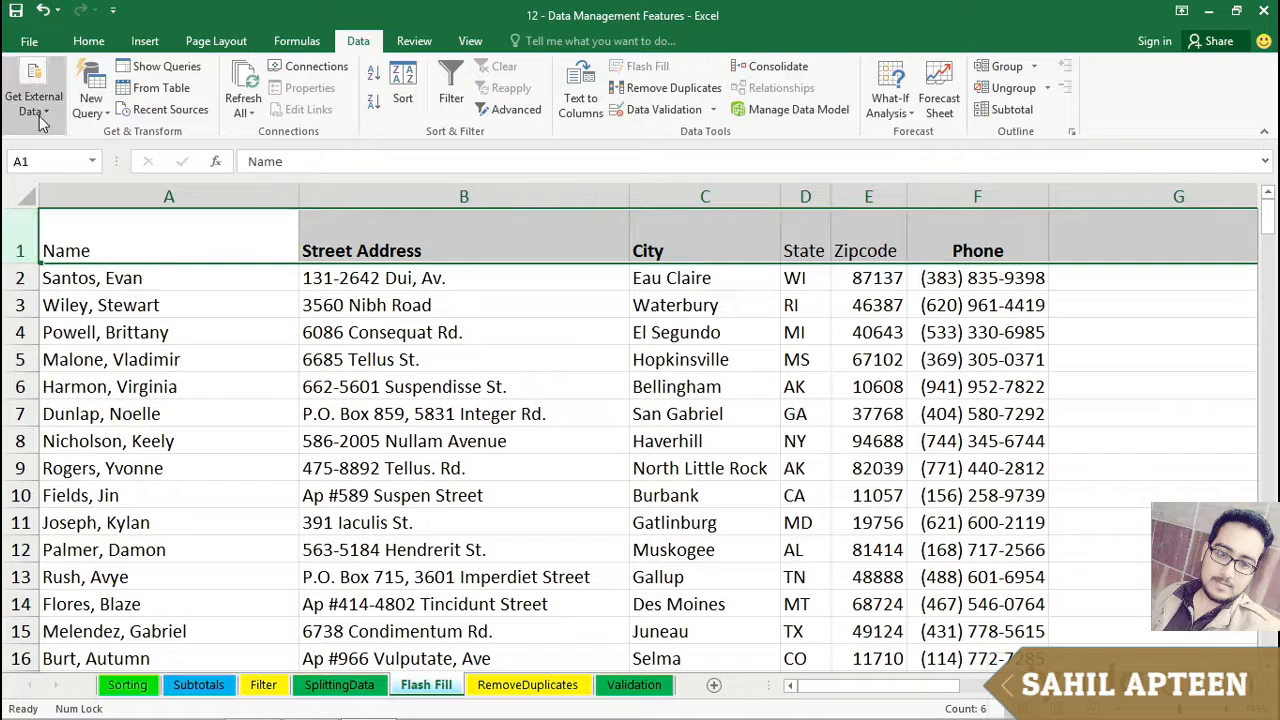
{"action": "key", "text": "ctrl+b"}
{"action": "left_click", "coordinate": [88, 41]}
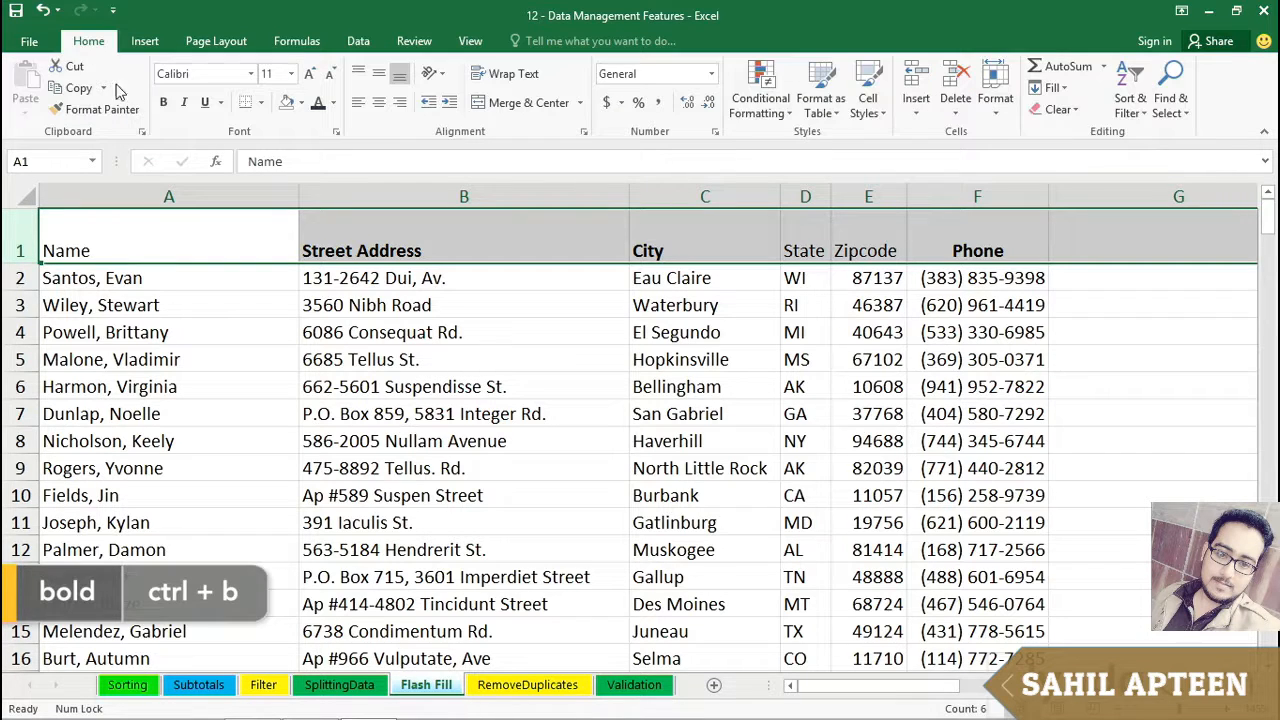
{"action": "left_click", "coordinate": [165, 104]}
- AutoFit the widths of all columns on the Flash Fill sheet to their contents
{"action": "left_click", "coordinate": [26, 198]}
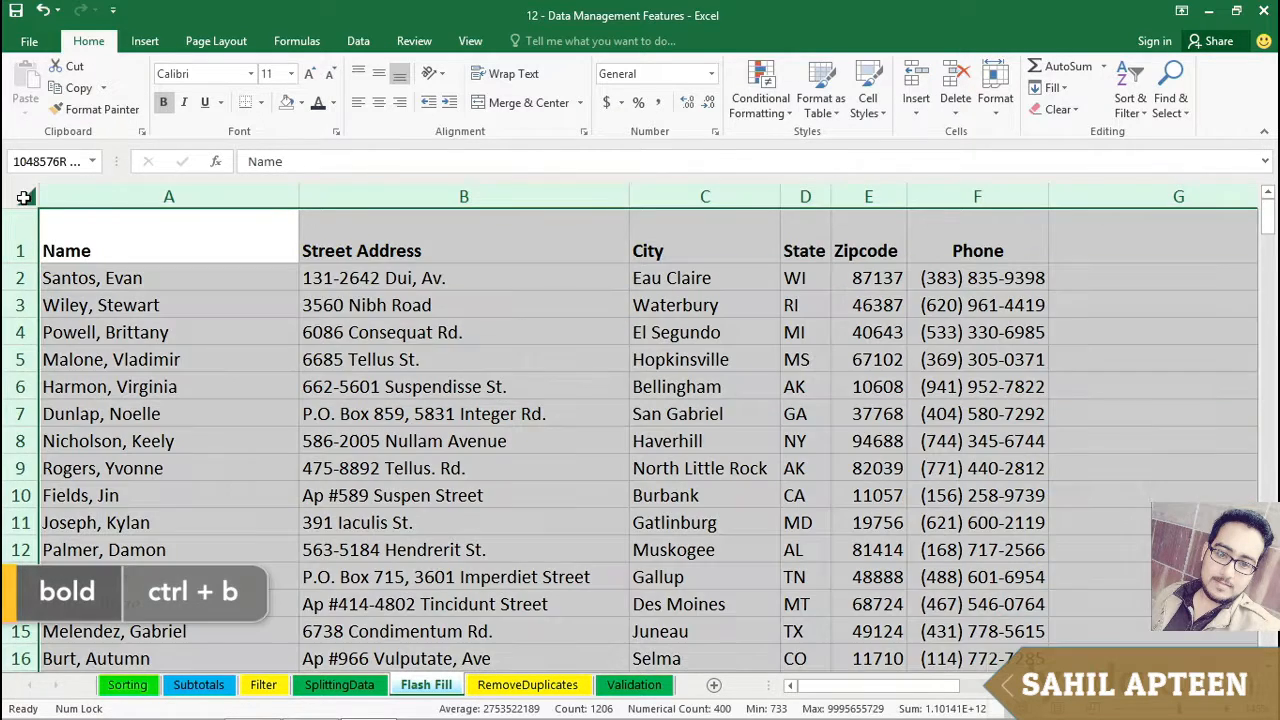
{"action": "double_click", "coordinate": [298, 197]}
{"action": "left_click", "coordinate": [327, 243]}
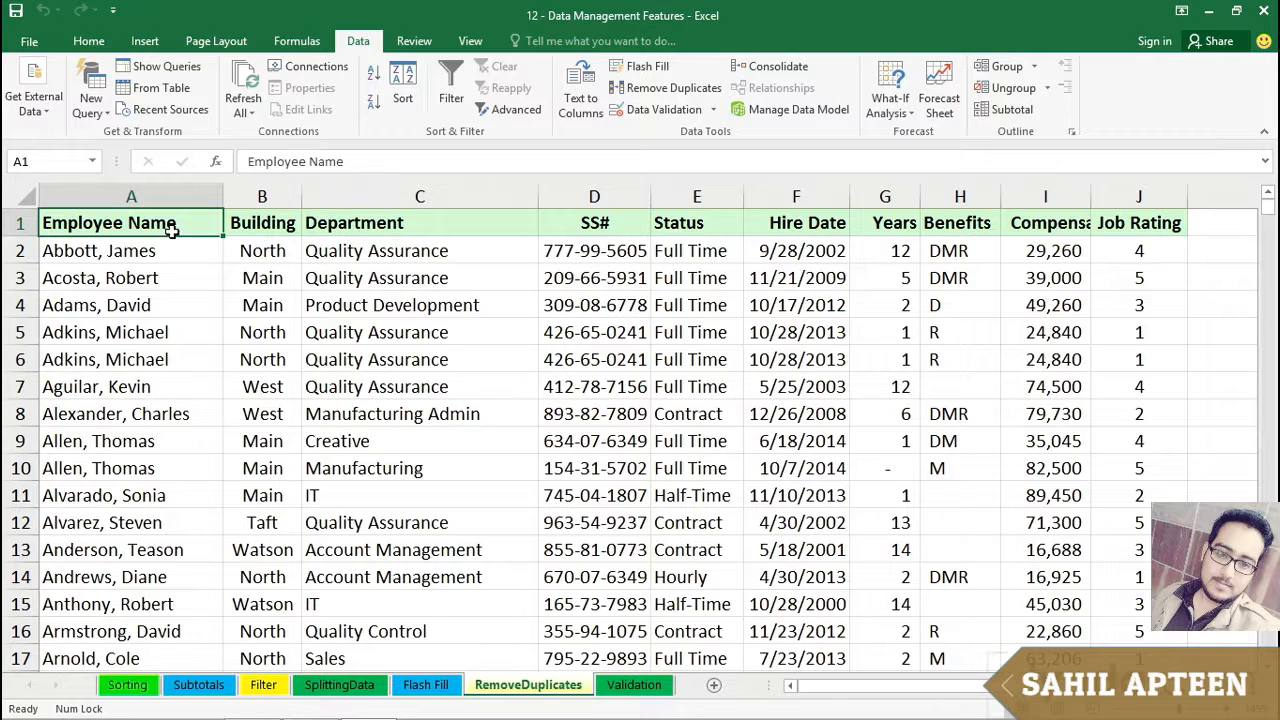
- Examine the employee list on the RemoveDuplicates sheet for repeated records, comparing rows 5–6, 9–10 and 741–742 across their columns
{"action": "left_click_drag", "start_coordinate": [151, 330], "coordinate": [1105, 355]}
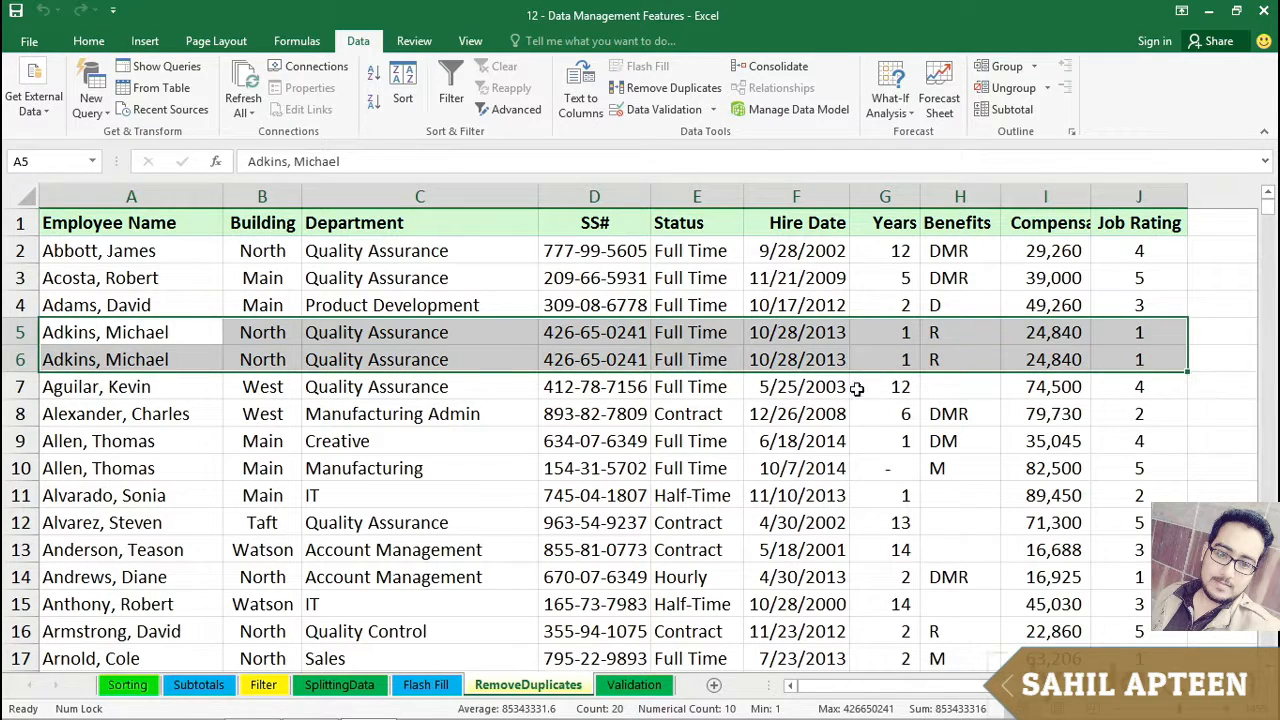
{"action": "left_click", "coordinate": [181, 440]}
{"action": "left_click_drag", "start_coordinate": [181, 440], "coordinate": [800, 468]}
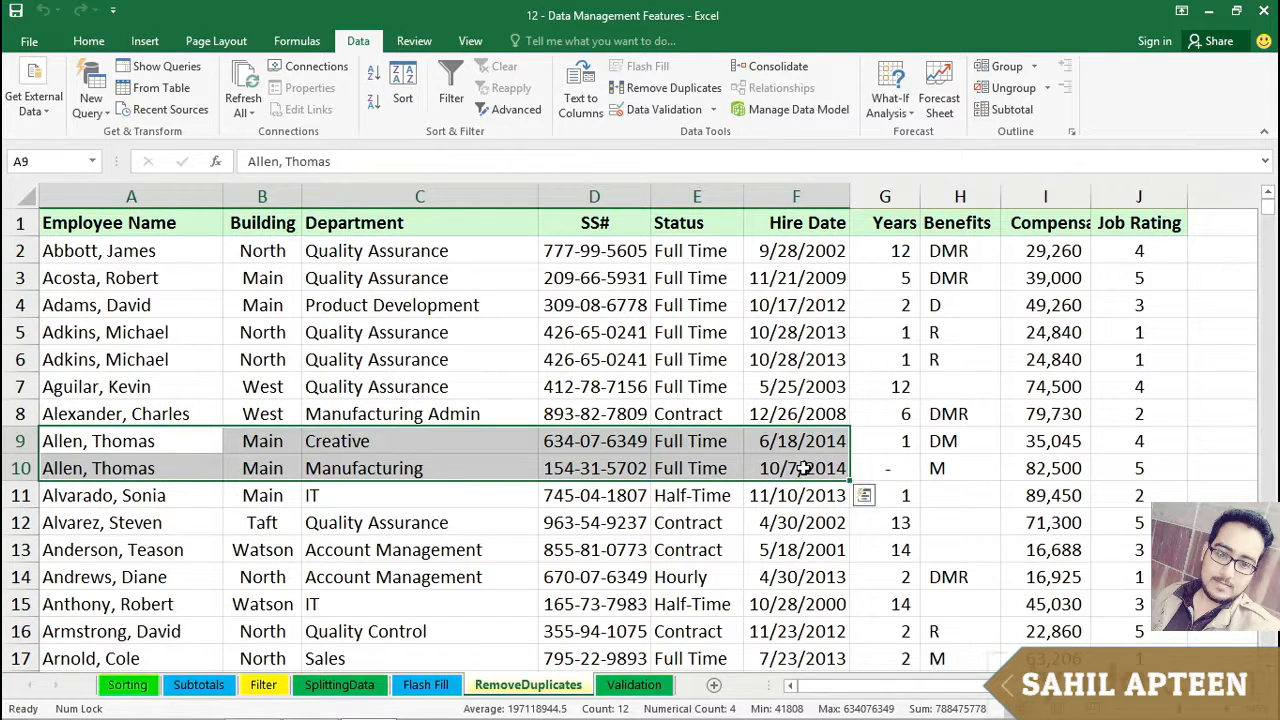
{"action": "left_click", "coordinate": [131, 332]}
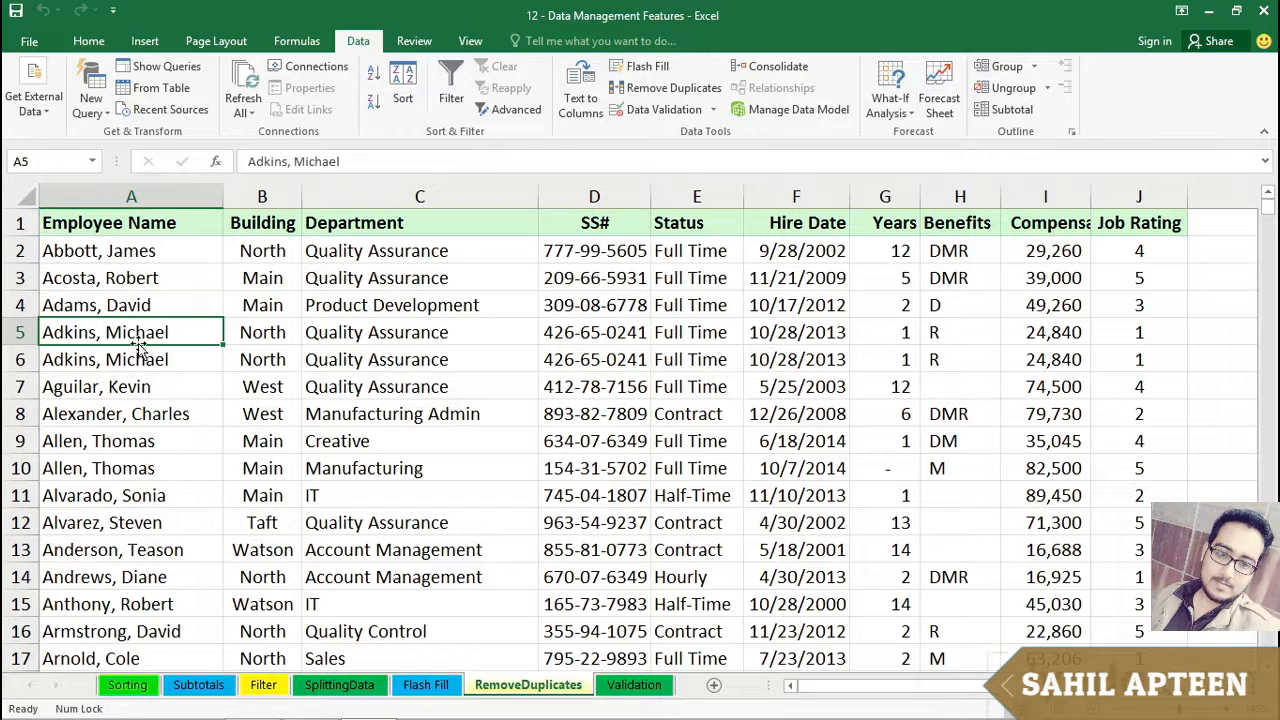
{"action": "left_click_drag", "start_coordinate": [147, 335], "coordinate": [1108, 362]}
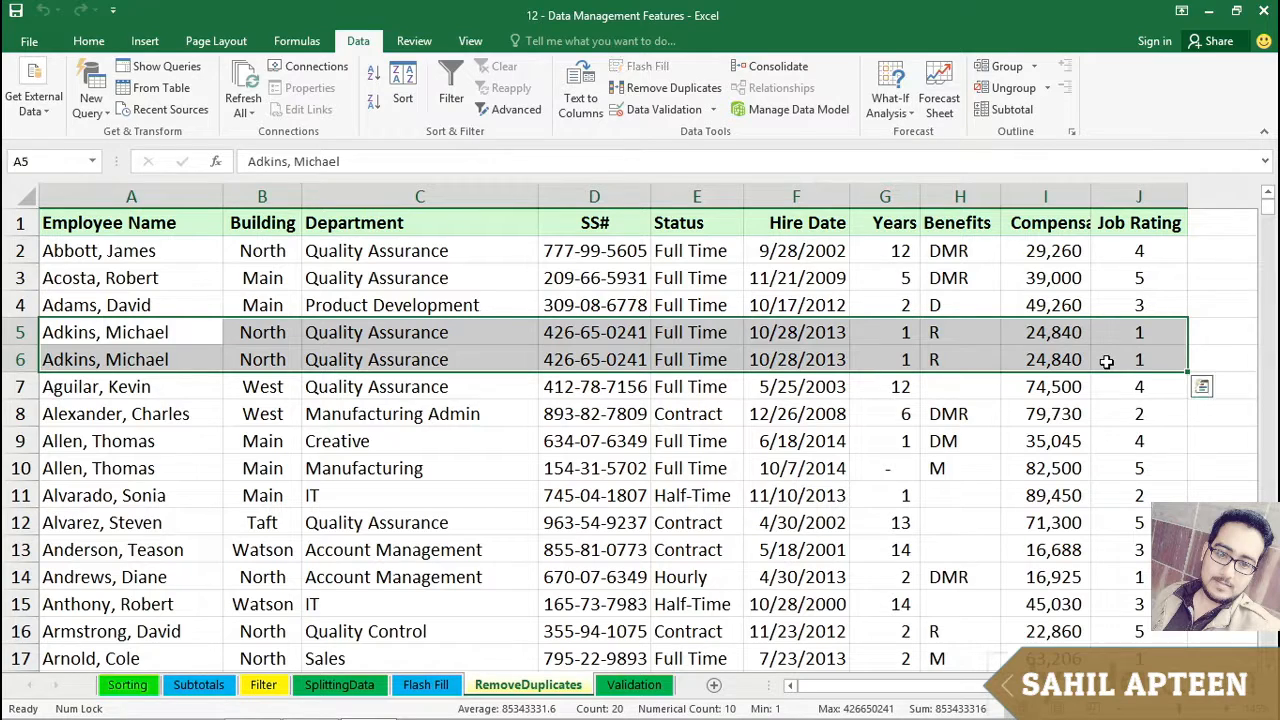
{"action": "left_click", "coordinate": [192, 392]}
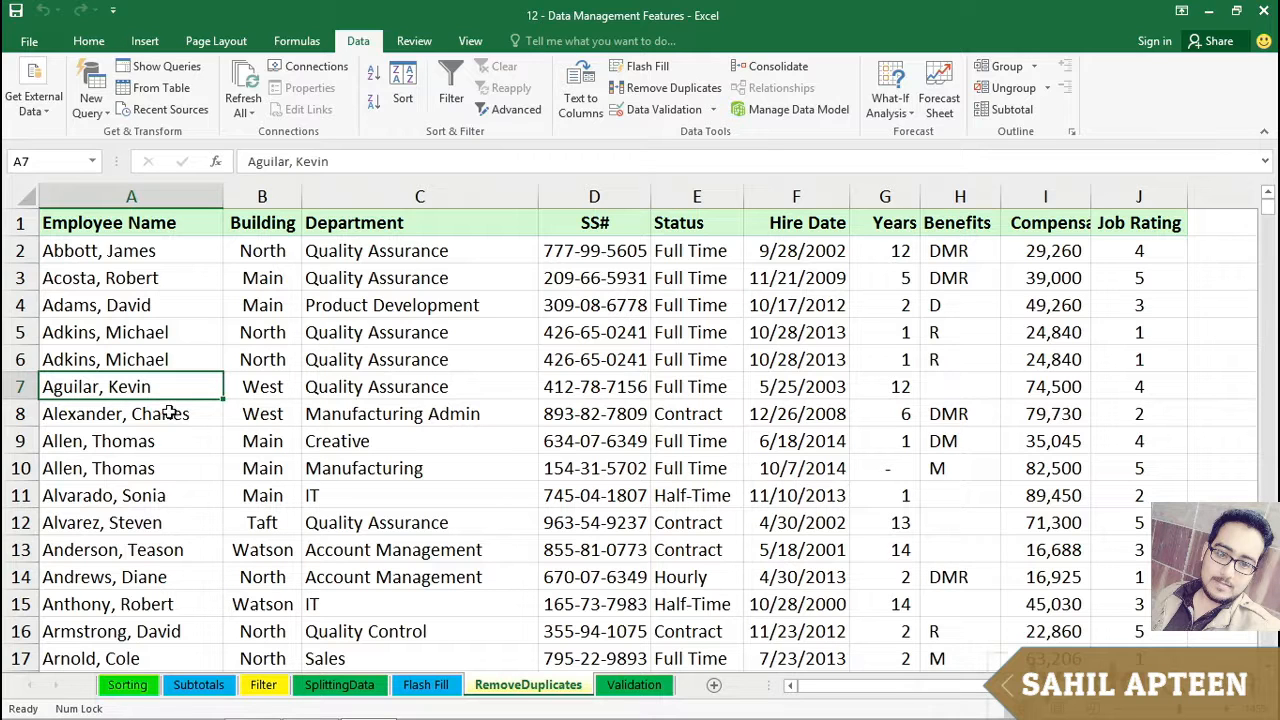
{"action": "scroll", "coordinate": [168, 412], "scroll_direction": "down", "scroll_amount": 1}
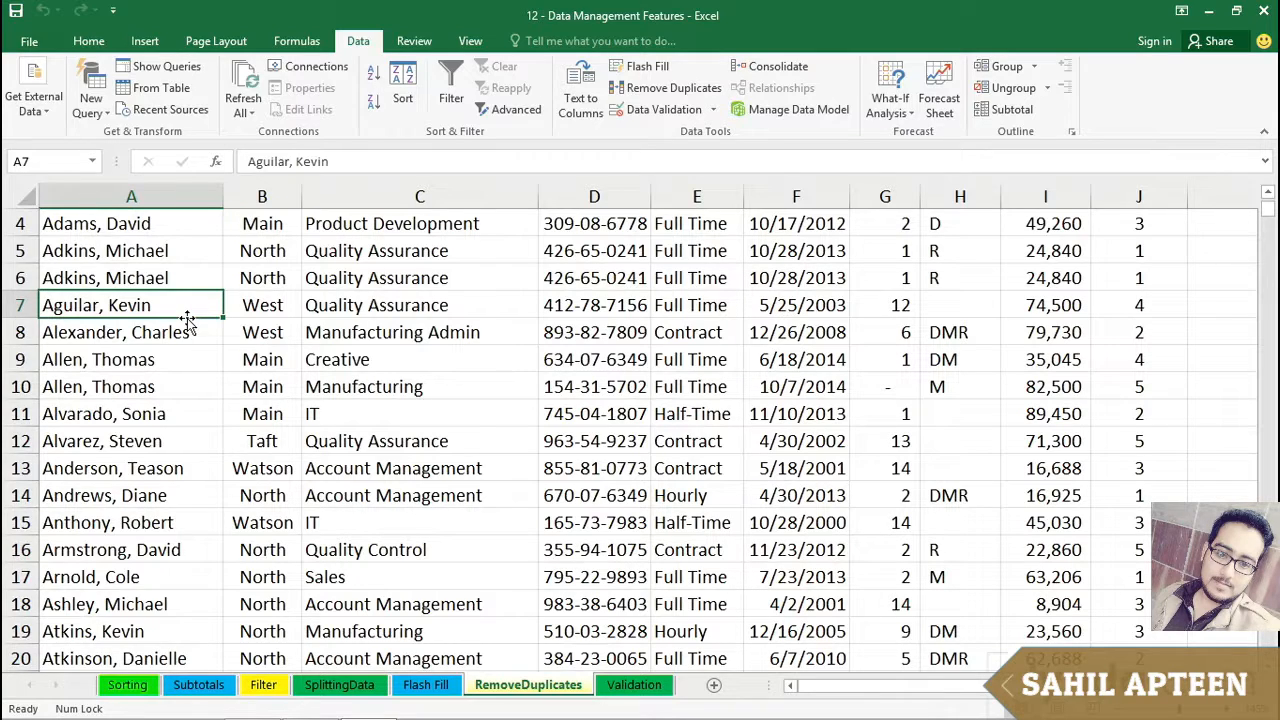
{"action": "key", "text": "ctrl+Down"}
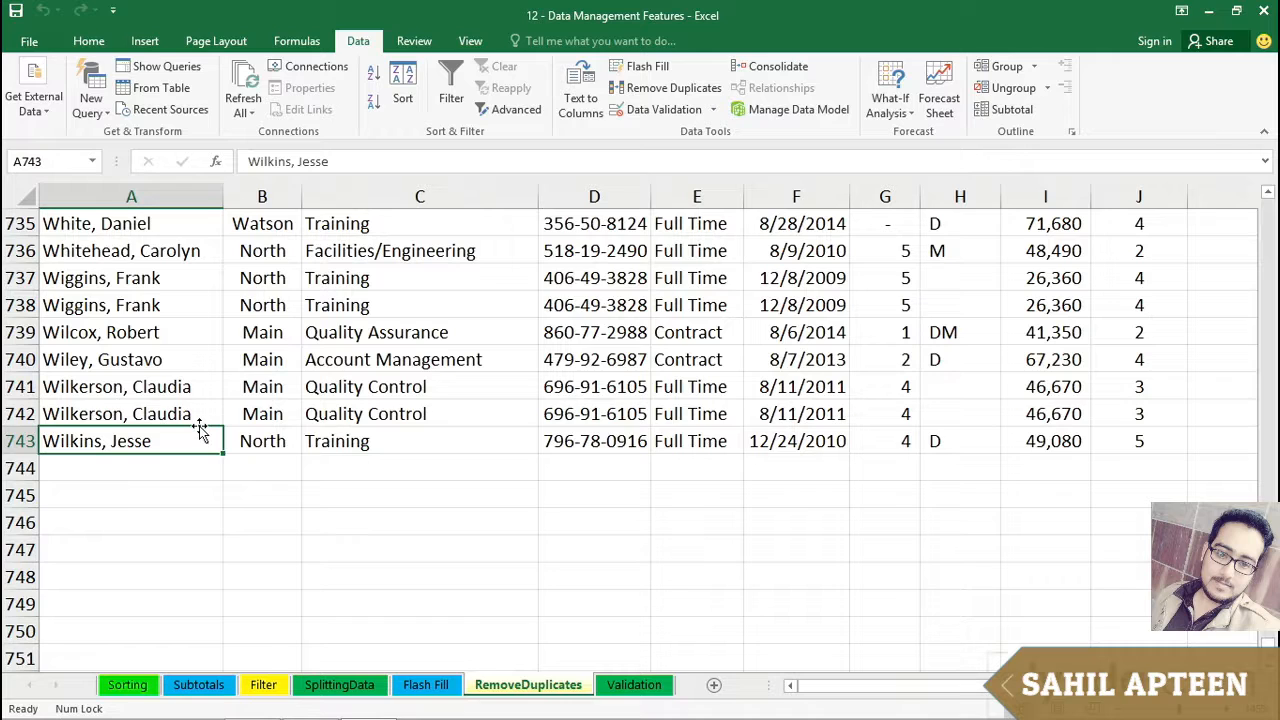
{"action": "left_click_drag", "start_coordinate": [194, 390], "coordinate": [653, 418]}
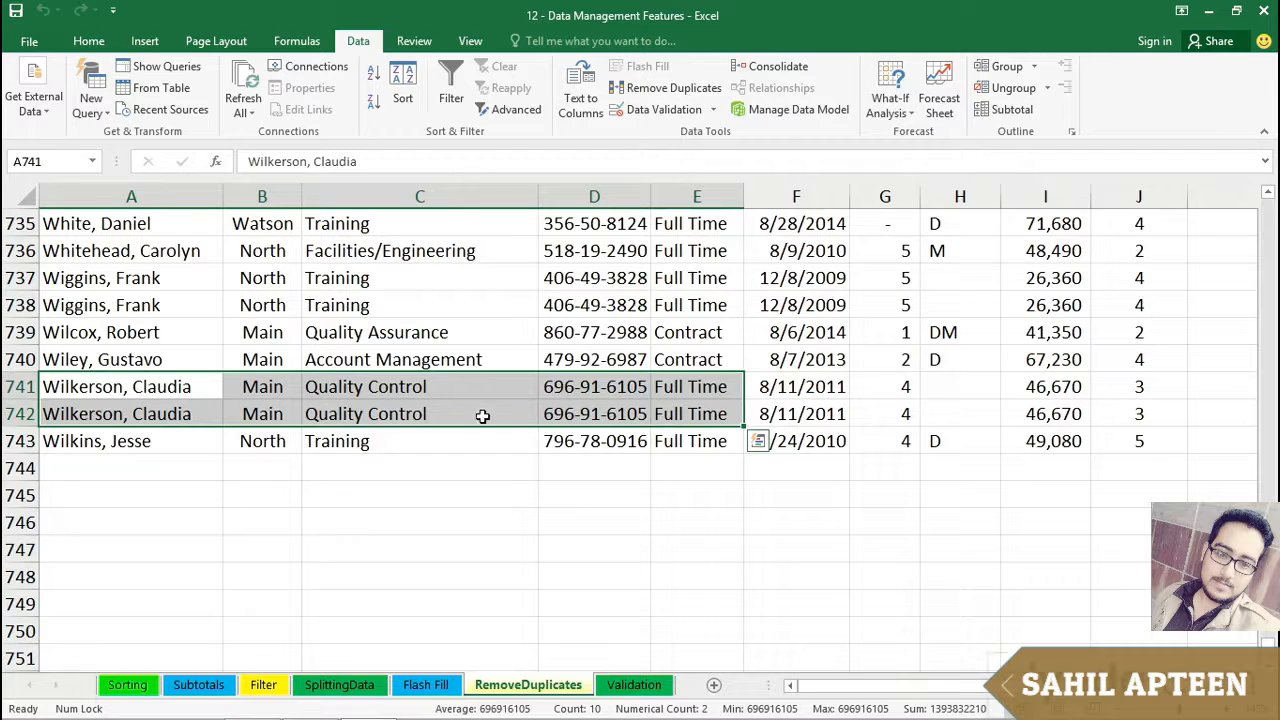
{"action": "left_click", "coordinate": [174, 438]}
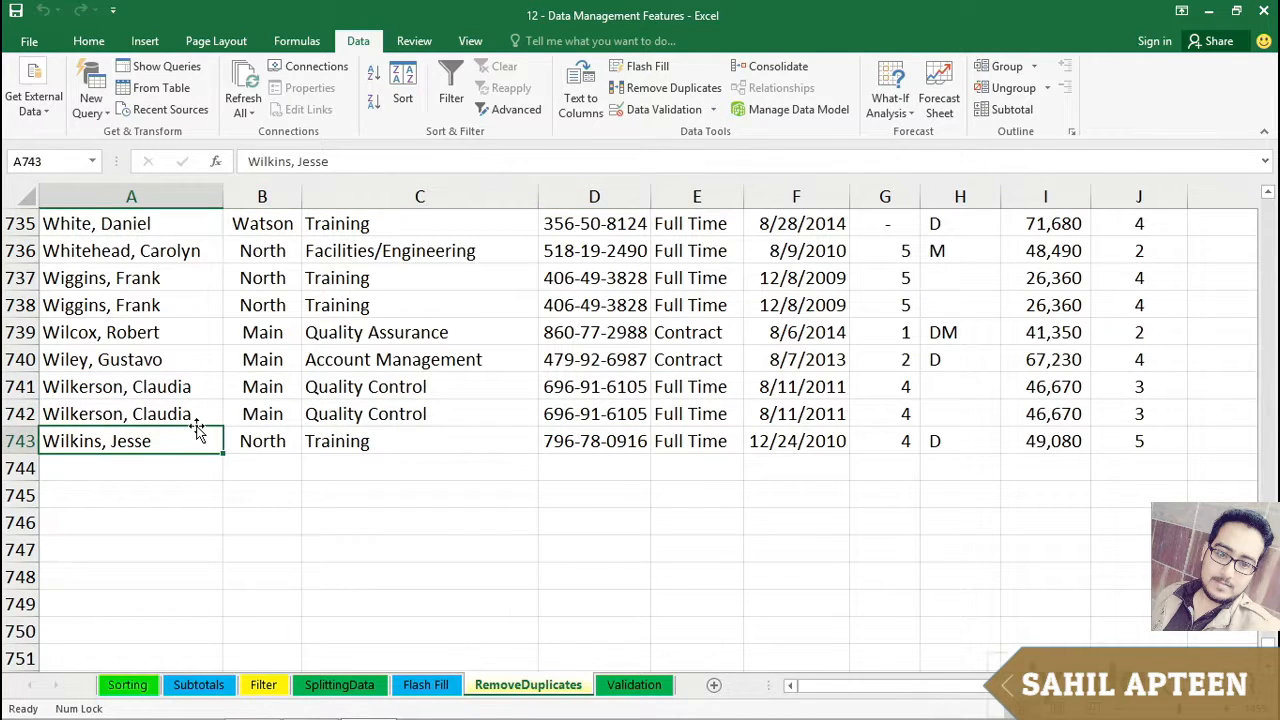
{"action": "key", "text": "ctrl+Home"}
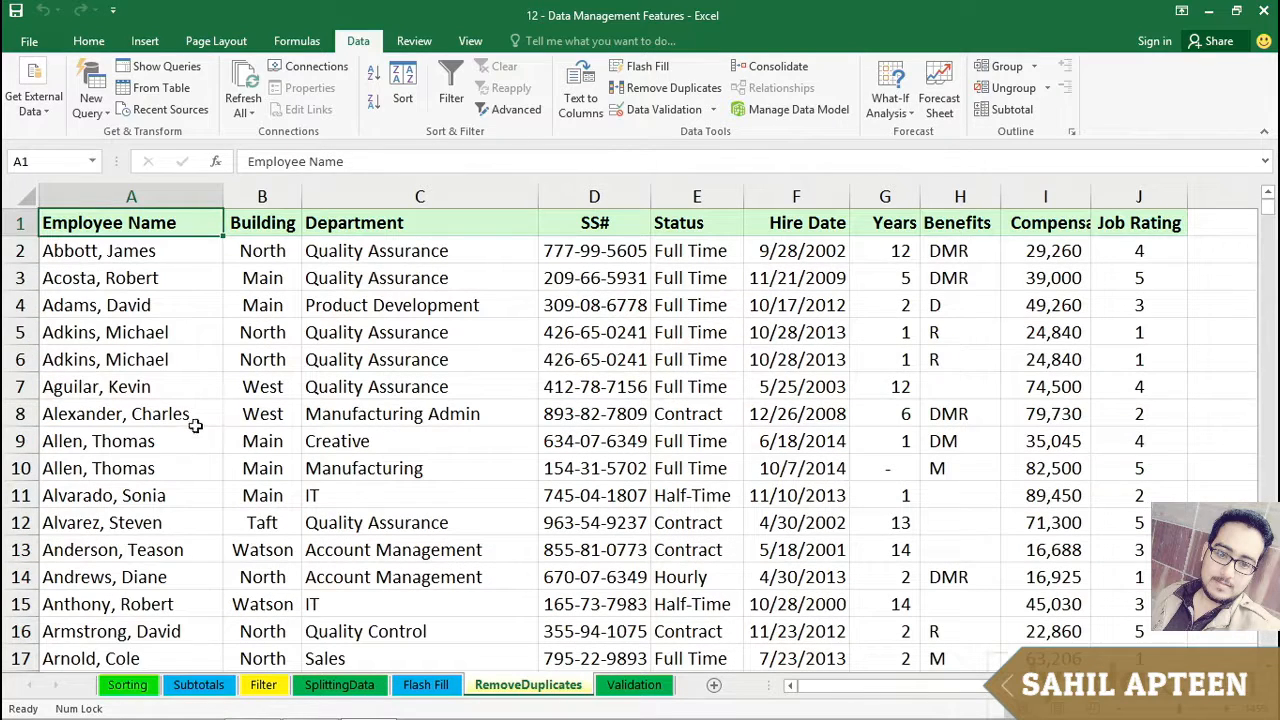
- Remove duplicate records from the employee list, matching on all columns and treating the first row as headers
{"action": "left_click", "coordinate": [400, 358]}
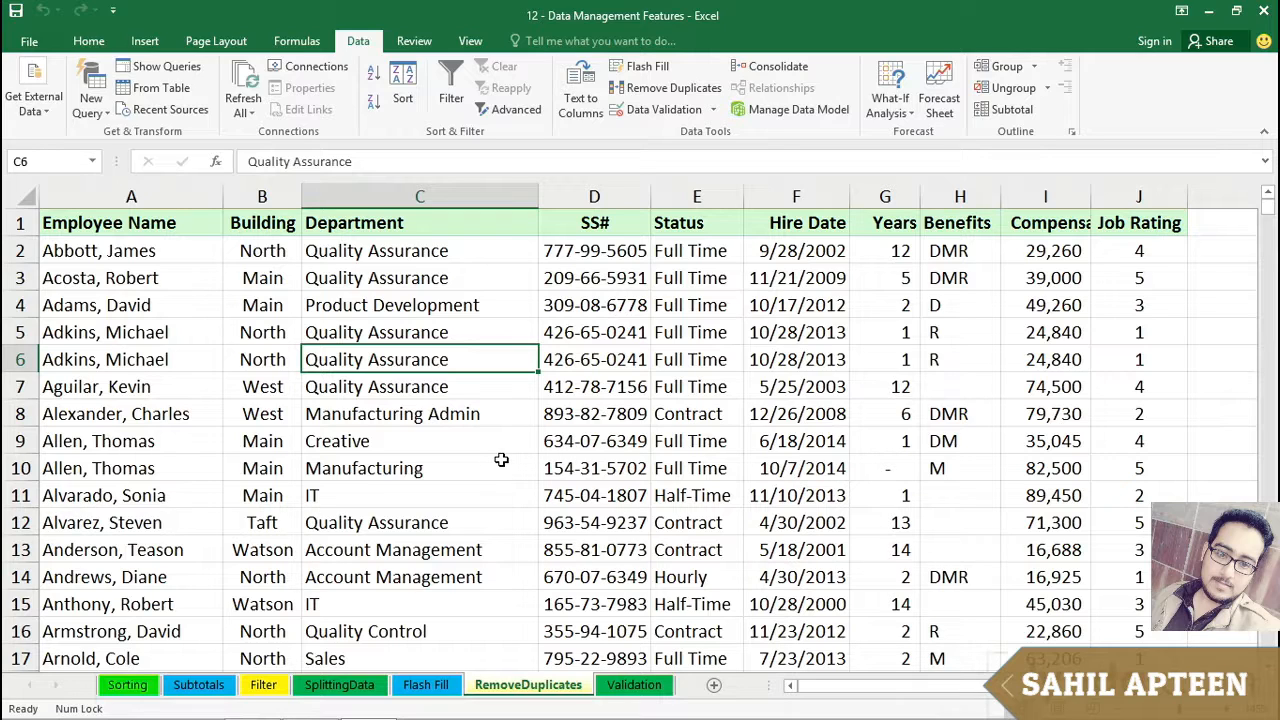
{"action": "left_click", "coordinate": [669, 86]}
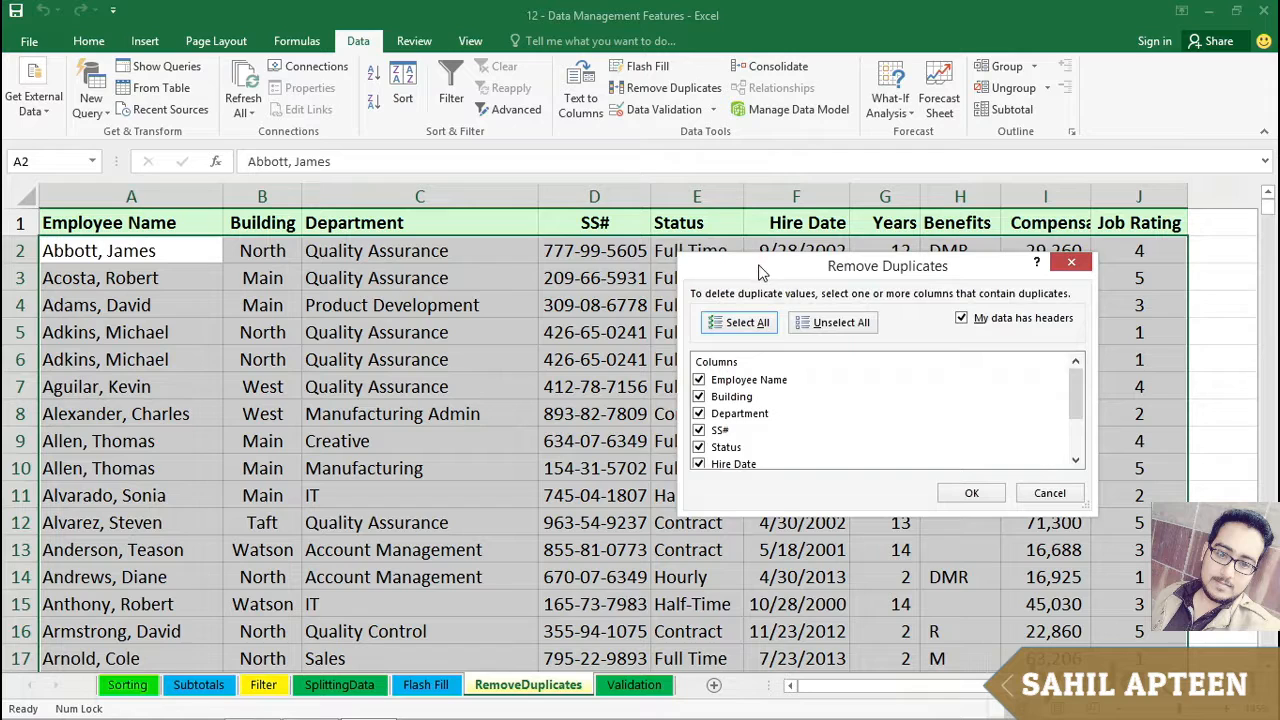
{"action": "left_click_drag", "start_coordinate": [760, 265], "coordinate": [521, 244]}
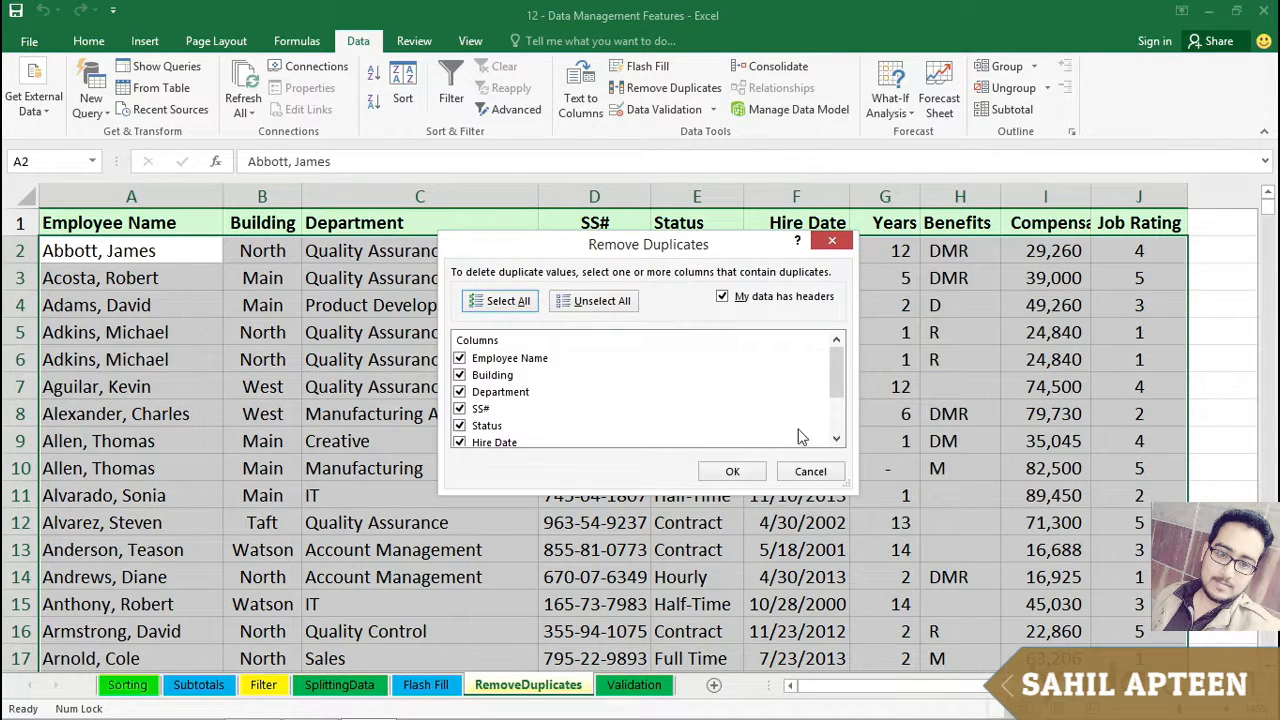
{"action": "mouse_move", "coordinate": [838, 388]}
{"action": "left_mouse_down"}
{"action": "mouse_move", "coordinate": [846, 426]}
{"action": "mouse_move", "coordinate": [838, 368]}
{"action": "left_mouse_up"}
{"action": "left_click", "coordinate": [731, 472]}
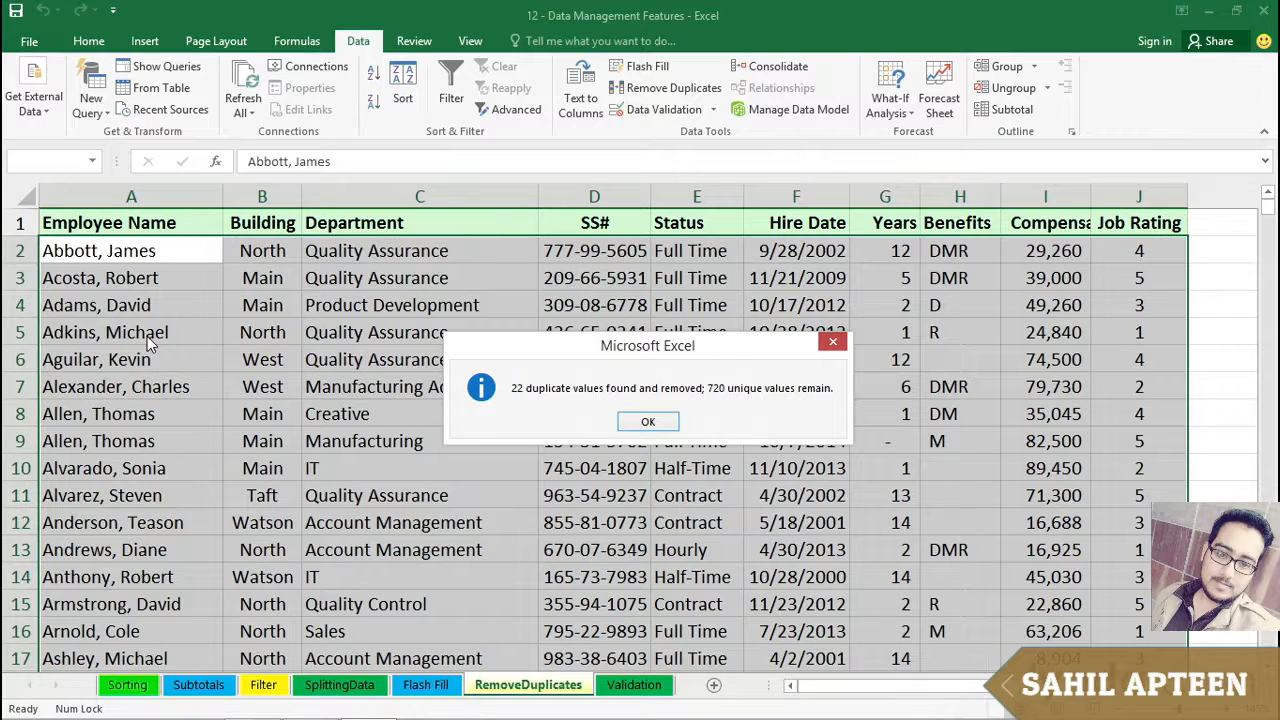
{"action": "left_click", "coordinate": [636, 422]}
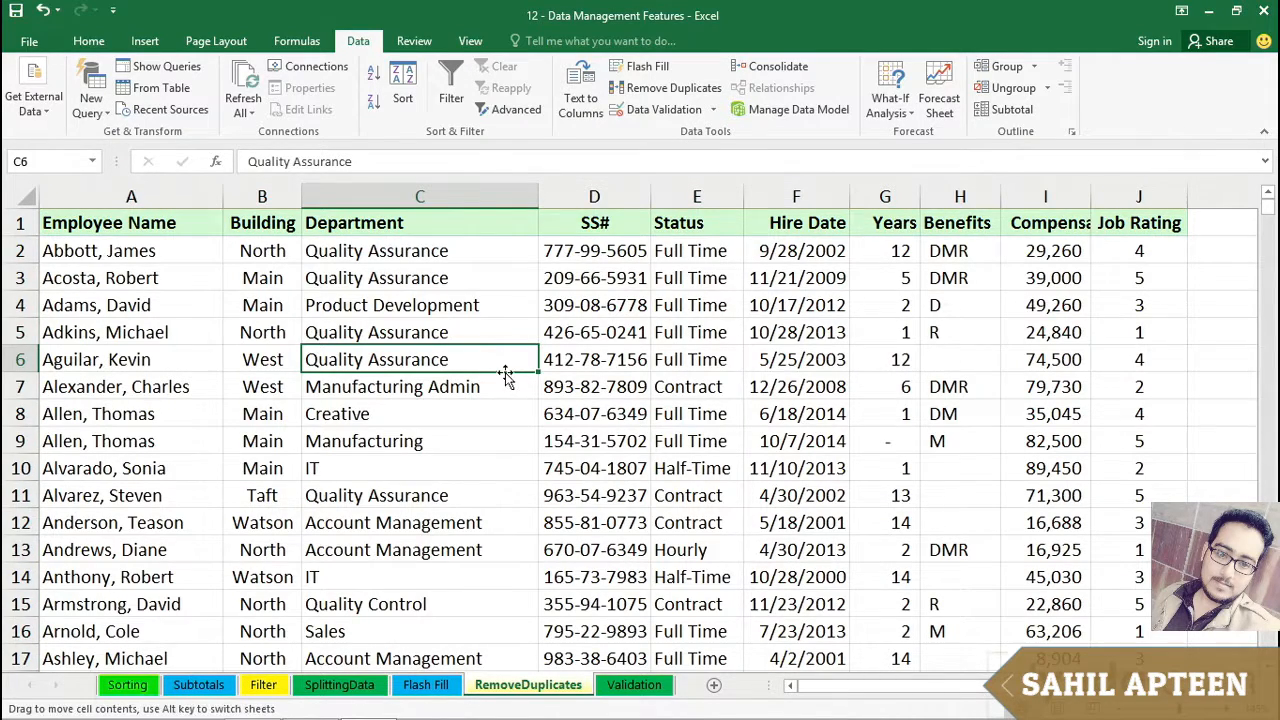
- Inspect the end of the employee list from the Department column and return to its start
{"action": "double_click", "coordinate": [505, 373]}
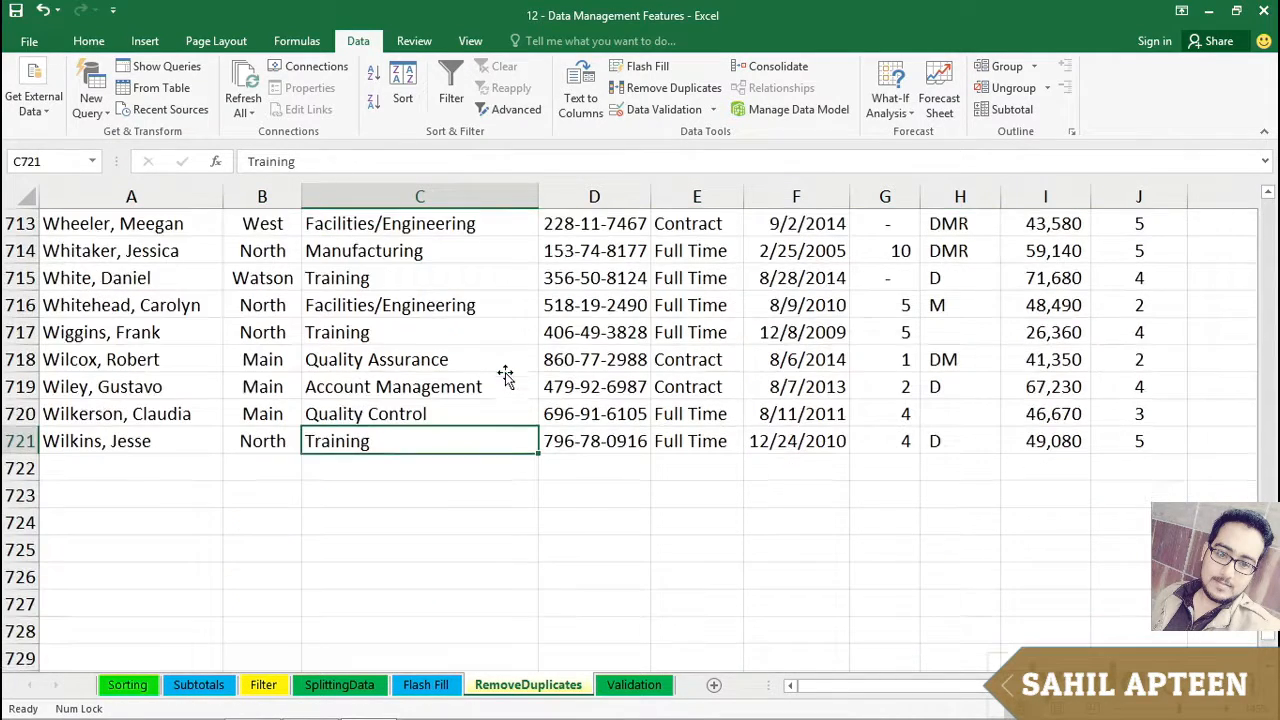
{"action": "double_click", "coordinate": [490, 428]}
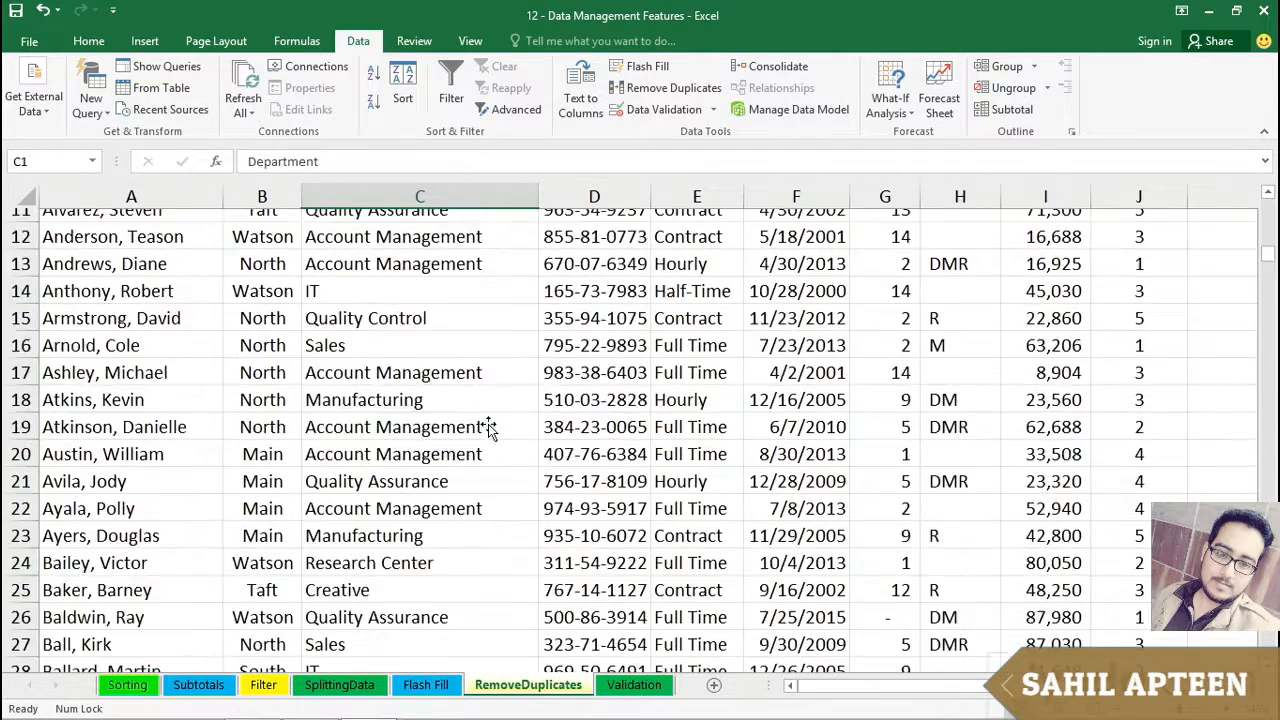
{"action": "left_click", "coordinate": [470, 386]}
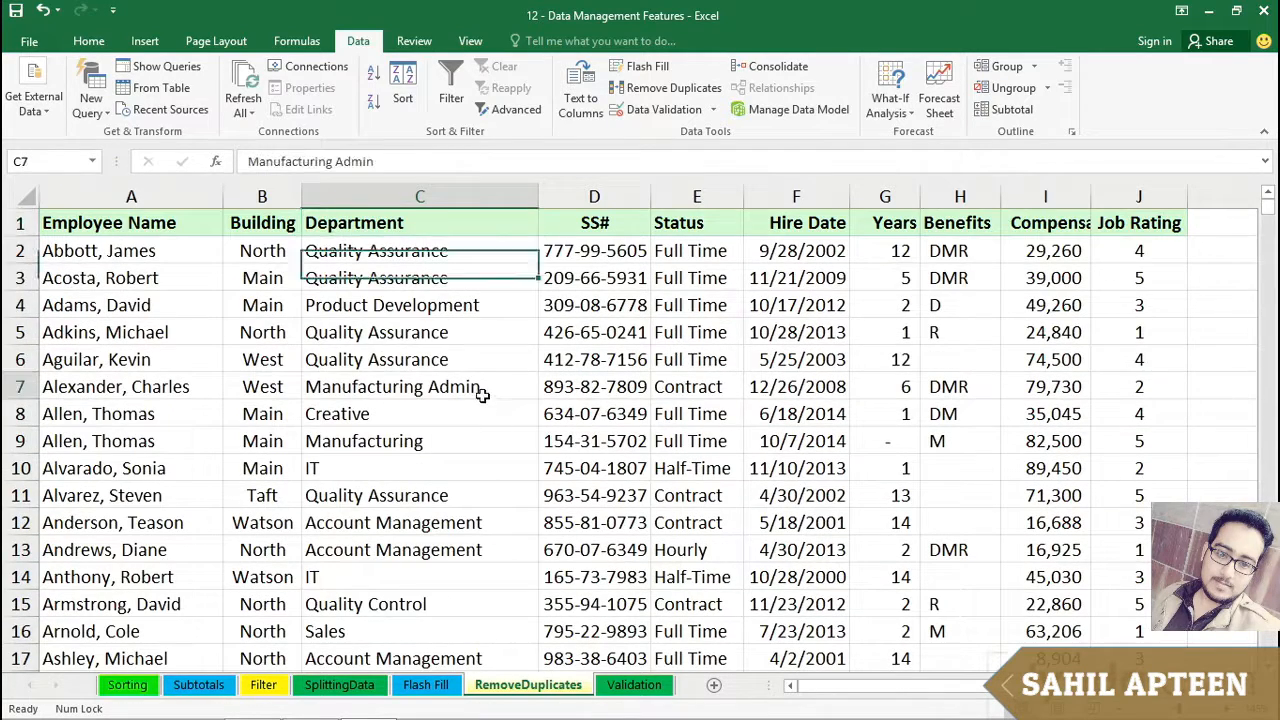
{"action": "left_click", "coordinate": [484, 305]}
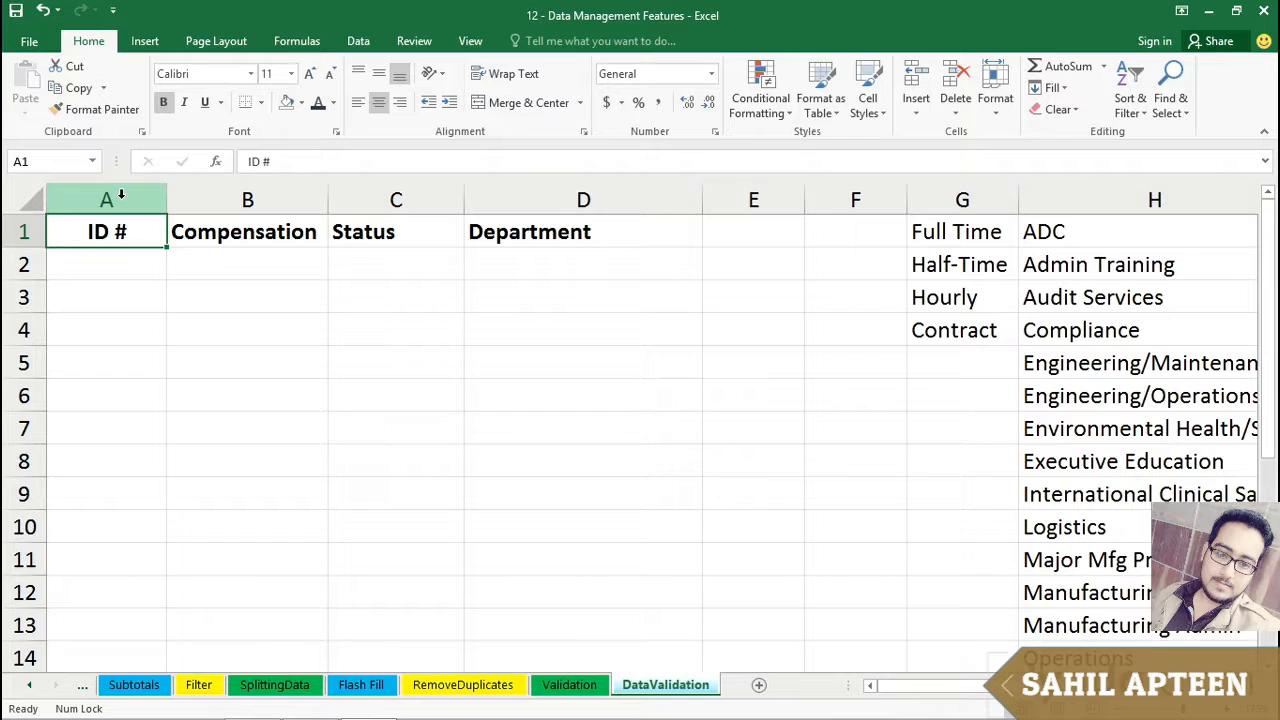
- Open the data validation settings for the whole ID # column on the DataValidation sheet
{"action": "left_click", "coordinate": [120, 197]}
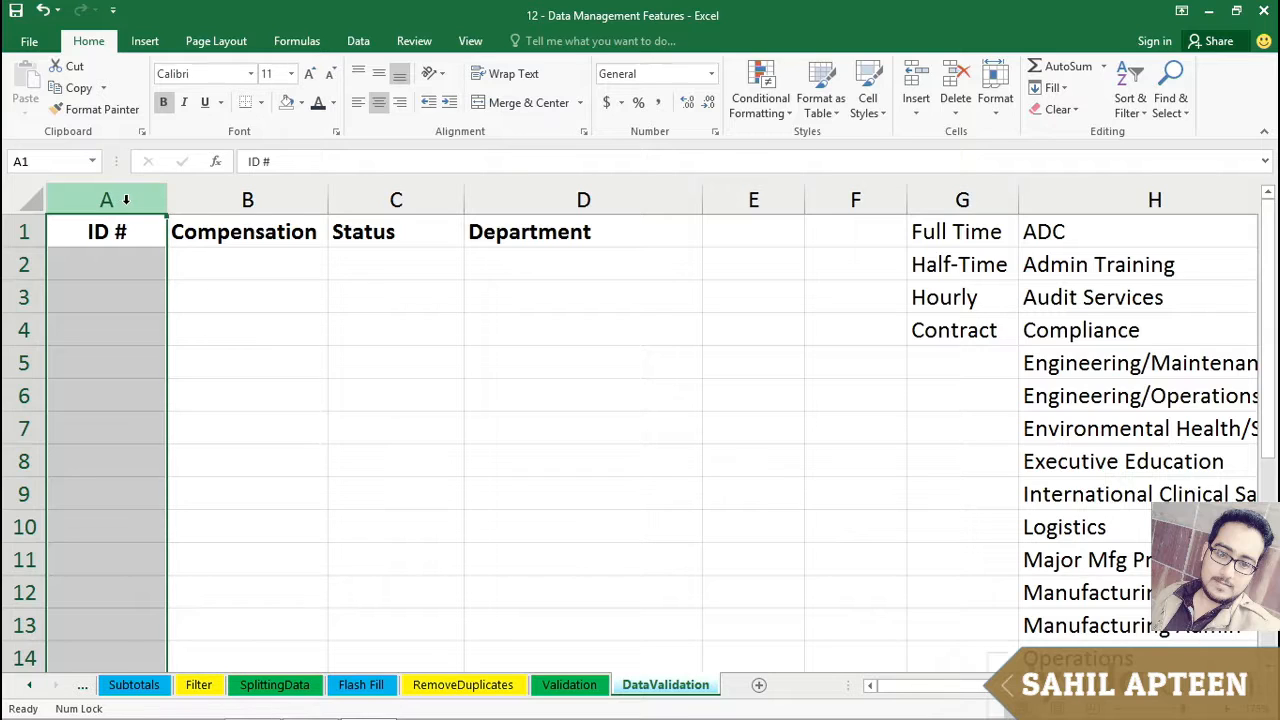
{"action": "left_click", "coordinate": [368, 45]}
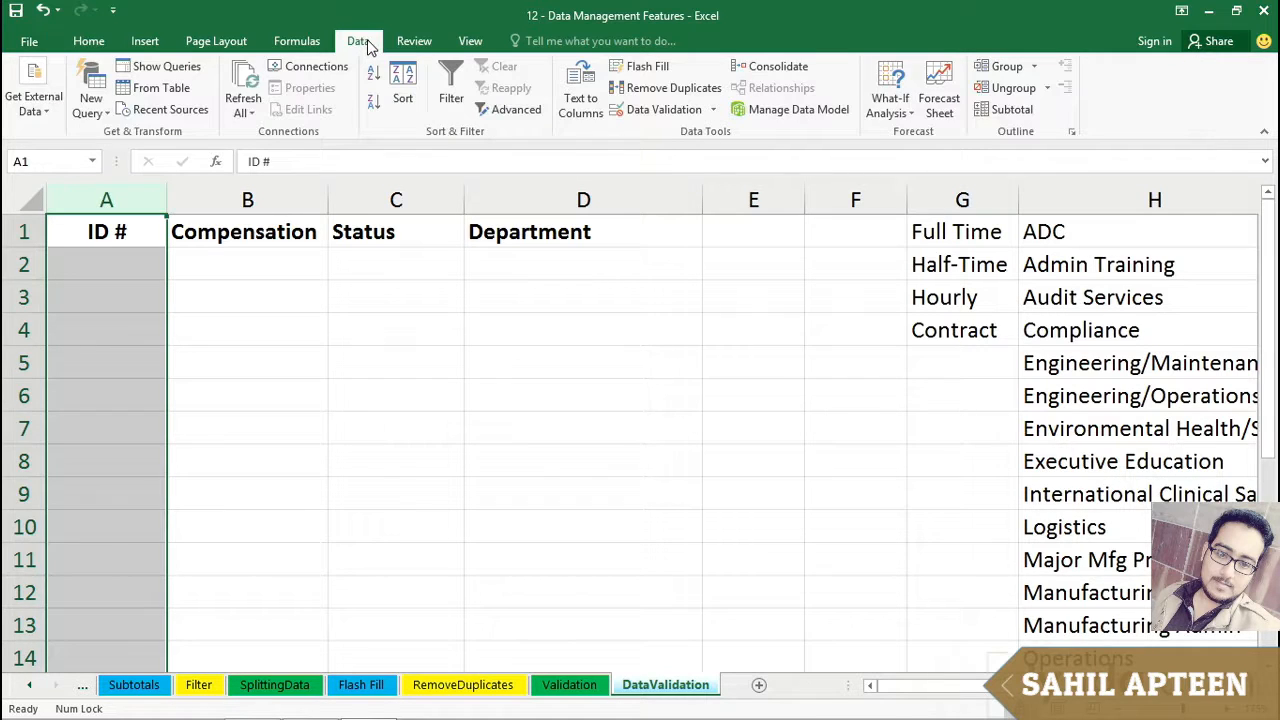
{"action": "left_click", "coordinate": [641, 112]}
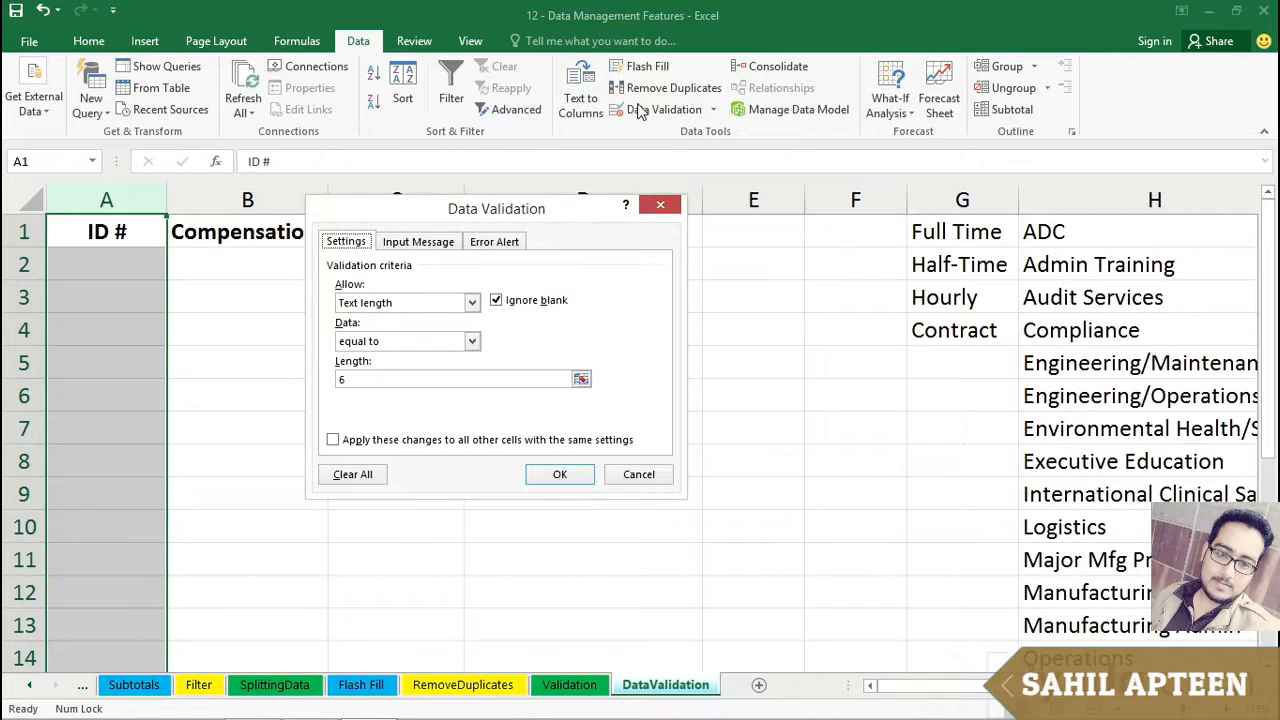
{"action": "left_click_drag", "start_coordinate": [576, 215], "coordinate": [630, 273]}
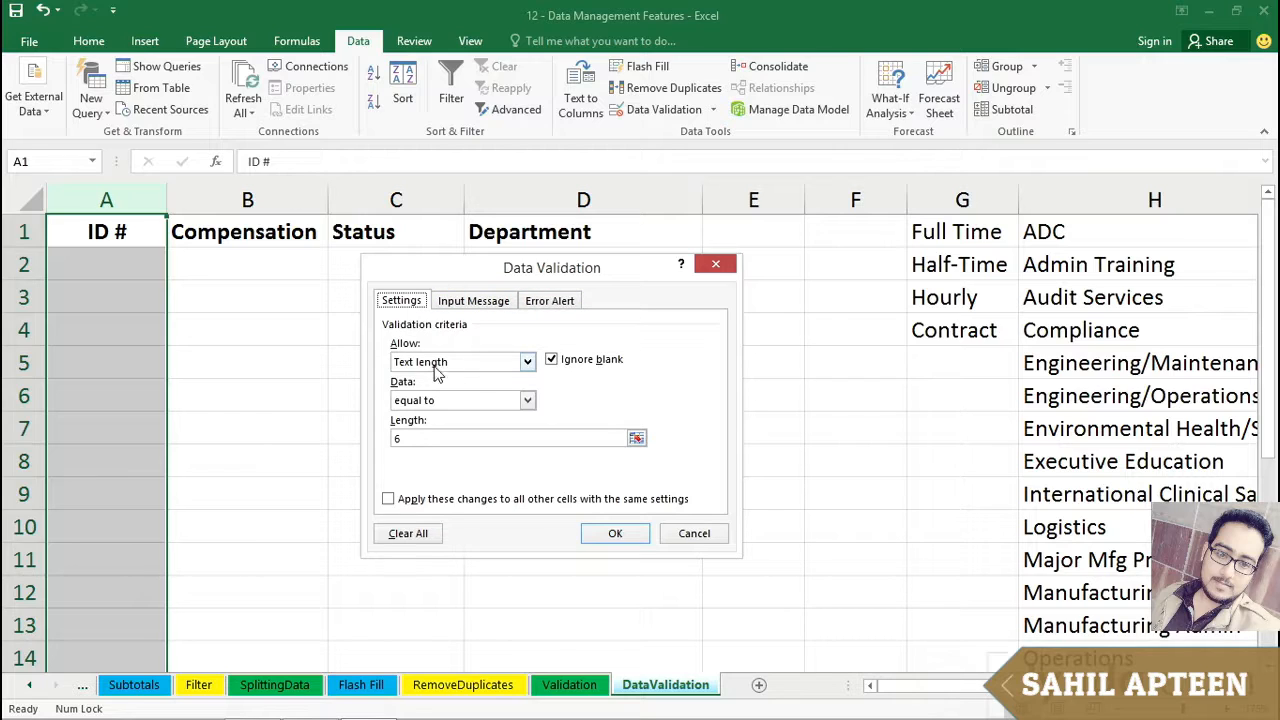
- Try Whole number as the allowed data type for the ID # column, and switch back to Text length
{"action": "left_click", "coordinate": [526, 362]}
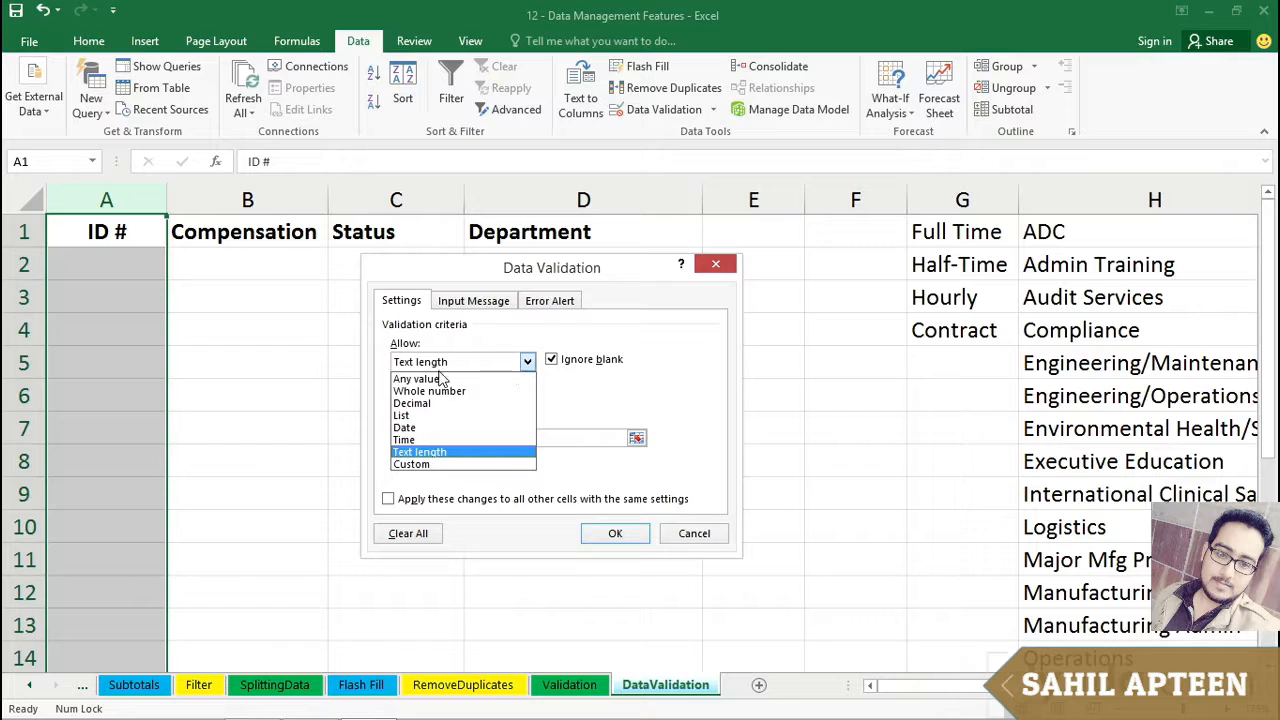
{"action": "left_click", "coordinate": [424, 392]}
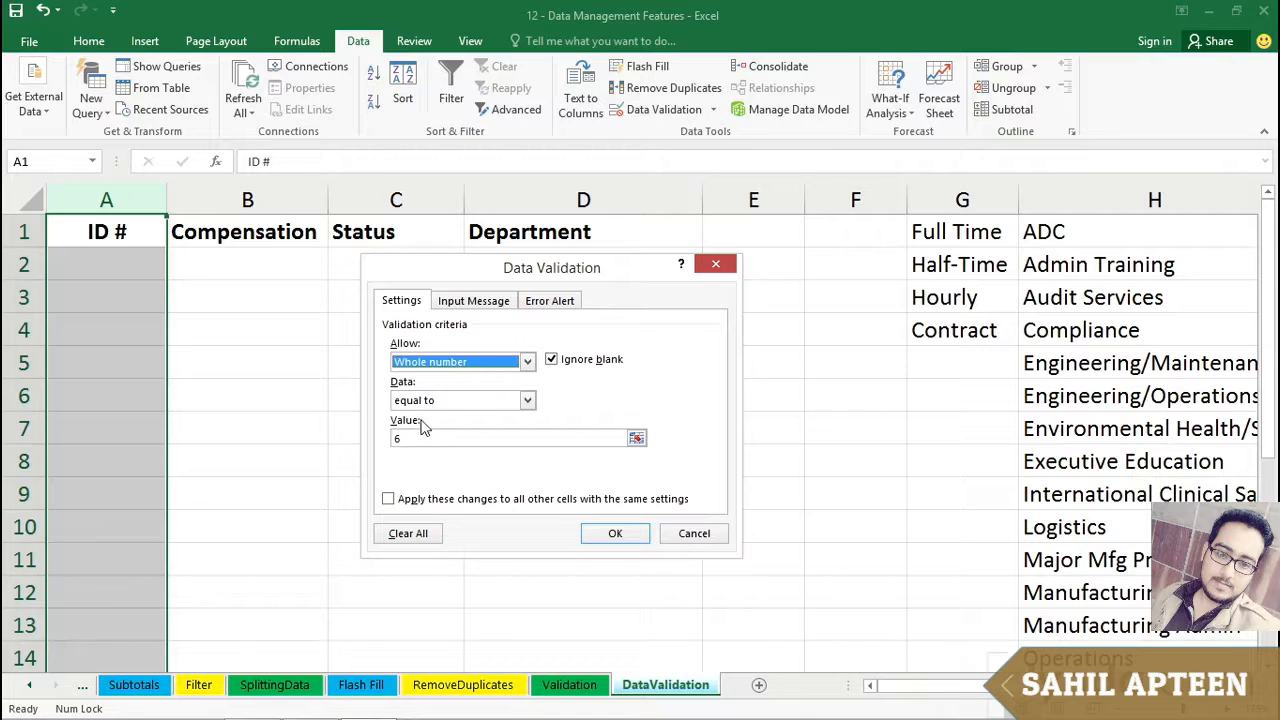
{"action": "left_click", "coordinate": [527, 401]}
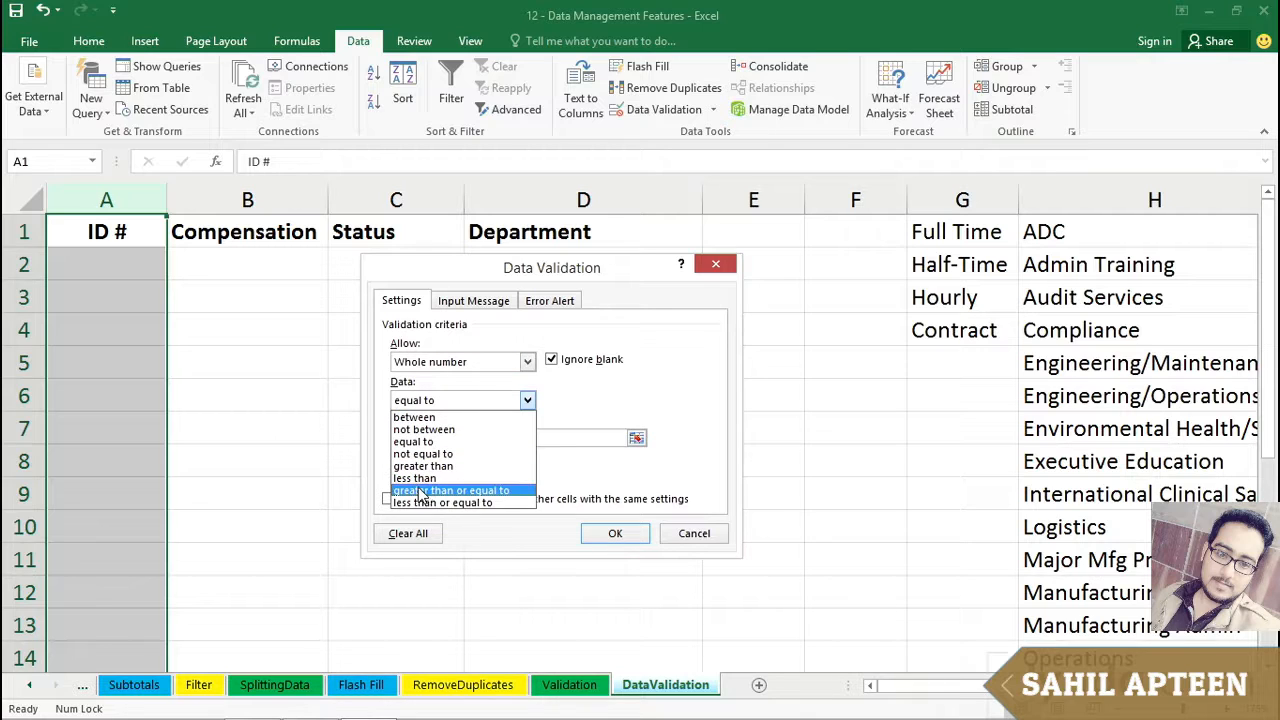
{"action": "left_click", "coordinate": [526, 364]}
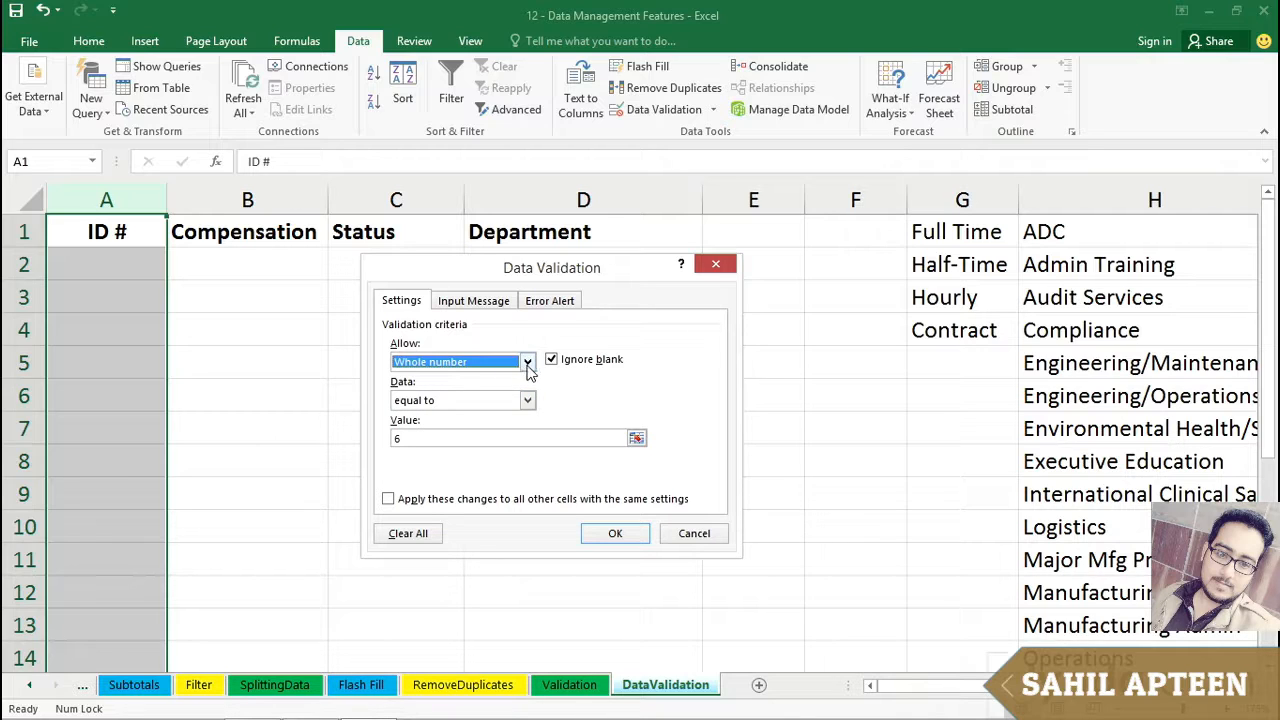
{"action": "left_click", "coordinate": [527, 364]}
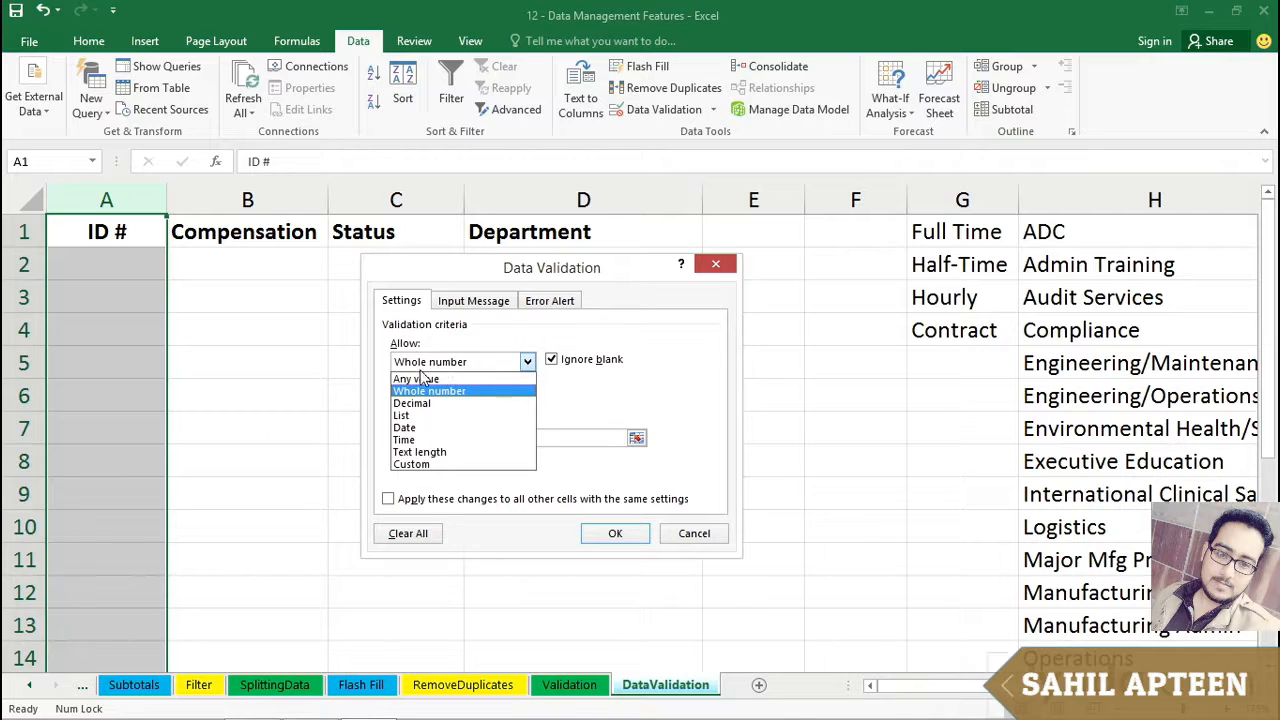
{"action": "left_click", "coordinate": [418, 455]}
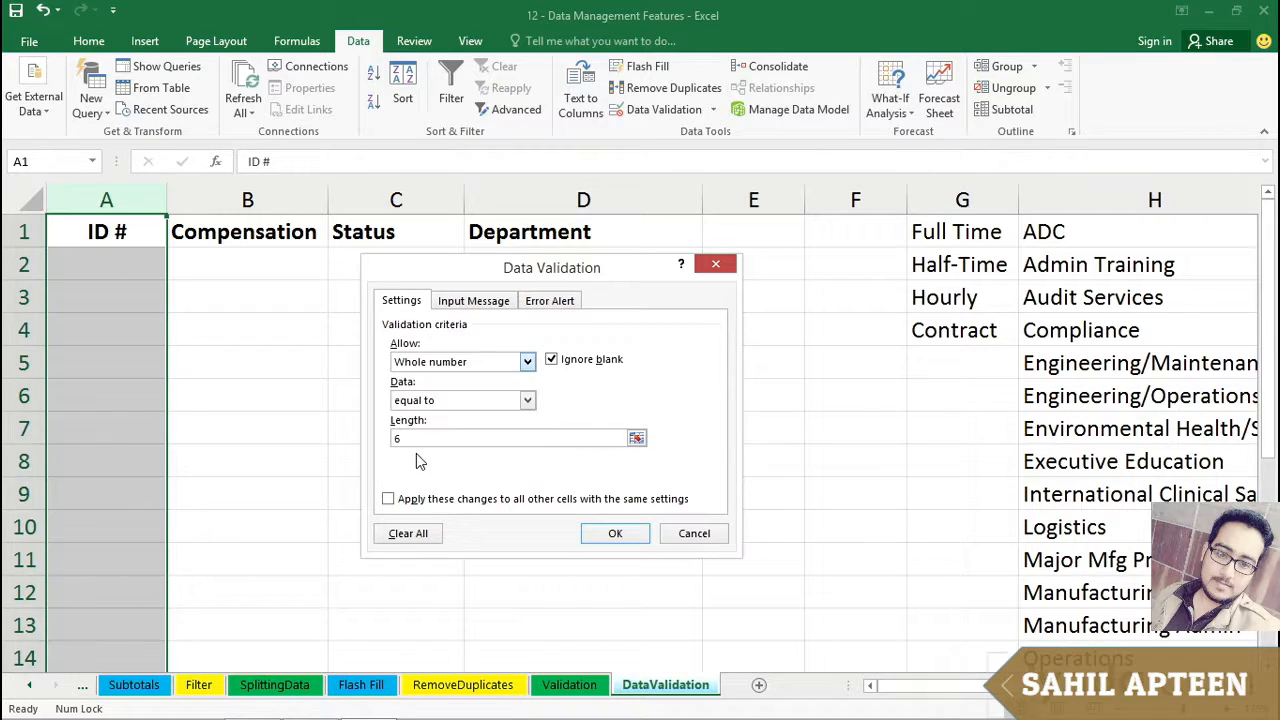
- Restrict the ID # column to entries with a text length equal to 7
{"action": "left_click", "coordinate": [528, 402]}
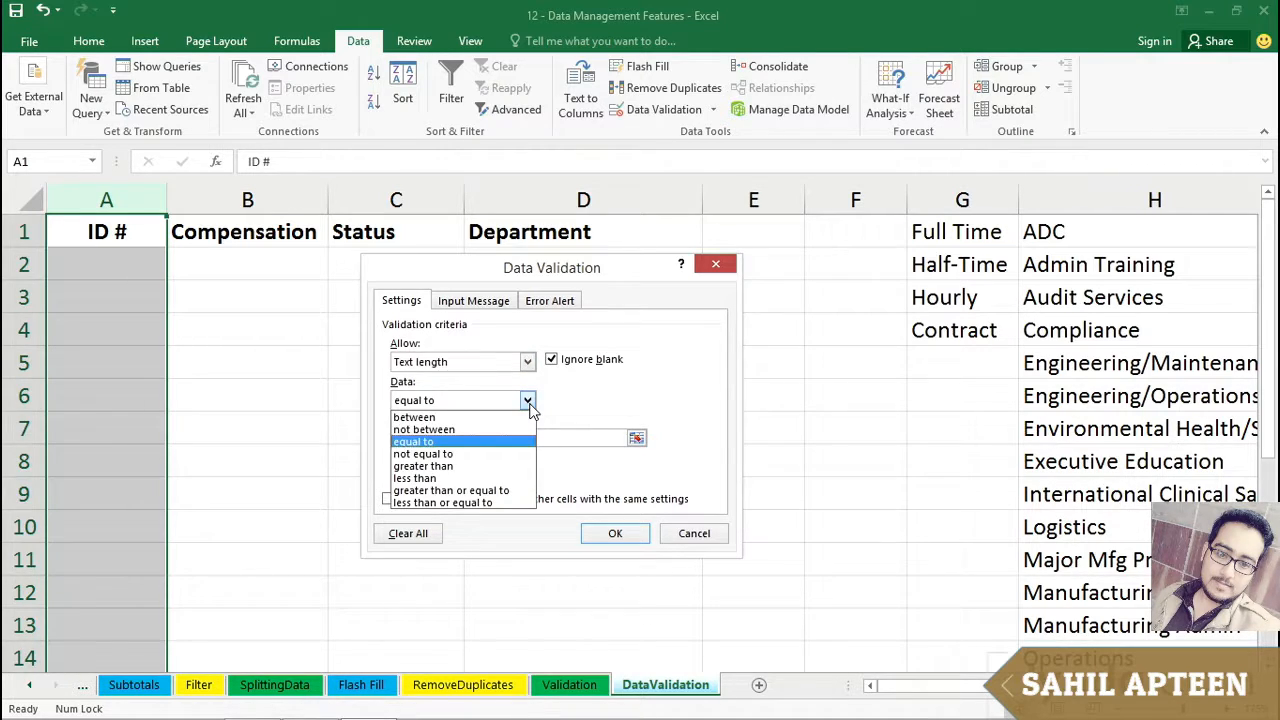
{"action": "left_click", "coordinate": [411, 403]}
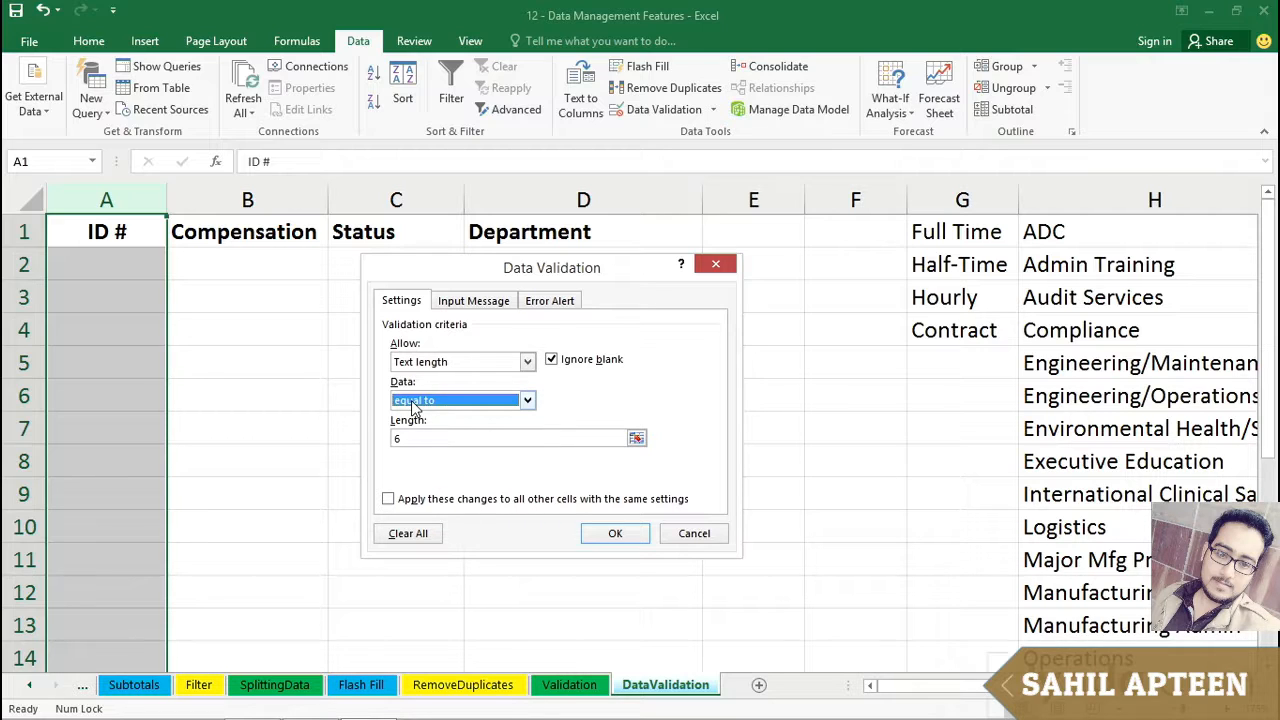
{"action": "left_click", "coordinate": [405, 437]}
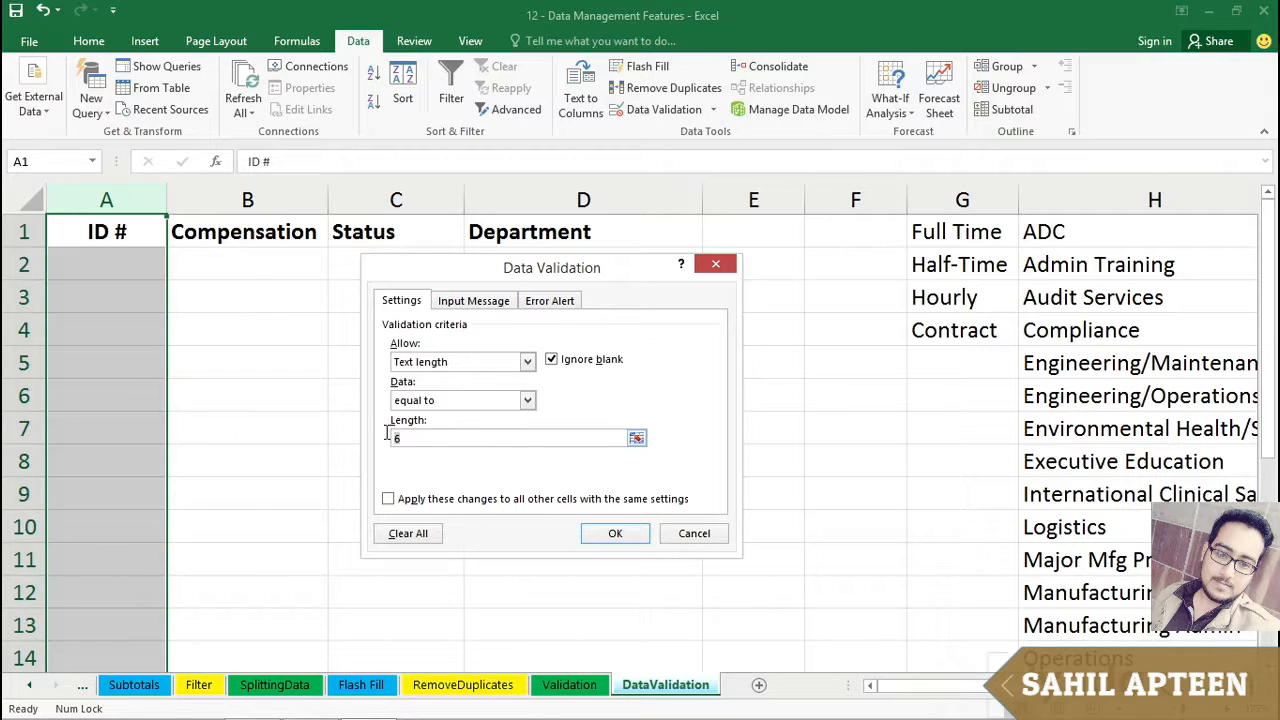
{"action": "type", "text": "7"}
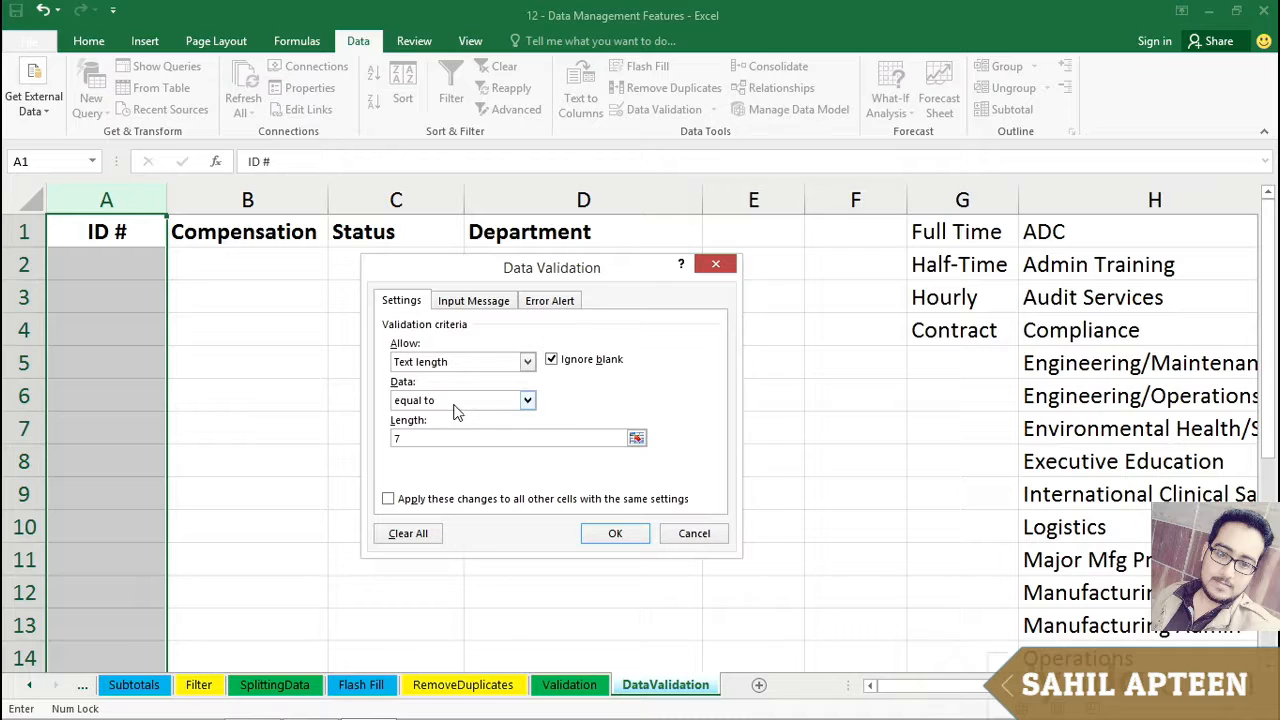
- Try the between condition for the text length rule, and switch back to equal to
{"action": "left_click", "coordinate": [528, 402]}
{"action": "left_click", "coordinate": [528, 402]}
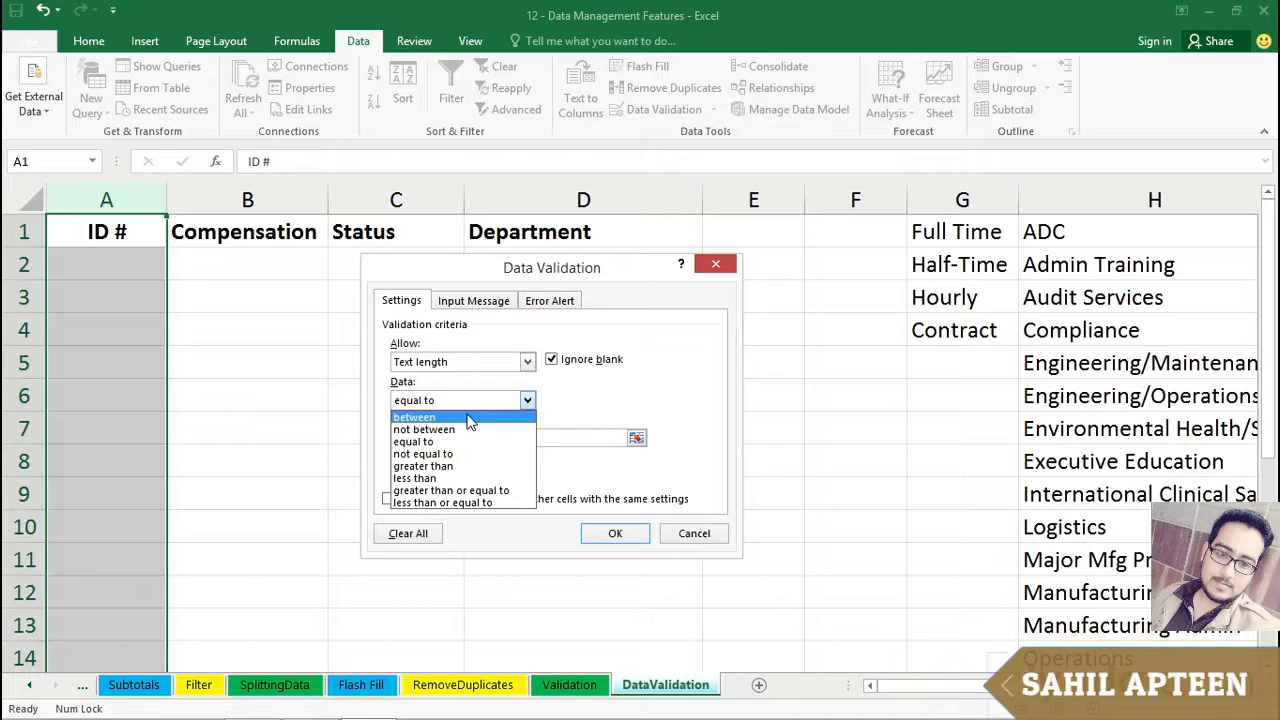
{"action": "left_click", "coordinate": [437, 418]}
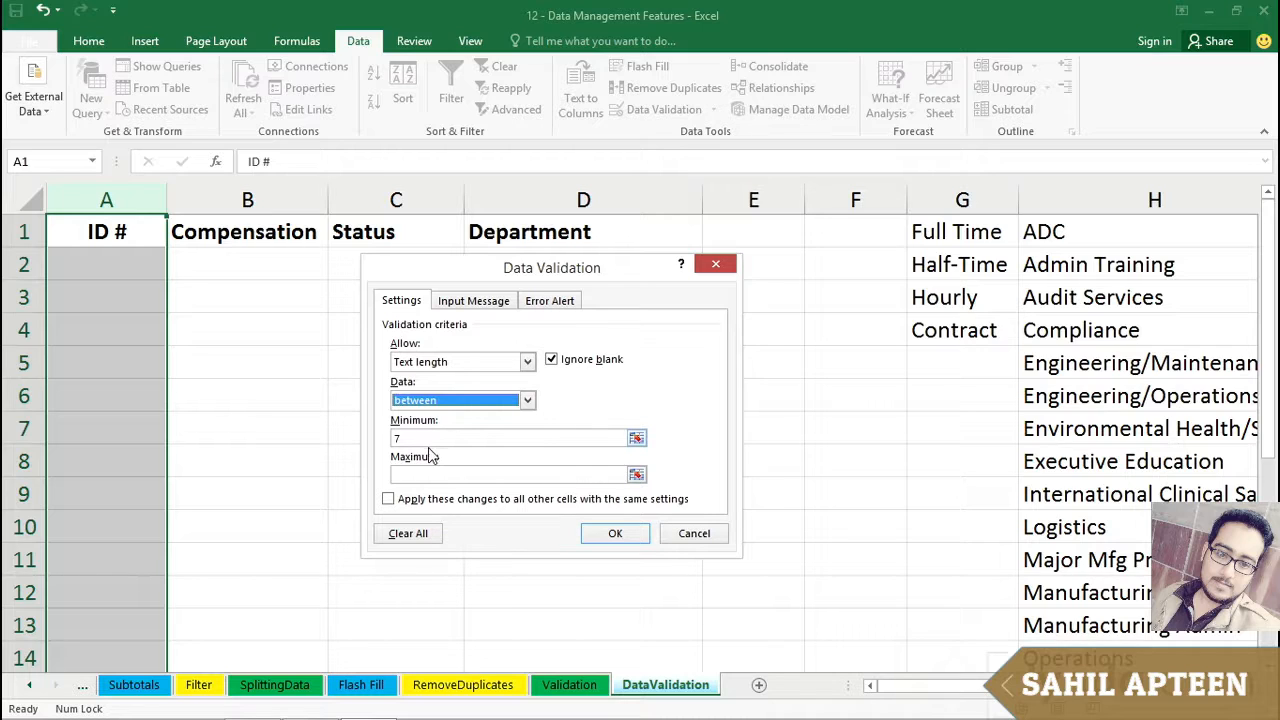
{"action": "left_click", "coordinate": [528, 402]}
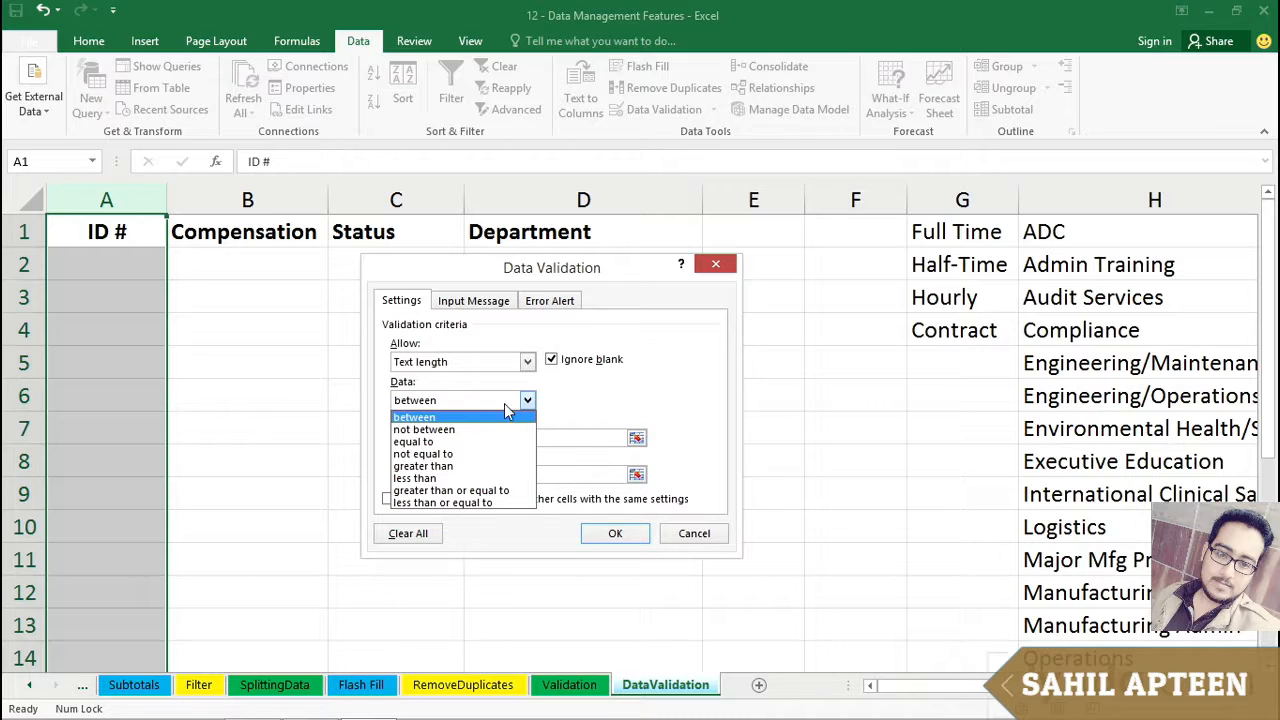
{"action": "left_click", "coordinate": [426, 442]}
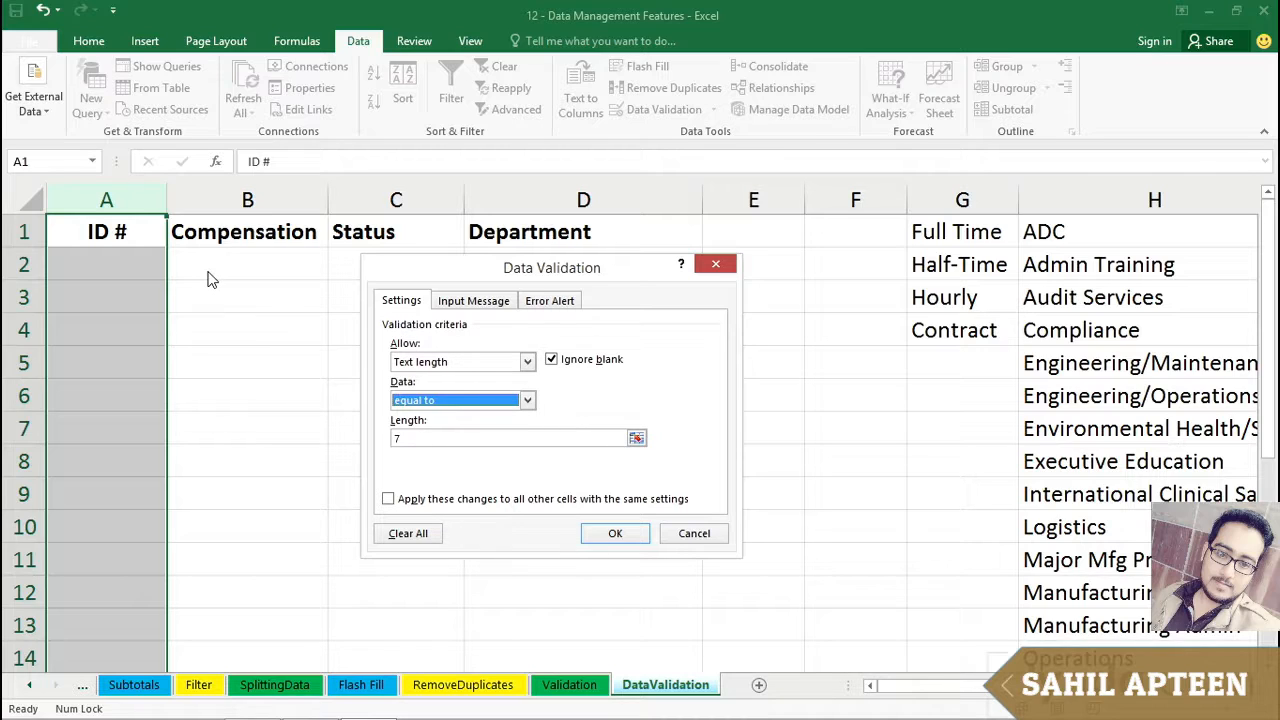
- Add an input message titled "Reminder:" with the text "Must be exactly 7 characters long" and apply the validation to the column
{"action": "left_click", "coordinate": [481, 306]}
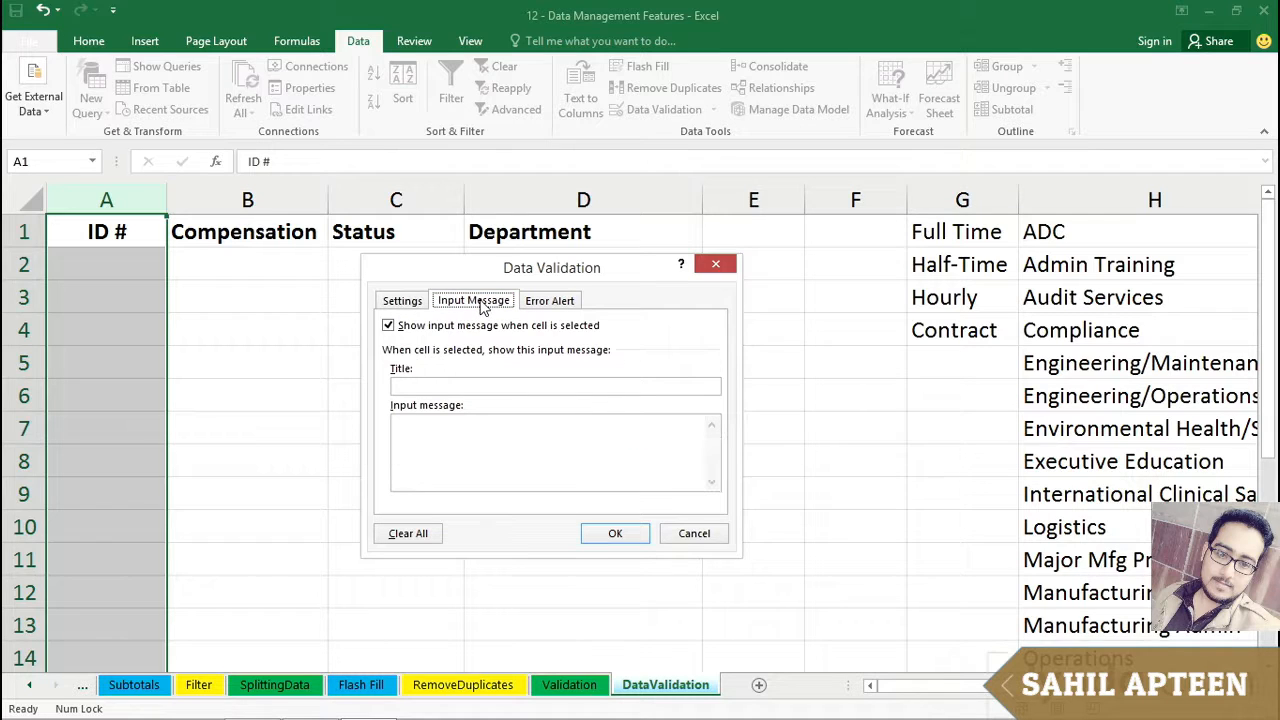
{"action": "left_click", "coordinate": [432, 384]}
{"action": "type", "text": "Reminder:"}
{"action": "left_click", "coordinate": [480, 431]}
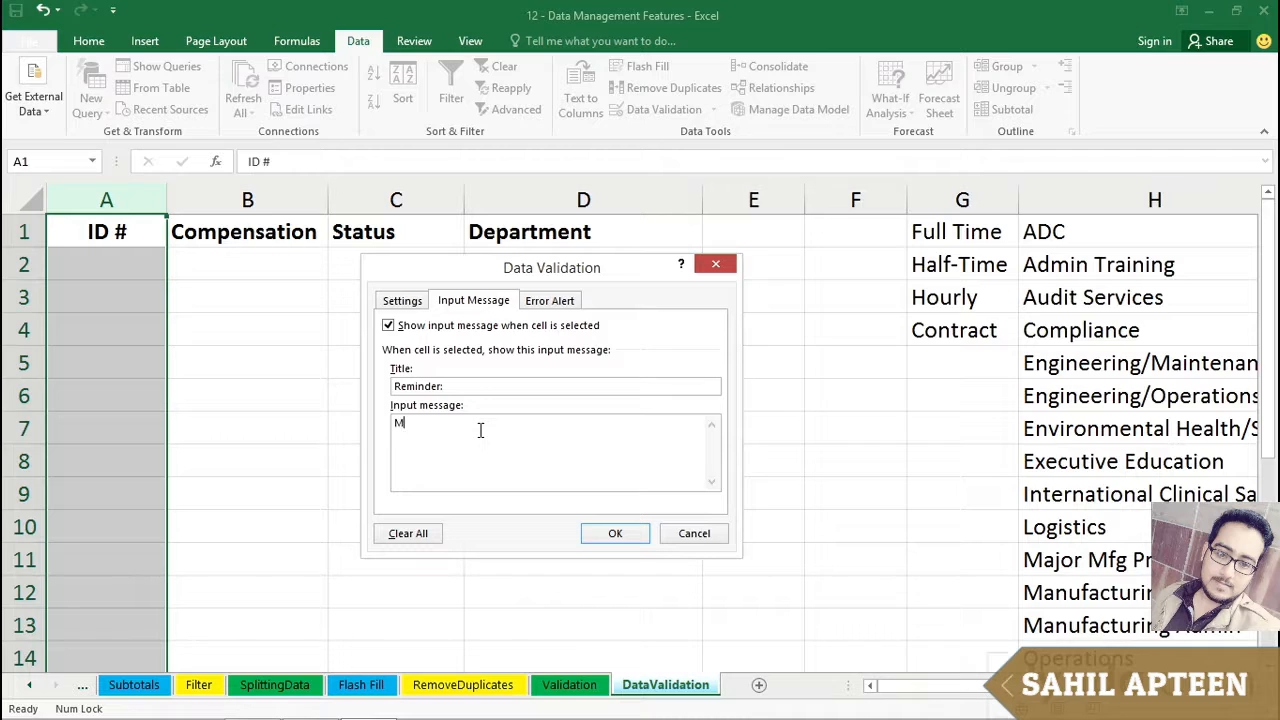
{"action": "type", "text": "Must be exactly 7 characters long"}
{"action": "left_click", "coordinate": [615, 538]}
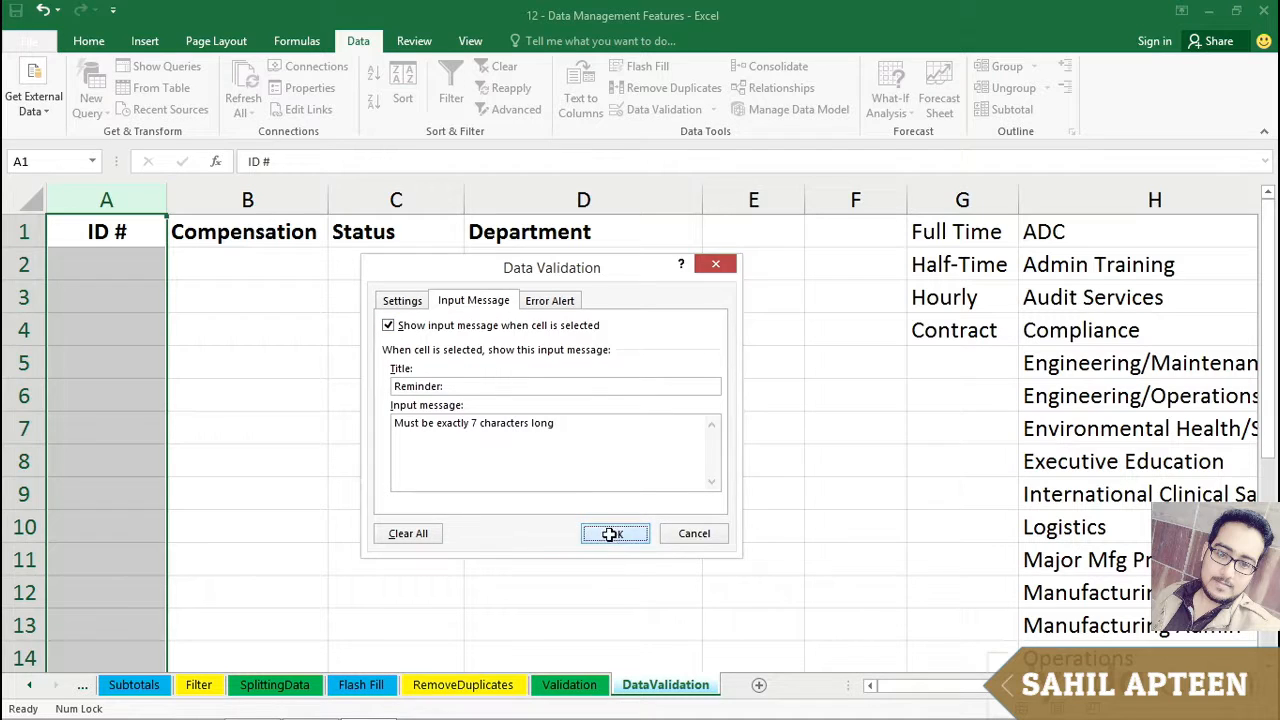
- Check the input message on several empty cells of the ID # column
{"action": "left_click", "coordinate": [116, 372]}
{"action": "left_click", "coordinate": [97, 455]}
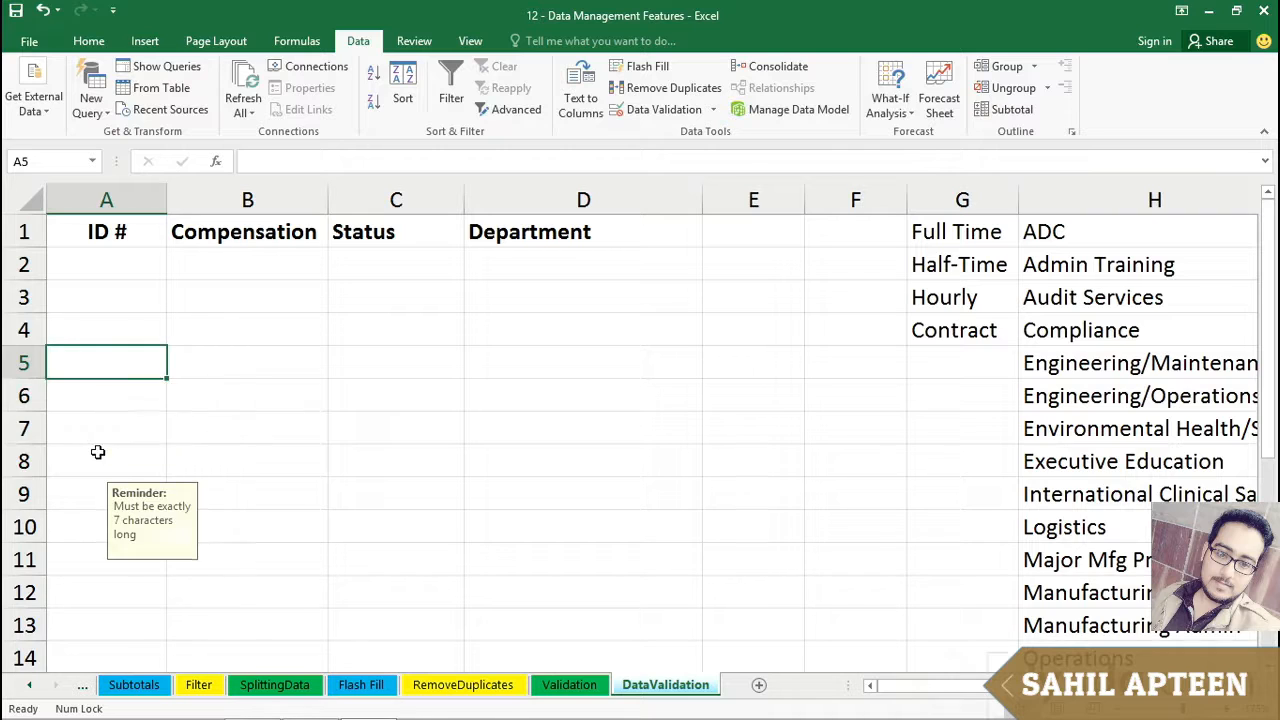
{"action": "left_click", "coordinate": [88, 338]}
{"action": "left_click", "coordinate": [89, 268]}
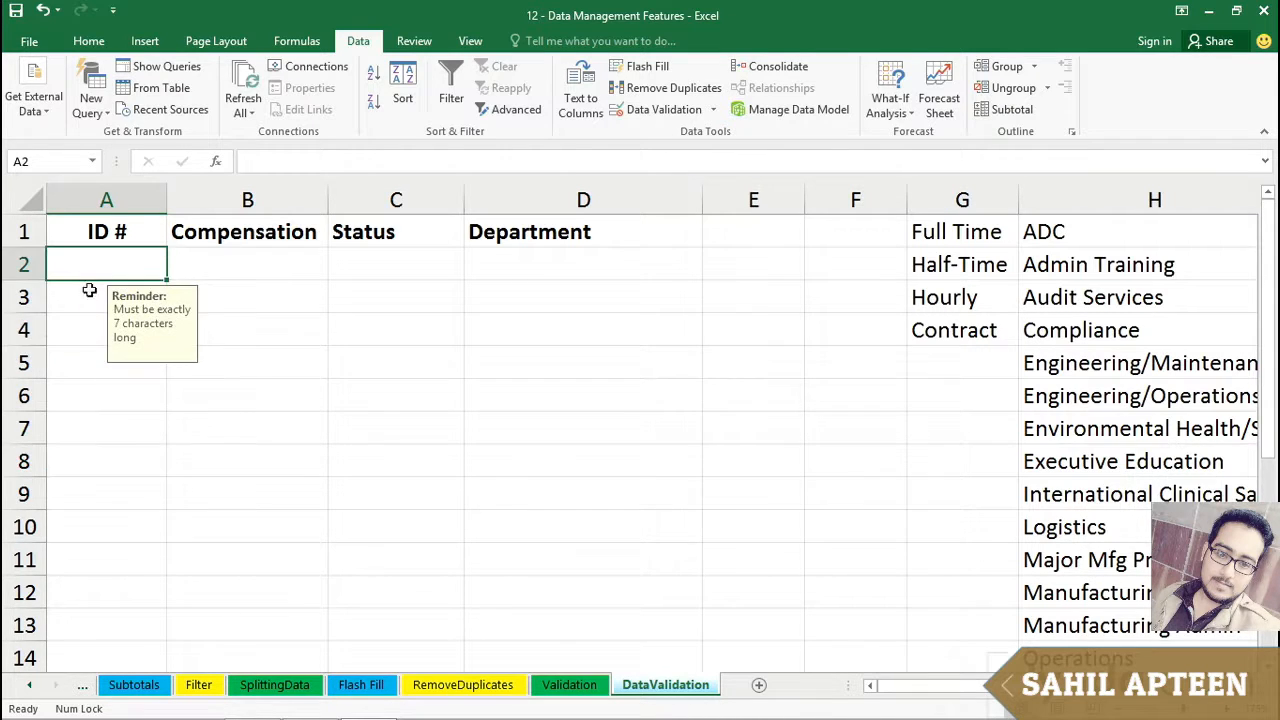
{"action": "left_click", "coordinate": [85, 334]}
{"action": "left_click", "coordinate": [90, 399]}
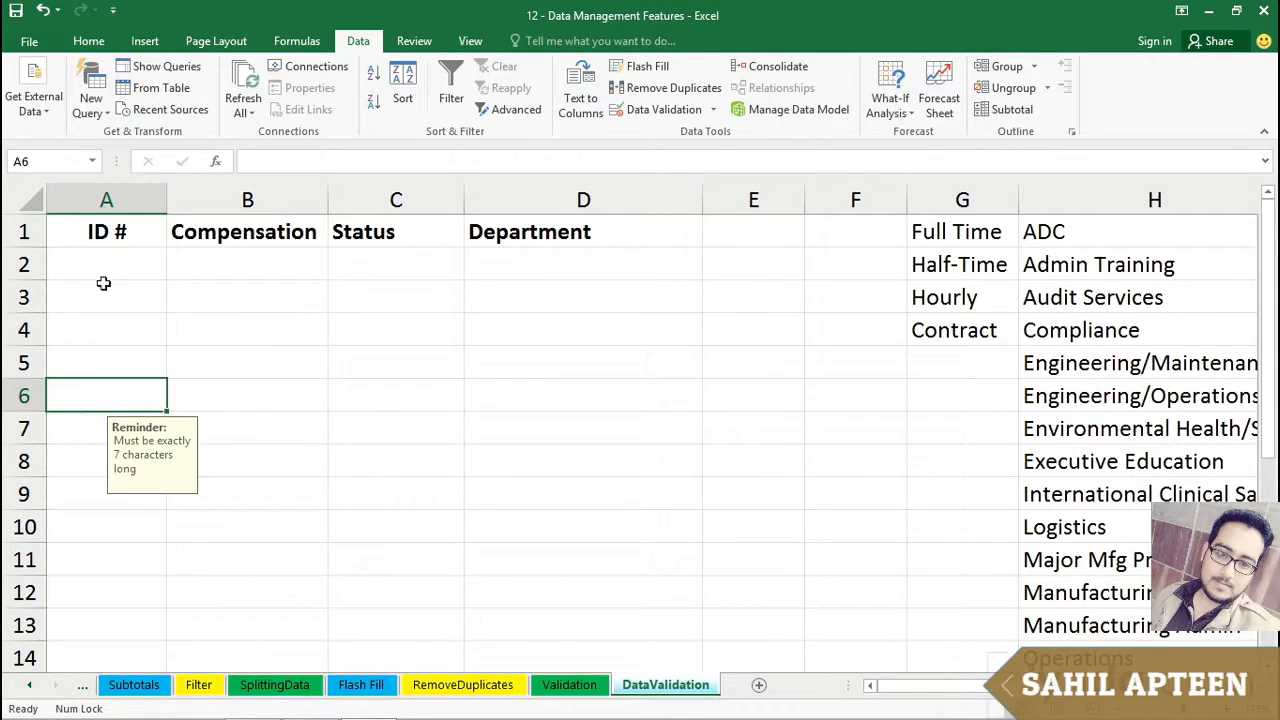
- Test the length rule by entering a five-character ID in cell A2
{"action": "left_click", "coordinate": [99, 262]}
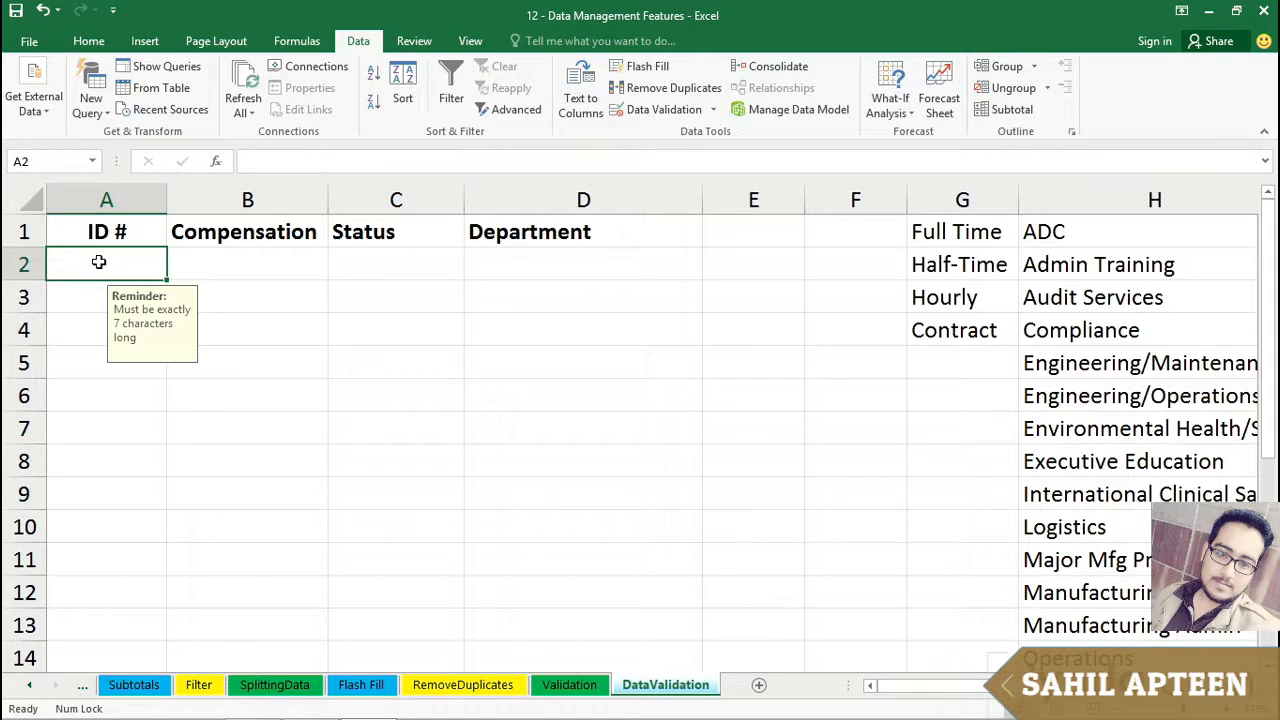
{"action": "type", "text": "W234"}
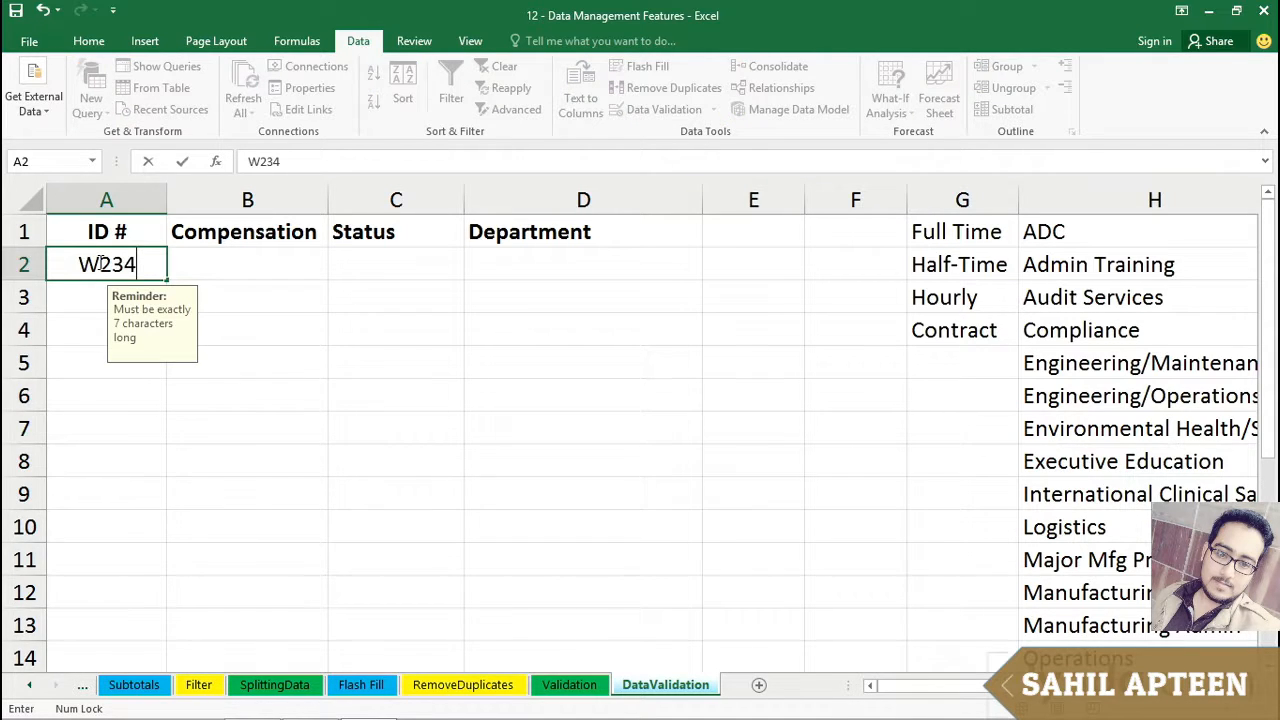
{"action": "type", "text": "5"}
{"action": "key", "text": "Return"}
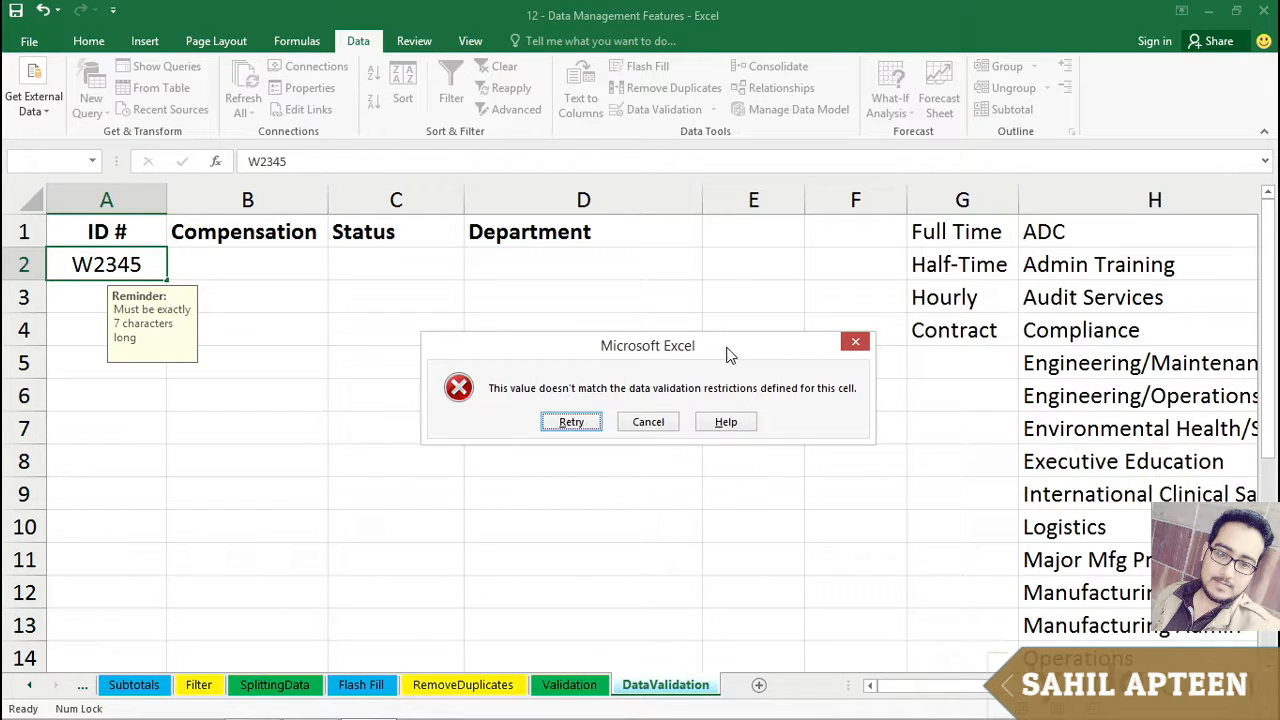
{"action": "left_click_drag", "start_coordinate": [730, 355], "coordinate": [571, 307]}
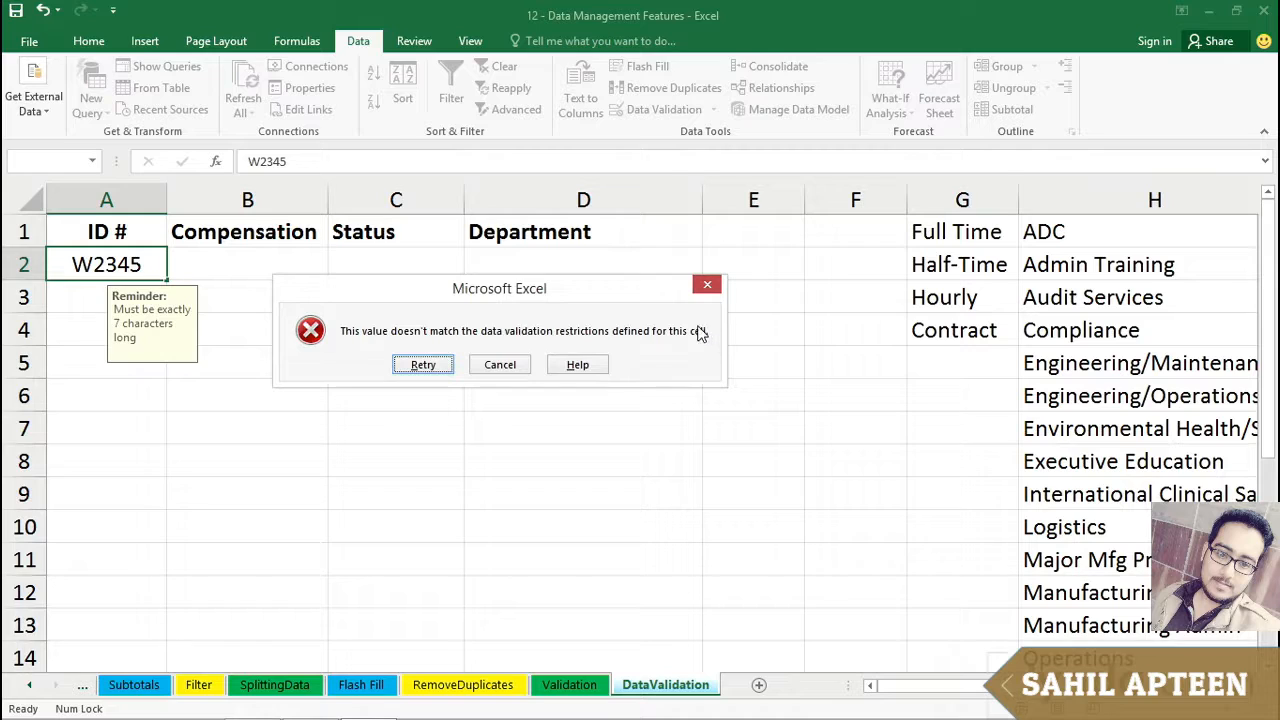
- Retry the entry in cell A2, appending two digits to make the ID seven characters long
{"action": "left_click", "coordinate": [441, 368]}
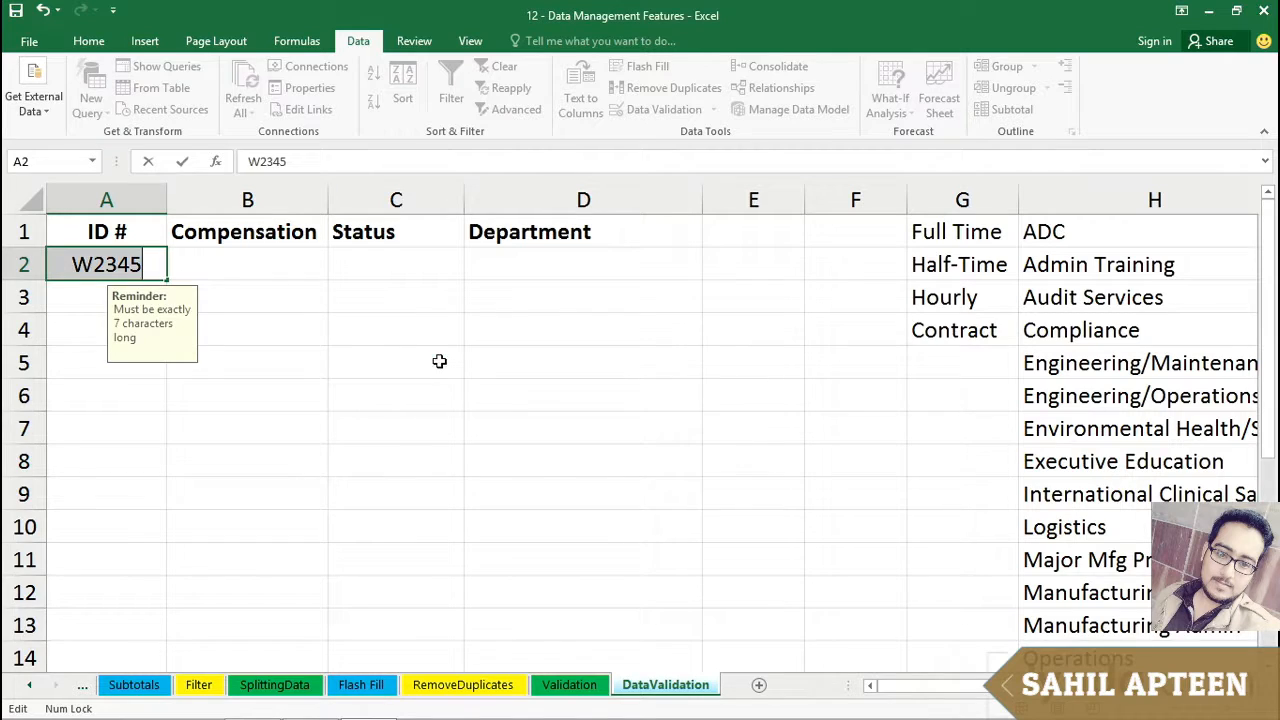
{"action": "left_click", "coordinate": [150, 261]}
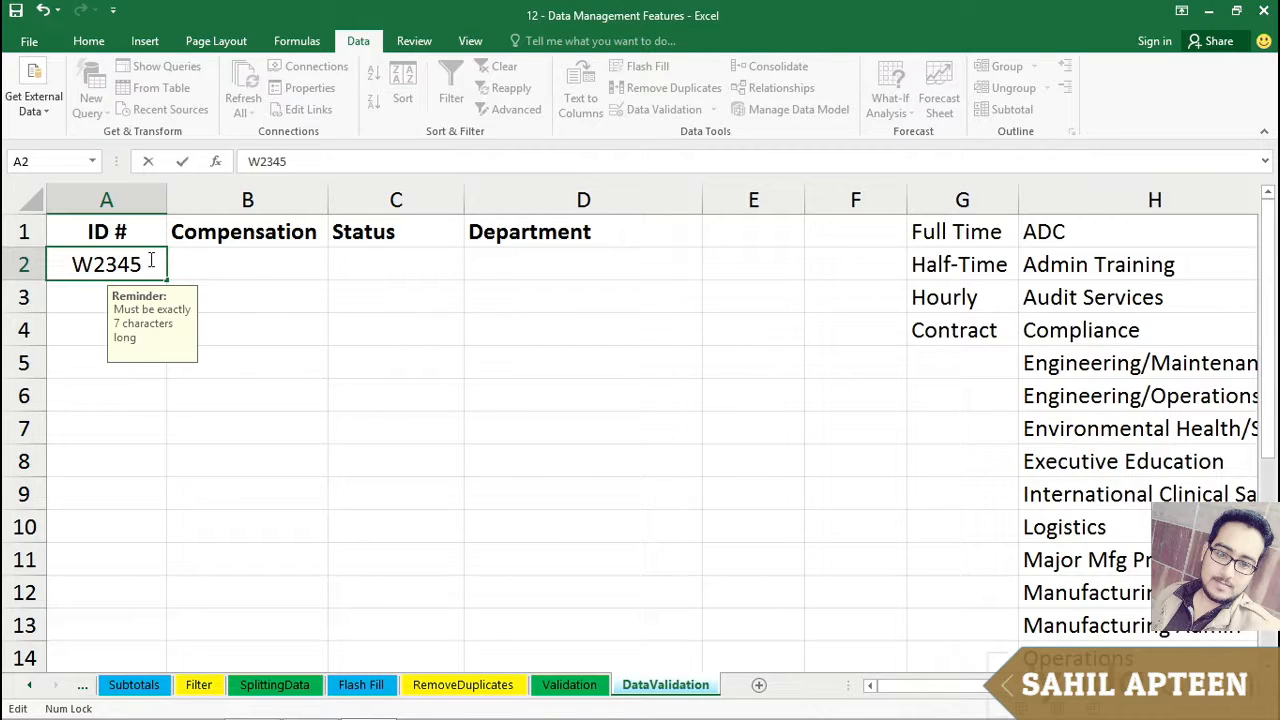
{"action": "type", "text": "12"}
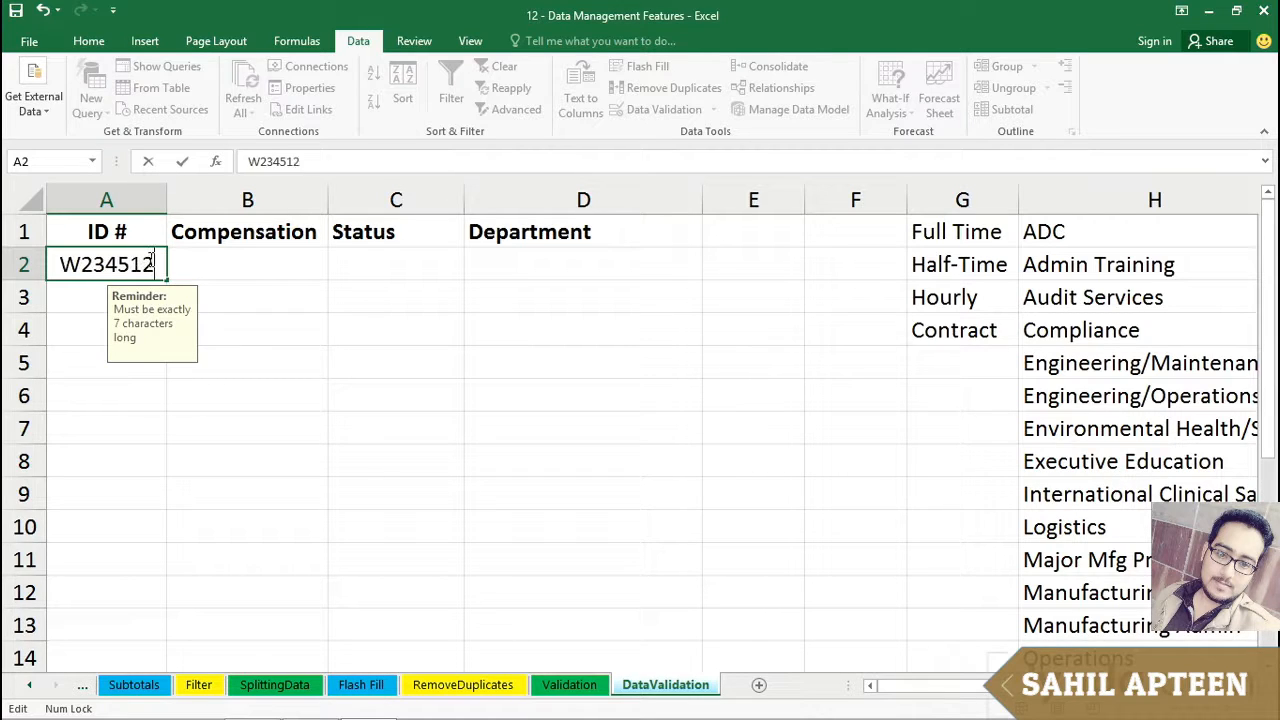
{"action": "key", "text": "Return"}
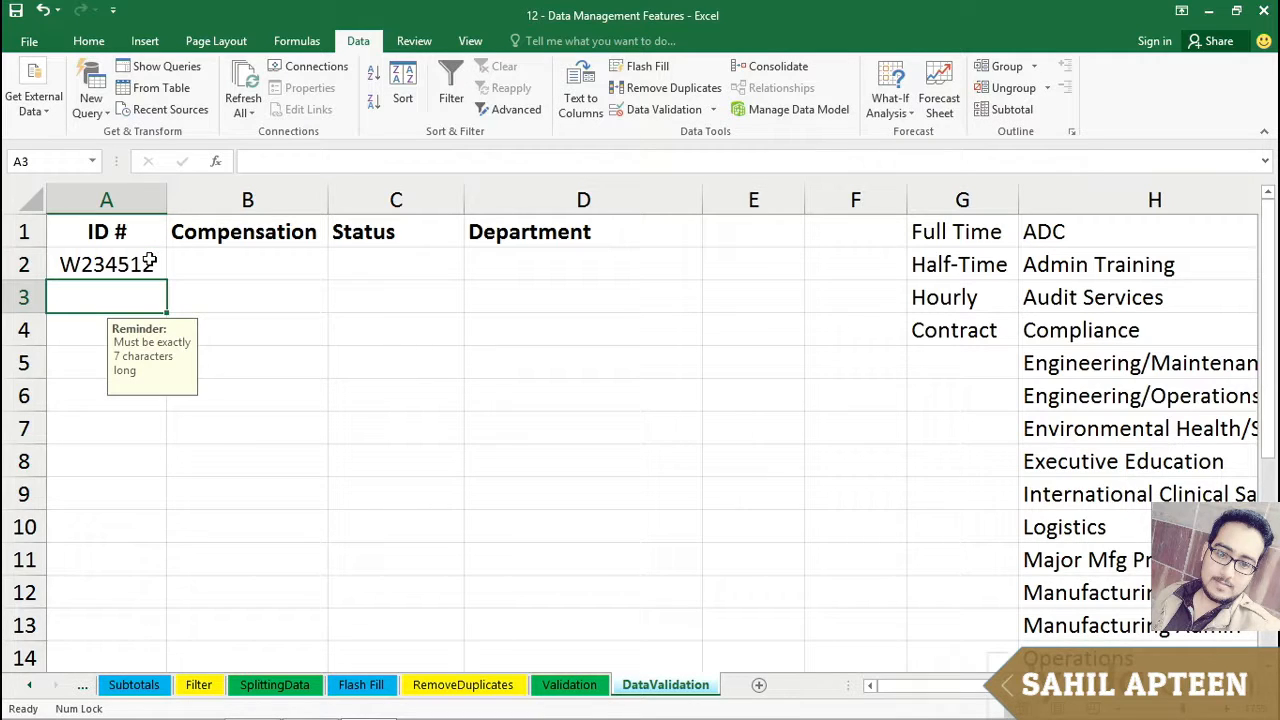
- Test the length rule by trying a nine-digit ID in cell A3, and discard the entry
{"action": "type", "text": "231415262"}
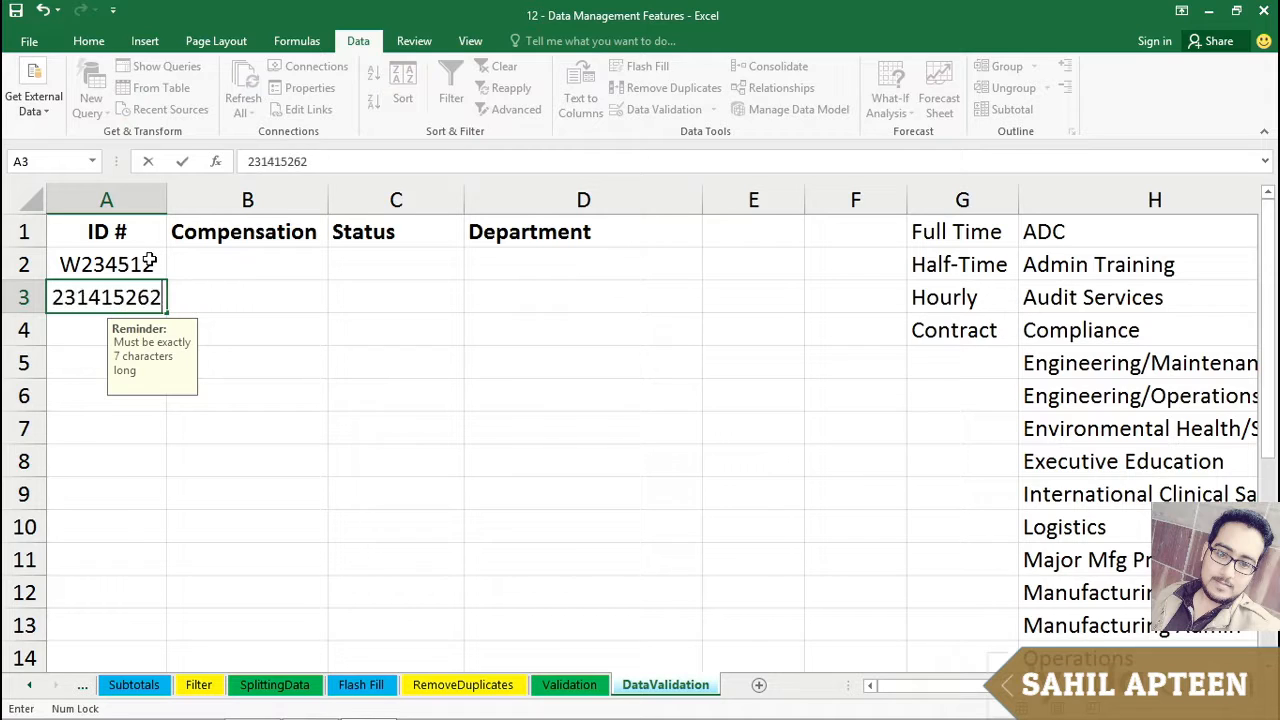
{"action": "key", "text": "Return"}
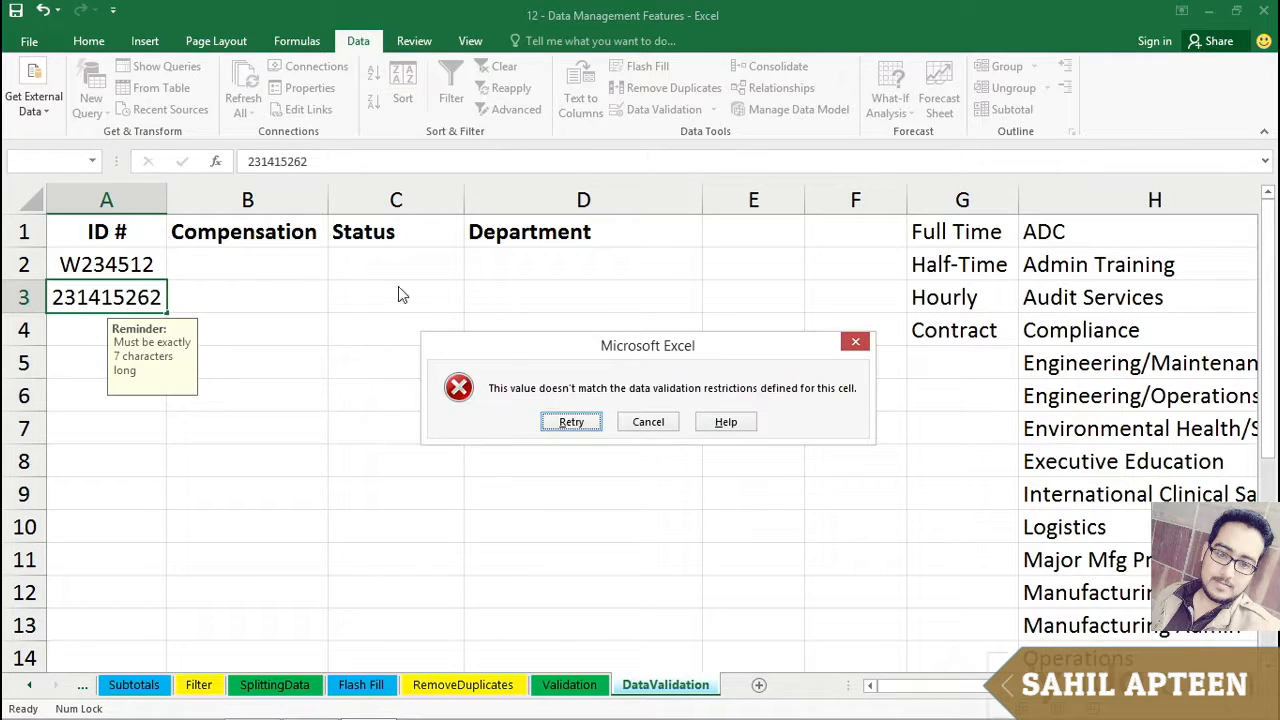
{"action": "left_click", "coordinate": [646, 423]}
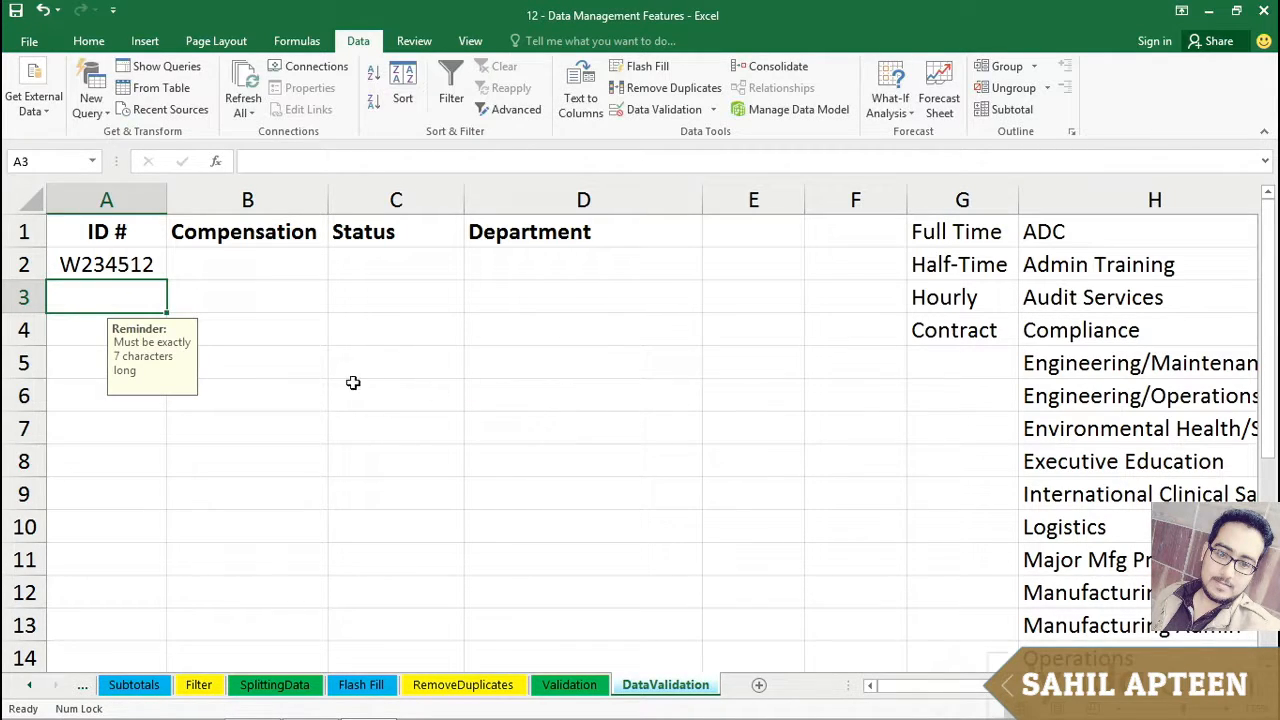
- Enter a seven-digit ID in cell A3 and a seven-letter ID in cell A4
{"action": "type", "text": "1234567"}
{"action": "key", "text": "Return"}
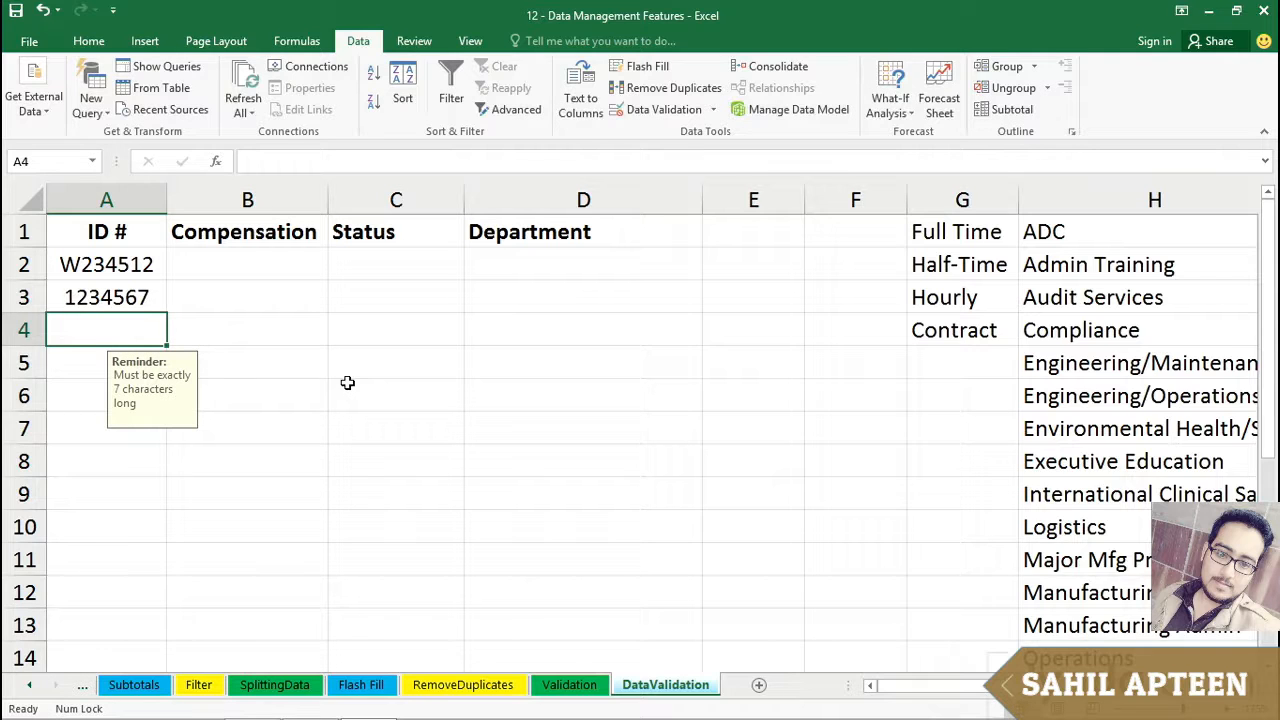
{"action": "type", "text": "qwertyu"}
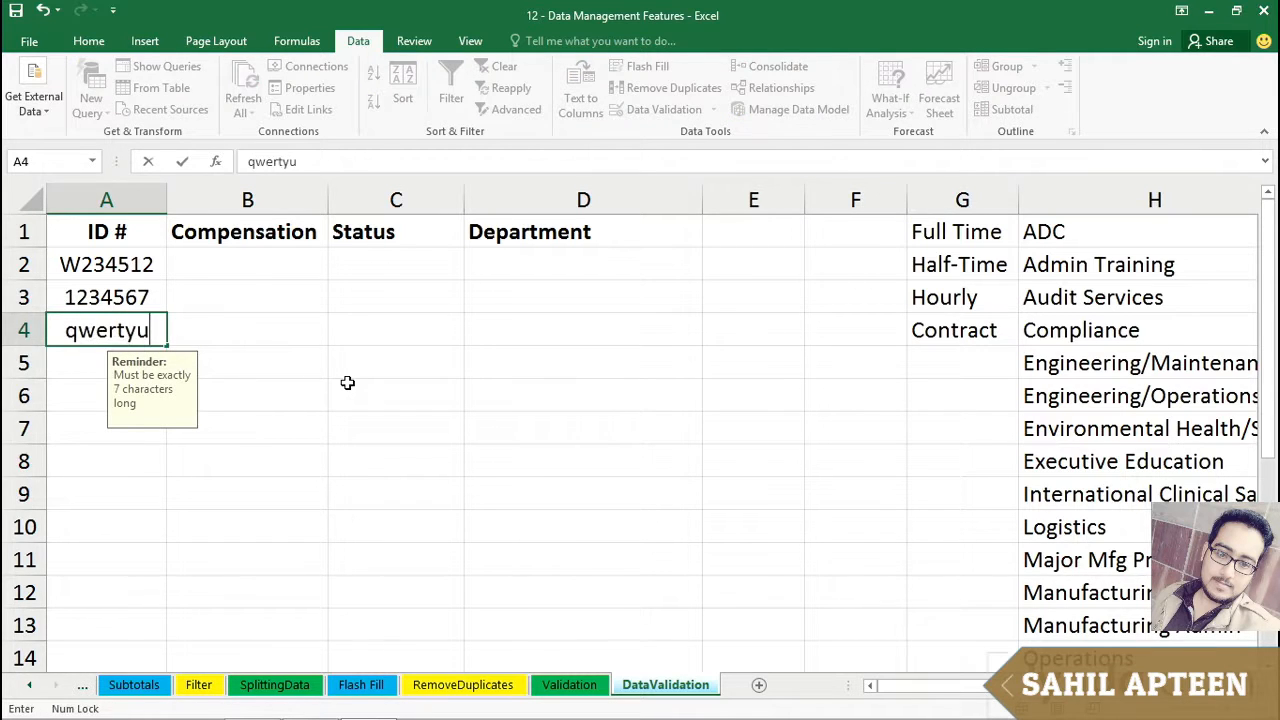
{"action": "key", "text": "Return"}
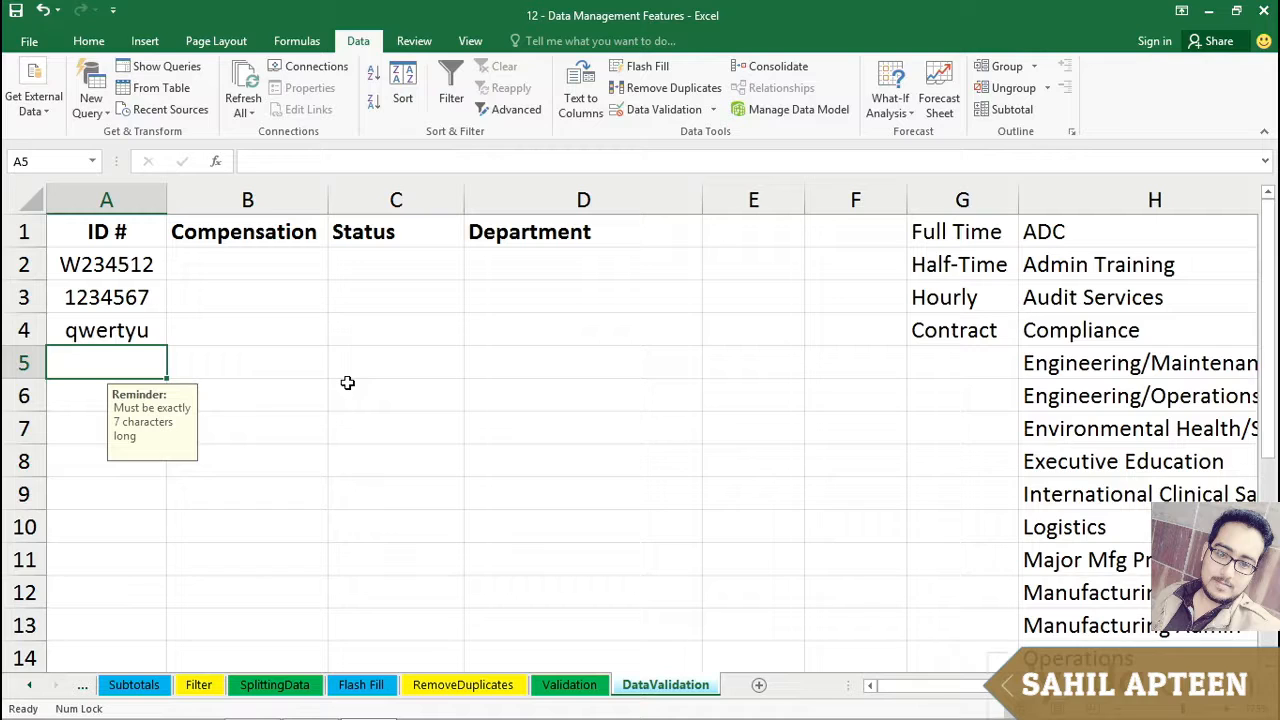
{"action": "left_click", "coordinate": [290, 199]}
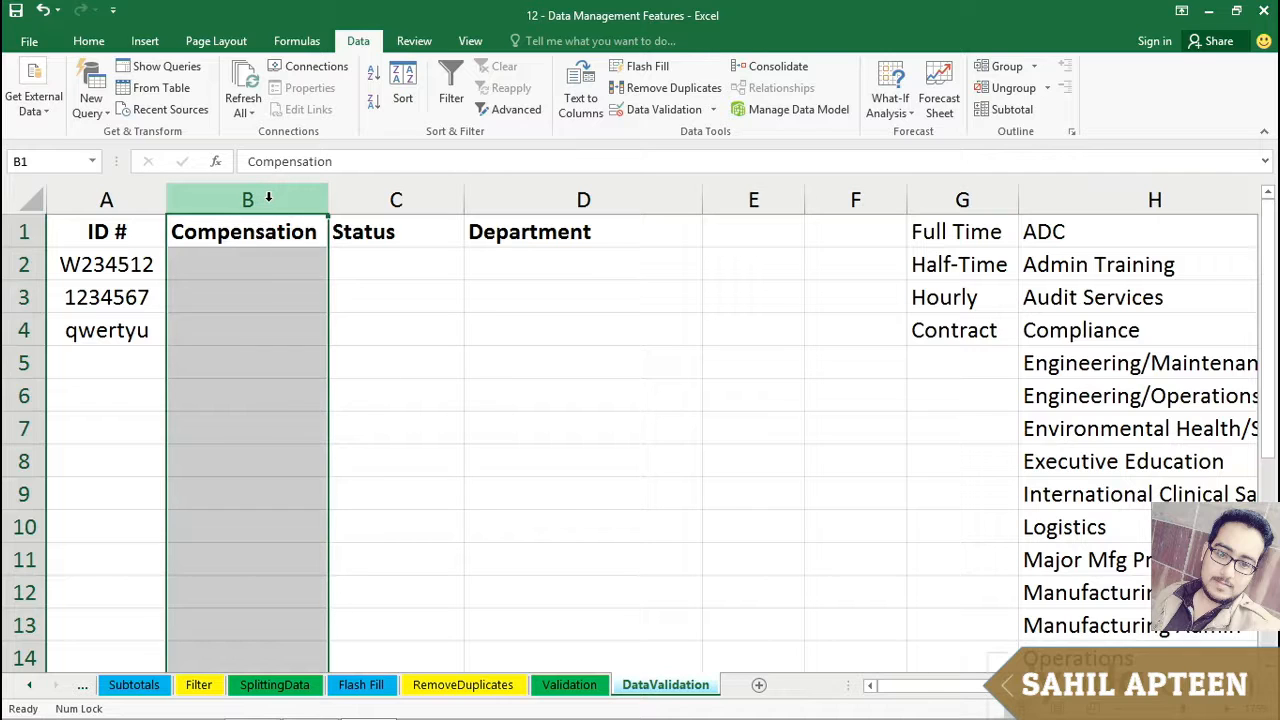
{"action": "left_click", "coordinate": [262, 257]}
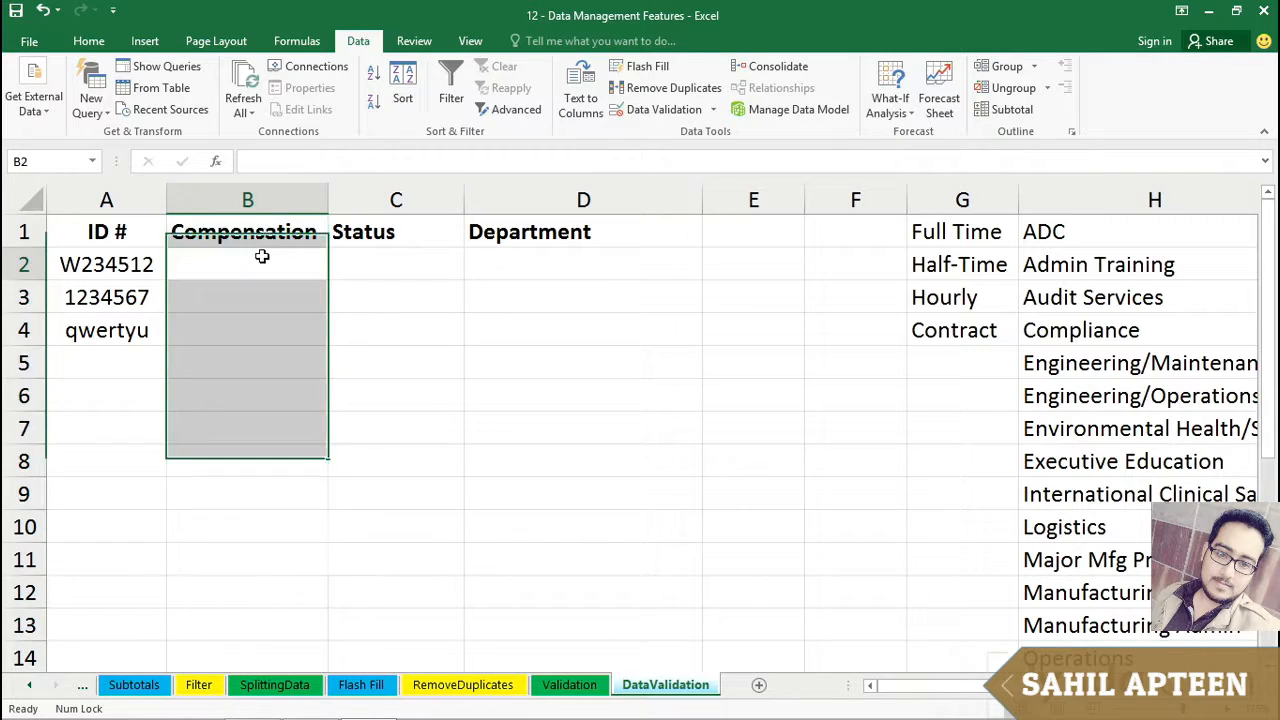
{"action": "left_click", "coordinate": [255, 291]}
{"action": "left_click", "coordinate": [247, 326]}
{"action": "left_click", "coordinate": [249, 365]}
{"action": "left_click", "coordinate": [249, 422]}
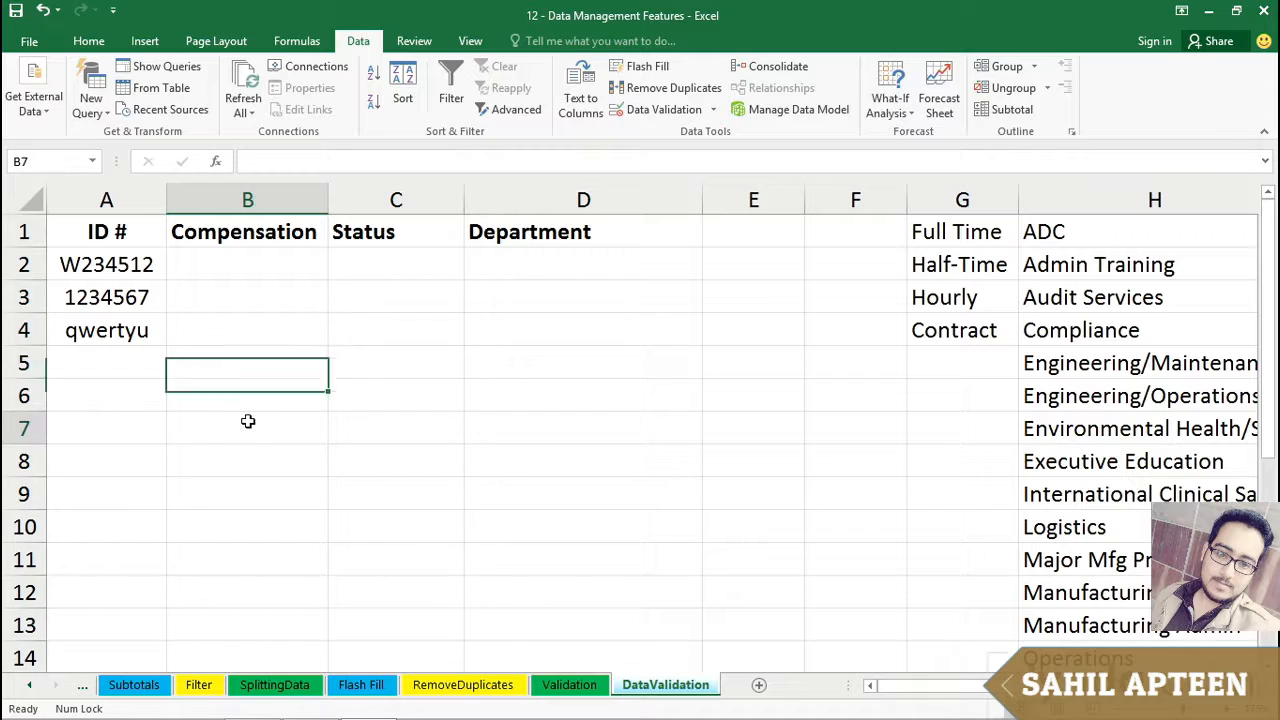
- Restrict the Compensation column with data validation to whole numbers less than or equal to 125000
{"action": "left_click", "coordinate": [280, 199]}
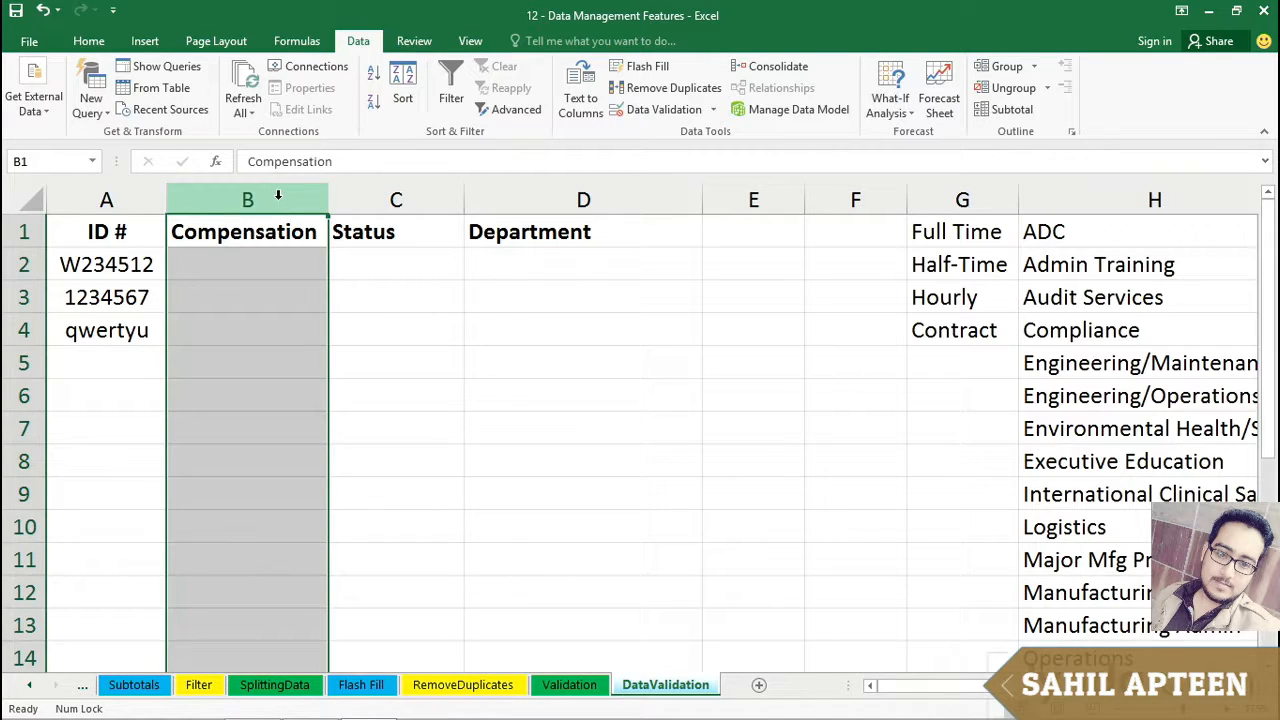
{"action": "left_click", "coordinate": [664, 110]}
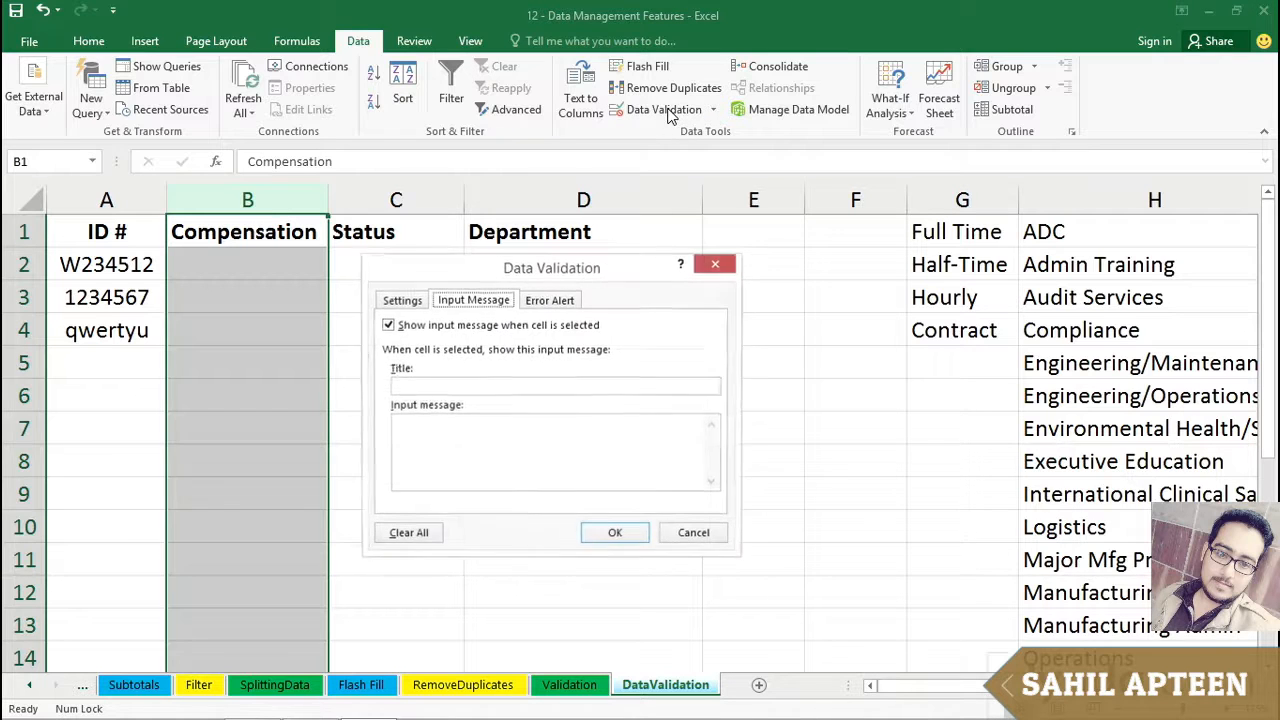
{"action": "left_click", "coordinate": [402, 301]}
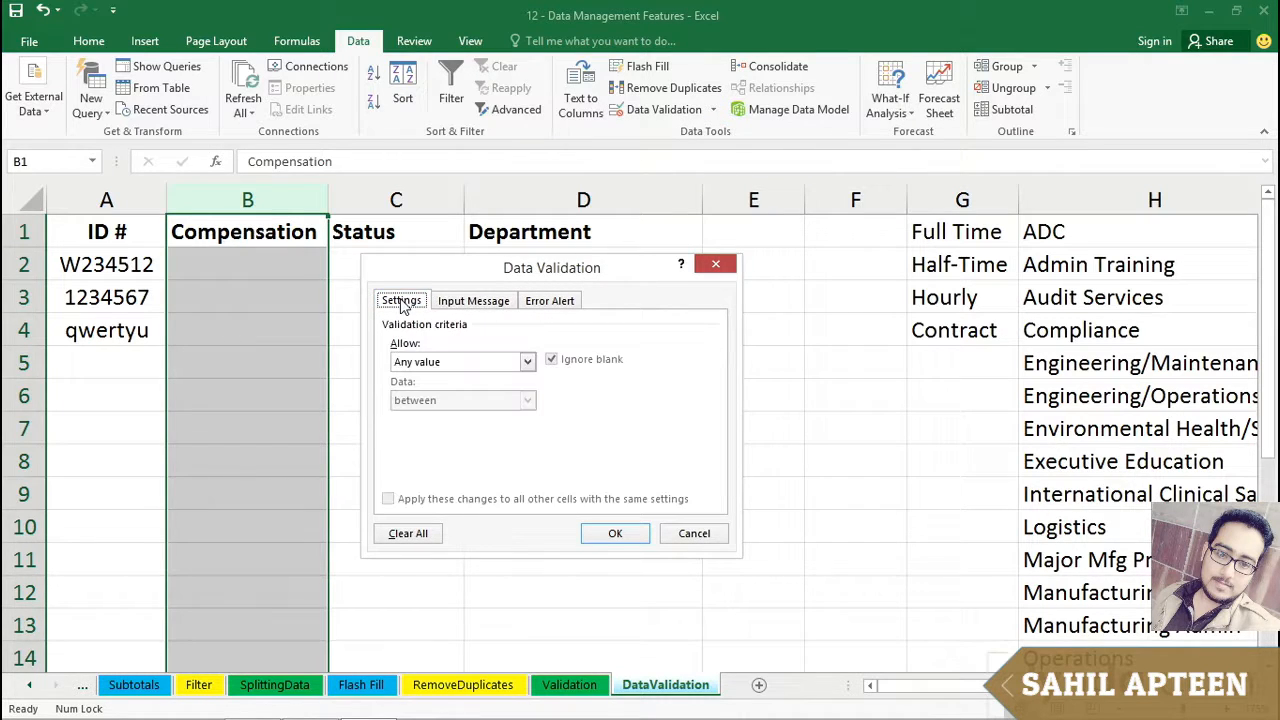
{"action": "left_click", "coordinate": [527, 362]}
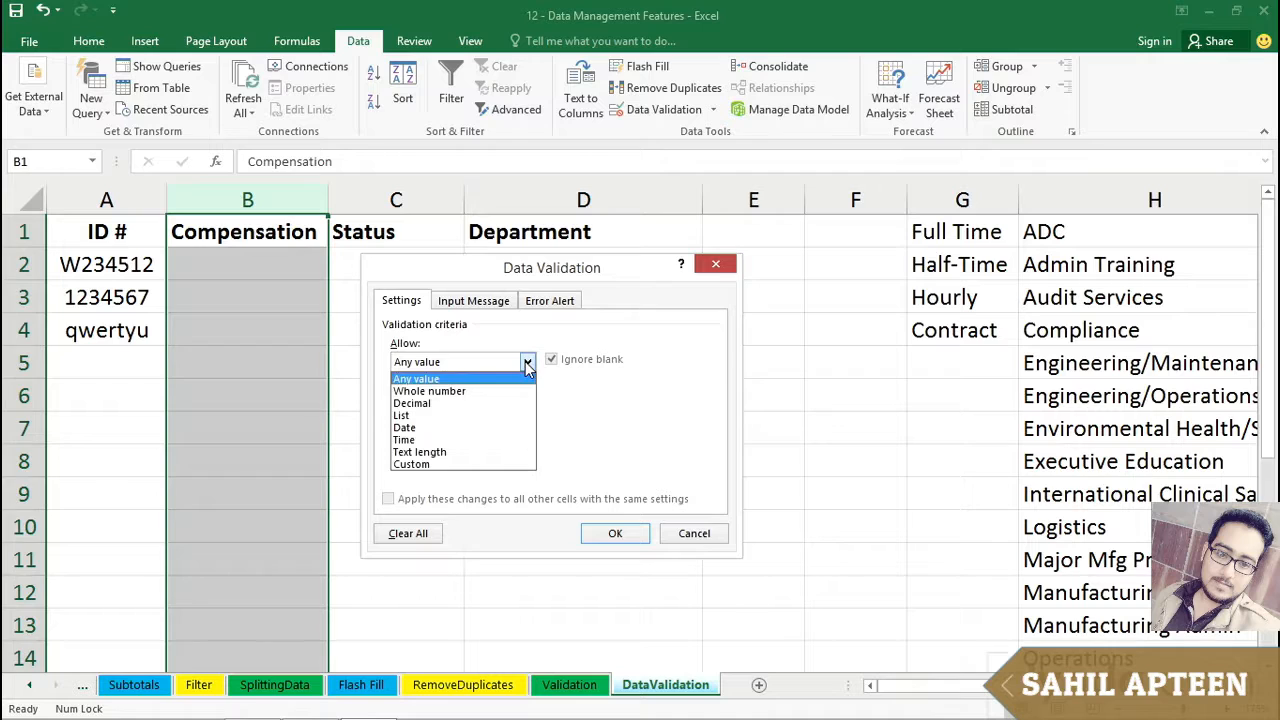
{"action": "left_click", "coordinate": [457, 394]}
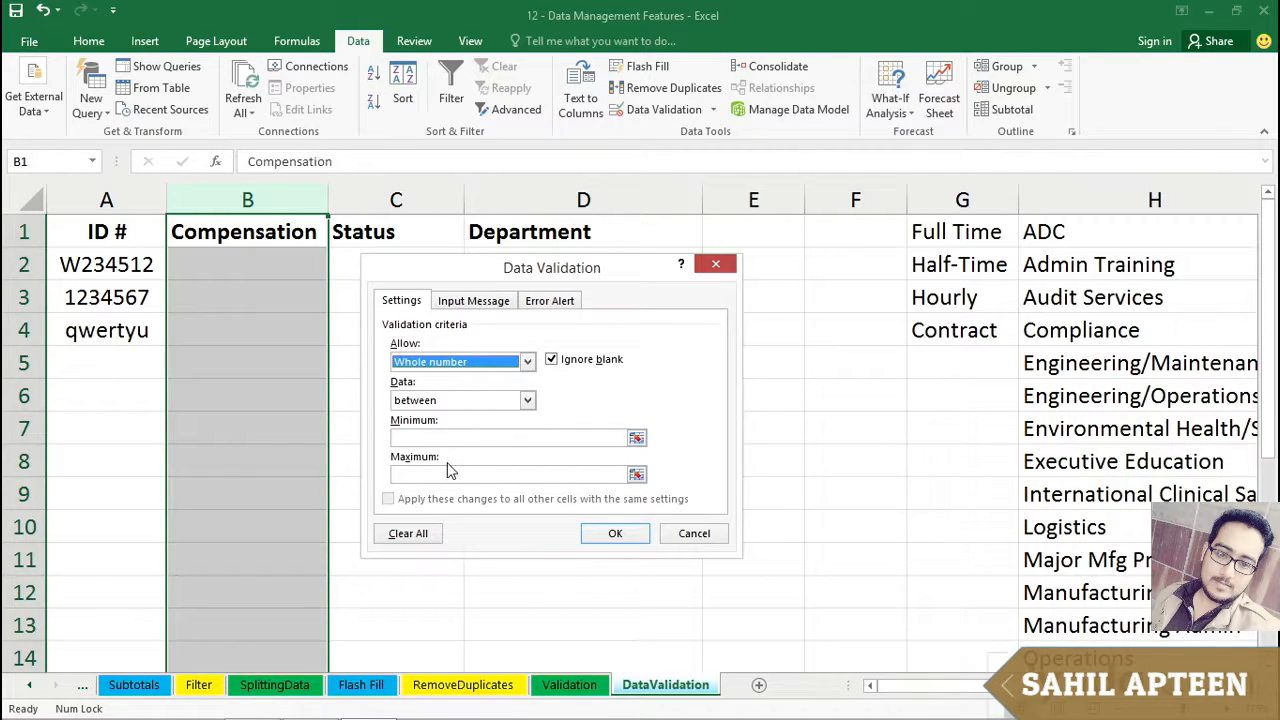
{"action": "left_click", "coordinate": [527, 400]}
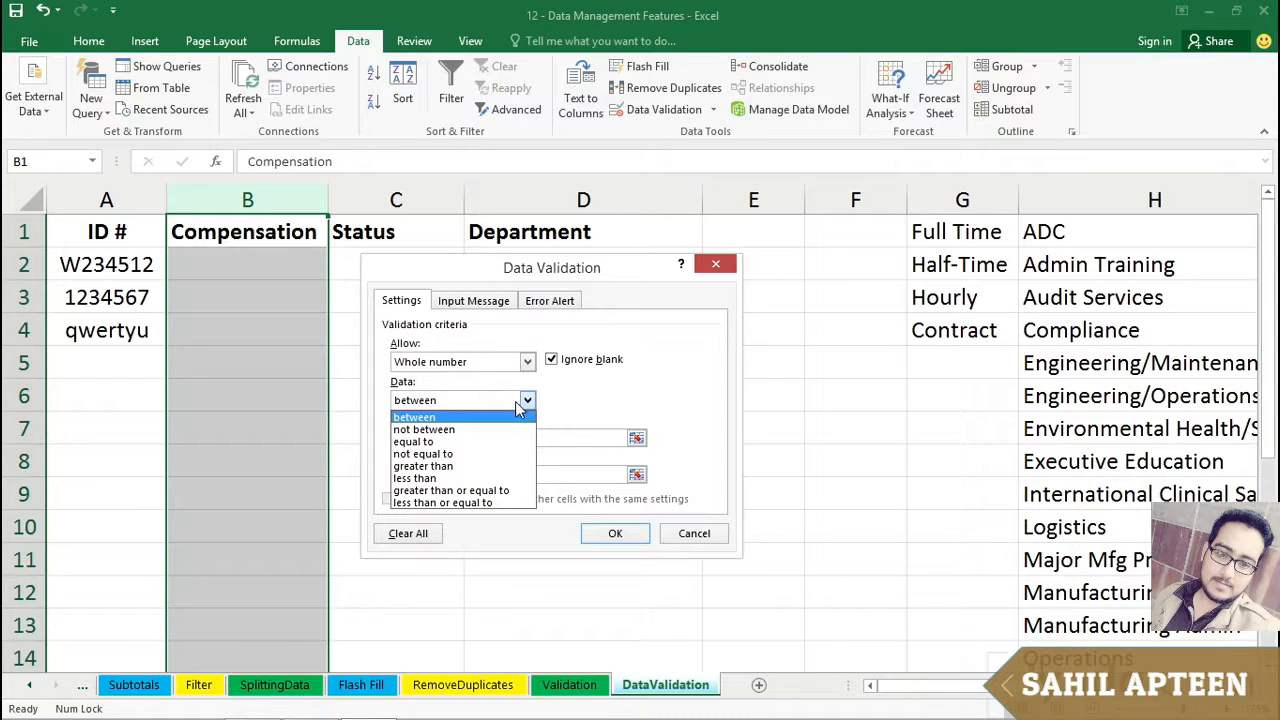
{"action": "left_click", "coordinate": [450, 502]}
{"action": "left_click", "coordinate": [448, 437]}
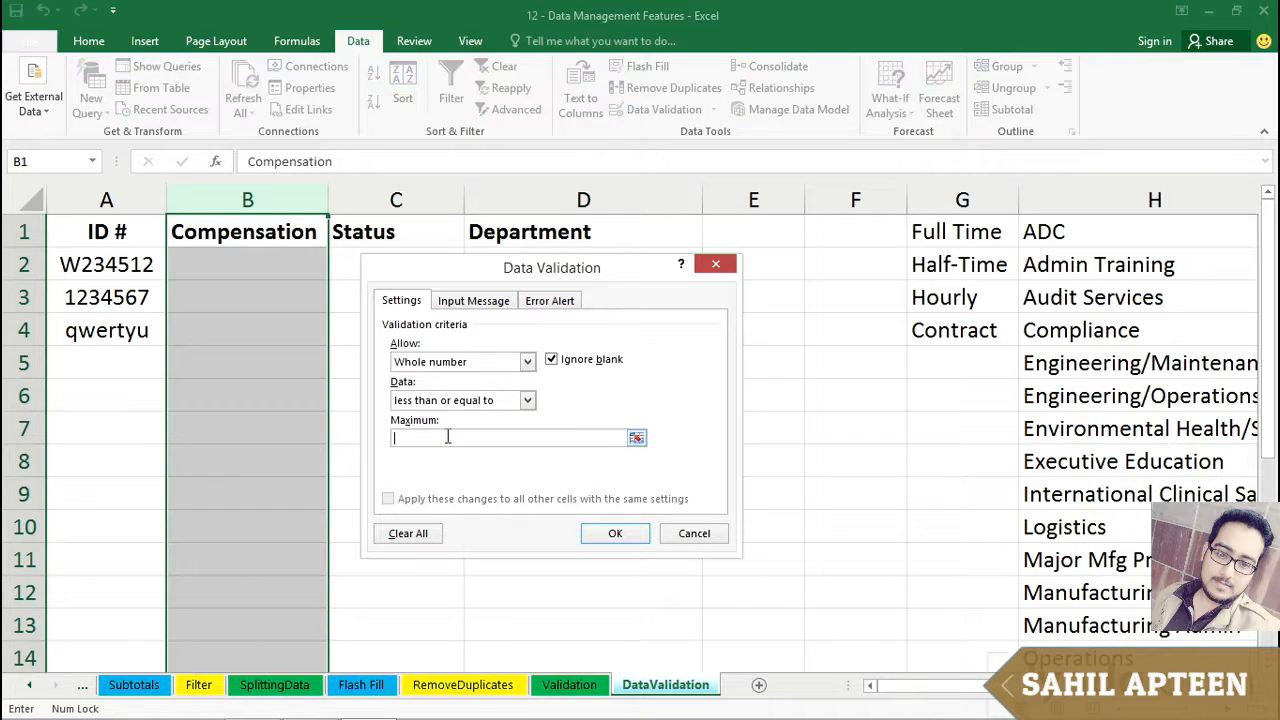
{"action": "type", "text": "125000"}
{"action": "left_click", "coordinate": [629, 538]}
- Enter 123456 as the compensation in cell B2
{"action": "left_click", "coordinate": [284, 270]}
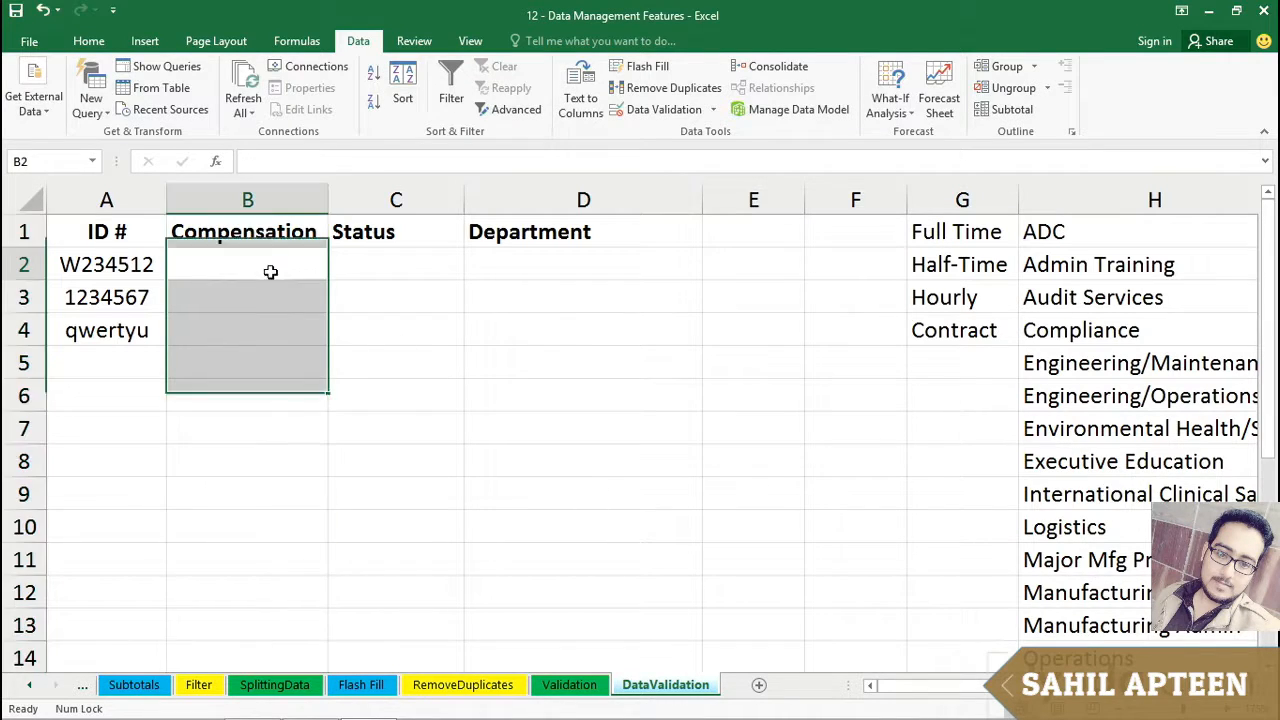
{"action": "type", "text": "123456"}
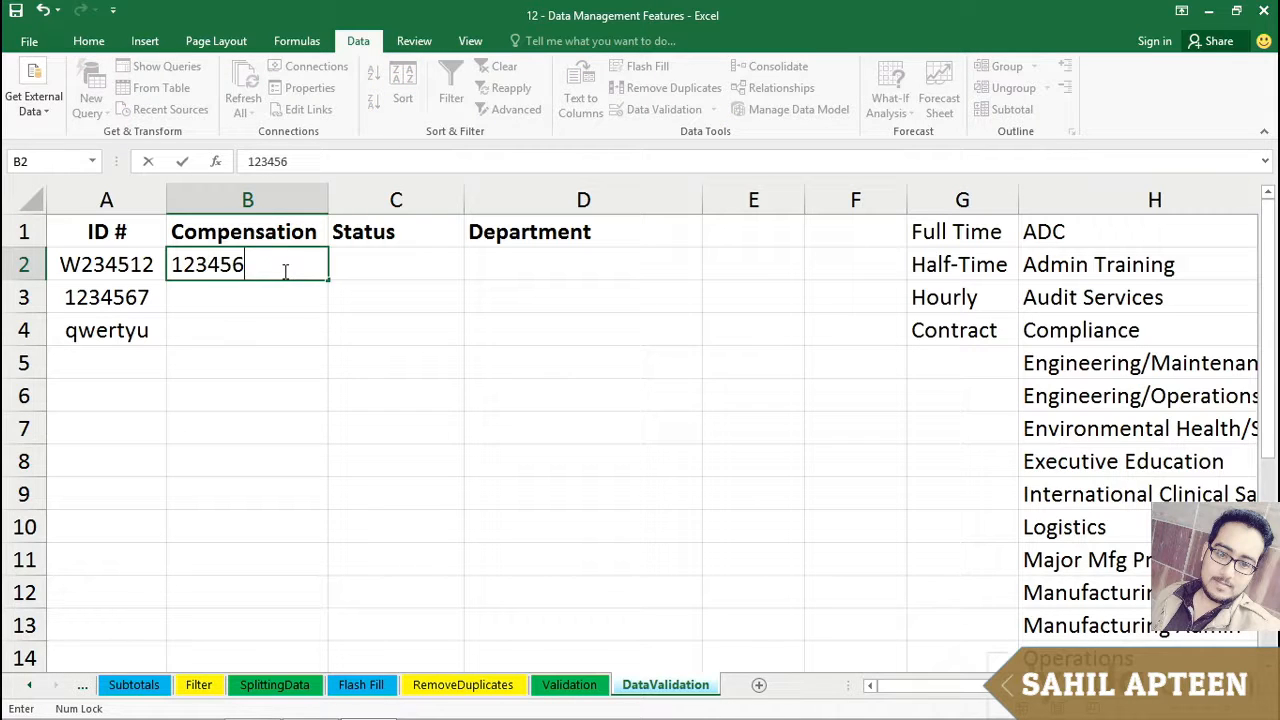
{"action": "key", "text": "Return"}
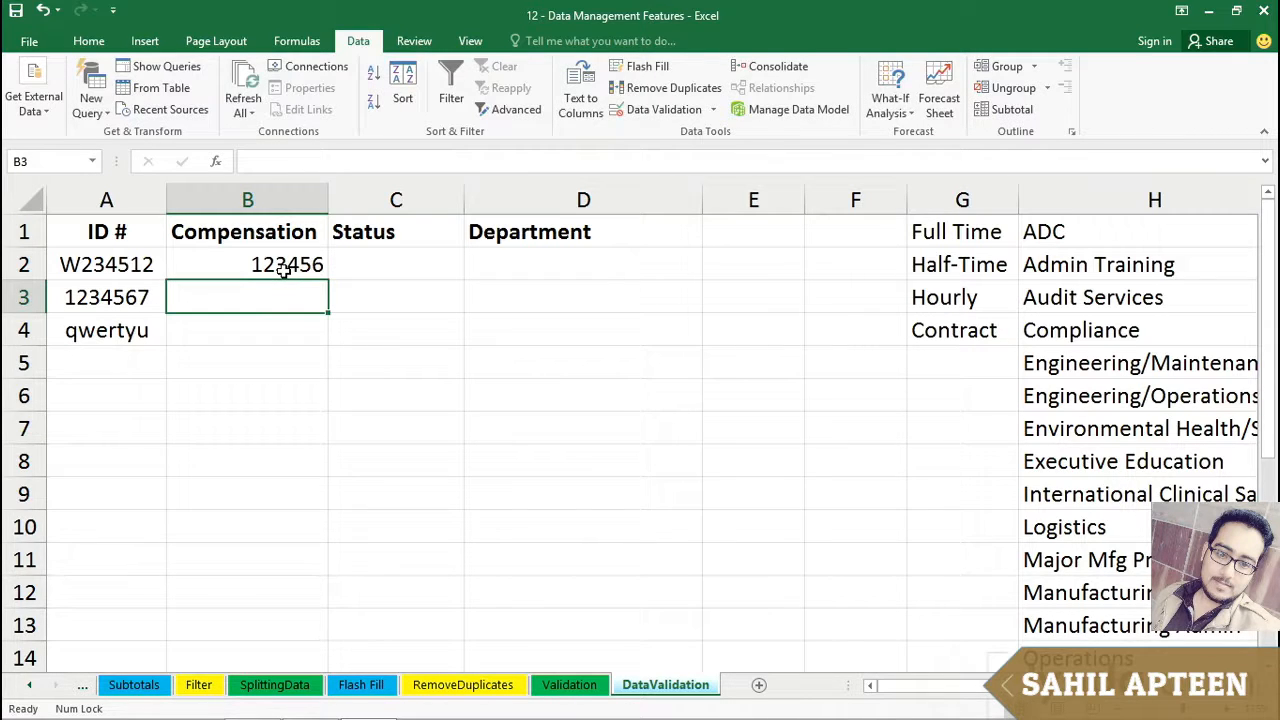
- Try a compensation of 129876 in cell B3 to test the limit, and discard the entry
{"action": "type", "text": "129876"}
{"action": "key", "text": "Return"}
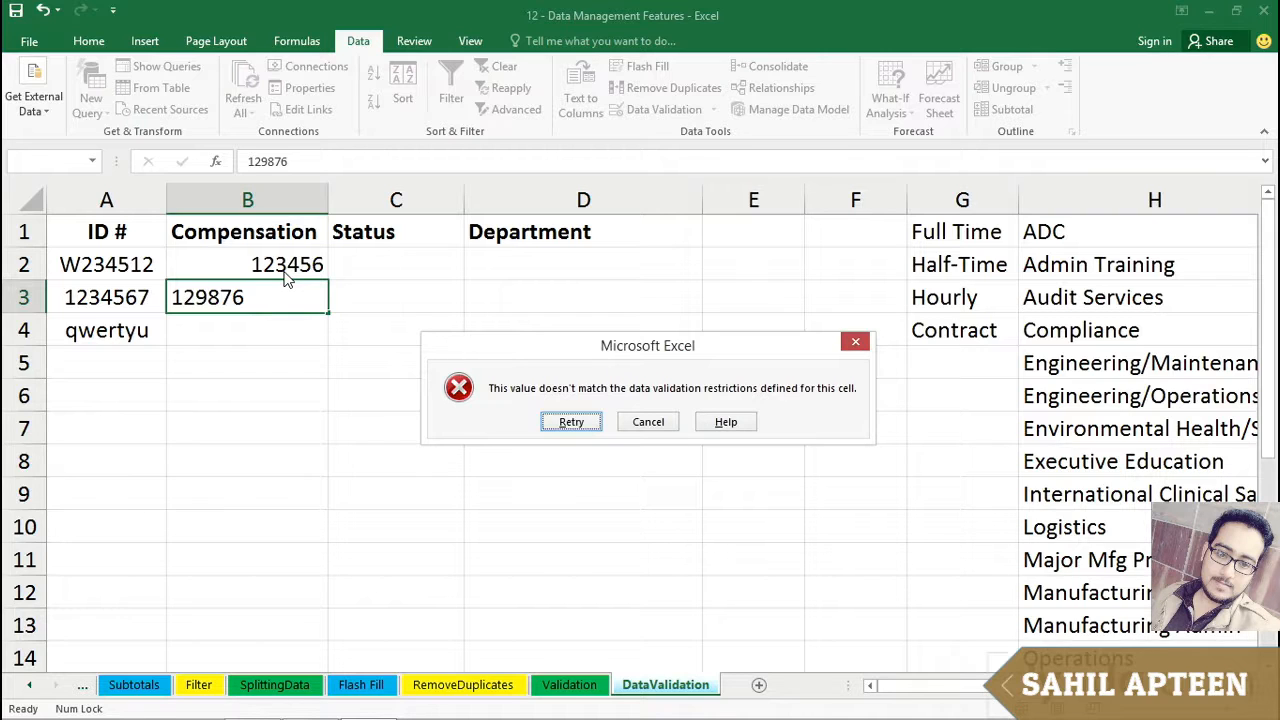
{"action": "left_click", "coordinate": [640, 422]}
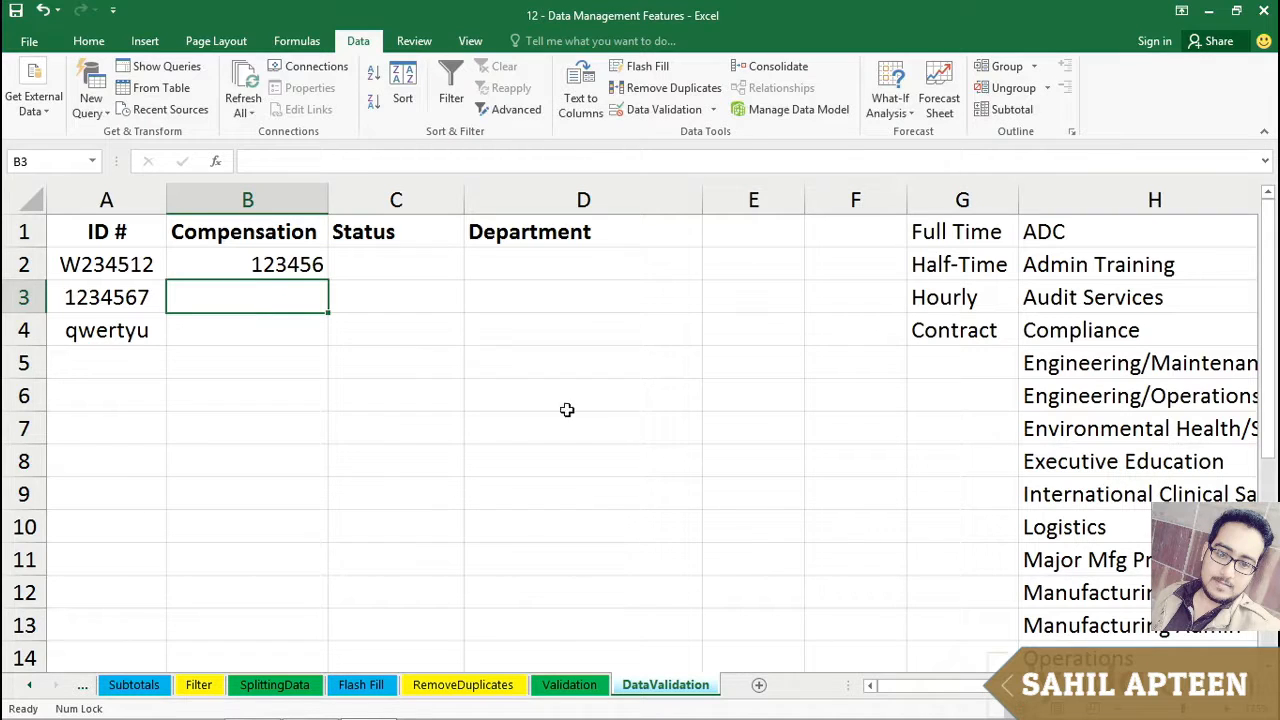
- Add an error alert titled "INCORRECT!!!!!!!" with the message "Must be under 125,000" to the Compensation column's validation
{"action": "left_click", "coordinate": [297, 203]}
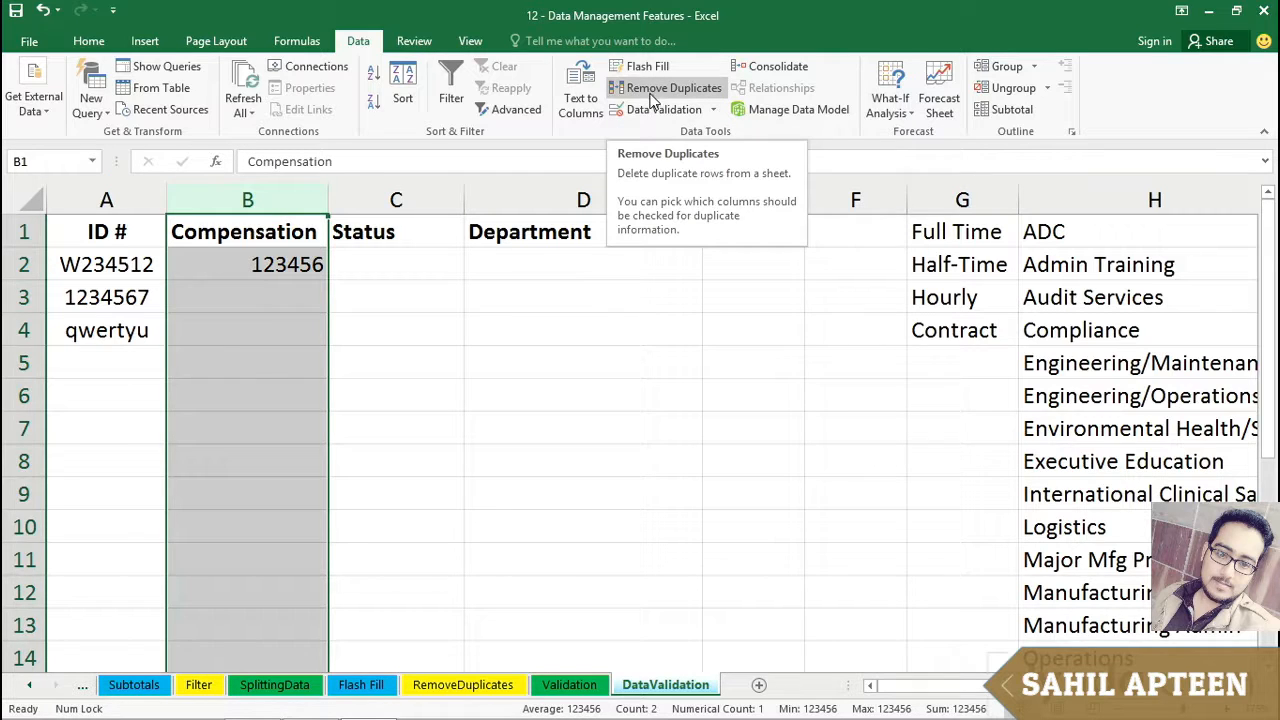
{"action": "left_click", "coordinate": [656, 108]}
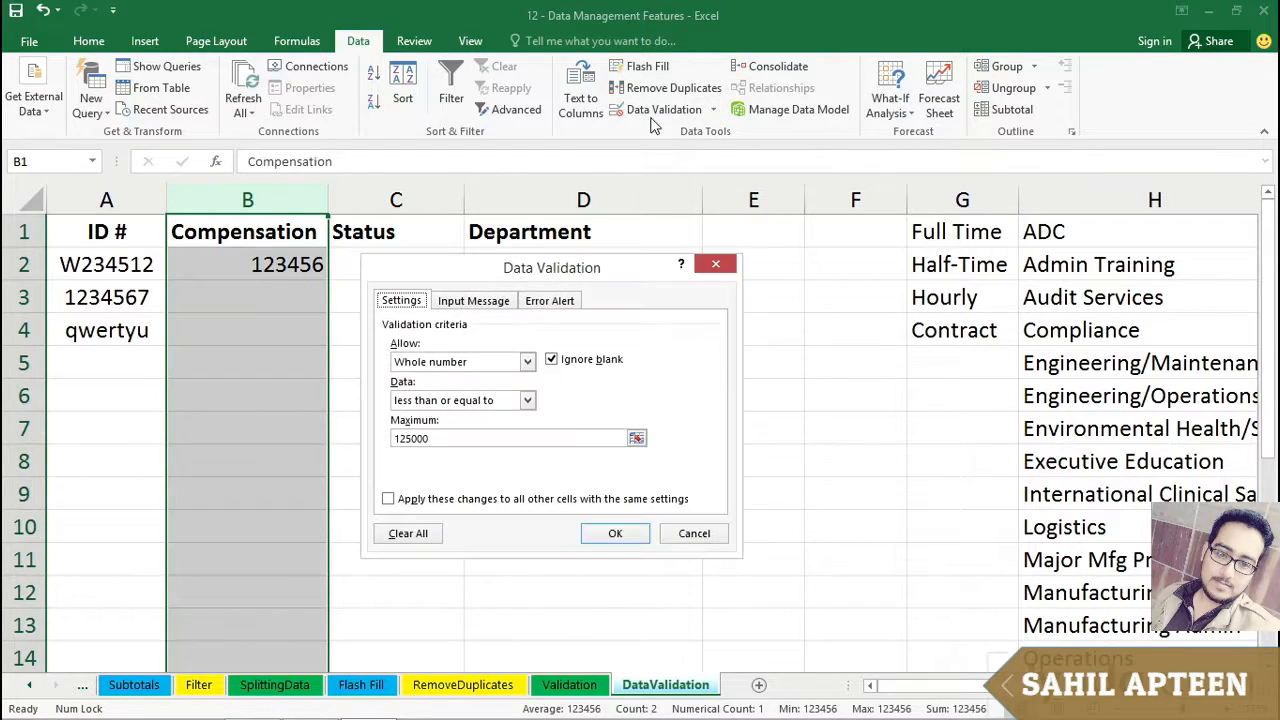
{"action": "left_click", "coordinate": [561, 304]}
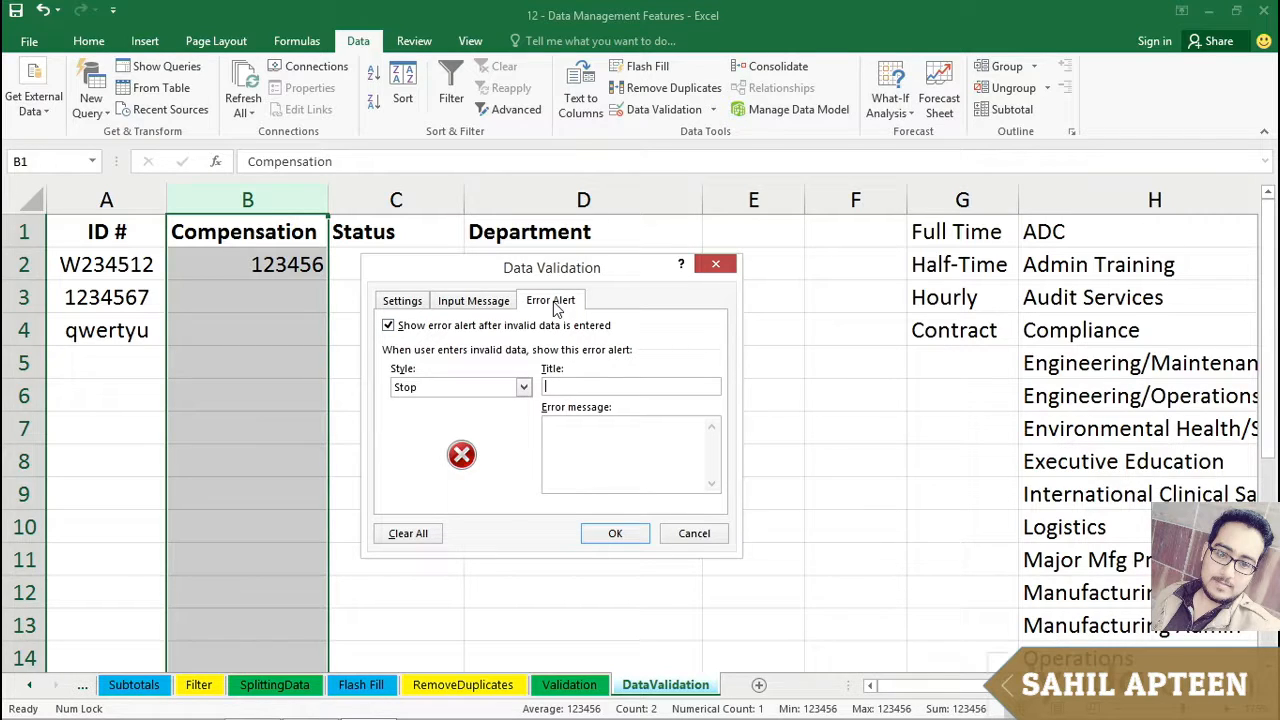
{"action": "left_click", "coordinate": [556, 380]}
{"action": "type", "text": "INCORRECT!!!!!!"}
{"action": "left_click", "coordinate": [578, 425]}
{"action": "type", "text": "Must be under 125,000"}
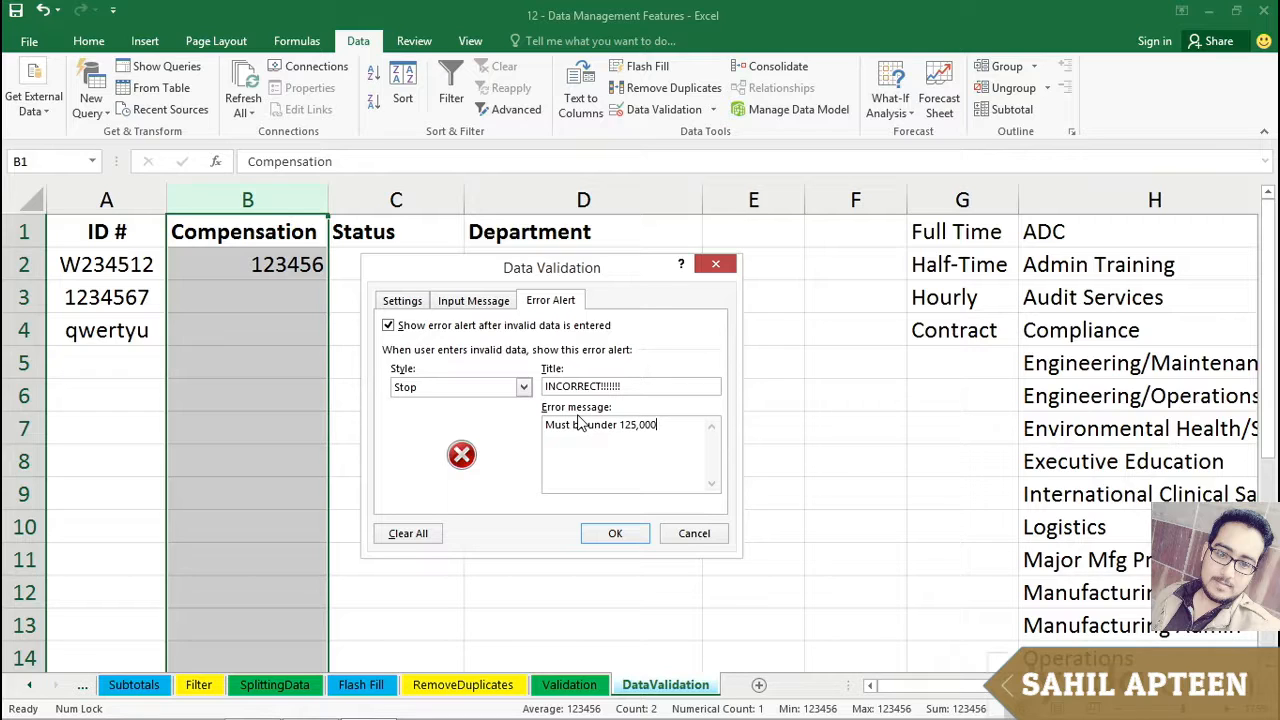
{"action": "left_click", "coordinate": [630, 537]}
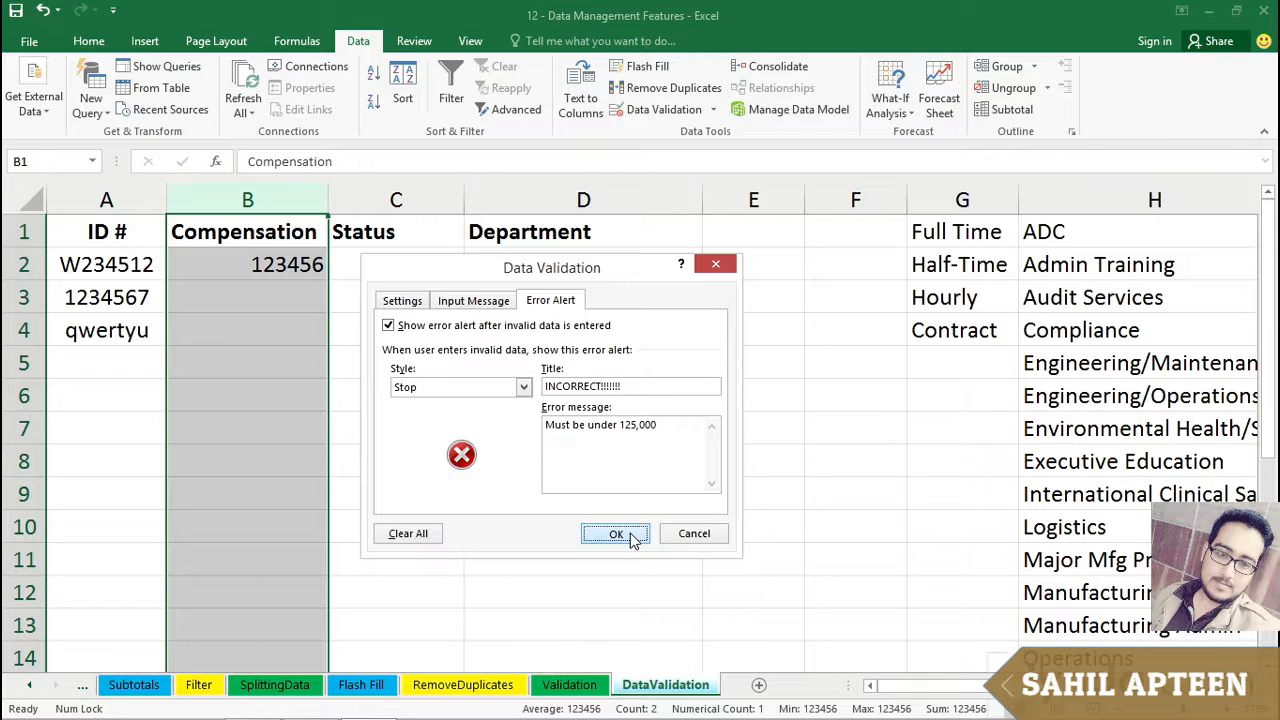
- Test the custom error alert by trying 129876 in cell B3, and dismiss the alert without keeping the entry
{"action": "left_click", "coordinate": [292, 296]}
{"action": "type", "text": "129876"}
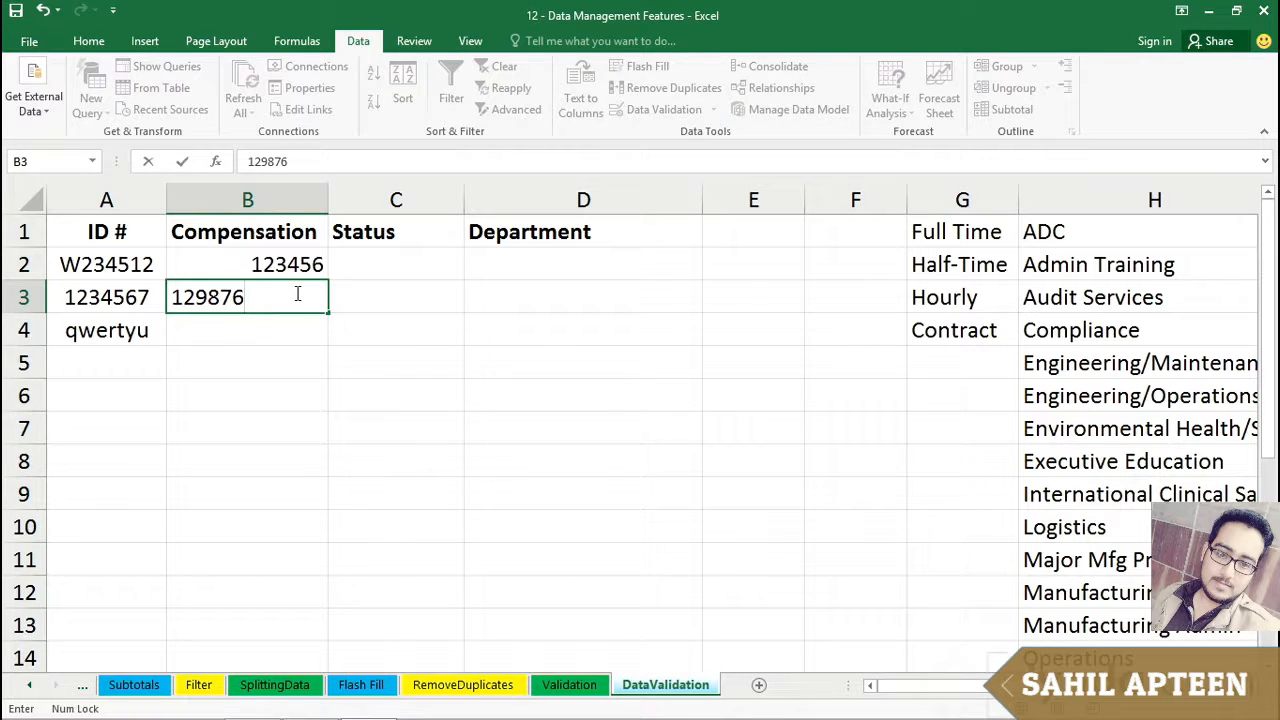
{"action": "key", "text": "Return"}
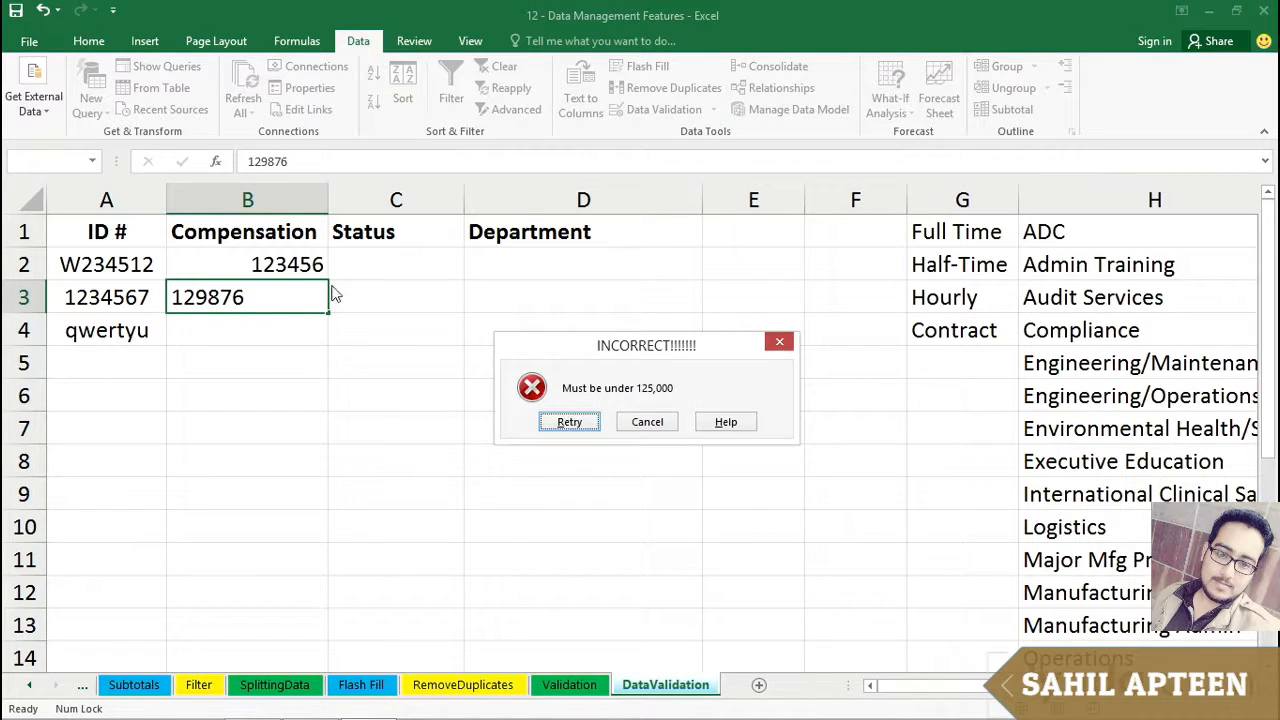
{"action": "left_click_drag", "start_coordinate": [547, 346], "coordinate": [399, 287]}
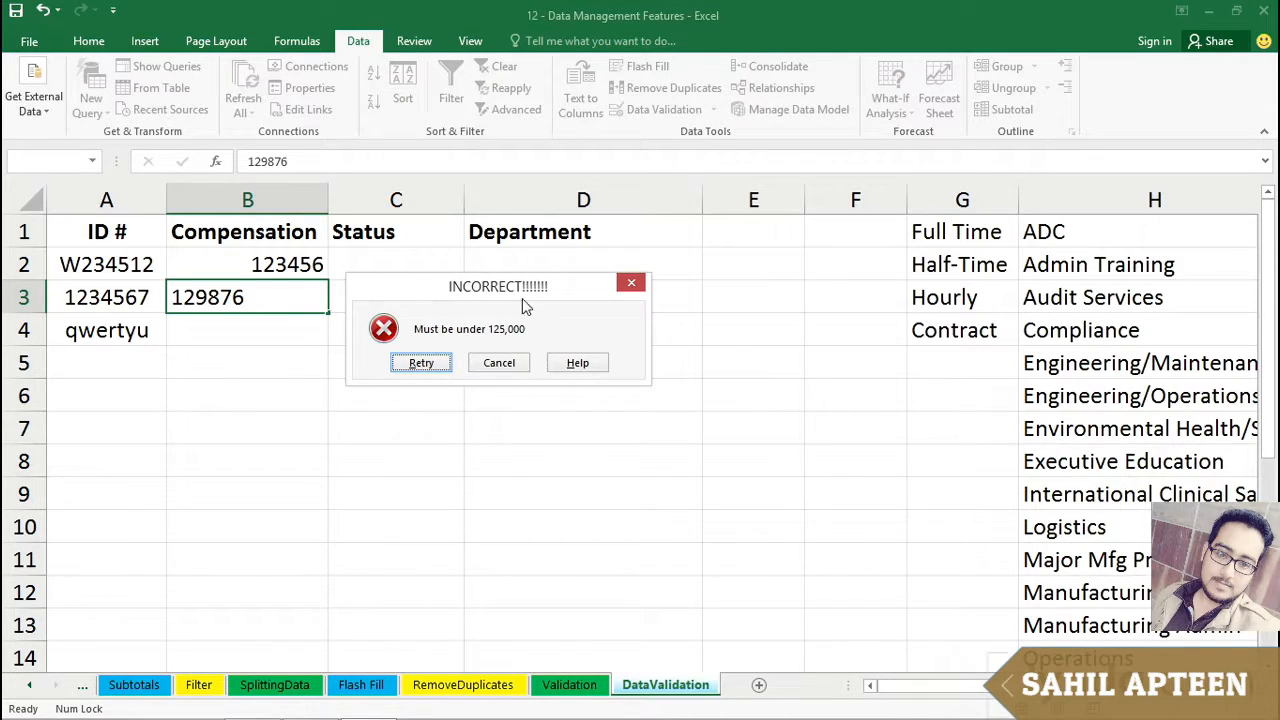
{"action": "left_click", "coordinate": [497, 366]}
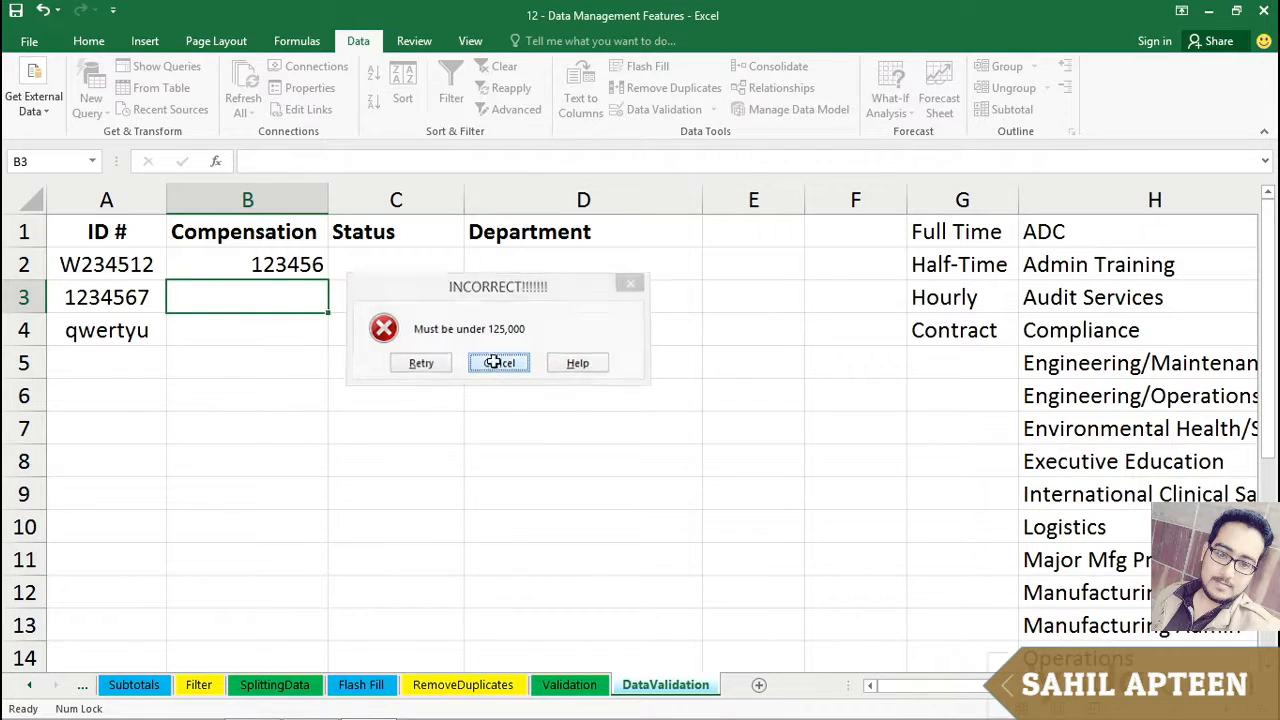
{"action": "left_click", "coordinate": [263, 262]}
{"action": "left_click", "coordinate": [261, 301]}
{"action": "left_click", "coordinate": [266, 335]}
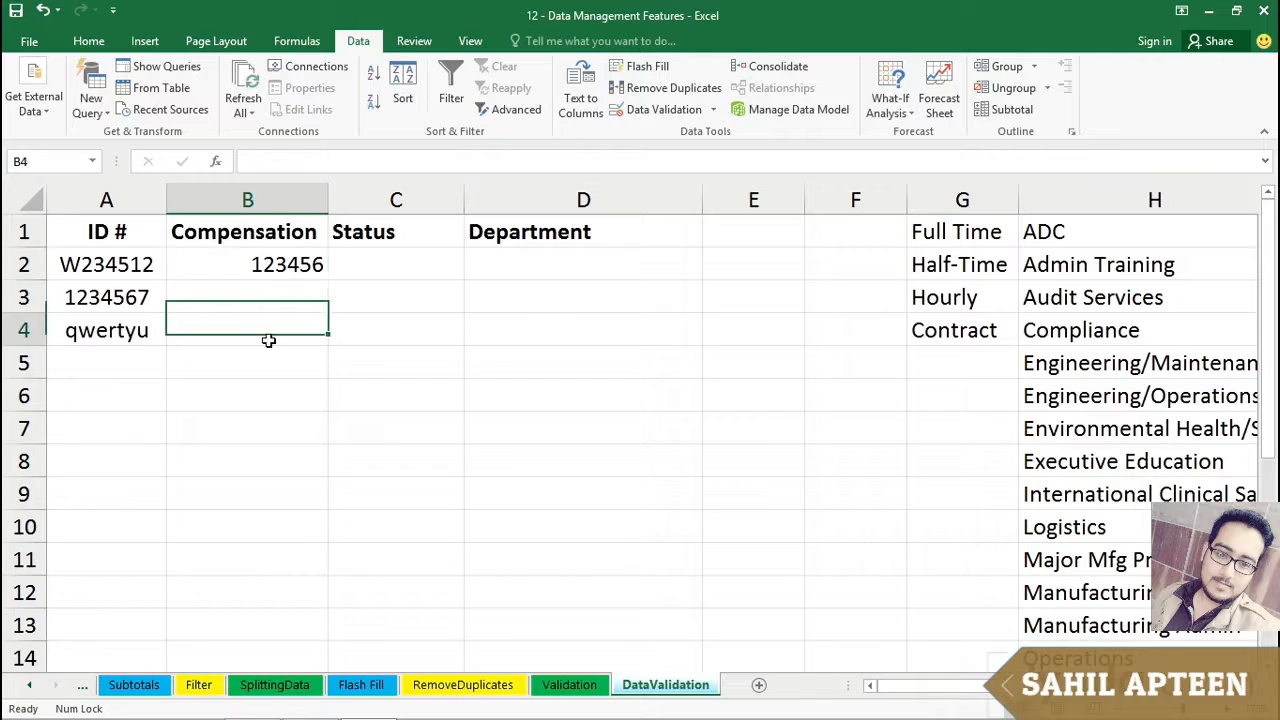
{"action": "left_click", "coordinate": [266, 362]}
{"action": "left_click", "coordinate": [274, 400]}
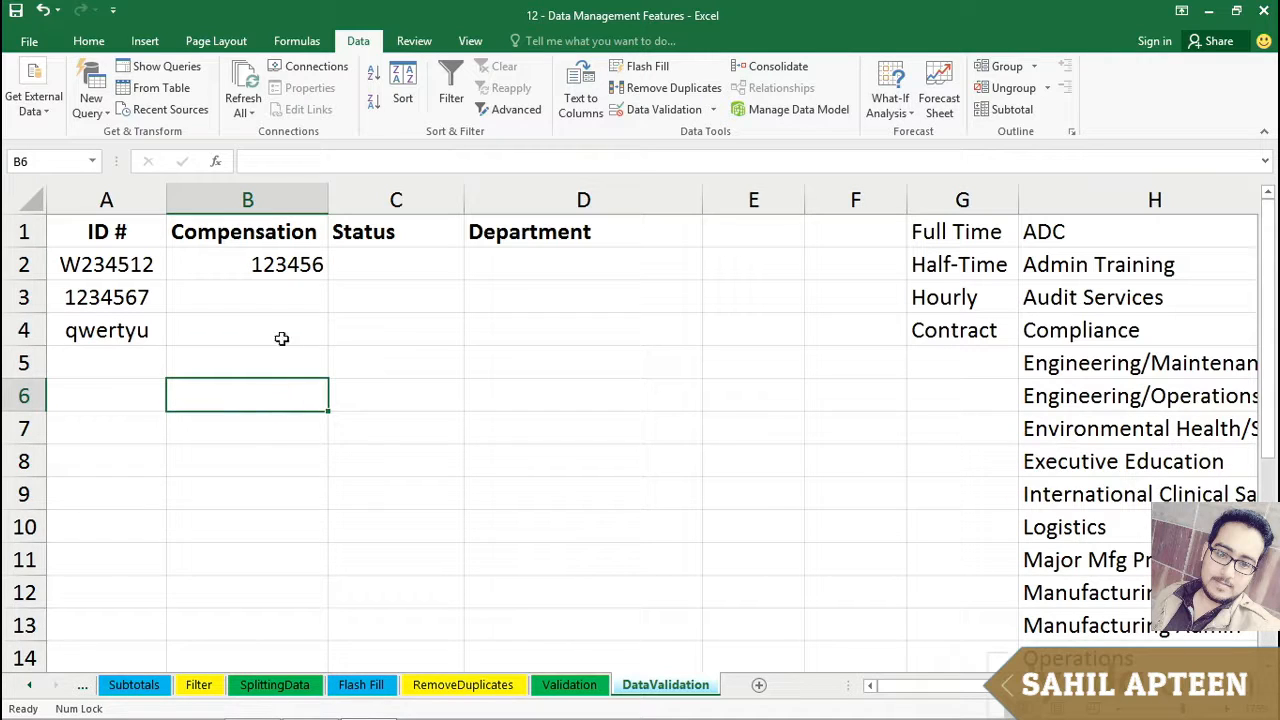
- Examine the Status column and the list of status options in cells G1:G4
{"action": "left_click", "coordinate": [392, 231]}
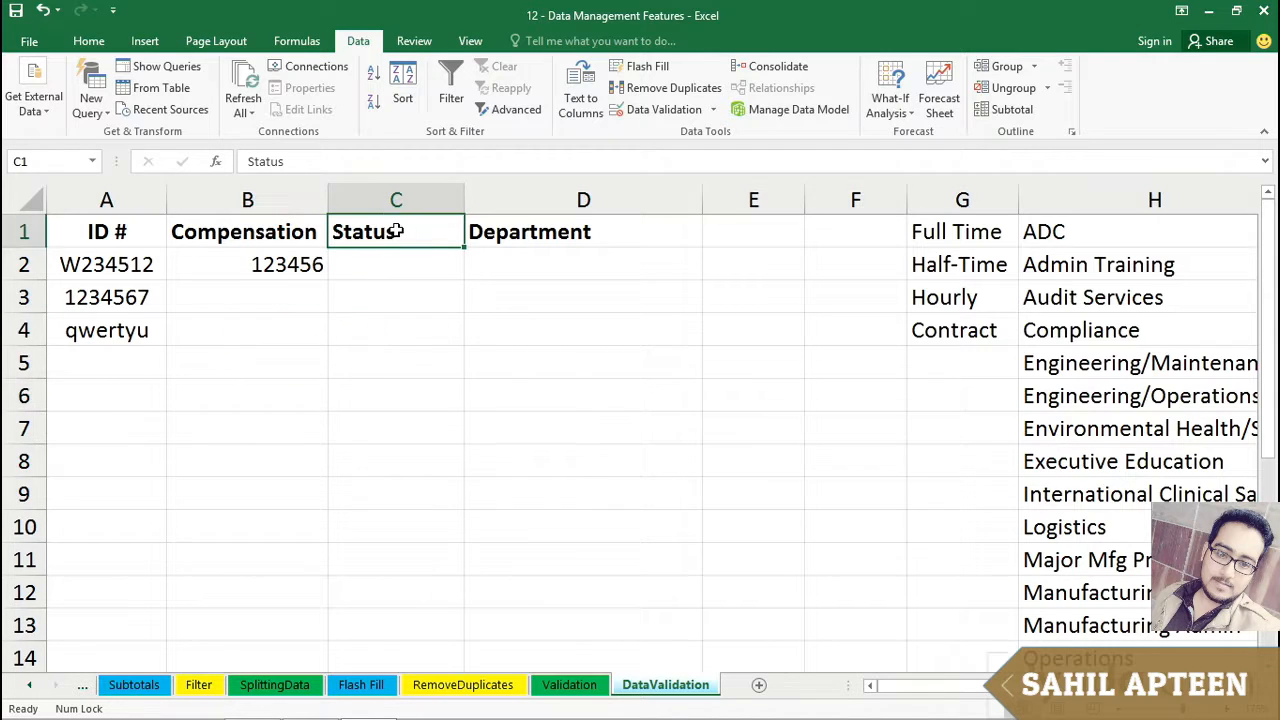
{"action": "left_click", "coordinate": [411, 192]}
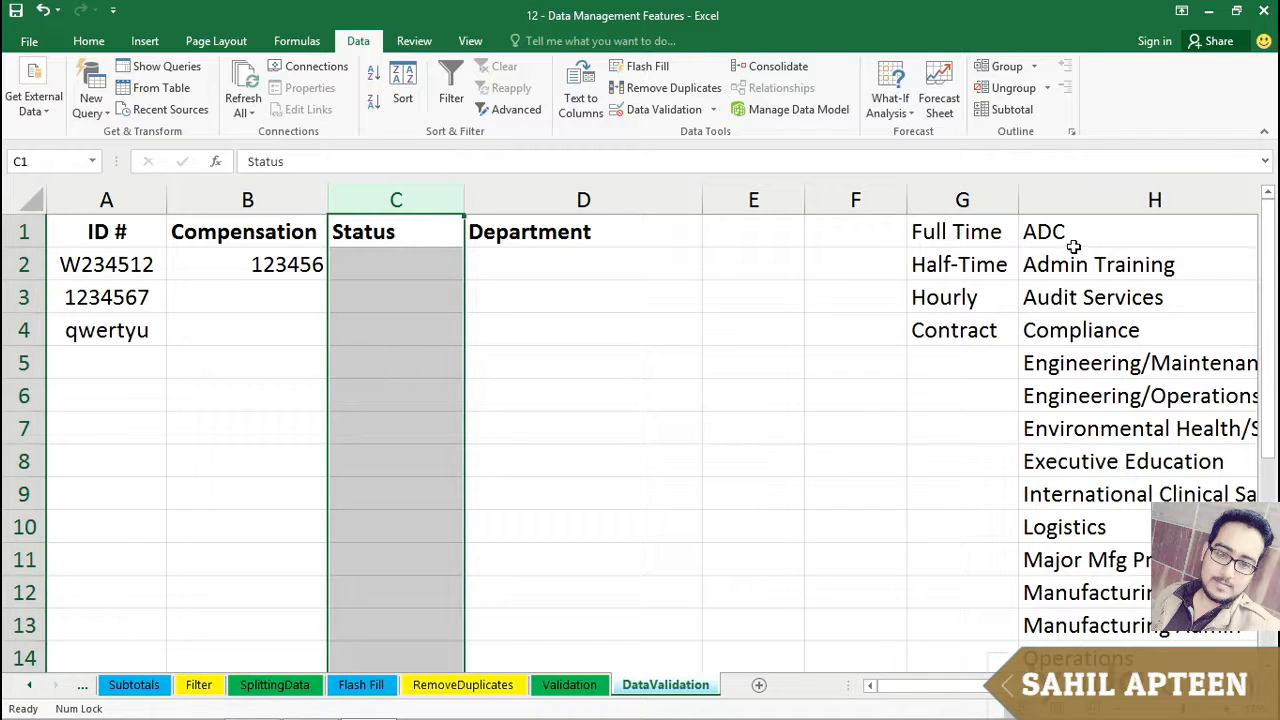
{"action": "left_click", "coordinate": [952, 222]}
{"action": "left_click_drag", "start_coordinate": [952, 224], "coordinate": [955, 326]}
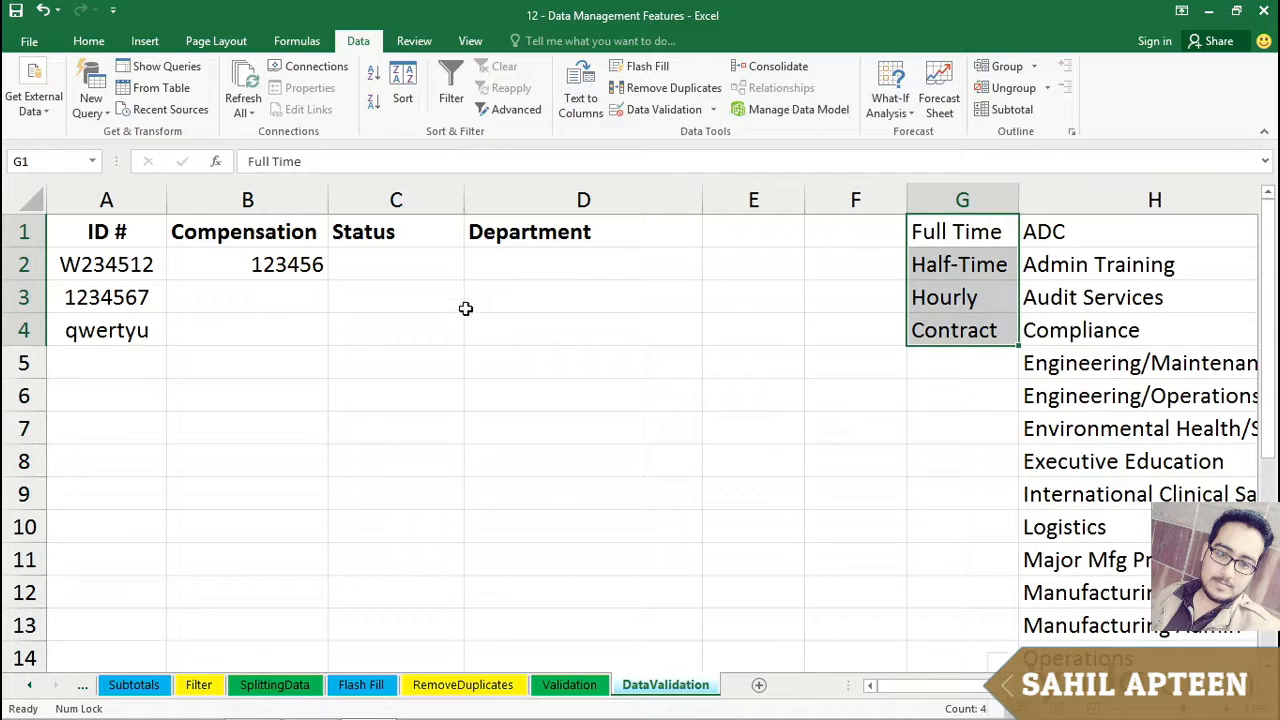
- Restrict the Status column to a validation list that takes its options from cells G1:G4
{"action": "left_click", "coordinate": [425, 198]}
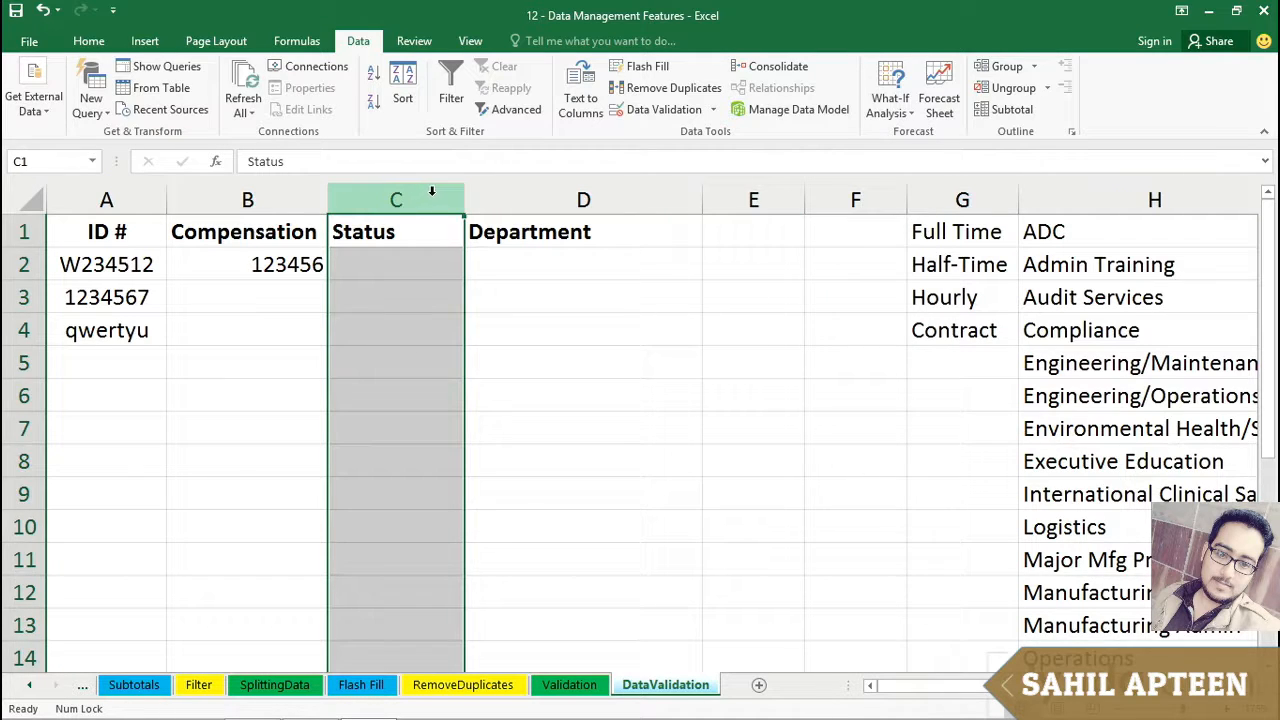
{"action": "left_click", "coordinate": [658, 109]}
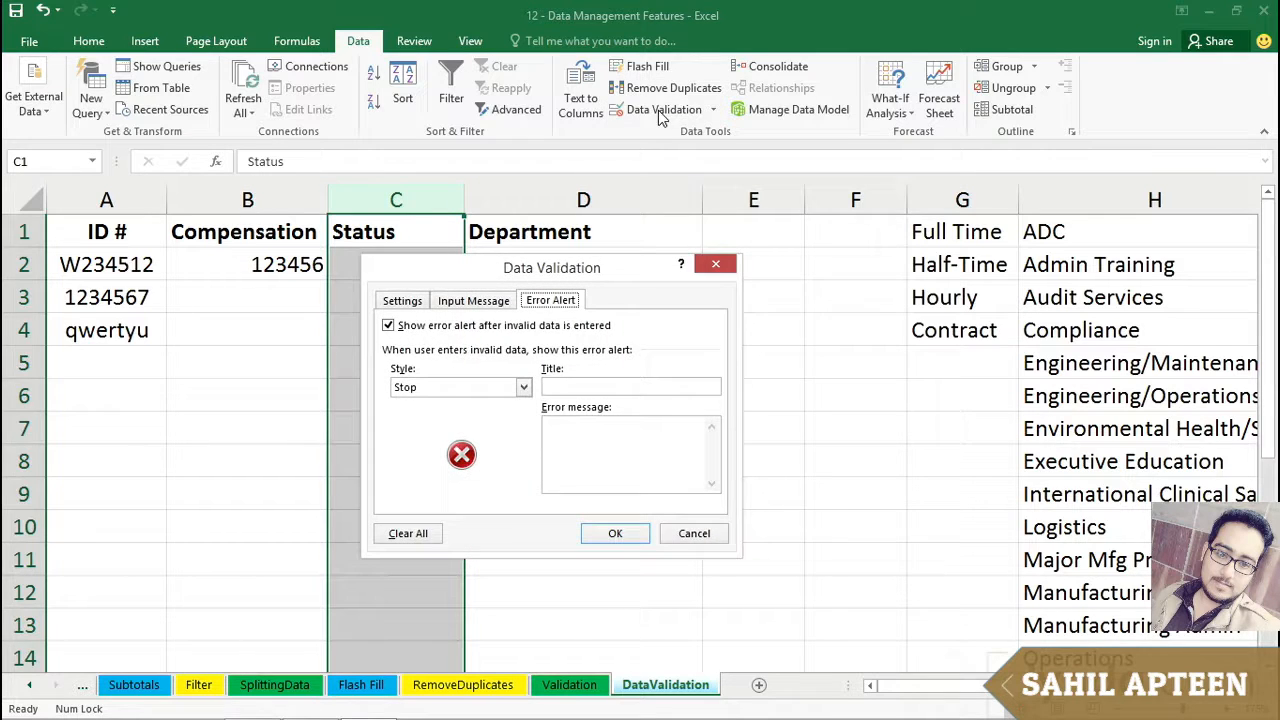
{"action": "left_click", "coordinate": [408, 301]}
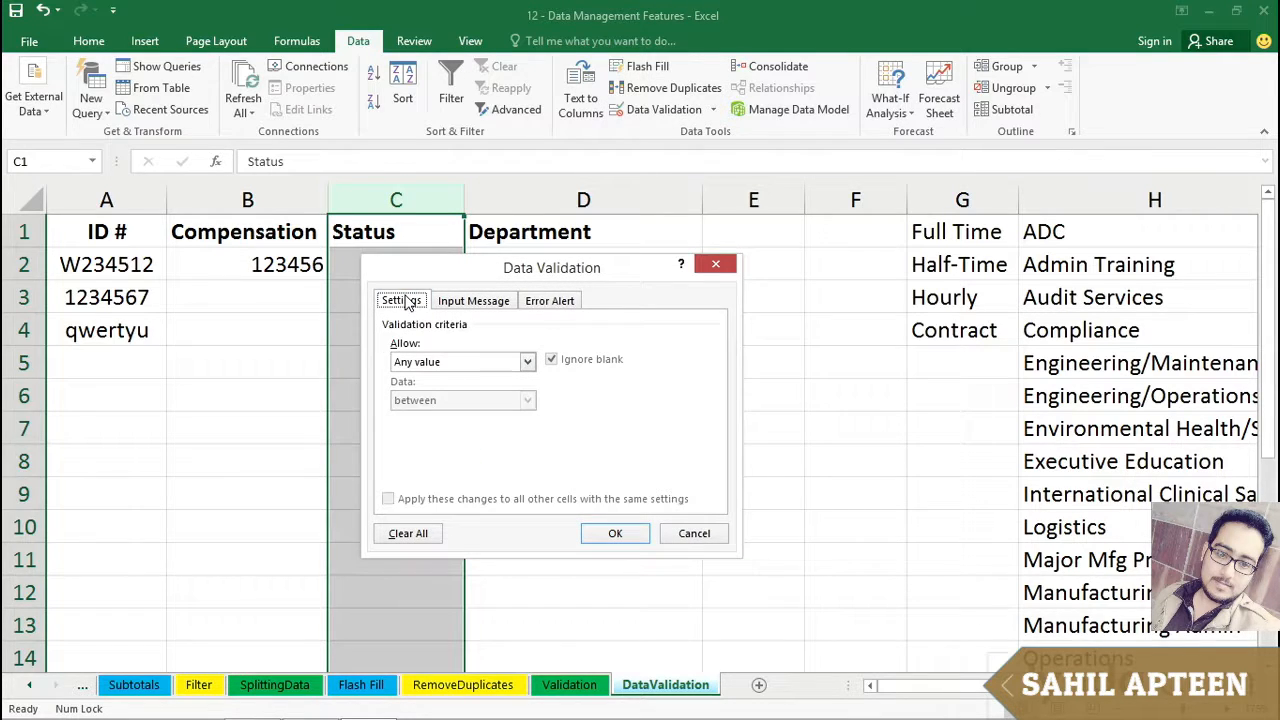
{"action": "left_click", "coordinate": [526, 362]}
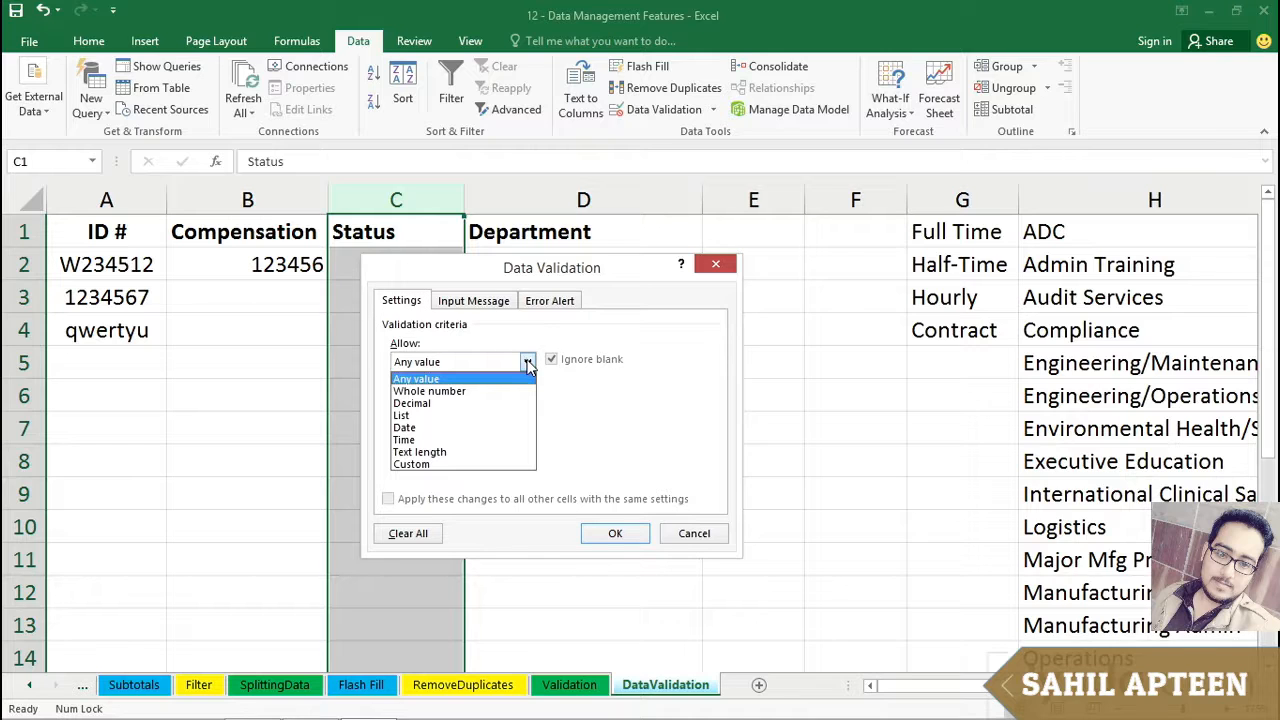
{"action": "left_click", "coordinate": [402, 415]}
{"action": "left_click_drag", "start_coordinate": [505, 278], "coordinate": [616, 284]}
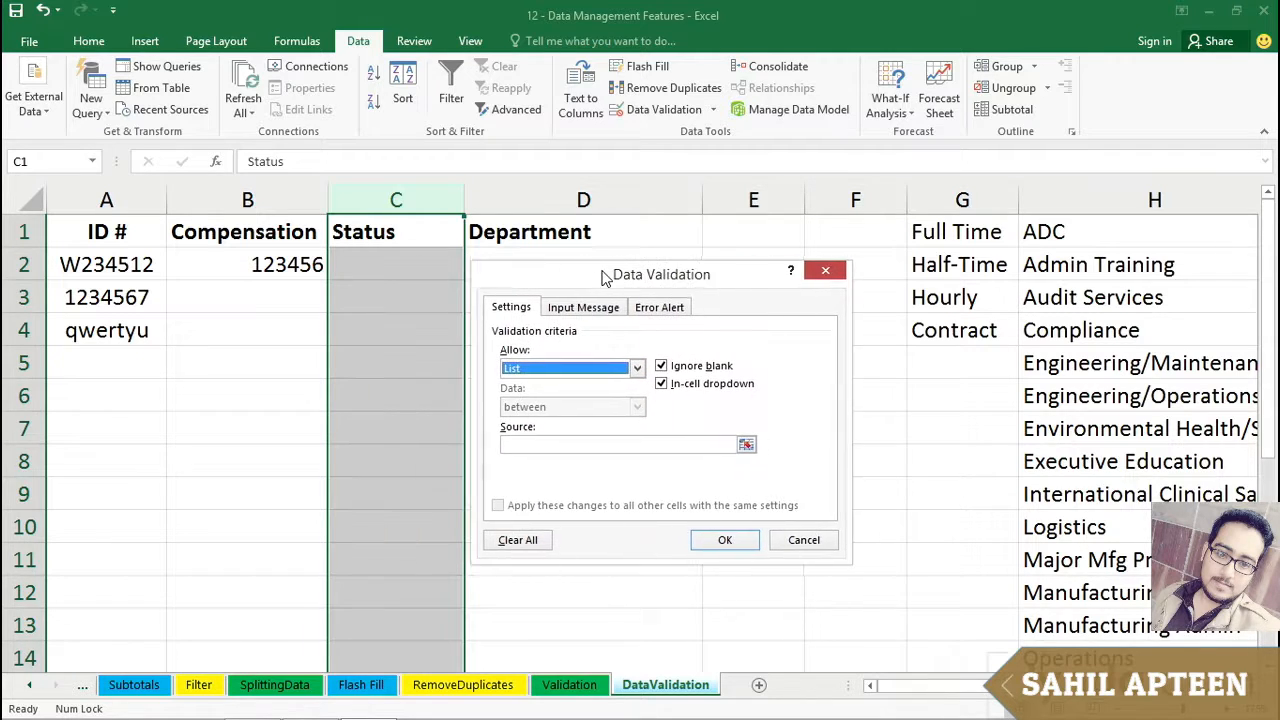
{"action": "left_click", "coordinate": [516, 442]}
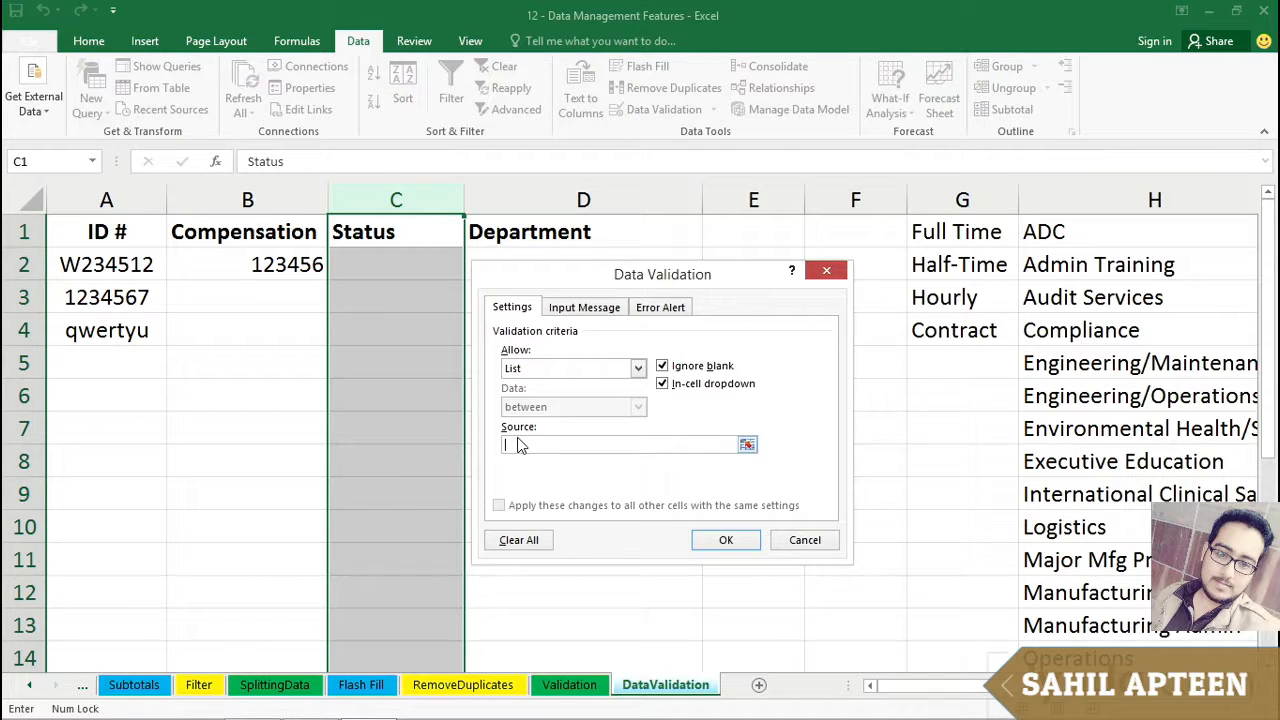
{"action": "left_click_drag", "start_coordinate": [945, 231], "coordinate": [955, 332]}
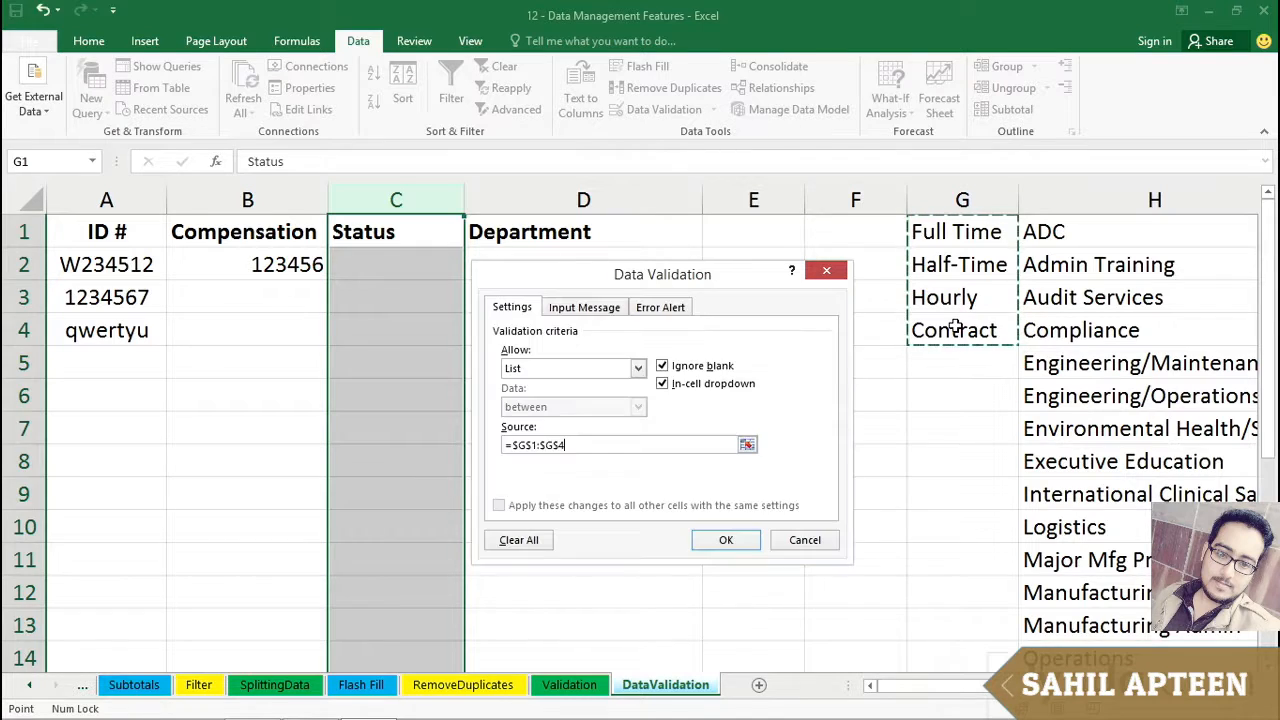
{"action": "left_click", "coordinate": [724, 539]}
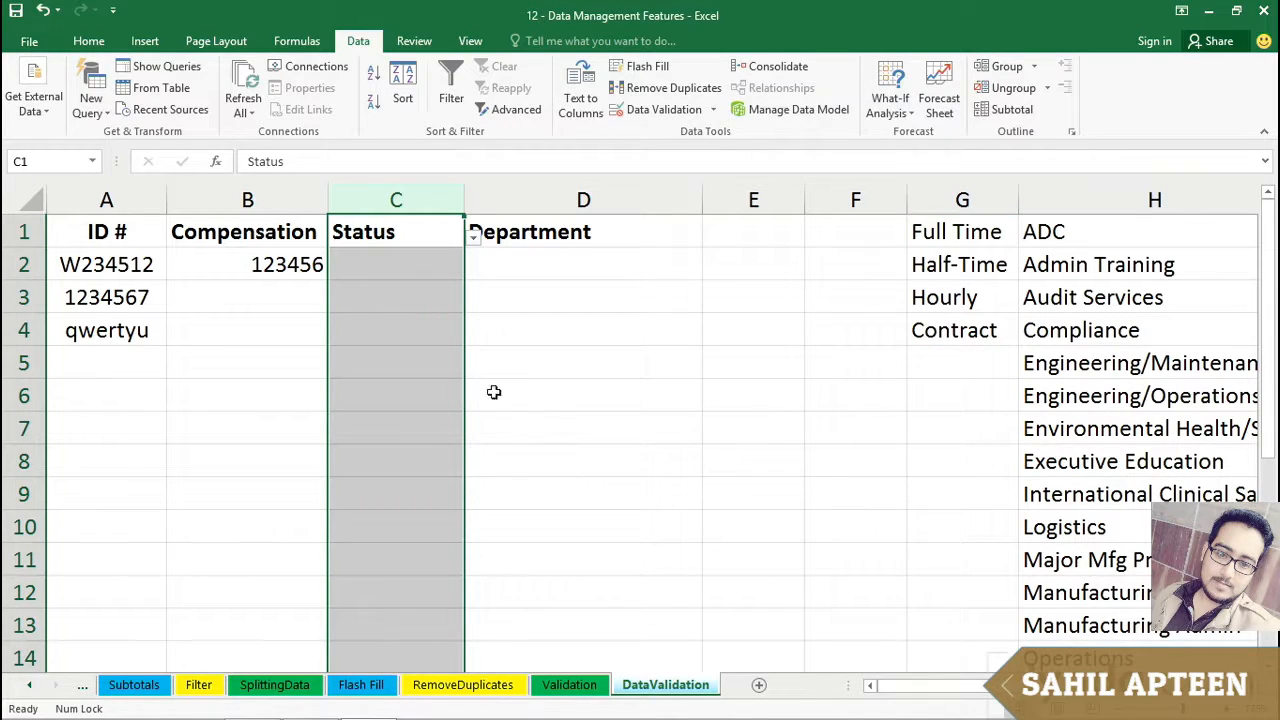
- Choose Hourly for the status in cell C2 and Contract in cell C3 from the validation list
{"action": "left_click", "coordinate": [393, 268]}
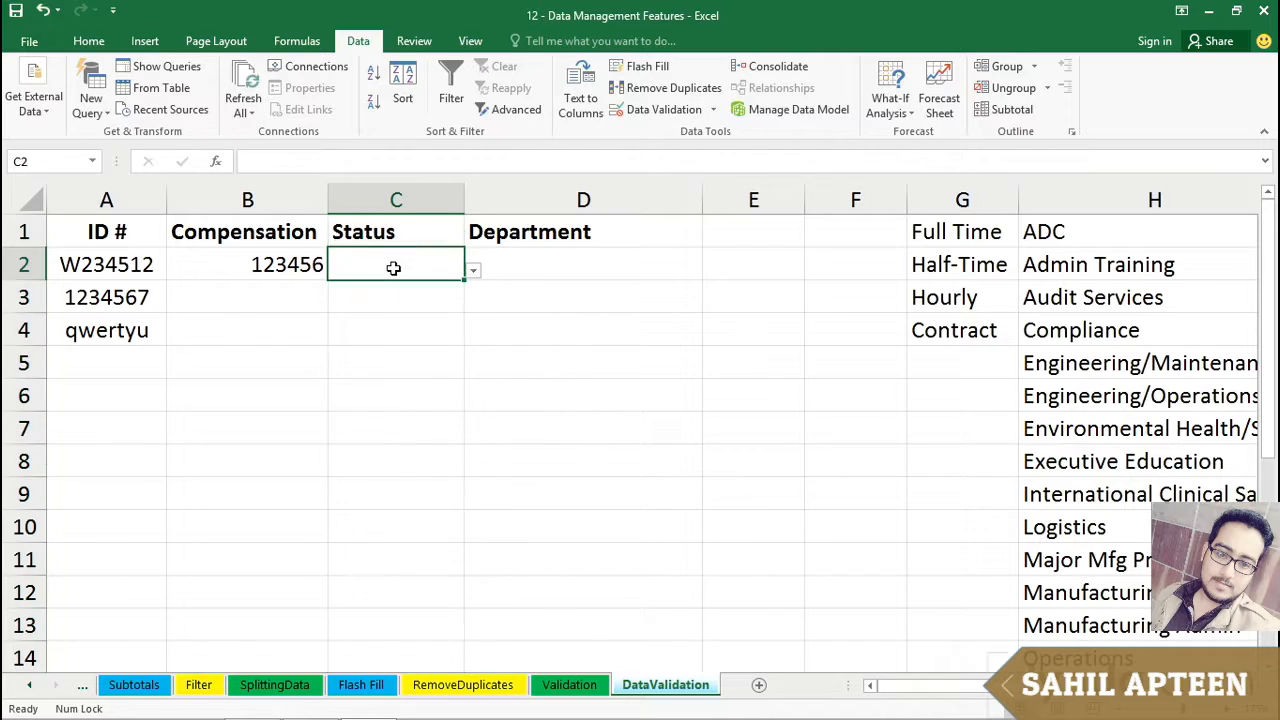
{"action": "left_click", "coordinate": [473, 272]}
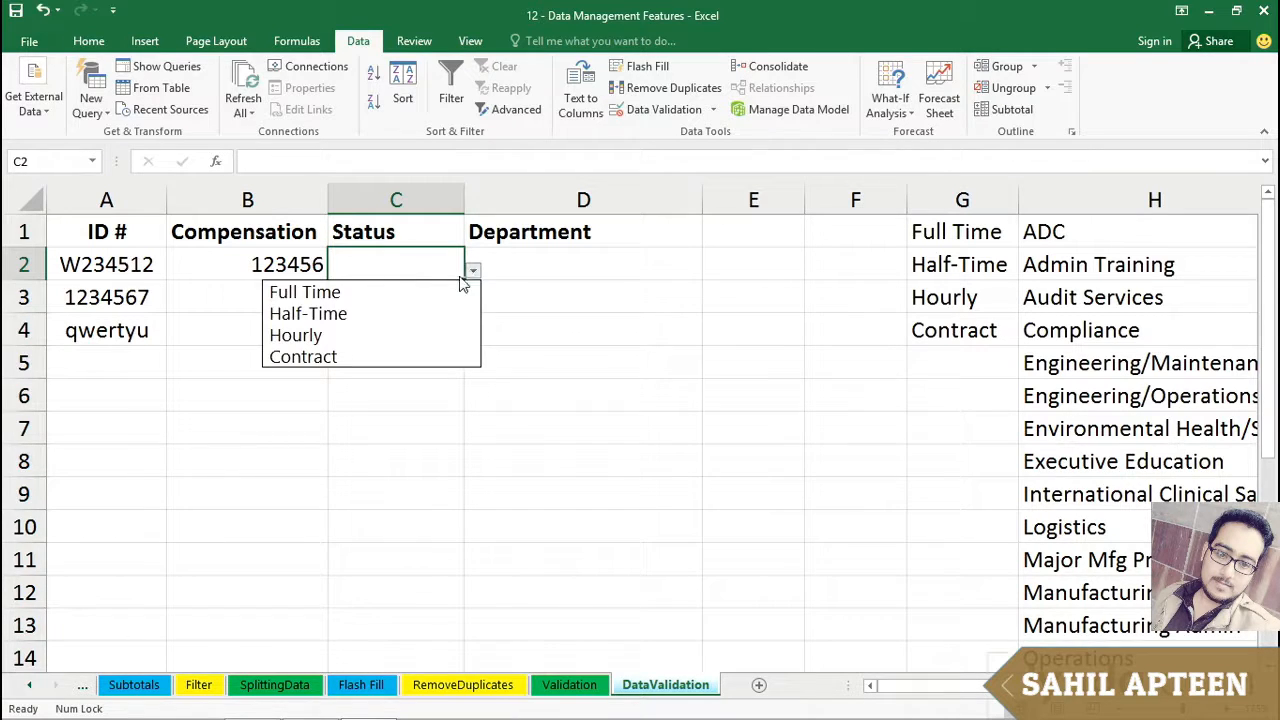
{"action": "left_click", "coordinate": [322, 337]}
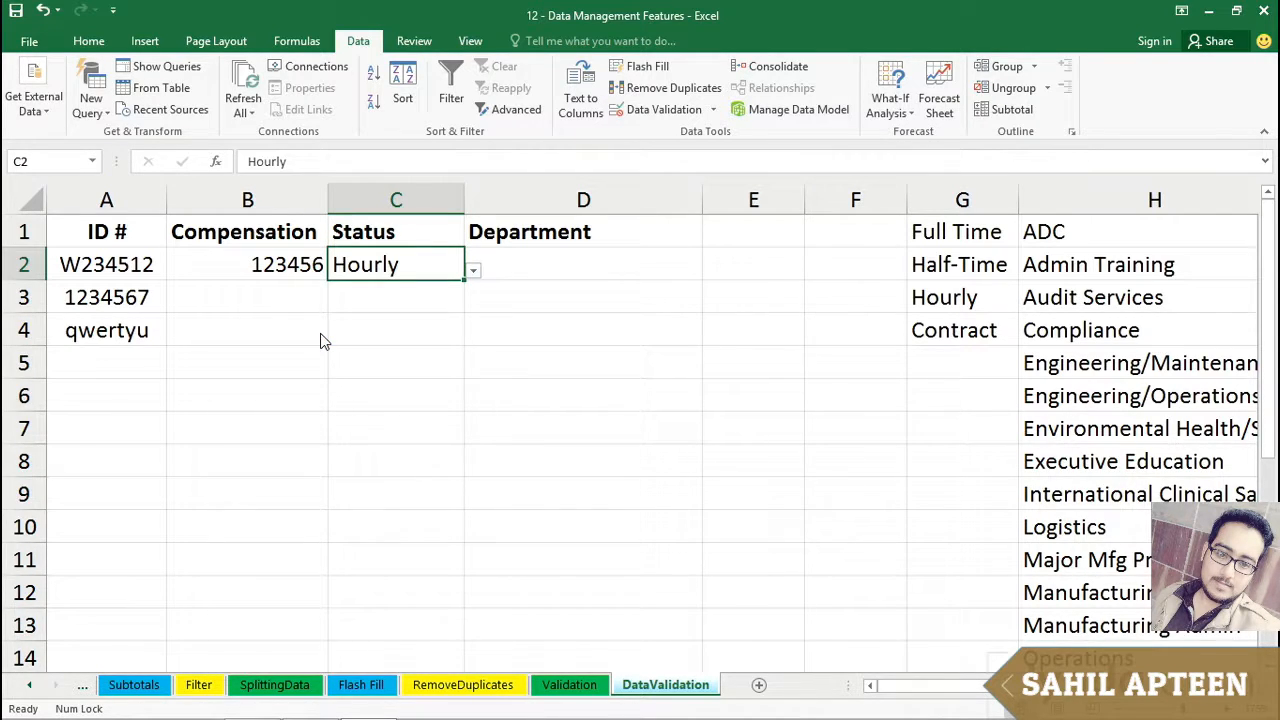
{"action": "left_click", "coordinate": [384, 294]}
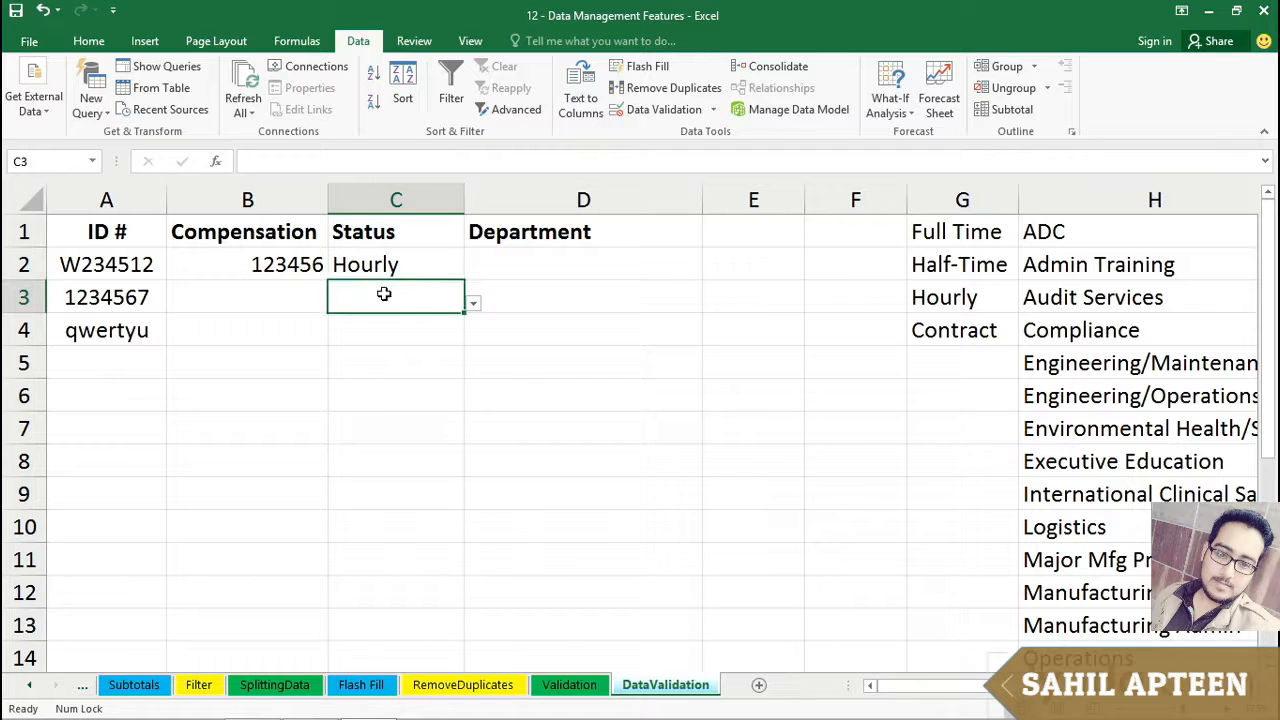
{"action": "left_click", "coordinate": [473, 305]}
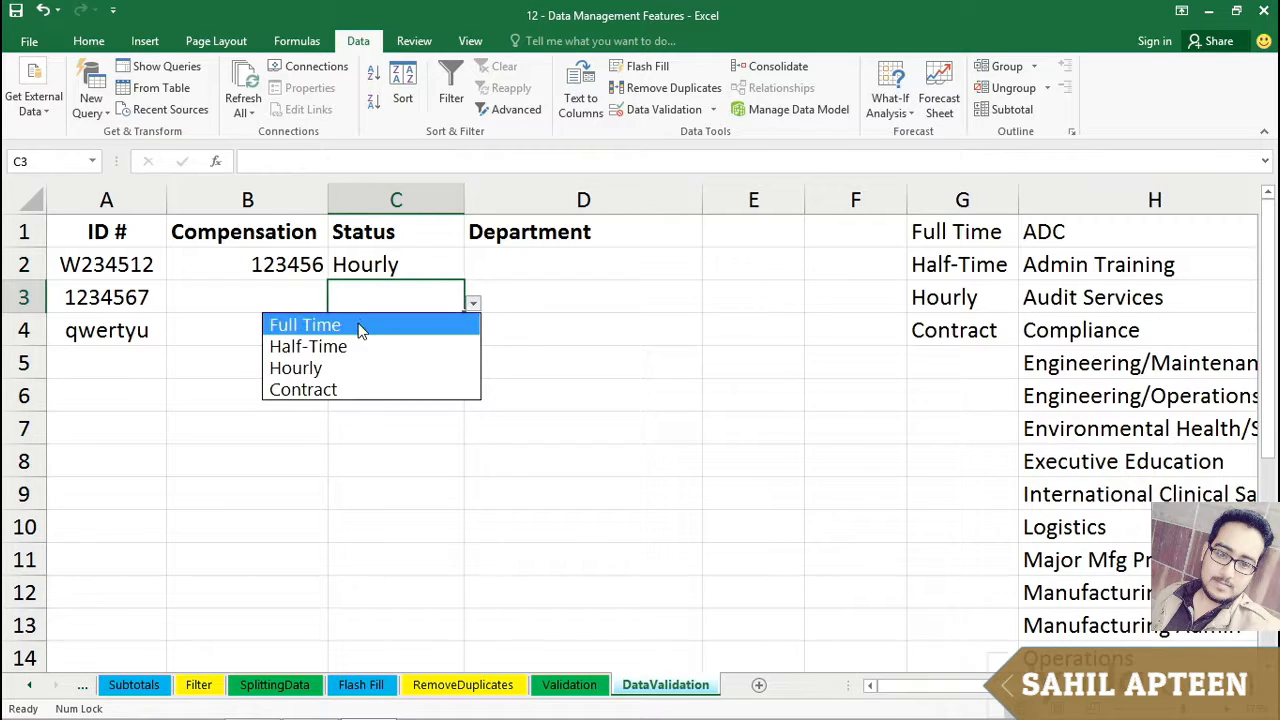
{"action": "left_click", "coordinate": [334, 390]}
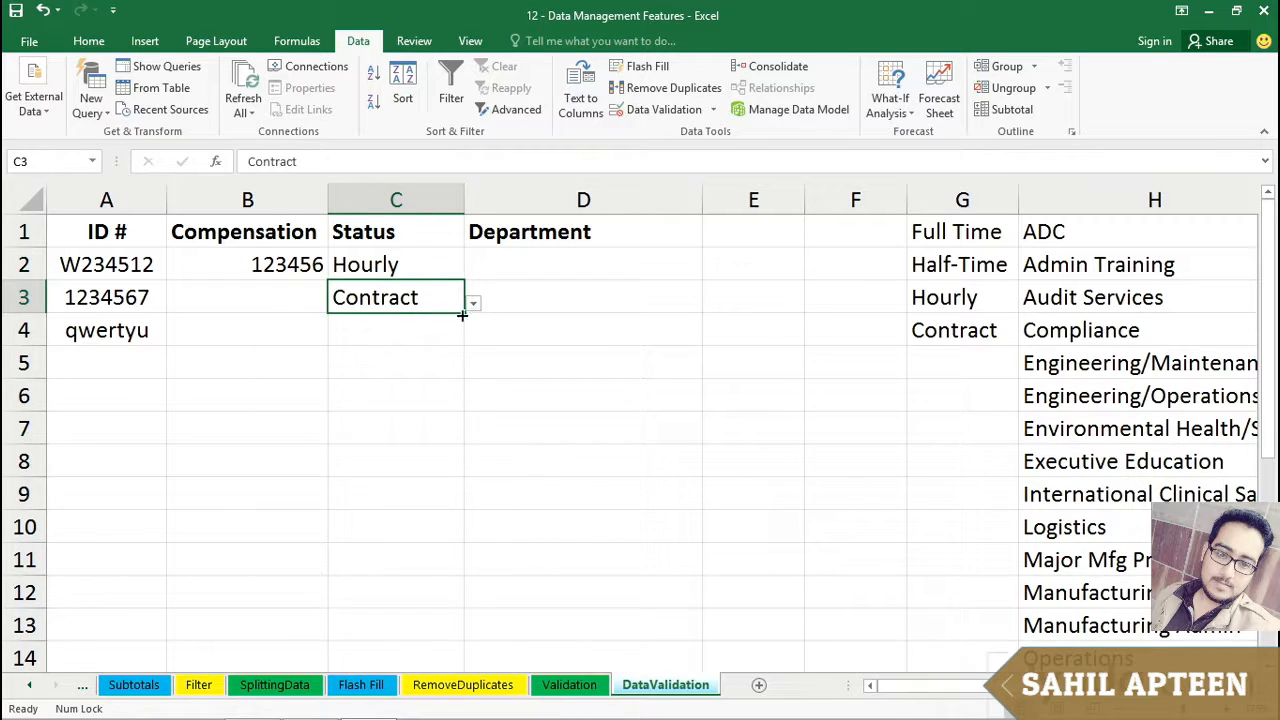
- Choose Hourly from the validation list for the status in cell C4
{"action": "key", "text": "Down"}
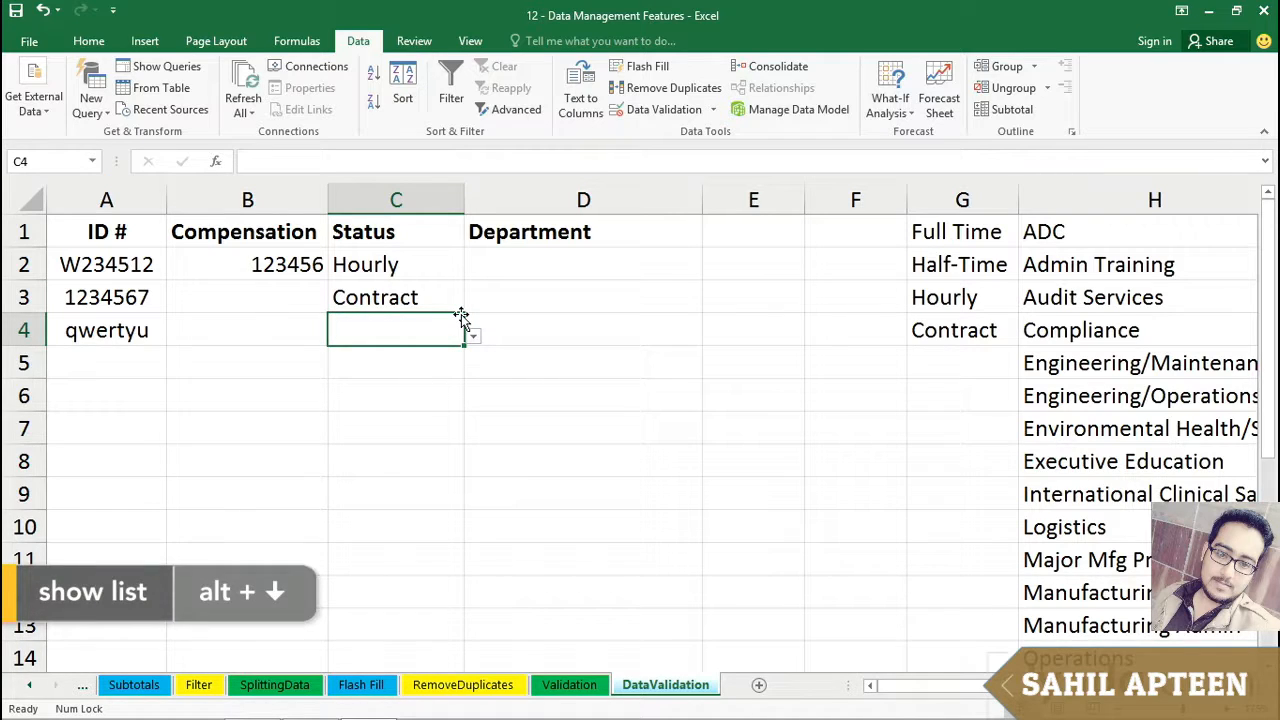
{"action": "key", "text": "alt+Down"}
{"action": "key", "text": "Down"}
{"action": "key", "text": "Down"}
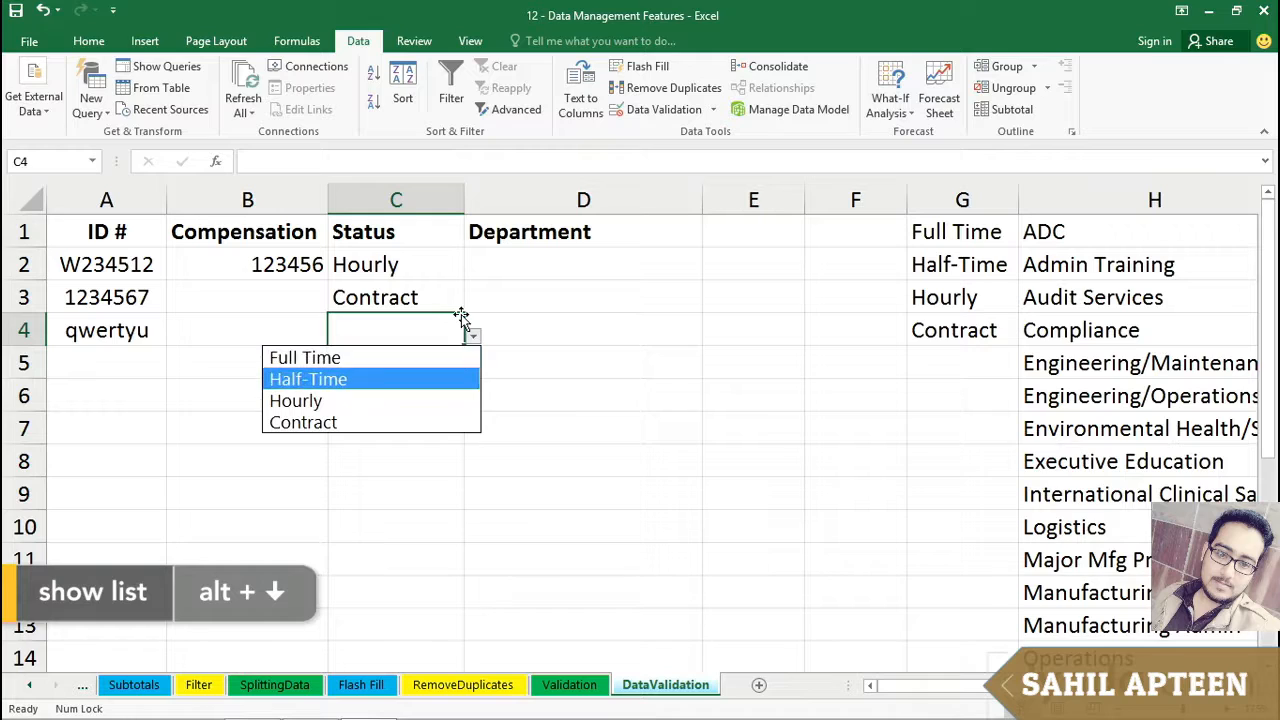
{"action": "key", "text": "Down"}
{"action": "key", "text": "Return"}
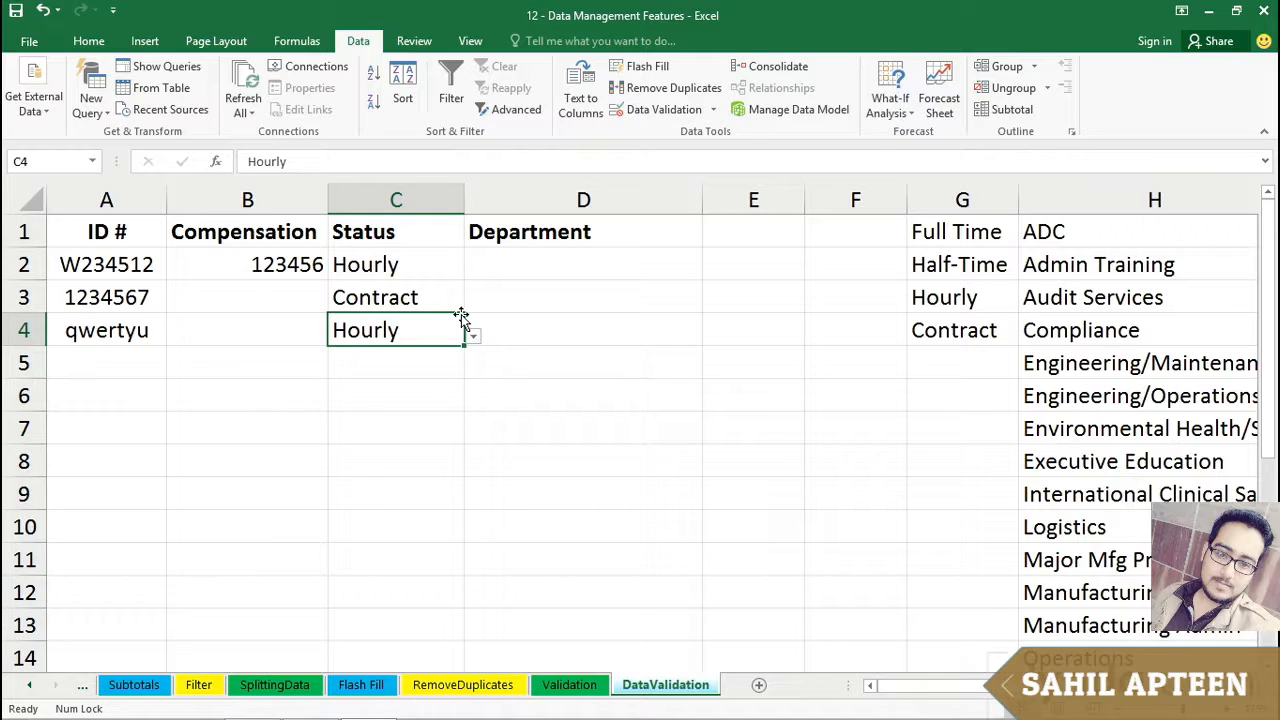
- Add Intern below the status options in cell G5, and check the choices offered in cell C5
{"action": "left_click", "coordinate": [950, 363]}
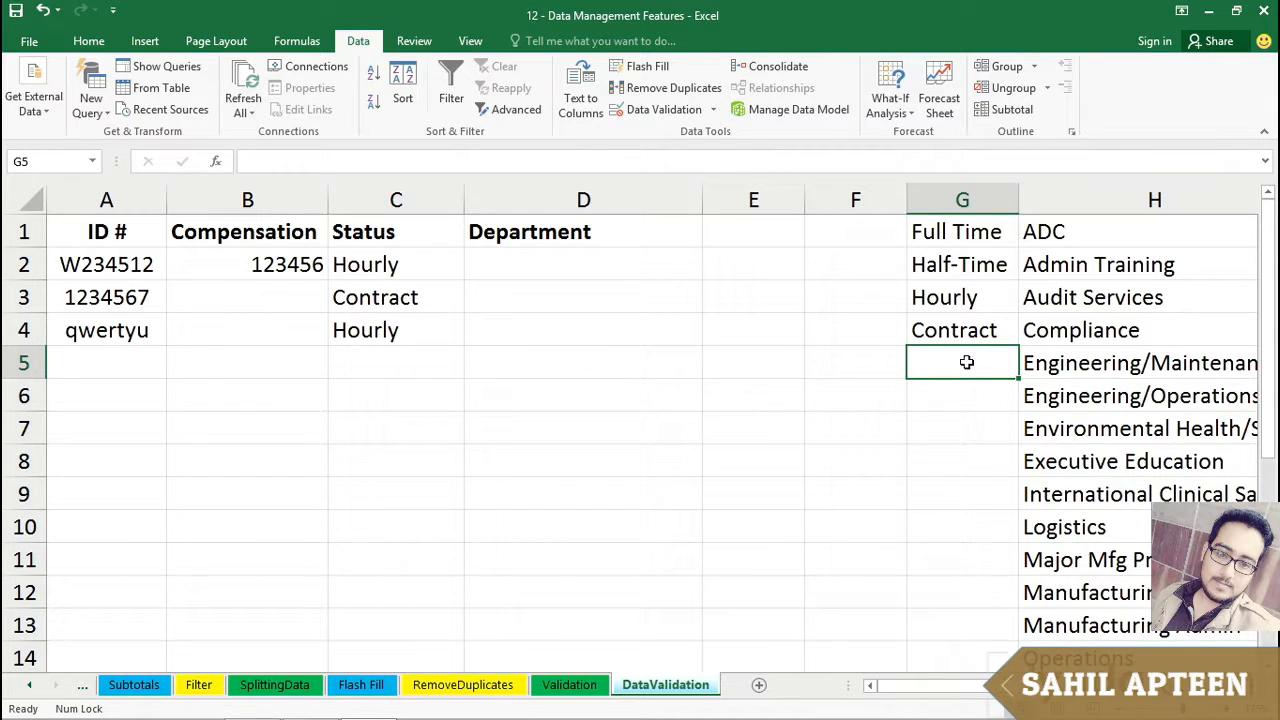
{"action": "type", "text": "Intern"}
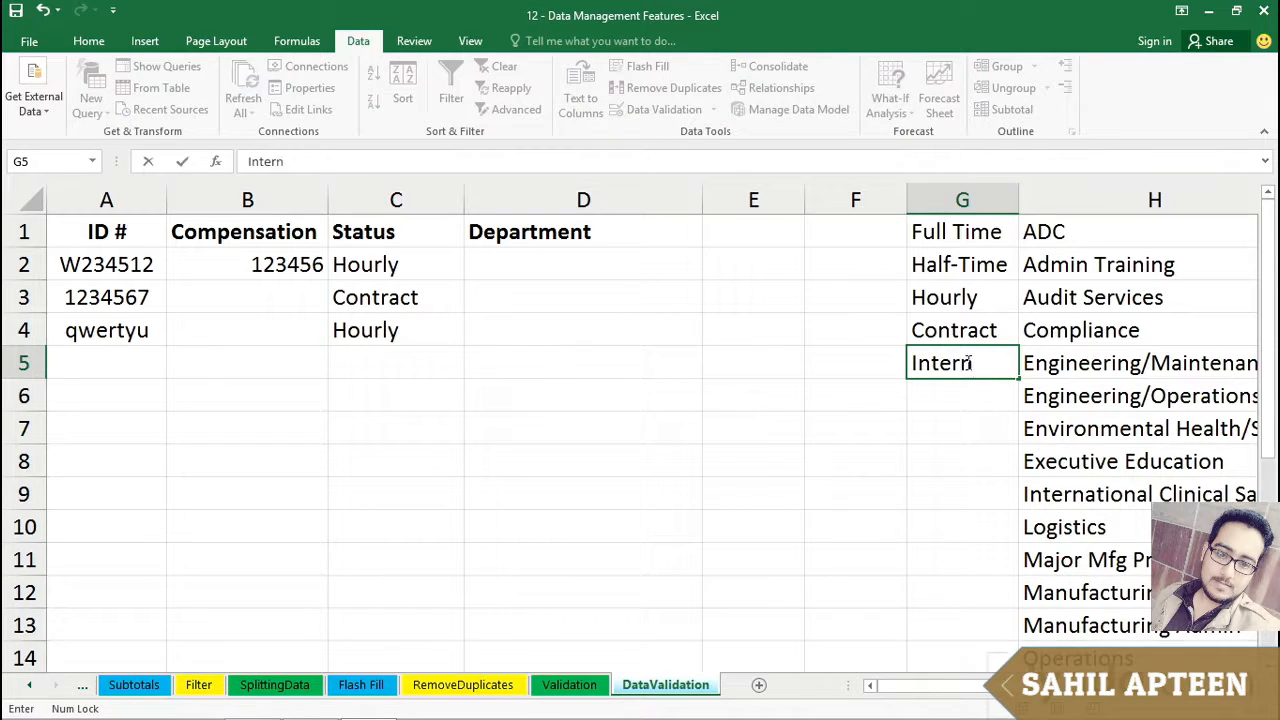
{"action": "key", "text": "Return"}
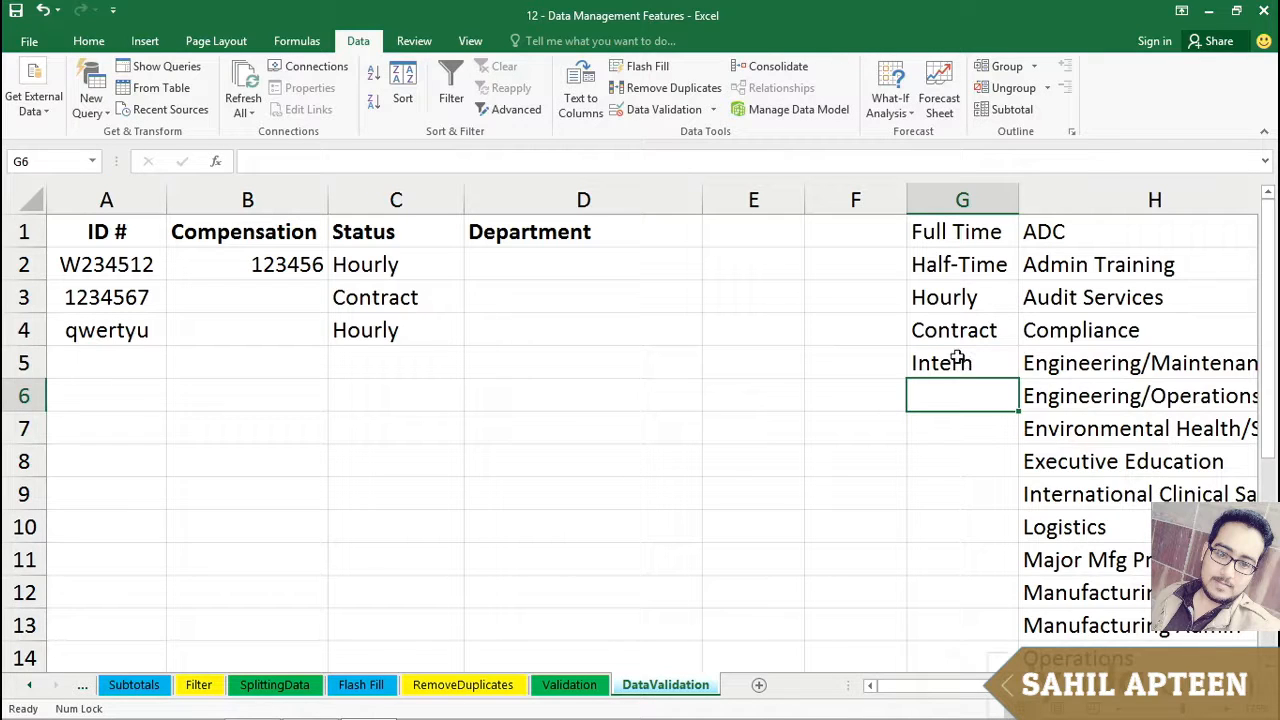
{"action": "left_click", "coordinate": [395, 355]}
{"action": "left_click", "coordinate": [473, 369]}
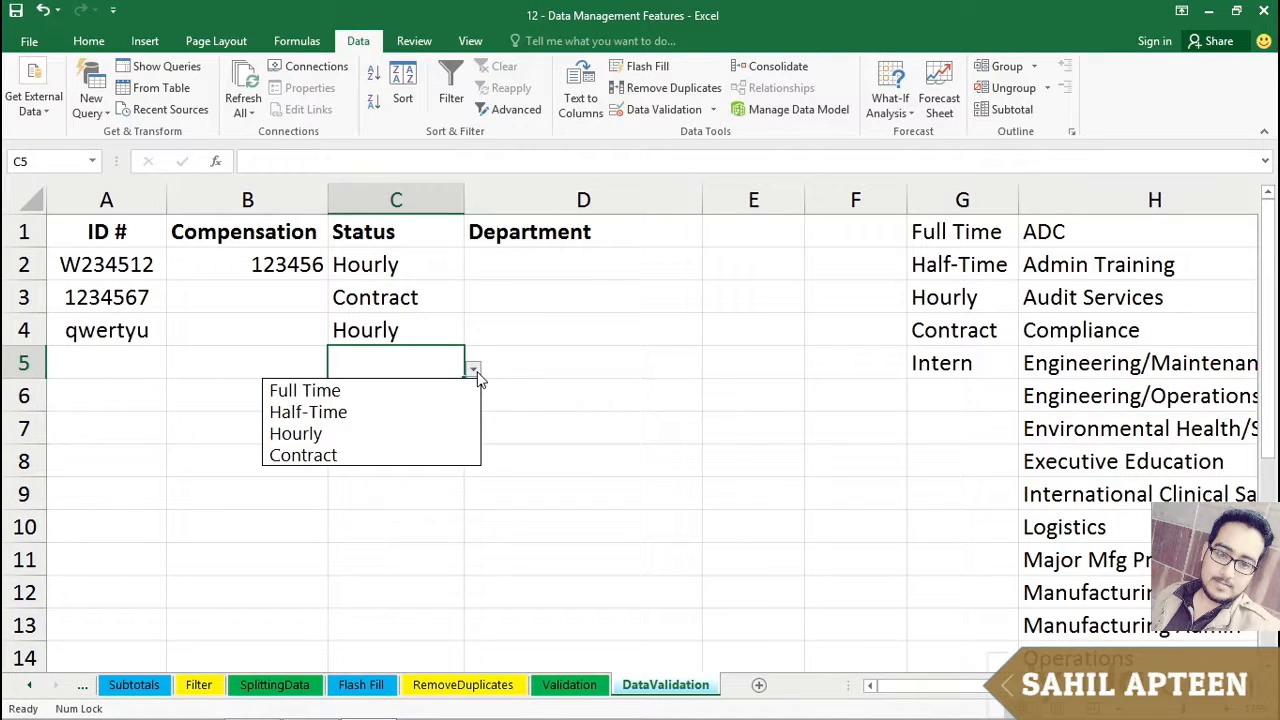
{"action": "left_click", "coordinate": [473, 369]}
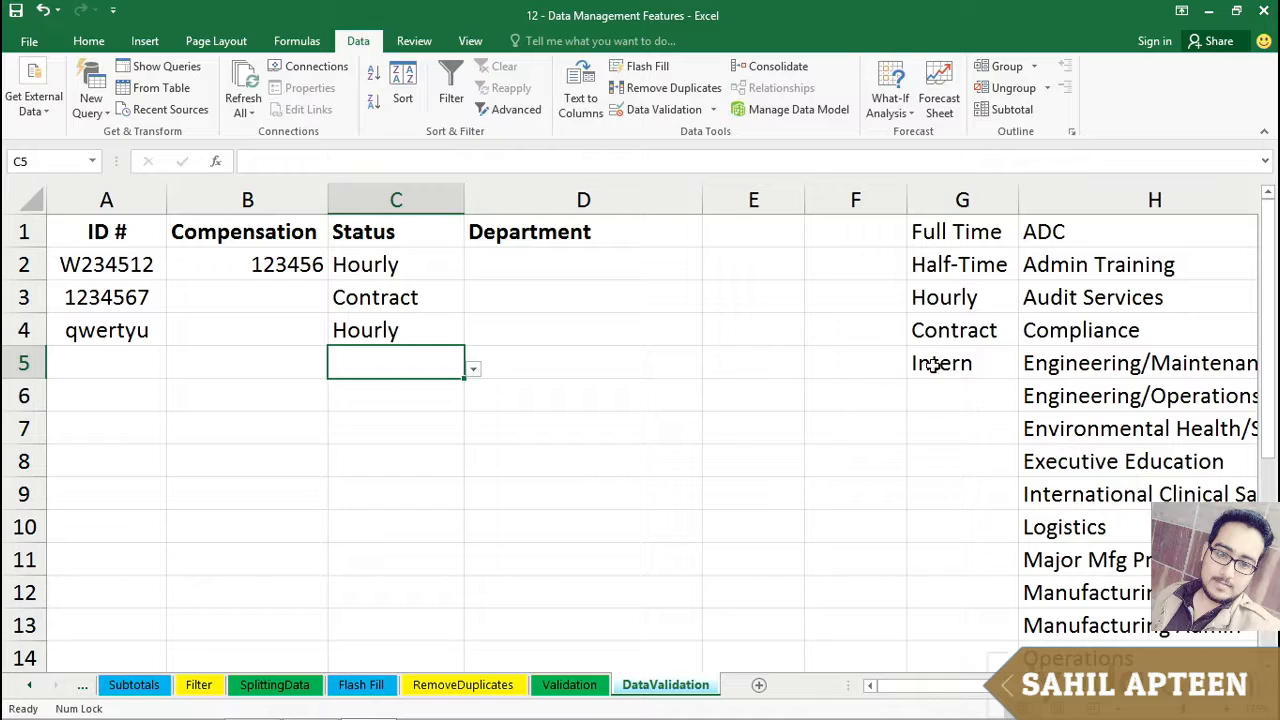
- Move Intern above Contract in the status options by inserting it at cell G4, and check the choices offered in cell C5
{"action": "left_click", "coordinate": [935, 362]}
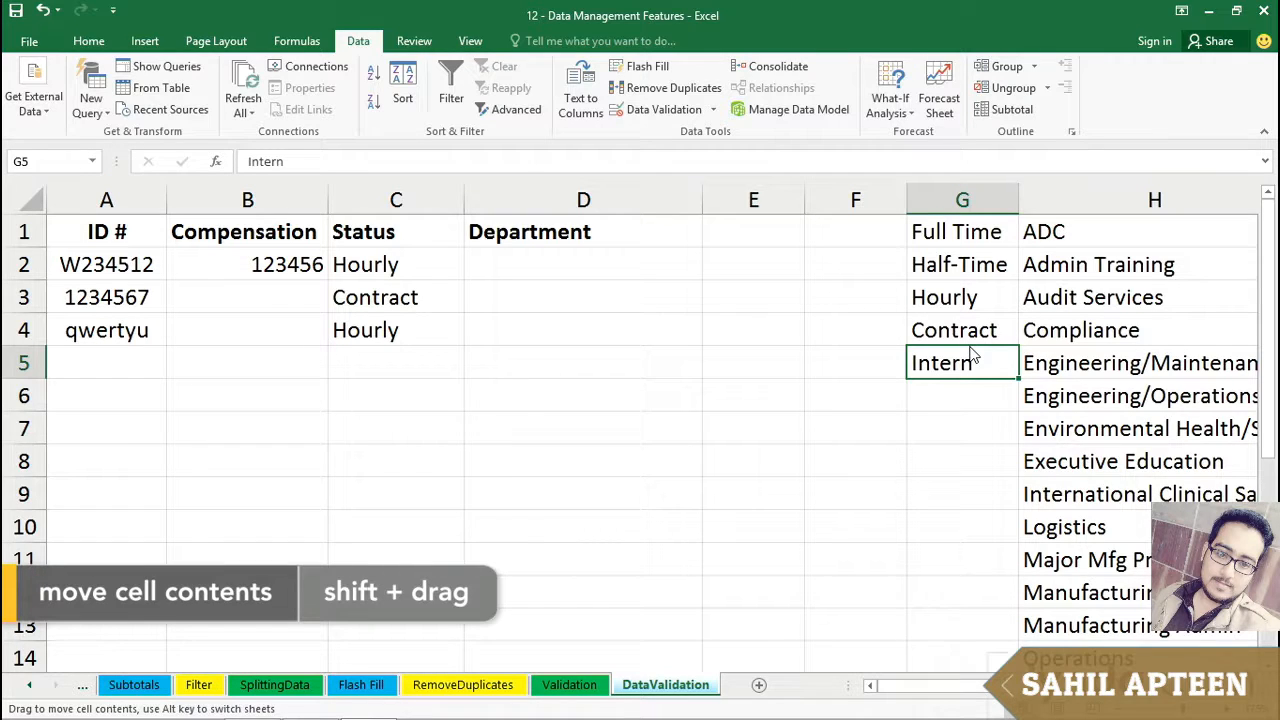
{"action": "key", "text": "shift"}
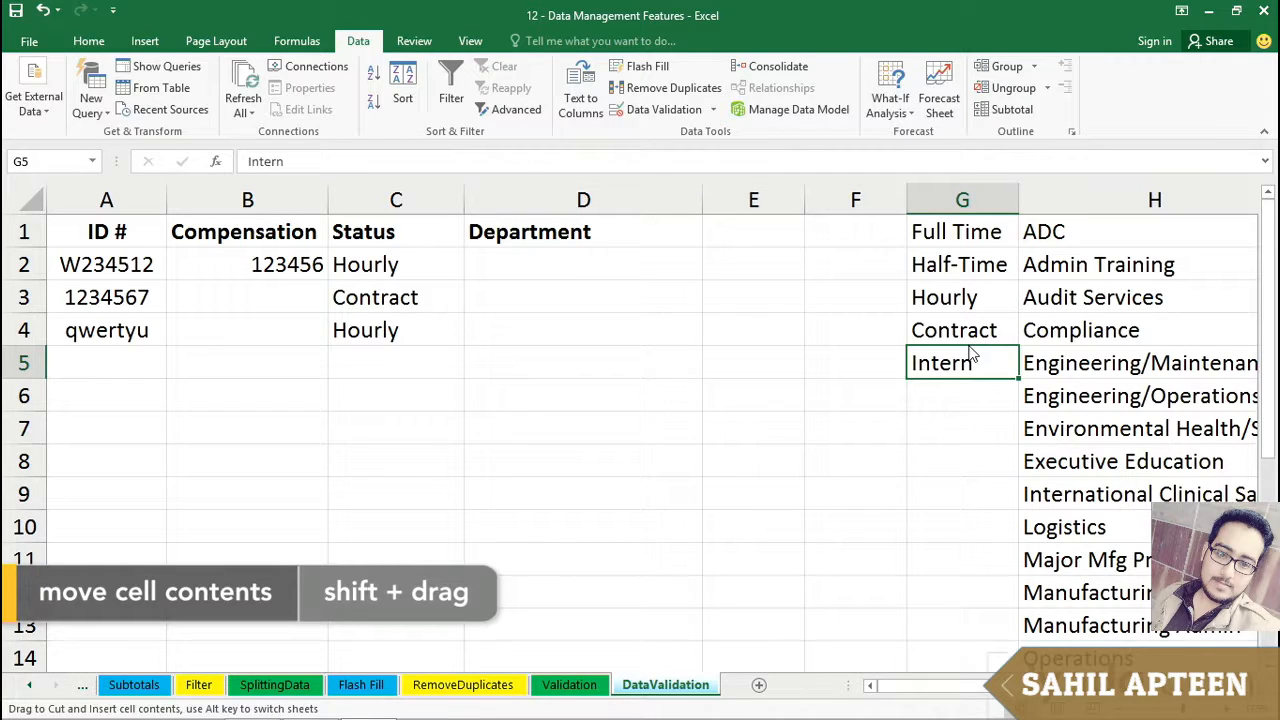
{"action": "left_click_drag", "start_coordinate": [970, 352], "coordinate": [980, 318]}
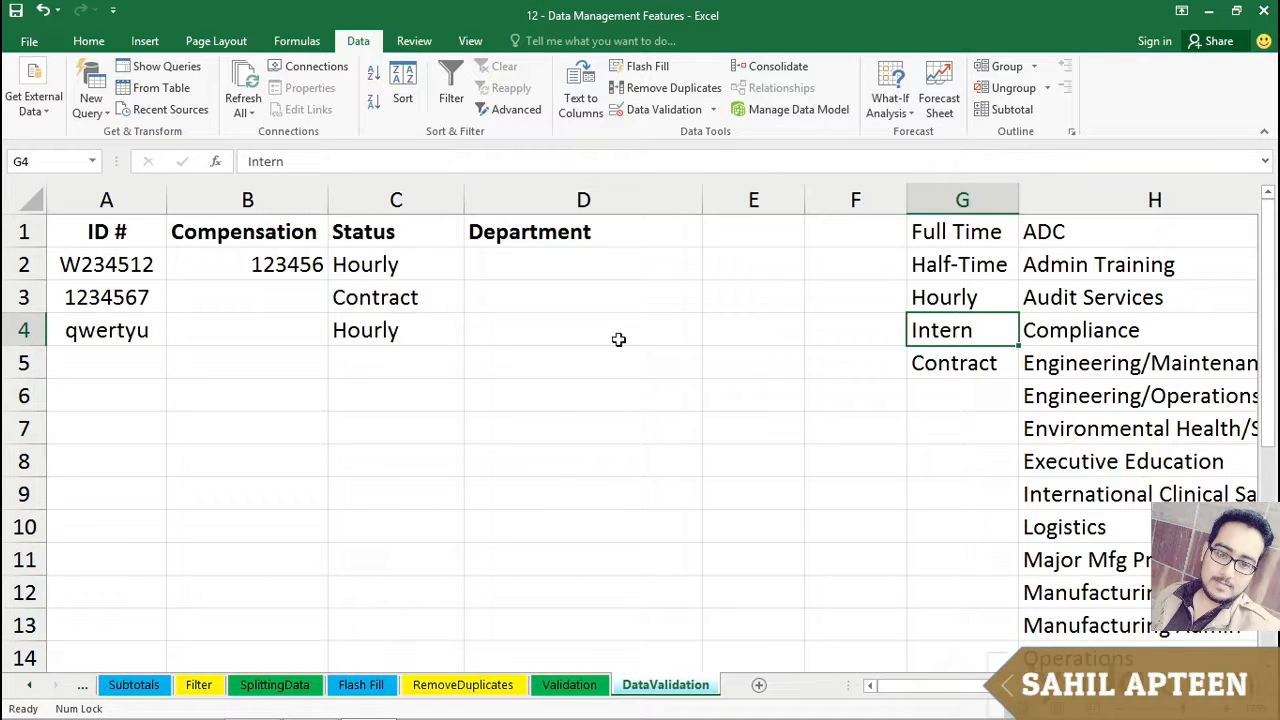
{"action": "left_click", "coordinate": [394, 362]}
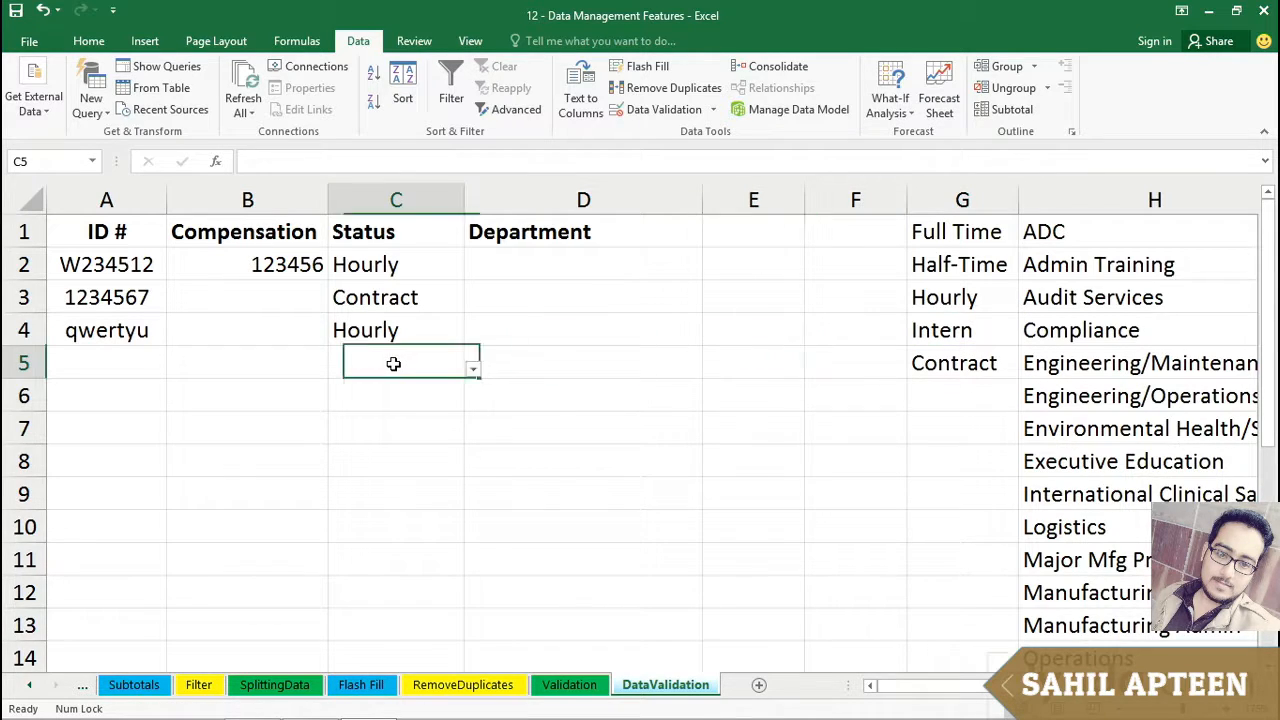
{"action": "left_click", "coordinate": [473, 369]}
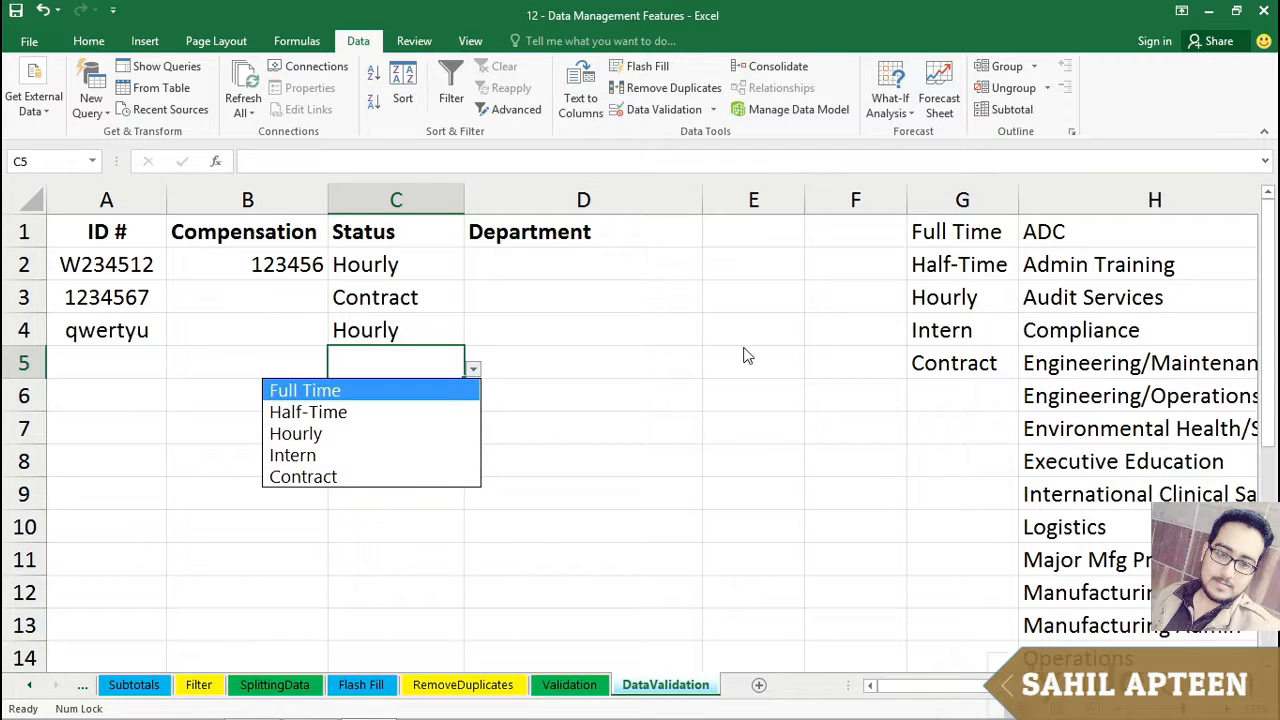
{"action": "left_click", "coordinate": [938, 362]}
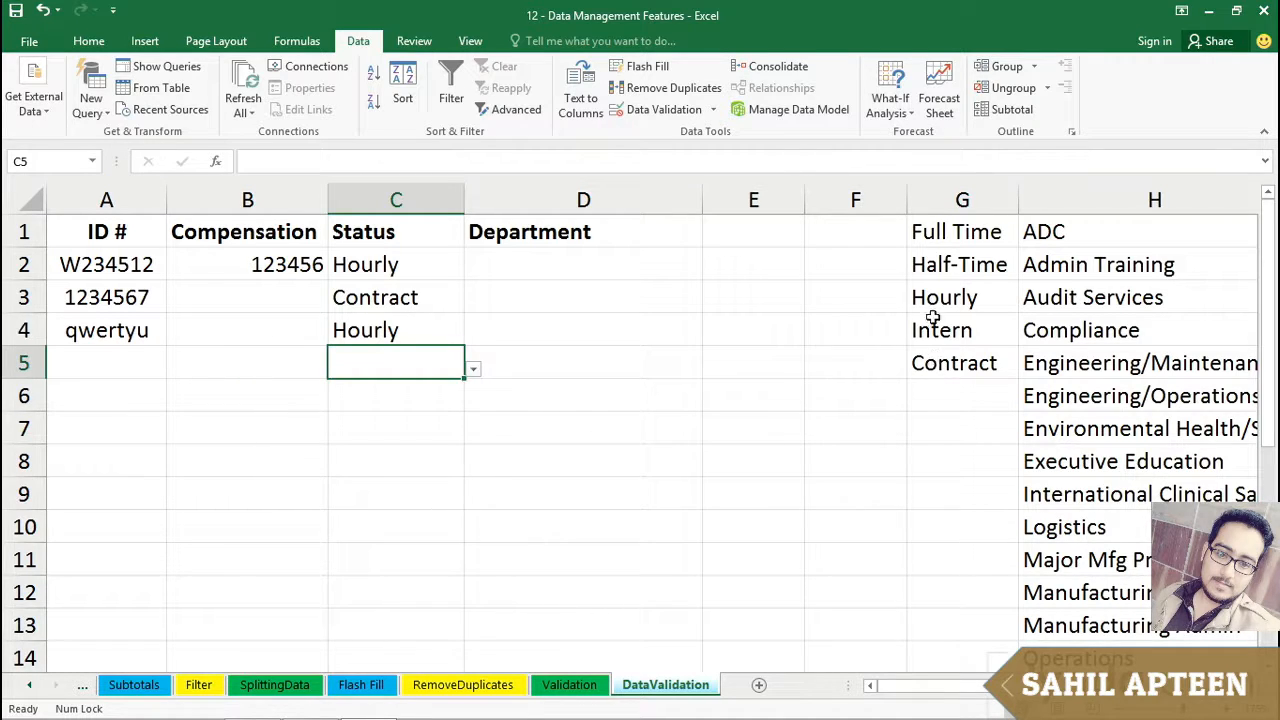
- Move Contract back above Intern by inserting it at cell G4, and check the order of choices in cell C5
{"action": "left_click", "coordinate": [940, 362]}
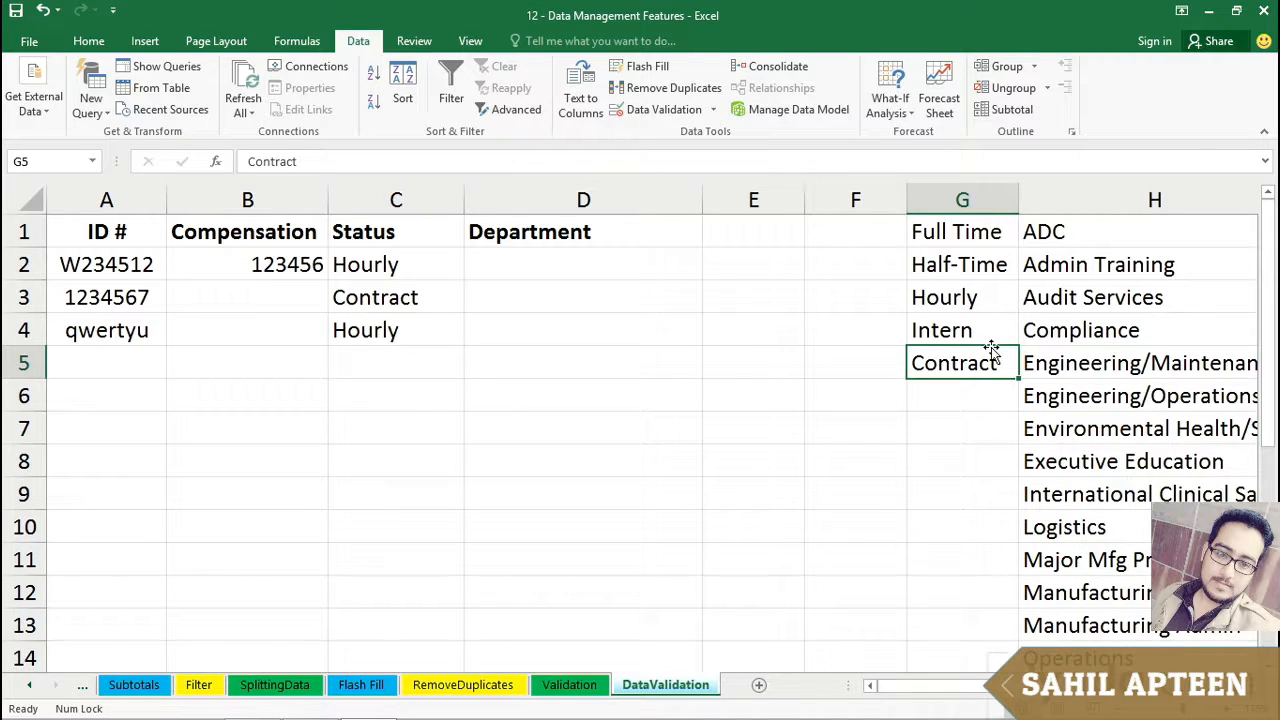
{"action": "left_click_drag", "start_coordinate": [991, 347], "coordinate": [996, 324]}
{"action": "left_click", "coordinate": [406, 360]}
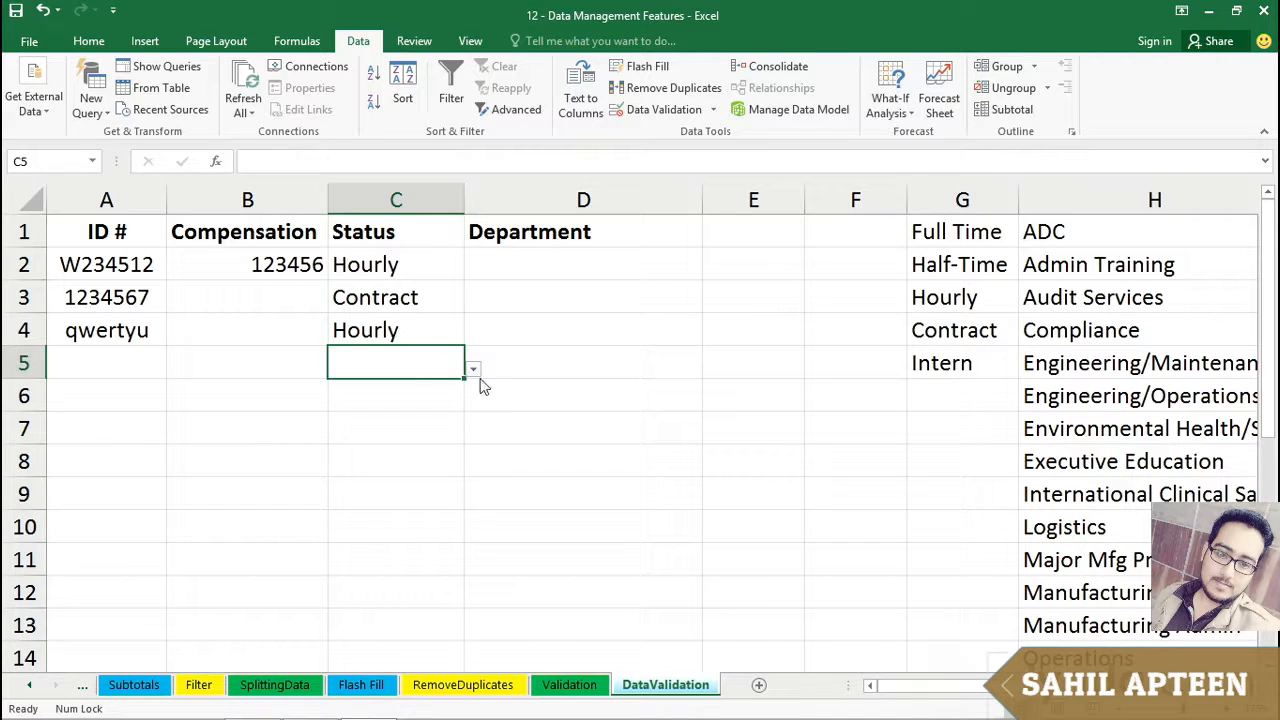
{"action": "left_click", "coordinate": [473, 369]}
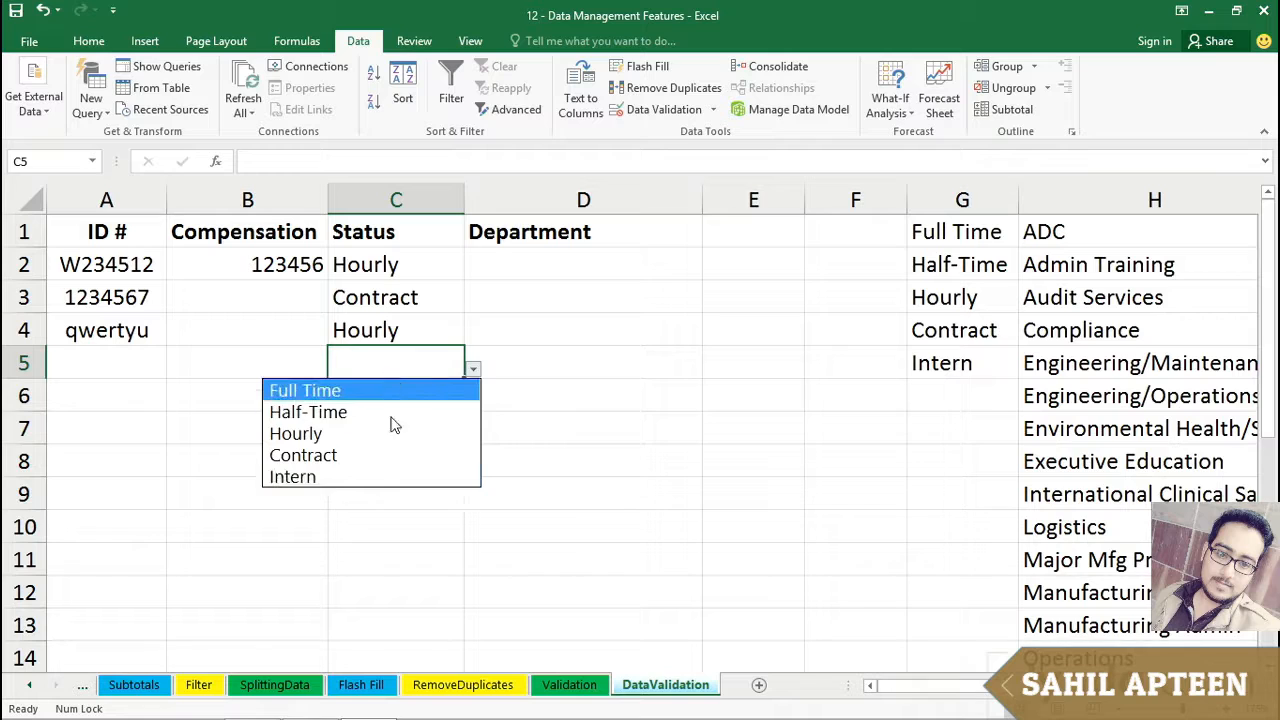
{"action": "key", "text": "Escape"}
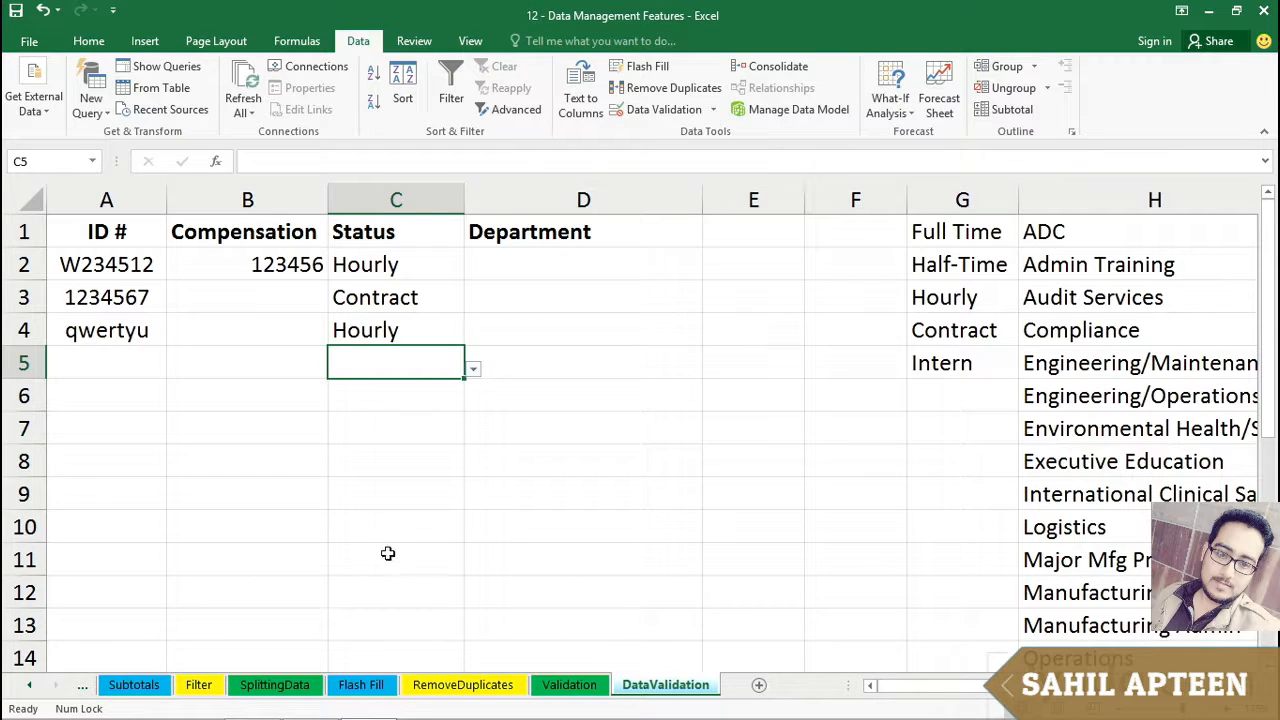
- Widen column H slightly so the longest department names fit within their cells
{"action": "left_click", "coordinate": [585, 200]}
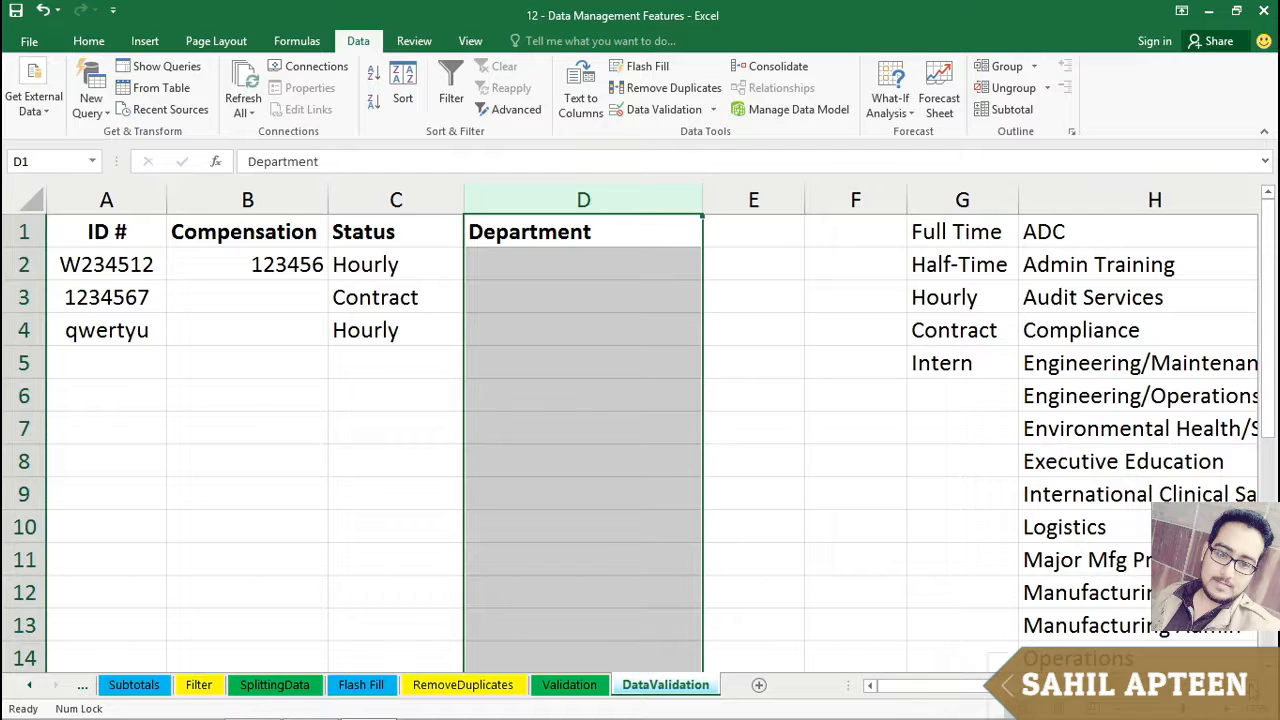
{"action": "scroll", "coordinate": [640, 430], "scroll_direction": "right", "scroll_amount": 2}
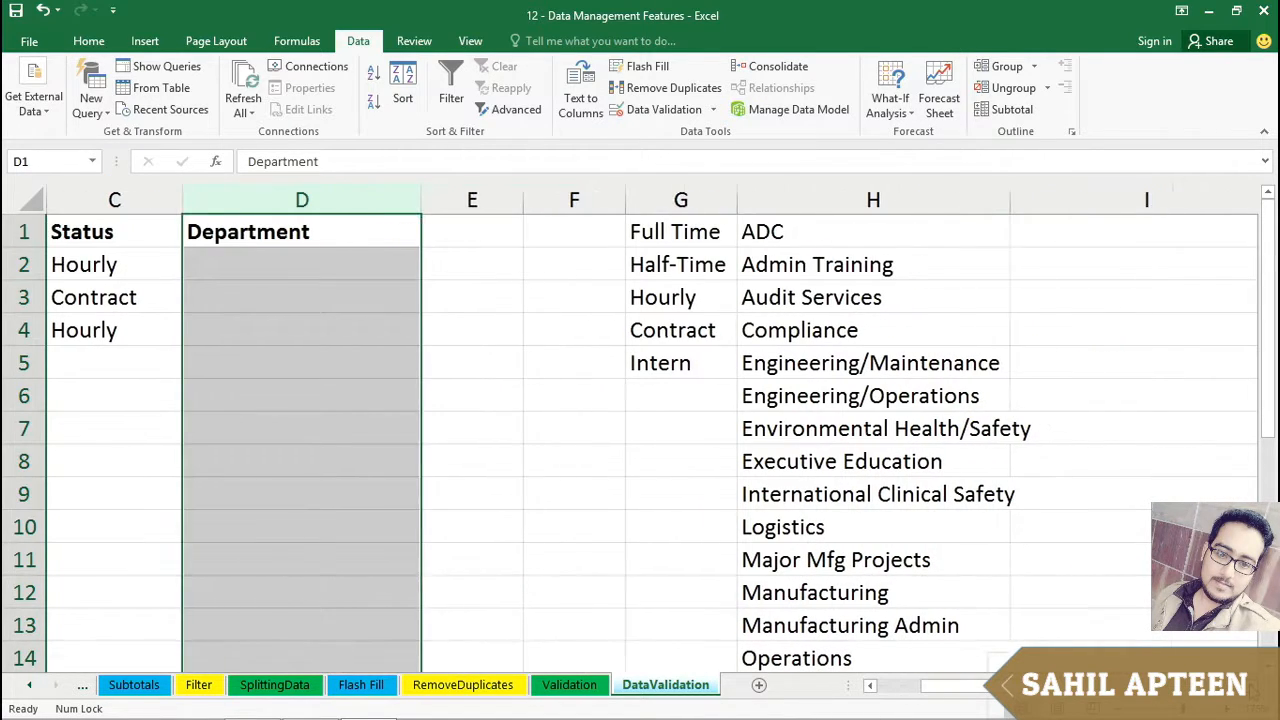
{"action": "left_click", "coordinate": [886, 426]}
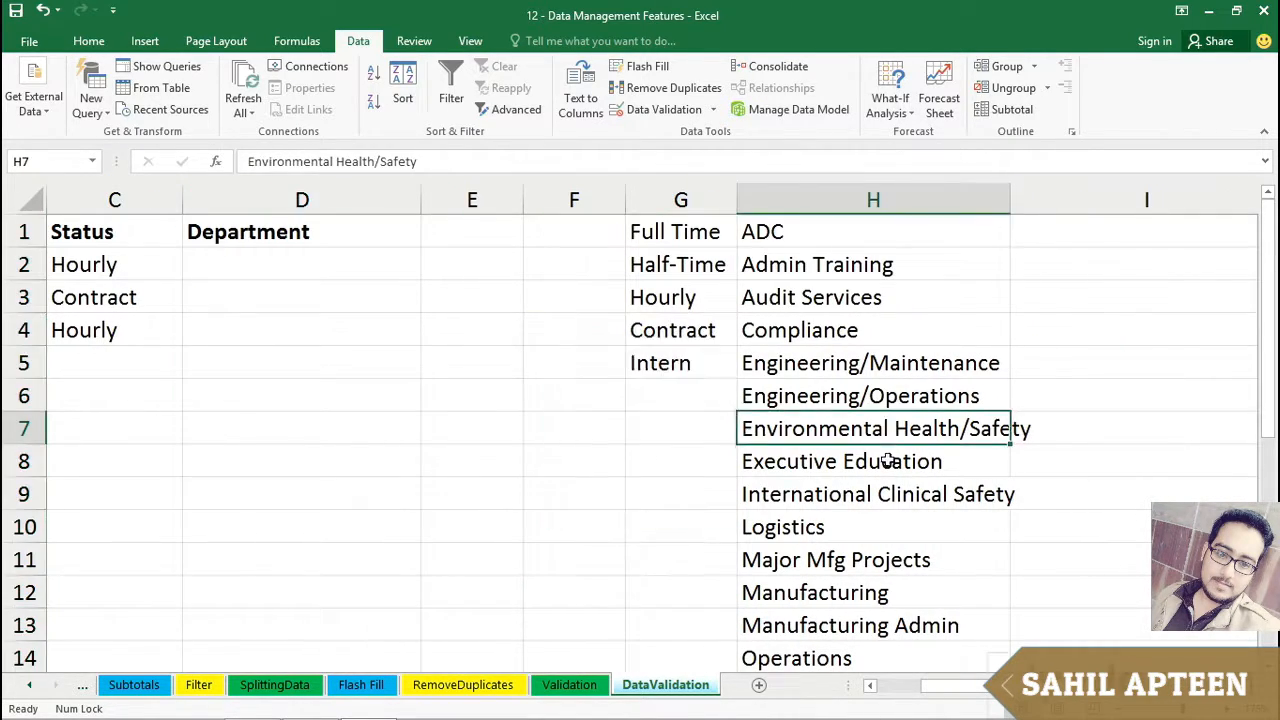
{"action": "left_click", "coordinate": [882, 494]}
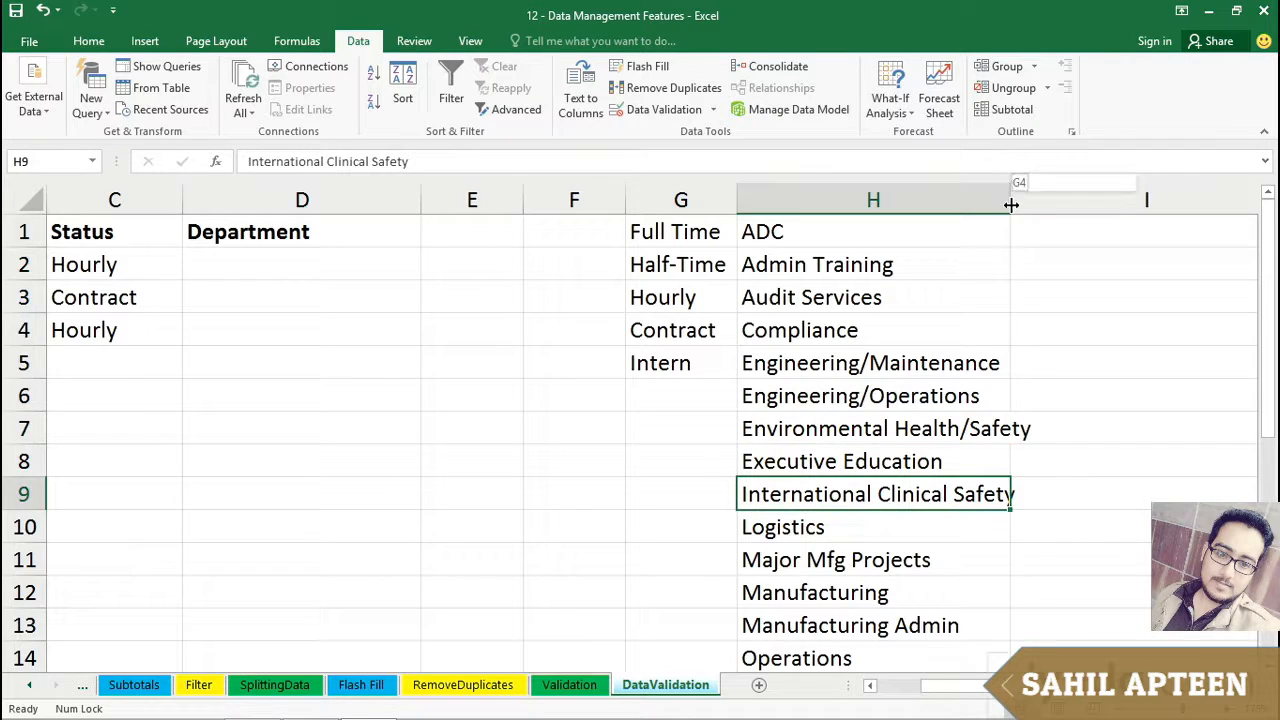
{"action": "left_click_drag", "start_coordinate": [1011, 200], "coordinate": [1048, 203]}
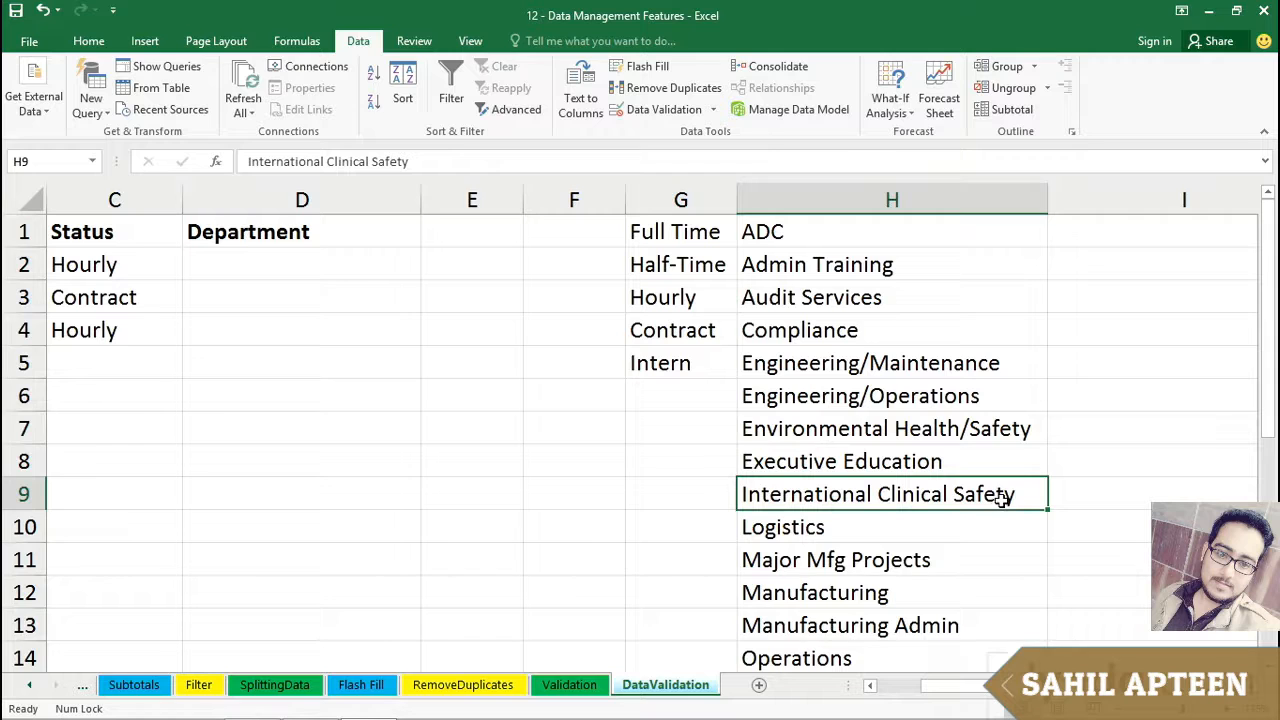
- Review the alphabetical list of departments in column H, from ADC down to Research/Development
{"action": "scroll", "coordinate": [1003, 498], "scroll_direction": "down", "scroll_amount": 3}
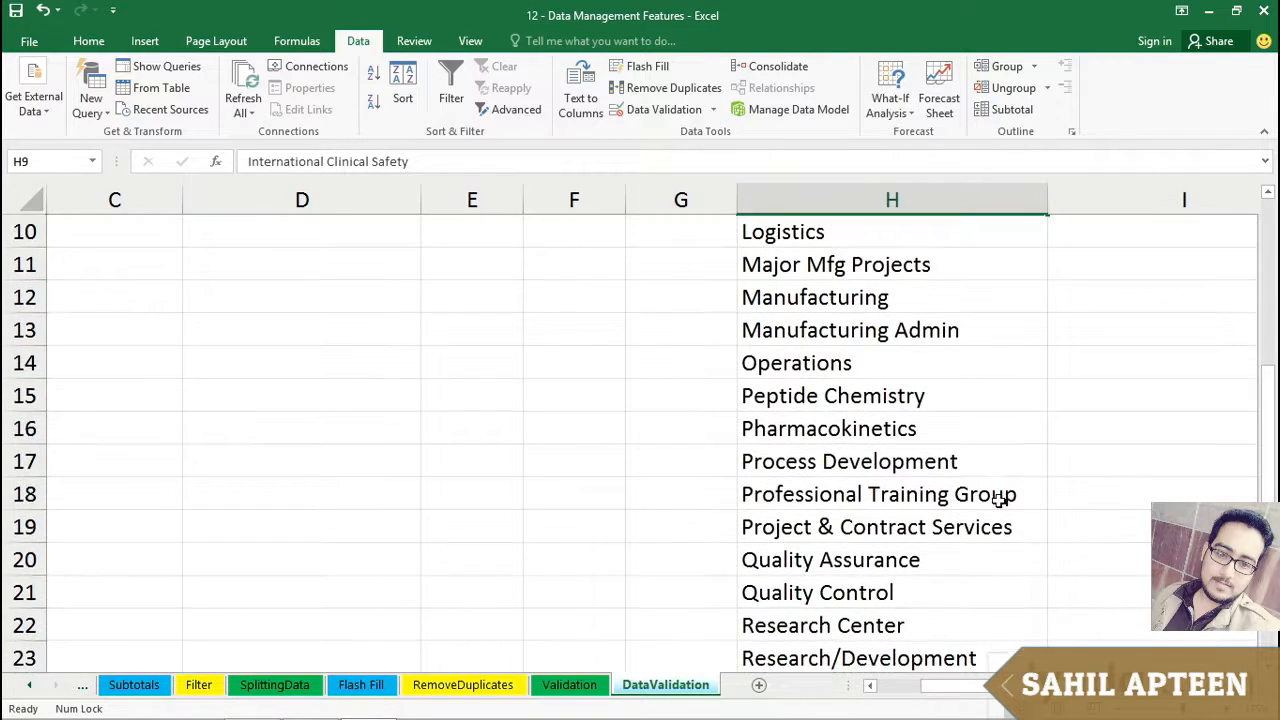
{"action": "scroll", "coordinate": [1000, 500], "scroll_direction": "up", "scroll_amount": 3}
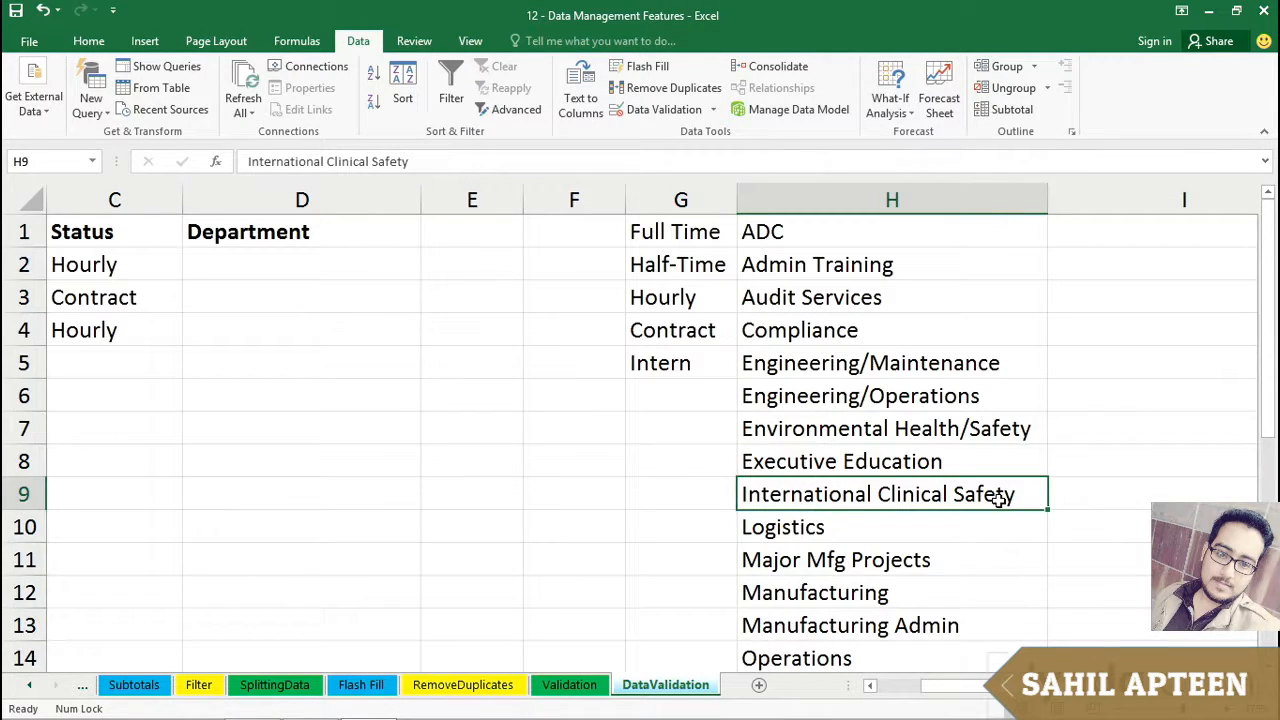
{"action": "left_click", "coordinate": [826, 428]}
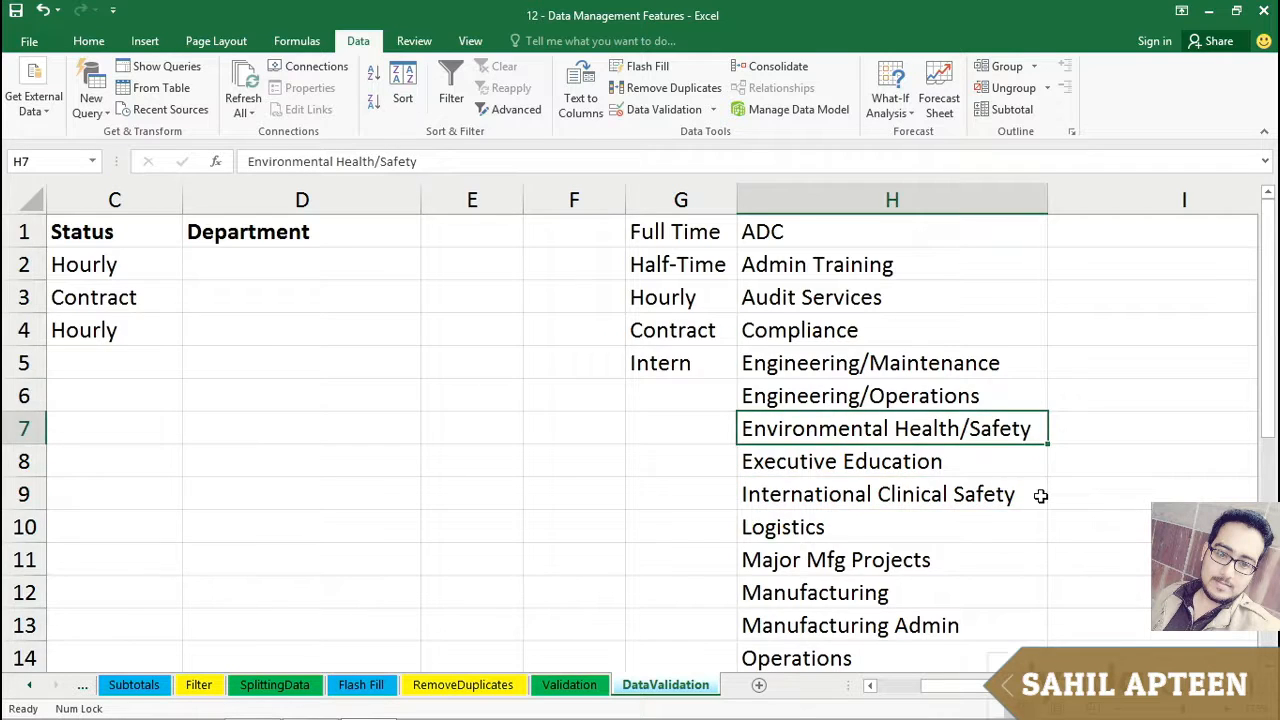
{"action": "scroll", "coordinate": [1040, 494], "scroll_direction": "down", "scroll_amount": 1}
{"action": "scroll", "coordinate": [1040, 496], "scroll_direction": "down", "scroll_amount": 1}
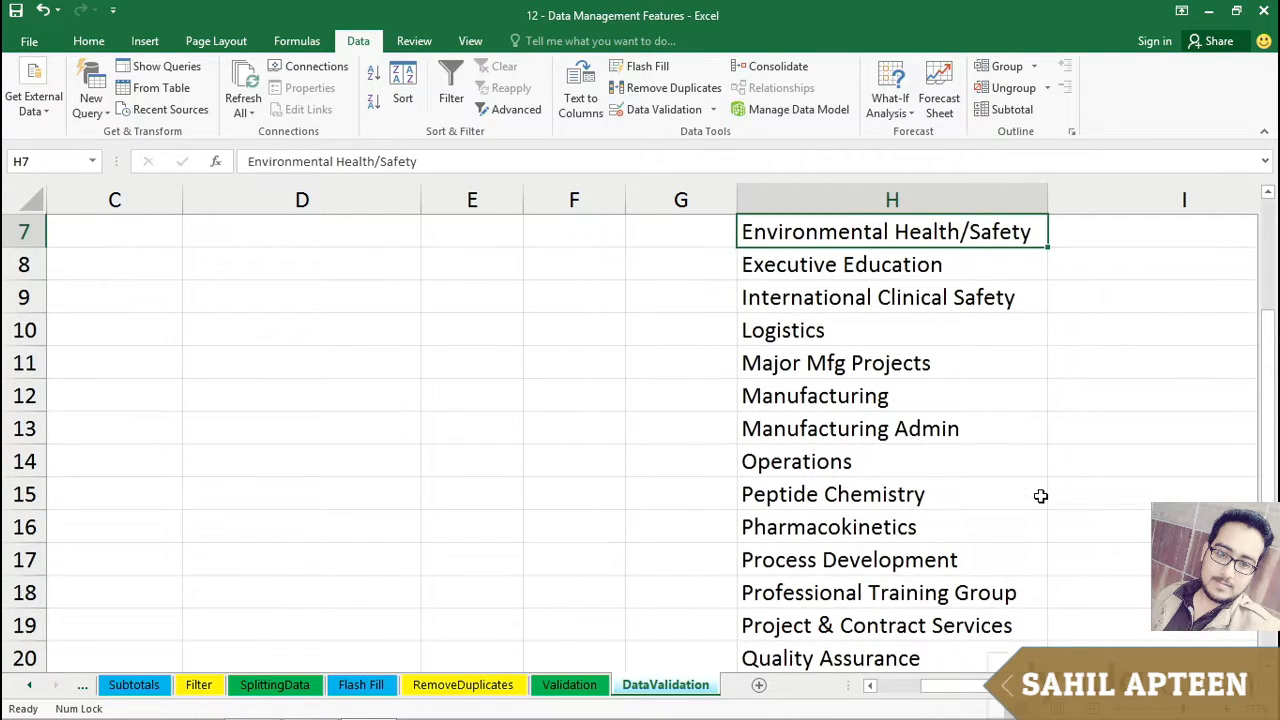
{"action": "left_click", "coordinate": [852, 364]}
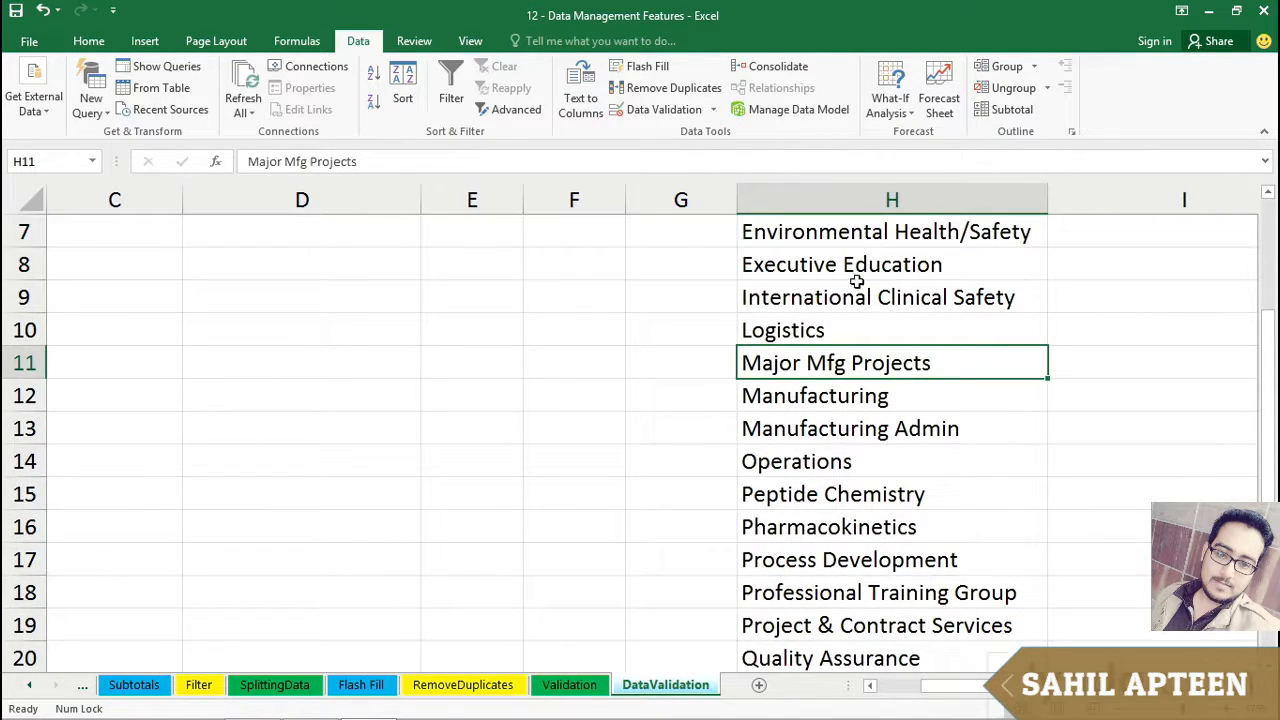
{"action": "scroll", "coordinate": [927, 425], "scroll_direction": "down", "scroll_amount": 1}
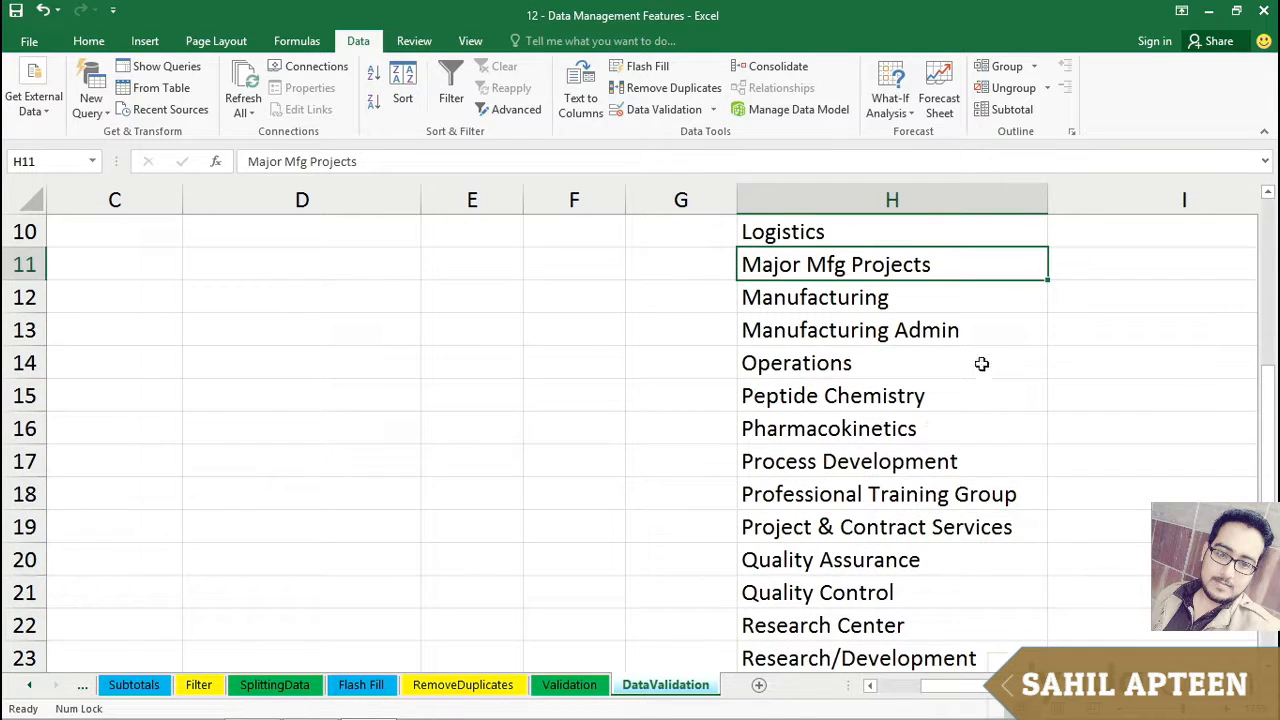
{"action": "scroll", "coordinate": [1010, 440], "scroll_direction": "down", "scroll_amount": 2}
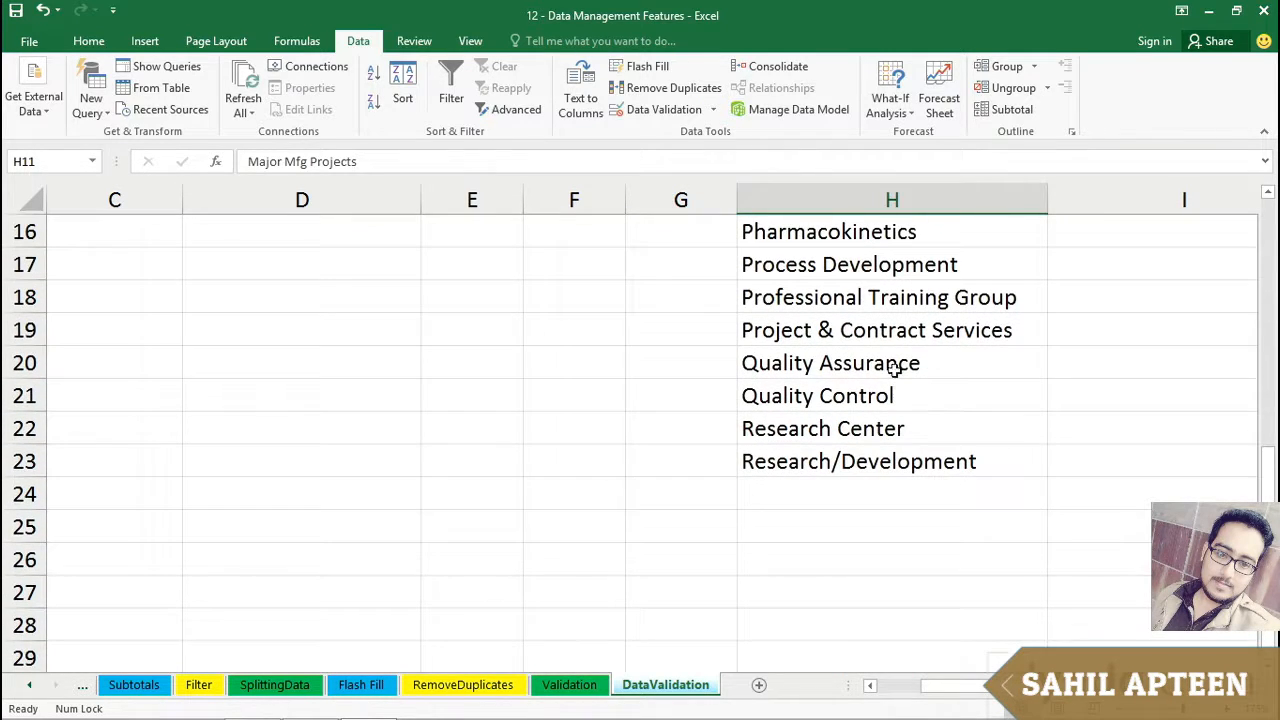
{"action": "left_click", "coordinate": [831, 332]}
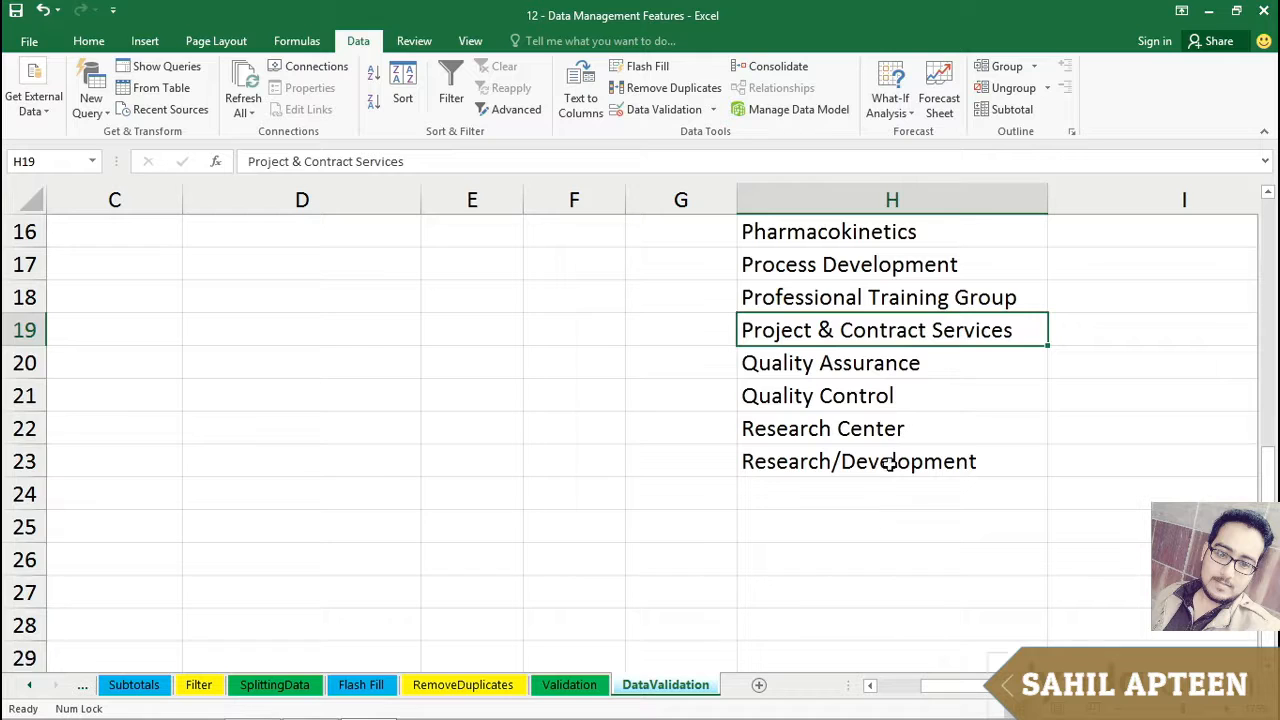
{"action": "key", "text": "Down"}
{"action": "key", "text": "Down"}
{"action": "key", "text": "Down"}
{"action": "key", "text": "Down"}
{"action": "scroll", "coordinate": [900, 460], "scroll_direction": "up", "scroll_amount": 5}
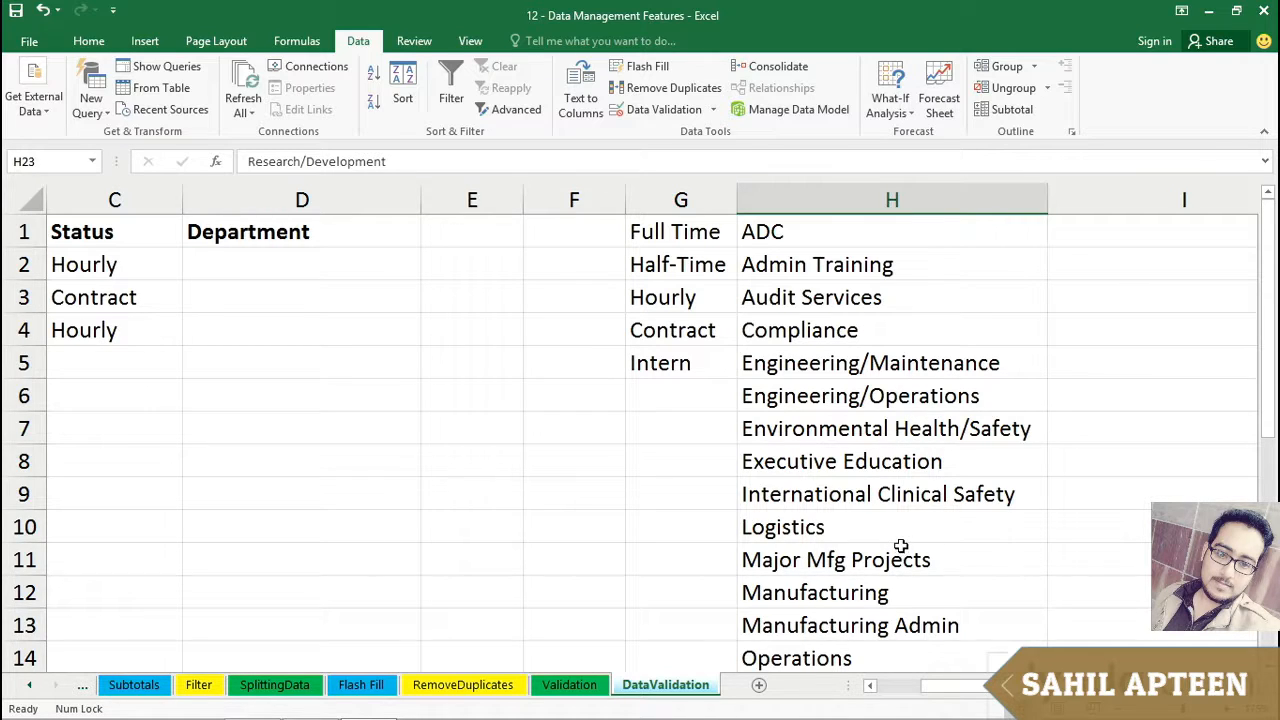
{"action": "left_click", "coordinate": [904, 593]}
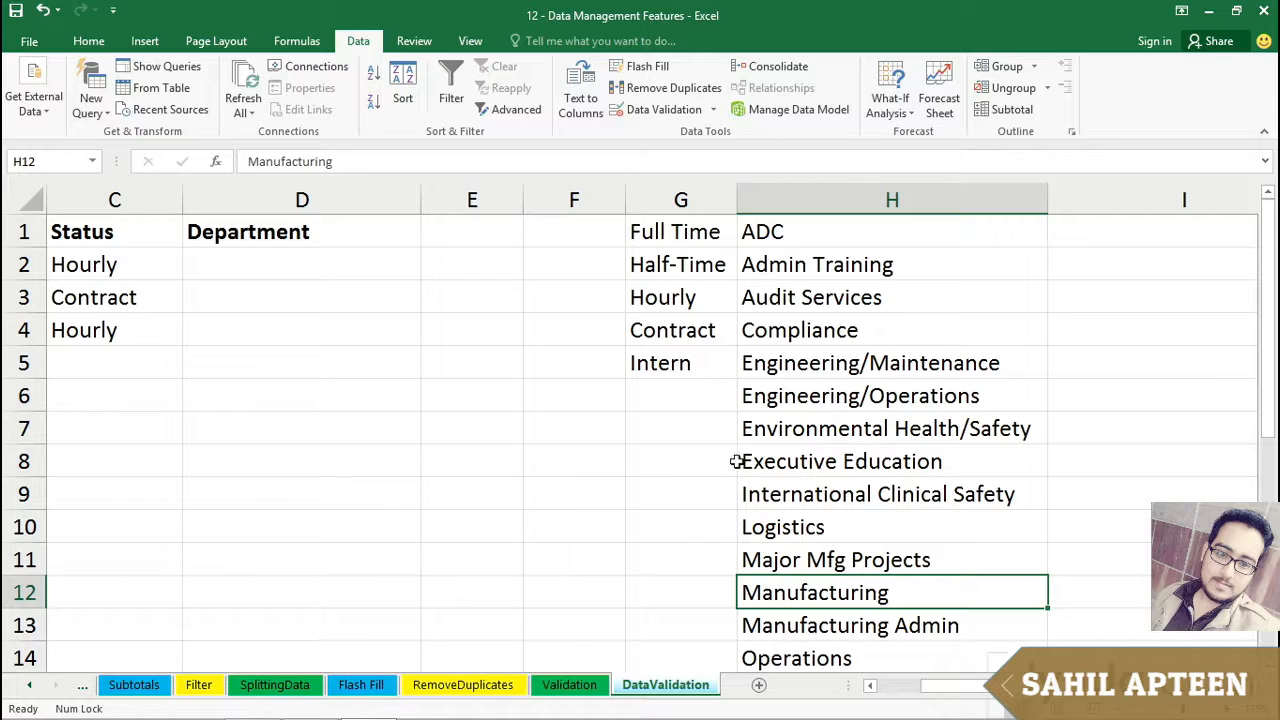
{"action": "left_click_drag", "start_coordinate": [866, 226], "coordinate": [843, 657]}
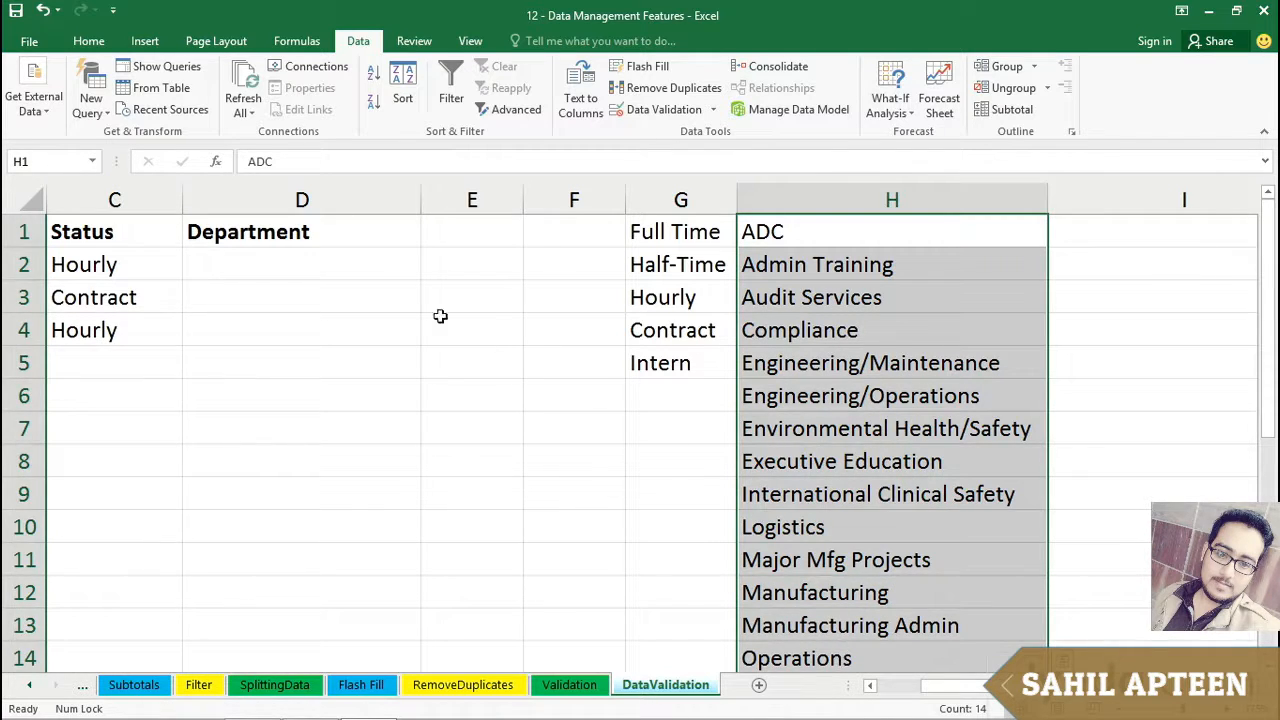
{"action": "left_click", "coordinate": [318, 265]}
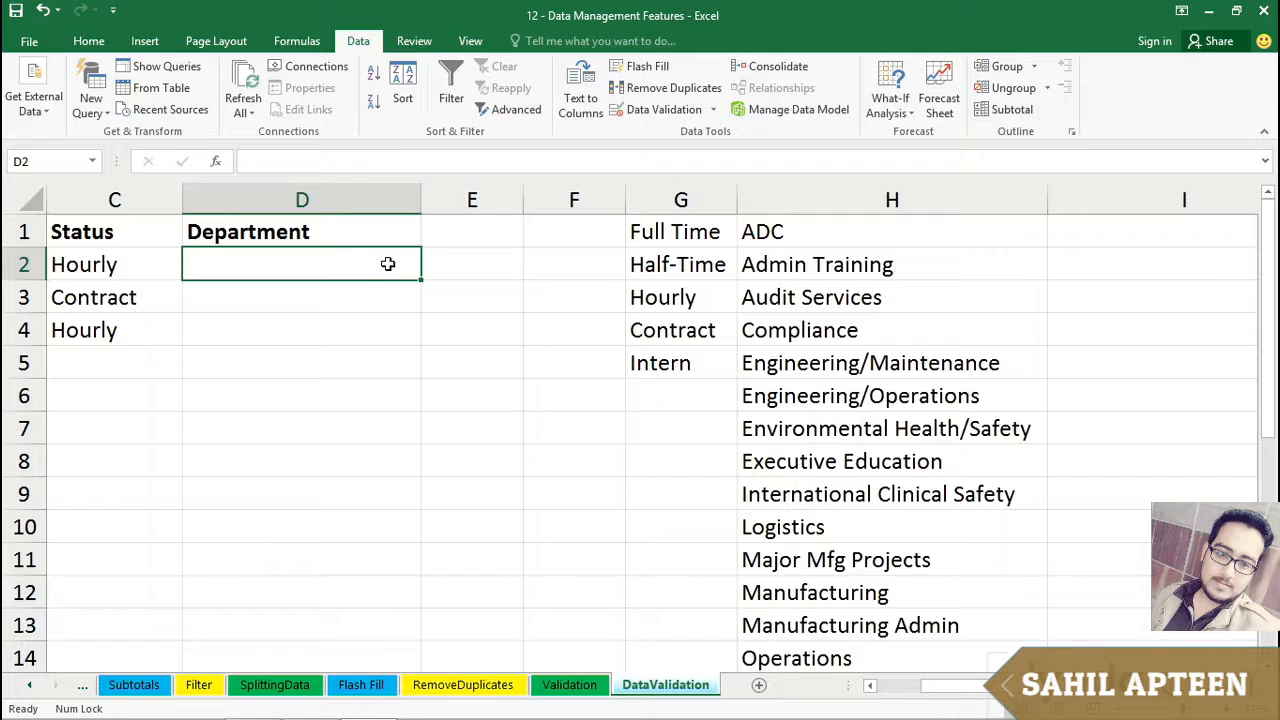
- Move Manufacturing to the start of the department list by inserting it at cell H1
{"action": "left_click", "coordinate": [888, 592]}
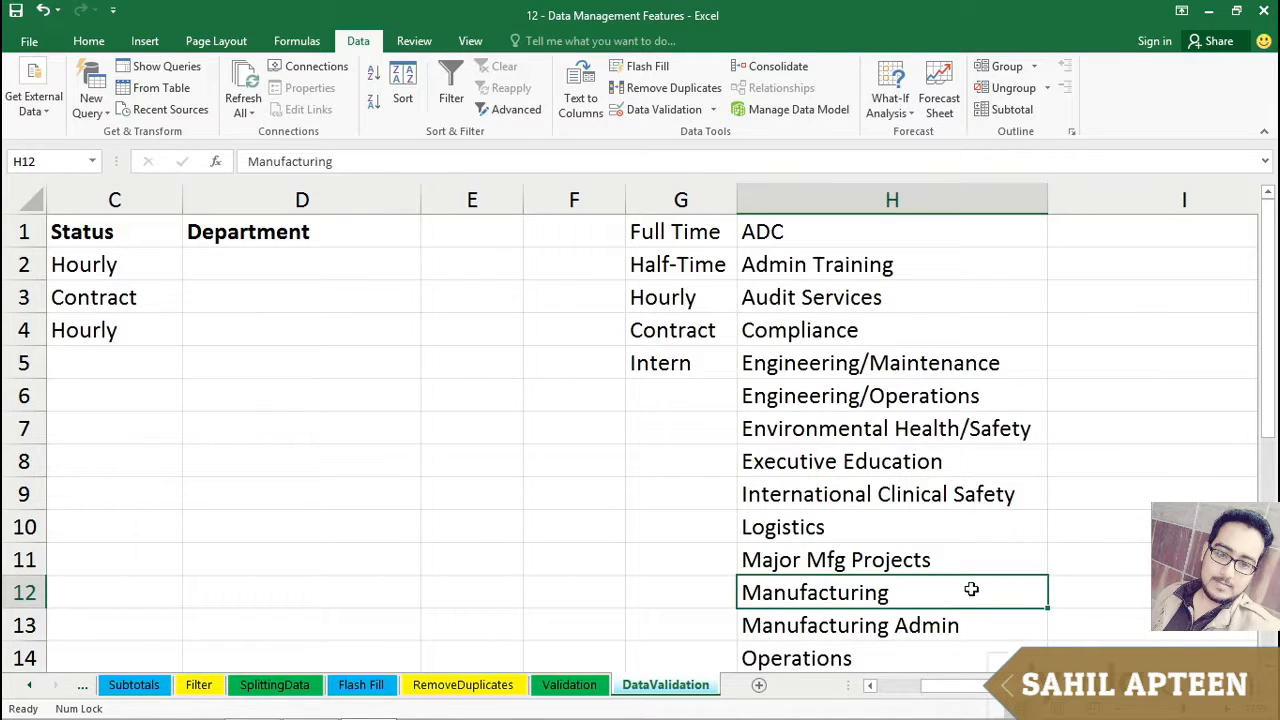
{"action": "left_click_drag", "start_coordinate": [965, 580], "coordinate": [975, 232]}
- Go through the remaining departments in column H down to Project & Contract Services
{"action": "key", "text": "Down"}
{"action": "key", "text": "Down"}
{"action": "key", "text": "Down"}
{"action": "key", "text": "Down"}
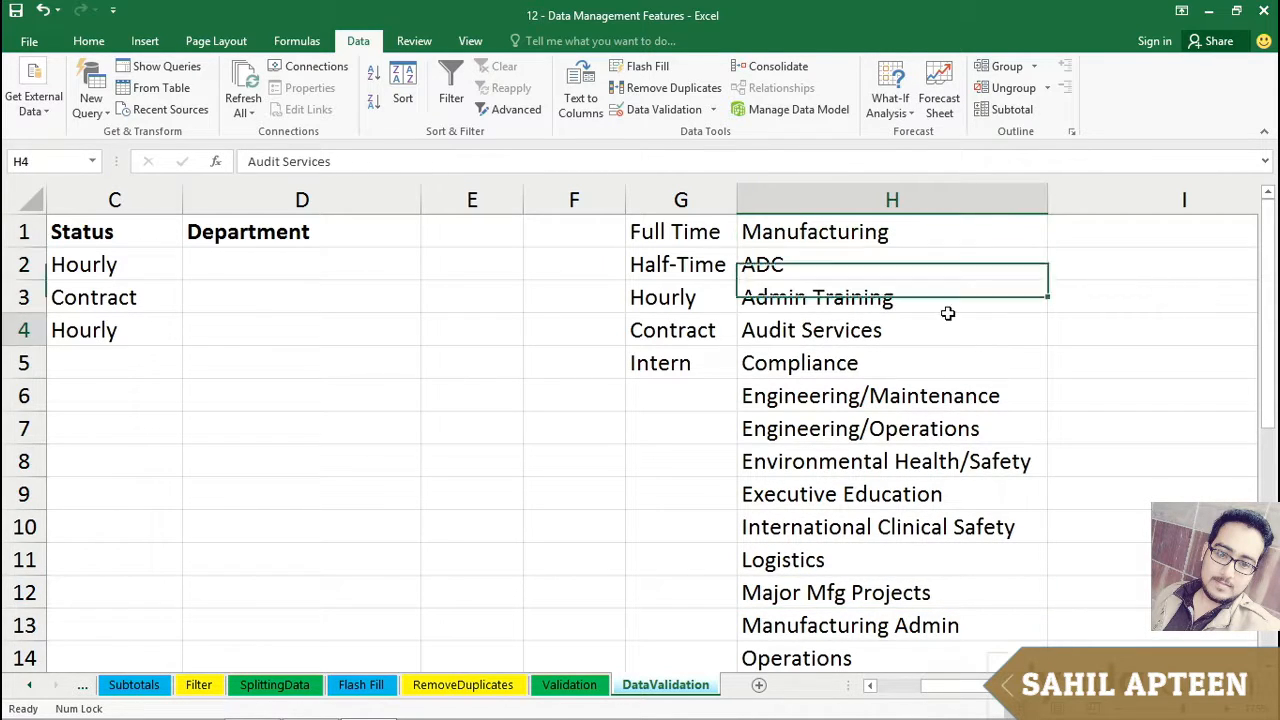
{"action": "key", "text": "Down"}
{"action": "key", "text": "Down"}
{"action": "key", "text": "Down"}
{"action": "key", "text": "Down"}
{"action": "key", "text": "Down"}
{"action": "key", "text": "Down"}
{"action": "key", "text": "Down"}
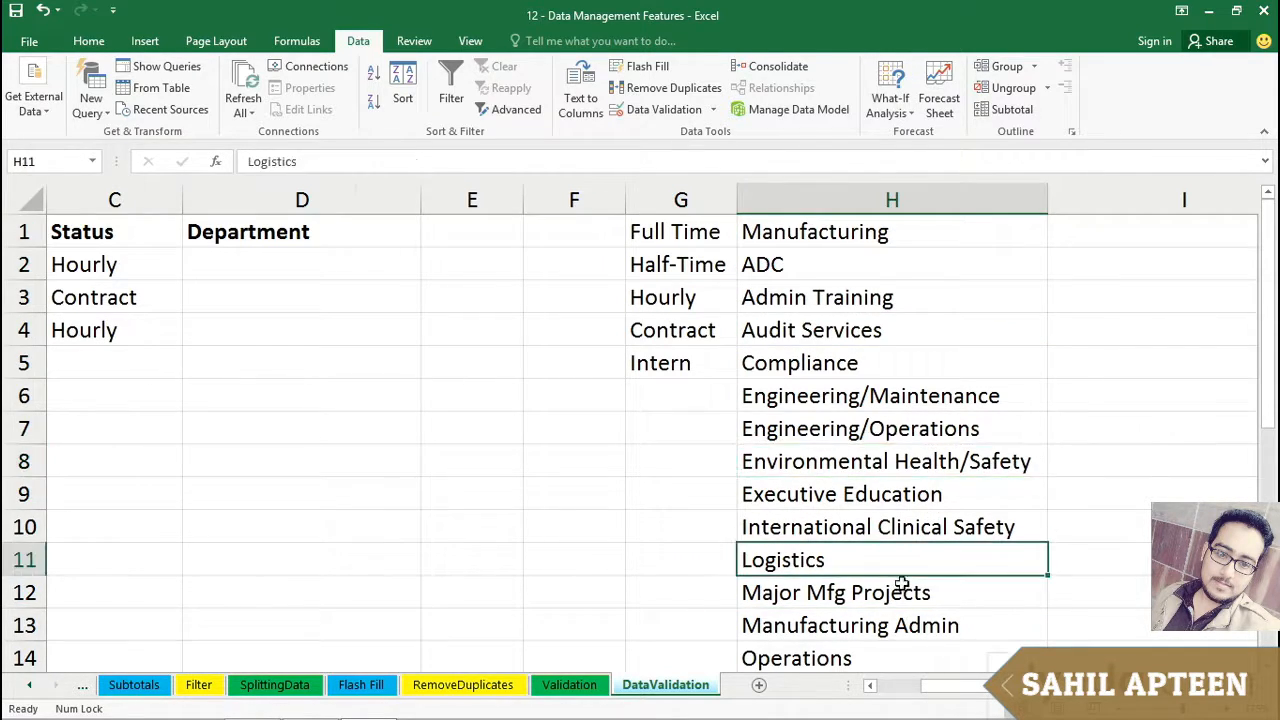
{"action": "scroll", "coordinate": [895, 612], "scroll_direction": "down", "scroll_amount": 3}
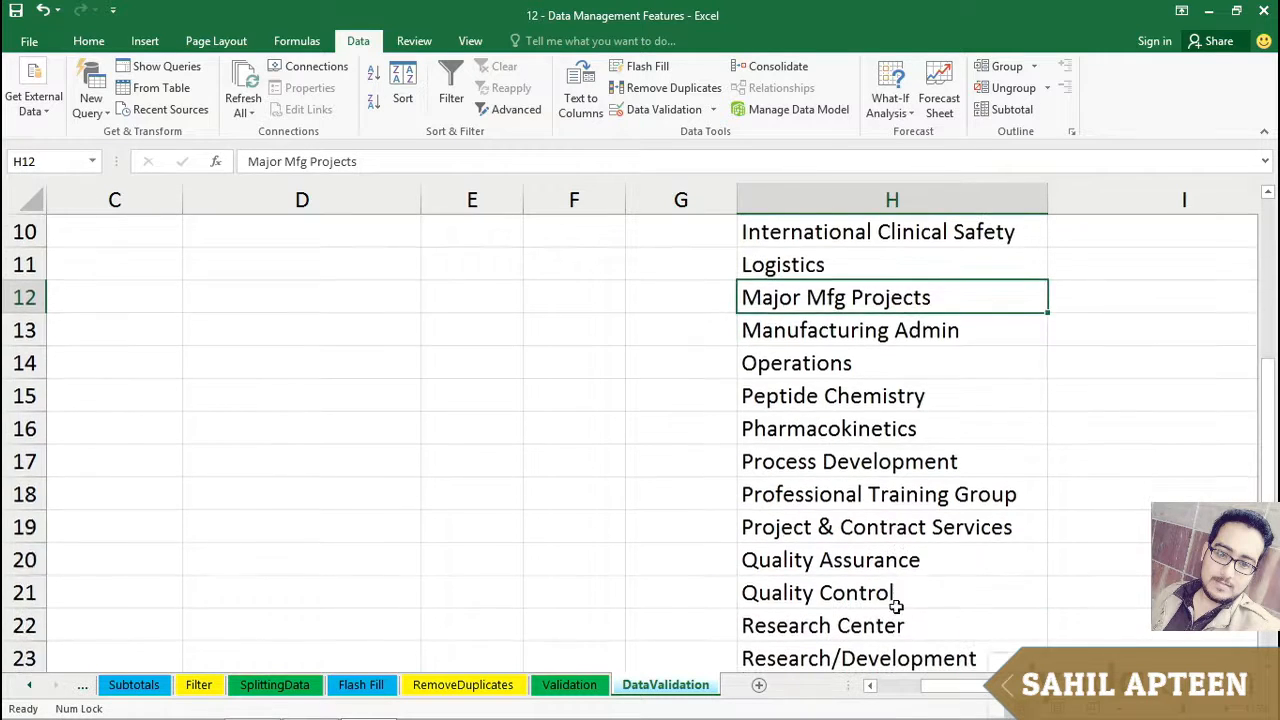
{"action": "key", "text": "Down"}
{"action": "key", "text": "Down"}
{"action": "key", "text": "Down"}
{"action": "key", "text": "Down"}
{"action": "key", "text": "Down"}
{"action": "key", "text": "Down"}
{"action": "key", "text": "Down"}
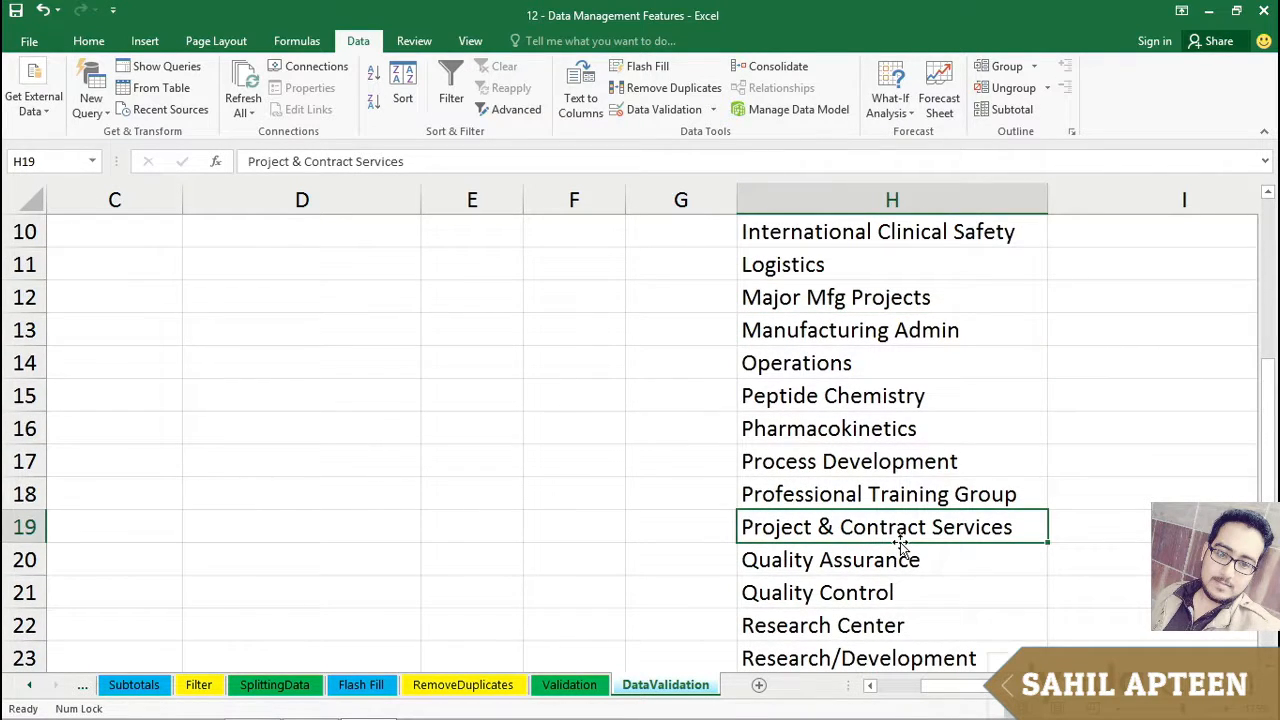
- Move Operations directly below Manufacturing in the department list by inserting it at cell H2
{"action": "left_click", "coordinate": [905, 362]}
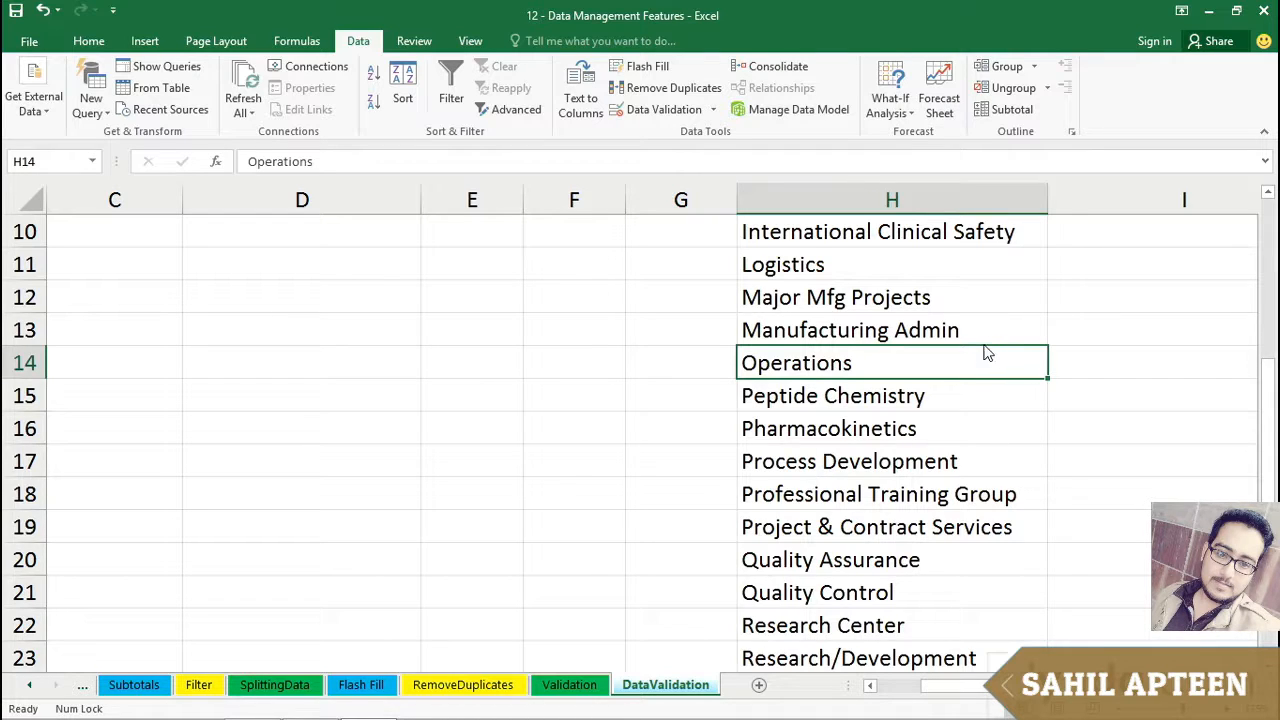
{"action": "left_click_drag", "start_coordinate": [985, 348], "coordinate": [970, 250]}
{"action": "left_click", "coordinate": [906, 388]}
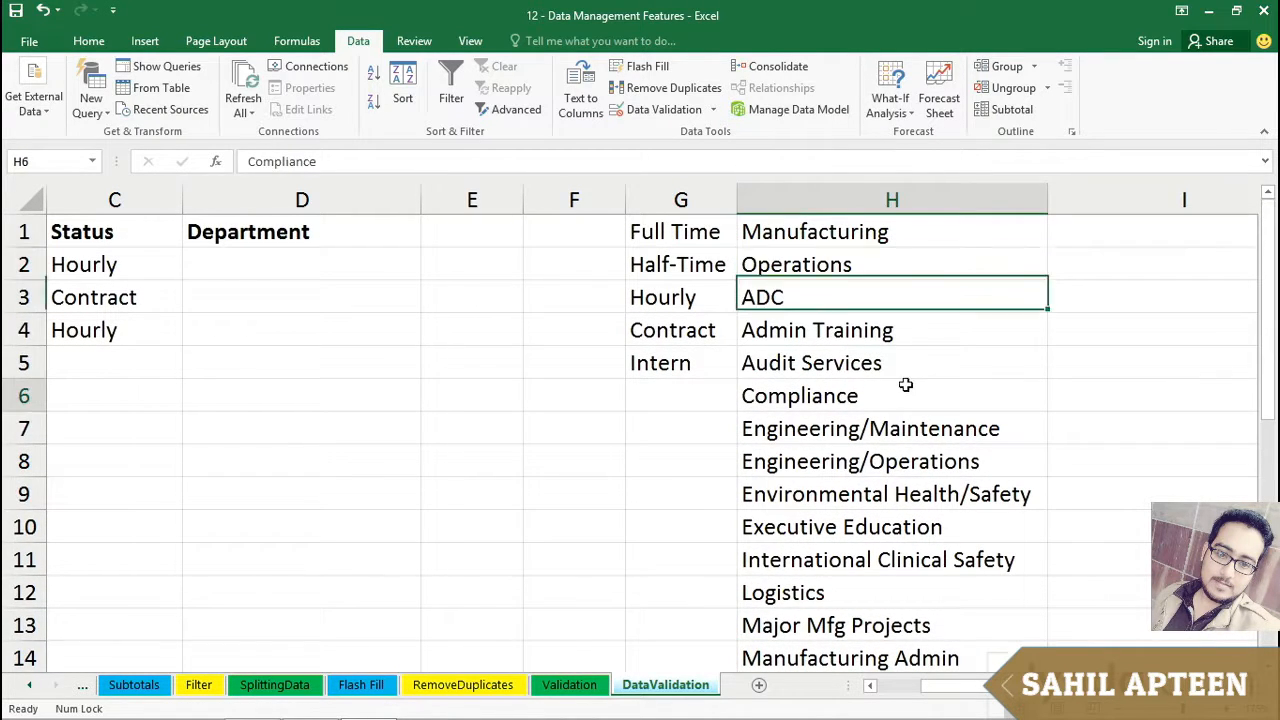
{"action": "left_click", "coordinate": [836, 232]}
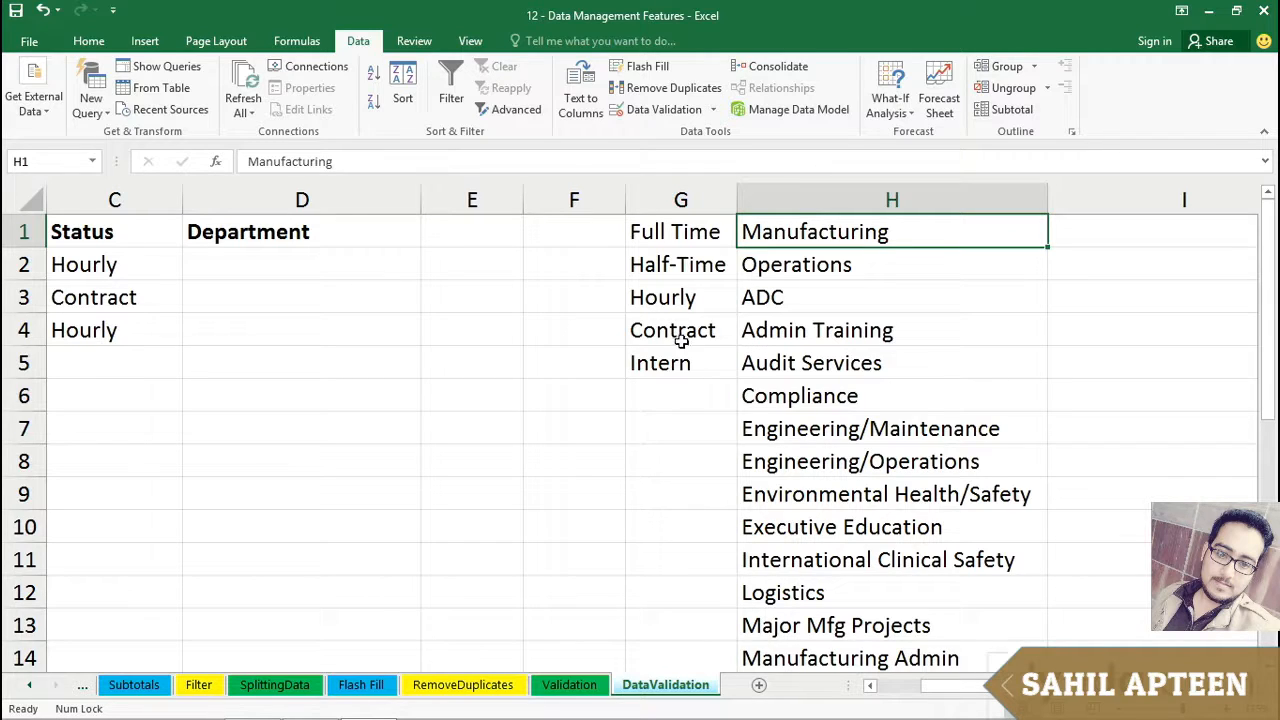
- Apply list data validation to the whole Department column D, with the source =$H$1:$H$23
{"action": "left_click", "coordinate": [322, 200]}
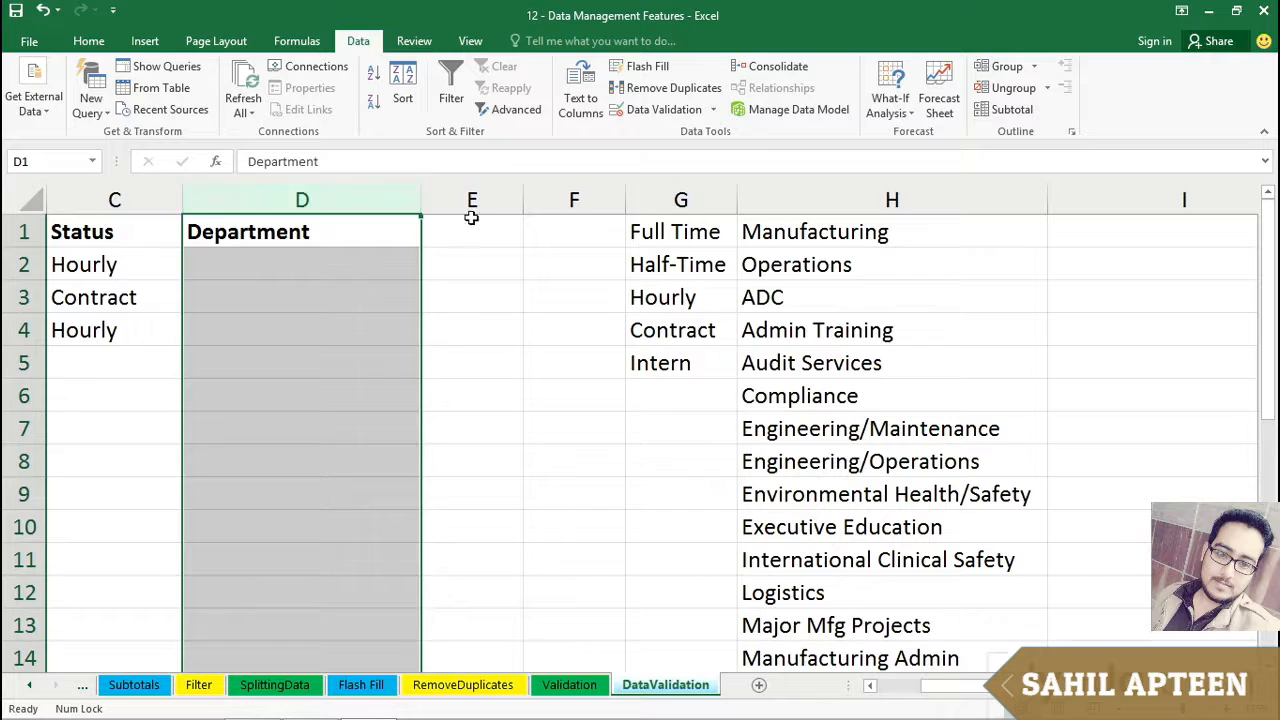
{"action": "left_click", "coordinate": [664, 110]}
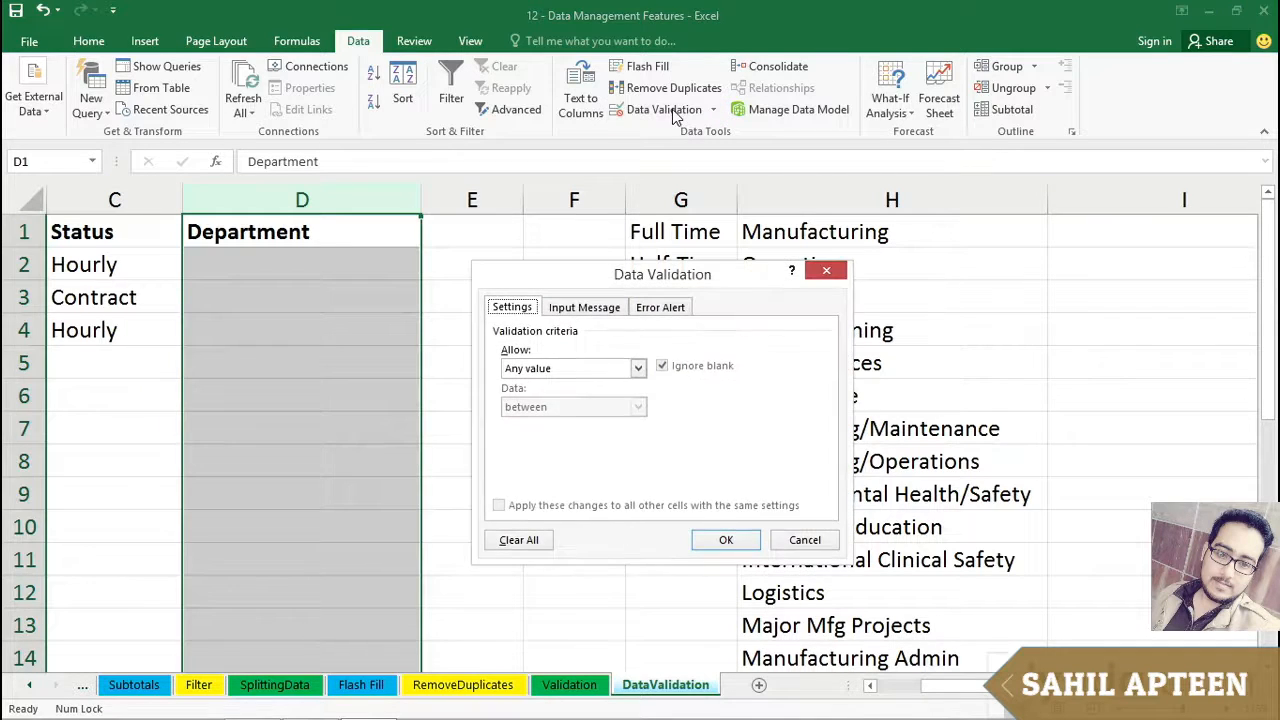
{"action": "left_click", "coordinate": [638, 370]}
{"action": "left_click", "coordinate": [512, 428]}
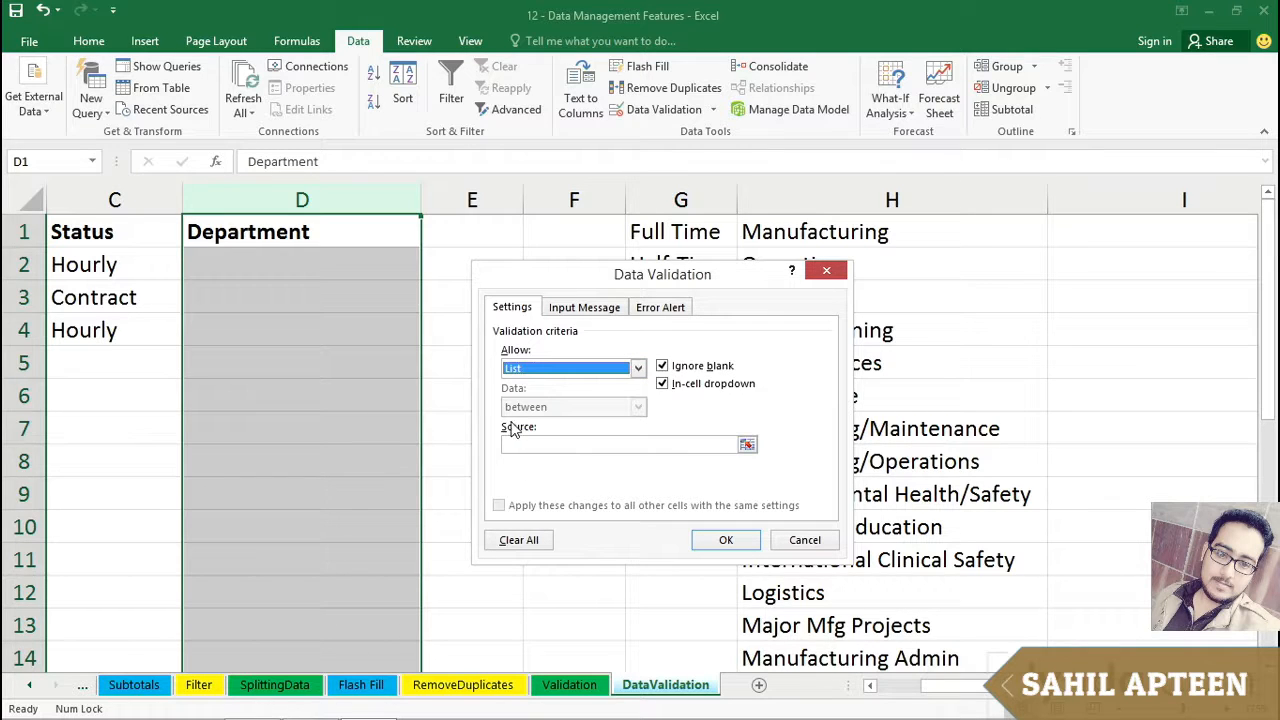
{"action": "left_click", "coordinate": [519, 446]}
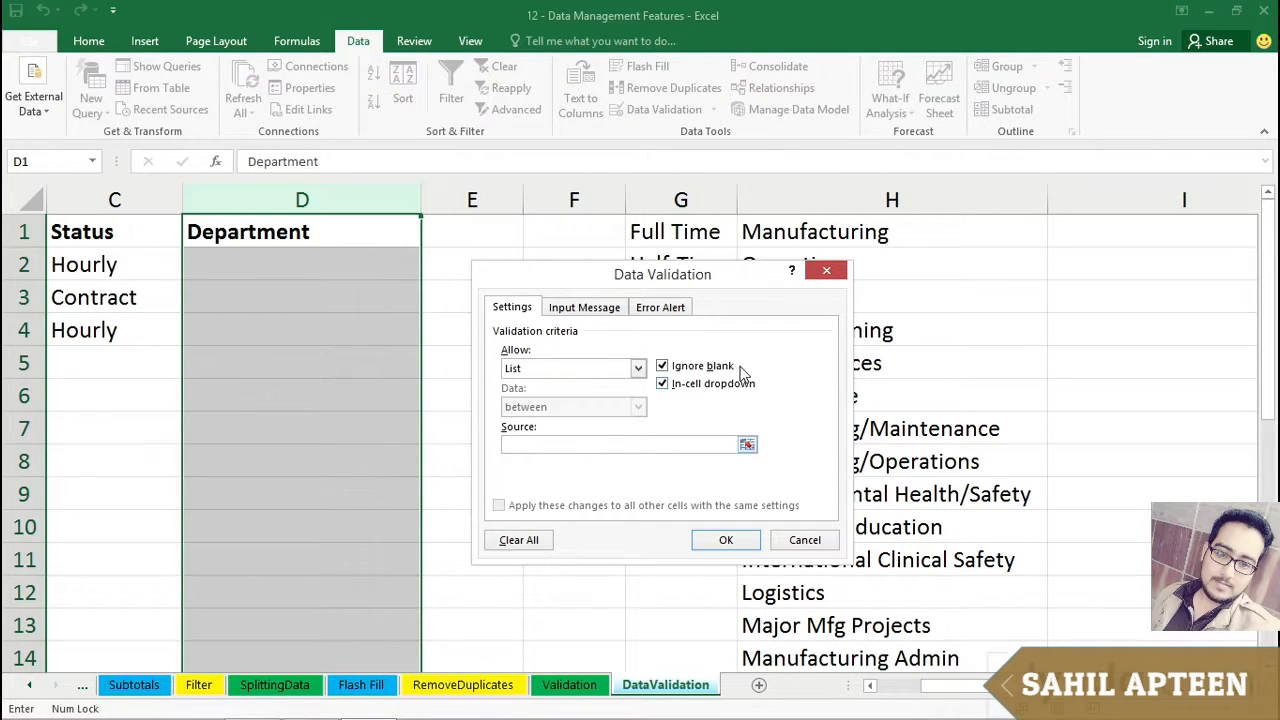
{"action": "left_click_drag", "start_coordinate": [971, 238], "coordinate": [880, 563]}
{"action": "left_click", "coordinate": [722, 540]}
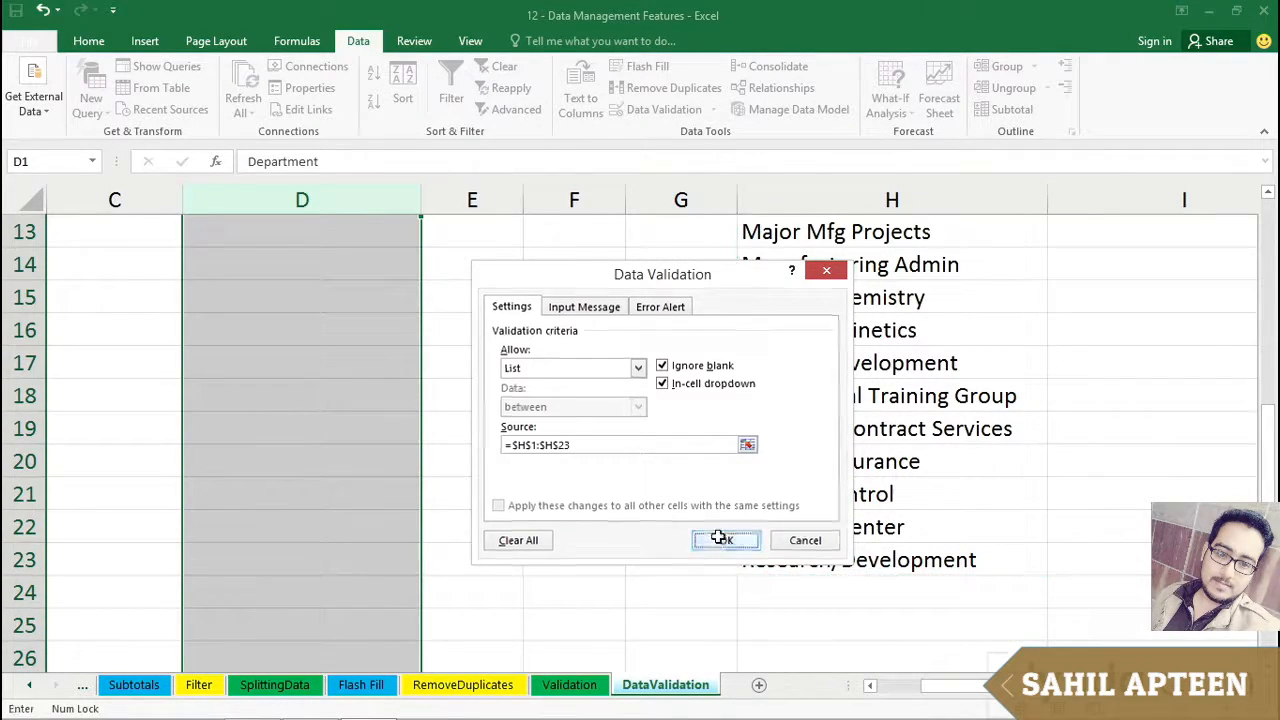
- Choose Manufacturing from the validation list for the department in cell D2
{"action": "scroll", "coordinate": [594, 474], "scroll_direction": "up", "scroll_amount": 4}
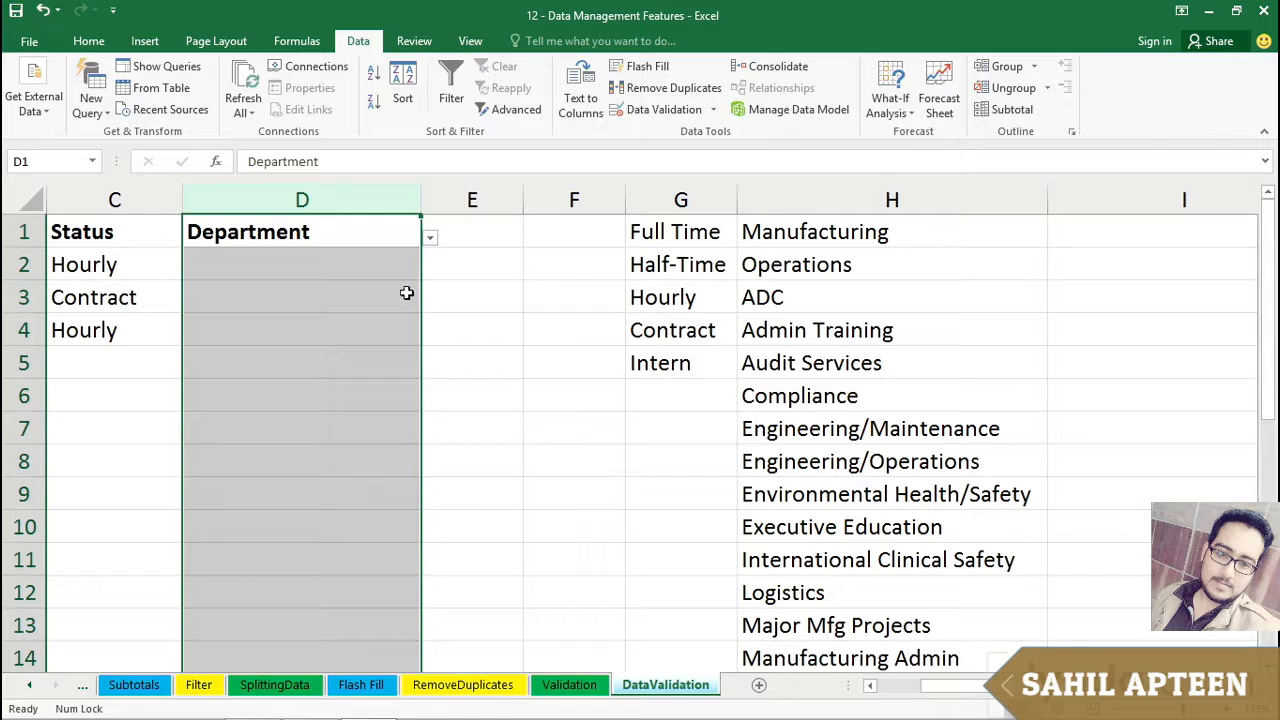
{"action": "left_click", "coordinate": [371, 258]}
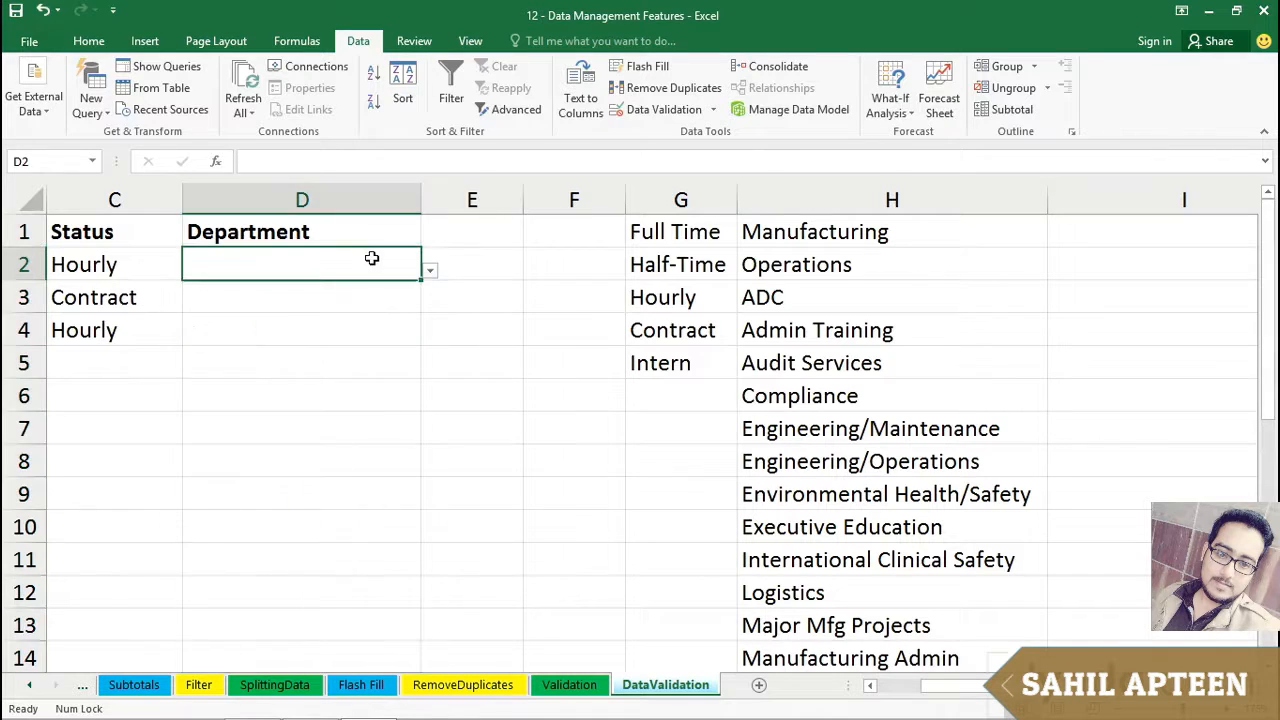
{"action": "left_click", "coordinate": [430, 276]}
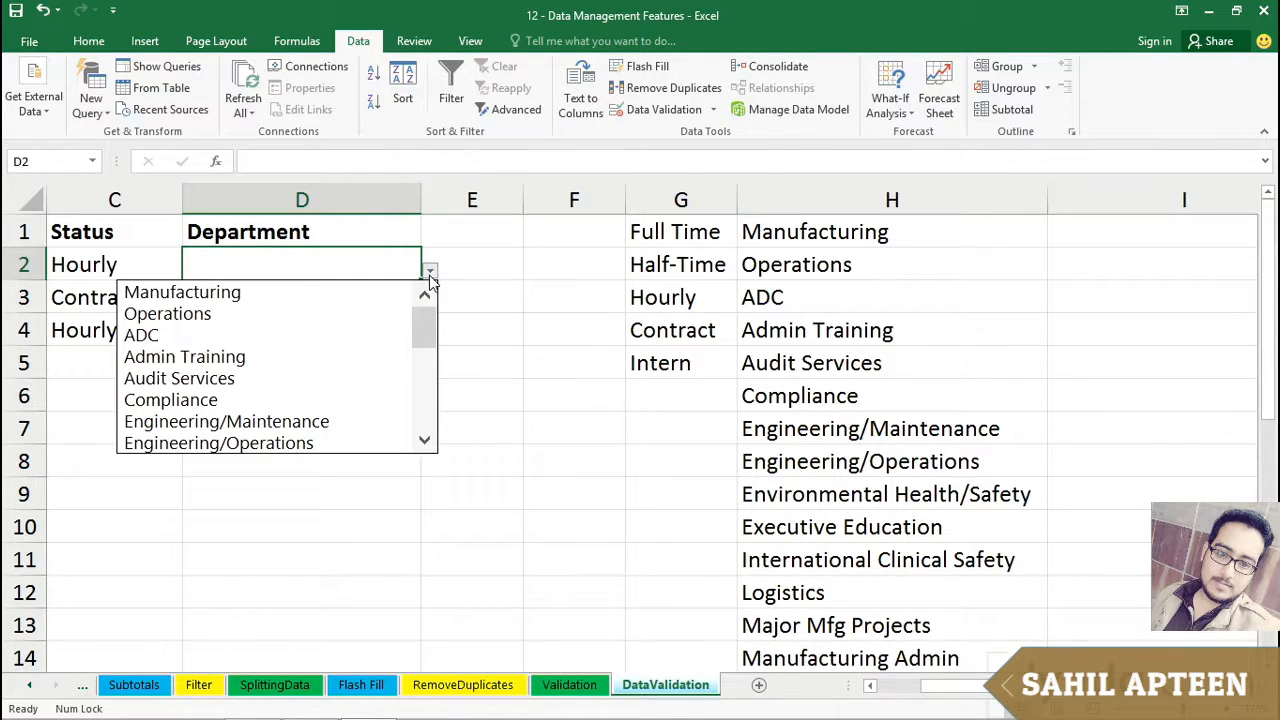
{"action": "left_click", "coordinate": [320, 292]}
- Choose Professional Training Group from the validation list for the department in cell D3
{"action": "left_click", "coordinate": [380, 298]}
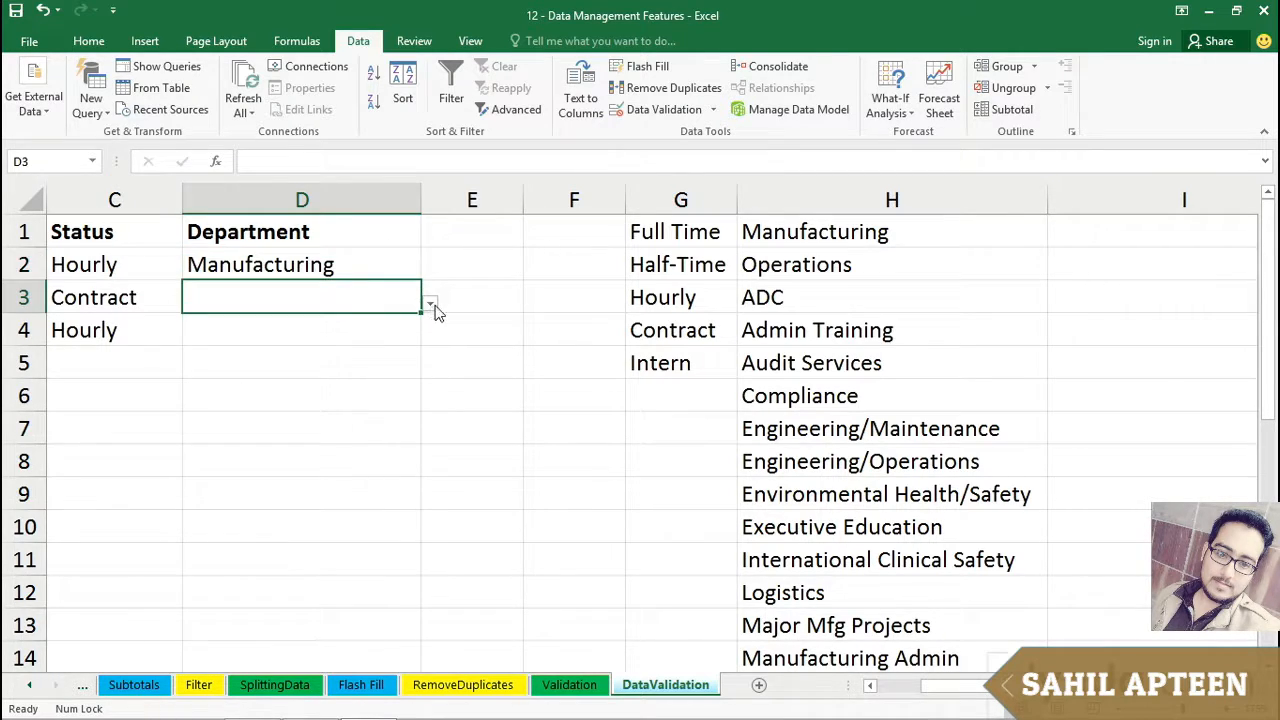
{"action": "left_click", "coordinate": [430, 305]}
{"action": "left_click_drag", "start_coordinate": [417, 342], "coordinate": [424, 437]}
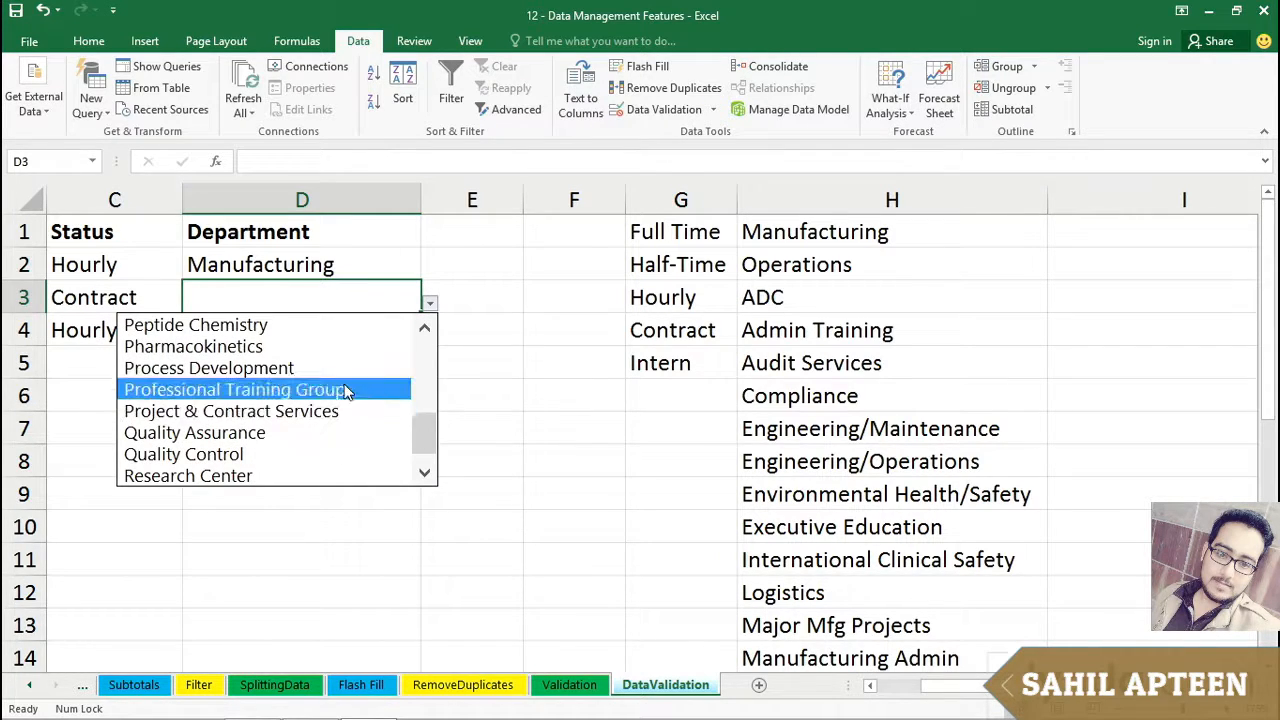
{"action": "left_click", "coordinate": [215, 390]}
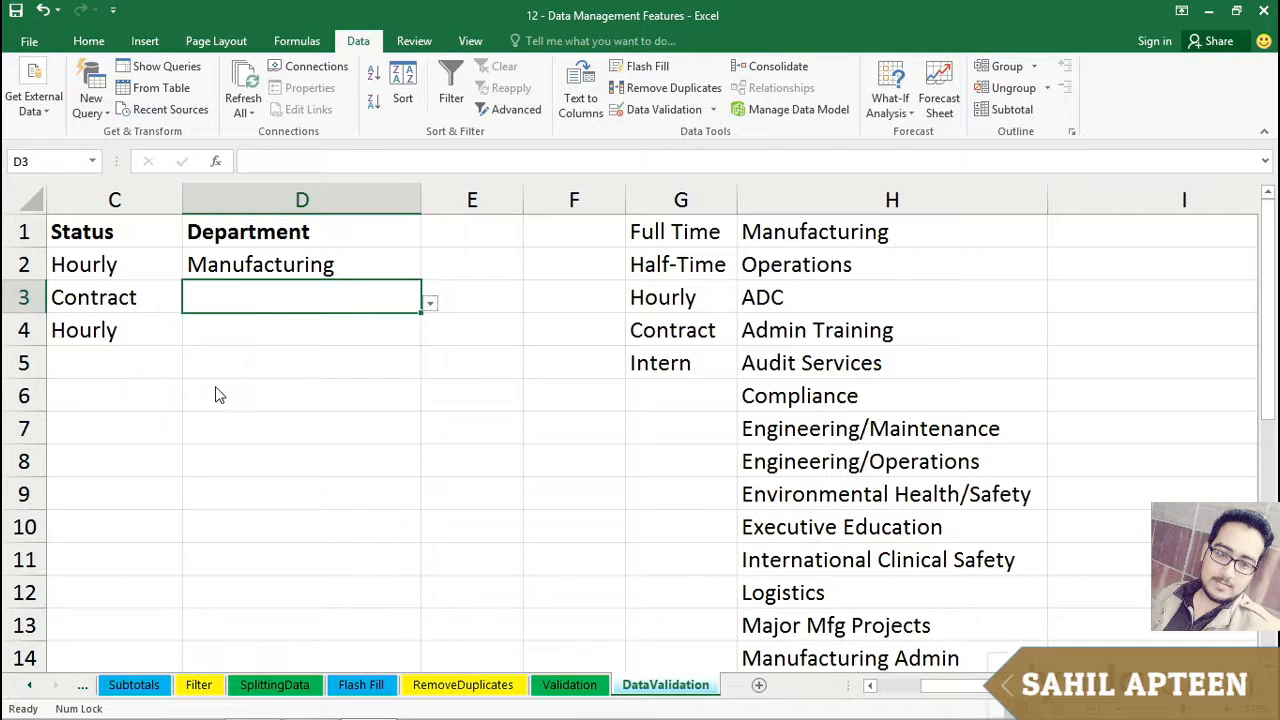
{"action": "left_click", "coordinate": [322, 336]}
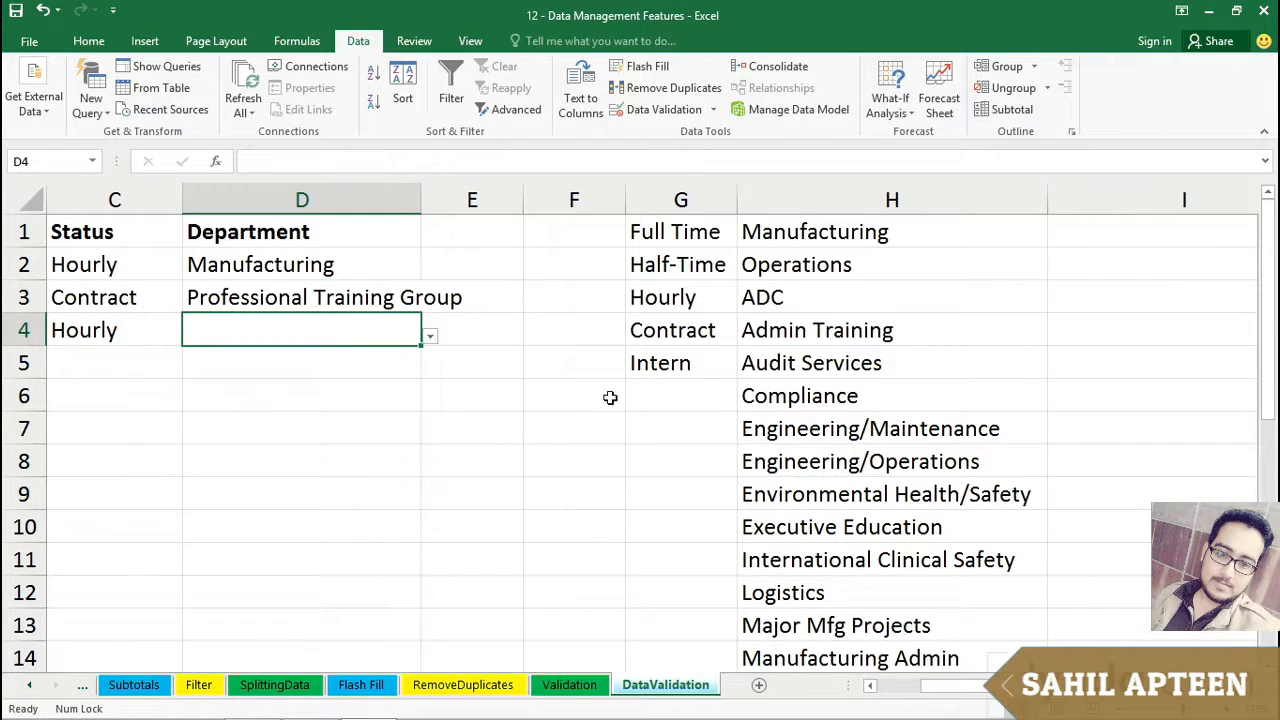
- Move Logistics directly below Operations in the department list by inserting it at cell H3
{"action": "left_click", "coordinate": [907, 462]}
{"action": "scroll", "coordinate": [888, 460], "scroll_direction": "down", "scroll_amount": 1}
{"action": "left_click", "coordinate": [863, 491]}
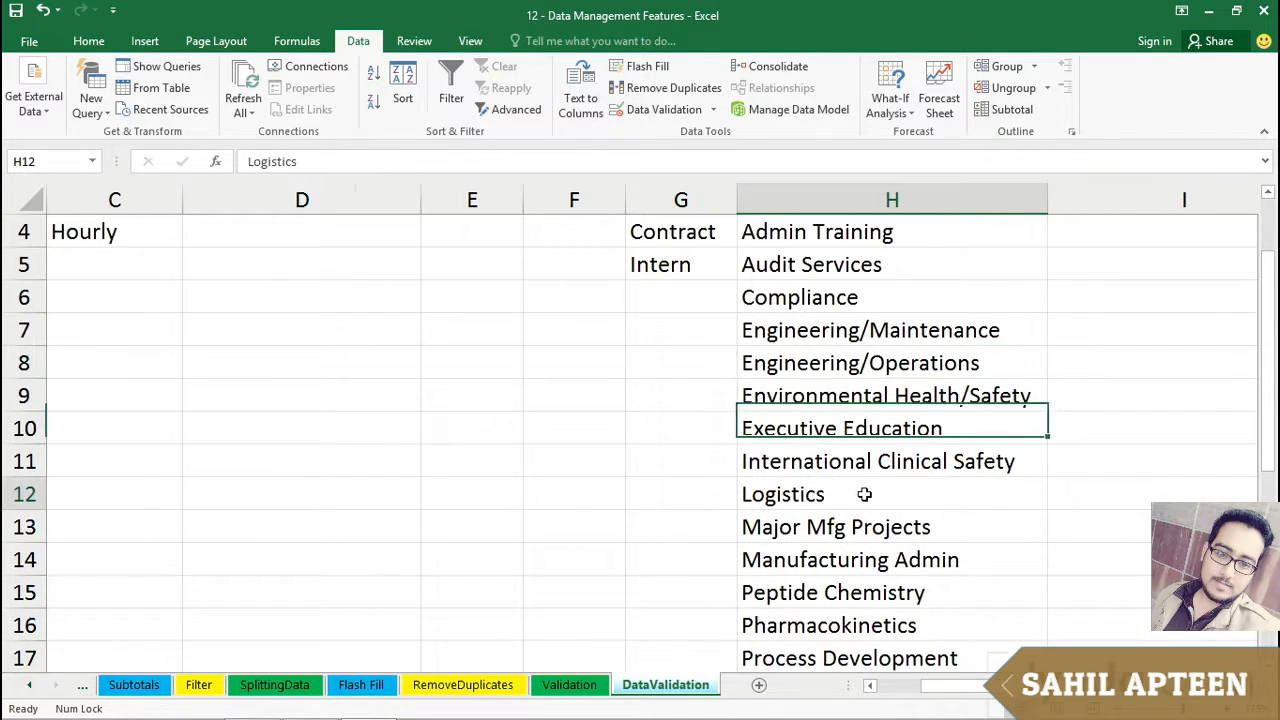
{"action": "scroll", "coordinate": [934, 491], "scroll_direction": "up", "scroll_amount": 1}
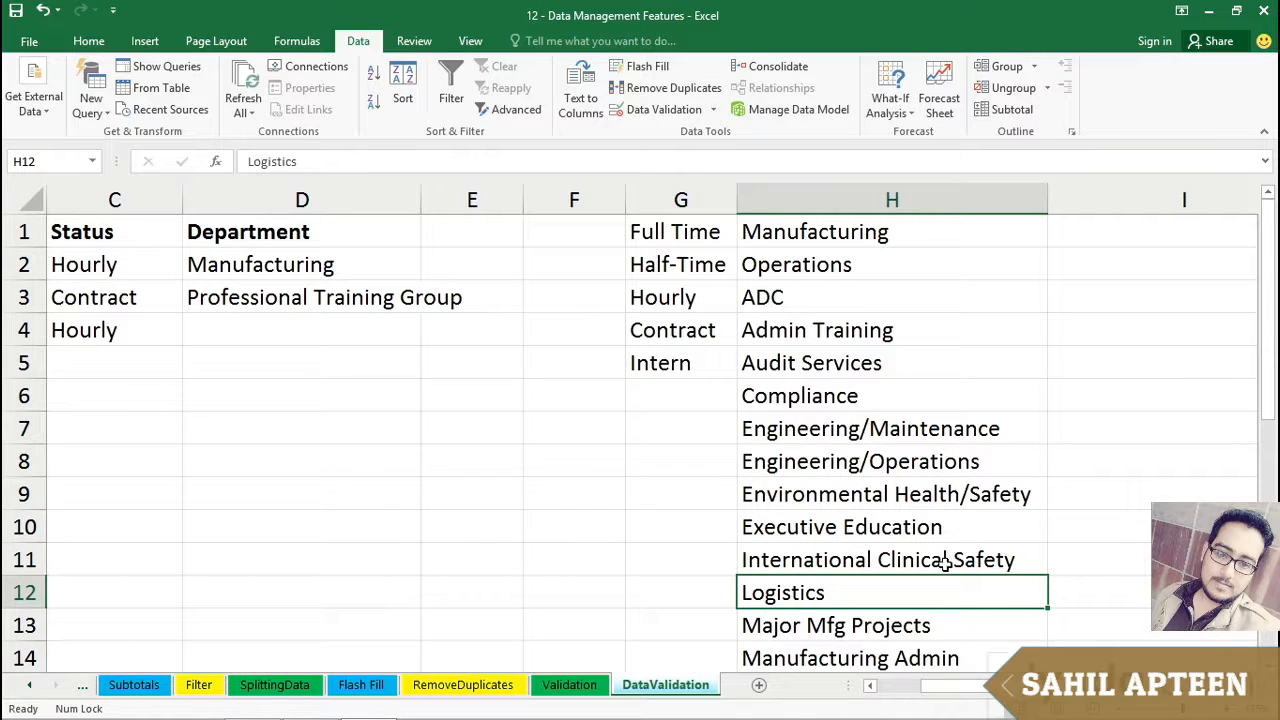
{"action": "left_click_drag", "start_coordinate": [943, 573], "coordinate": [930, 287]}
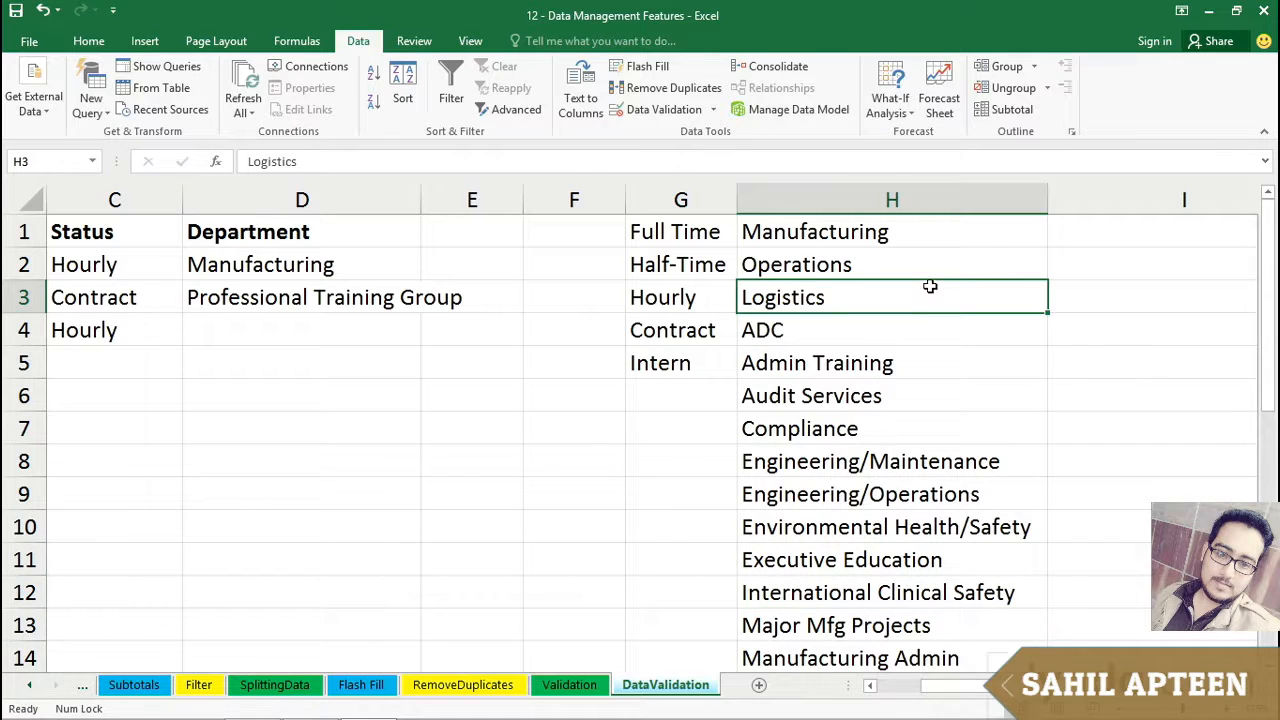
- Choose Logistics from the validation list for the department in cell D4
{"action": "left_click", "coordinate": [282, 327]}
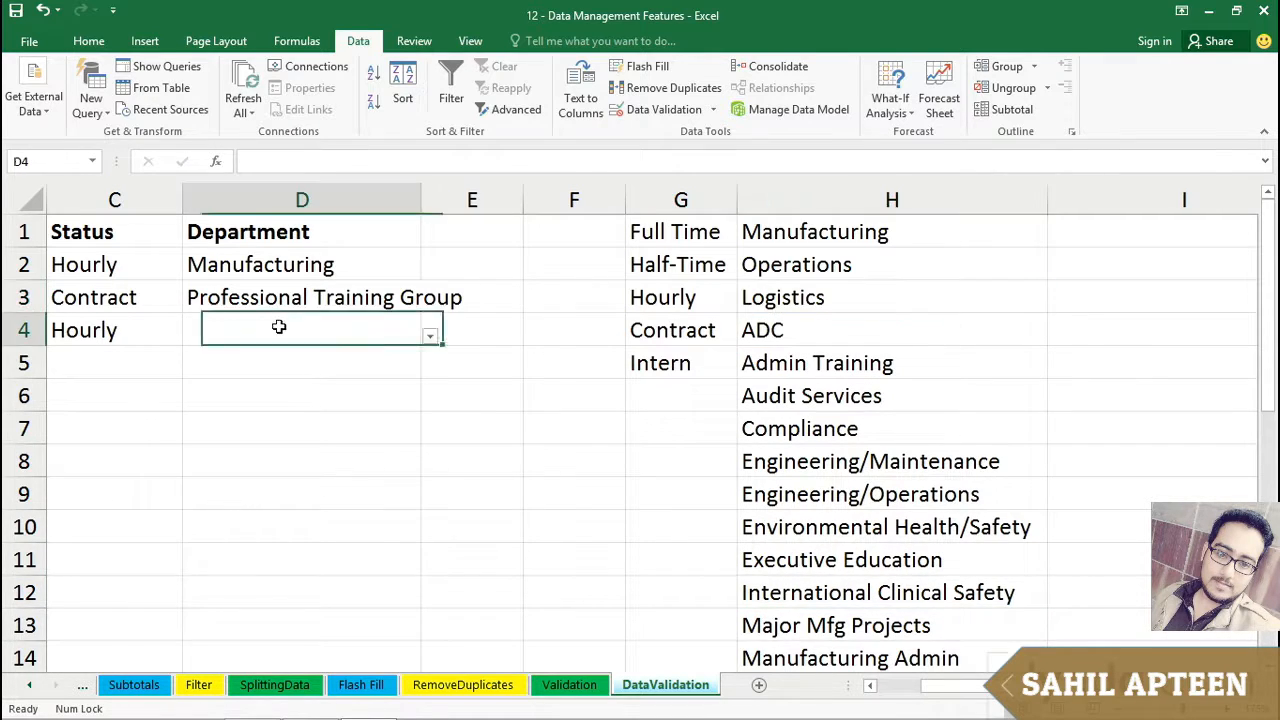
{"action": "left_click", "coordinate": [430, 340]}
{"action": "left_click", "coordinate": [341, 401]}
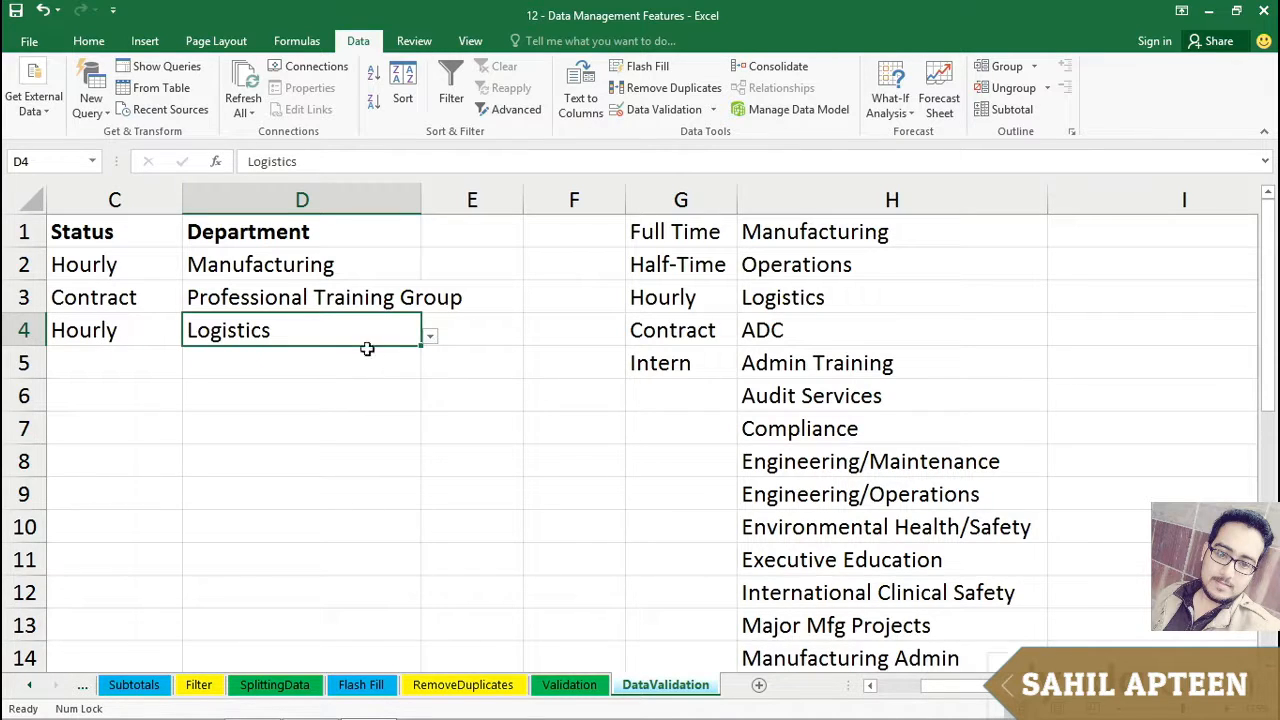
{"action": "left_click_drag", "start_coordinate": [697, 236], "coordinate": [768, 300]}
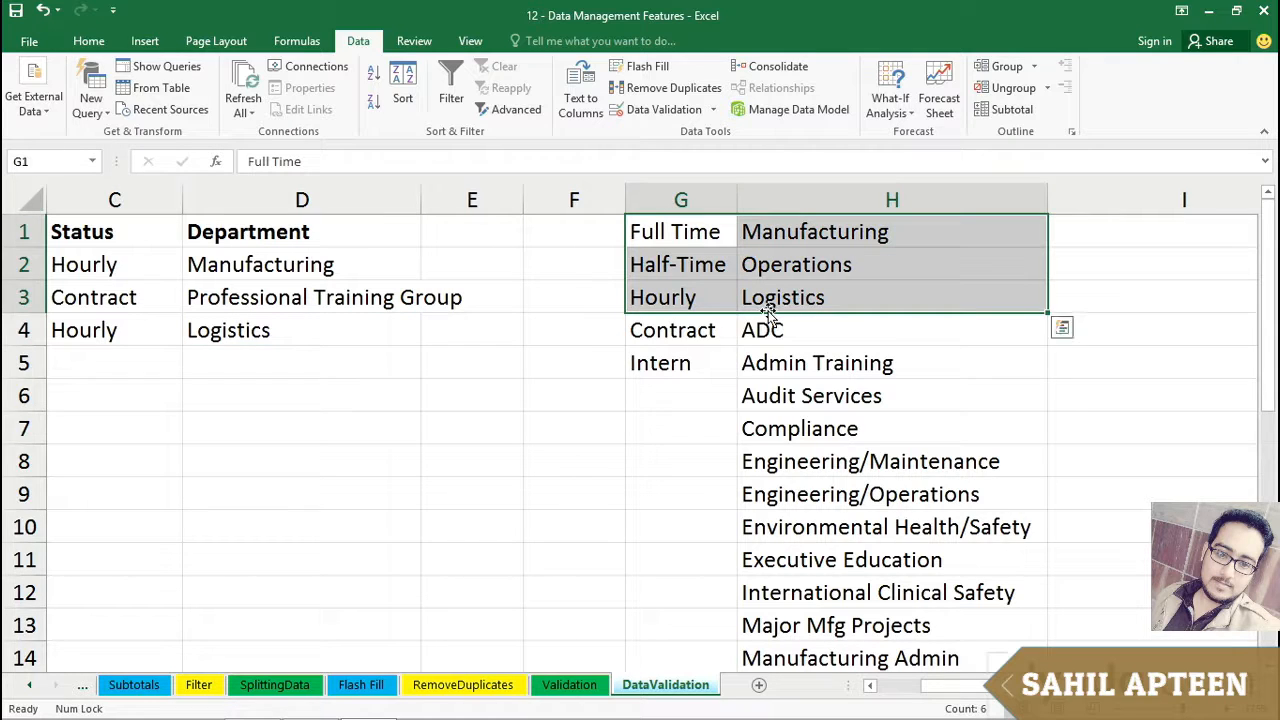
{"action": "left_click", "coordinate": [366, 235]}
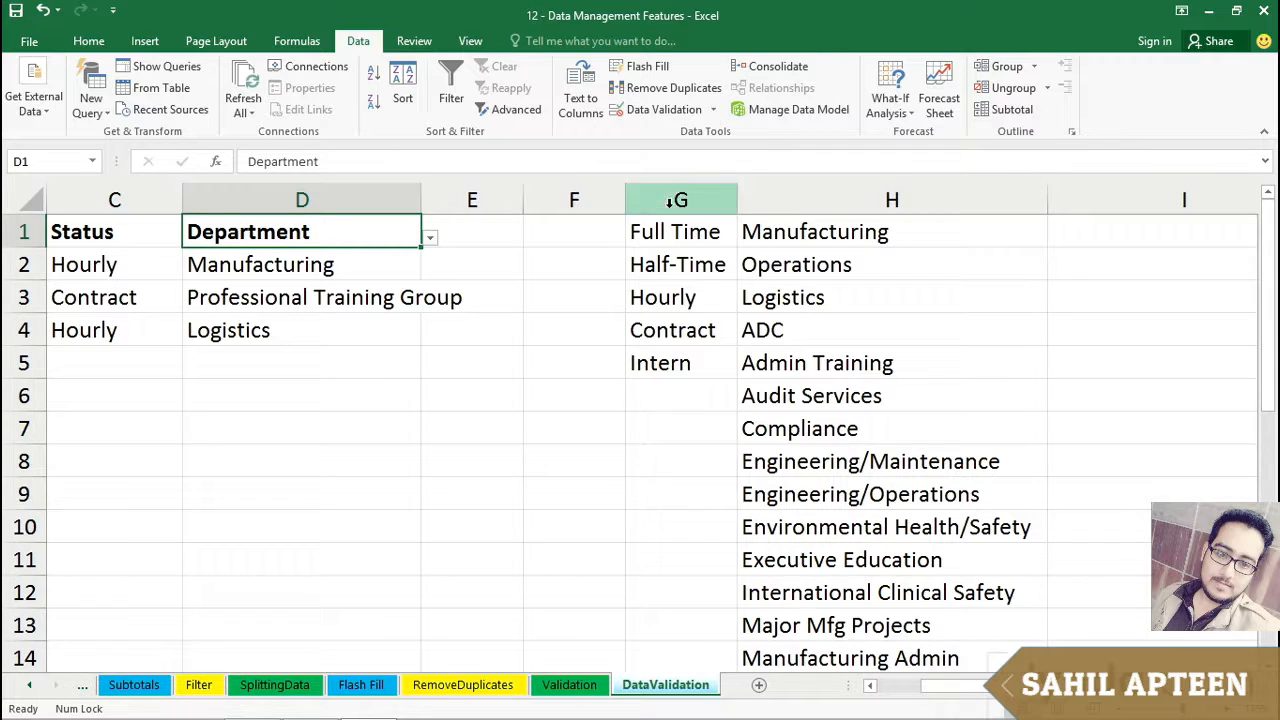
{"action": "mouse_move", "coordinate": [674, 200]}
{"action": "left_mouse_down"}
{"action": "mouse_move", "coordinate": [580, 230]}
{"action": "mouse_move", "coordinate": [773, 294]}
{"action": "left_mouse_up"}
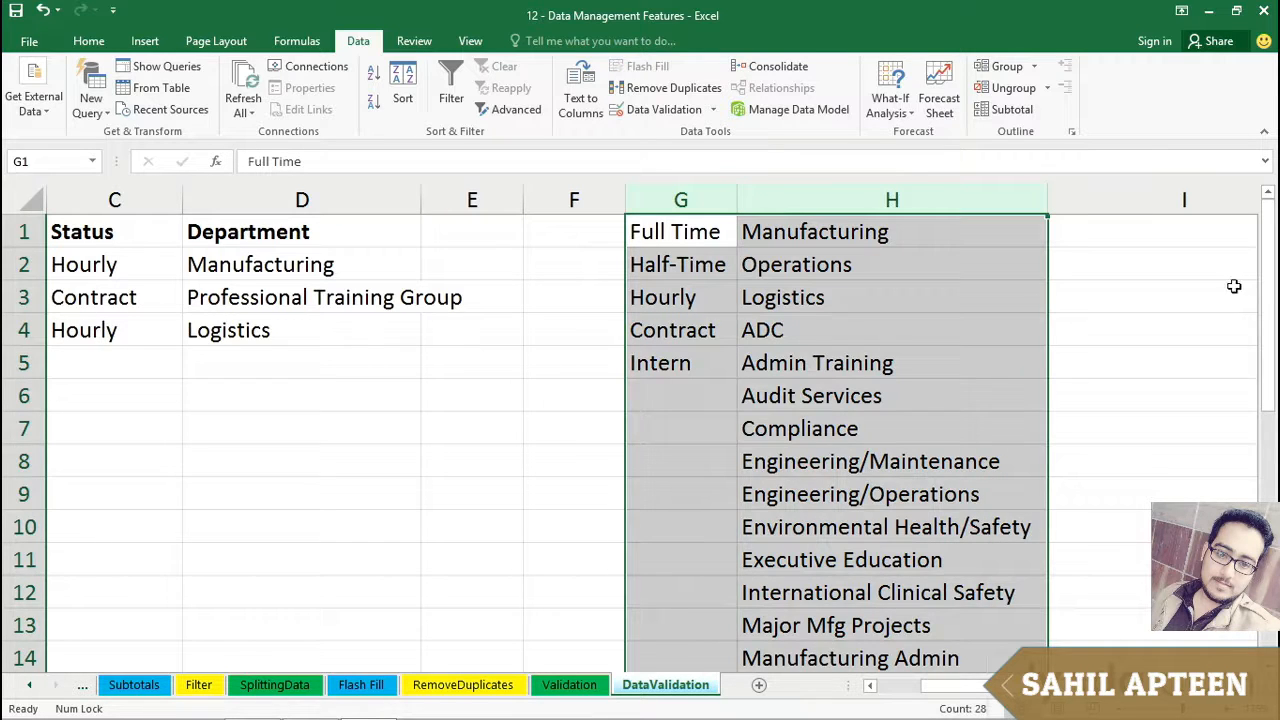
{"action": "left_click", "coordinate": [538, 268]}
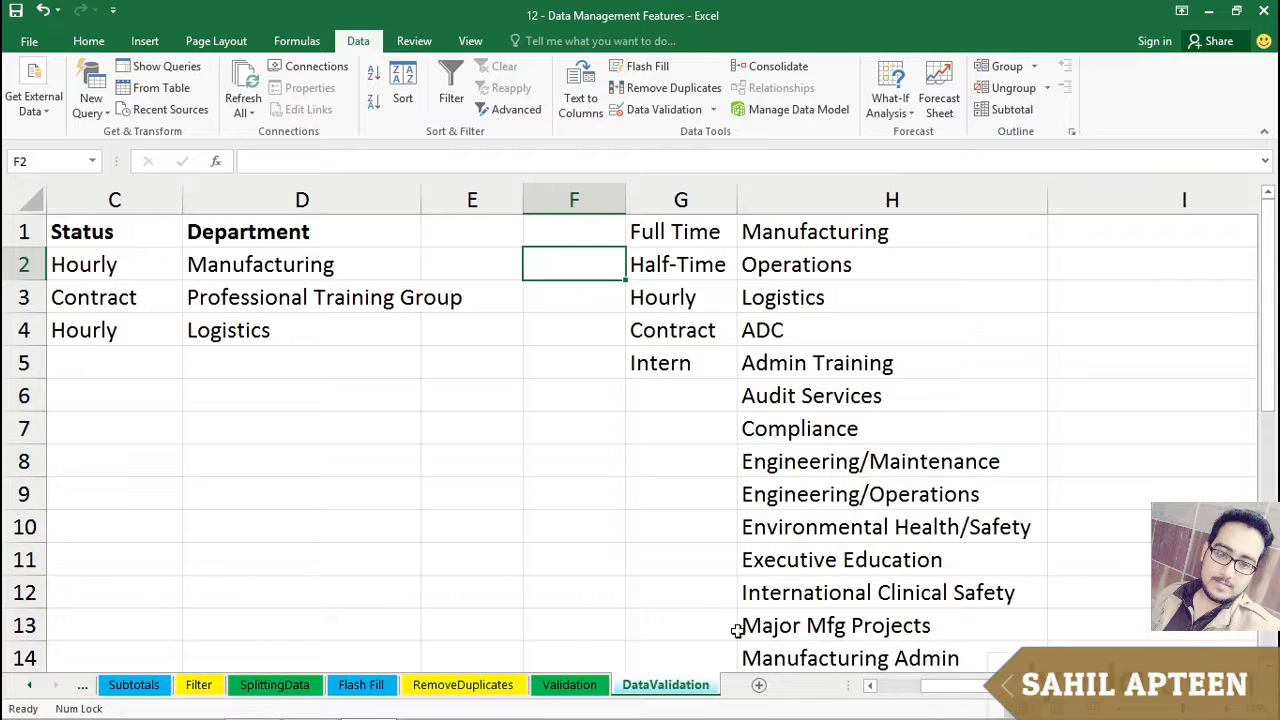
- Add a new worksheet and move the status and department lists in G1:H23 to it, starting at cell A1
{"action": "left_click", "coordinate": [759, 687]}
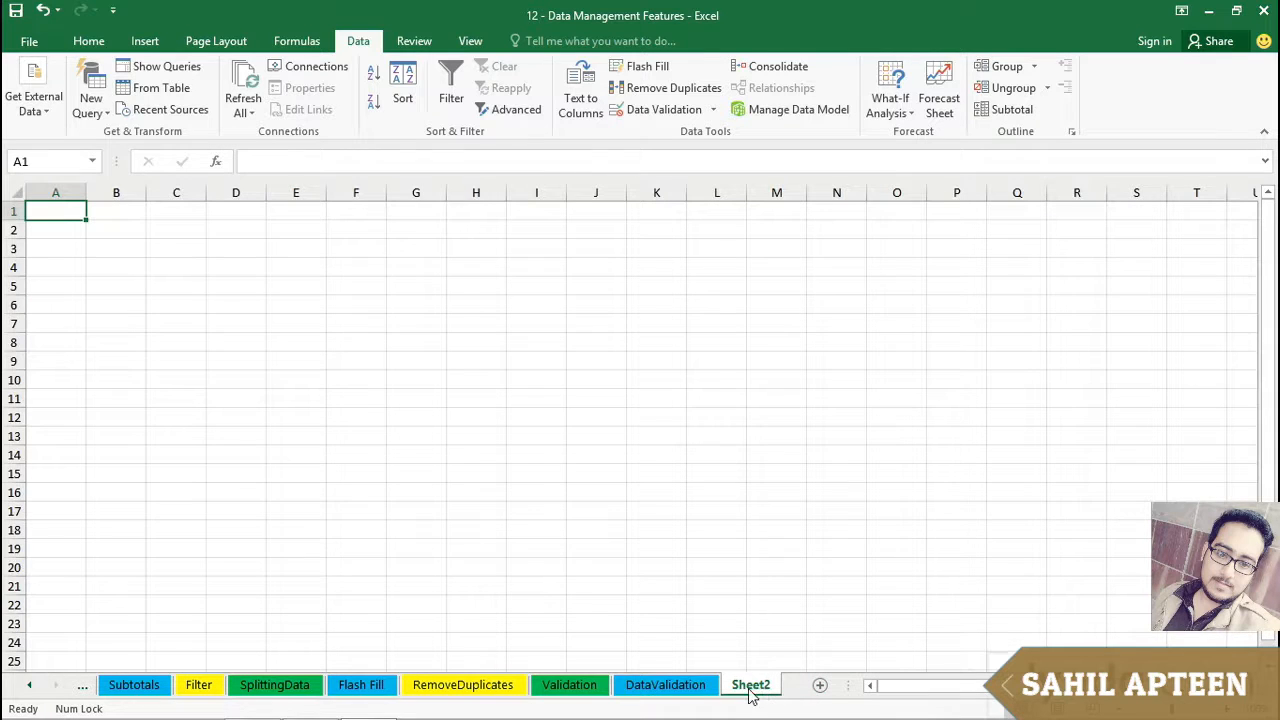
{"action": "left_click", "coordinate": [686, 686]}
{"action": "left_click_drag", "start_coordinate": [708, 230], "coordinate": [837, 594]}
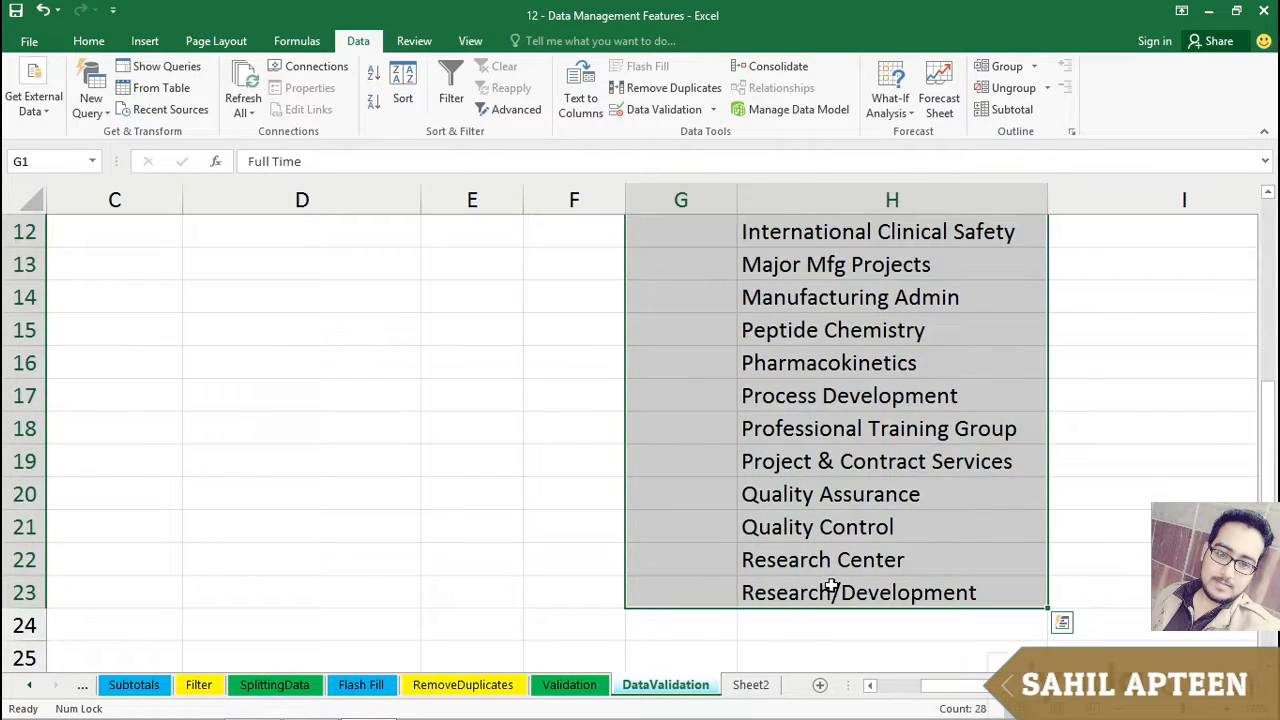
{"action": "key", "text": "ctrl+c"}
{"action": "scroll", "coordinate": [831, 588], "scroll_direction": "up", "scroll_amount": 4}
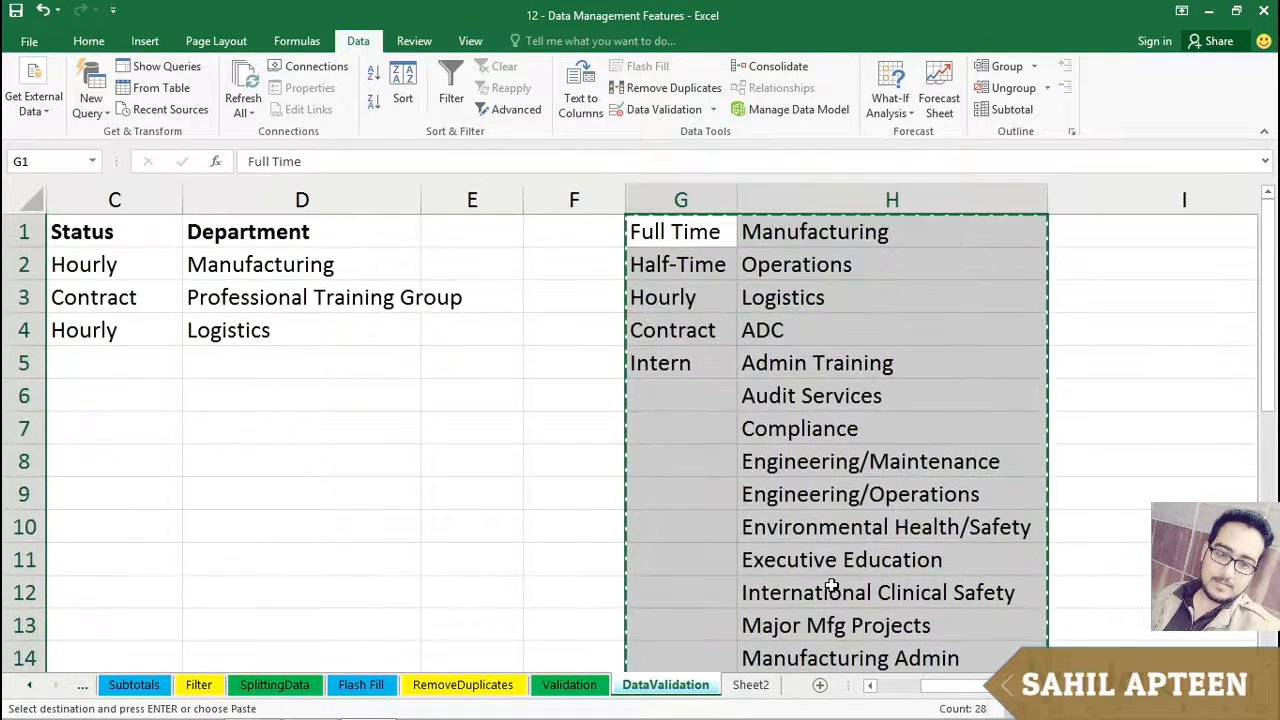
{"action": "left_click", "coordinate": [750, 685]}
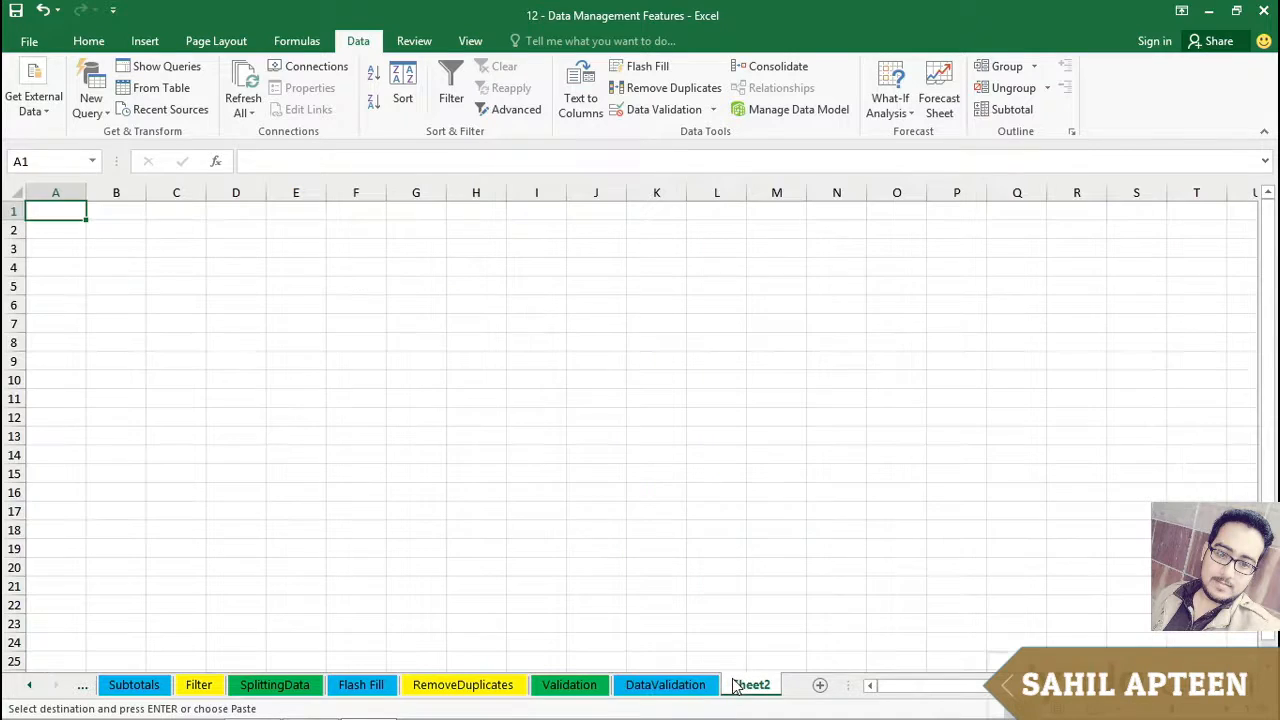
{"action": "key", "text": "Return"}
{"action": "left_click", "coordinate": [397, 386]}
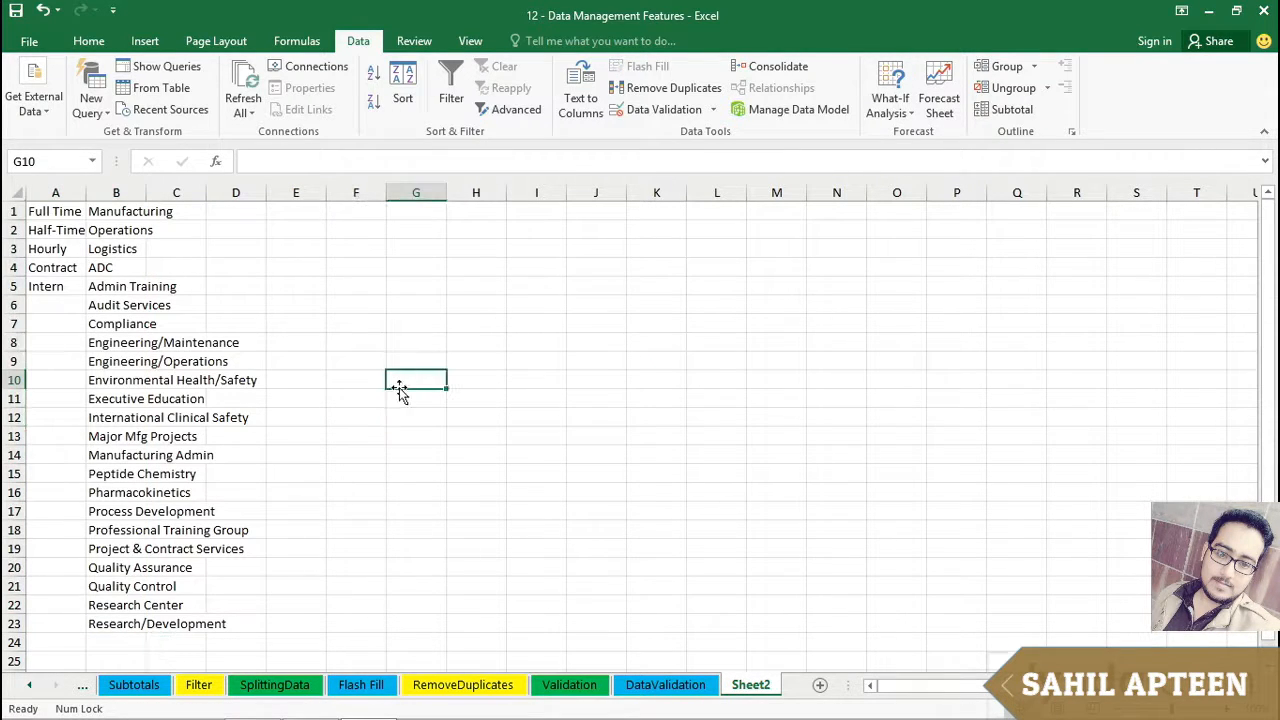
- Check the department choices offered in cell D5 of the DataValidation sheet without picking one
{"action": "left_click", "coordinate": [701, 686]}
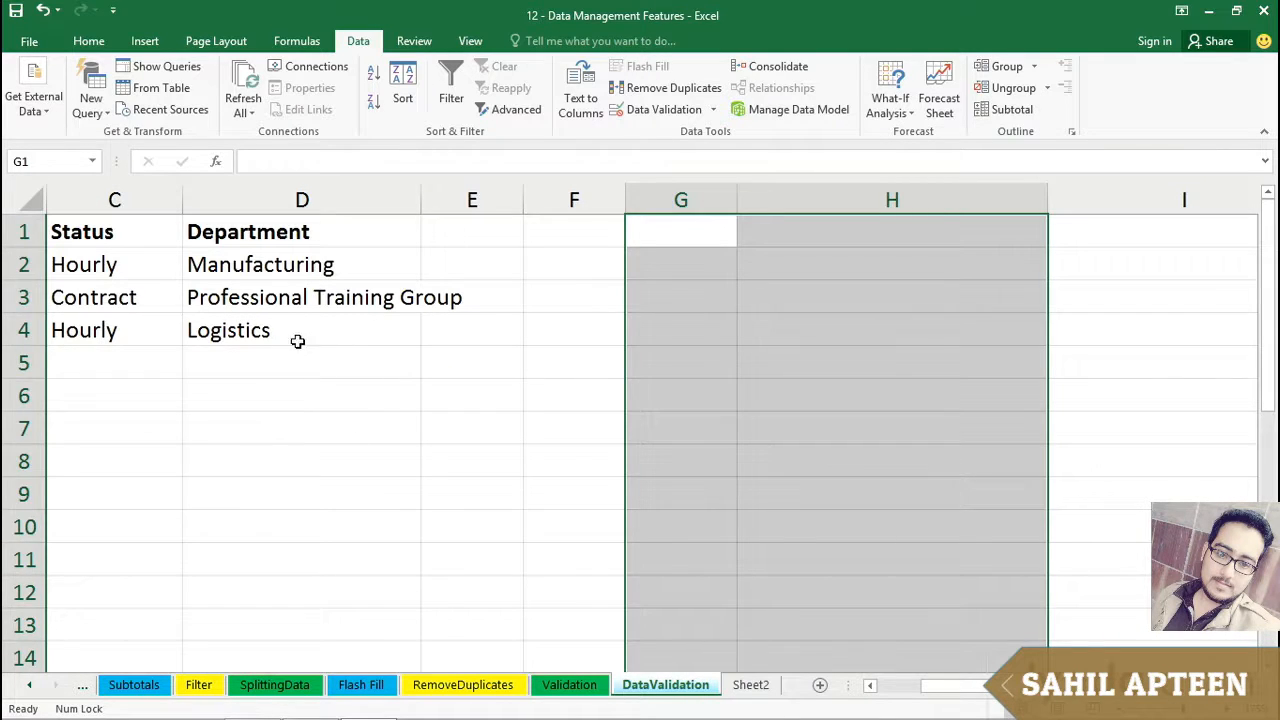
{"action": "left_click", "coordinate": [326, 362]}
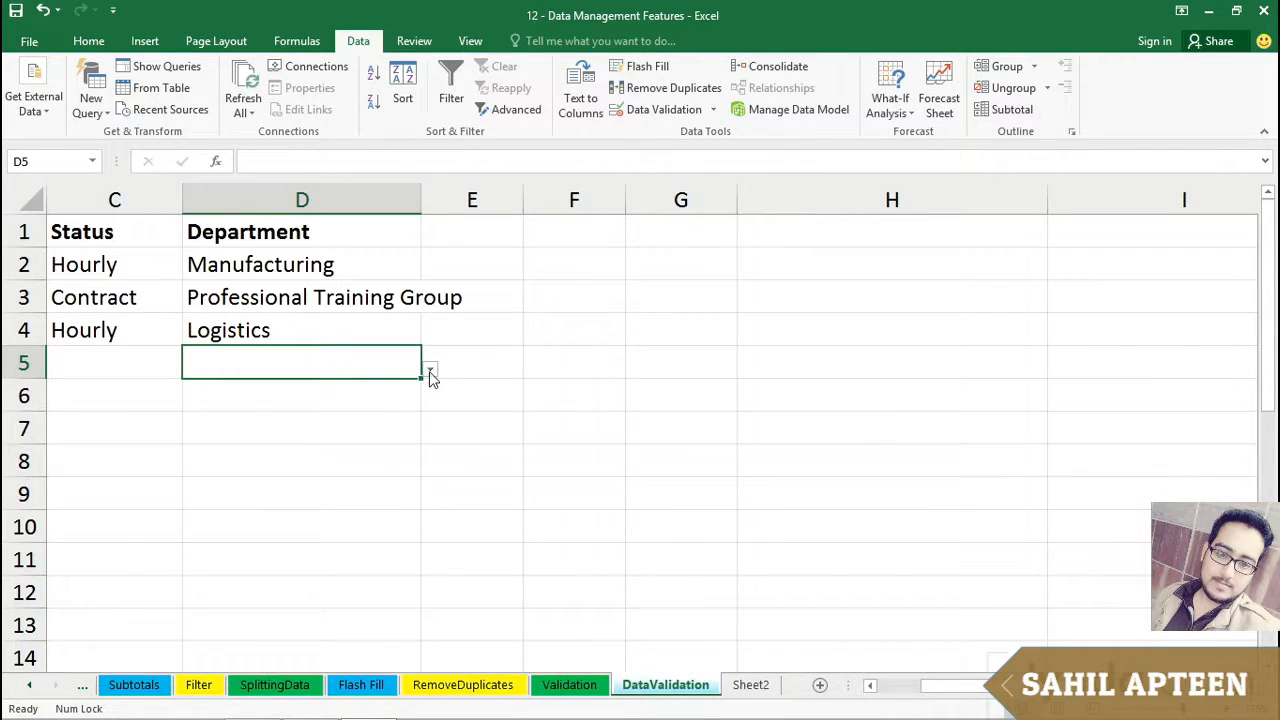
{"action": "left_click", "coordinate": [429, 371]}
{"action": "left_click_drag", "start_coordinate": [418, 436], "coordinate": [423, 497]}
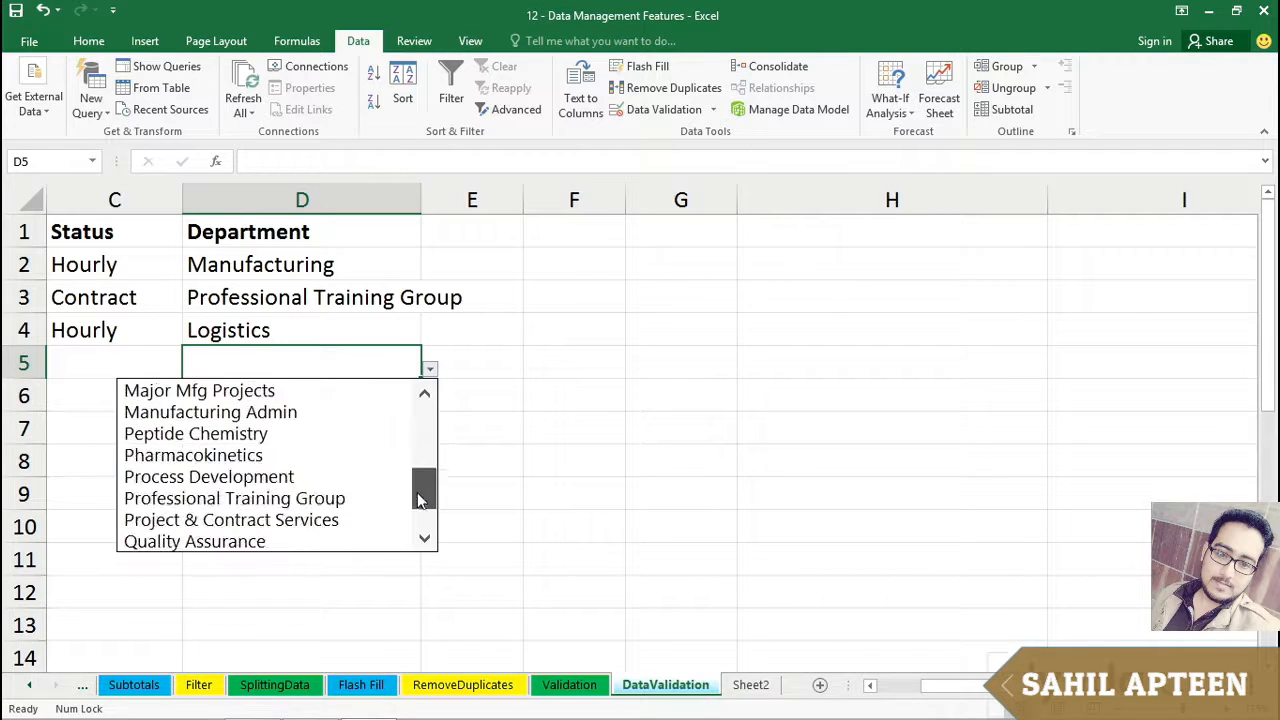
{"action": "left_click", "coordinate": [363, 357]}
{"action": "left_click", "coordinate": [372, 330]}
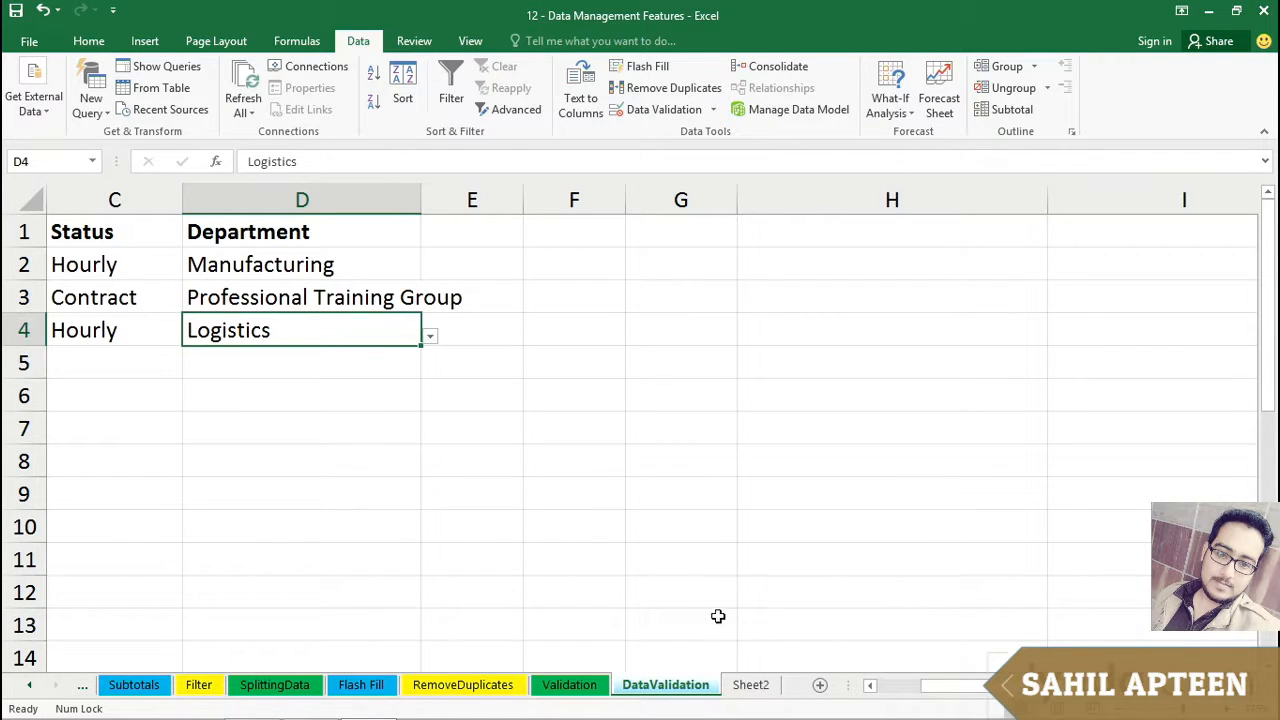
- Hide Sheet2, which holds the source lists for the validation
{"action": "left_click", "coordinate": [750, 686]}
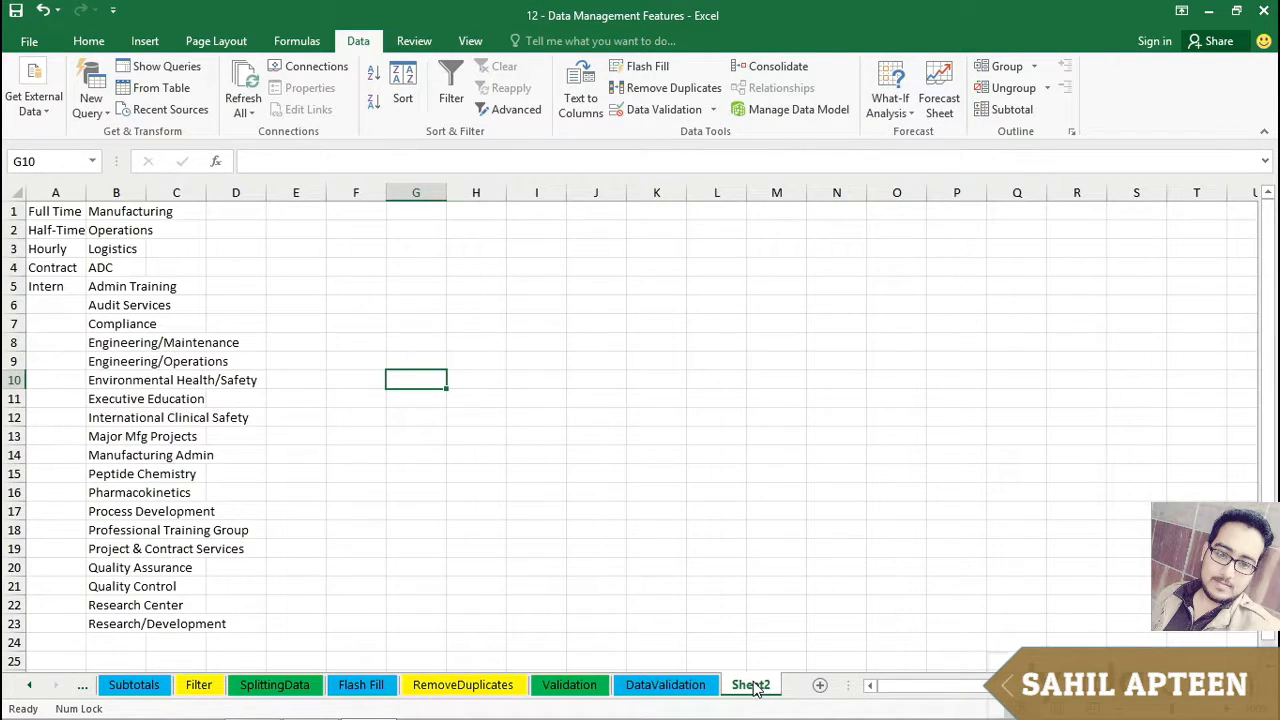
{"action": "right_click", "coordinate": [755, 688]}
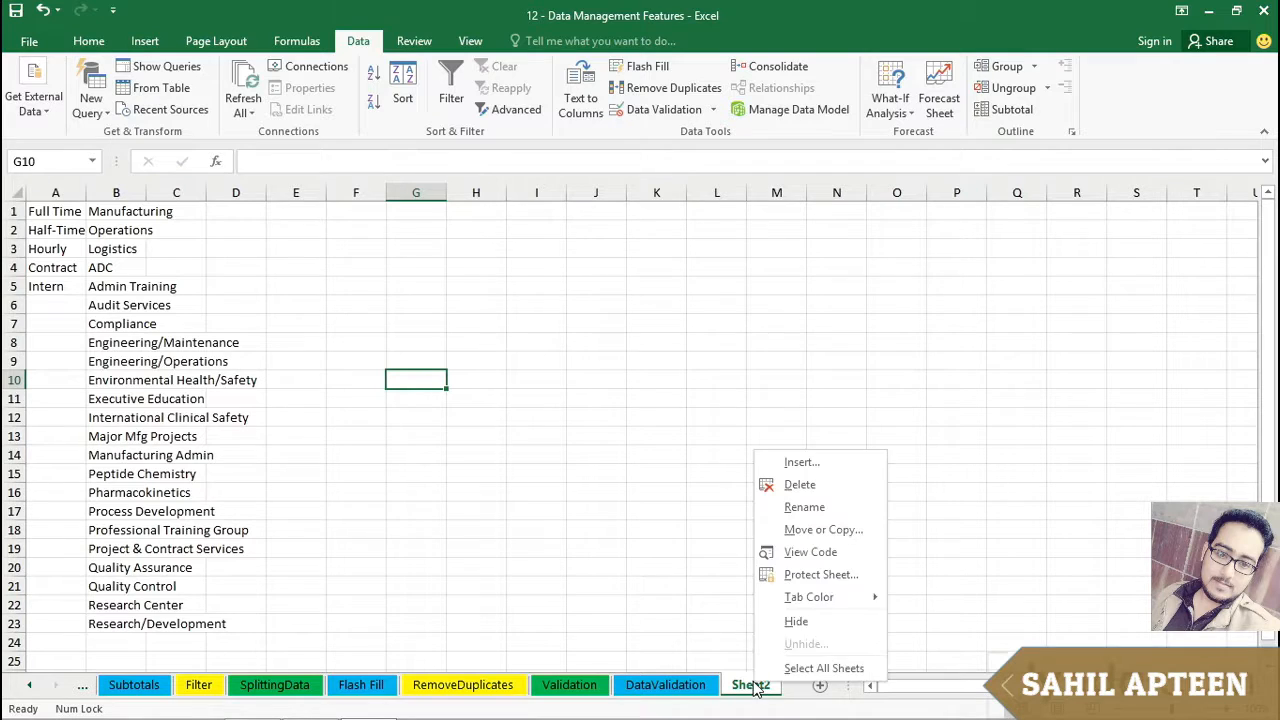
{"action": "left_click", "coordinate": [791, 623]}
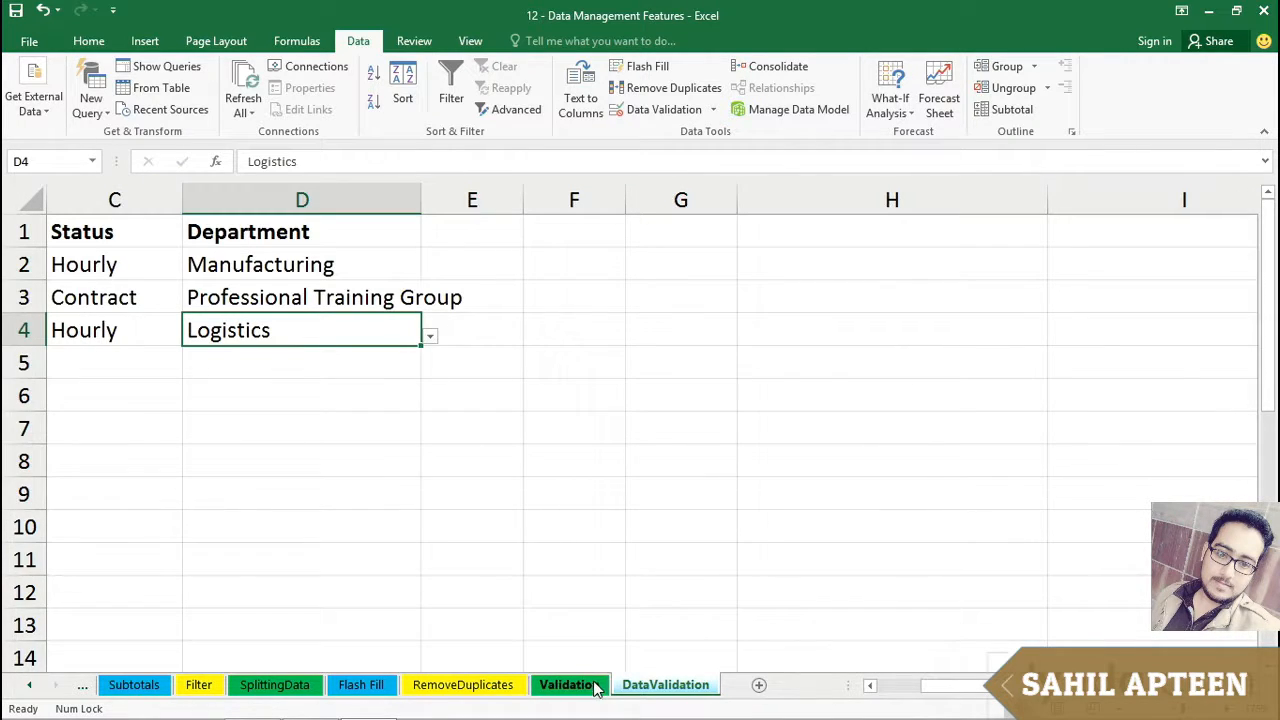
- Change the department in cell D4 to Compliance using its validation list
{"action": "left_click", "coordinate": [430, 338]}
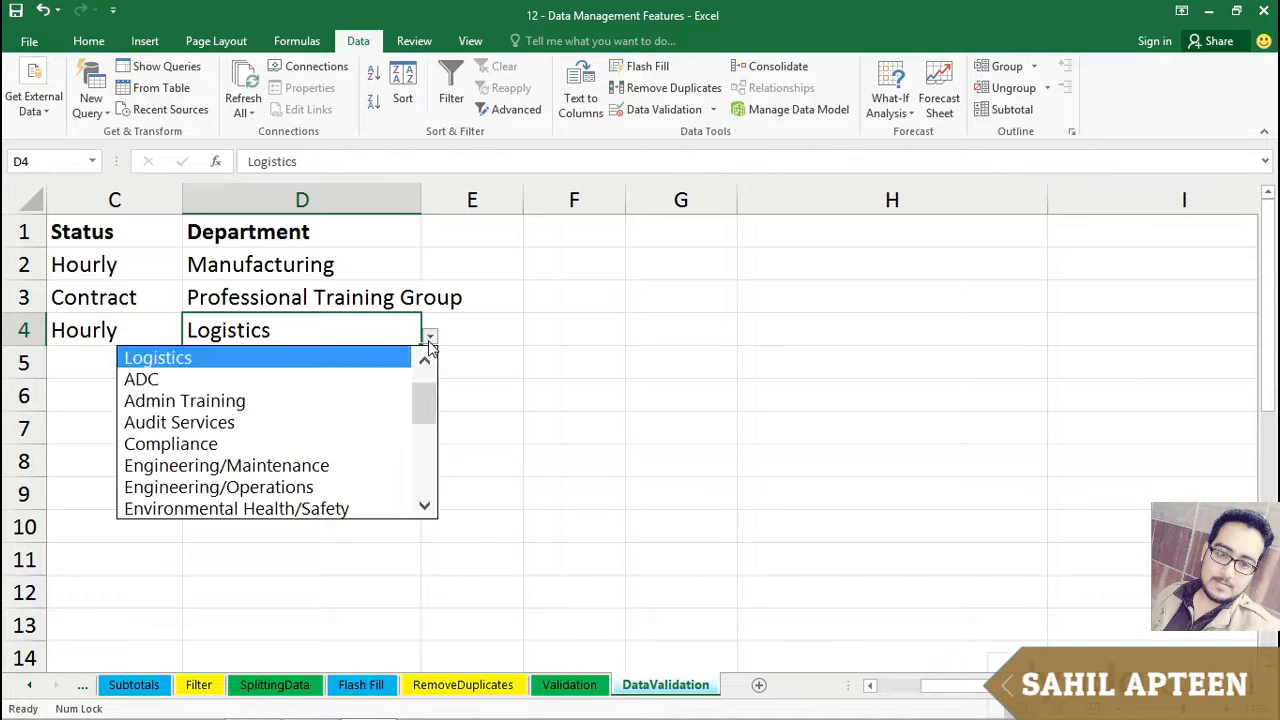
{"action": "left_click", "coordinate": [366, 456]}
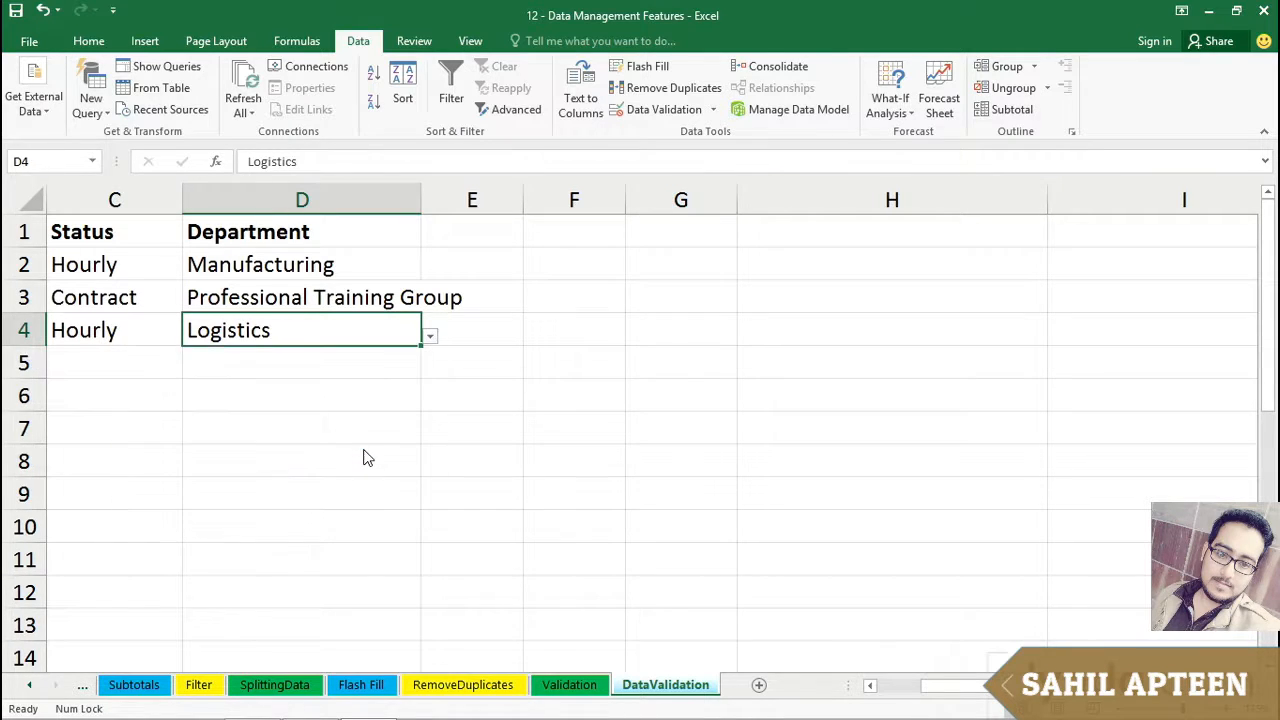
{"action": "left_click", "coordinate": [372, 361]}
{"action": "left_click_drag", "start_coordinate": [960, 703], "coordinate": [889, 689]}
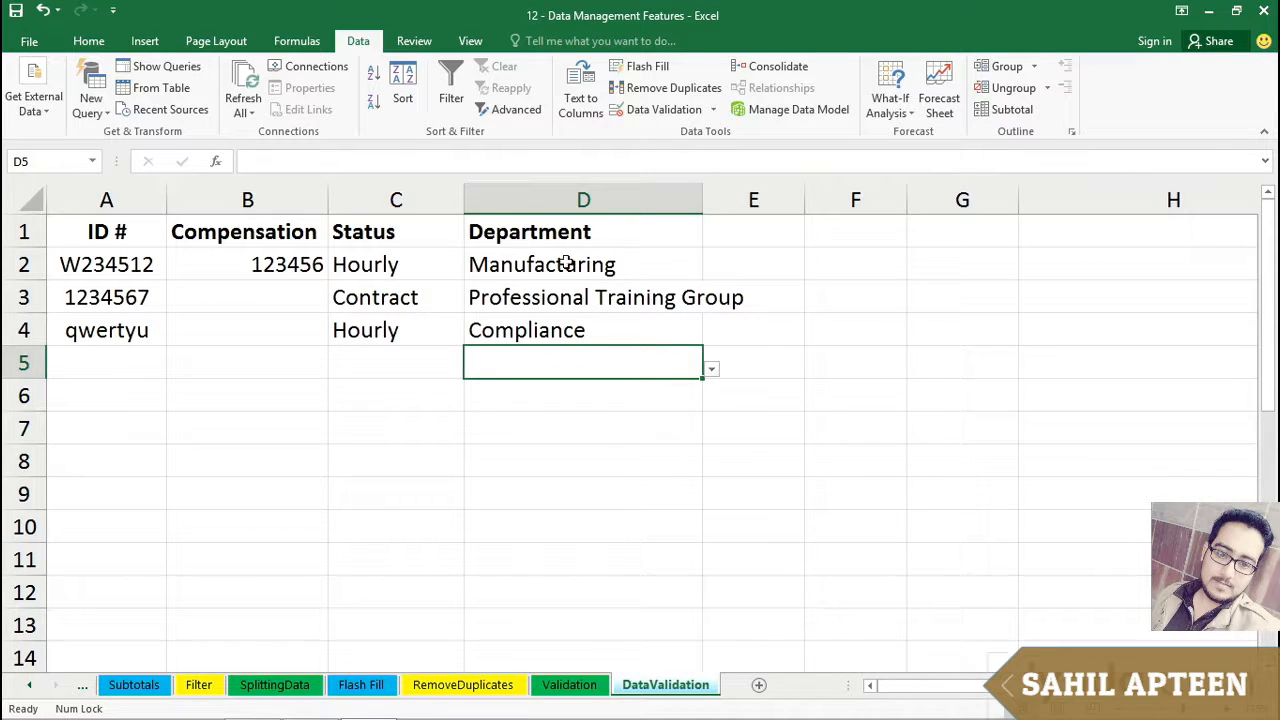